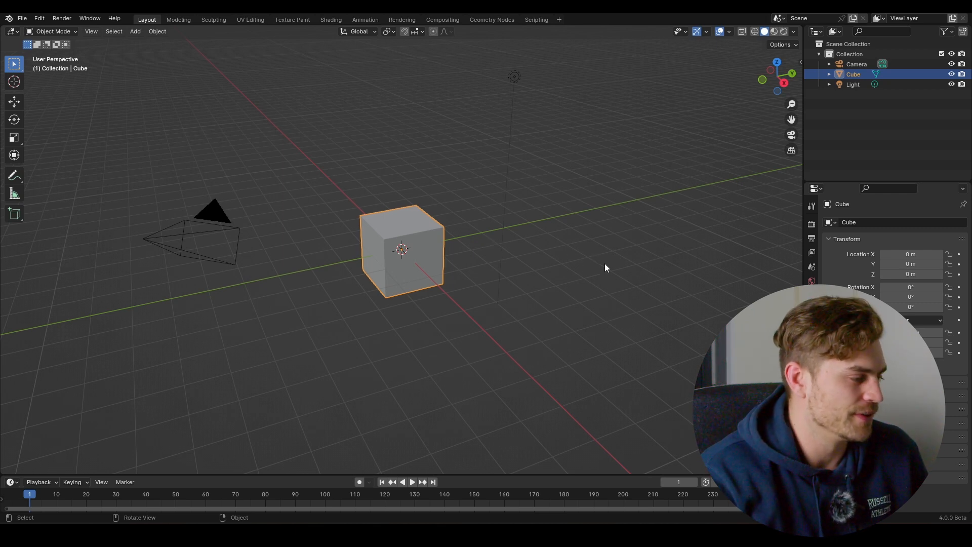
Flatten the cube along Z into a thin slab and scale the slab up uniformly.
key("s")
key("z")
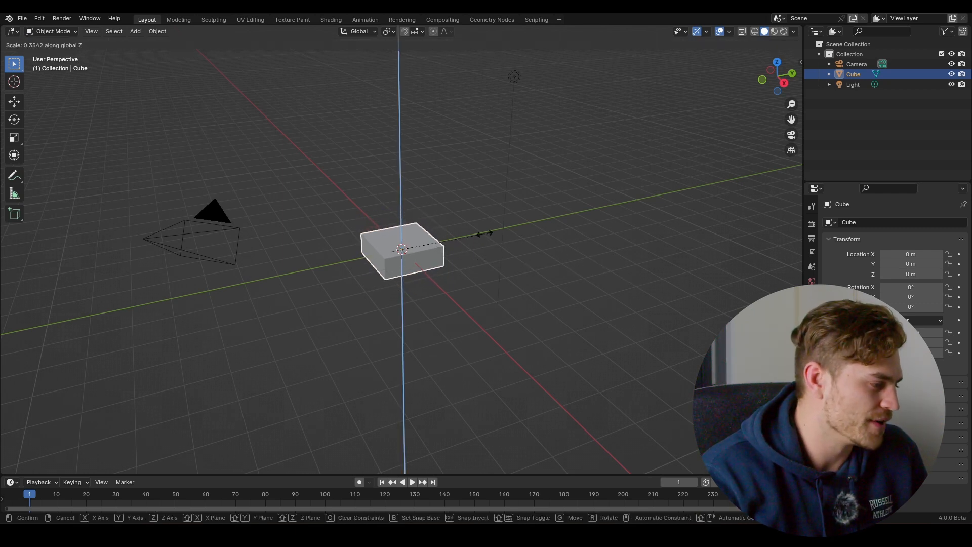
left_click(424, 242)
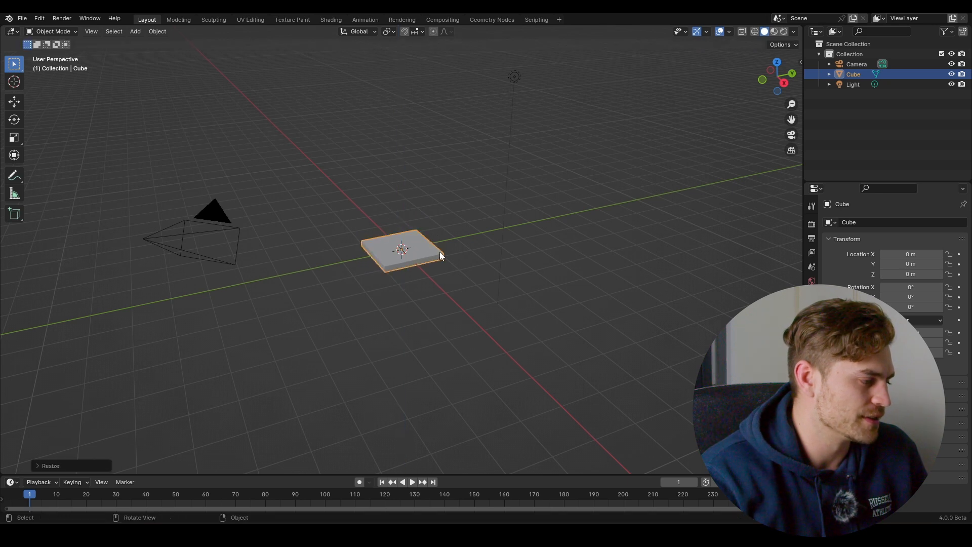
key("s")
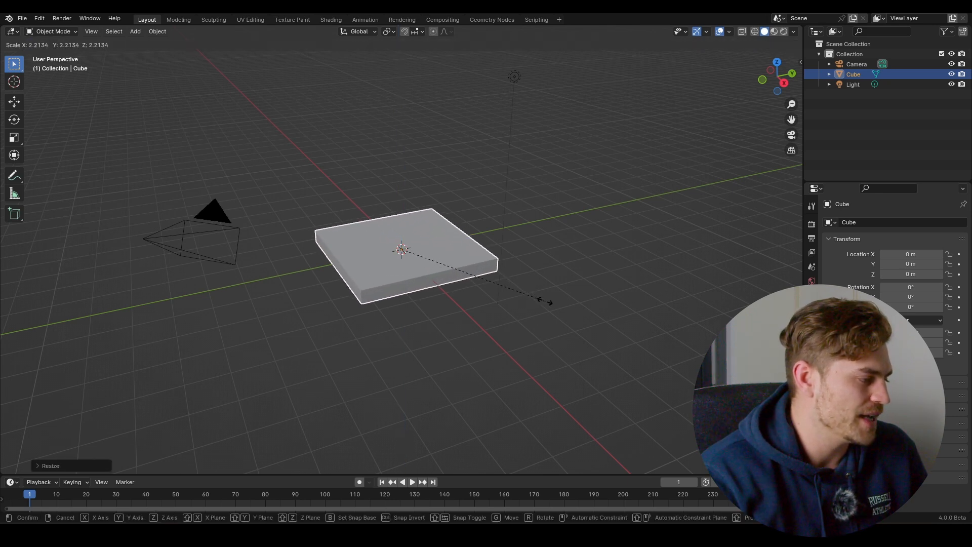
left_click(562, 301)
Scale the slab along Y, uniformly and along X into a rectangular plate about 9.3 × 13.4 × 0.7 m.
key("s")
key("y")
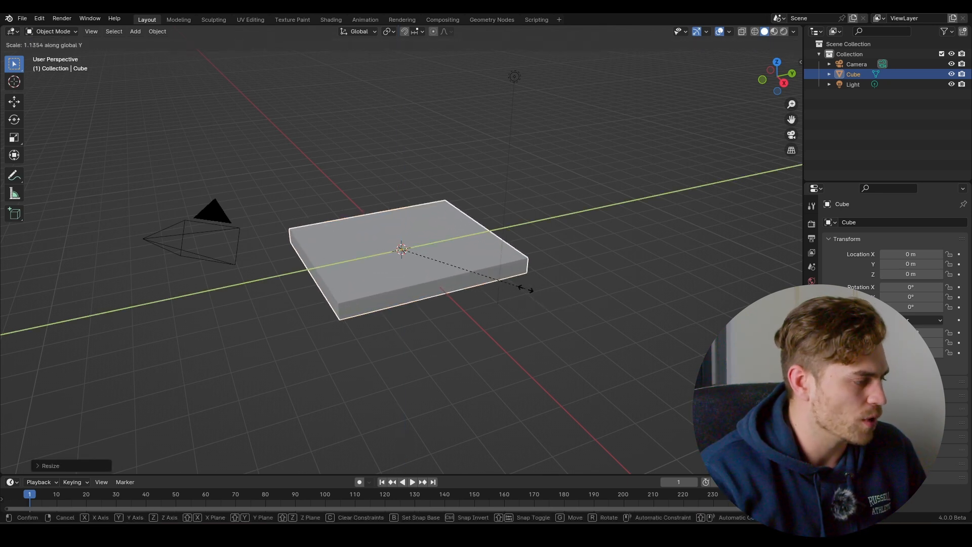
left_click(603, 293)
key("s")
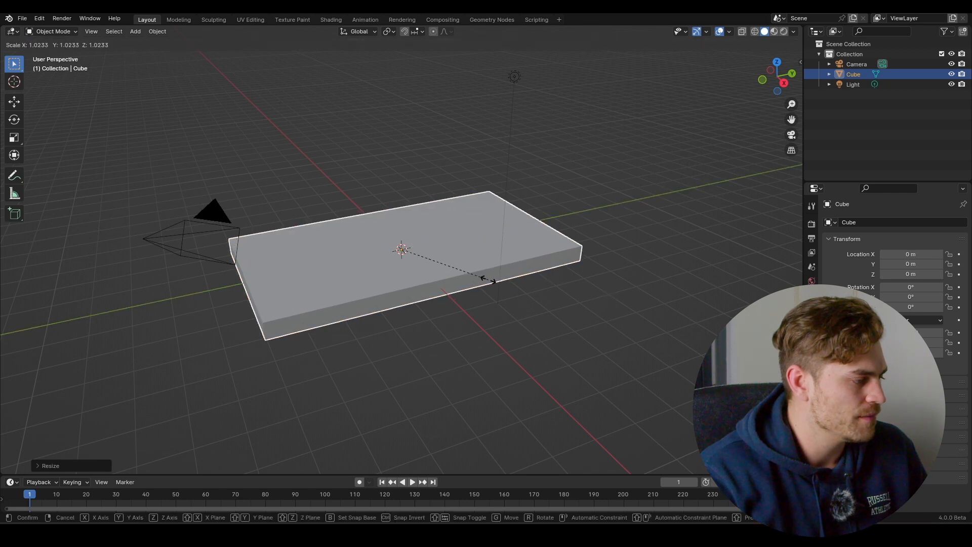
left_click(488, 290)
middle_click_drag(488, 290, 542, 299)
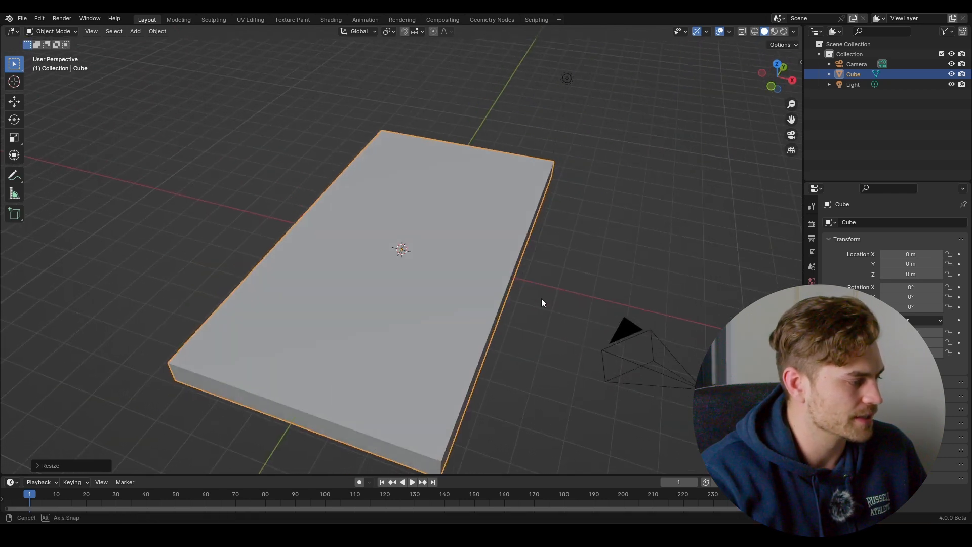
key("s")
key("x")
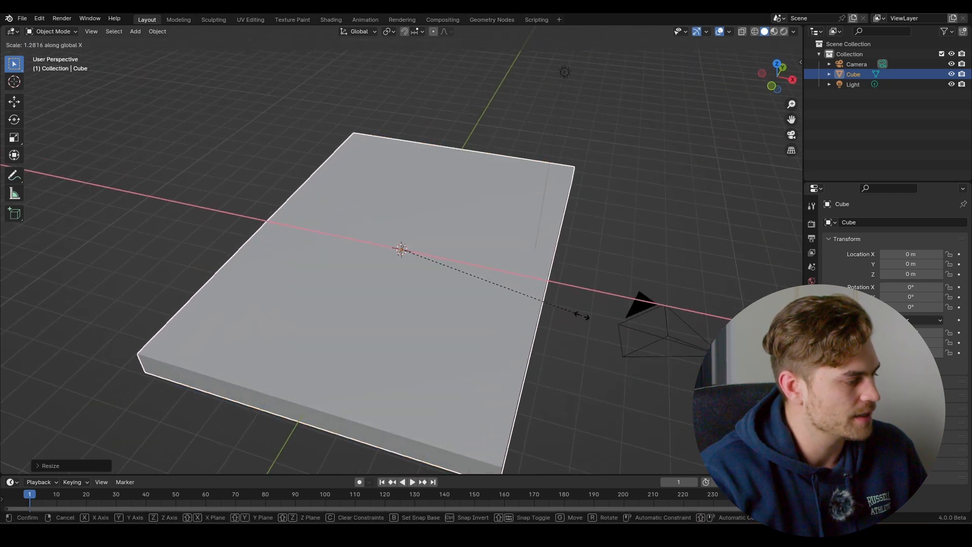
left_click(556, 311)
middle_click_drag(551, 311, 493, 280)
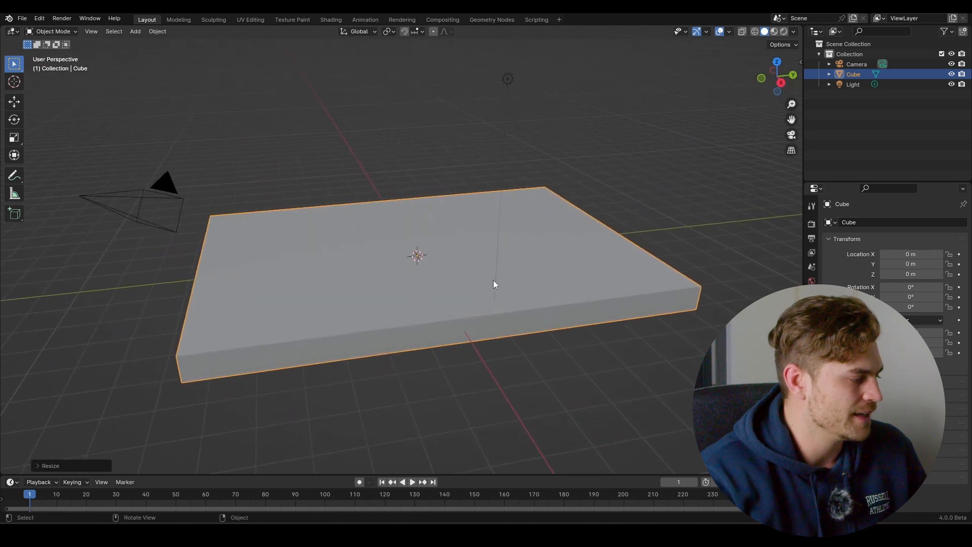
Apply the plate's scale and check the resulting scale values in its transform properties.
key("Tab")
key("Tab")
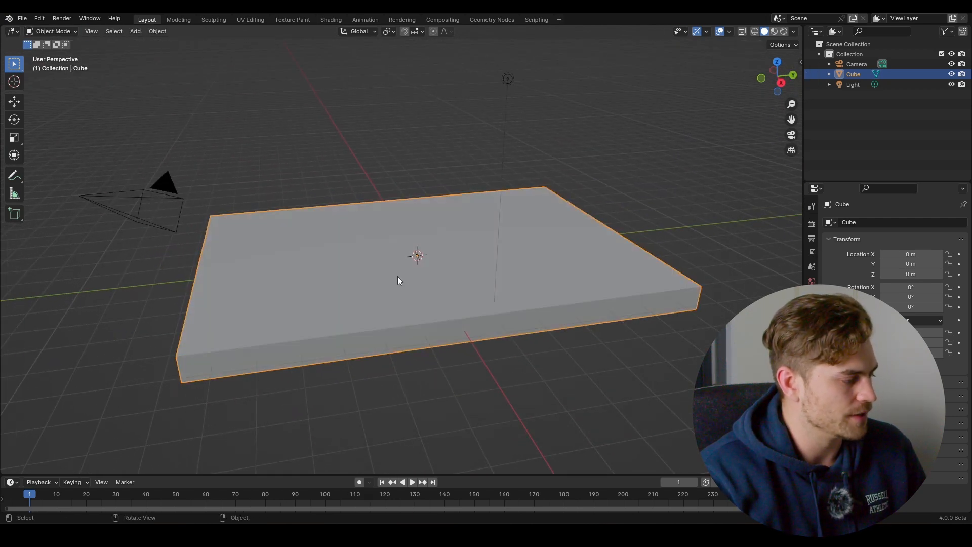
key("ctrl+a")
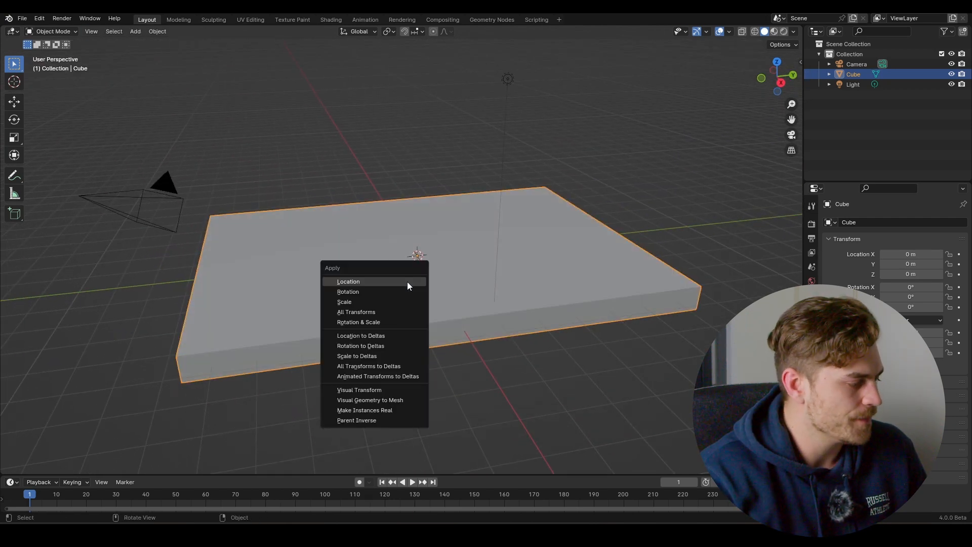
left_click(386, 302)
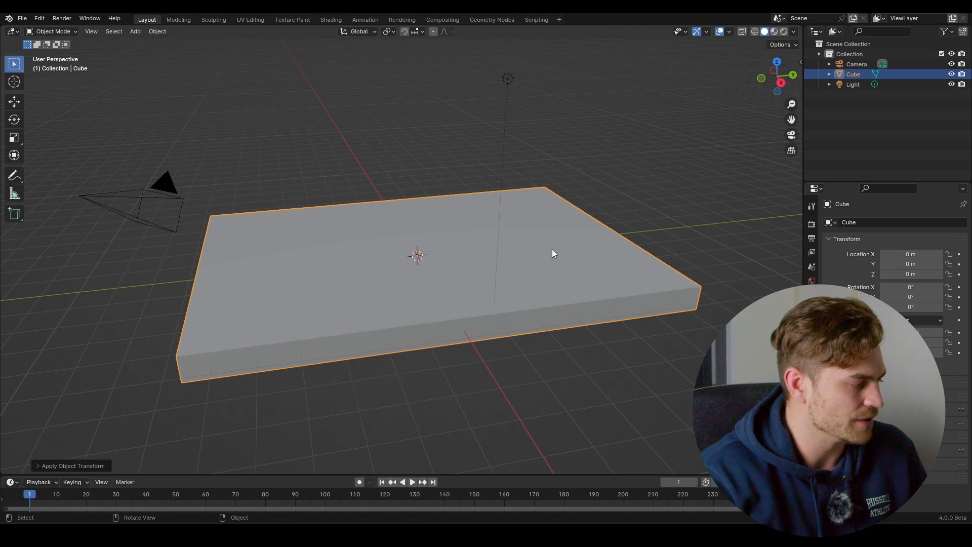
middle_click_drag(447, 263, 439, 286)
key("n")
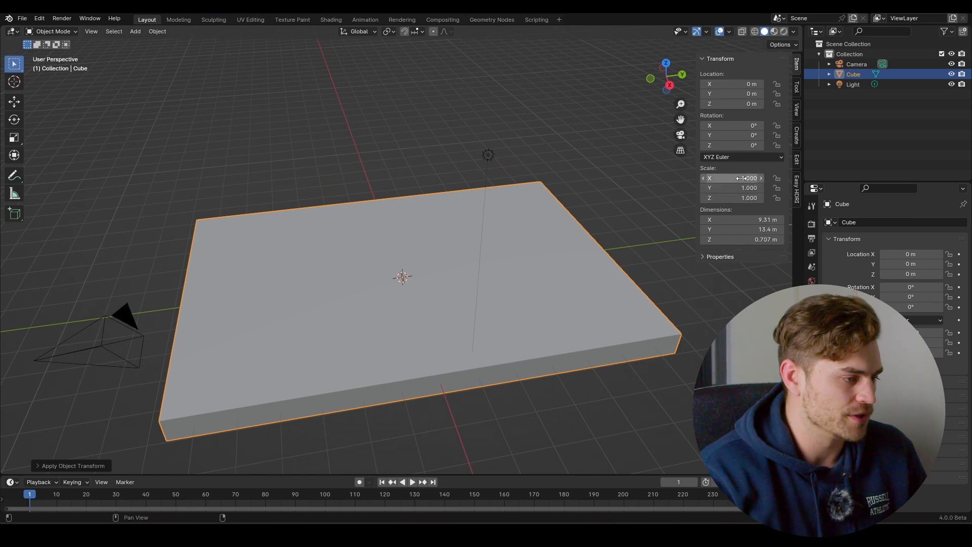
left_click(549, 162)
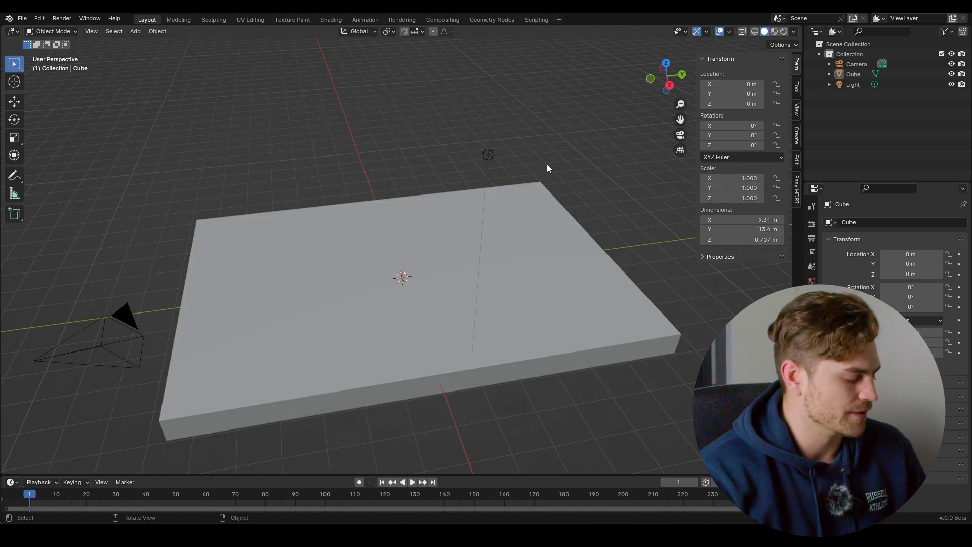
left_click(526, 225)
key("n")
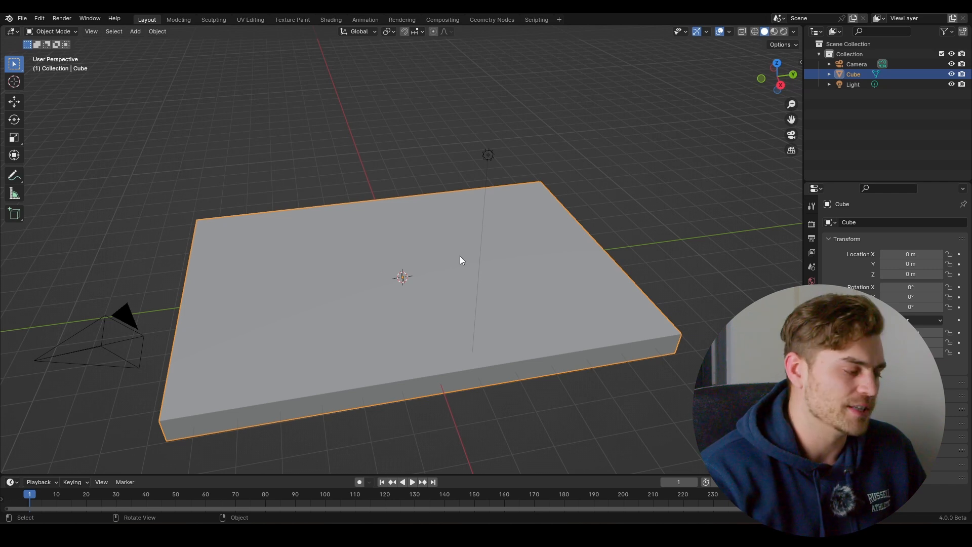
Inset the plate's top face by about 0.18 m in face editing mode.
middle_click_drag(435, 293, 481, 274)
key("Tab")
key("3")
scroll(495, 325, "up", 3)
scroll(481, 273, "down", 4)
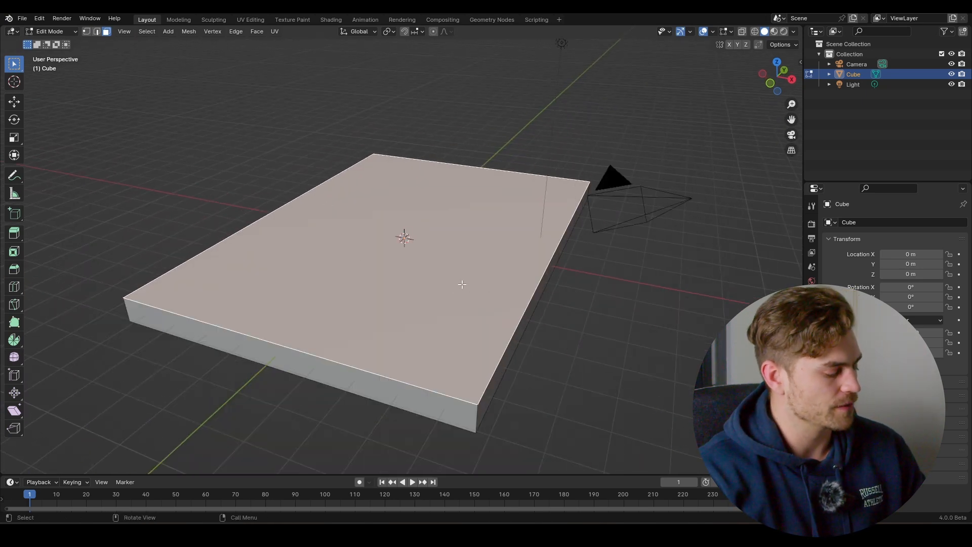
key("i")
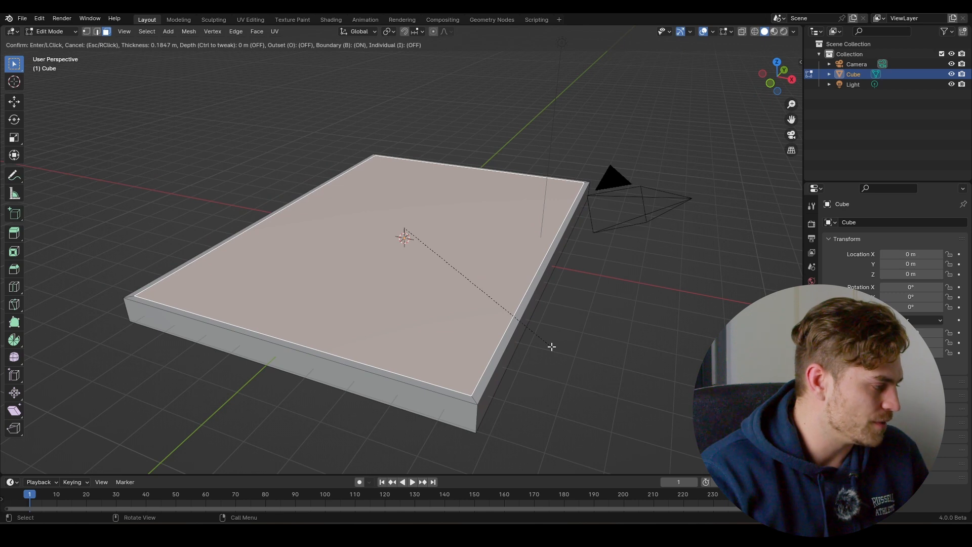
left_click(552, 346)
Extrude the inset face downward by about 0.41 m to form a shallow tray.
key("e")
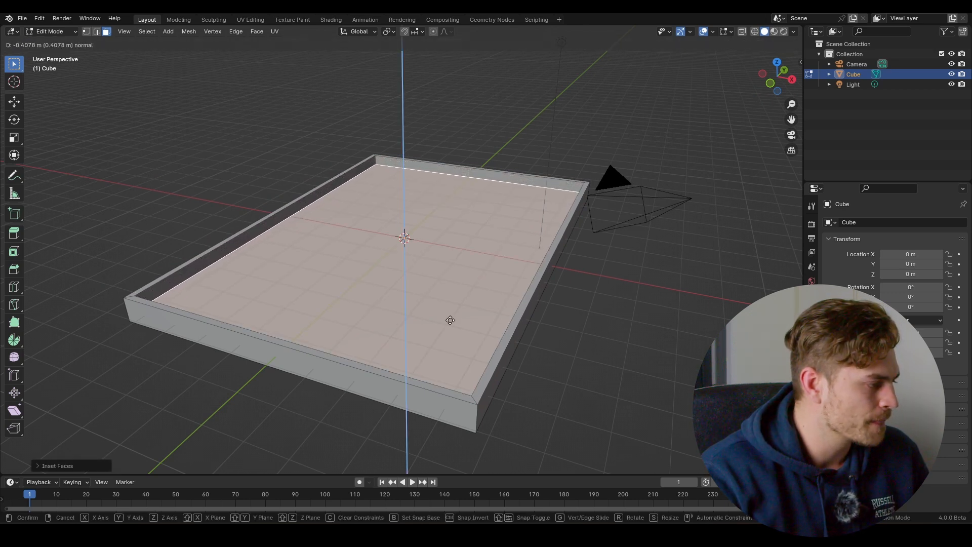
left_click(450, 320)
middle_click_drag(353, 283, 354, 293)
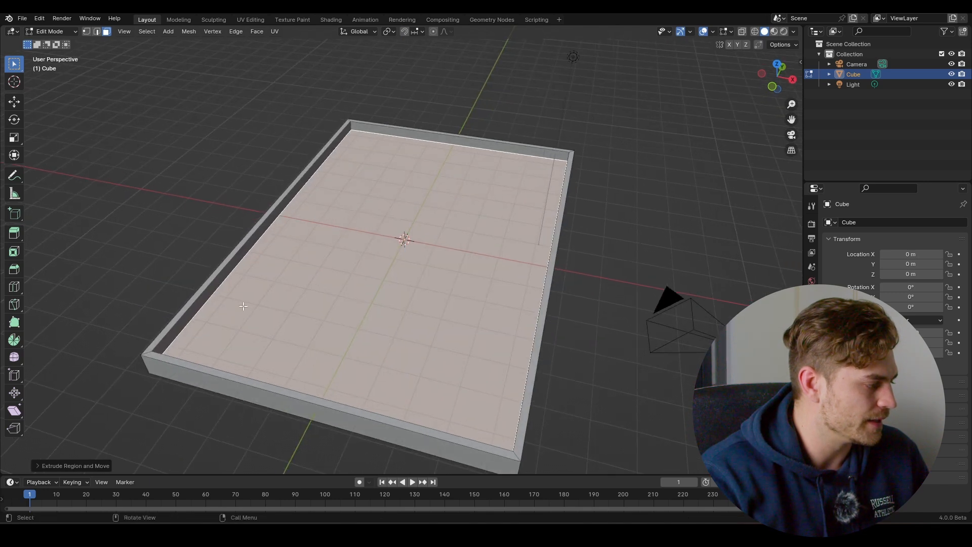
Select the upper inner edge loop of the tray's rim and scale it inward to about 0.977.
key("2")
scroll(203, 299, "up", 1)
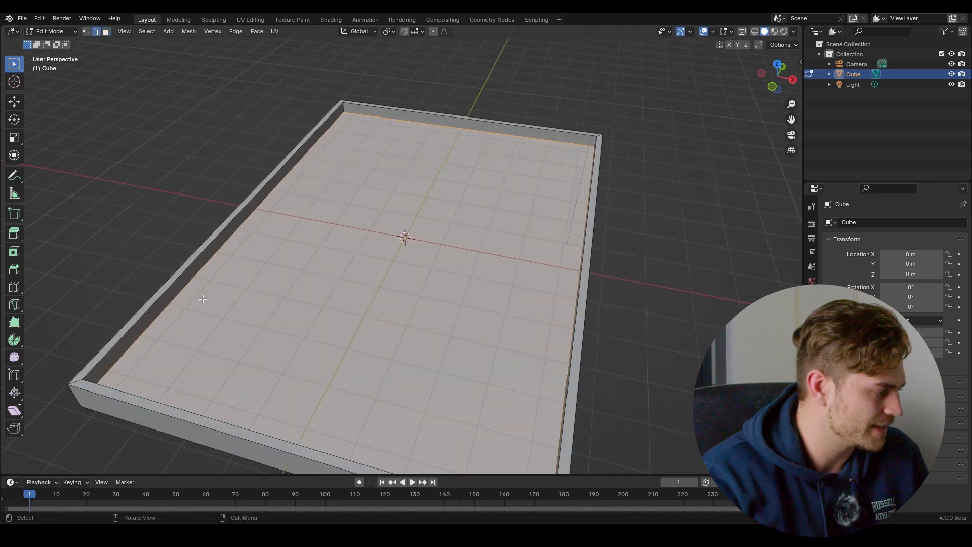
left_click(176, 285, "alt")
middle_click_drag(202, 293, 139, 299)
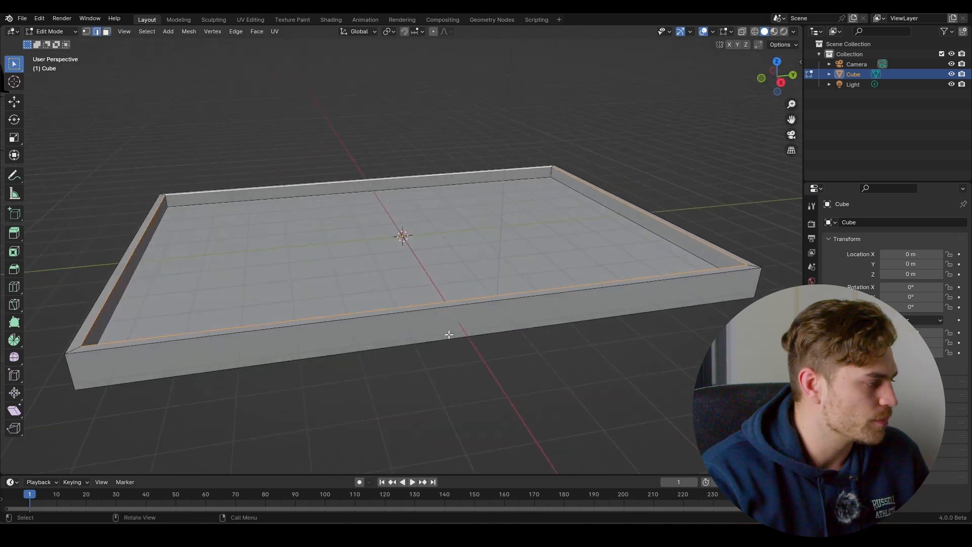
key("s")
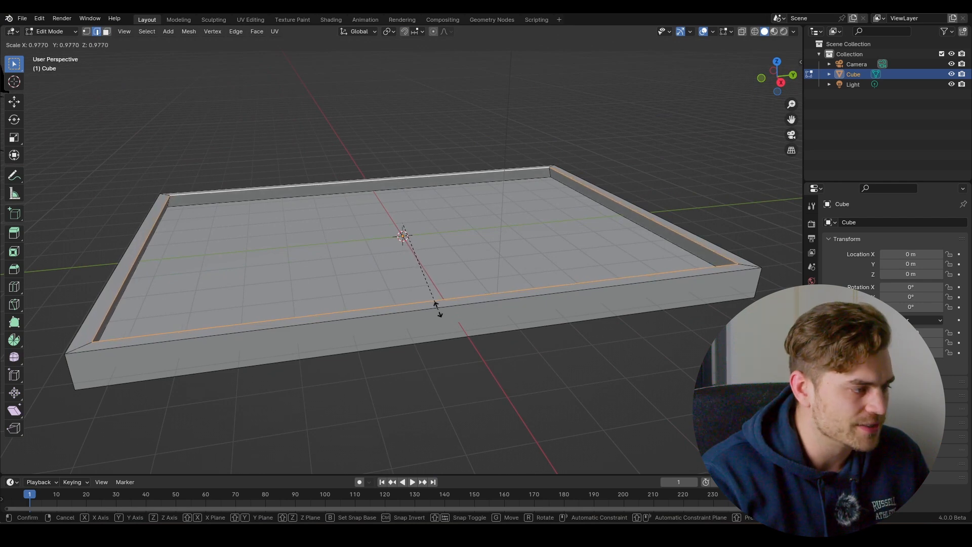
left_click(436, 308)
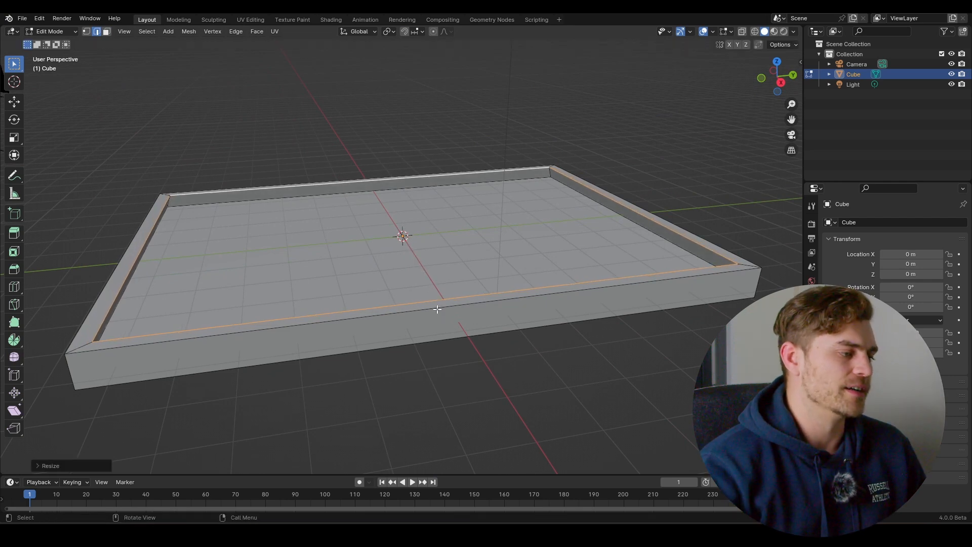
scroll(372, 281, "up", 2)
mouse_move(373, 280)
middle_mouse_down()
mouse_move(354, 256)
mouse_move(368, 269)
middle_mouse_up()
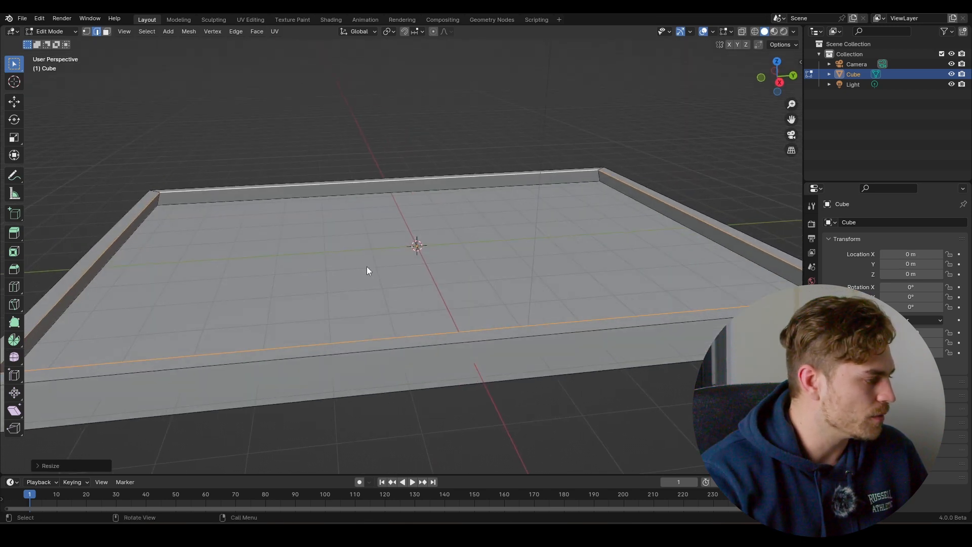
Add a Bevel modifier to the tray with 11 segments and an amount of about 0.034 m.
key("Tab")
left_click(811, 205)
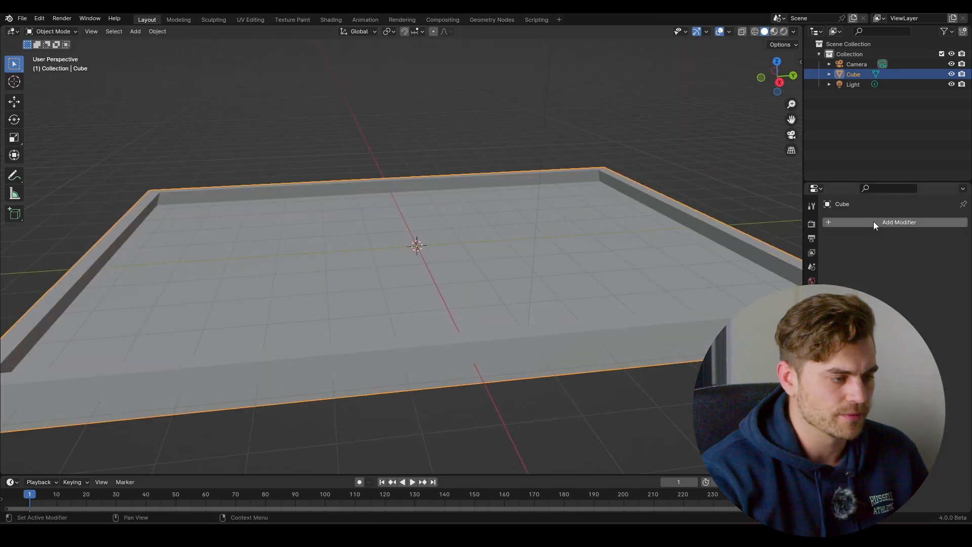
left_click(873, 220)
type("beve")
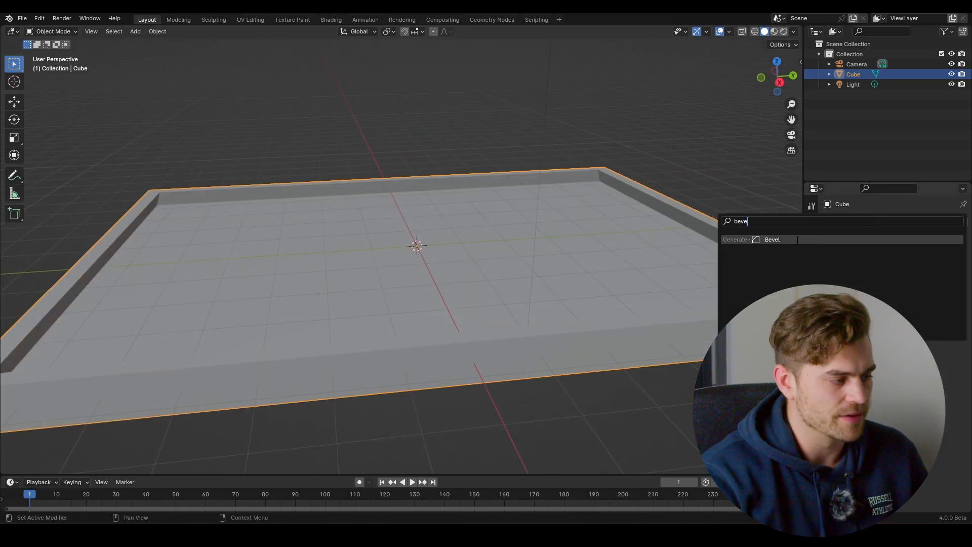
left_click(797, 239)
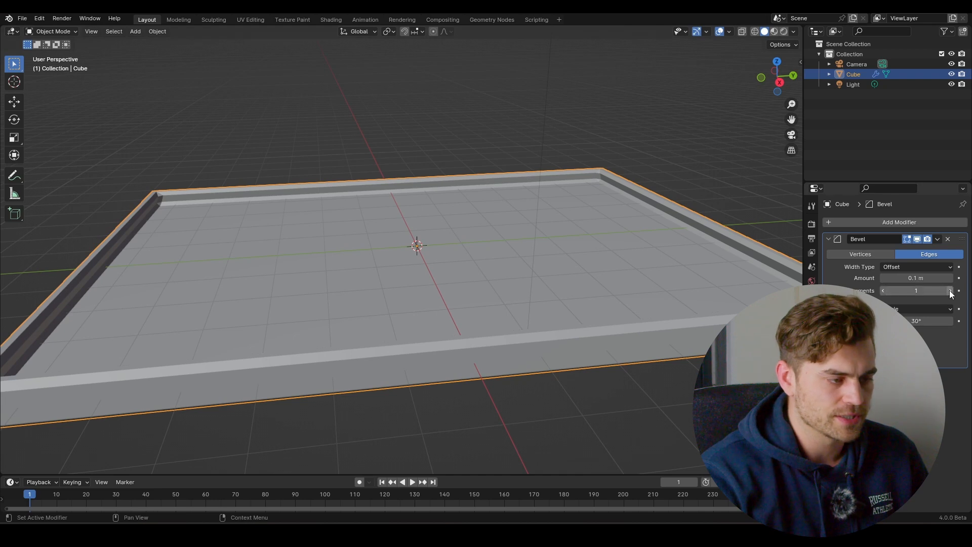
left_click_drag(950, 291, 894, 278)
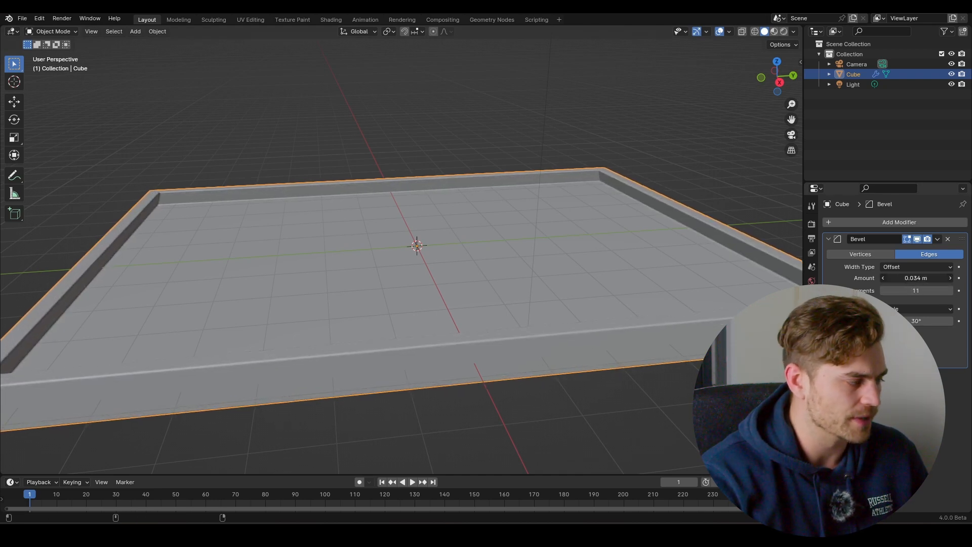
Add a mesh cylinder at the centre of the tray in Object Mode.
middle_click_drag(516, 228, 481, 205)
scroll(481, 206, "down", 2)
scroll(418, 273, "up", 6)
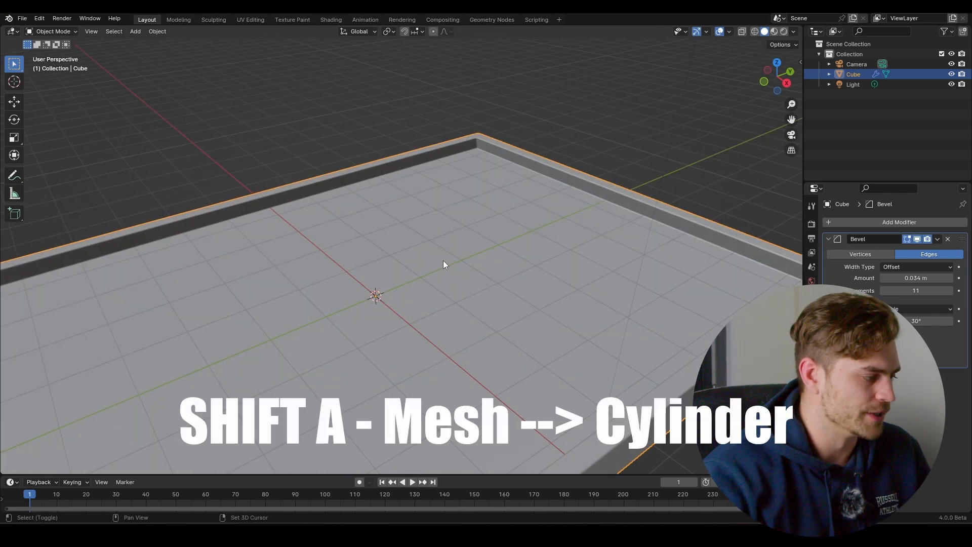
key("shift+a")
mouse_move(438, 264)
left_click(487, 310)
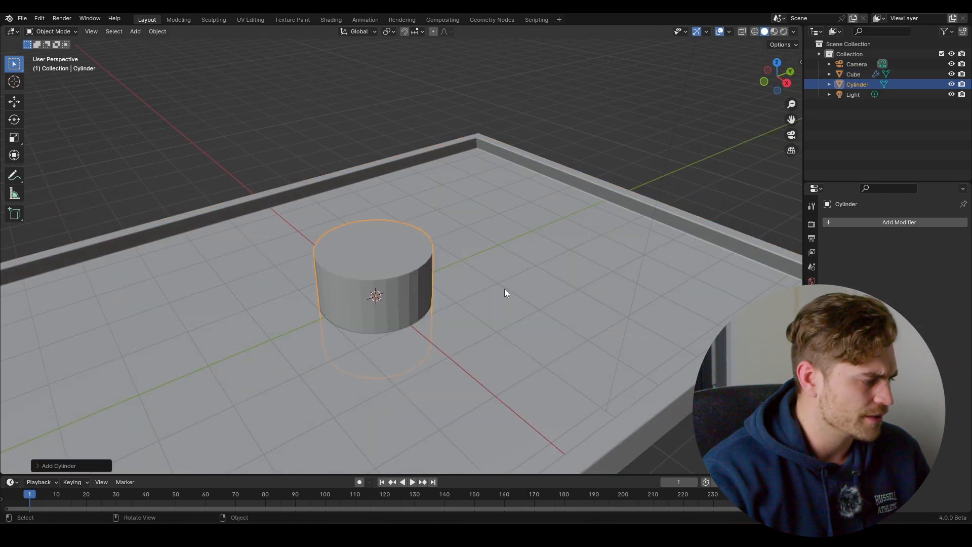
Move the cylinder up 1 m along the Z axis.
key("g")
key("z")
key("1")
key("Return")
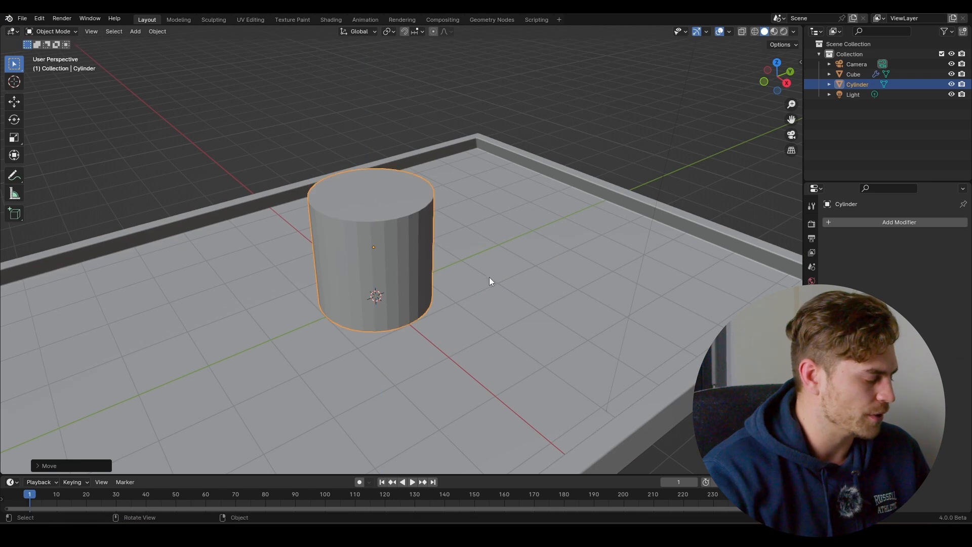
Set the transform pivot point to the 3D Cursor and scale the cylinder down uniformly from its base.
middle_click_drag(489, 278, 465, 285)
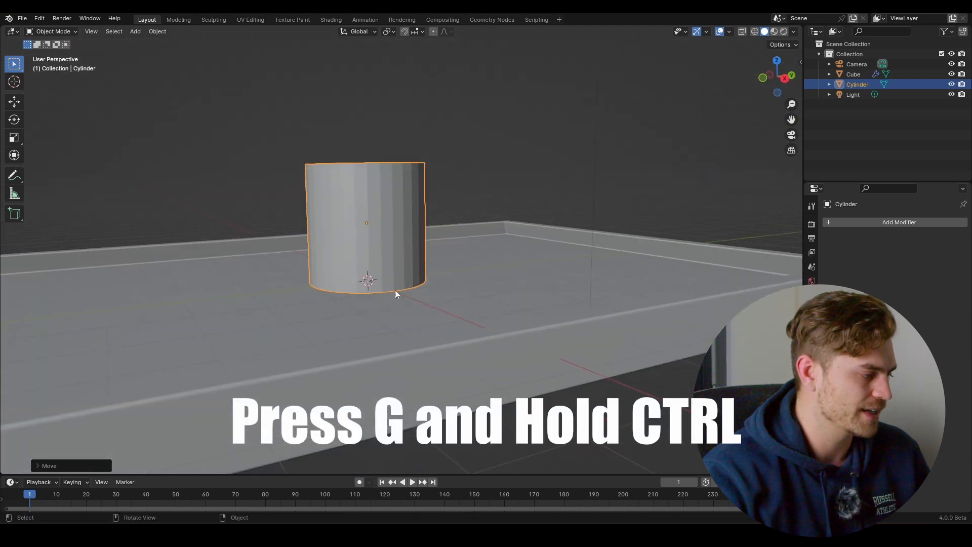
middle_click_drag(424, 250, 470, 298)
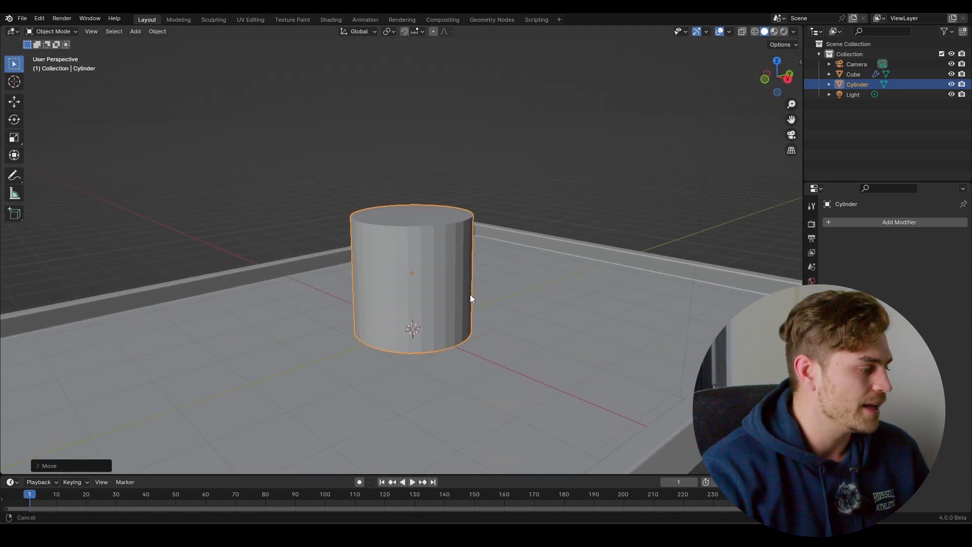
left_click(392, 32)
left_click(417, 65)
key("s")
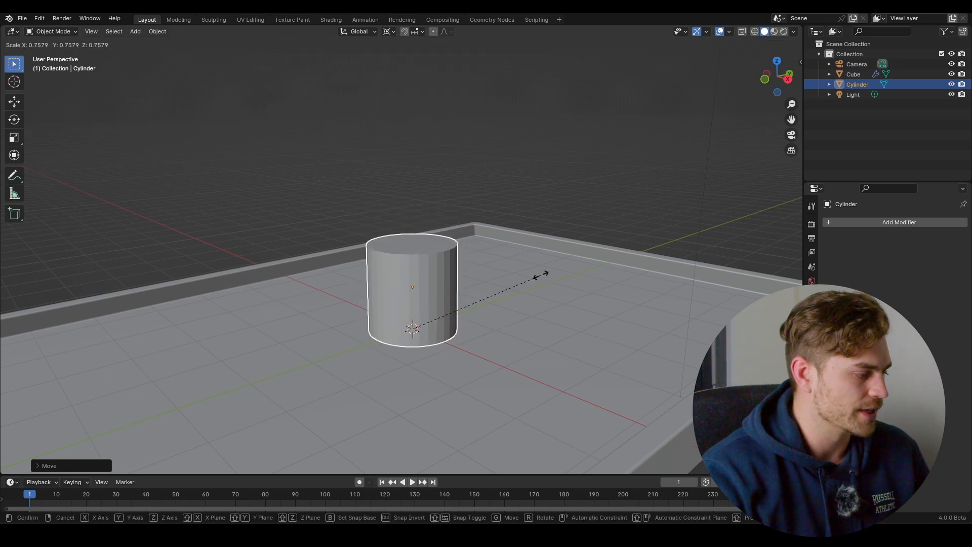
left_click(502, 289)
Refine the cylinder's overall size in the tray with further uniform scaling about the 3D cursor.
middle_click_drag(502, 289, 381, 330)
scroll(545, 251, "up", 3)
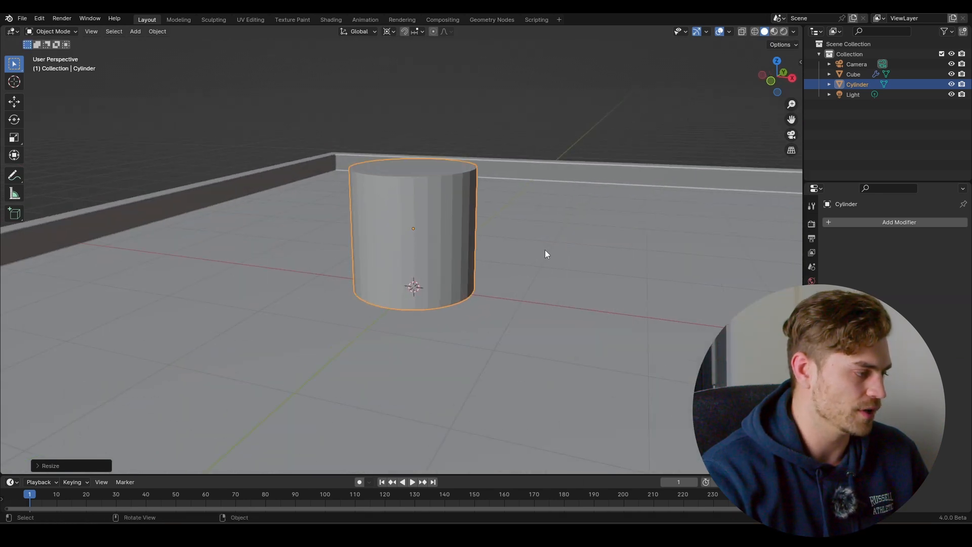
middle_click_drag(543, 250, 445, 254)
key("s")
left_click(518, 264)
scroll(433, 287, "down", 4)
key("s")
left_click(447, 287)
scroll(445, 254, "up", 3)
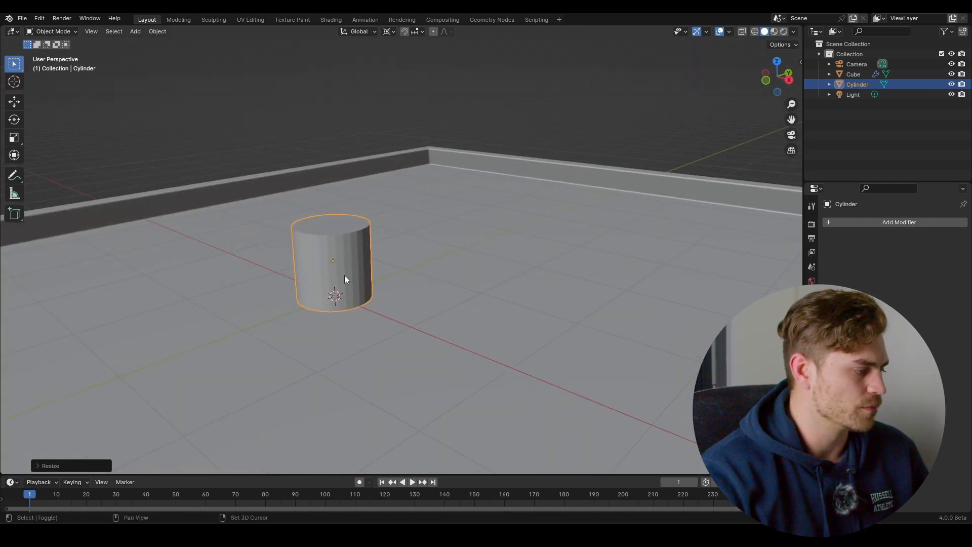
Switch the cylinder to Edit Mode with face selection and inset its top face slightly to form a narrow rim.
middle_click_drag(343, 278, 450, 304)
scroll(379, 265, "up", 3)
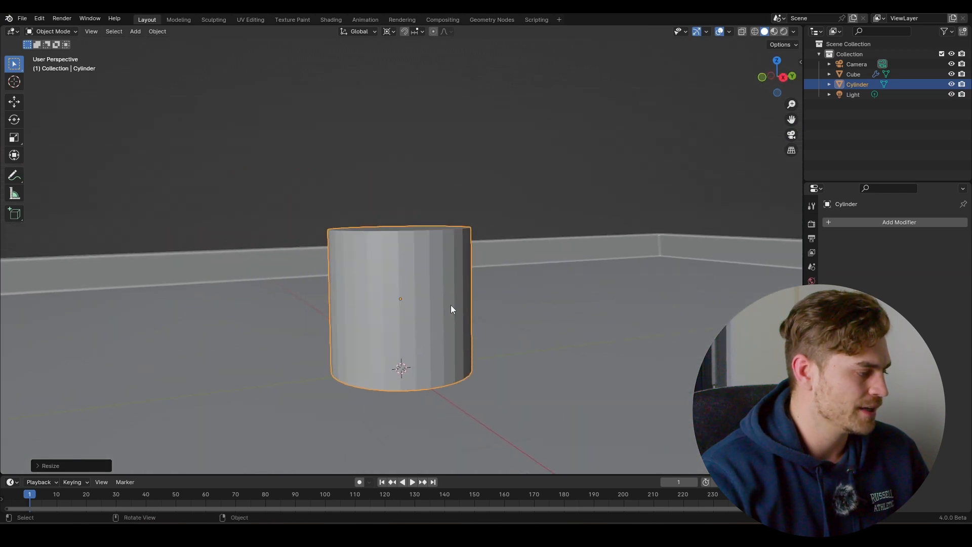
key("Tab")
middle_click_drag(440, 250, 423, 361)
key("3")
left_click(431, 264)
scroll(423, 361, "up", 3)
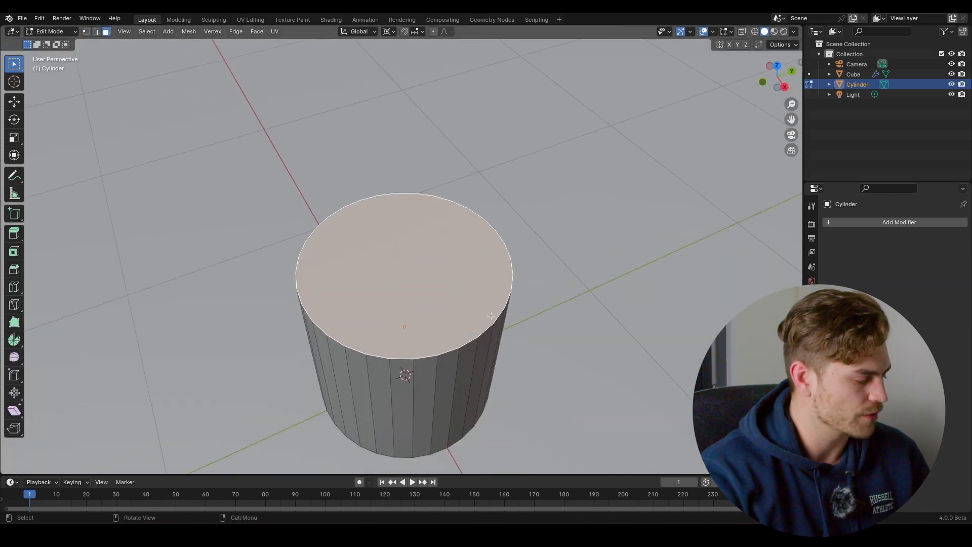
key("i")
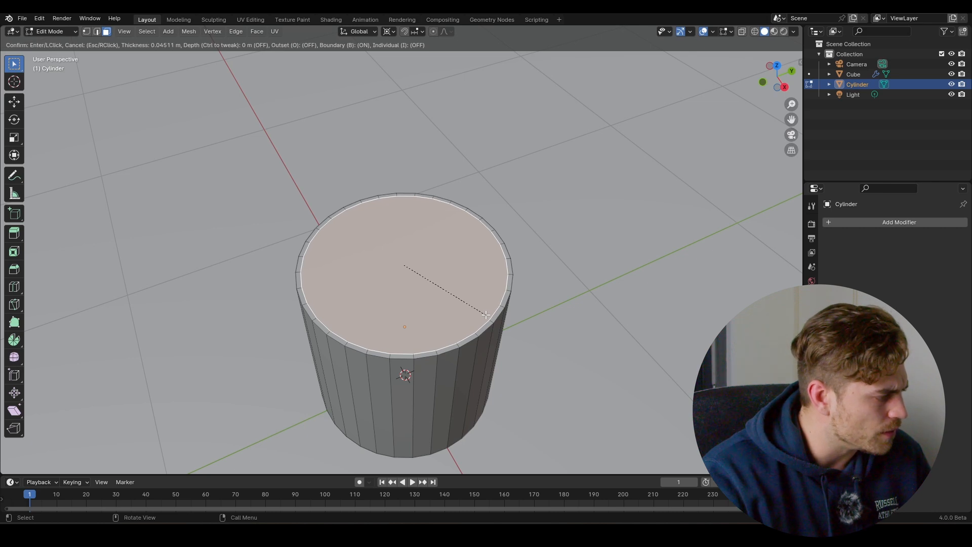
left_click(478, 311)
Raise the inset top face slightly along the Z axis to slope the rim, and inset it again by a small amount.
scroll(441, 302, "up", 3)
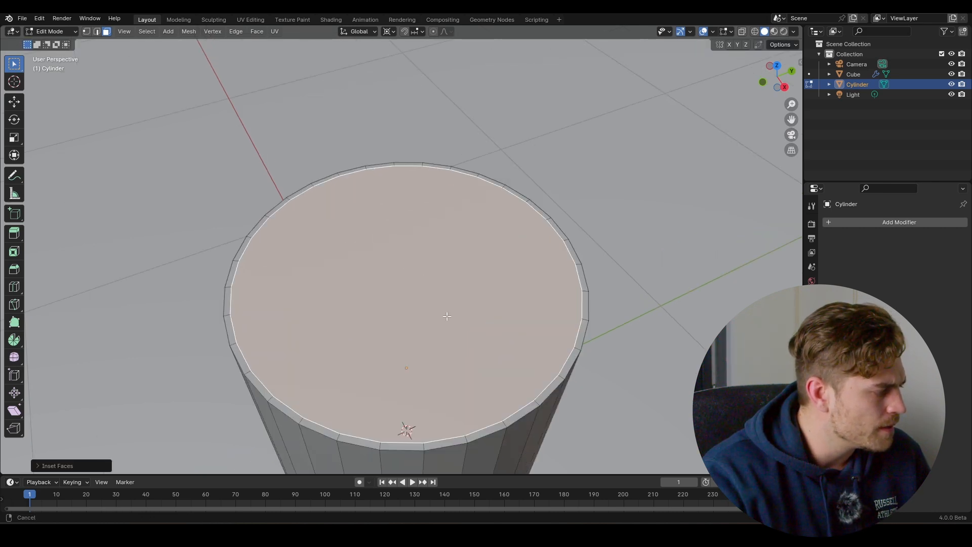
key("g")
key("z")
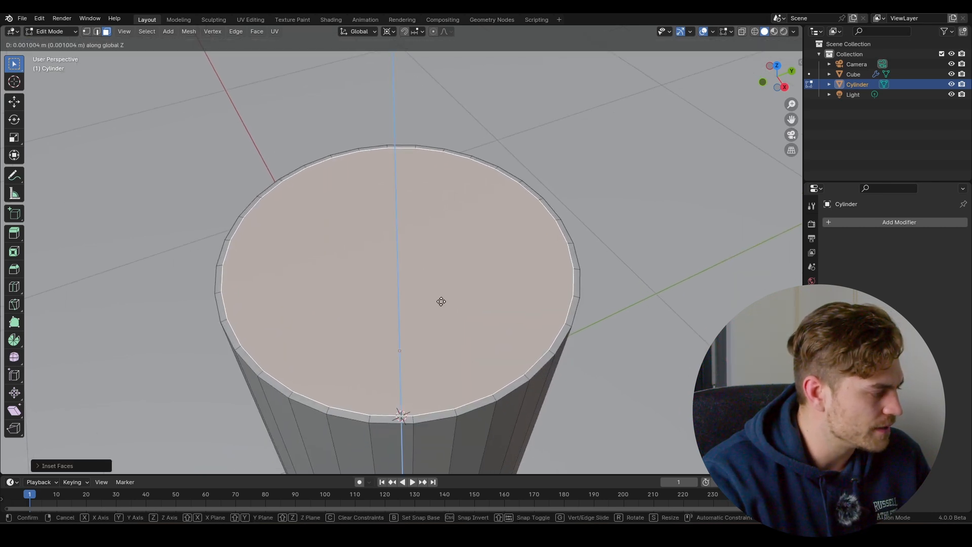
left_click(441, 288)
key("i")
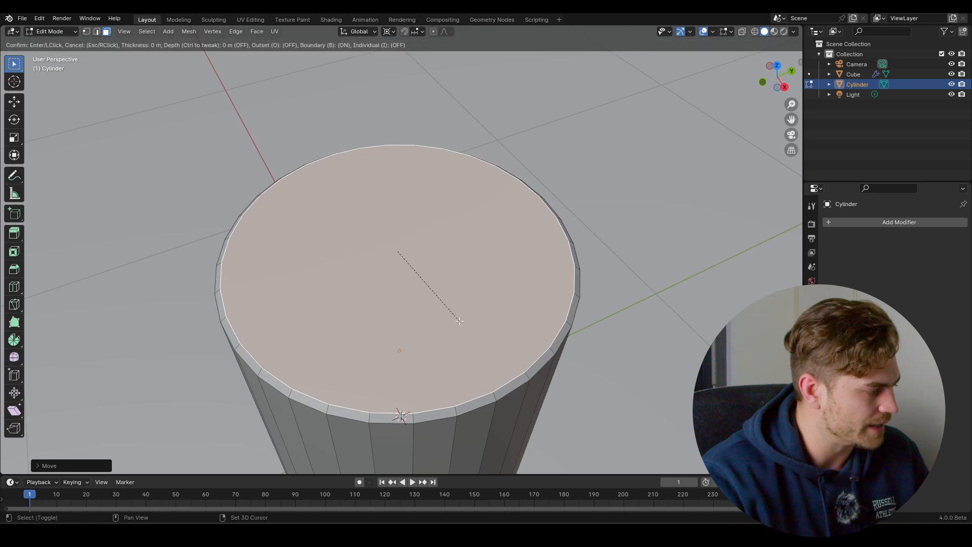
left_click(436, 295)
Extrude the inner top face about 0.7 m down into the cylinder to hollow it out.
middle_click_drag(442, 316, 441, 284)
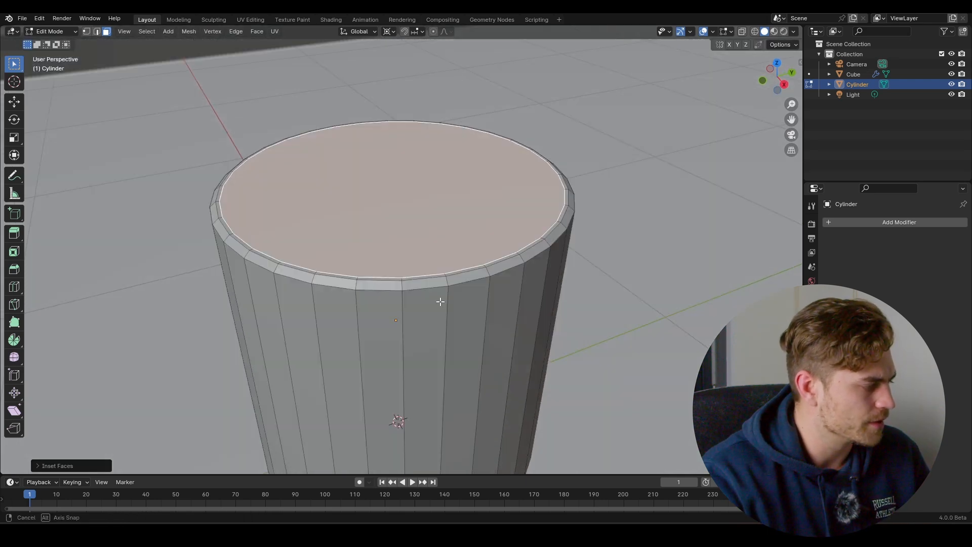
key("e")
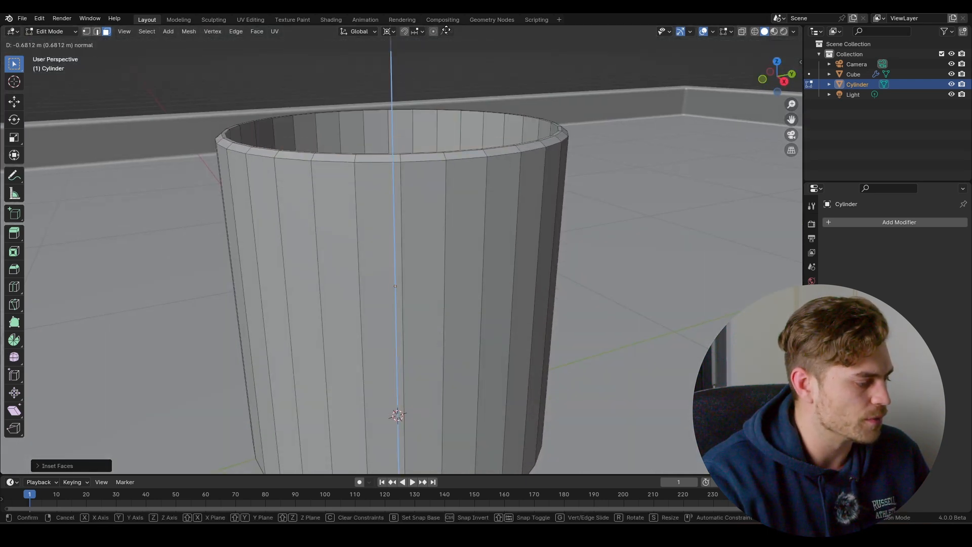
left_click(447, 432)
Lower the cavity floor about 0.05 m along the Z axis and return to Object Mode.
mouse_move(446, 400)
middle_mouse_down()
mouse_move(445, 442)
mouse_move(445, 414)
middle_mouse_up()
key("g")
key("z")
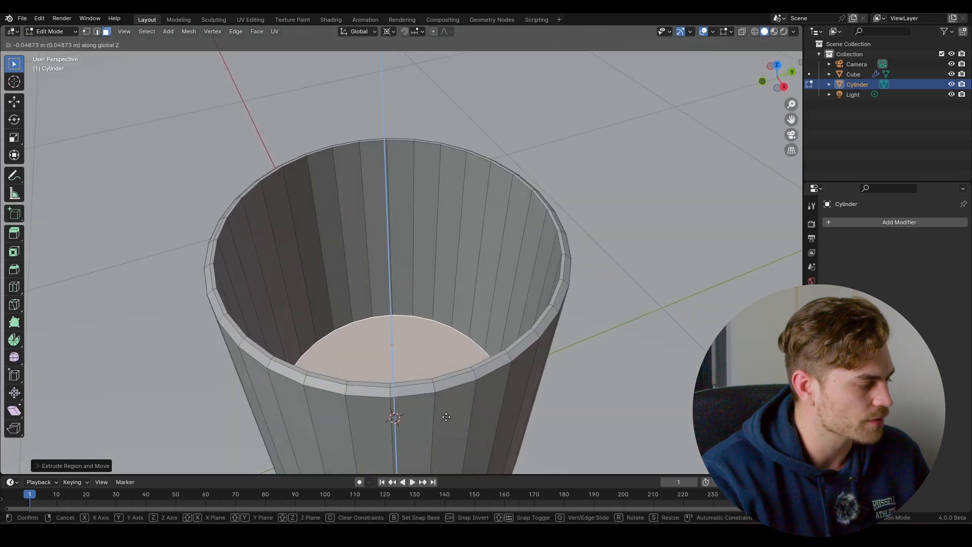
left_click(446, 416)
middle_click_drag(423, 354, 433, 320)
key("Tab")
key("g")
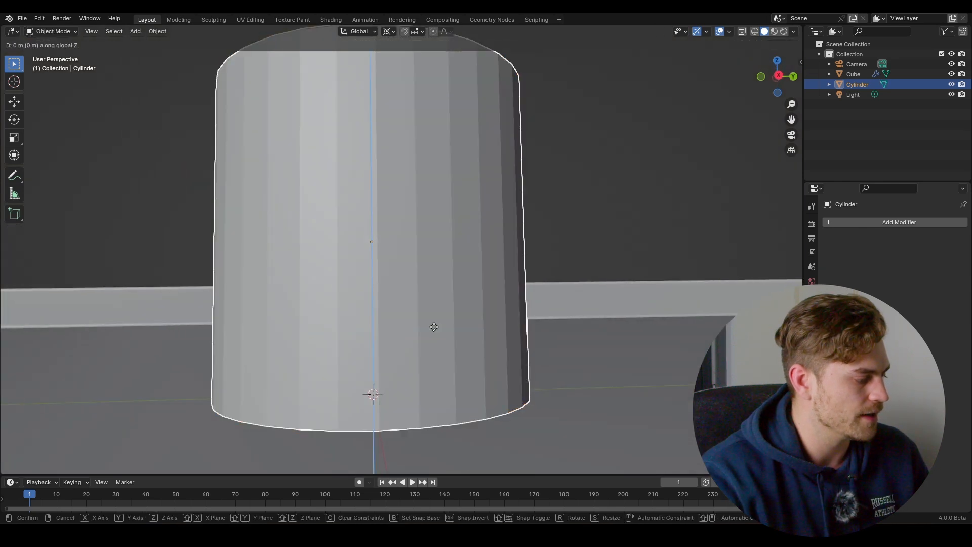
key("z")
left_click(429, 339)
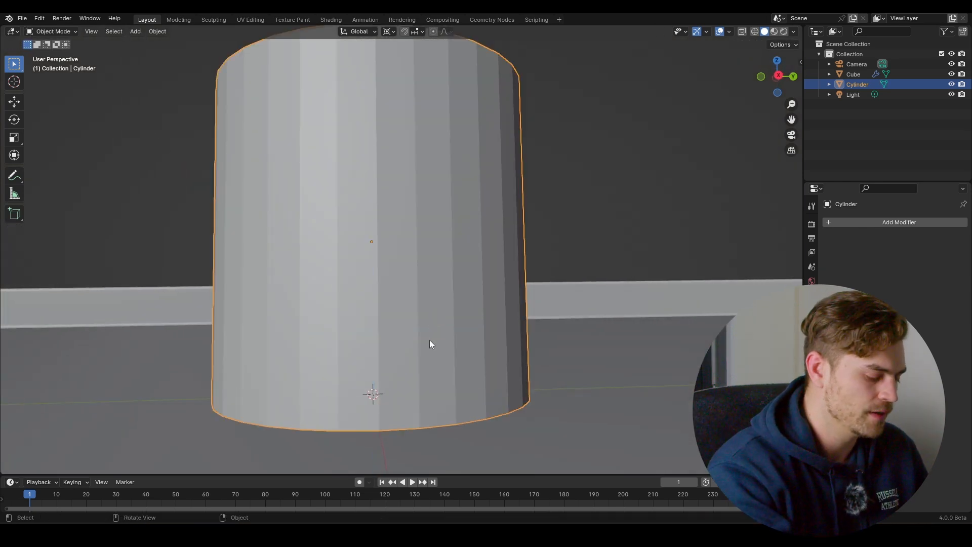
Isolate the cylinder in Local View and inset its bottom face slightly in Edit Mode.
key("KP_Divide")
scroll(429, 341, "down", 3)
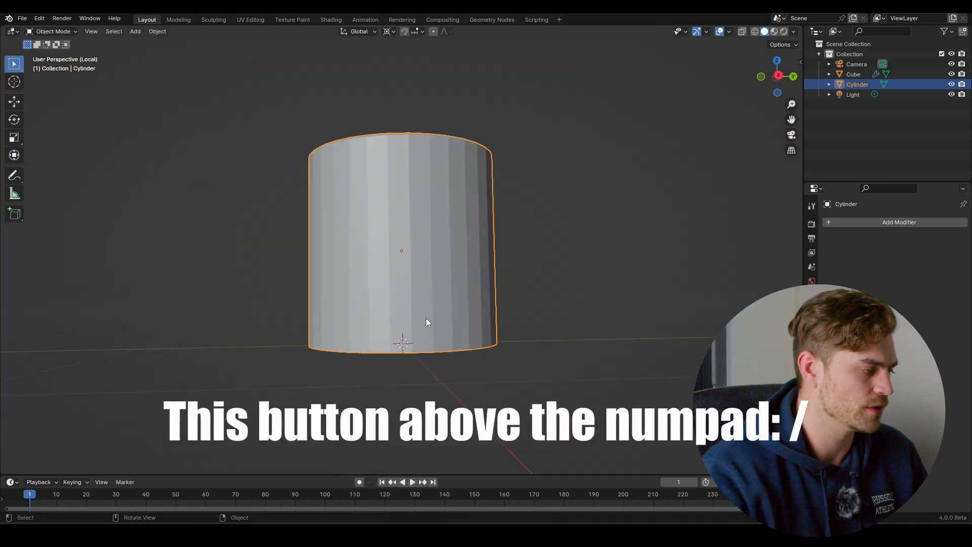
mouse_move(431, 299)
middle_mouse_down()
mouse_move(429, 236)
mouse_move(433, 281)
middle_mouse_up()
scroll(434, 281, "up", 3)
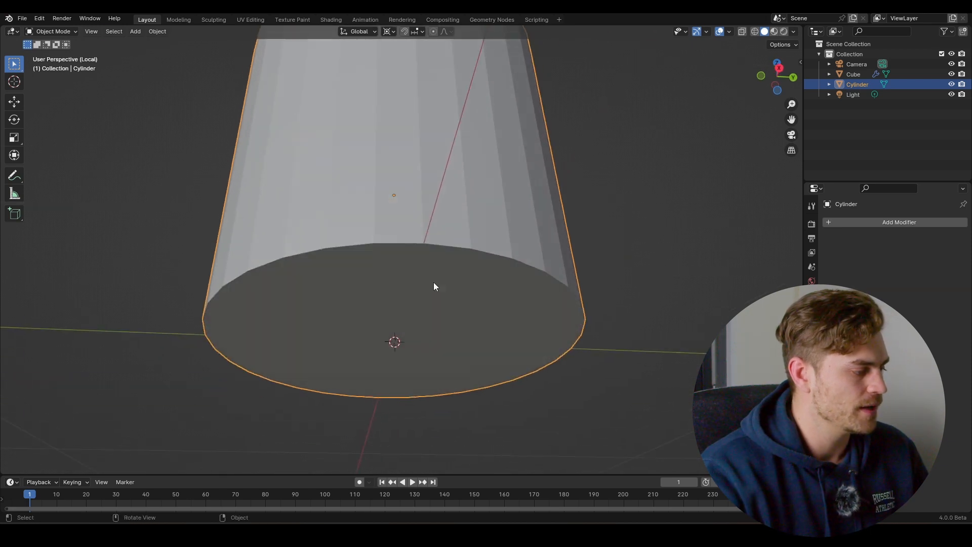
key("Tab")
left_click(433, 292)
key("i")
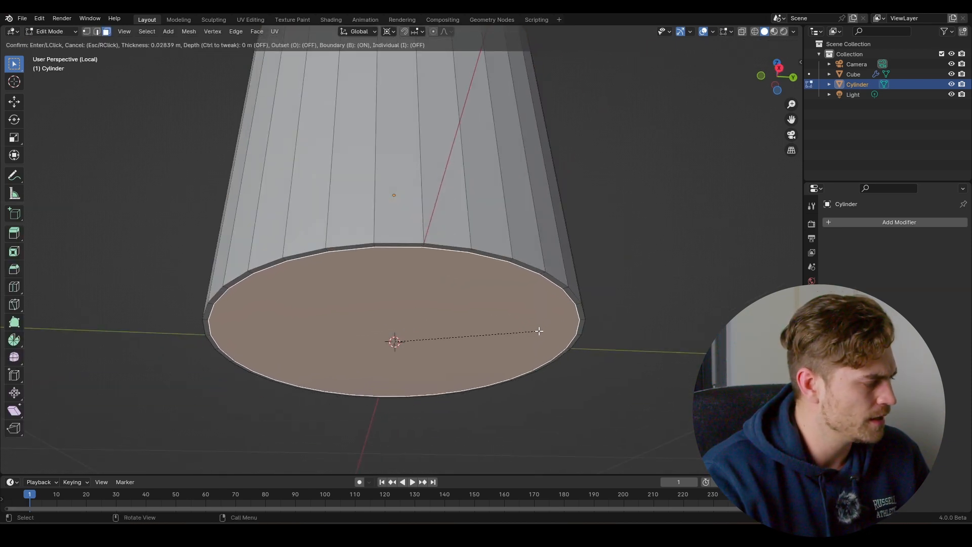
left_click(535, 332)
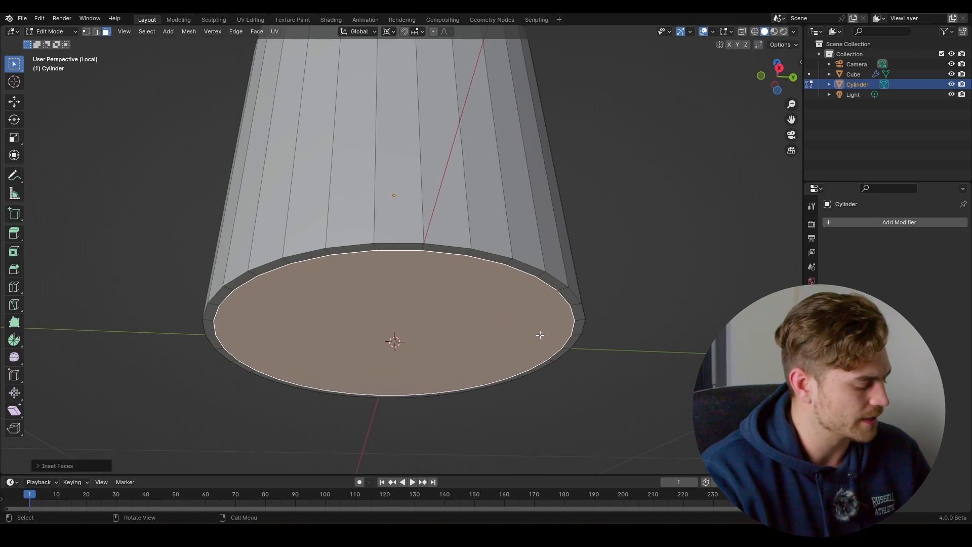
Inset the bottom face again by about 0.68 m to a small central disc and move it up about 0.03 m along Z.
key("i")
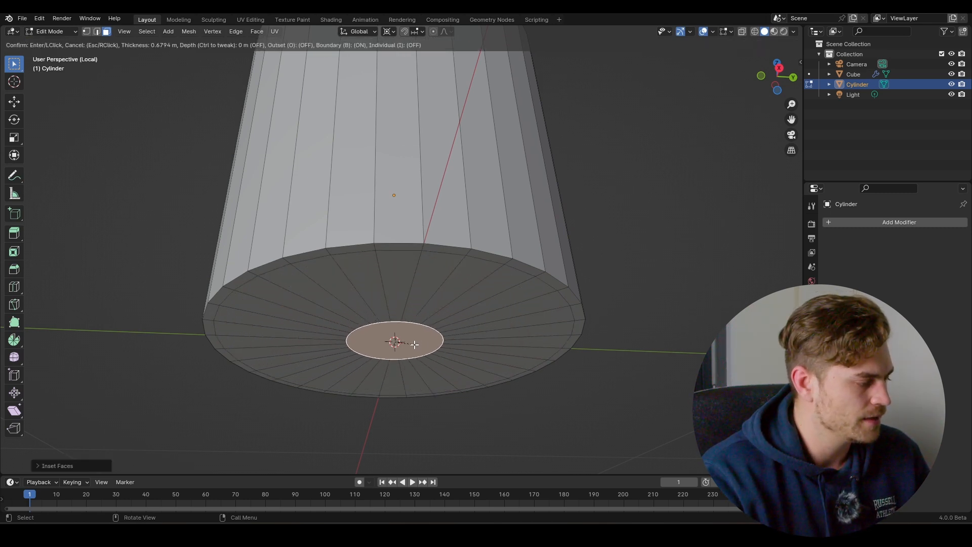
left_click(438, 358)
key("g")
key("z")
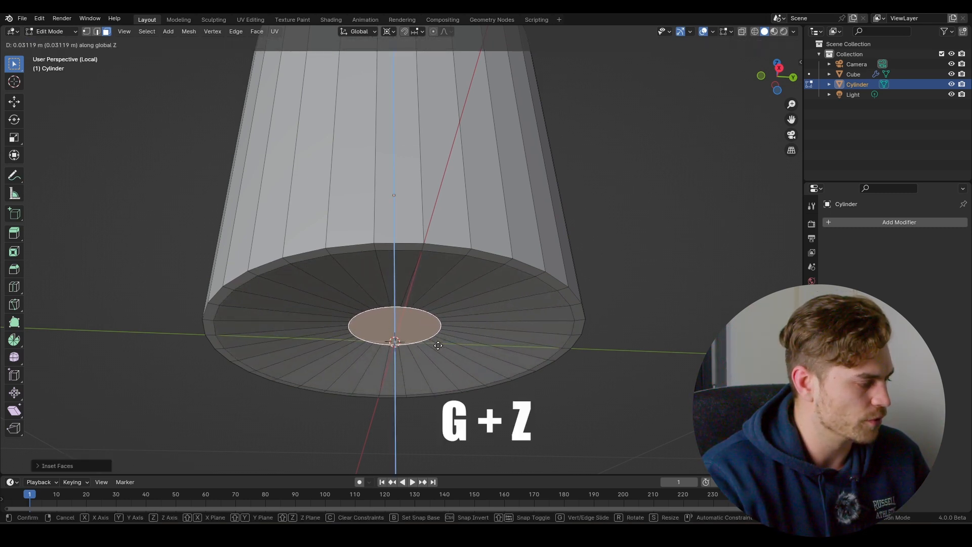
left_click(438, 345)
Add two evenly spaced horizontal loop cuts around the cylinder's outer wall without sliding them.
mouse_move(438, 345)
middle_mouse_down()
mouse_move(445, 311)
mouse_move(452, 345)
middle_mouse_up()
scroll(445, 349, "down", 3)
key("Tab")
key("Tab")
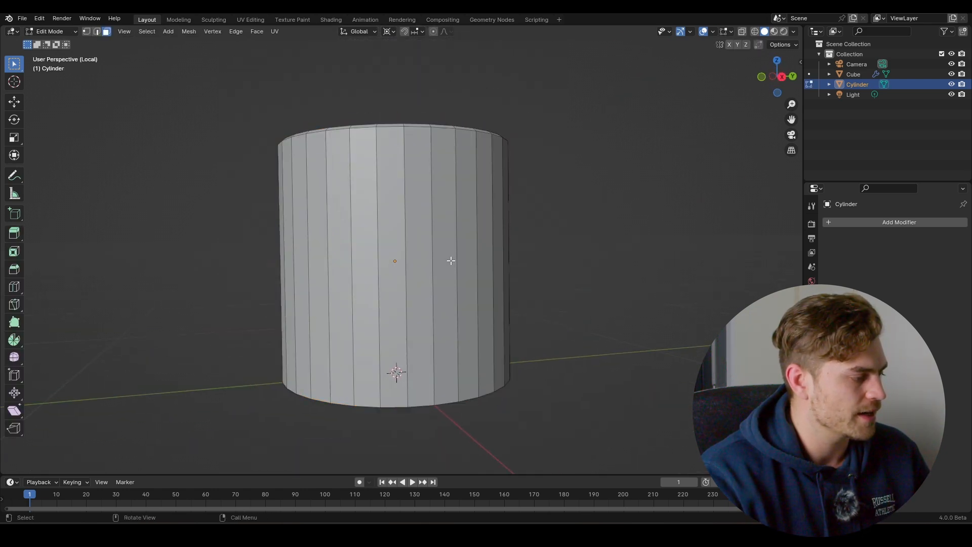
key("ctrl+r")
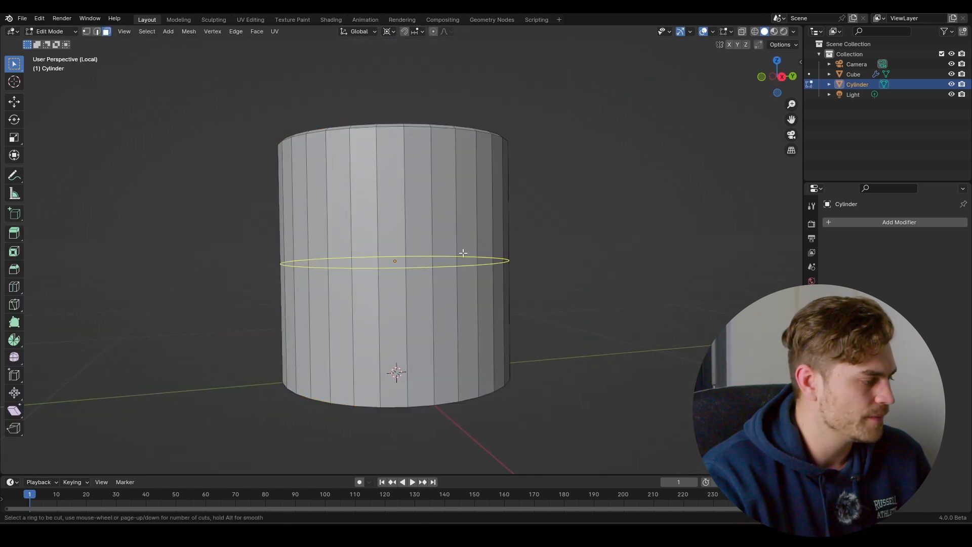
scroll(463, 253, "up", 1)
left_click(462, 253)
right_click(463, 253)
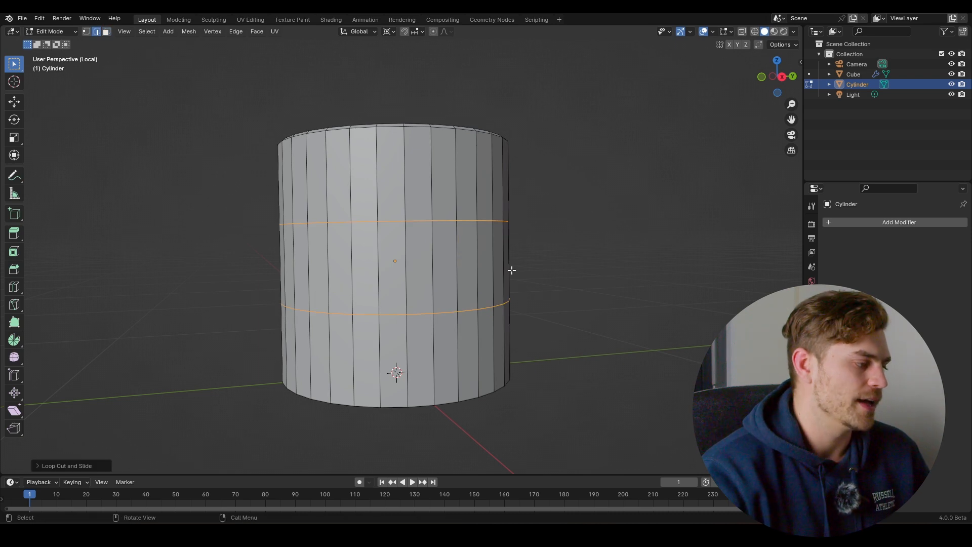
key("s")
key("z")
right_click(565, 263)
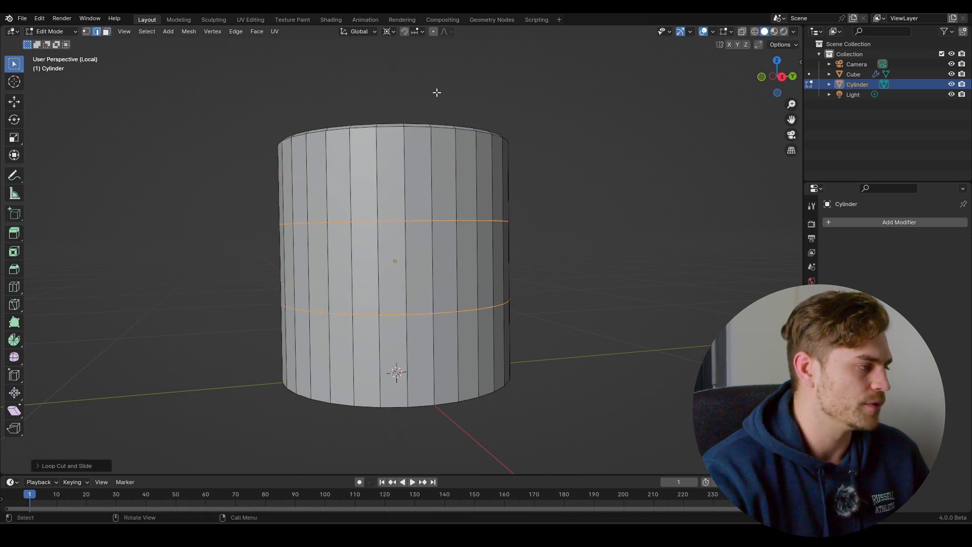
Set the pivot point to Median Point and scale the two edge loops apart along Z towards the cylinder's top and bottom.
left_click(393, 33)
left_click(418, 92)
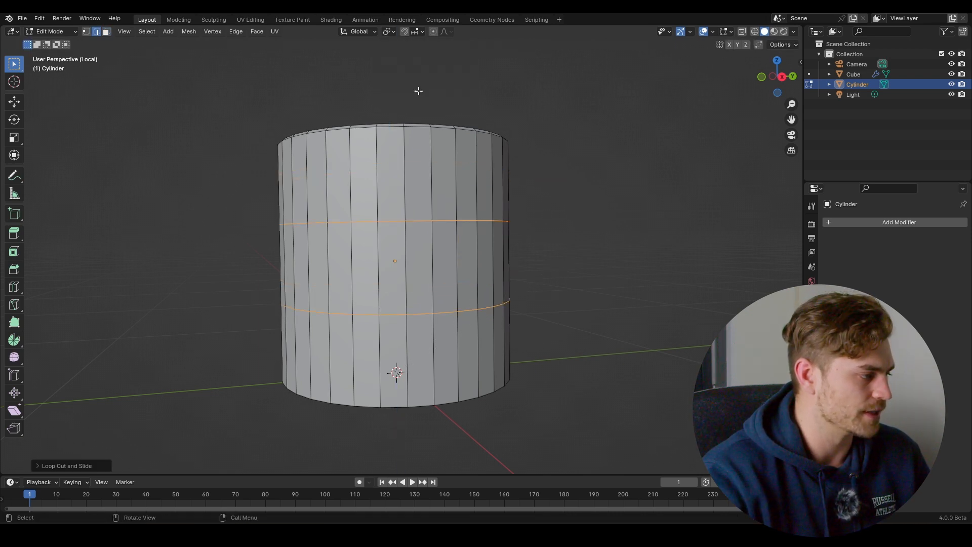
key("s")
key("z")
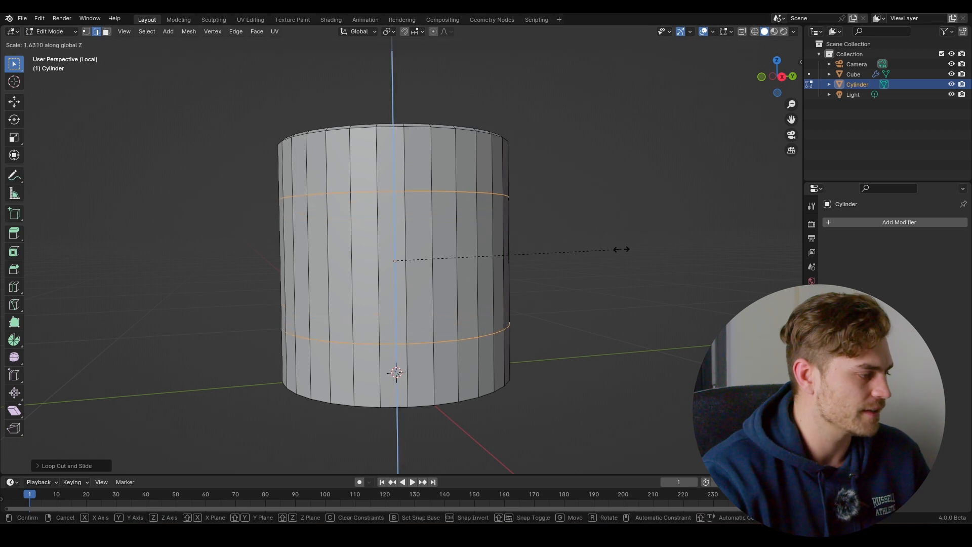
left_click(686, 262)
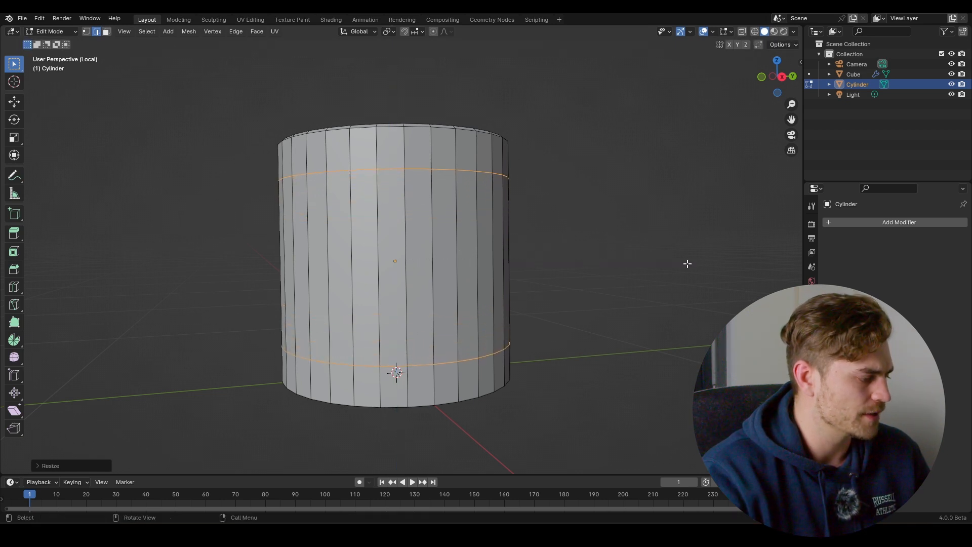
Move both edge loops together about 0.03 m down along the Z axis.
key("g")
key("g")
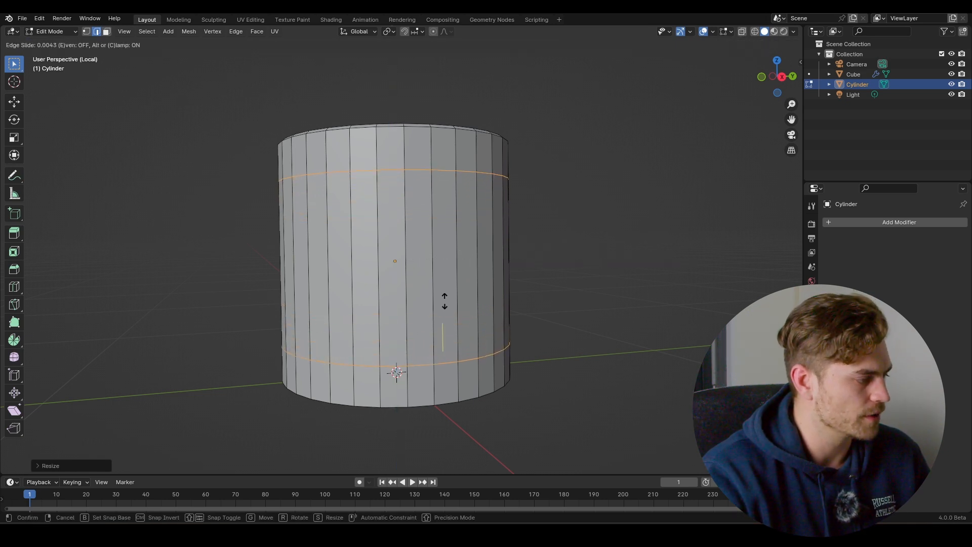
key("g")
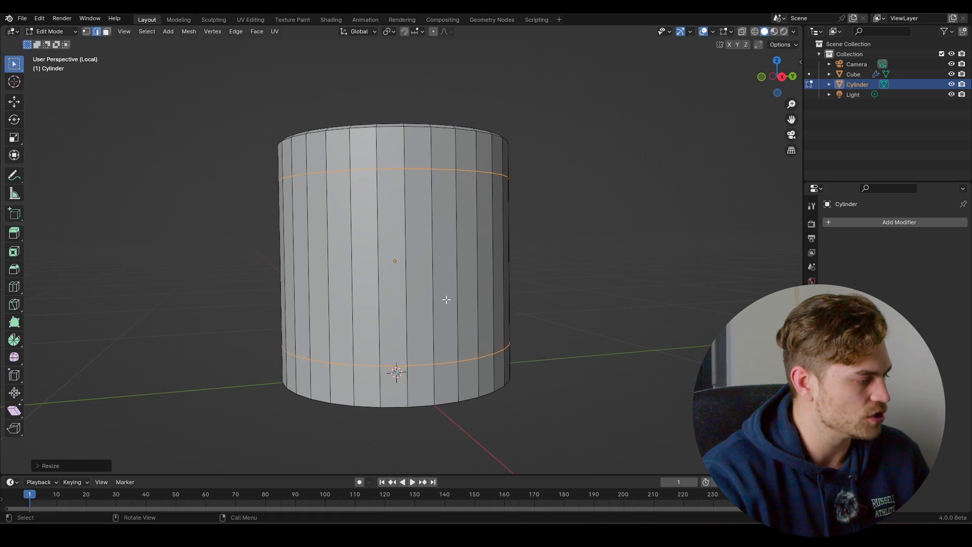
key("z")
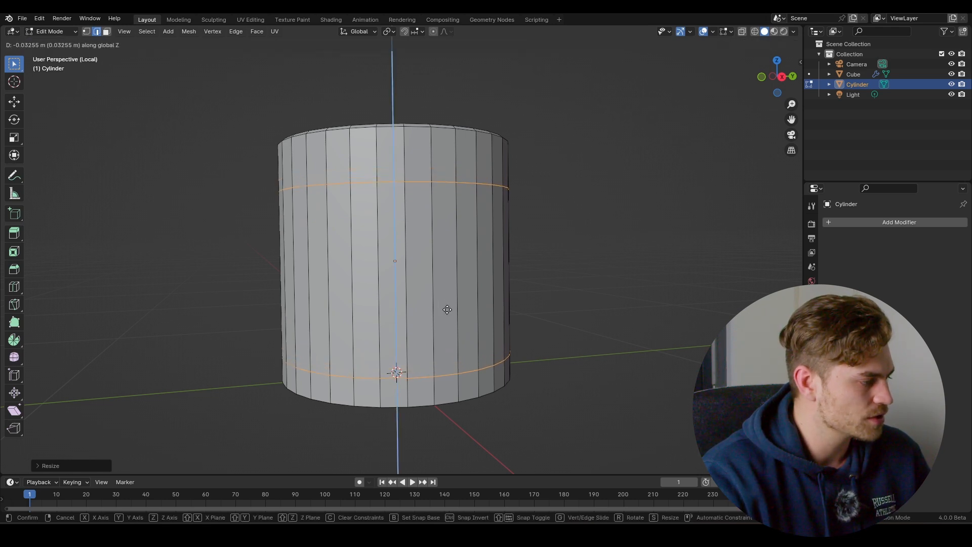
left_click(447, 309)
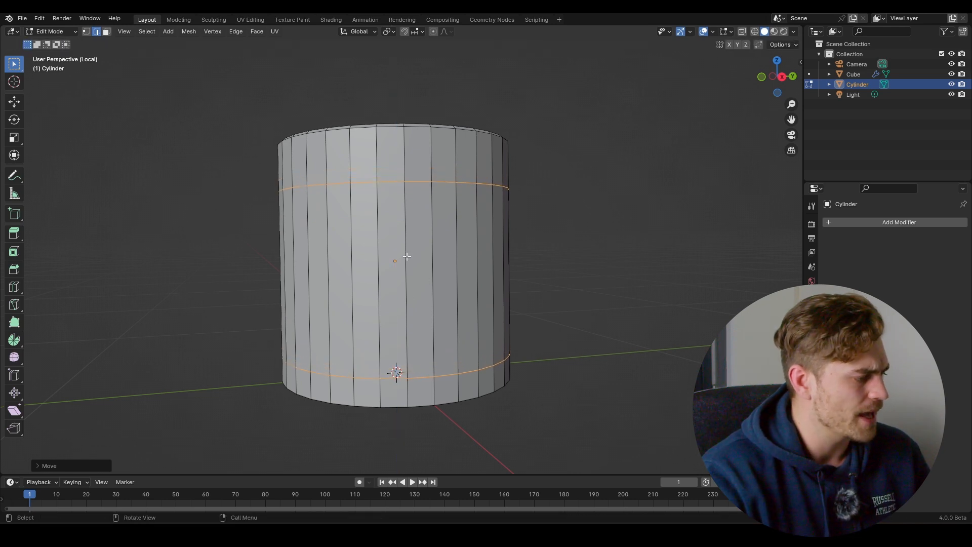
Subdivide the wide middle band of the outer wall with 10 horizontal loop cuts.
key("3")
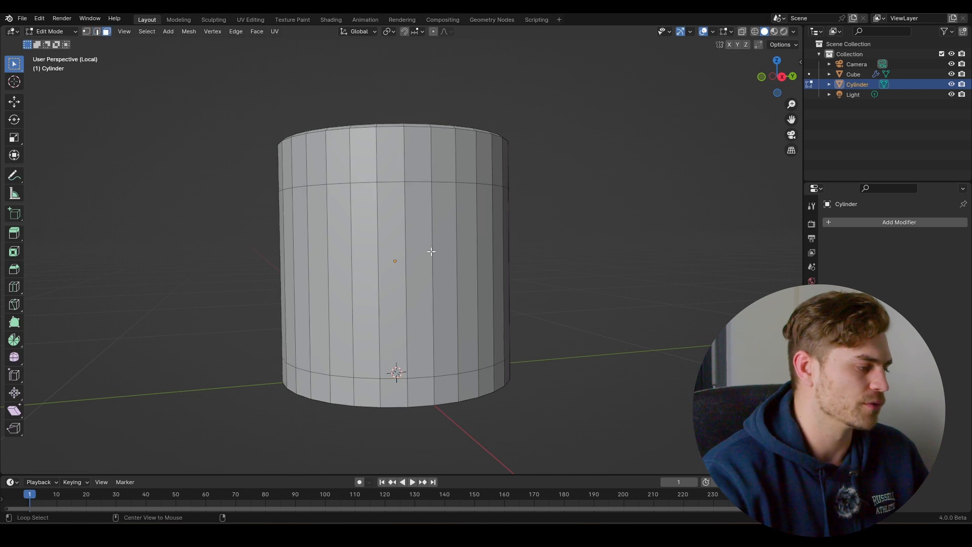
left_click(431, 251, "alt")
middle_click_drag(436, 205, 401, 248)
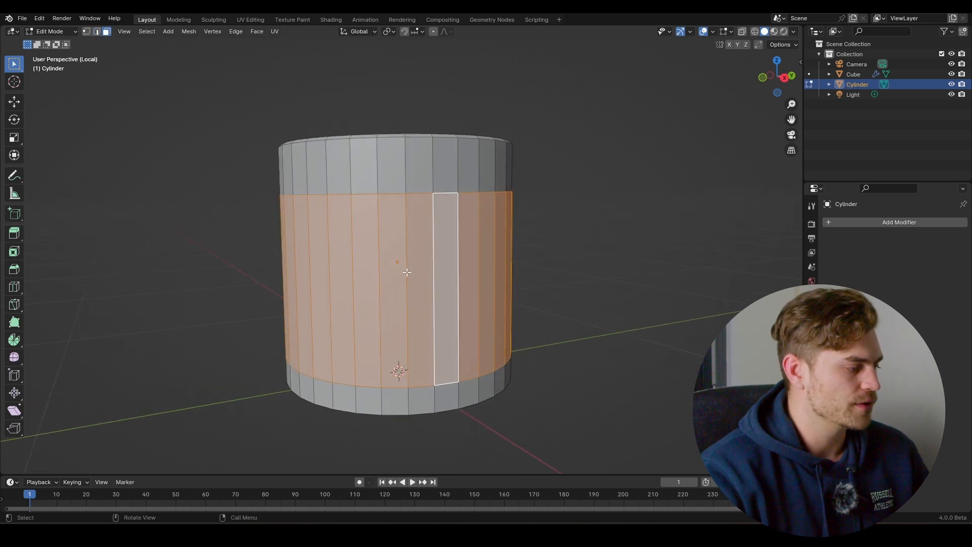
key("ctrl+r")
scroll(450, 271, "up", 9)
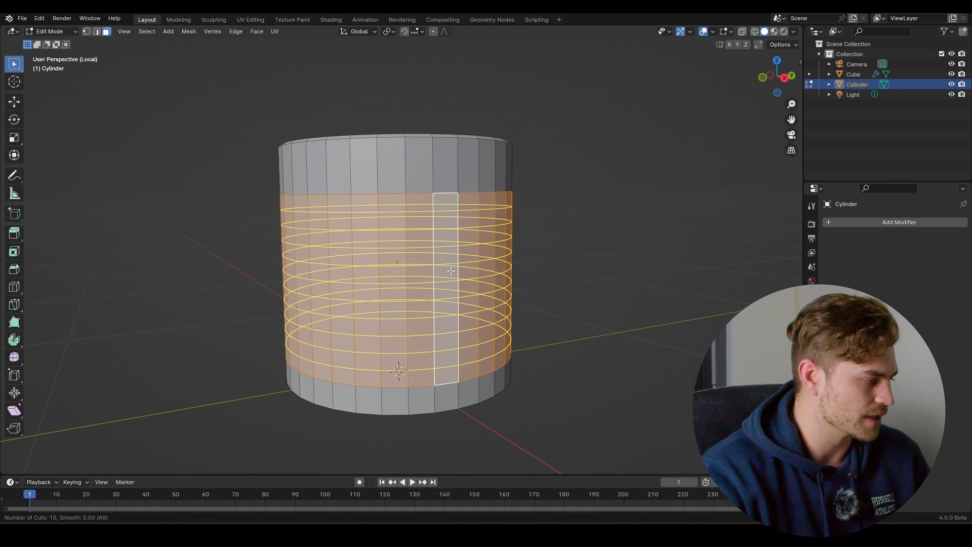
left_click(451, 271)
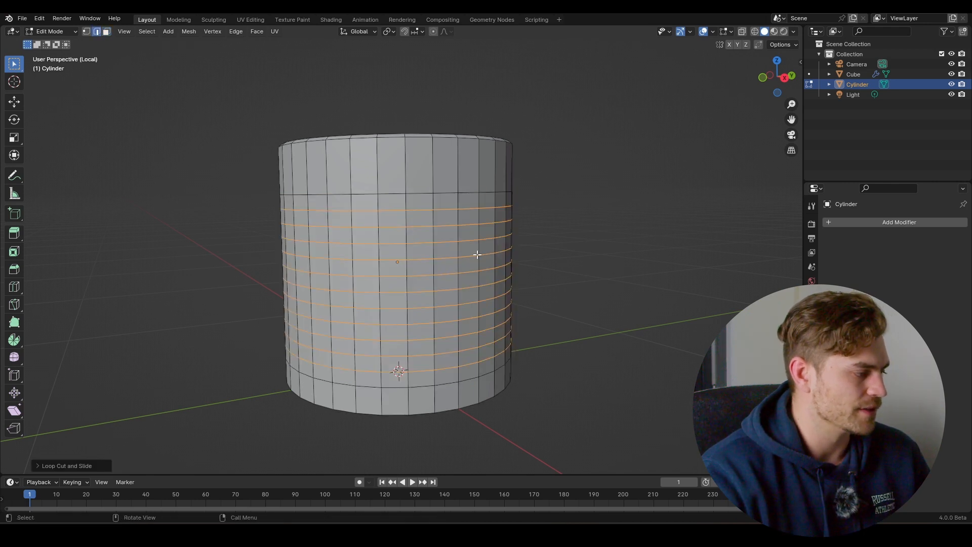
In face select mode, select every horizontal face ring of the subdivided middle band around the cylinder's outer wall.
key("3")
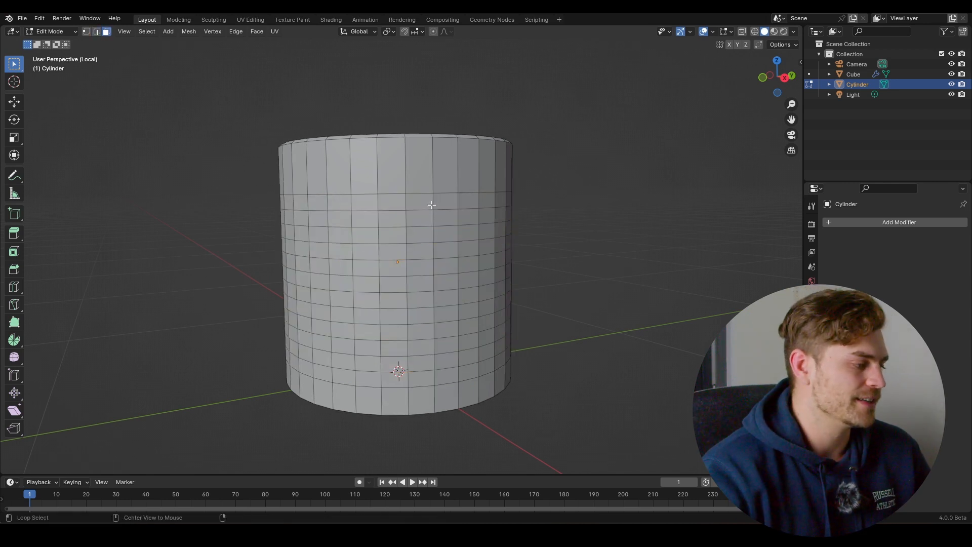
left_click(433, 205, "alt")
left_click(433, 221, "alt+shift")
left_click(433, 236, "alt+shift")
scroll(433, 249, "up", 5)
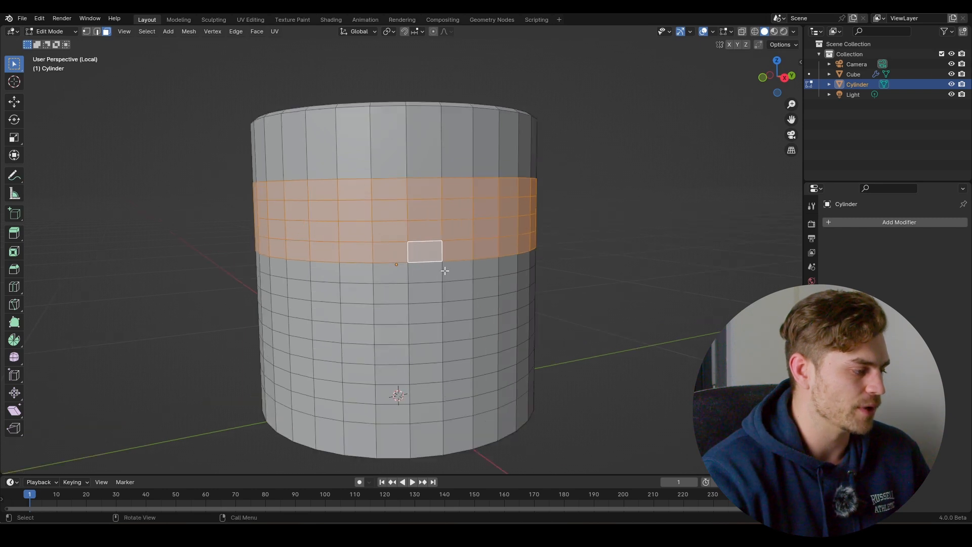
middle_click_drag(424, 225, 413, 188, "shift")
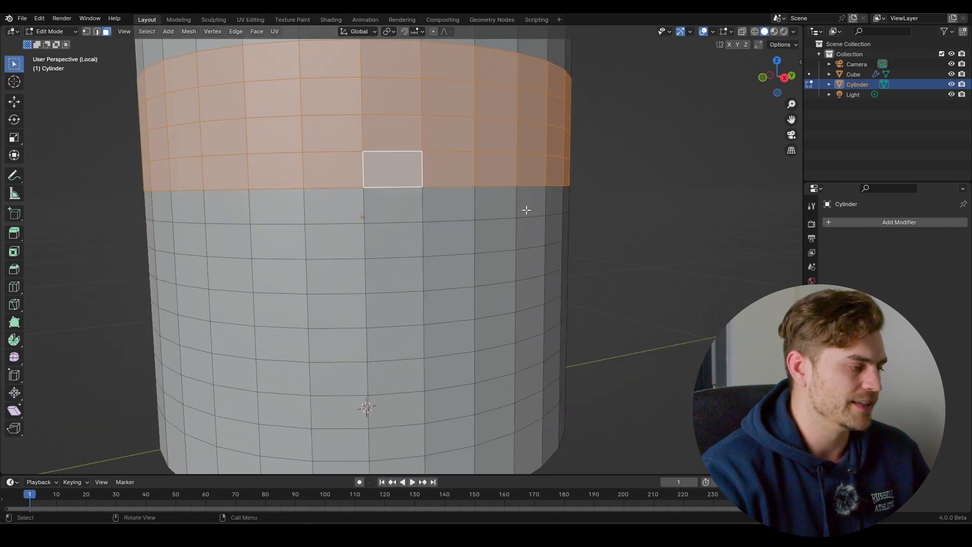
left_click(394, 223, "alt+shift")
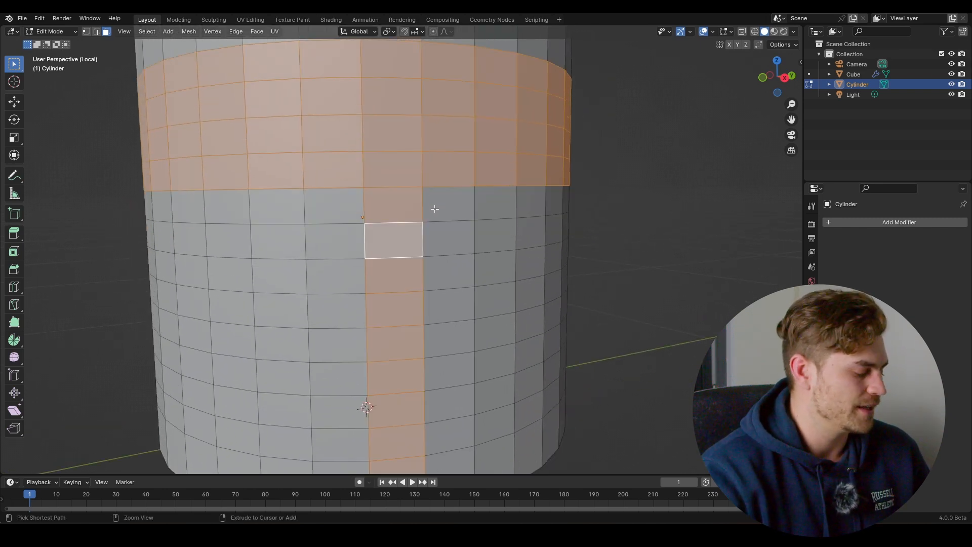
key("ctrl+z")
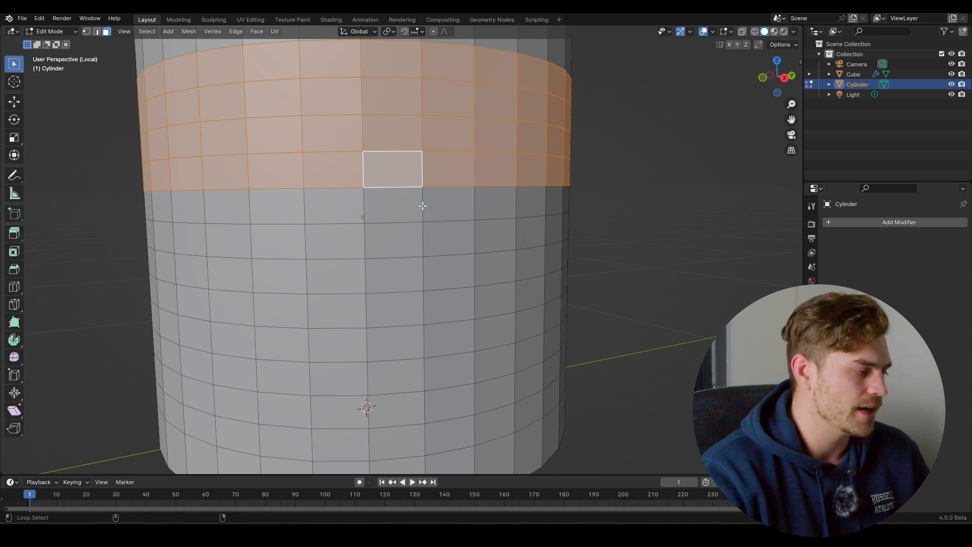
left_click(424, 204, "alt+shift")
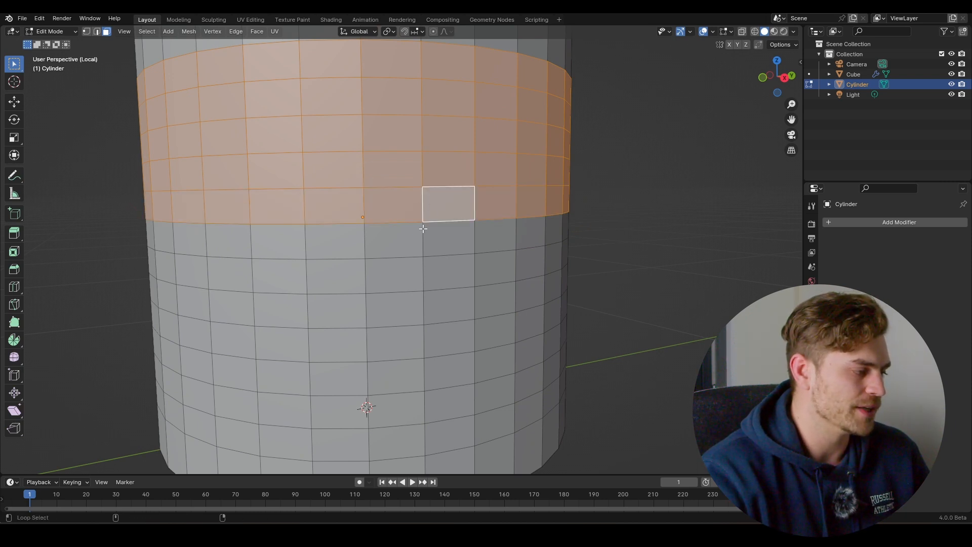
left_click(422, 241, "alt+shift")
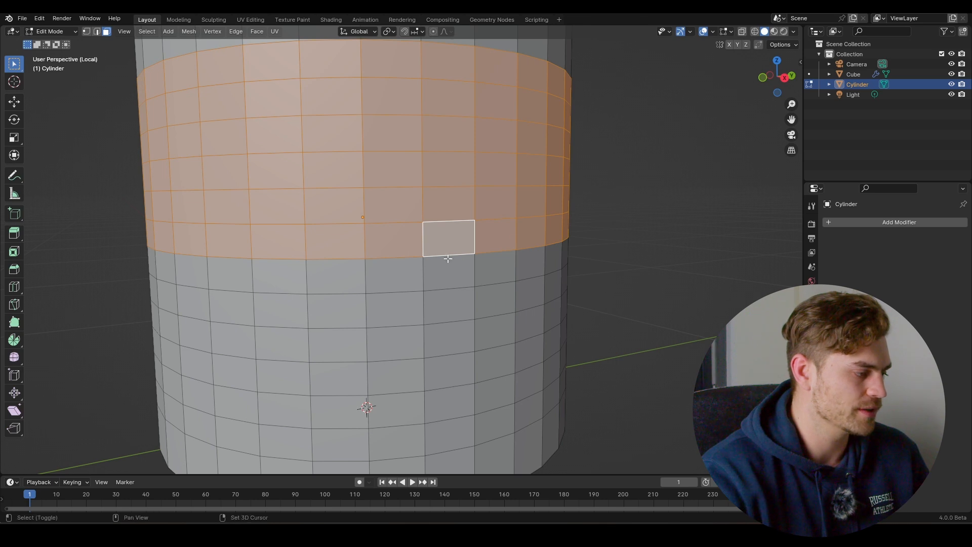
left_click(401, 284, "alt+shift")
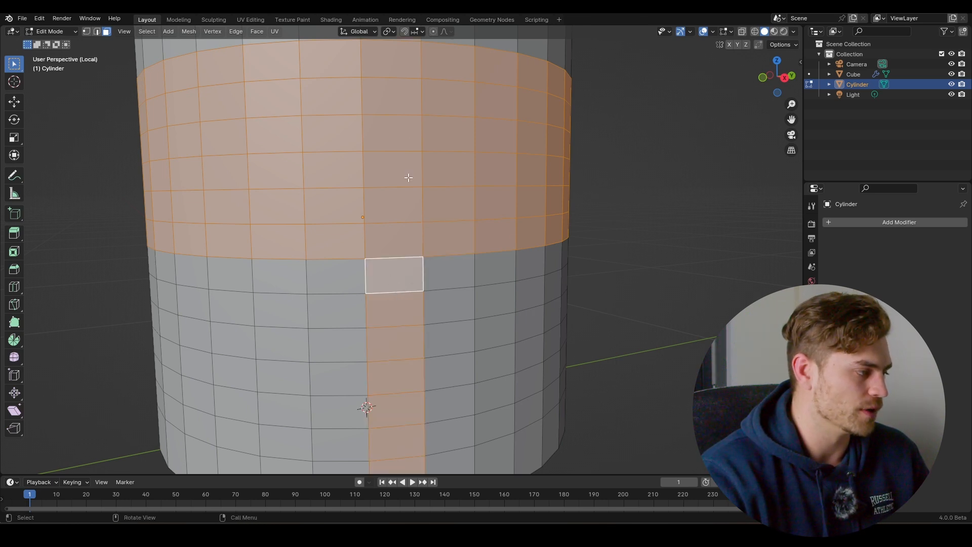
key("ctrl+z")
left_click(423, 278, "alt+shift")
left_click(425, 309, "alt+shift")
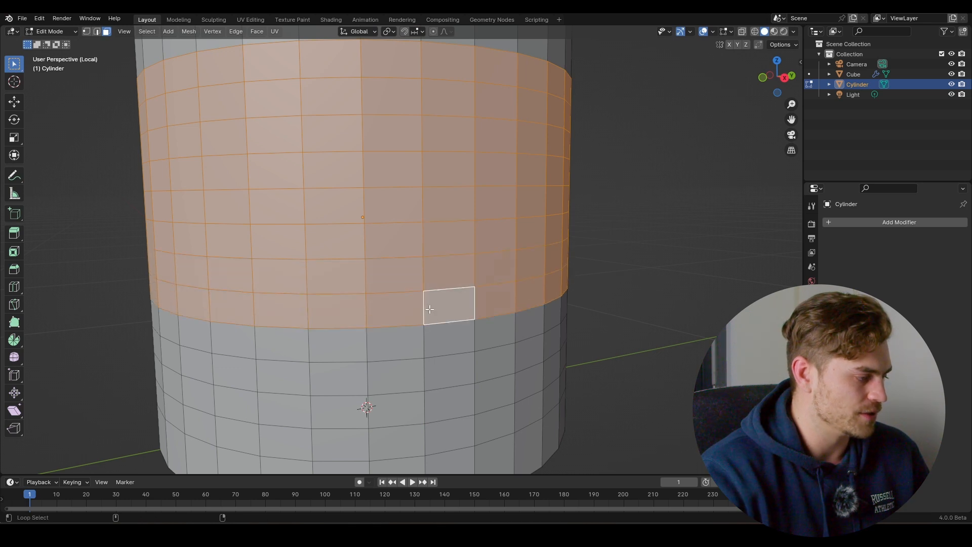
middle_click_drag(425, 309, 427, 255, "shift")
left_click(426, 256, "alt+shift")
left_click(425, 293, "alt+shift")
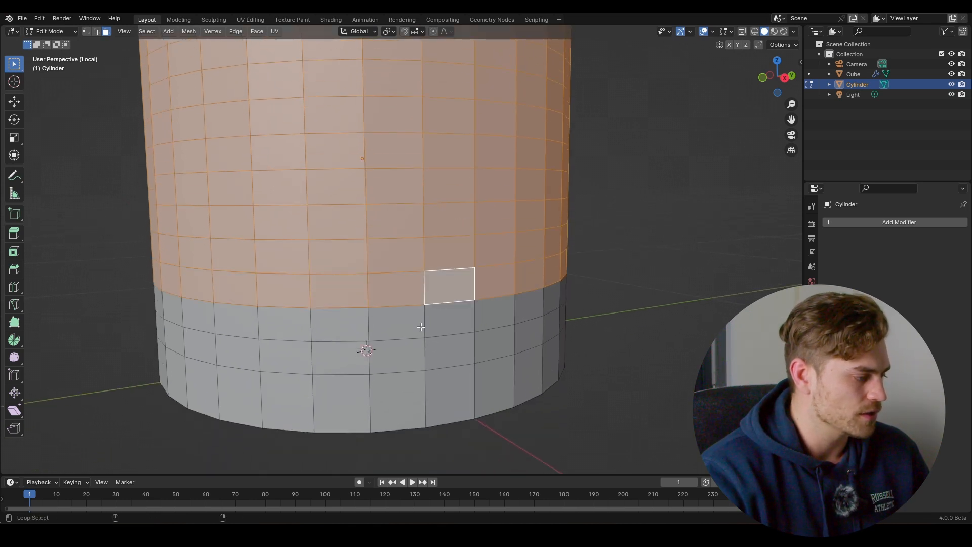
left_click(421, 327, "alt+shift")
left_click(429, 348, "alt+shift")
scroll(434, 279, "down", 4)
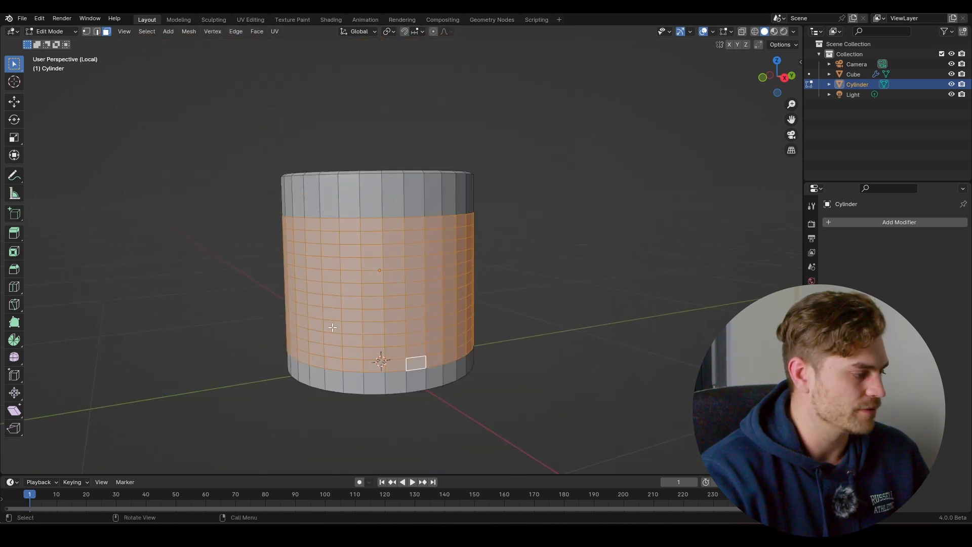
Apply Poke Faces twice to the selected middle band of the cylinder's outer wall.
left_click(261, 34)
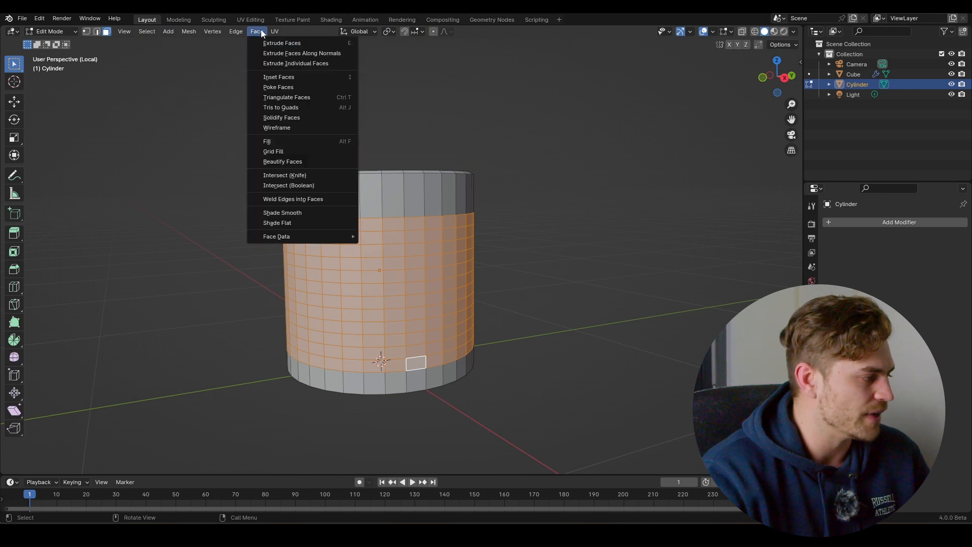
left_click(294, 88)
scroll(411, 239, "up", 5)
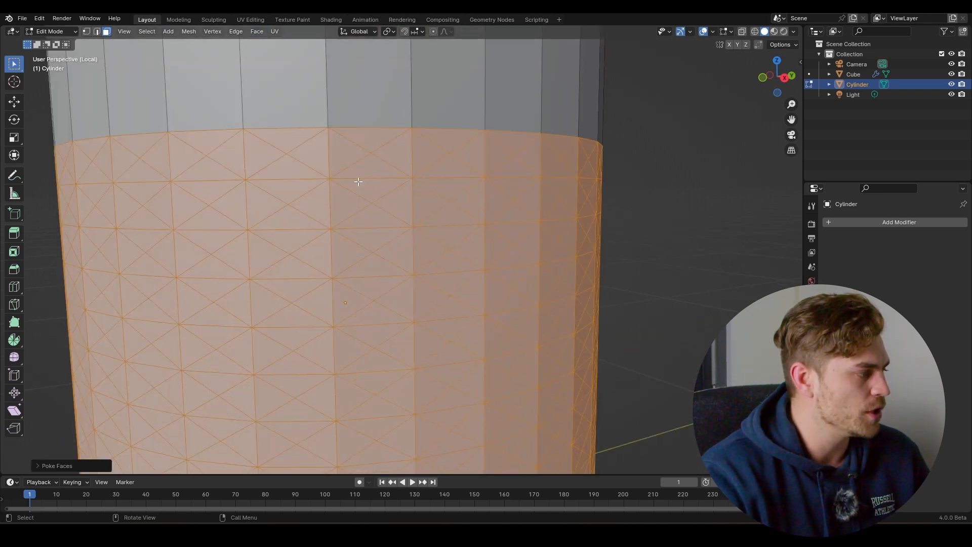
left_click(251, 31)
left_click(285, 90)
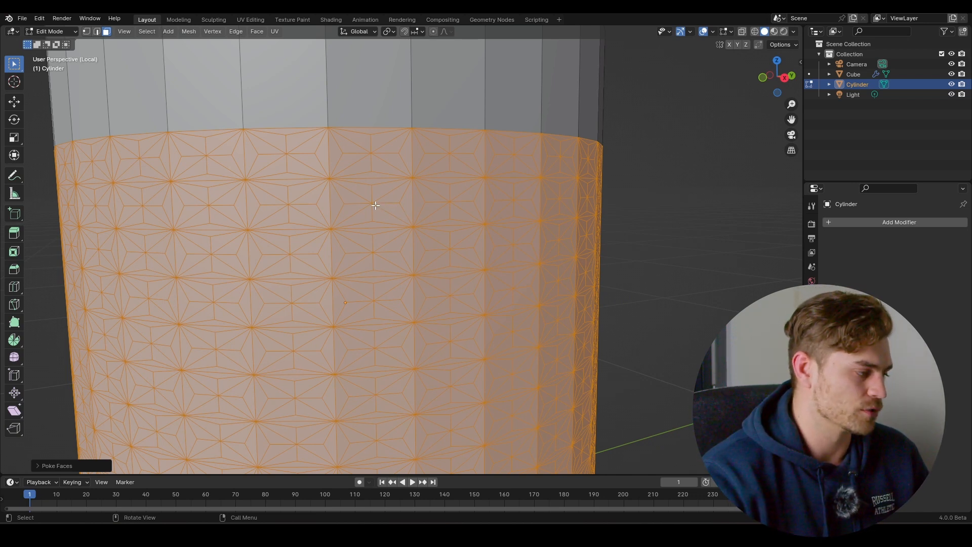
Select one centre vertex of the poked pattern and all similar vertices by Amount of Adjacent Faces.
key("1")
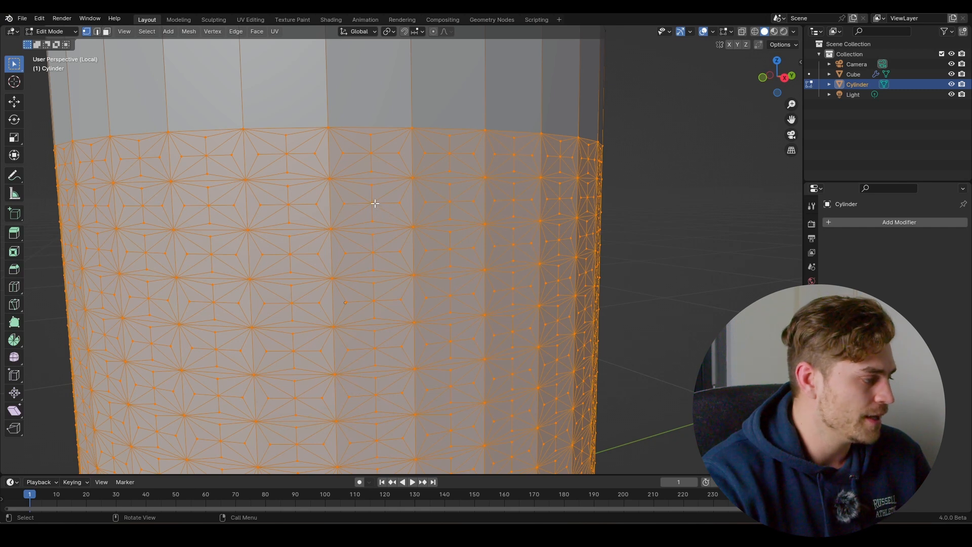
left_click(373, 205)
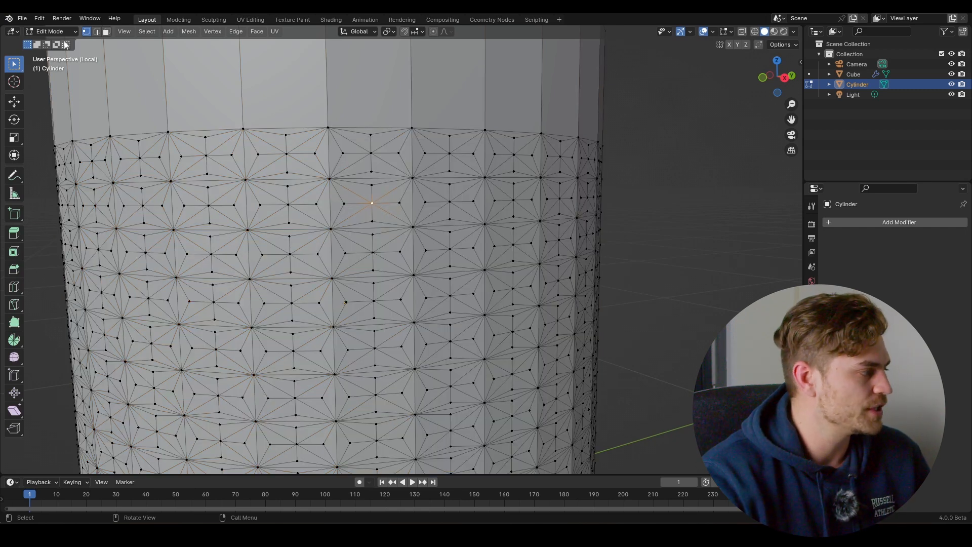
left_click(147, 31)
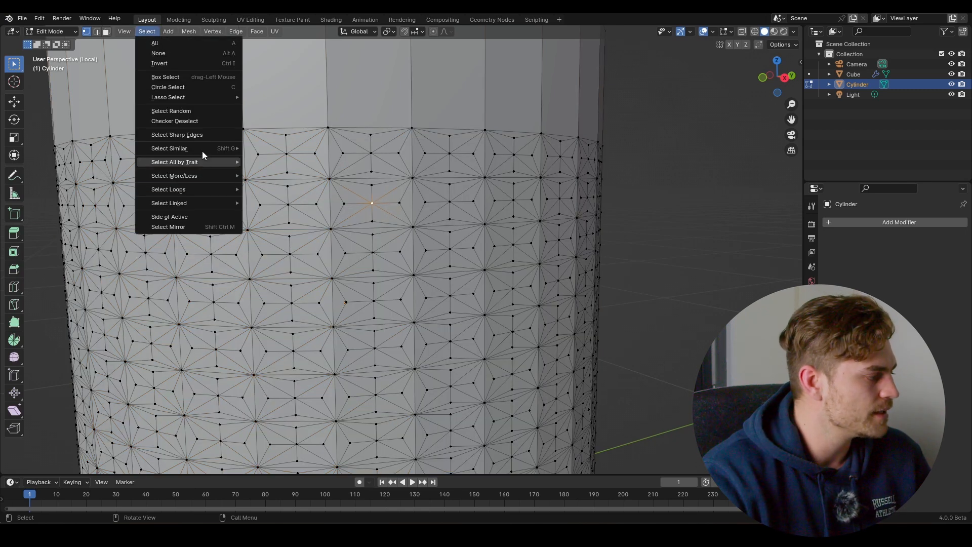
mouse_move(202, 148)
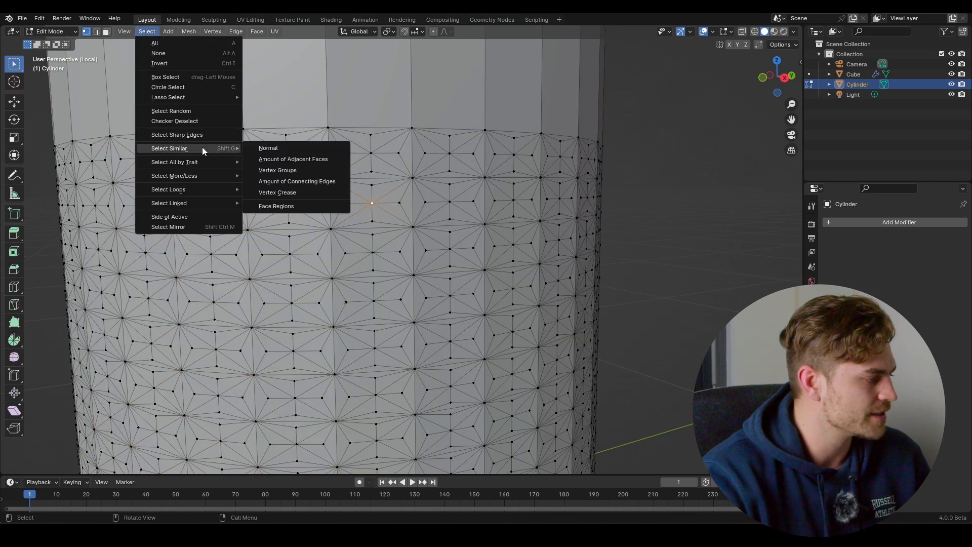
left_click(302, 159)
Push the selected centre vertices outward with Shrink/Fatten to form raised pyramid studs, and return to Object Mode.
scroll(281, 196, "down", 2)
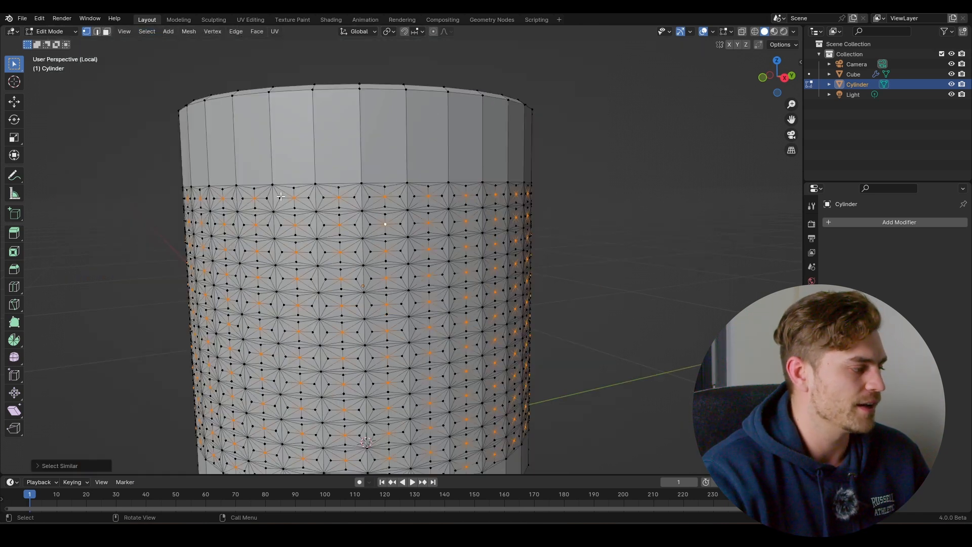
middle_click_drag(280, 196, 335, 178)
scroll(391, 230, "up", 2)
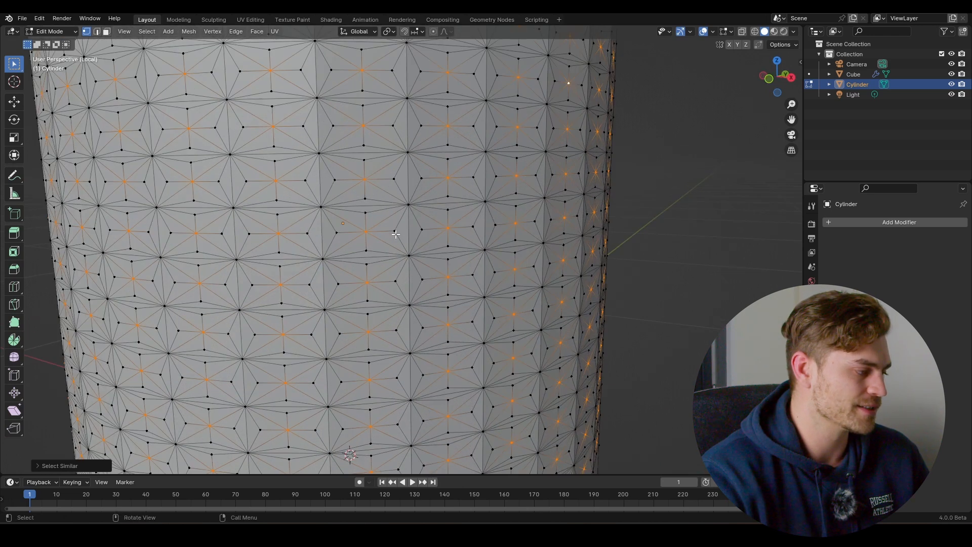
middle_click_drag(389, 211, 392, 225, "shift")
scroll(392, 220, "down", 5)
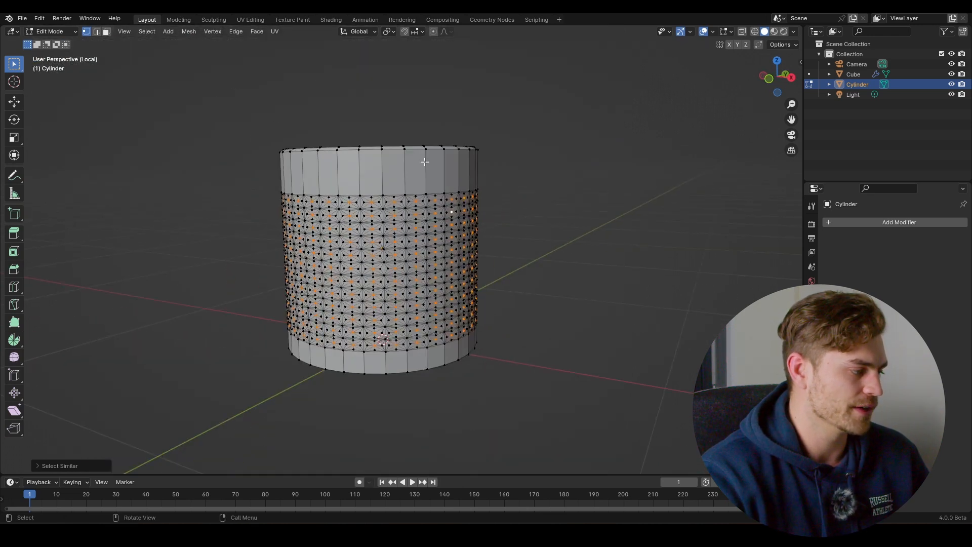
scroll(413, 241, "up", 5)
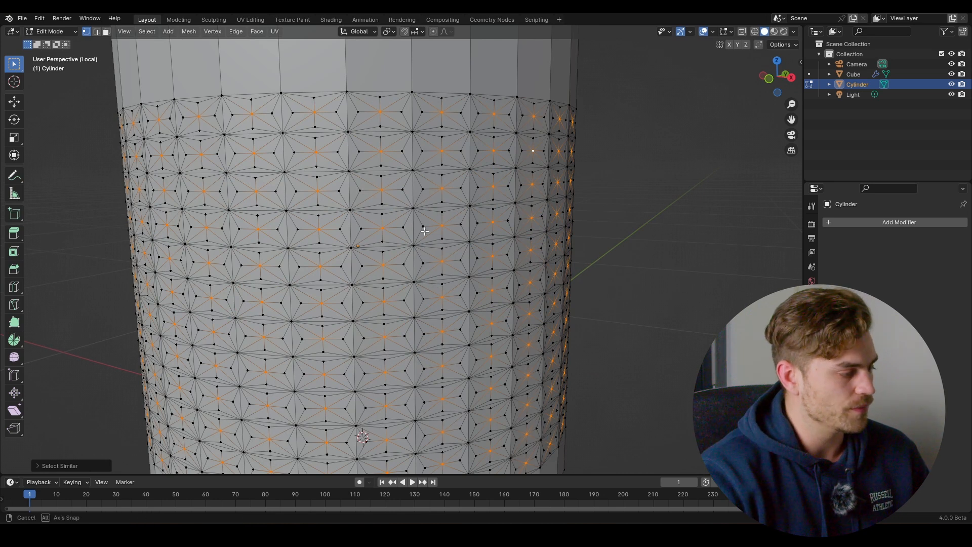
scroll(425, 243, "down", 3)
key("alt+s")
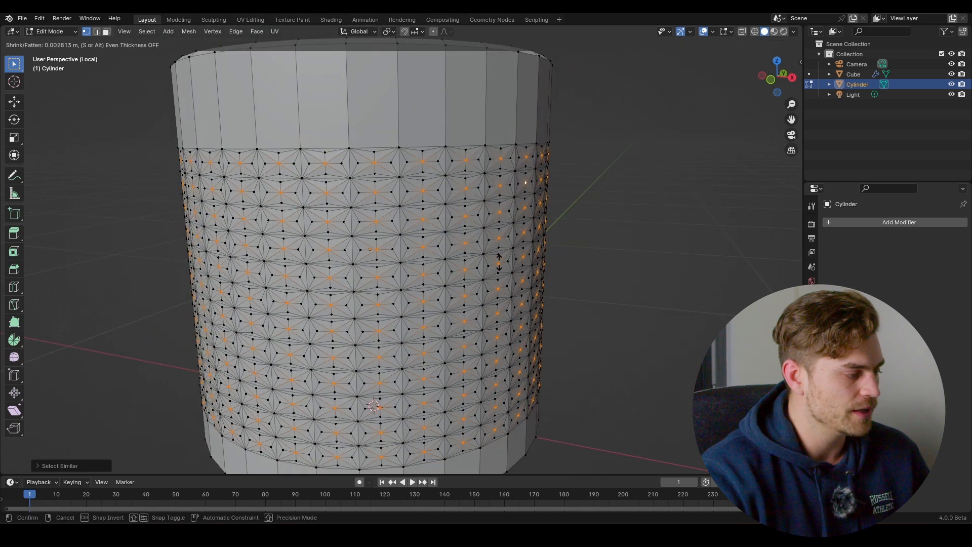
left_click(489, 190)
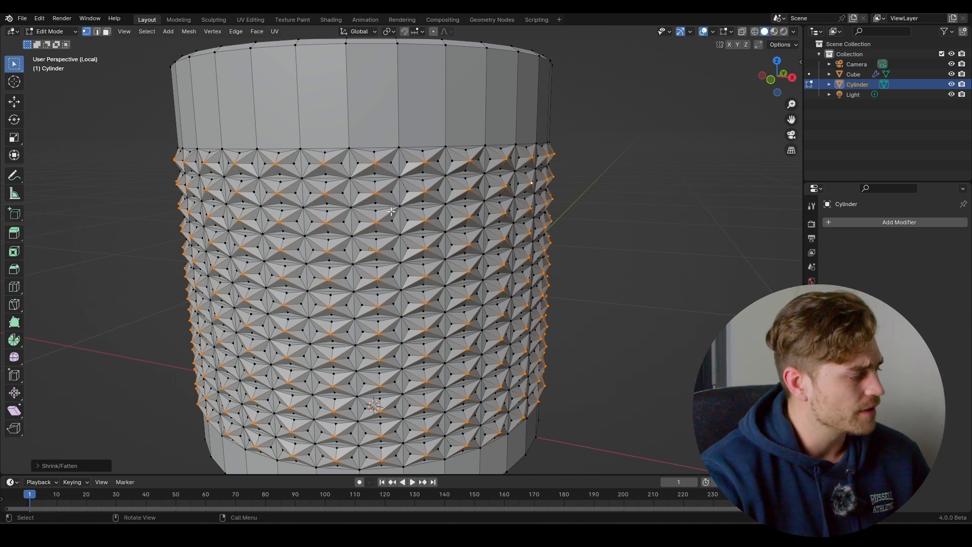
middle_click_drag(487, 153, 466, 250)
key("Tab")
scroll(470, 269, "down", 5)
scroll(466, 250, "up", 3)
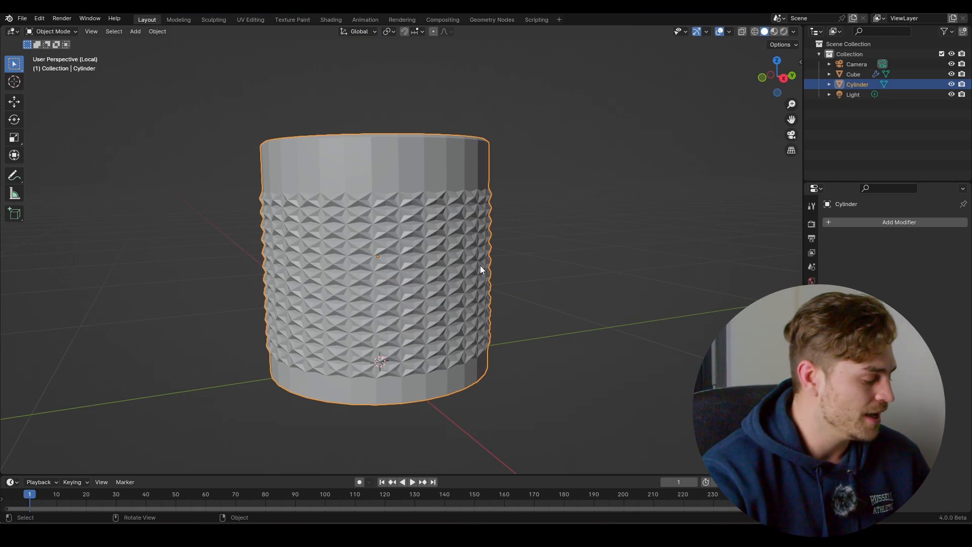
Save the project as "Pokertable 1.blend" in the BLENDER\SAVE folder.
key("ctrl+s")
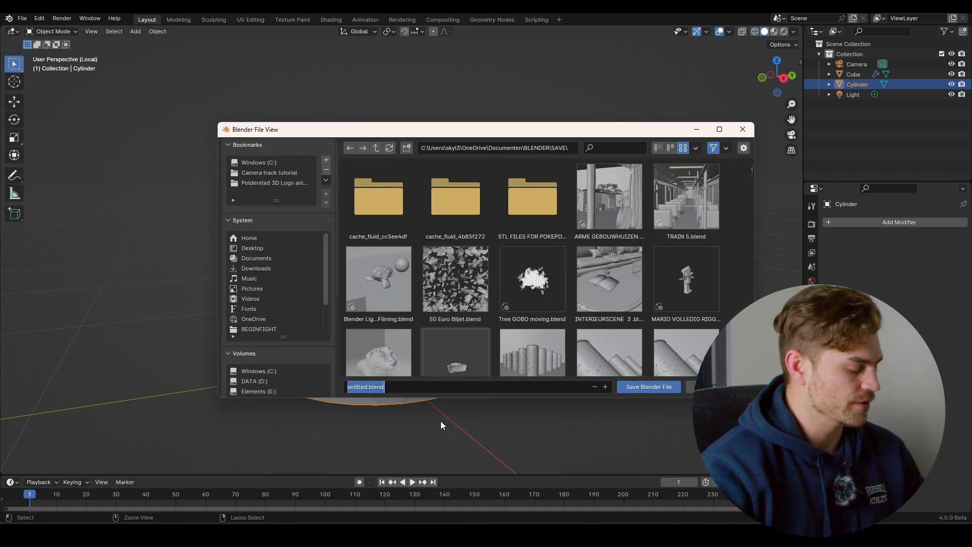
type("Pokertab")
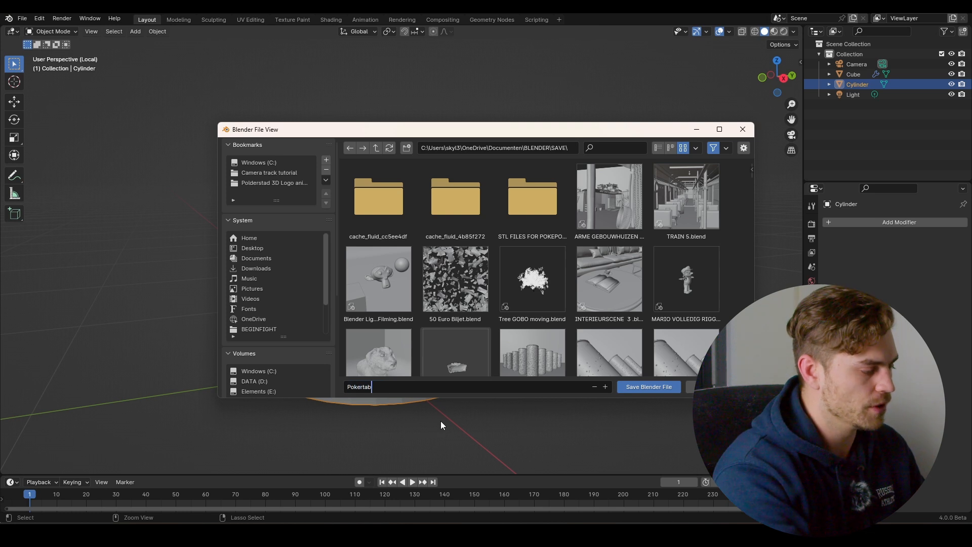
type("le 1")
key("Return")
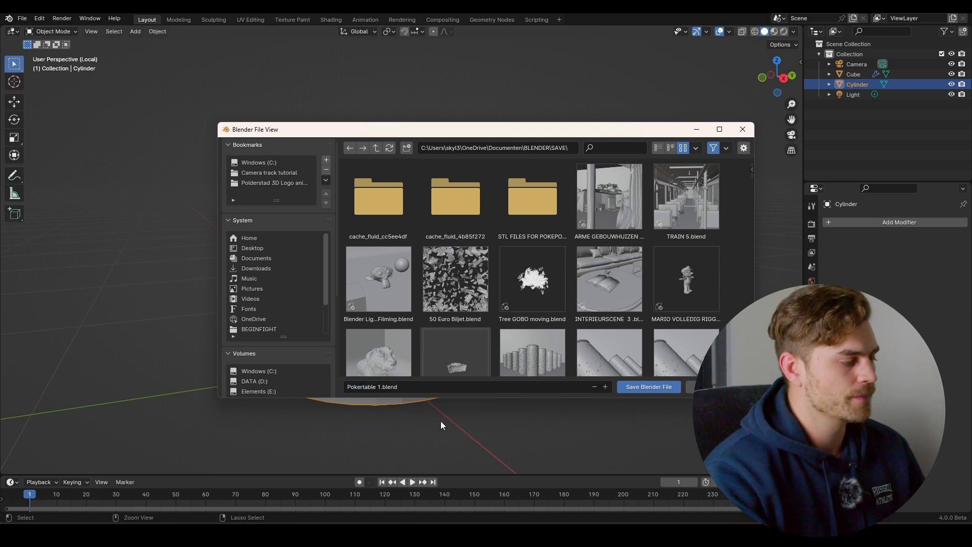
left_click(629, 388)
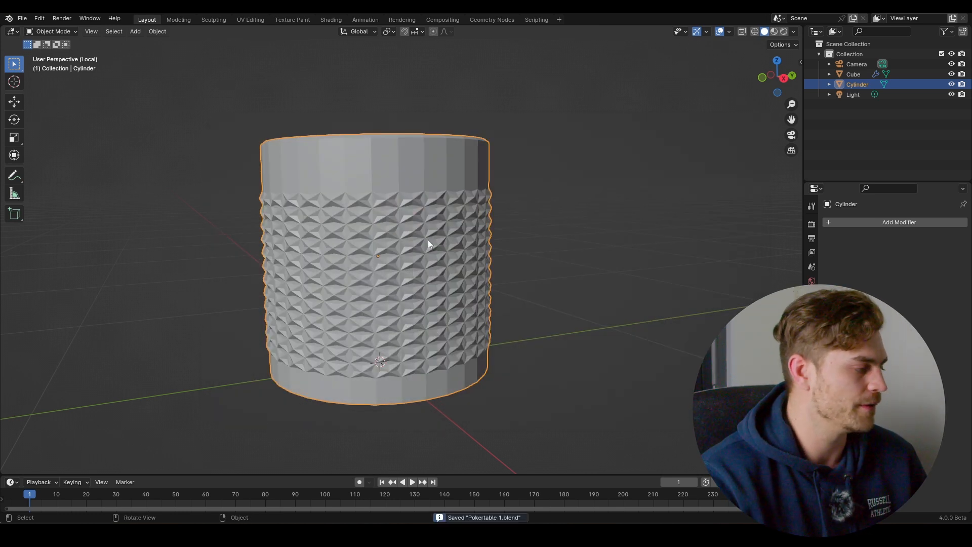
Add a level 2 Subdivision Surface modifier to the cylinder and apply Shade Smooth.
scroll(428, 240, "up", 2)
scroll(430, 240, "down", 2)
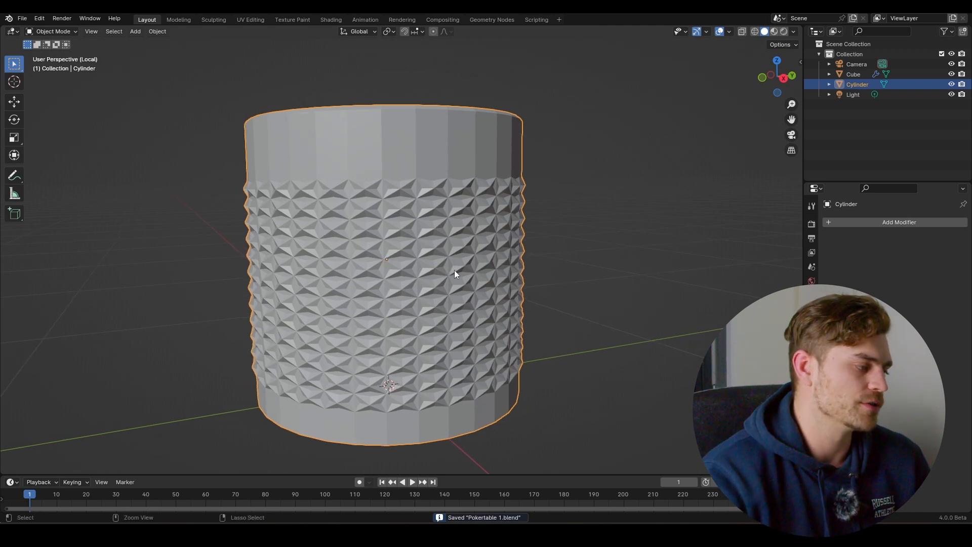
key("ctrl+2")
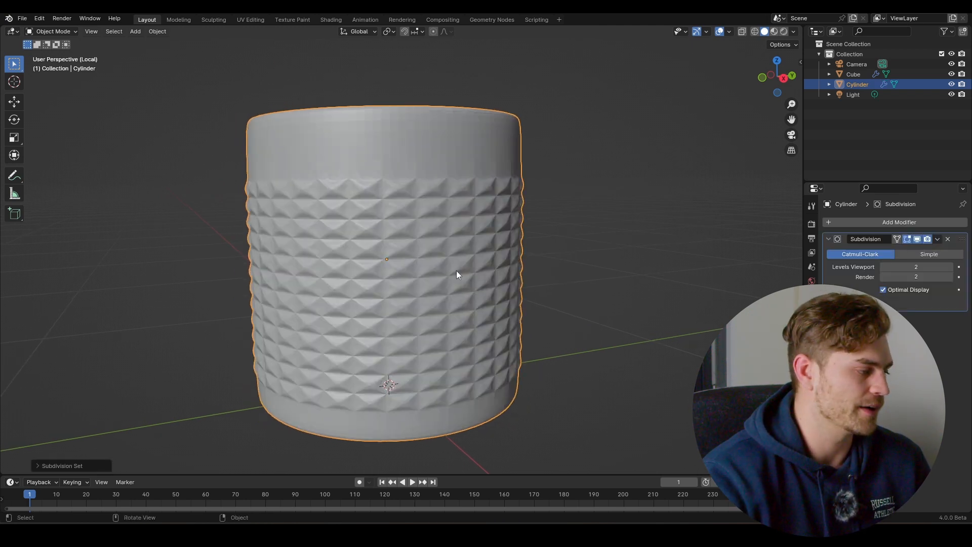
right_click(414, 245)
left_click(414, 244)
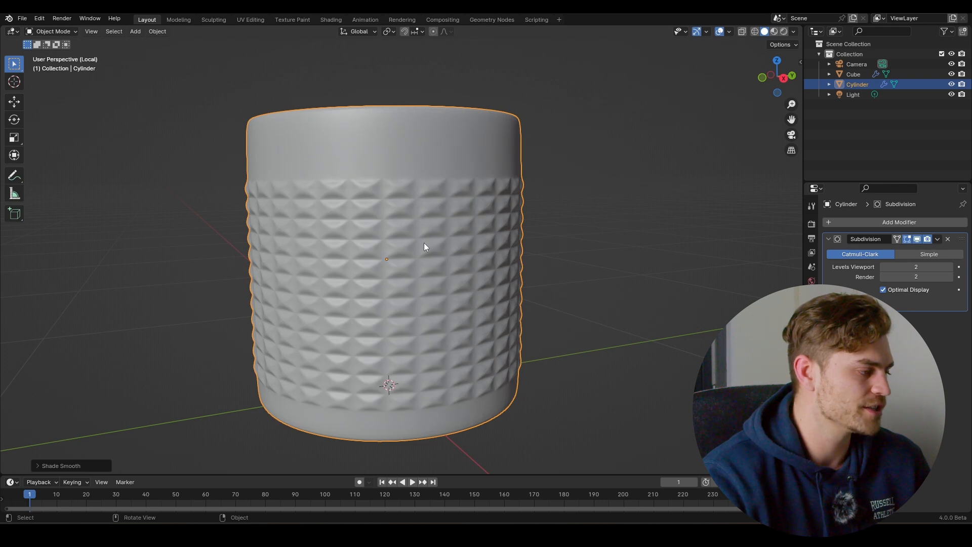
In Edit Mode, turn off the Subdivision modifier's viewport display and inset the cup's inner bottom face slightly.
middle_click_drag(423, 216, 379, 264)
key("Tab")
key("alt+a")
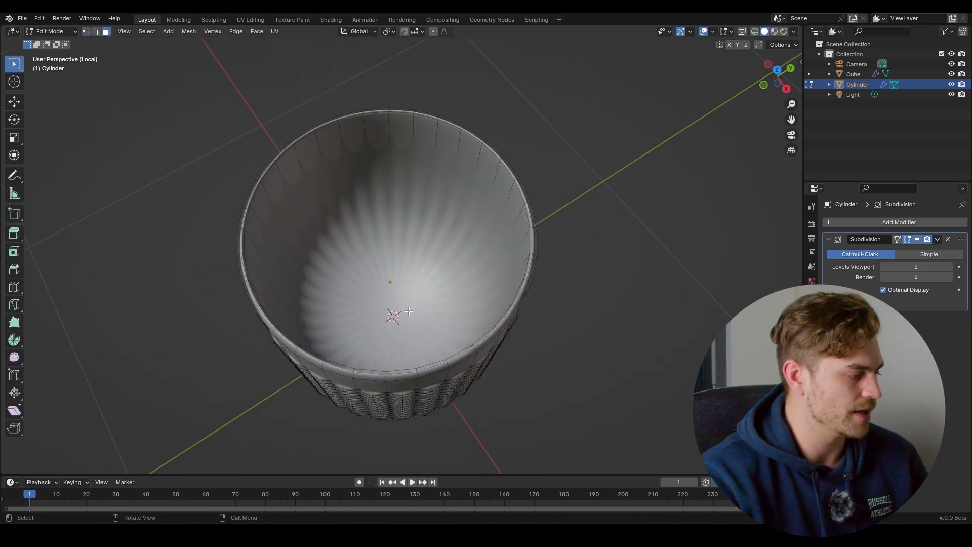
left_click(917, 239)
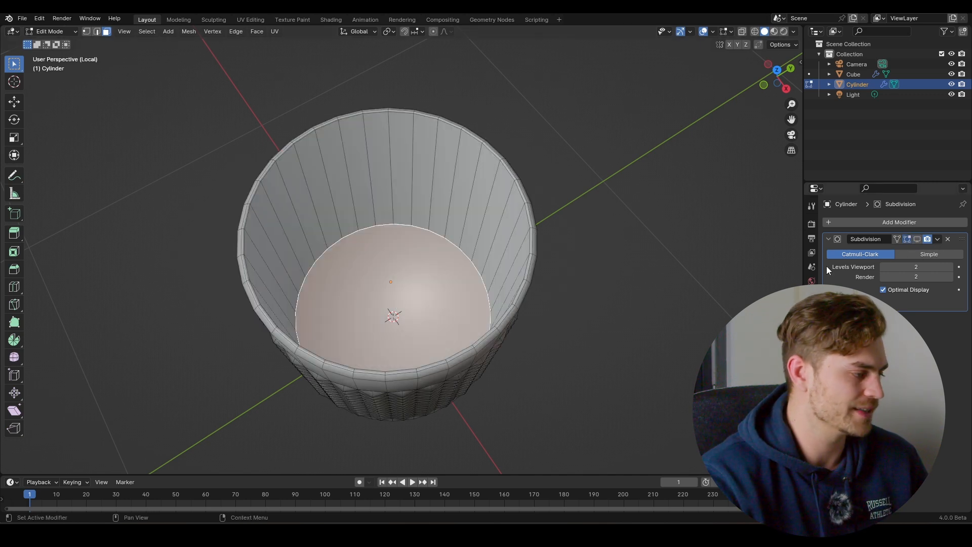
key("i")
left_click(445, 319)
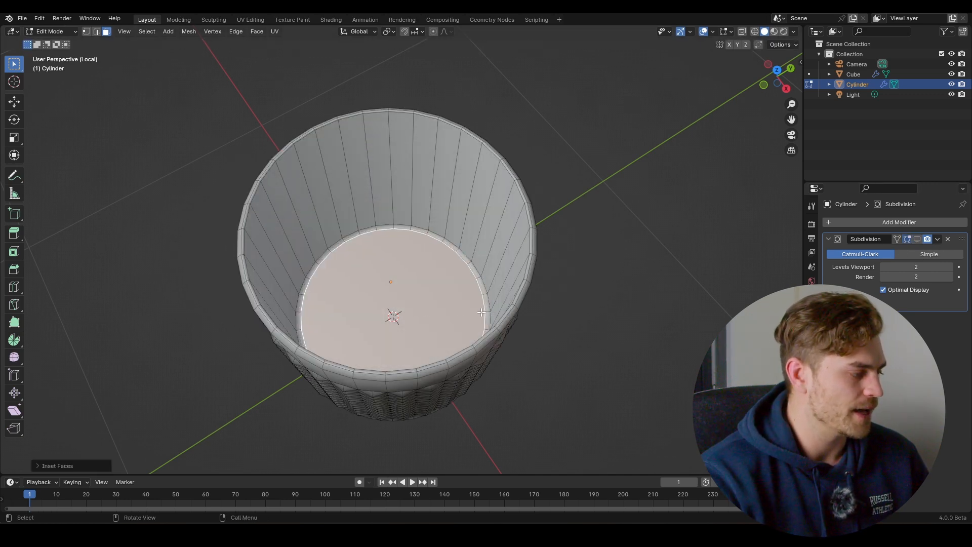
Add a horizontal loop cut around the cup's outer wall just below the rim, and return to Object Mode.
key("Tab")
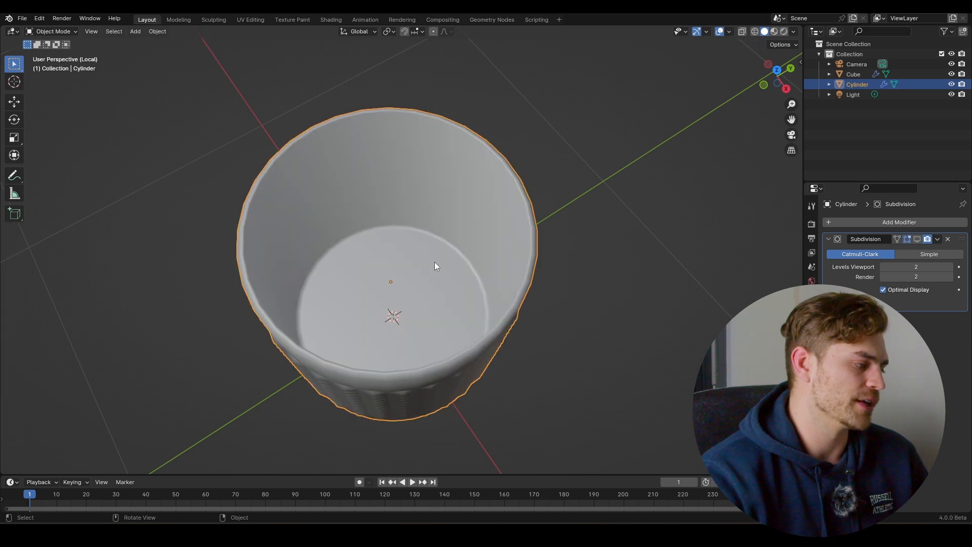
middle_click_drag(377, 261, 390, 274)
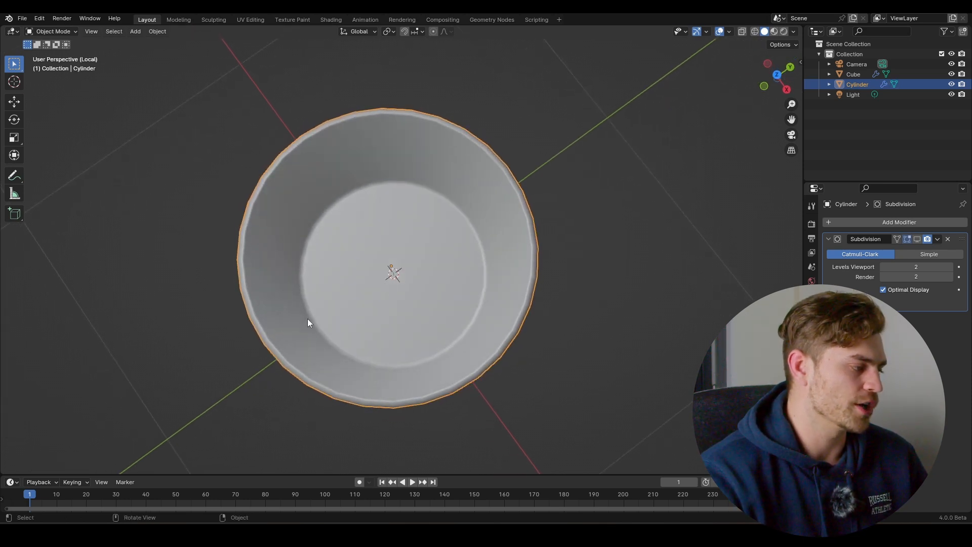
middle_click_drag(310, 321, 405, 265)
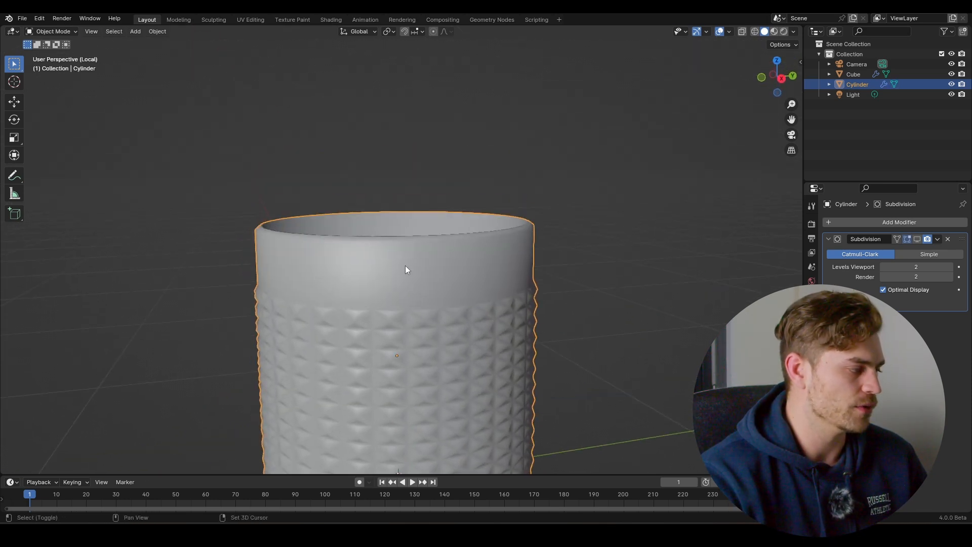
scroll(411, 274, "up", 3)
key("Tab")
key("ctrl+r")
left_click(413, 271)
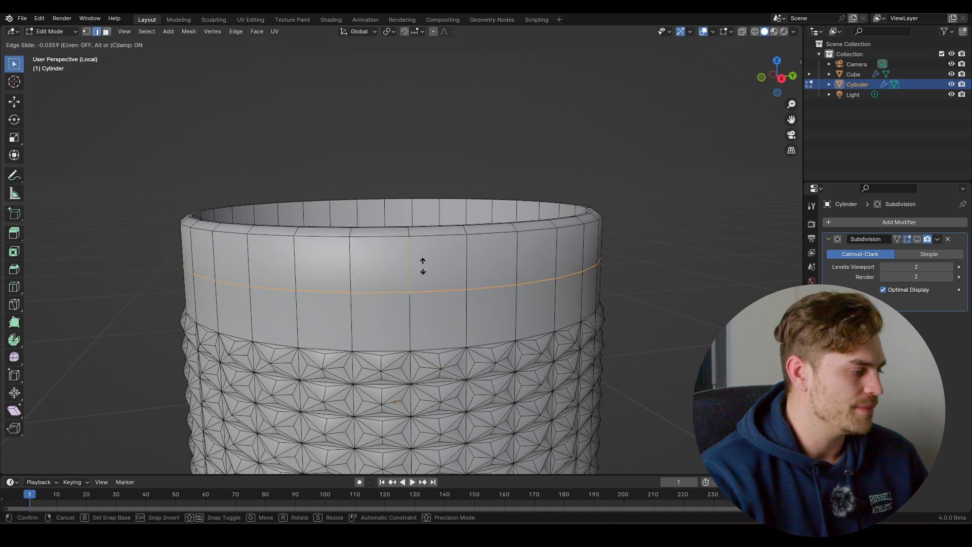
left_click(429, 217)
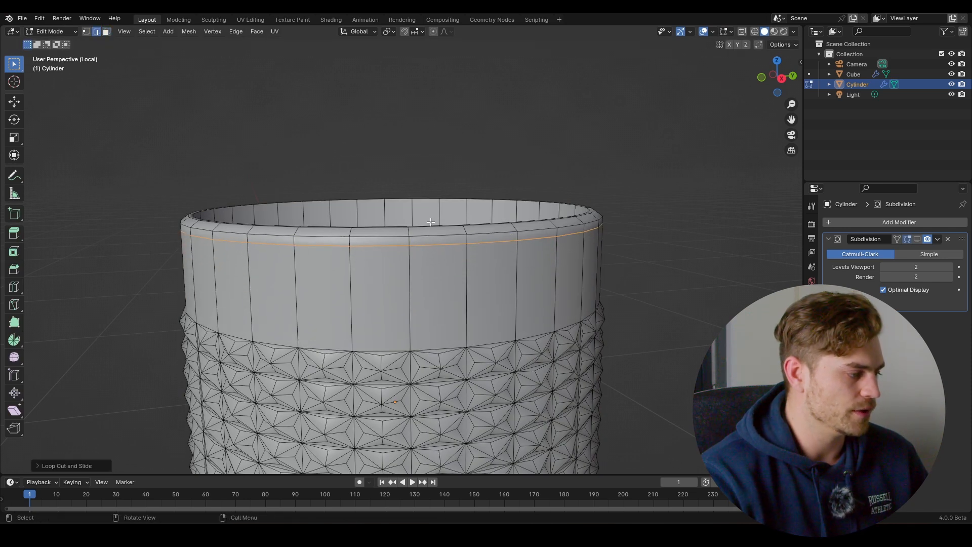
key("Tab")
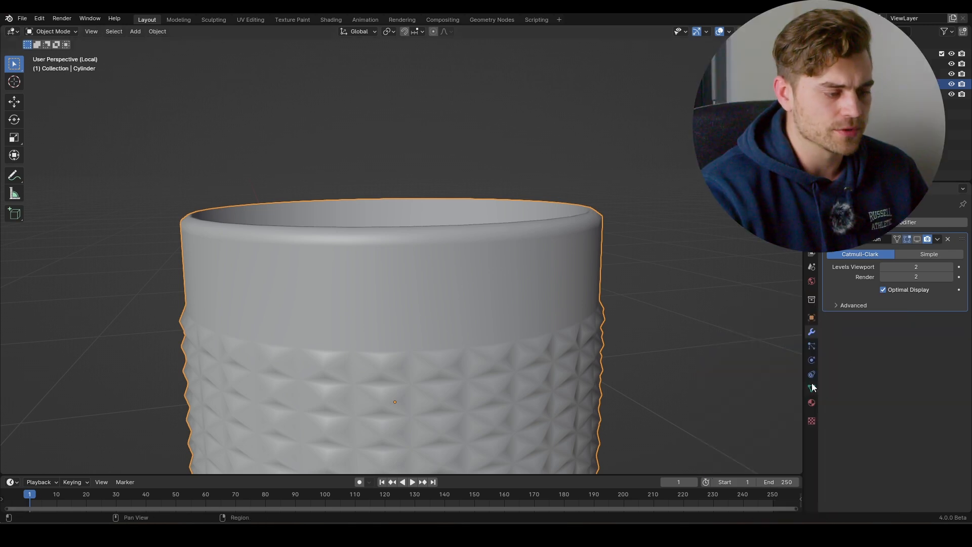
Enable Auto Smooth at 30° in the cup mesh's normals settings, and deselect the cup.
left_click(812, 388)
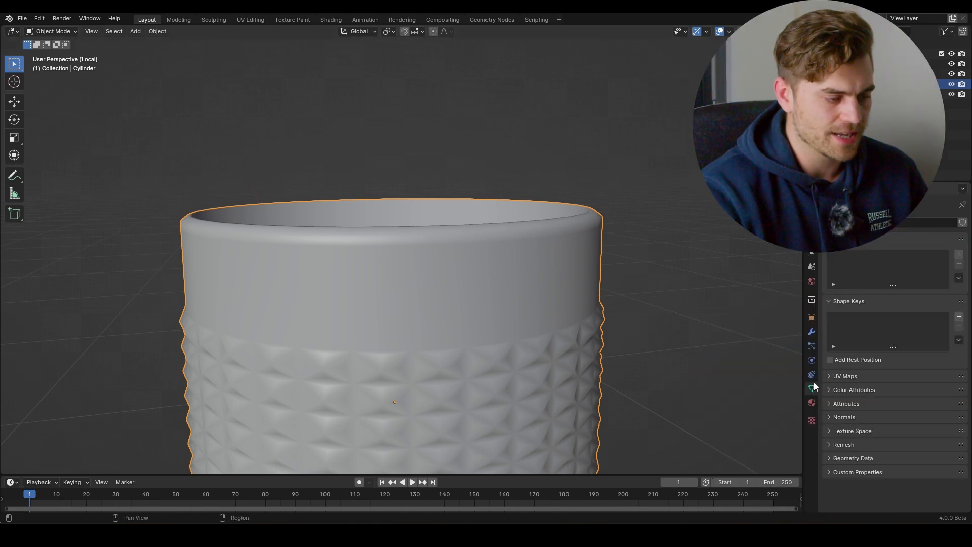
left_click(840, 413)
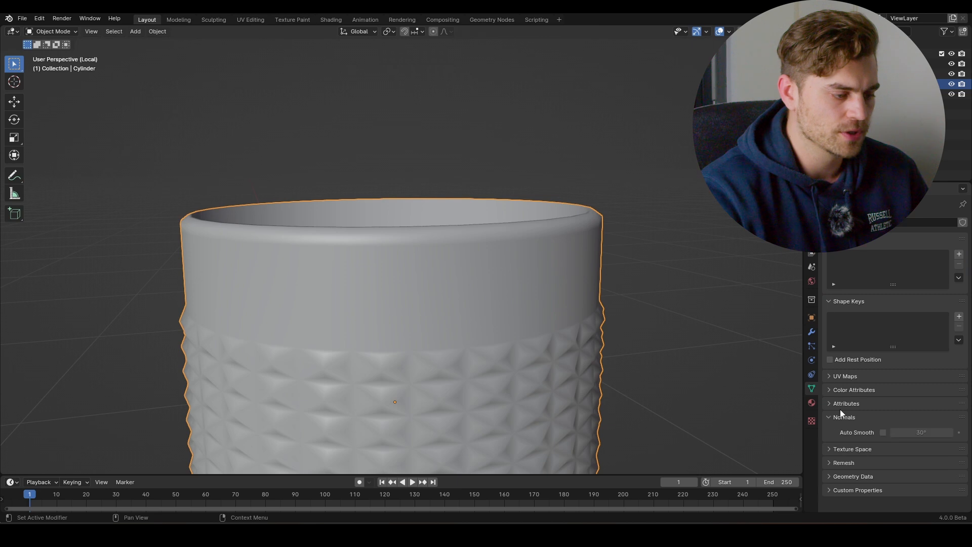
left_click(883, 432)
scroll(572, 260, "down", 2)
scroll(572, 259, "down", 1)
middle_click_drag(549, 272, 549, 231, "shift")
middle_click_drag(549, 231, 553, 254)
left_click(566, 241)
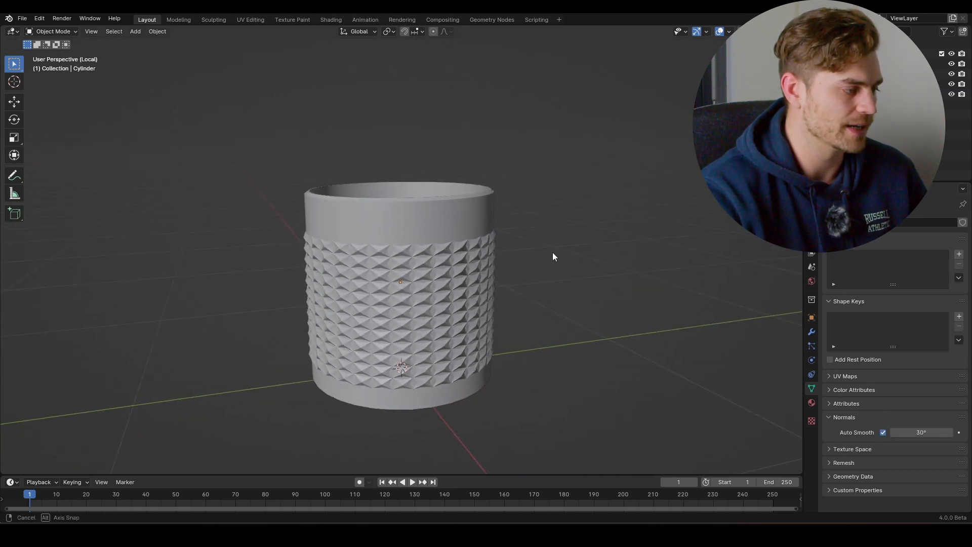
Exit local view and move the cup along the Y axis away from the tray's centre.
key("KP_Divide")
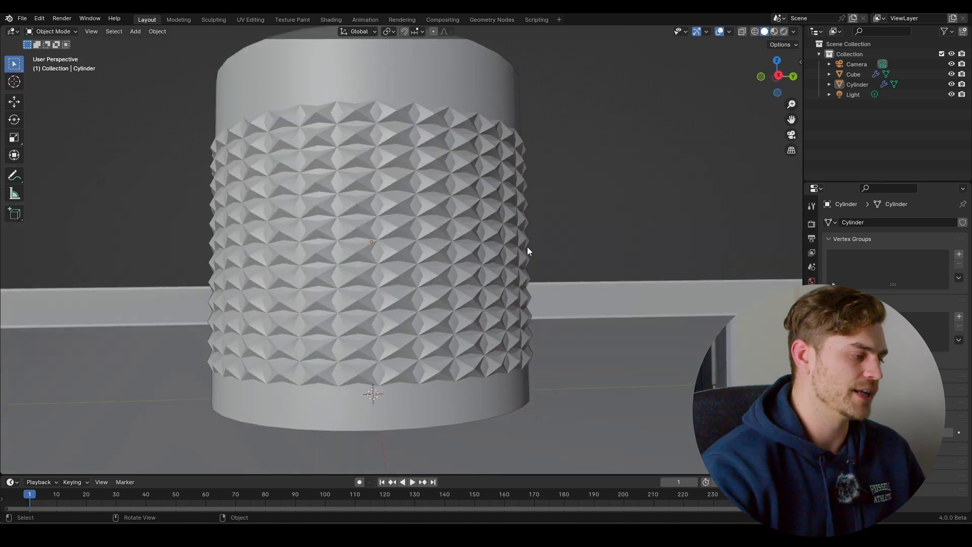
middle_click_drag(527, 247, 475, 245)
scroll(560, 274, "down", 12)
scroll(524, 273, "up", 8)
middle_click_drag(474, 245, 442, 287)
left_click(385, 245)
scroll(557, 262, "down", 4)
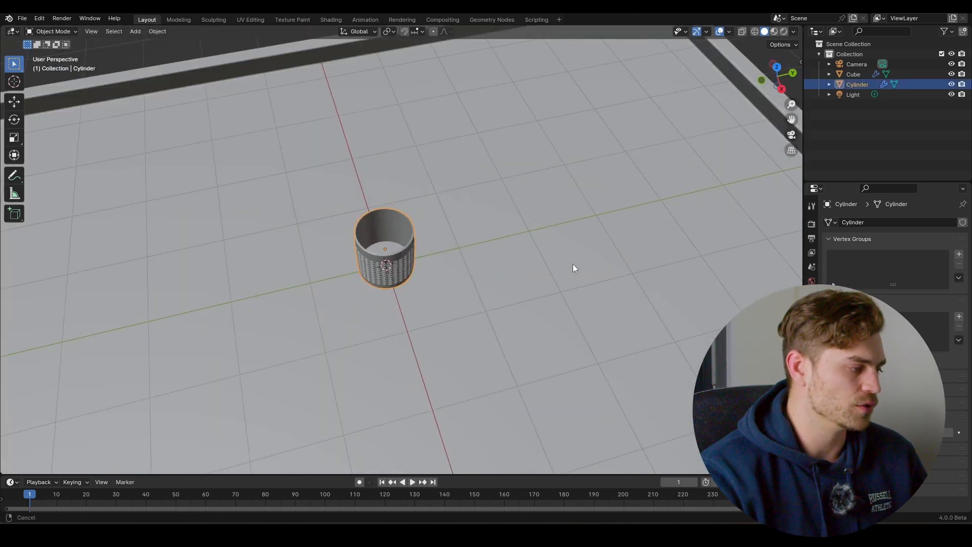
middle_click_drag(572, 263, 496, 289, "shift")
key("g")
key("y")
left_click(603, 283)
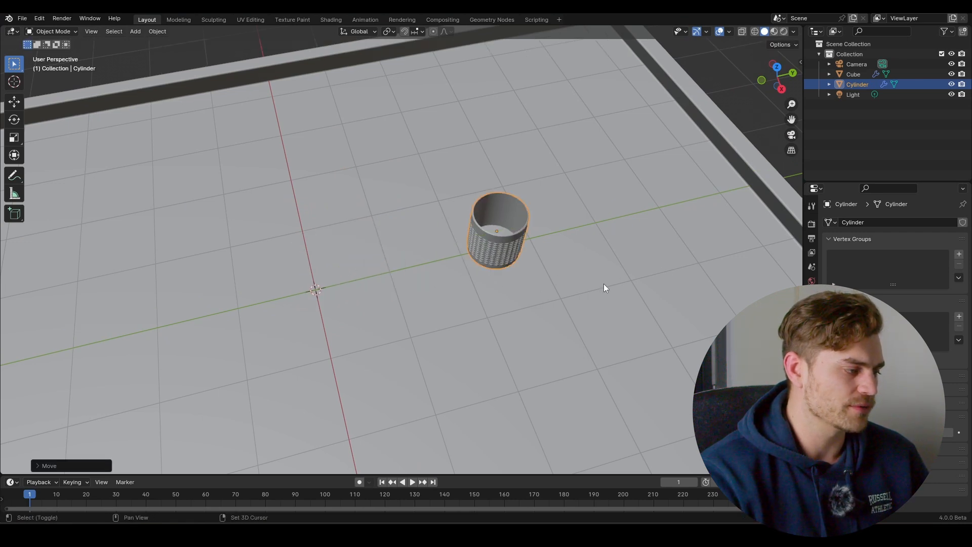
middle_click_drag(603, 283, 364, 291)
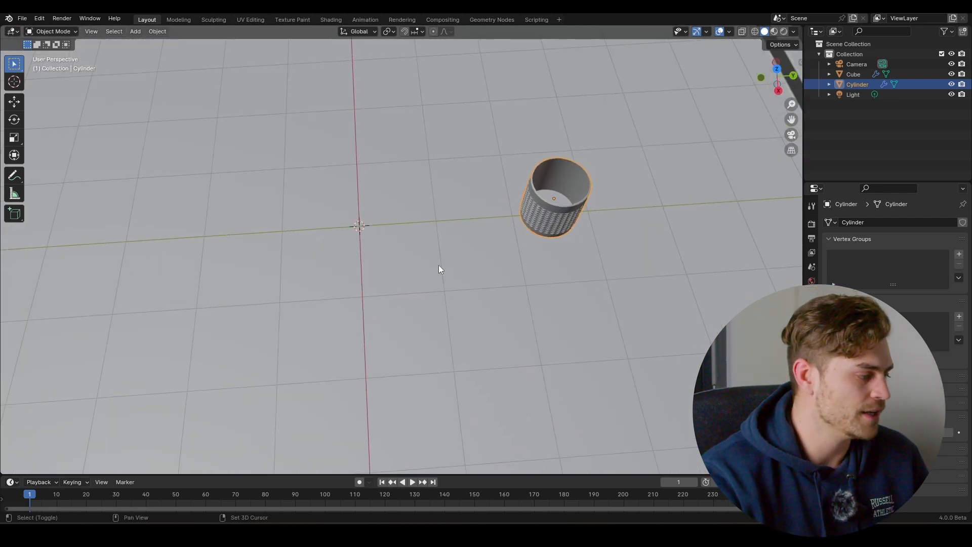
Add a plane at the tray's centre, stretch it along X by about 1.4, and scale it down to about 0.73.
key("shift+a")
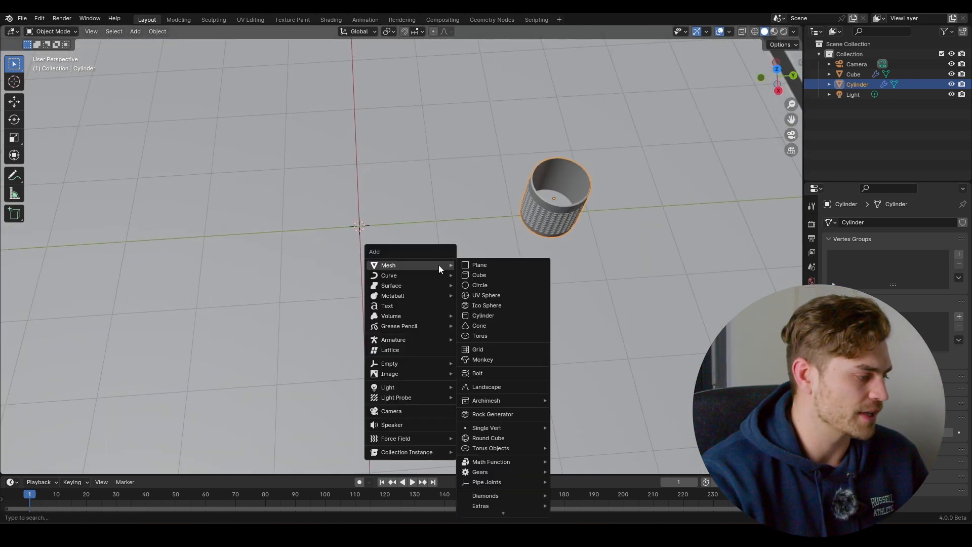
left_click(487, 265)
key("s")
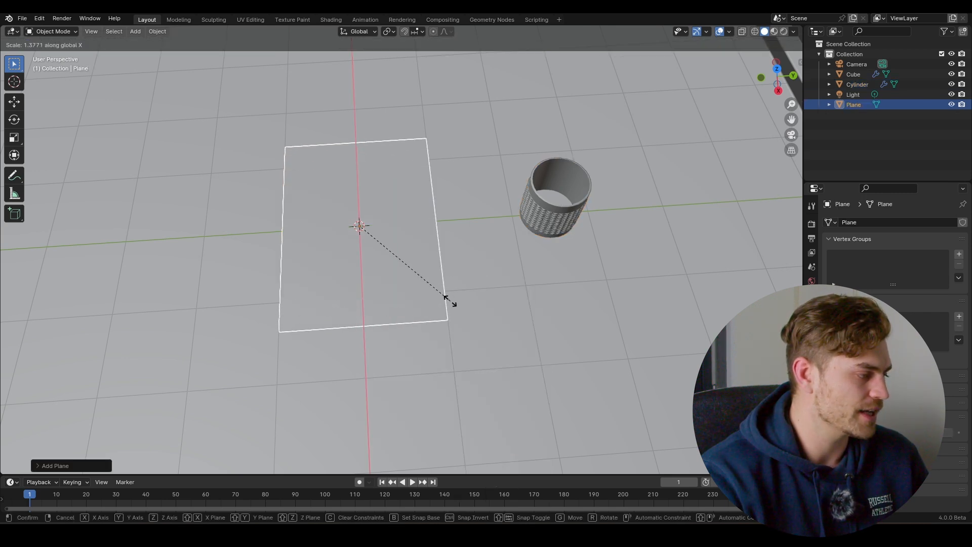
left_click(453, 308)
key("s")
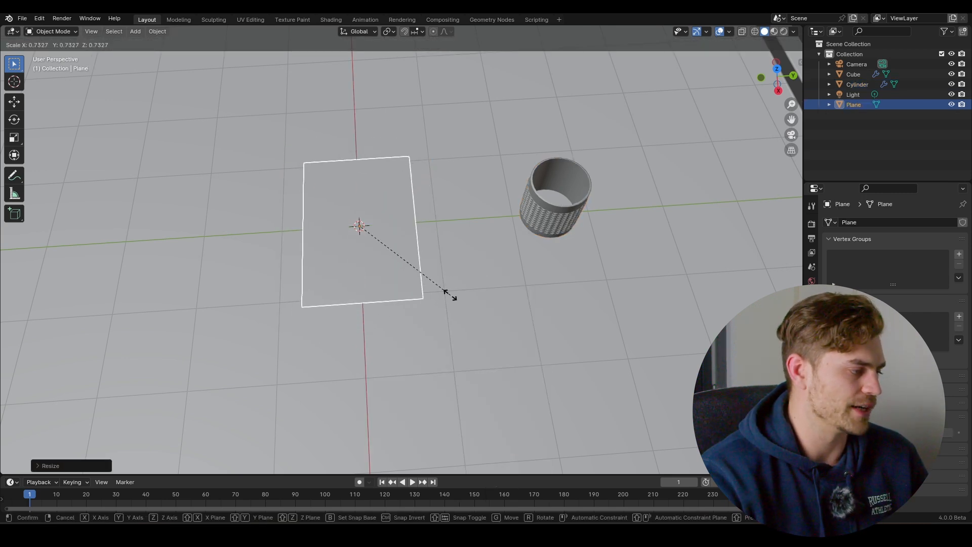
left_click(448, 293)
Round the plane's four corners with a small 5-segment vertex bevel, and return to Object Mode.
key("Tab")
key("1")
left_click(429, 299)
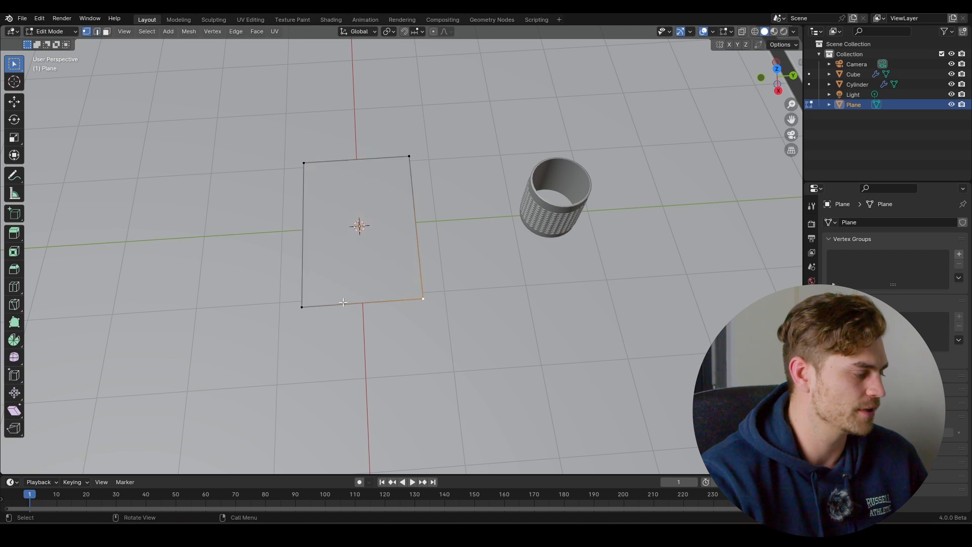
key("a")
middle_click_drag(399, 280, 432, 305)
scroll(419, 283, "up", 3)
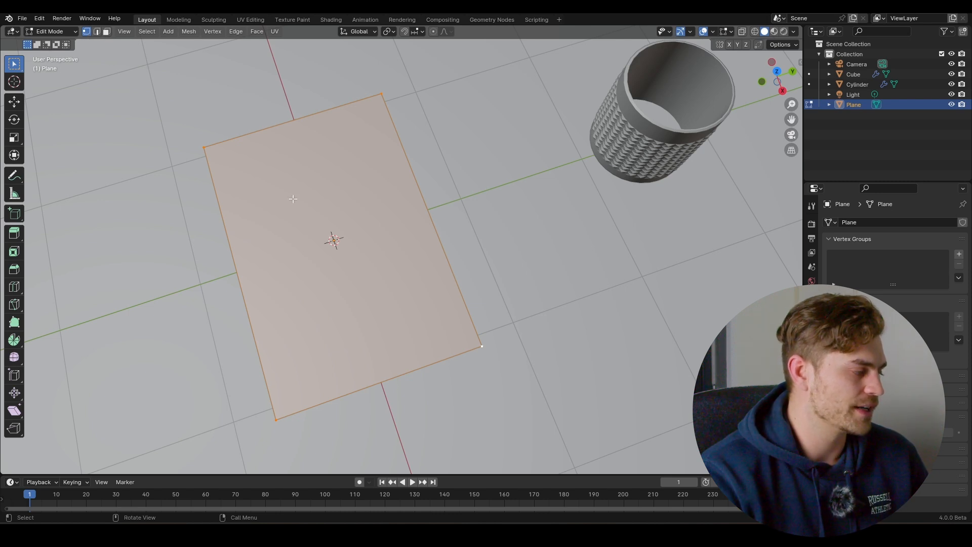
key("ctrl+b")
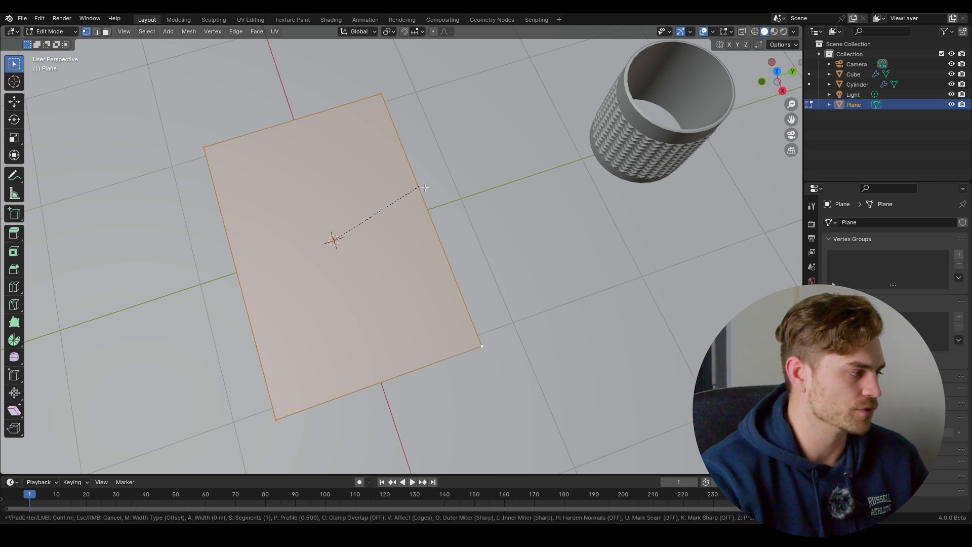
key("Escape")
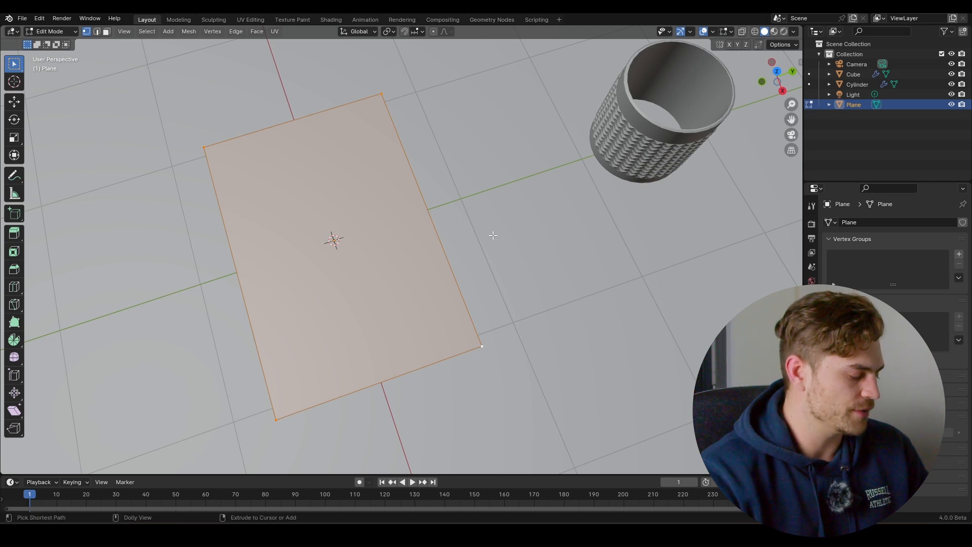
key("ctrl+shift+b")
scroll(531, 237, "up", 2)
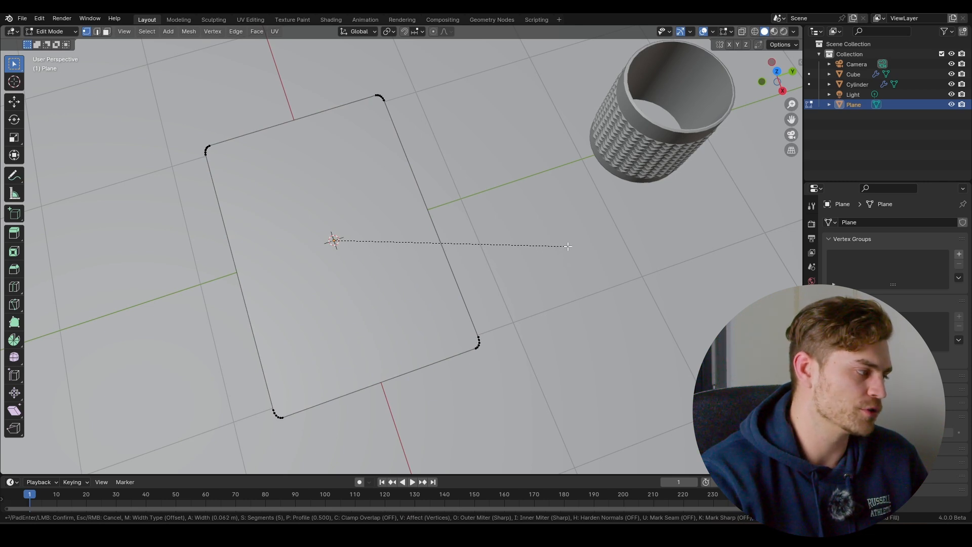
left_click(537, 242)
key("Tab")
Move the rounded plane slightly along the Z axis above the tray floor.
middle_click_drag(428, 269, 461, 260)
key("g")
key("z")
left_click(484, 219)
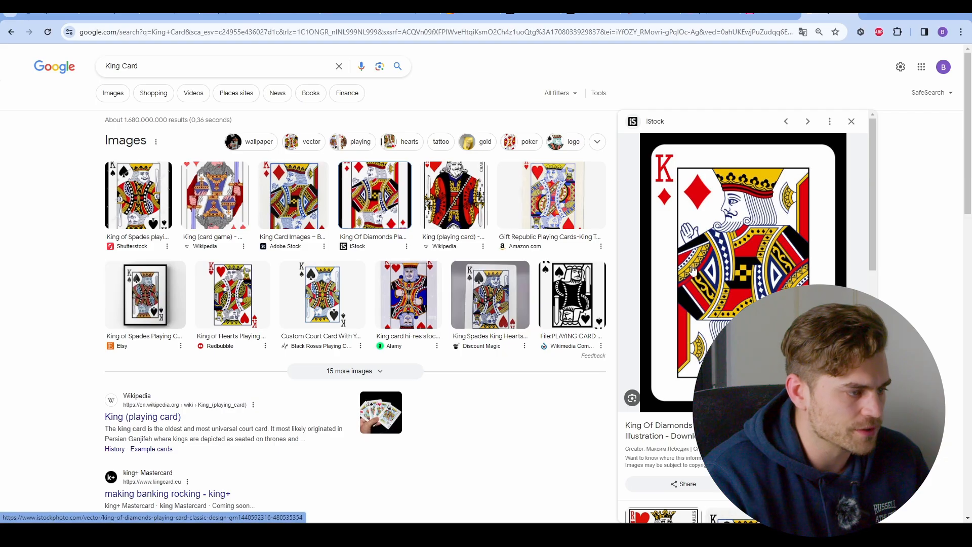
Switch to the browser and save the King of Diamonds card image from the search results.
right_click(732, 222)
left_click(790, 313)
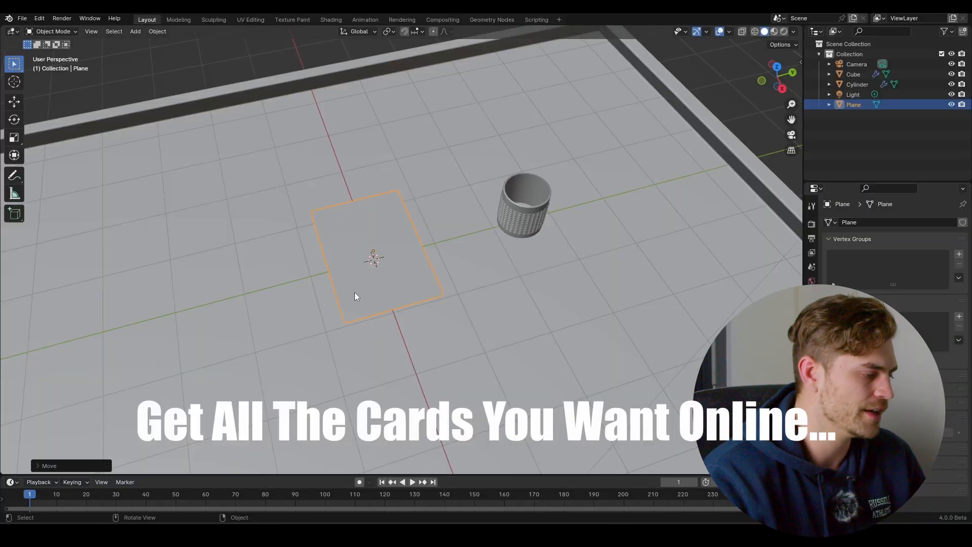
Switch the viewport to Material Preview, enlarge the timeline area, and change it to the Shader Editor.
key("KP_7")
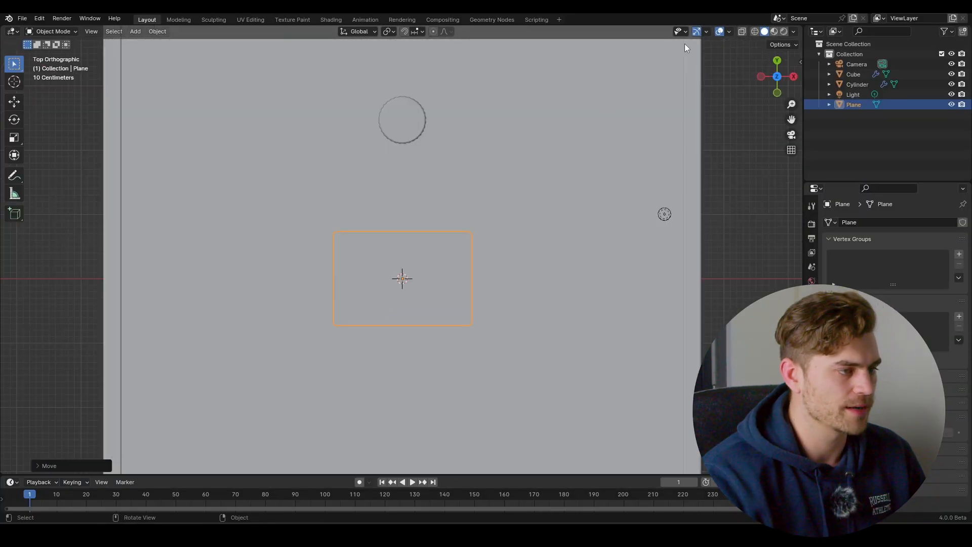
left_click(776, 32)
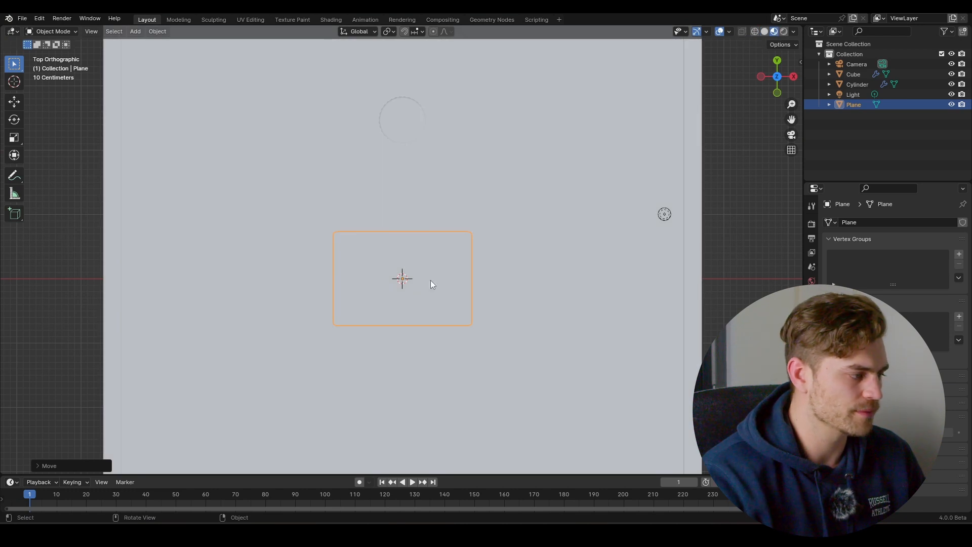
middle_click_drag(451, 266, 435, 295)
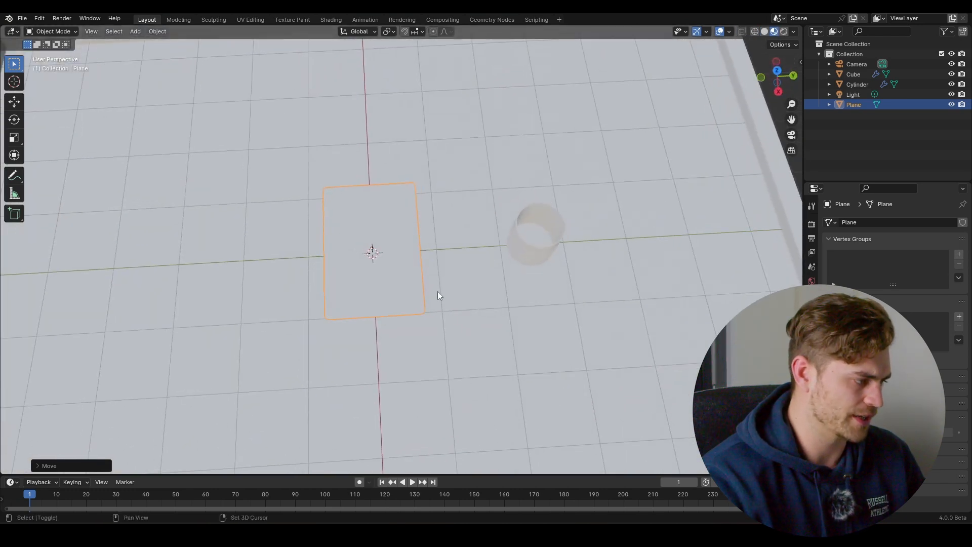
left_click_drag(201, 475, 131, 305)
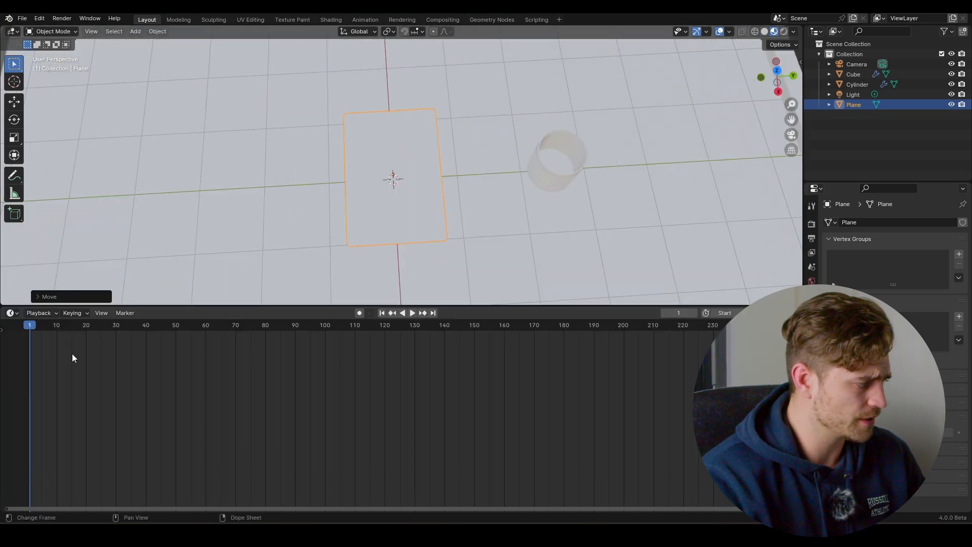
left_click(11, 313)
left_click(48, 408)
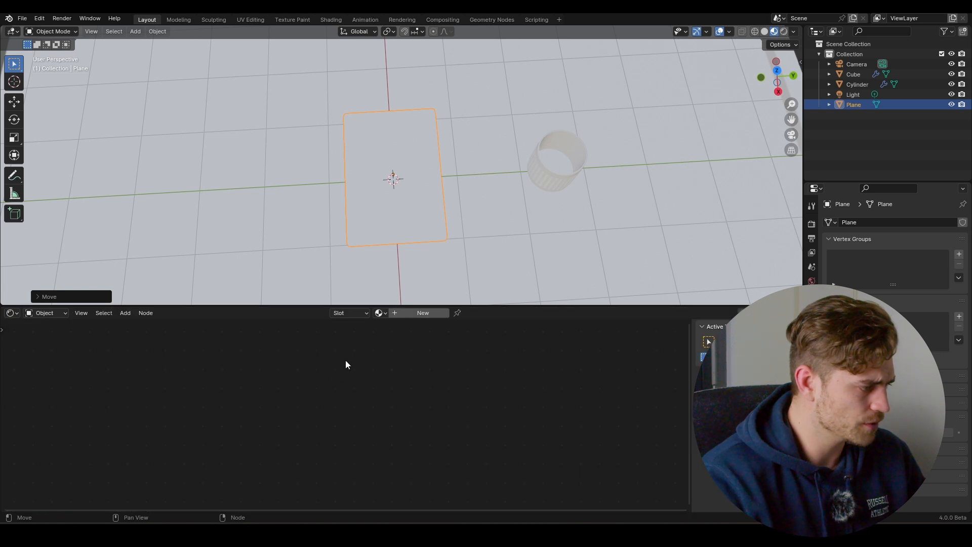
Create a new material for the plane and add an image texture setup with mapping to its Principled BSDF.
left_click(429, 313)
scroll(311, 423, "up", 3)
middle_click_drag(201, 424, 351, 363)
left_click(386, 355)
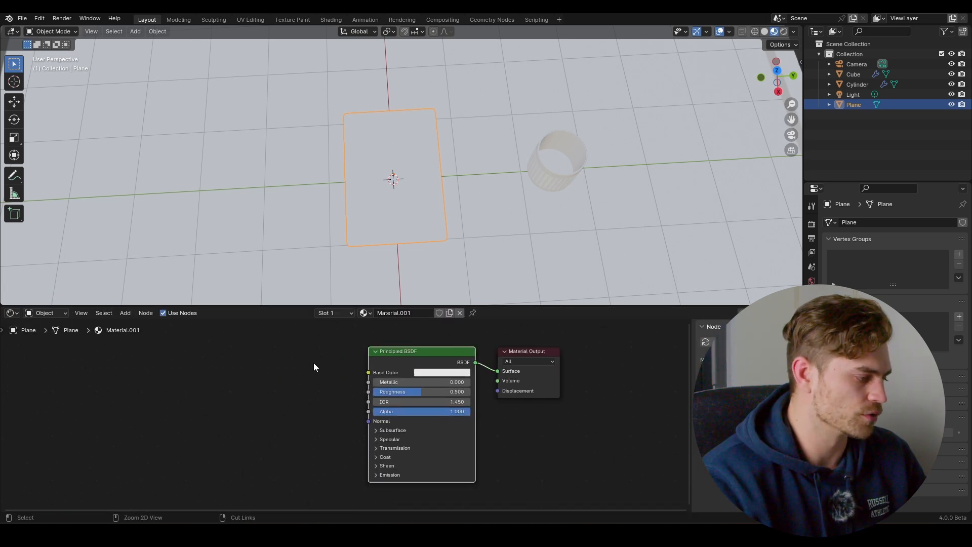
key("ctrl+t")
Load King Card.jpg from the Downloads folder into the image texture node, filtering the files by "card".
left_click(327, 402)
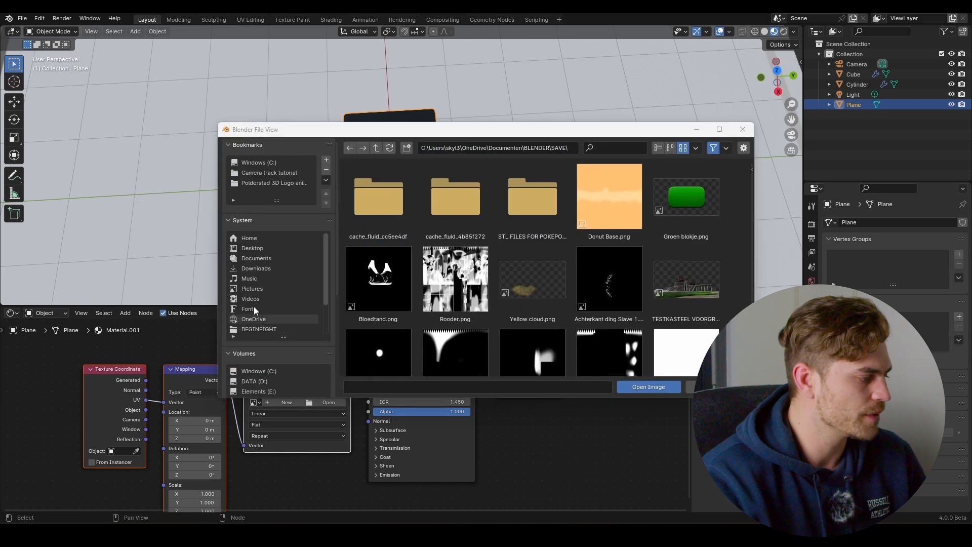
left_click(266, 268)
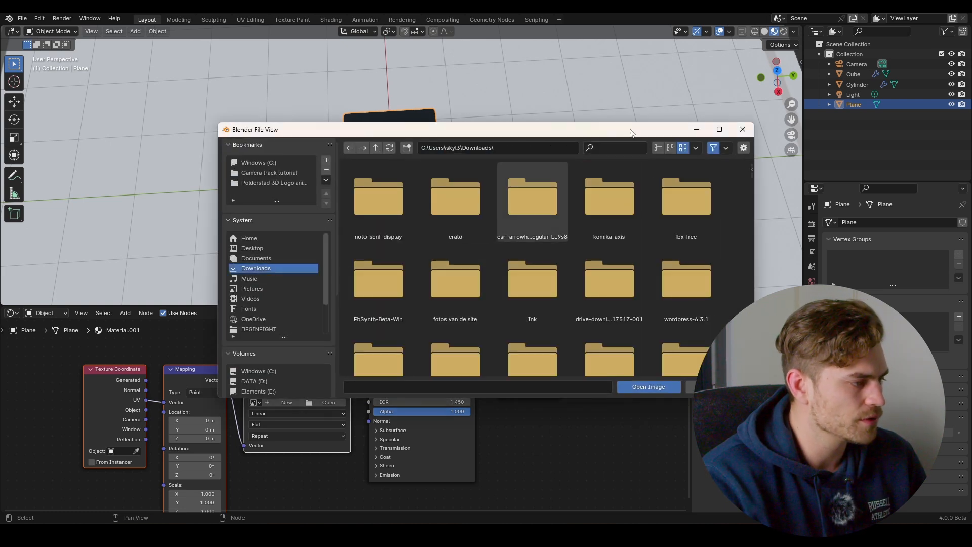
type("card")
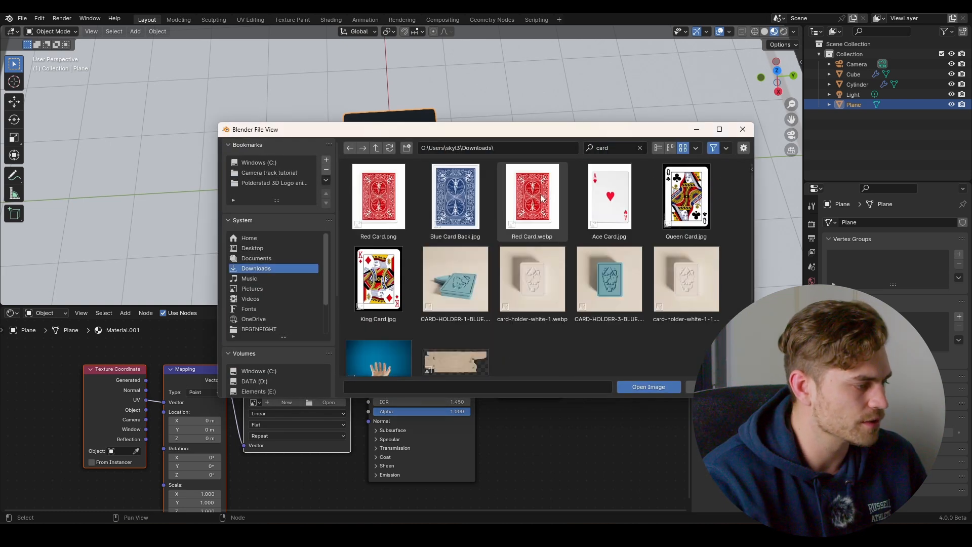
double_click(398, 275)
Unwrap all of the card plane's geometry with Cube Projection in Edit Mode.
key("Tab")
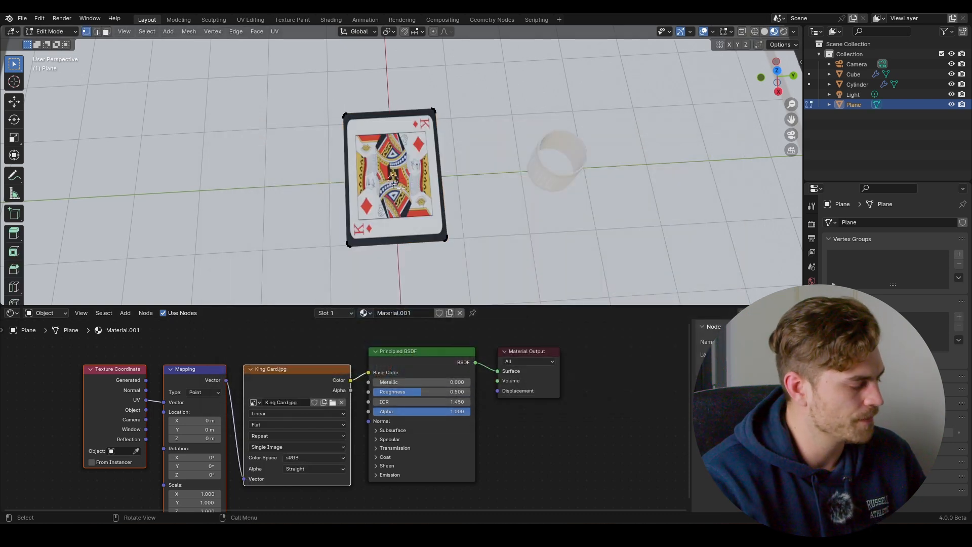
key("a")
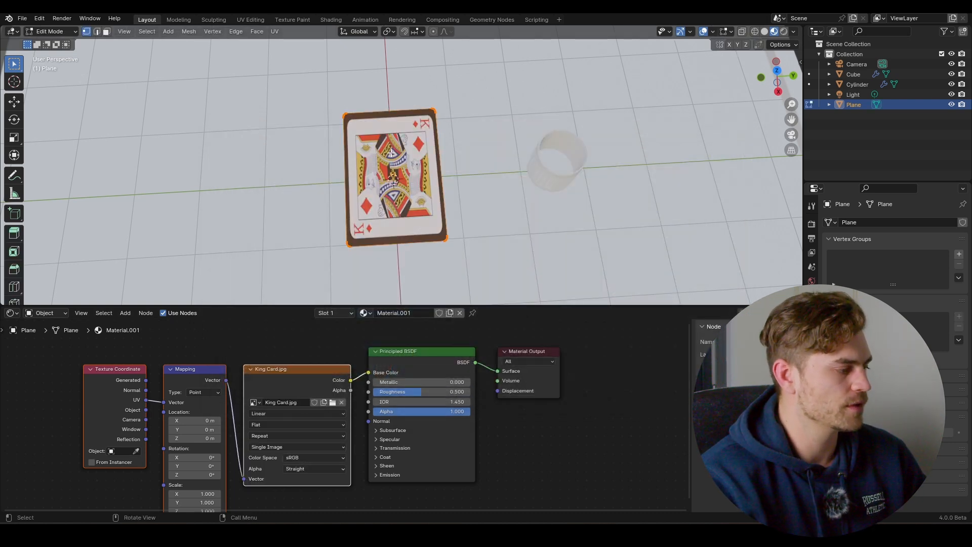
key("u")
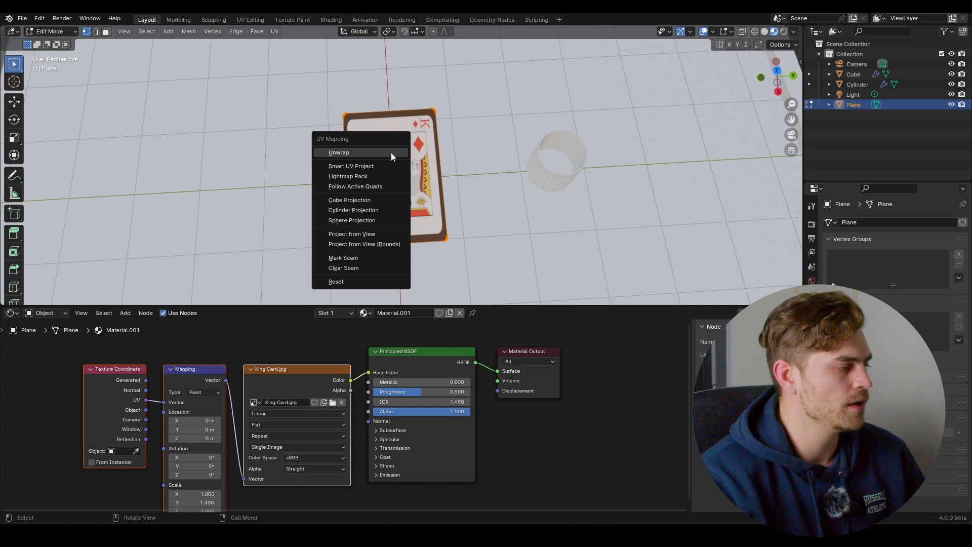
left_click(373, 200)
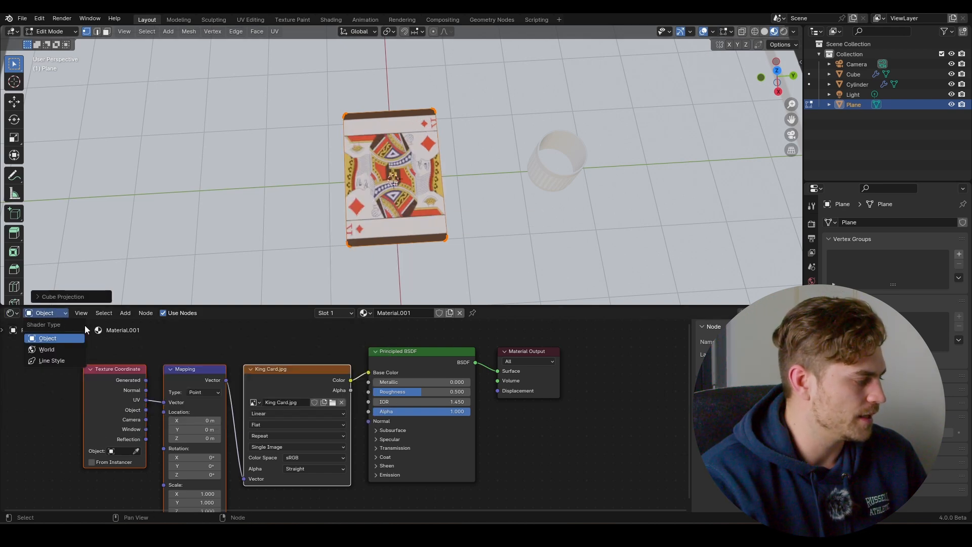
Change the Shader Editor area to the UV Editor and rotate the card's UVs by 90 degrees.
left_click(18, 313)
left_click(44, 364)
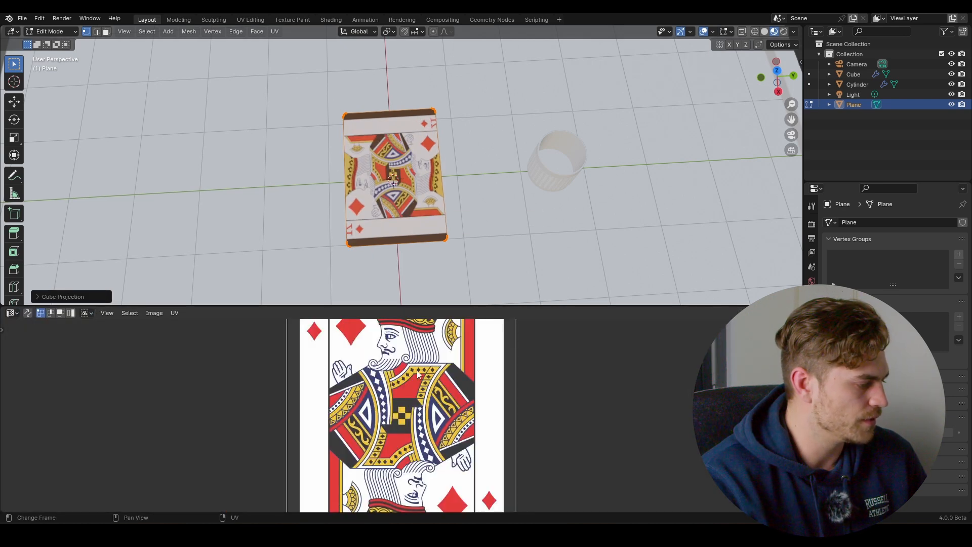
scroll(436, 400, "down", 6)
scroll(437, 403, "up", 6)
scroll(511, 407, "down", 1)
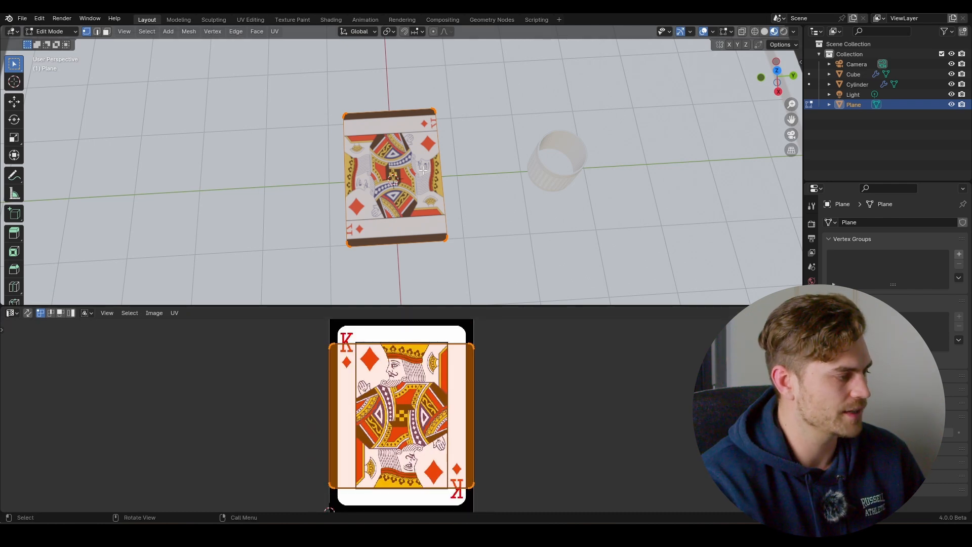
type("r")
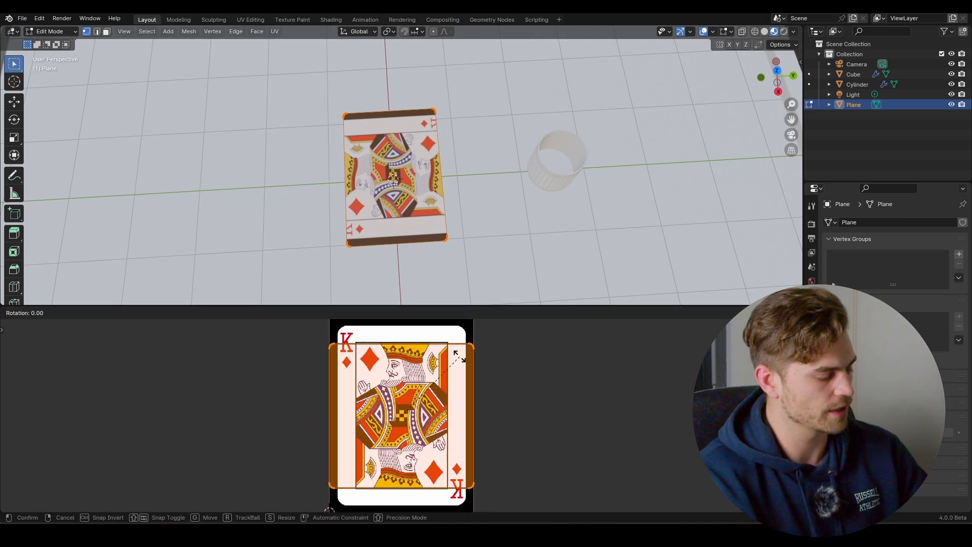
type("90")
key("Return")
Scale the UVs about 0.88 along X and 1.21 along Y to fit the king image's white outline, and return to Object Mode.
key("s")
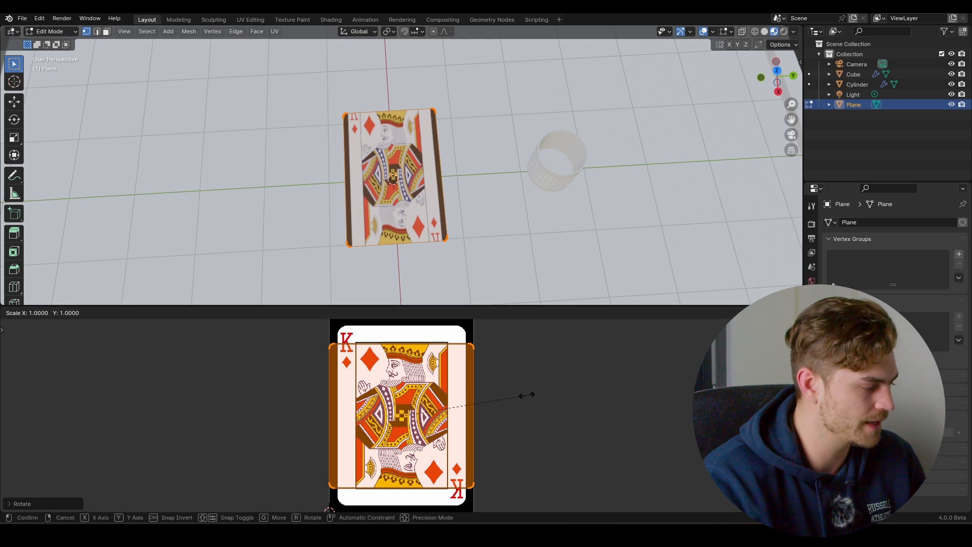
key("x")
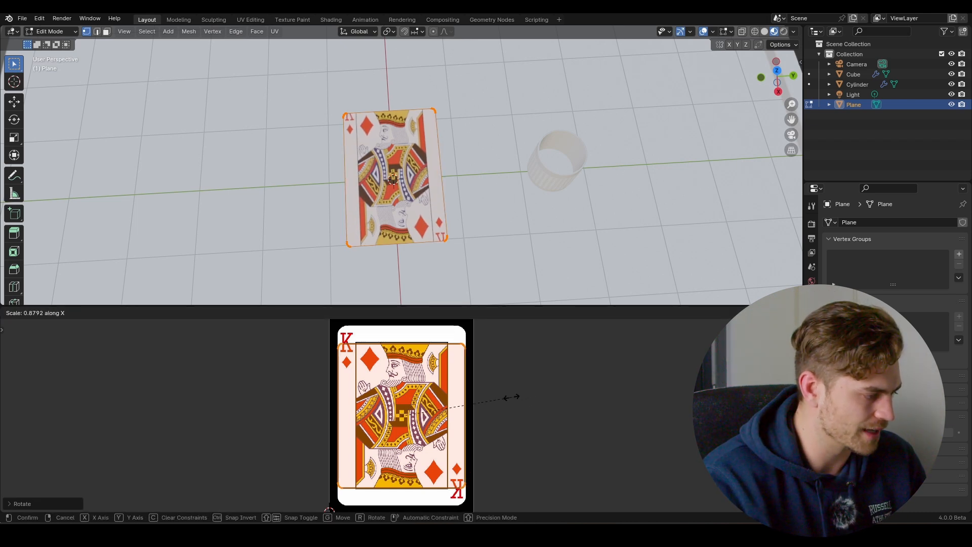
key("Return")
key("s")
key("y")
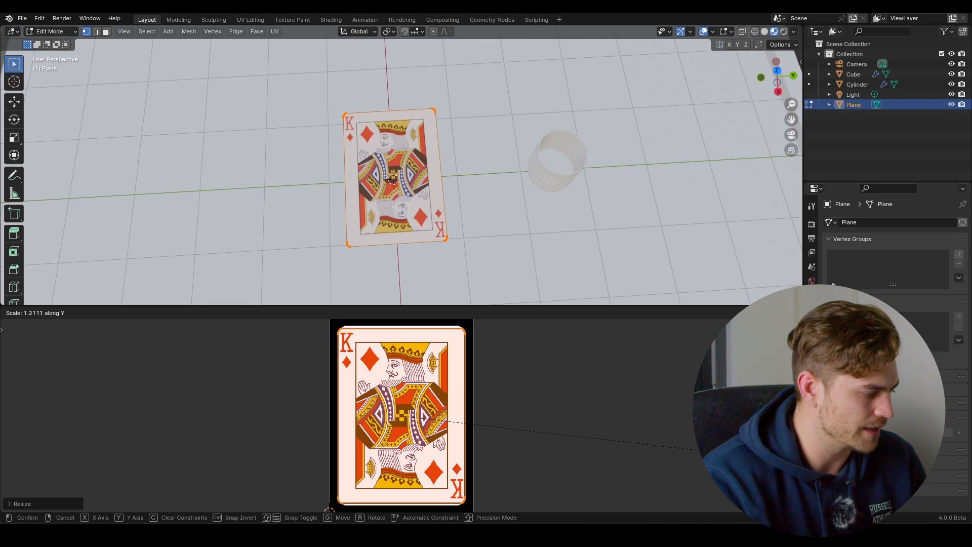
left_click(729, 453)
key("Tab")
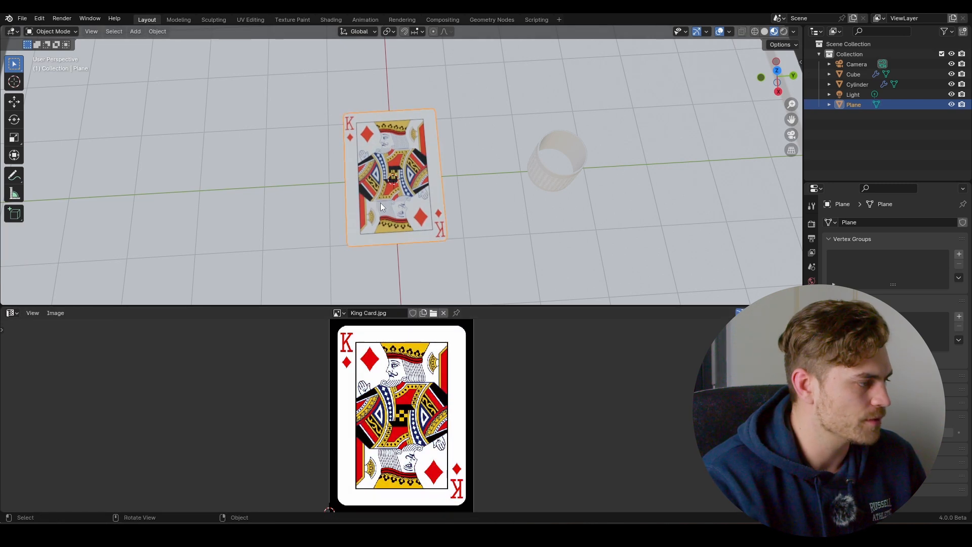
Add a Solidify modifier to the king card plane.
middle_click_drag(387, 187, 414, 178)
scroll(396, 183, "up", 4)
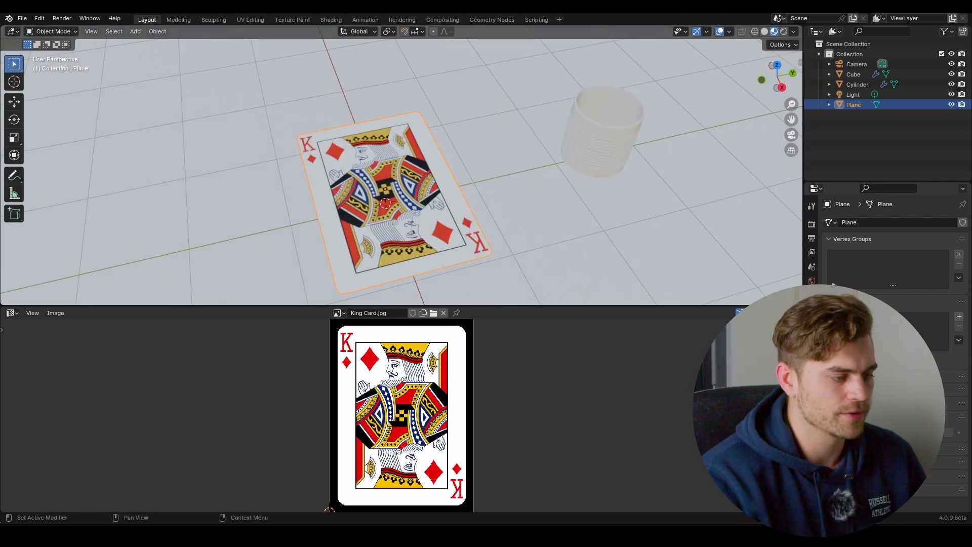
left_click(811, 332)
left_click(880, 223)
type("soli")
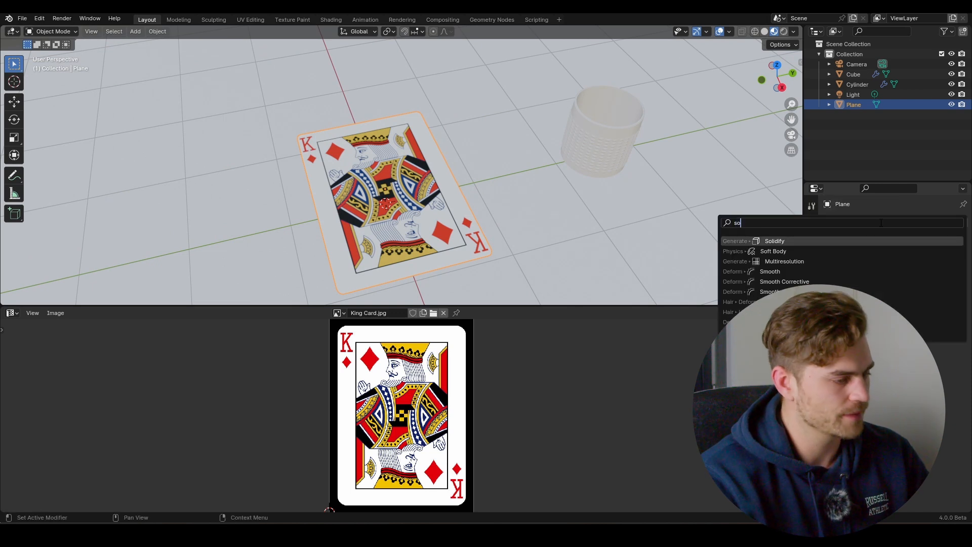
left_click(793, 241)
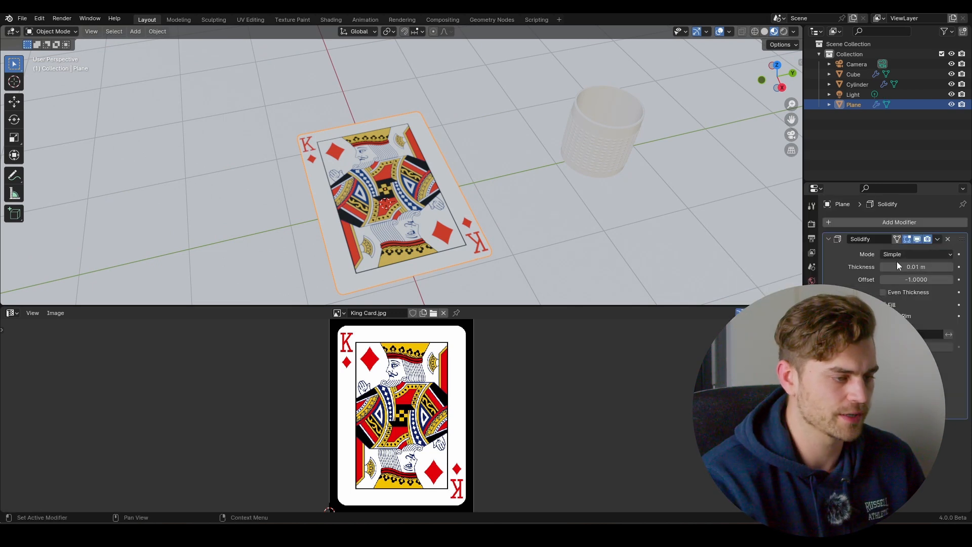
Set the card's Solidify thickness to 0.007 m and check the card against the table from several angles.
scroll(448, 214, "up", 2)
middle_click_drag(448, 213, 470, 153)
scroll(470, 153, "up", 1)
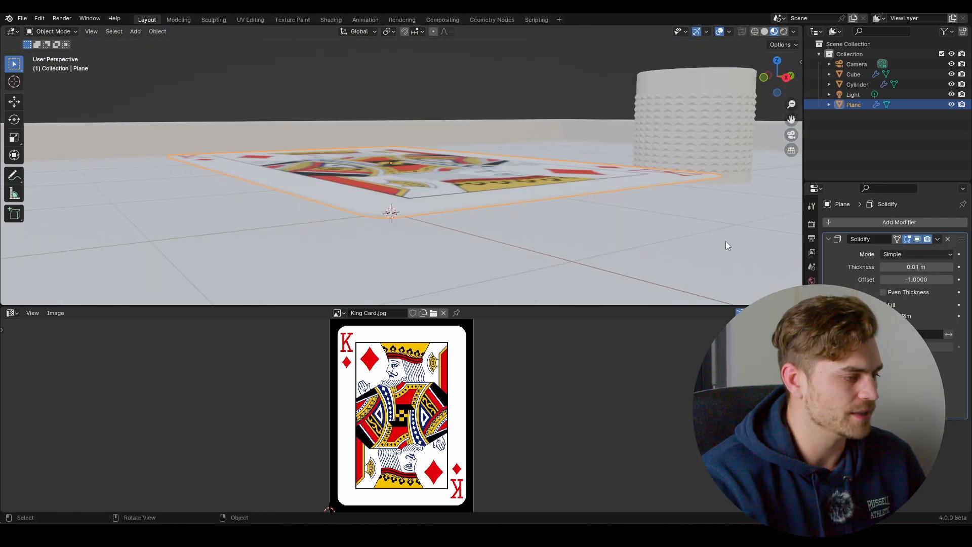
left_click_drag(912, 267, 920, 267)
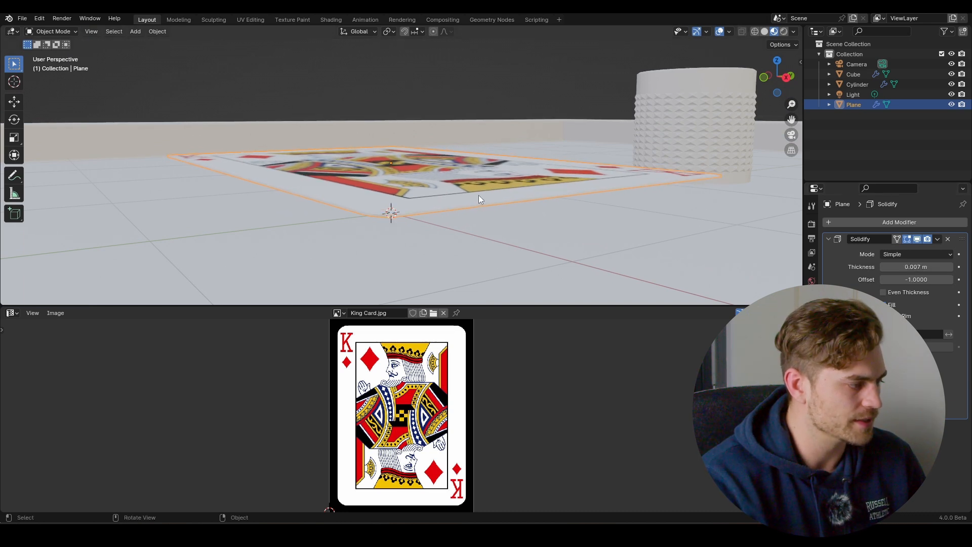
left_click(482, 230)
middle_click_drag(466, 214, 464, 265)
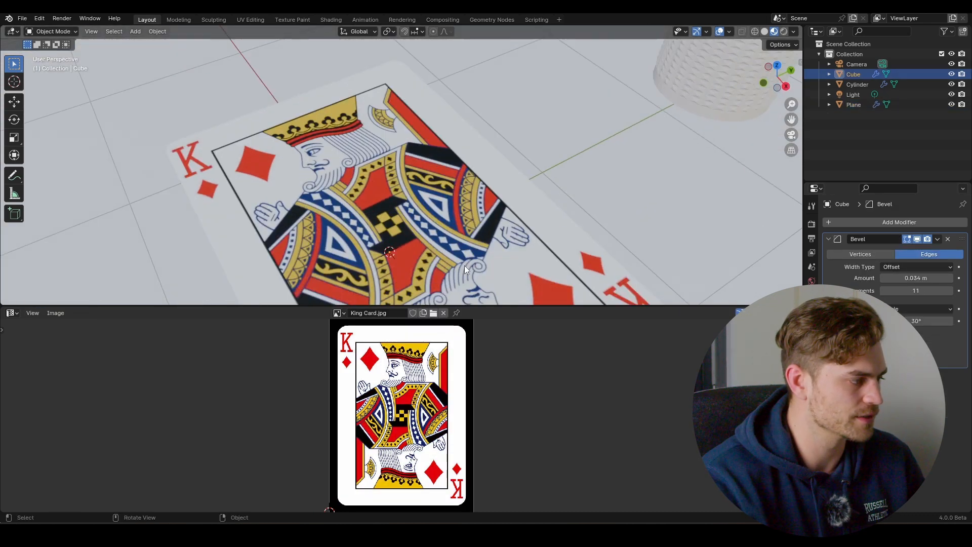
scroll(464, 265, "down", 3)
Duplicate the king card along the Y axis, placing the copy beside the original on the side away from the cup.
left_click(415, 207)
middle_click_drag(415, 206, 380, 200)
scroll(572, 245, "down", 4)
middle_click_drag(572, 250, 505, 219)
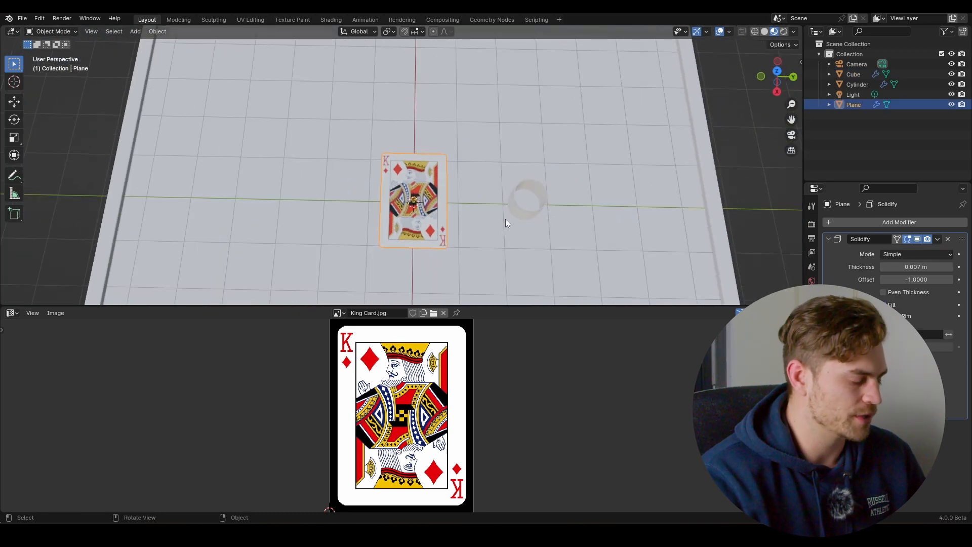
key("shift+d")
key("y")
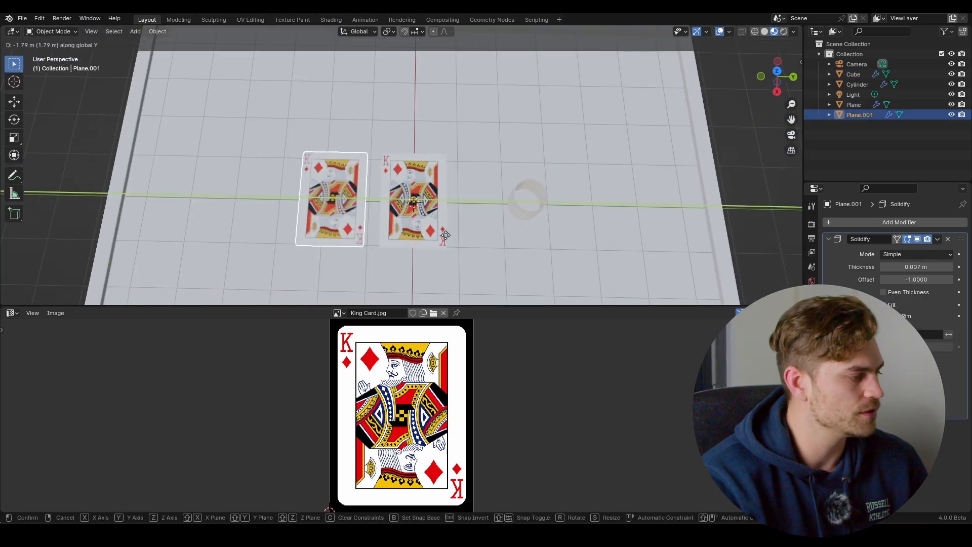
left_click(425, 233)
Make three more copies of the card along the Y axis, forming a row of five cards.
left_click(12, 313)
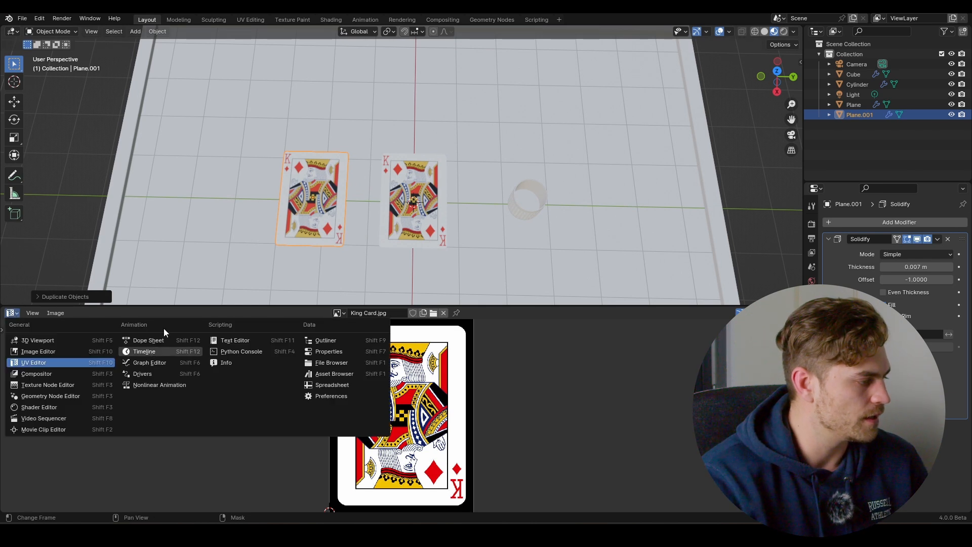
key("shift+d")
key("y")
left_click(297, 216)
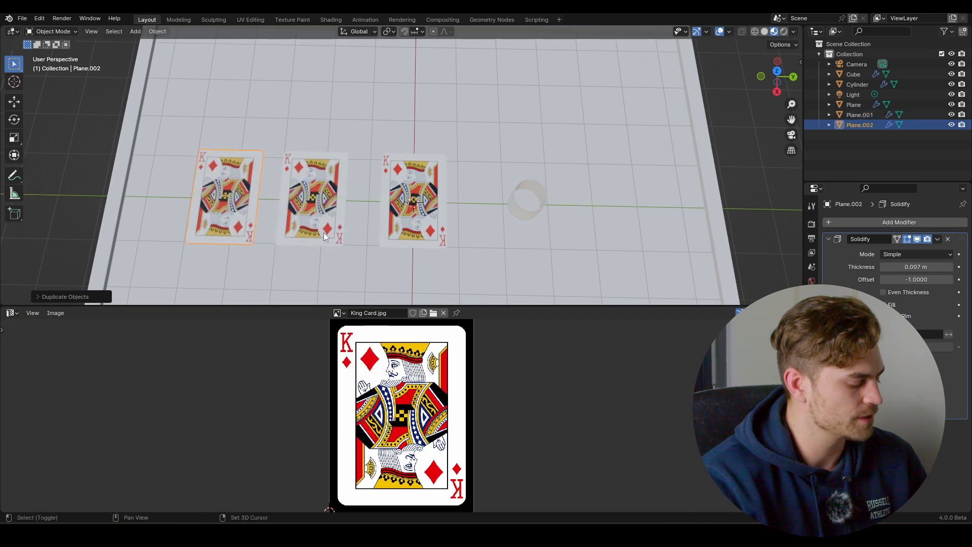
key("shift+d")
key("y")
left_click(256, 243)
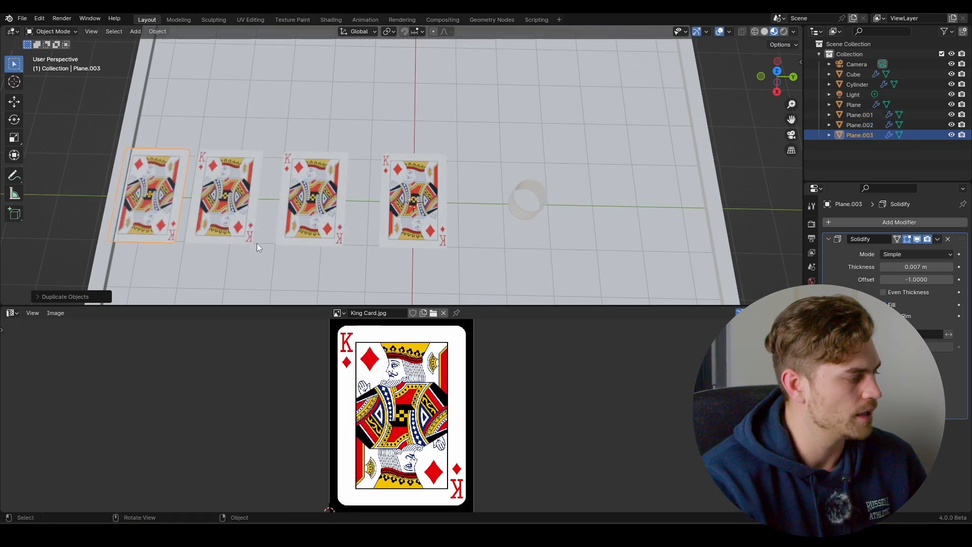
key("shift+d")
key("y")
left_click(171, 235)
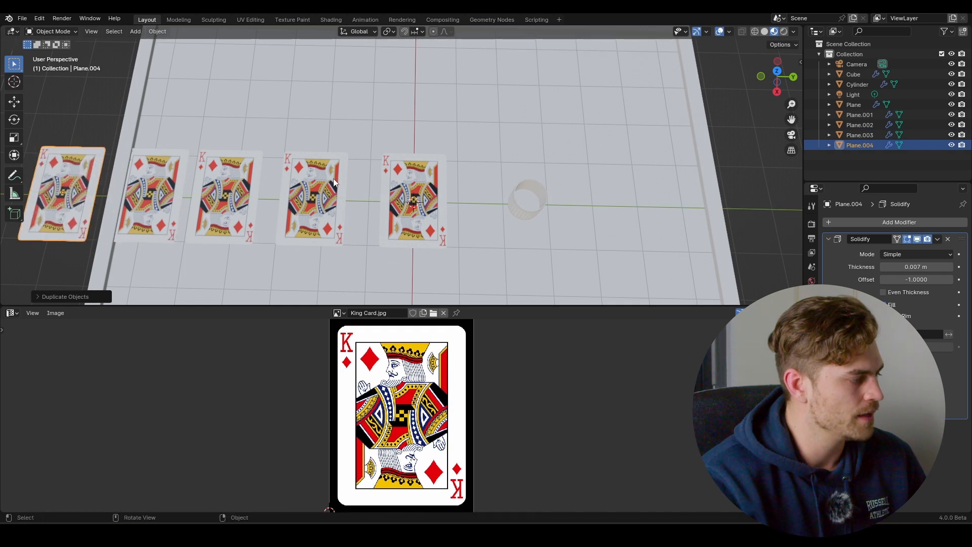
Select the copy next to the original card, switch back to the Shader Editor, and give the copy its own new material.
left_click(347, 203)
left_click(10, 312)
left_click(53, 410)
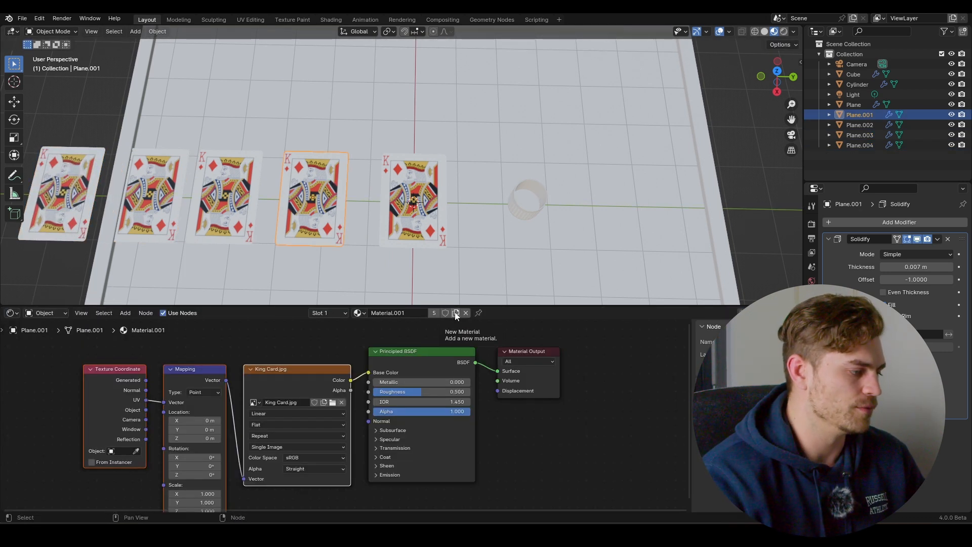
middle_click_drag(381, 207, 488, 202, "shift")
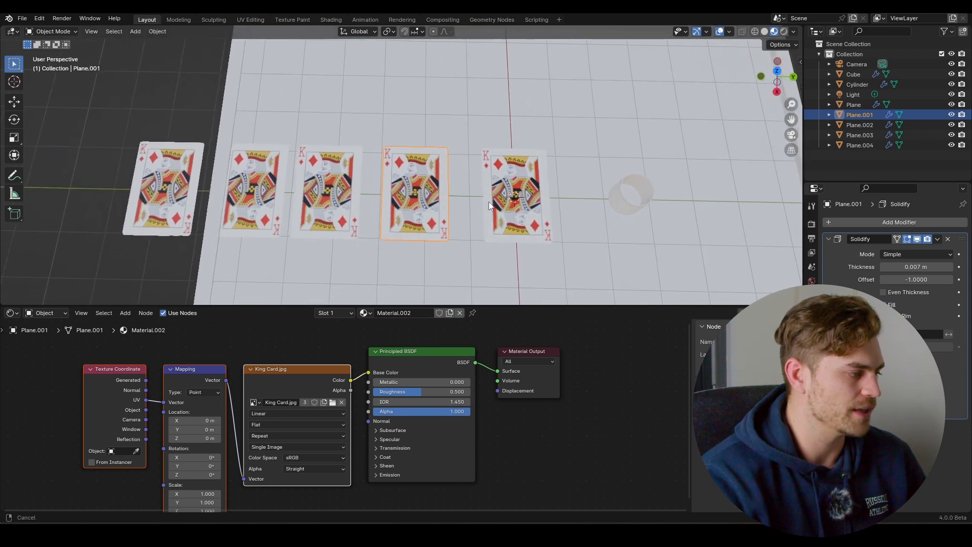
scroll(471, 205, "up", 2)
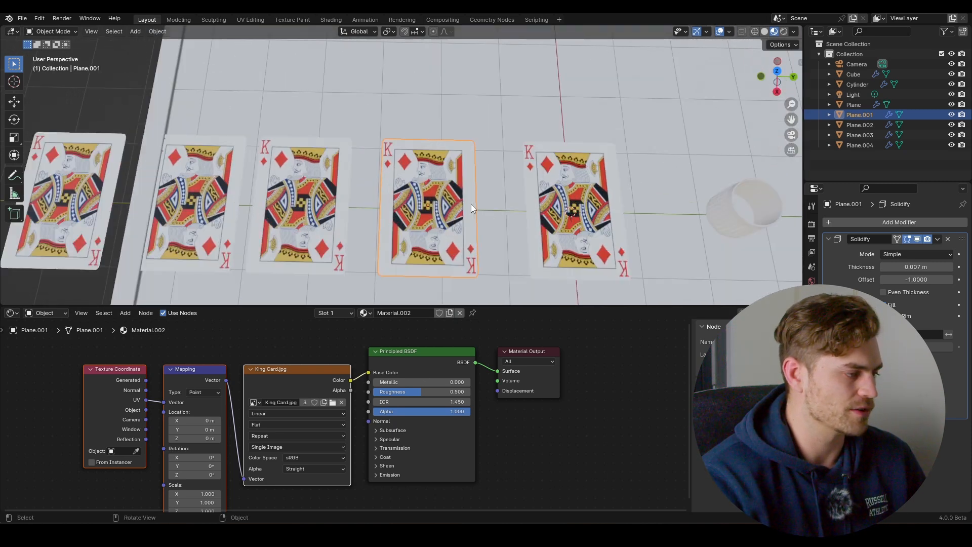
Replace the image texture of this card with Queen Card.jpg from Downloads, filtering the files by "card".
left_click(332, 402)
left_click(604, 145)
type("card")
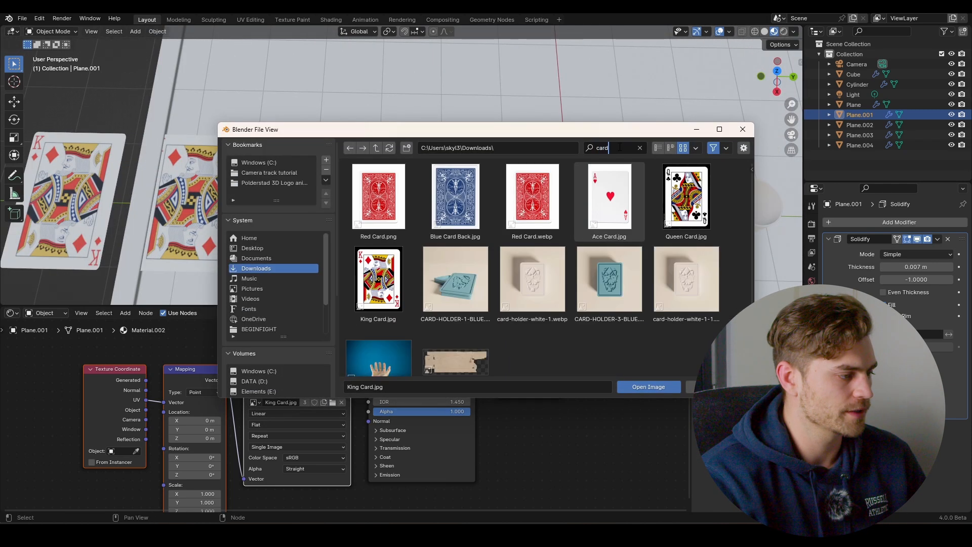
double_click(685, 198)
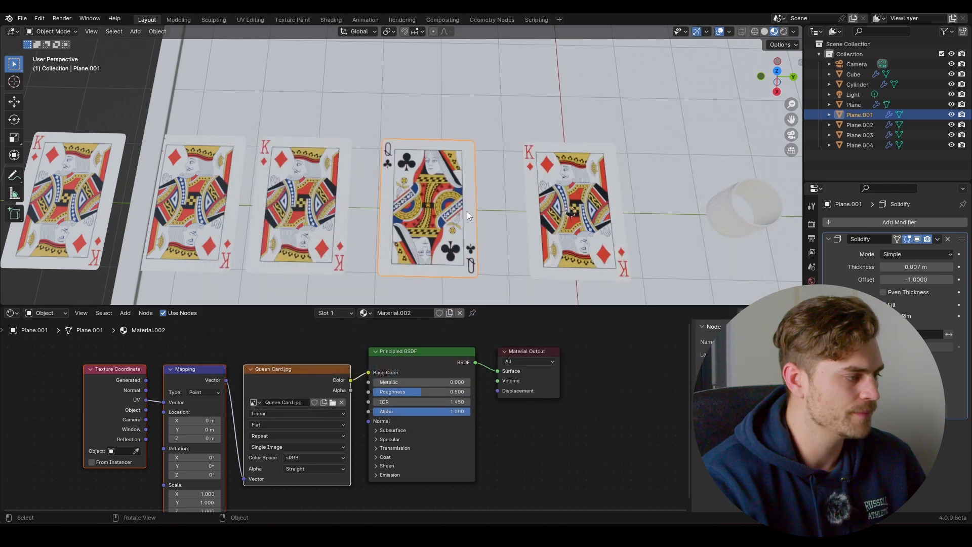
Give the card beyond the queen its own material and load Ace Card.jpg into its image texture.
scroll(474, 163, "left", 5, "ctrl")
left_click(435, 138)
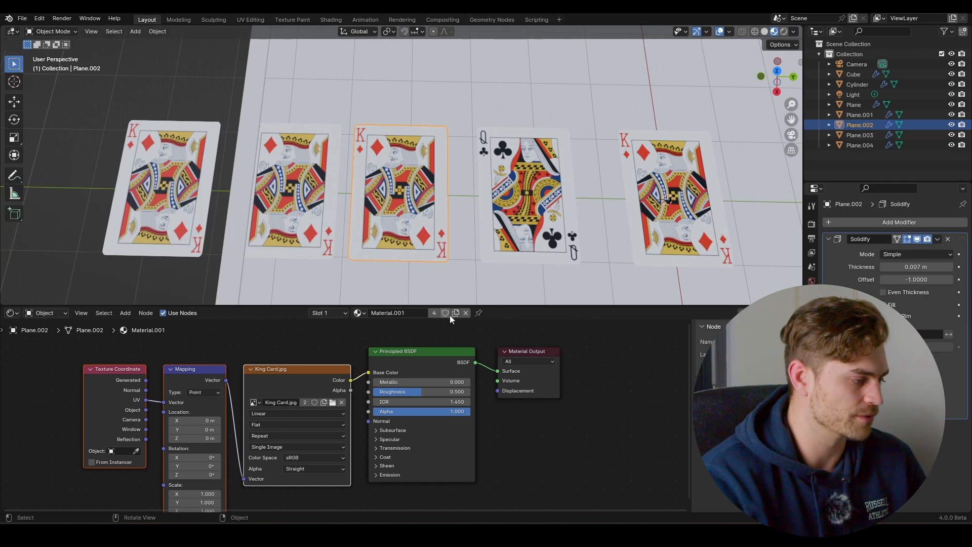
left_click(333, 402)
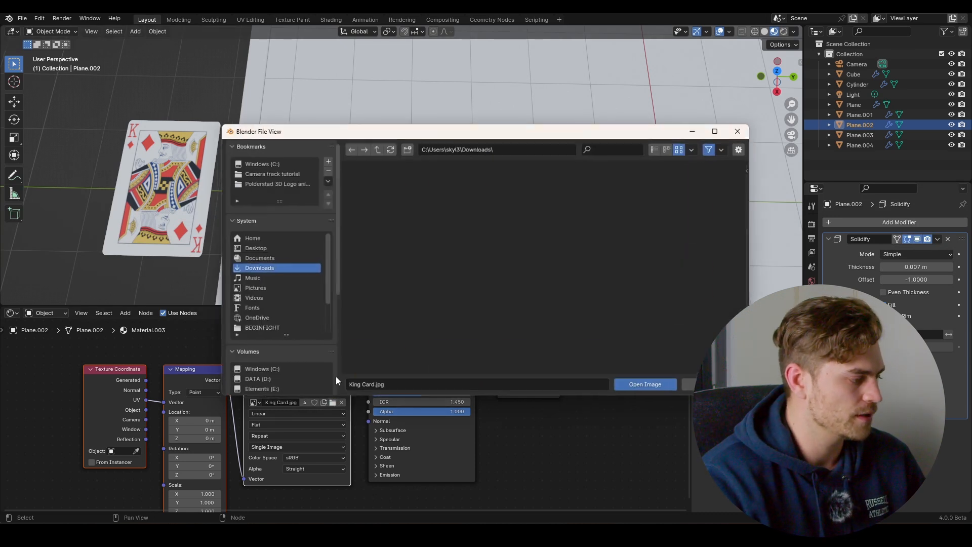
left_click(600, 147)
type("card")
double_click(625, 197)
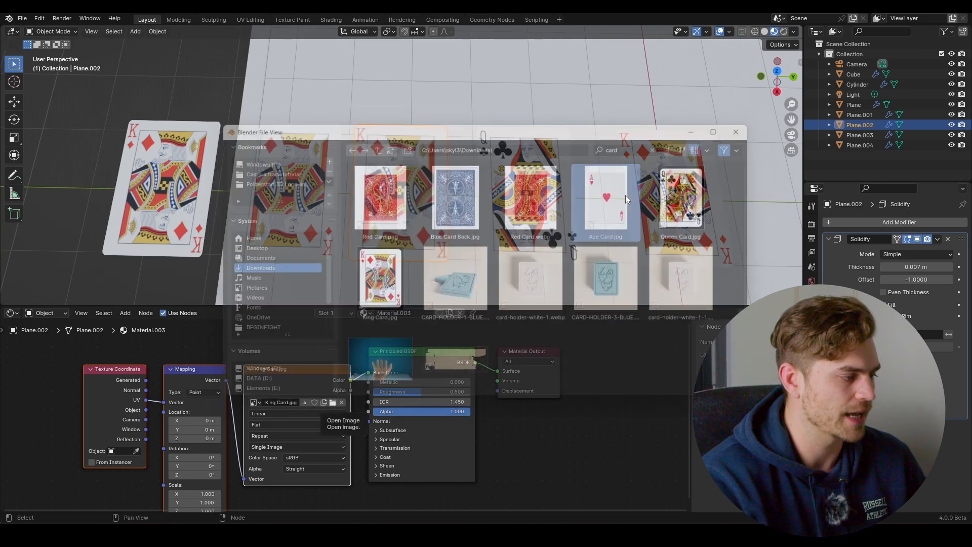
scroll(400, 188, "up", 2)
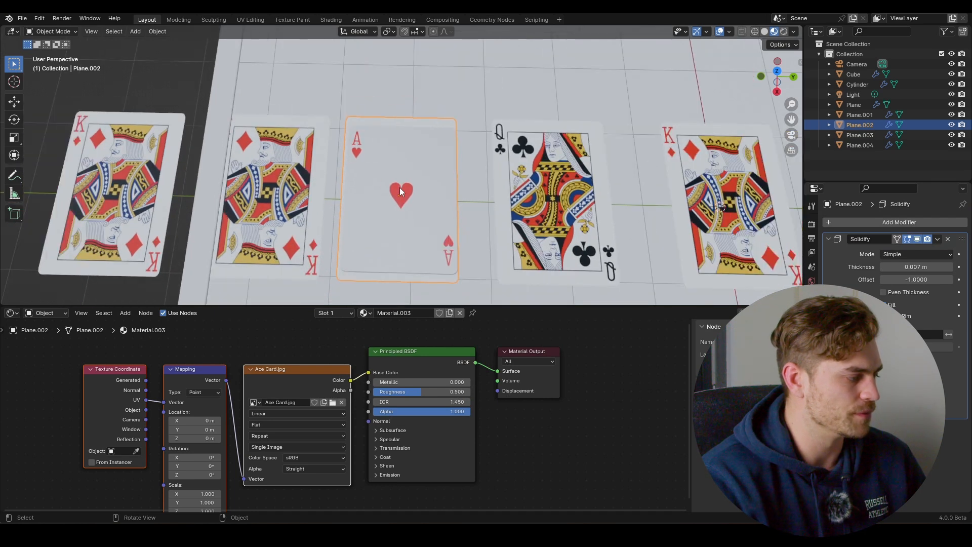
Scale the ace card's UV layout to about 0.88 along Y and 0.96 along X, fitting it to the card in the image.
left_click(12, 312)
left_click(49, 370)
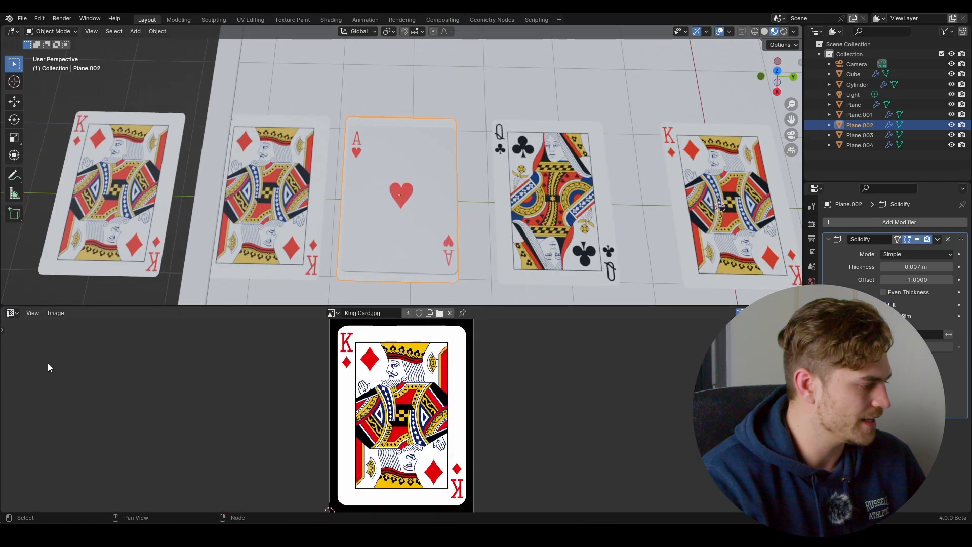
key("Tab")
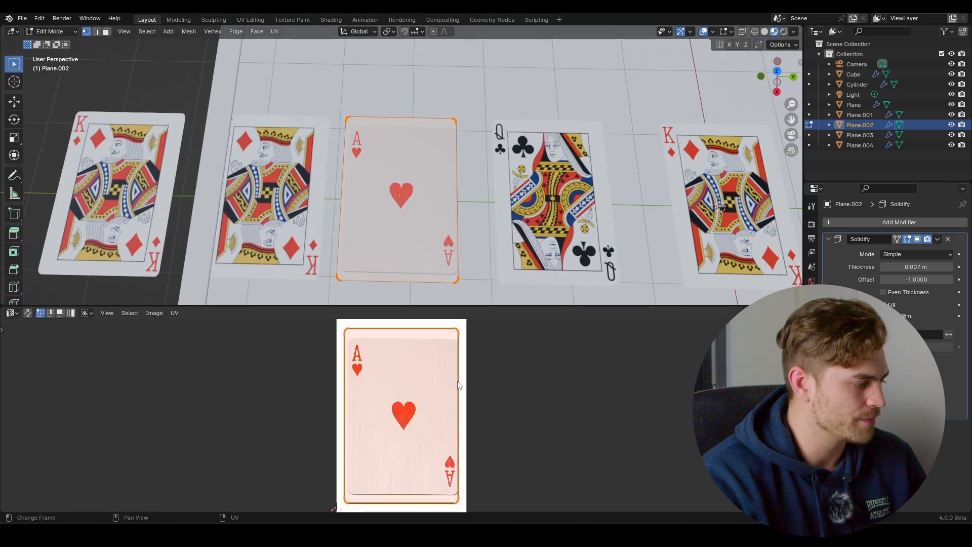
key("s")
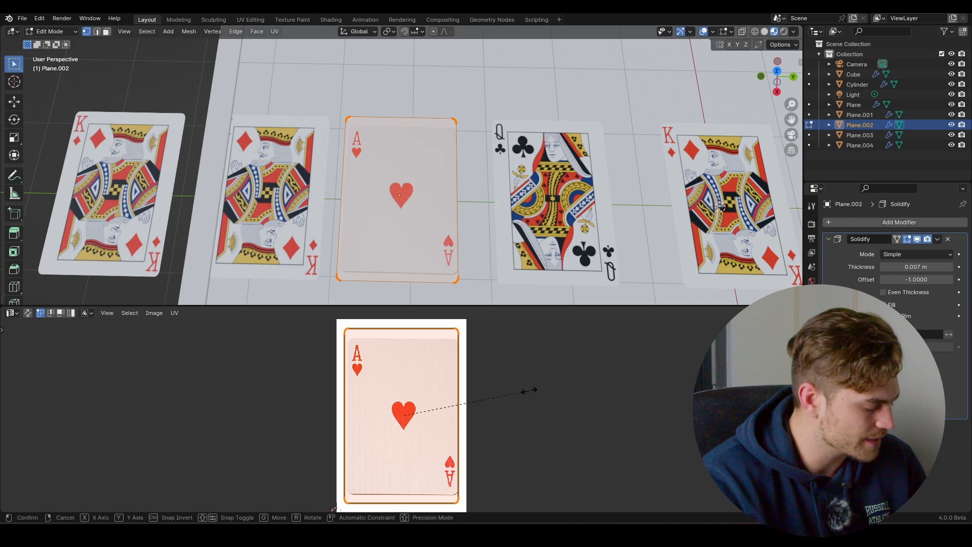
key("y")
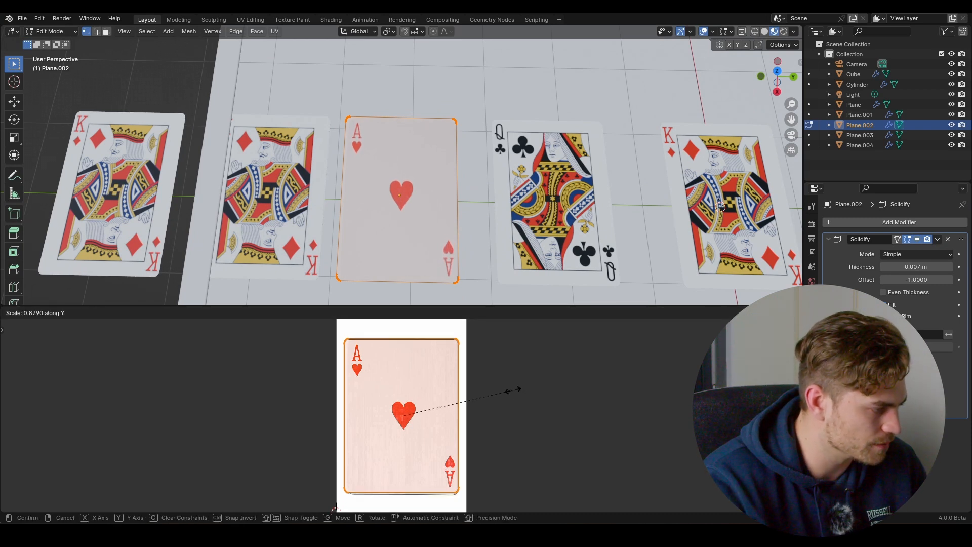
left_click(513, 389)
key("s")
key("x")
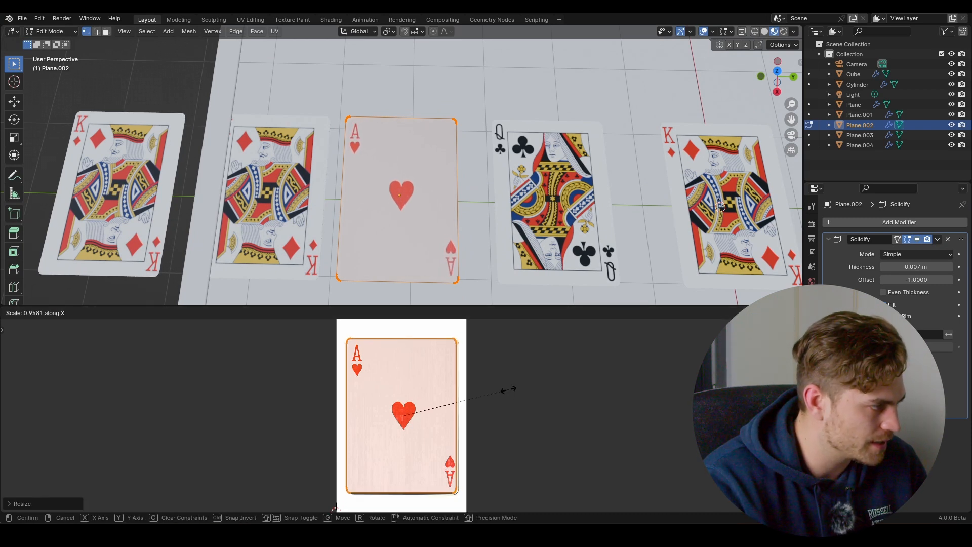
left_click(509, 390)
key("Tab")
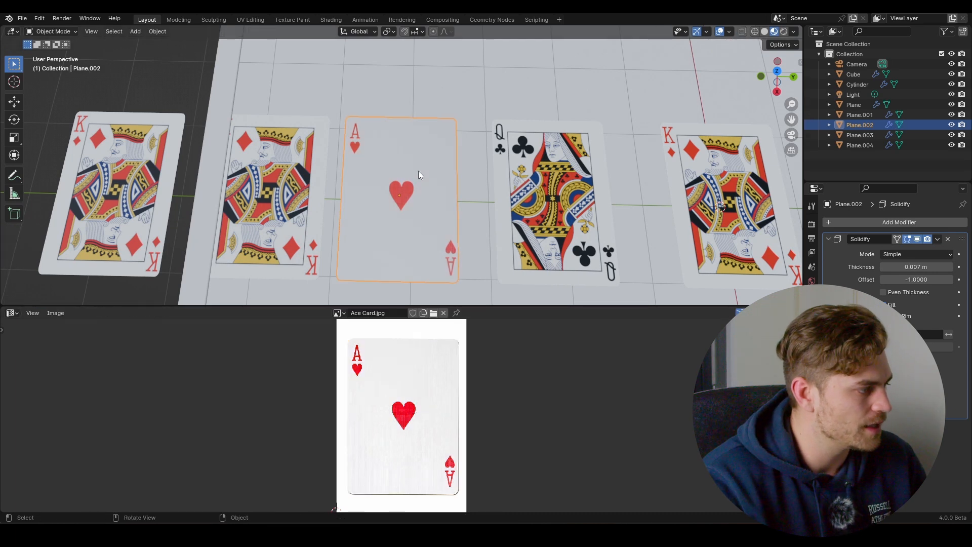
Give the king copy beyond the ace its own material and load Blue Card Back.jpg into its image texture, filtering the files by "card".
middle_click_drag(417, 190, 489, 190, "shift")
left_click(445, 170)
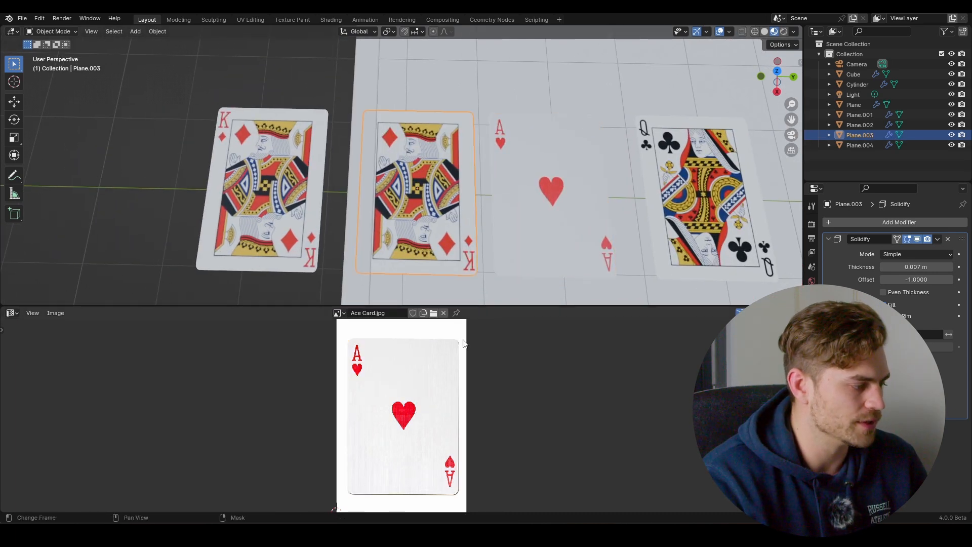
left_click(12, 313)
left_click(36, 397)
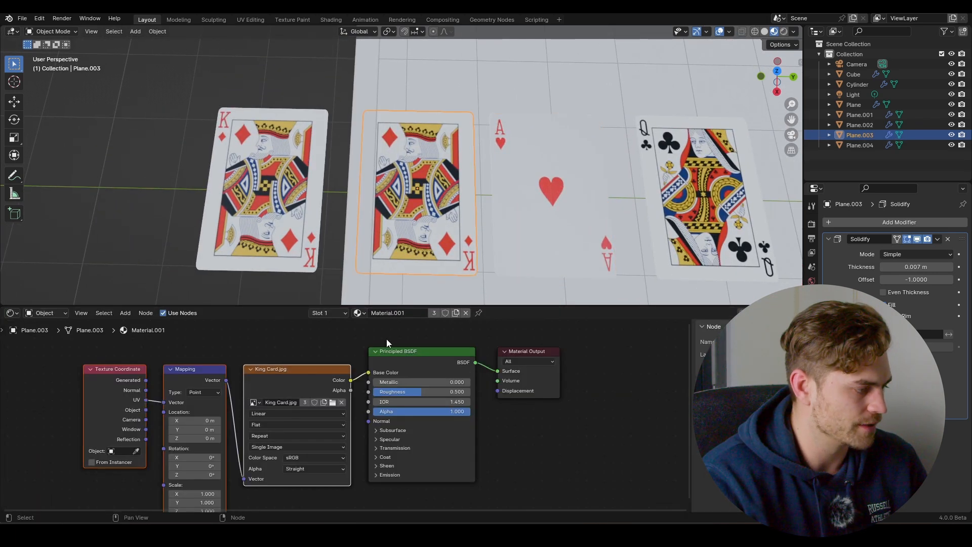
left_click(332, 402)
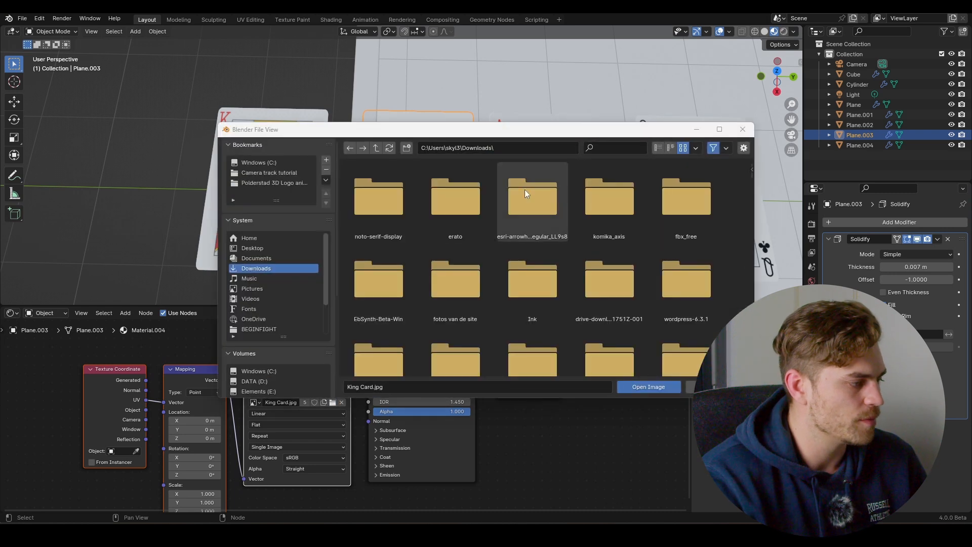
left_click(609, 147)
type("card")
double_click(441, 188)
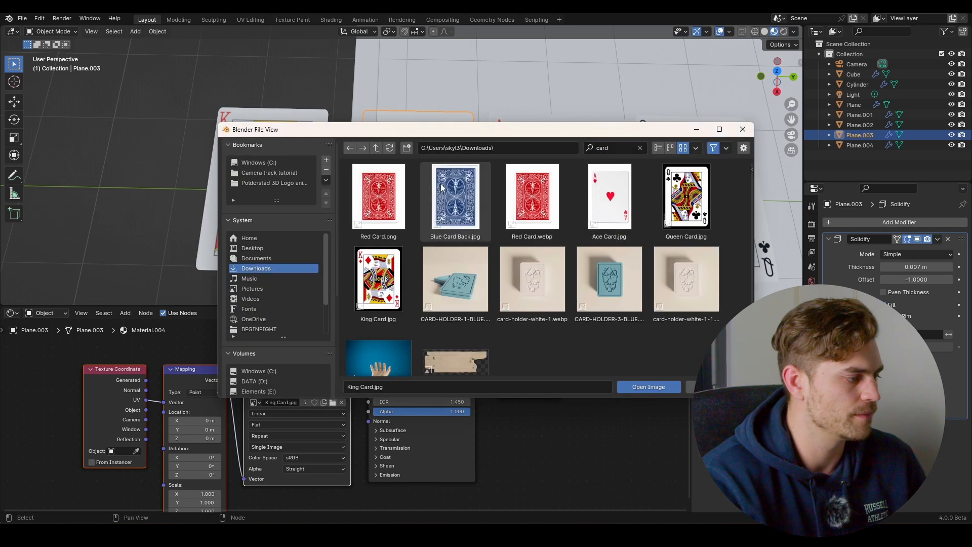
key("g")
key("y")
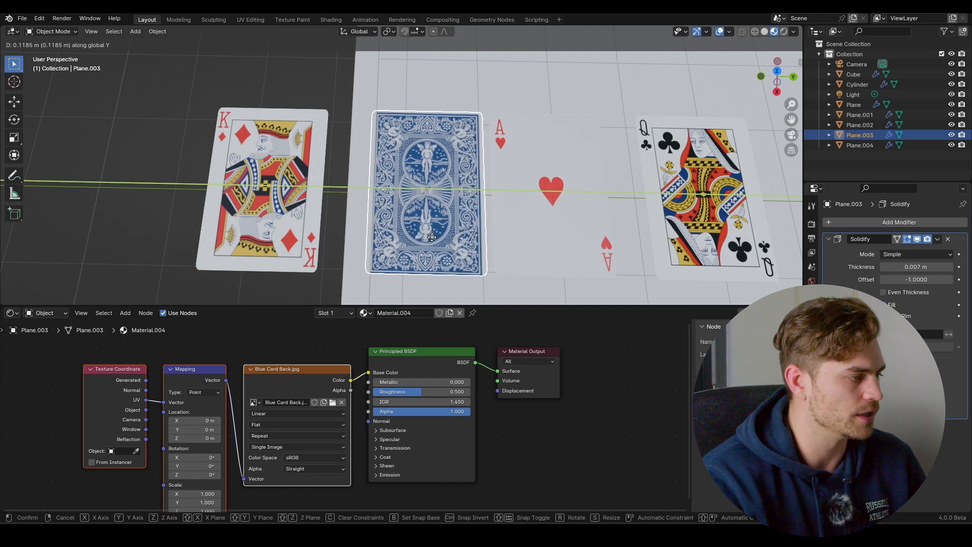
left_click(433, 241)
Give the outermost king copy its own material and load Red Card.png into its image texture, filtering the files by "card".
left_click(282, 198)
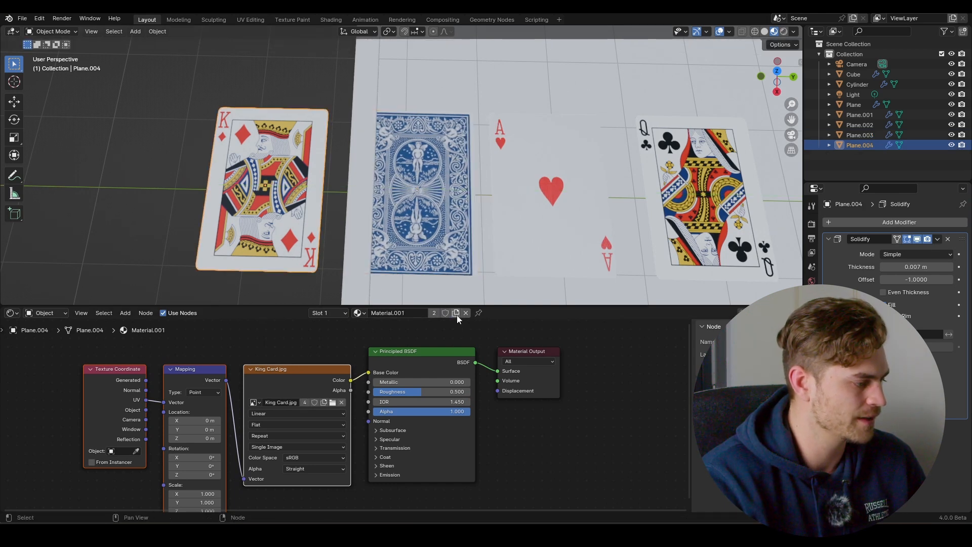
left_click(332, 403)
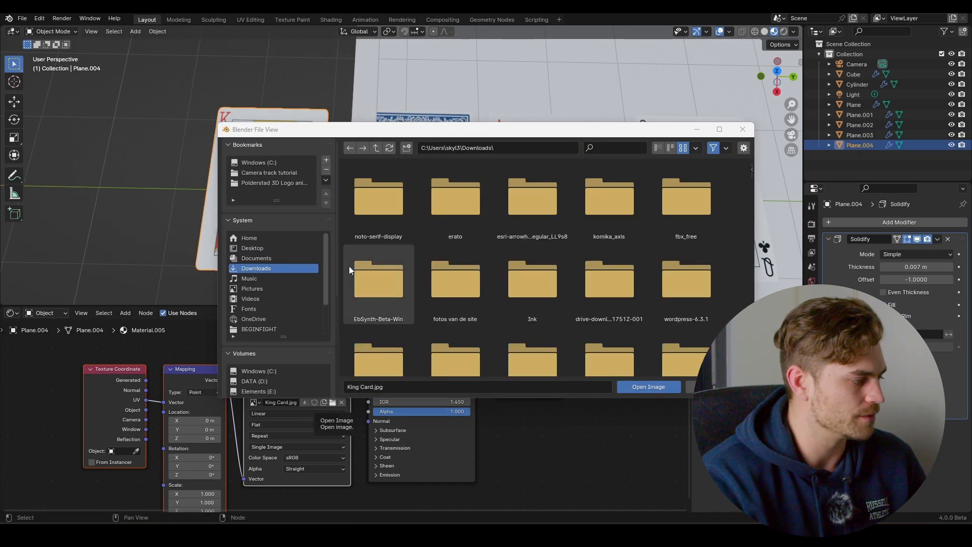
left_click(629, 148)
type("card")
double_click(387, 193)
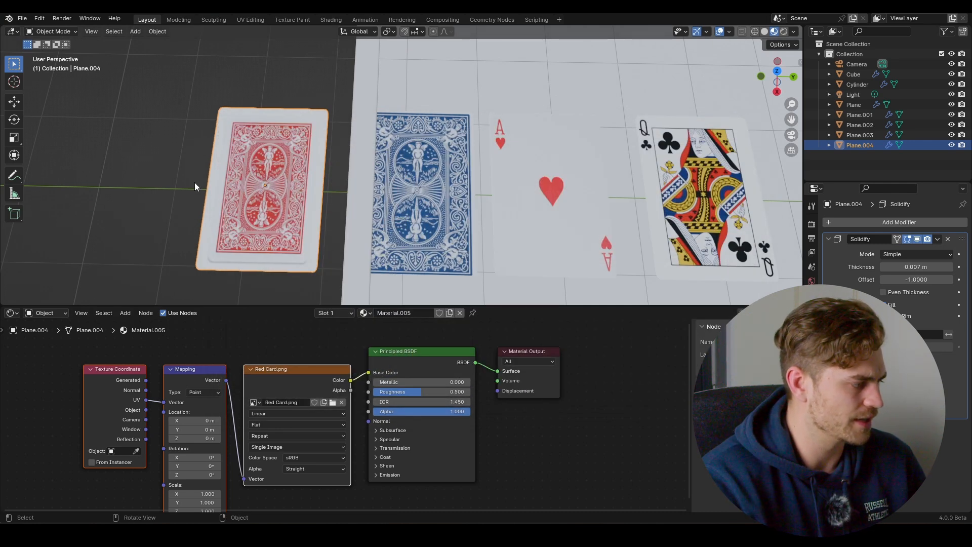
Display the red-backed card's UV layout over its image and scale it along X to about 0.83.
left_click(13, 313)
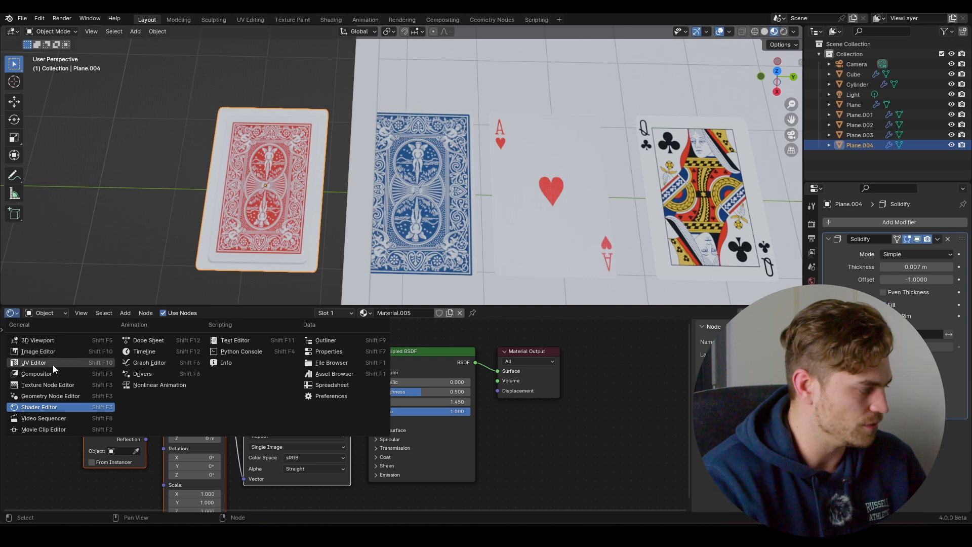
left_click(38, 352)
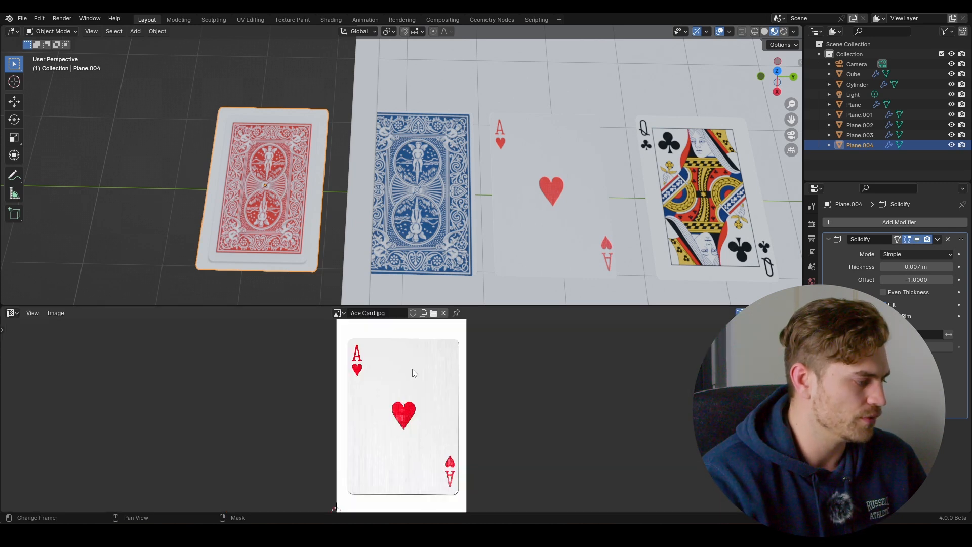
scroll(412, 369, "down", 1)
key("Tab")
scroll(511, 440, "down", 3)
scroll(500, 408, "up", 2)
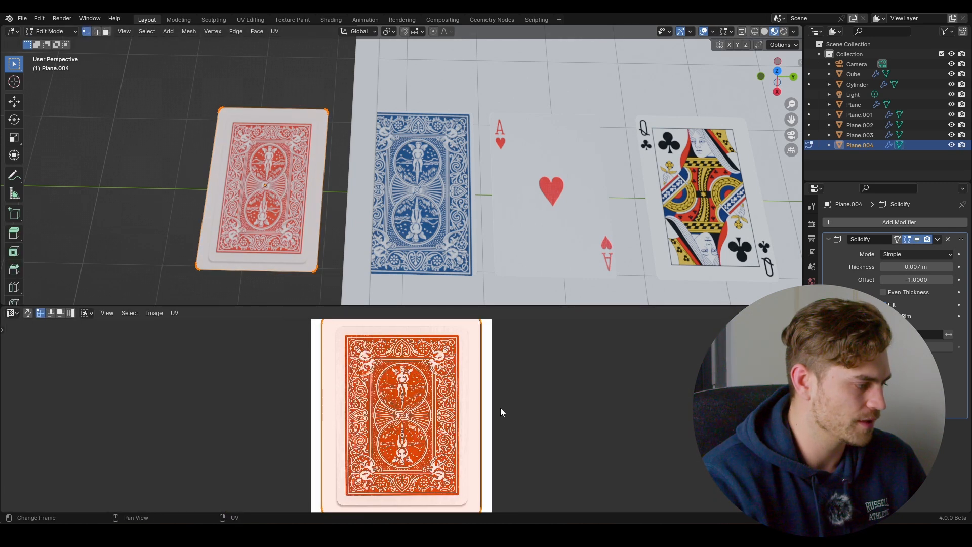
key("s")
key("x")
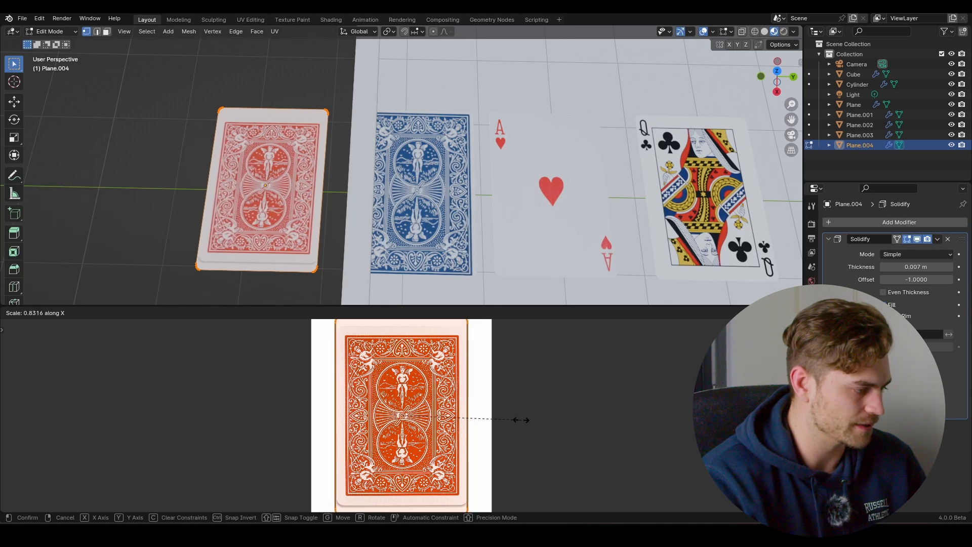
left_click(523, 419)
Scale the red-backed card's UVs to about 0.86 along Y, narrow them slightly along X, and shift them to fit the card outline.
key("s")
key("y")
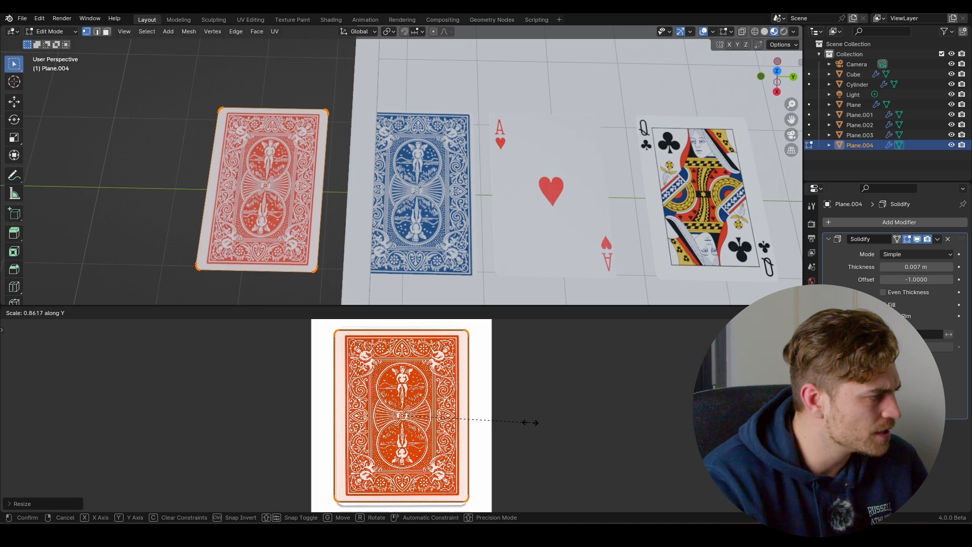
left_click(531, 422)
key("s")
key("x")
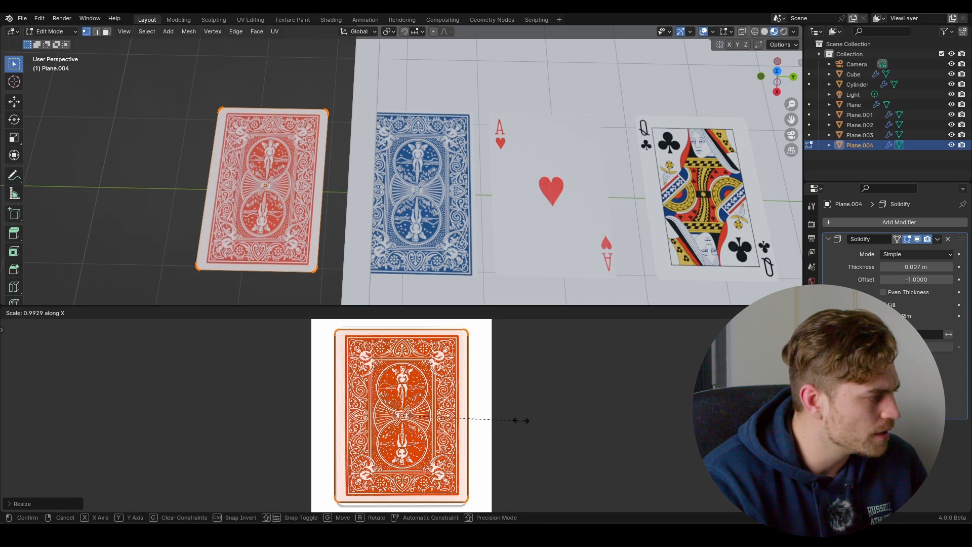
left_click(465, 418)
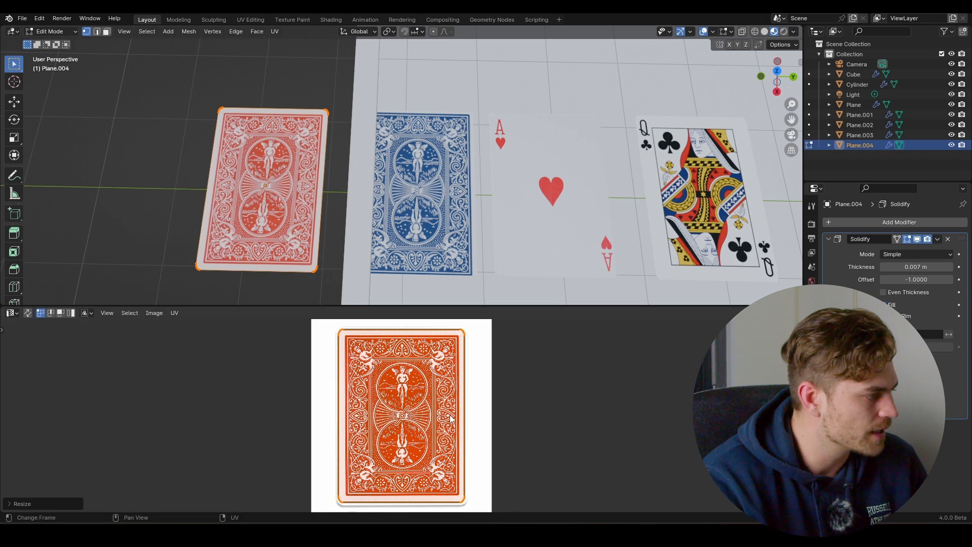
key("g")
left_click(456, 416)
key("Tab")
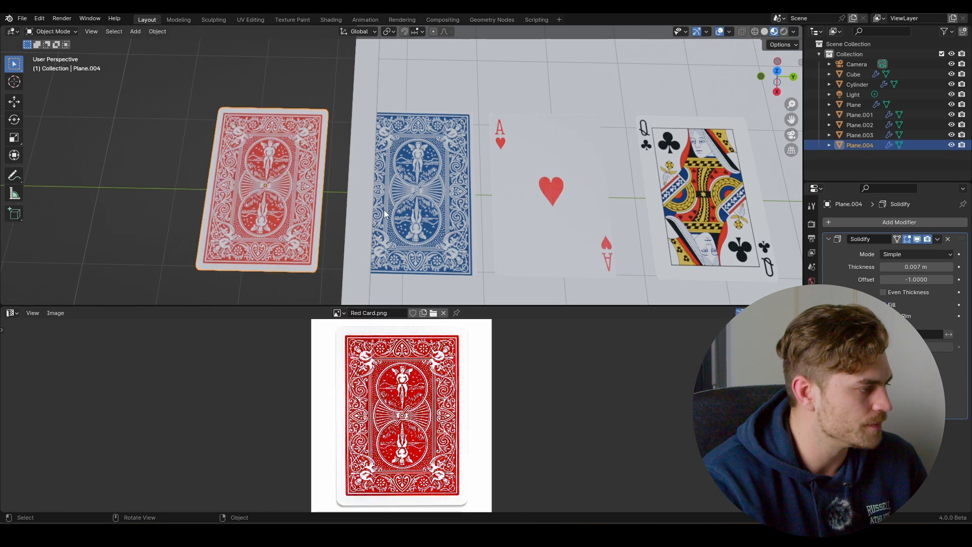
Select all five cards and move them into a new collection named Cards.
middle_click_drag(422, 244, 408, 174)
left_click(243, 155, "shift")
left_click(316, 157, "shift")
left_click(400, 151, "shift")
left_click(479, 151, "shift")
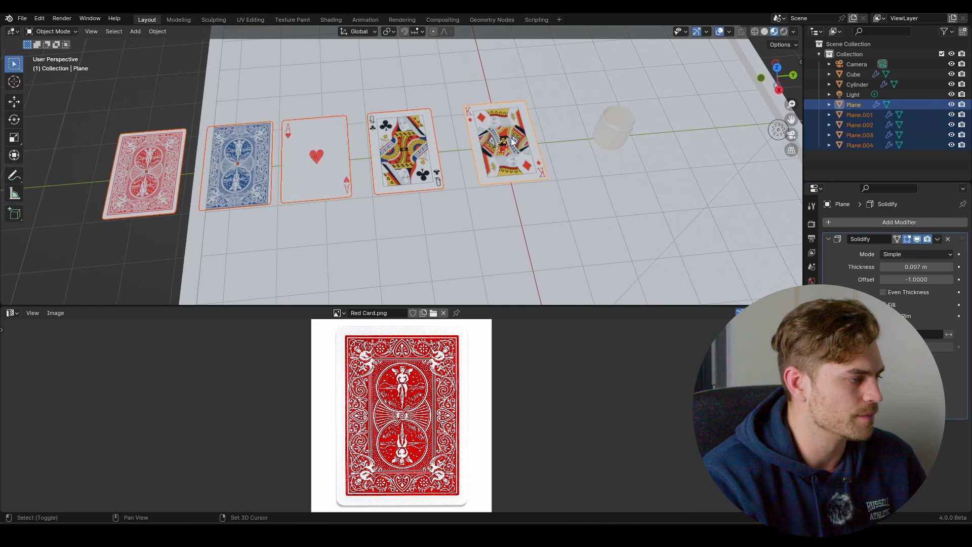
key("m")
left_click(478, 150)
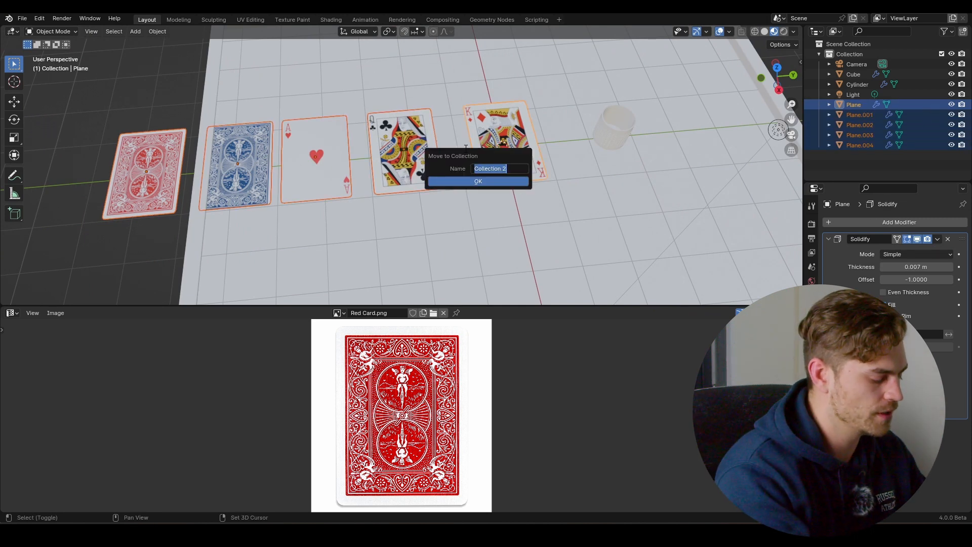
left_click(495, 180)
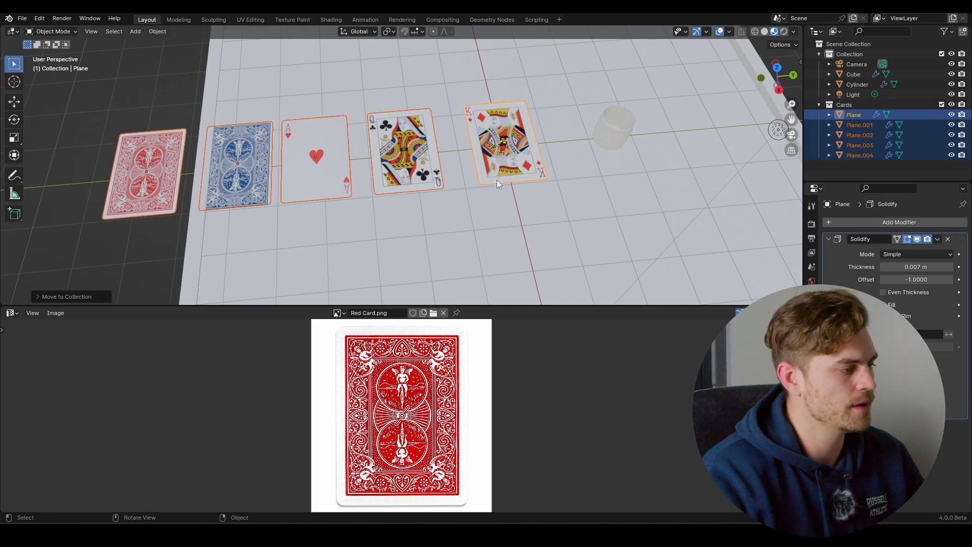
Rename the card objects King, Queen, Ace, Blue back and Red Back to match their images.
left_click(497, 180)
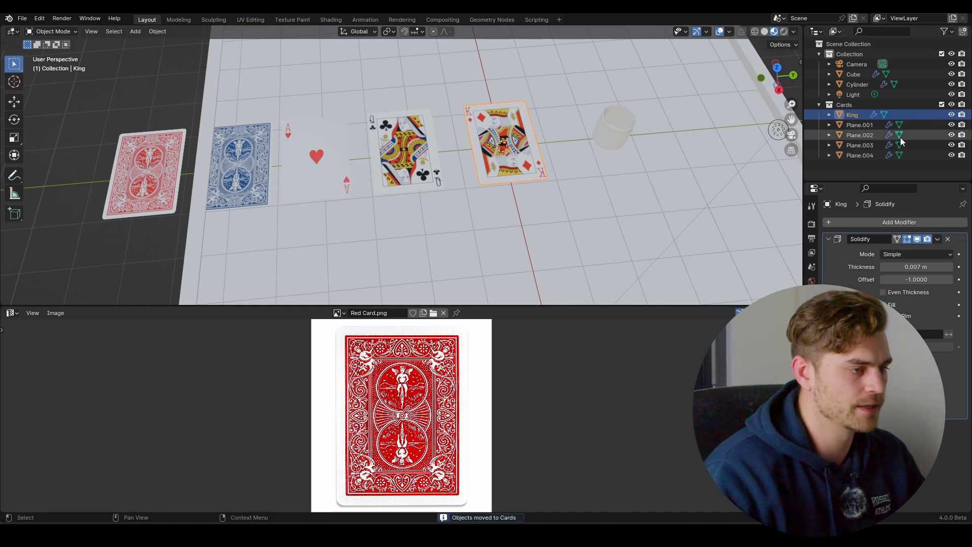
double_click(855, 155)
double_click(863, 145)
type("Re")
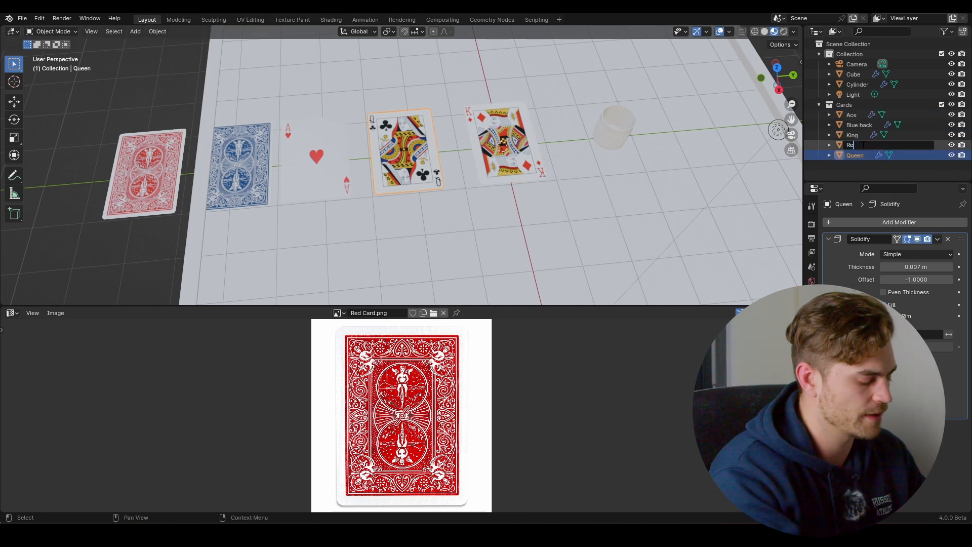
type("d Back")
key("Return")
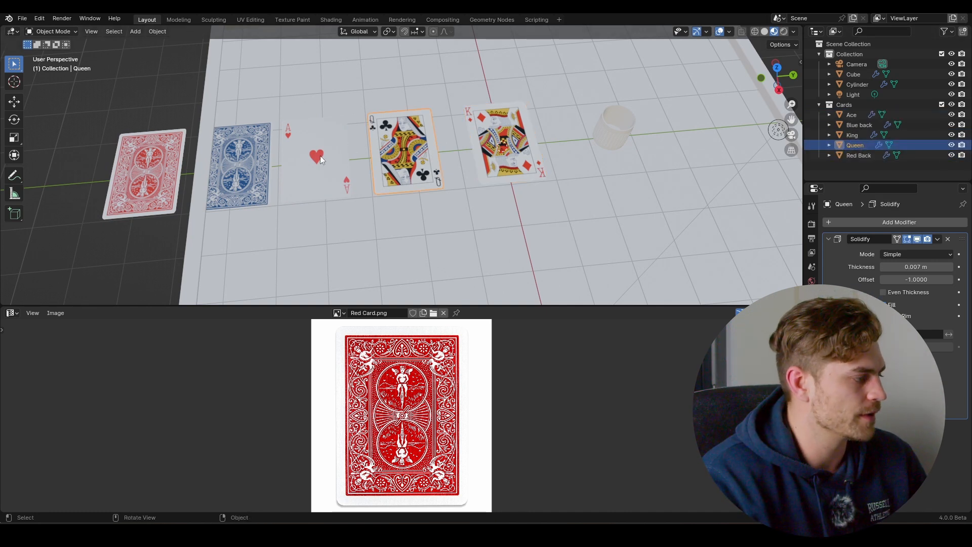
Select all five cards and move them together off the tray.
left_click(225, 162)
left_click(171, 171)
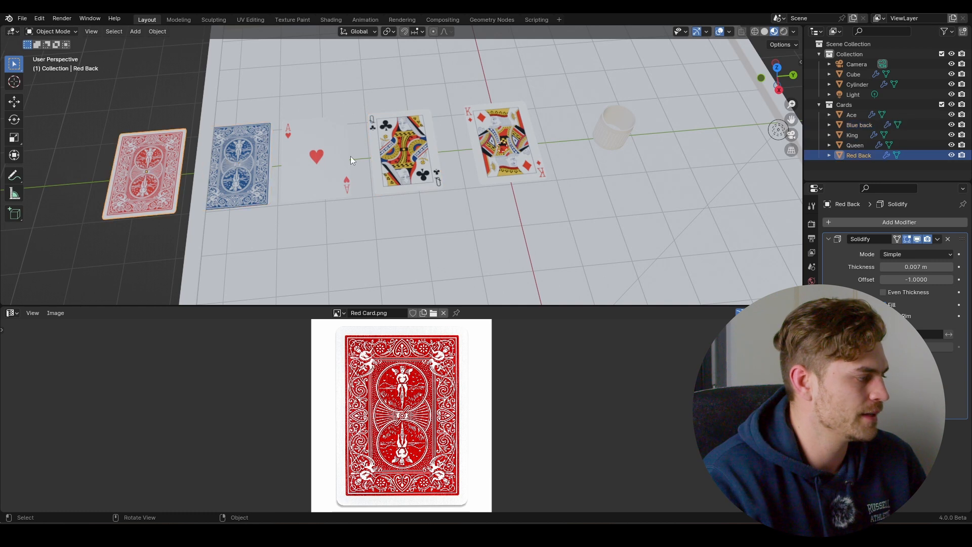
left_click(254, 167, "shift")
left_click(307, 162, "shift")
left_click(418, 151, "shift")
left_click(501, 148, "shift")
scroll(508, 149, "down", 2)
key("g")
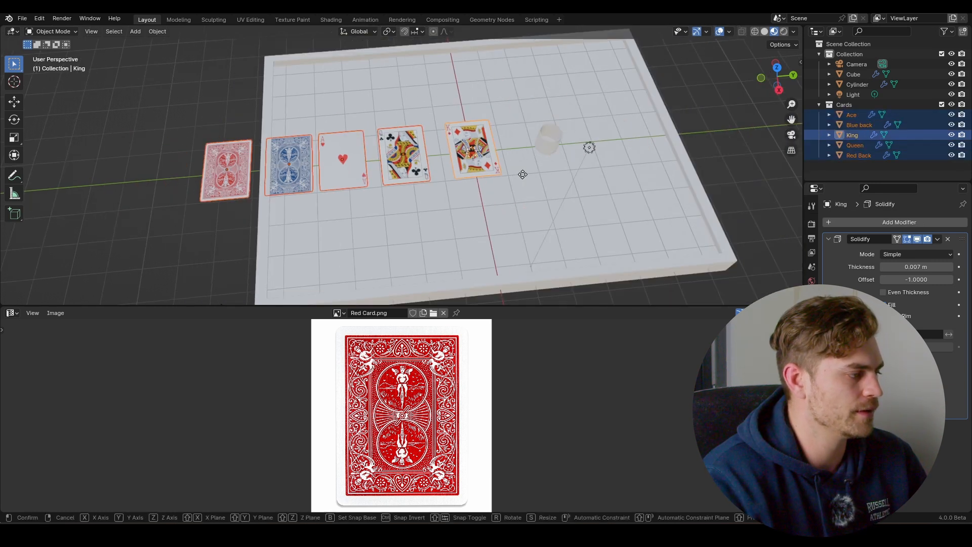
left_click(347, 182)
middle_click_drag(446, 129, 446, 186, "shift")
scroll(428, 154, "up", 3)
middle_click_drag(446, 186, 442, 173)
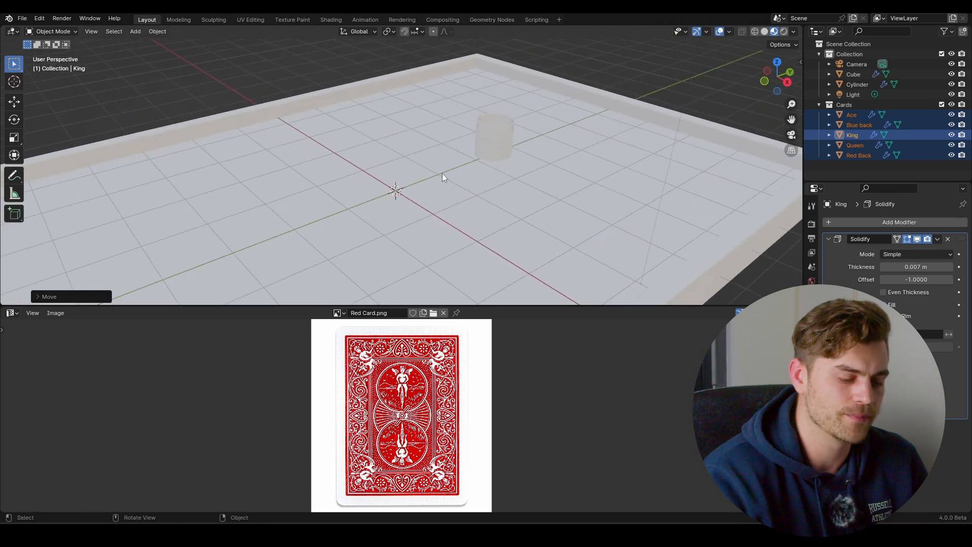
mouse_move(436, 177)
middle_mouse_down()
mouse_move(451, 186)
mouse_move(443, 192)
middle_mouse_up()
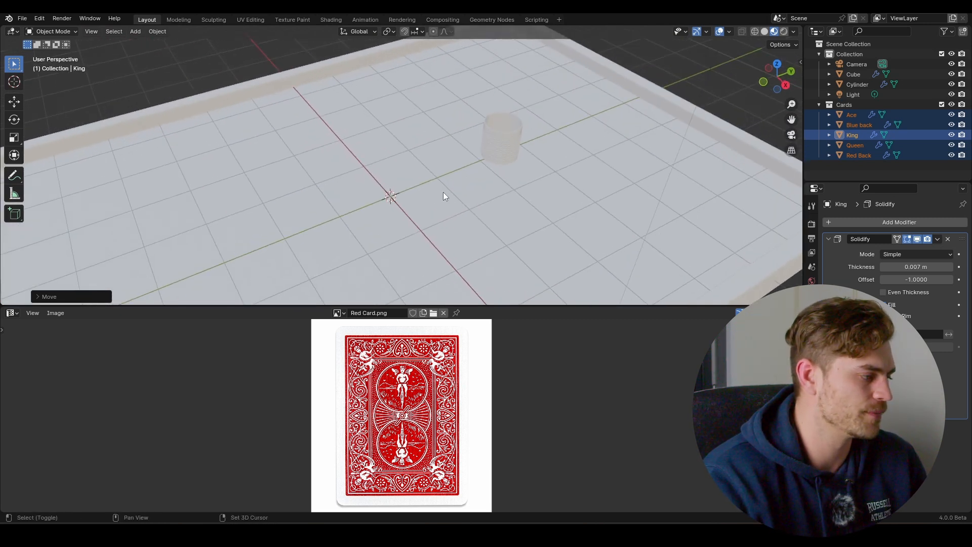
key("shift+a")
mouse_move(442, 193)
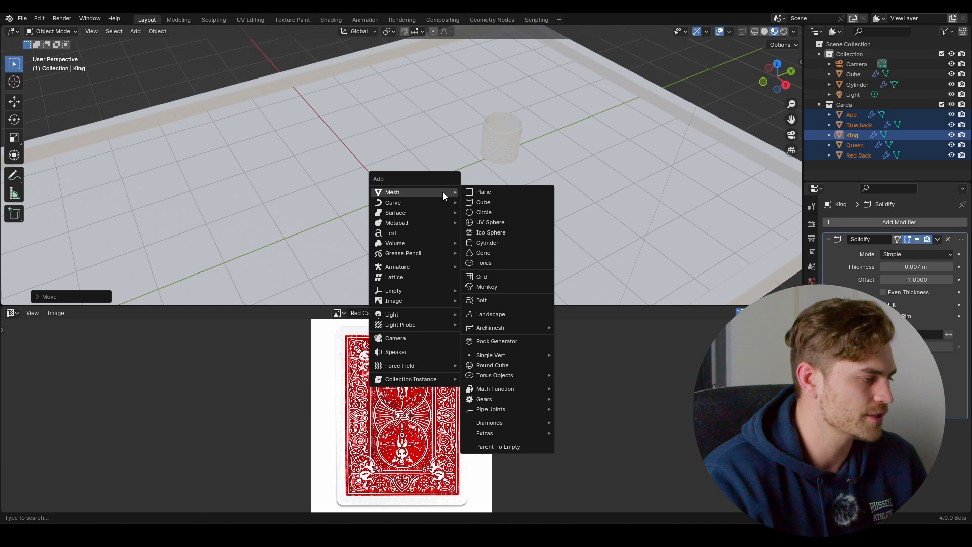
left_click(496, 248)
key("Delete")
Add a cylinder at the centre of the tray and raise it 1 m along Z so it rests on the surface.
key("shift+a")
mouse_move(460, 215)
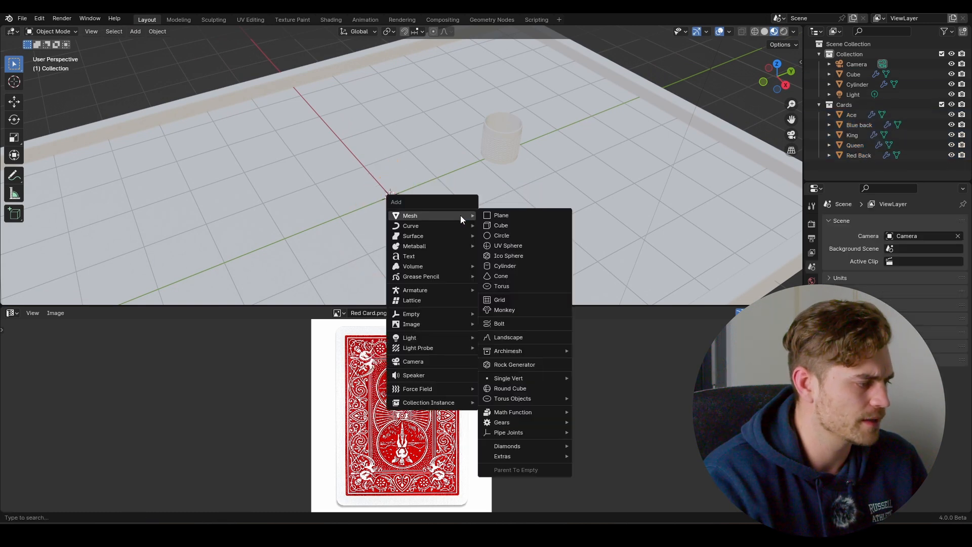
left_click(521, 267)
key("g")
key("z")
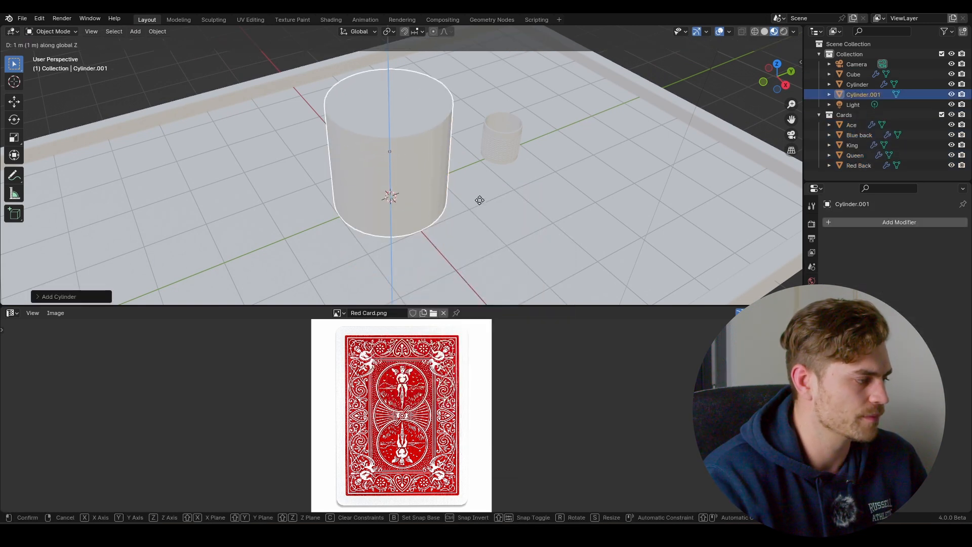
left_click(479, 200)
Set the transform pivot to the 3D Cursor and flatten the new cylinder to about 0.13 along Z.
left_click(390, 31)
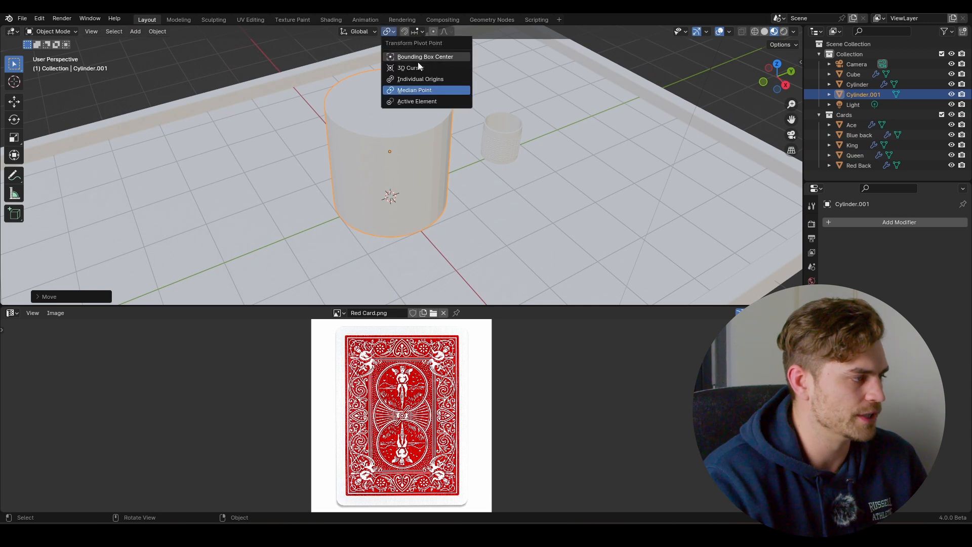
left_click(418, 61)
key("s")
key("z")
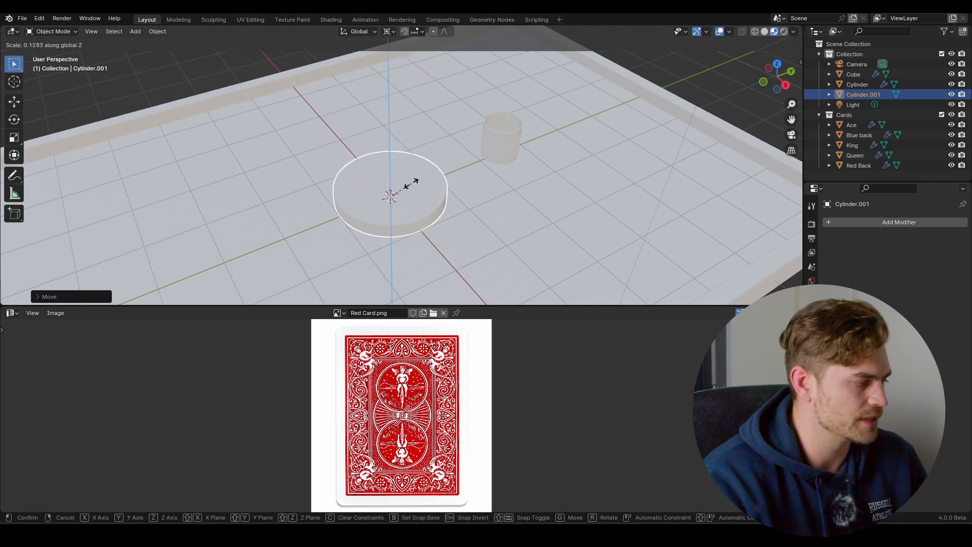
left_click(404, 190)
Scale the flattened disc uniformly to about 0.4 of its size to form a poker chip.
scroll(424, 193, "up", 4)
middle_click_drag(424, 193, 439, 166)
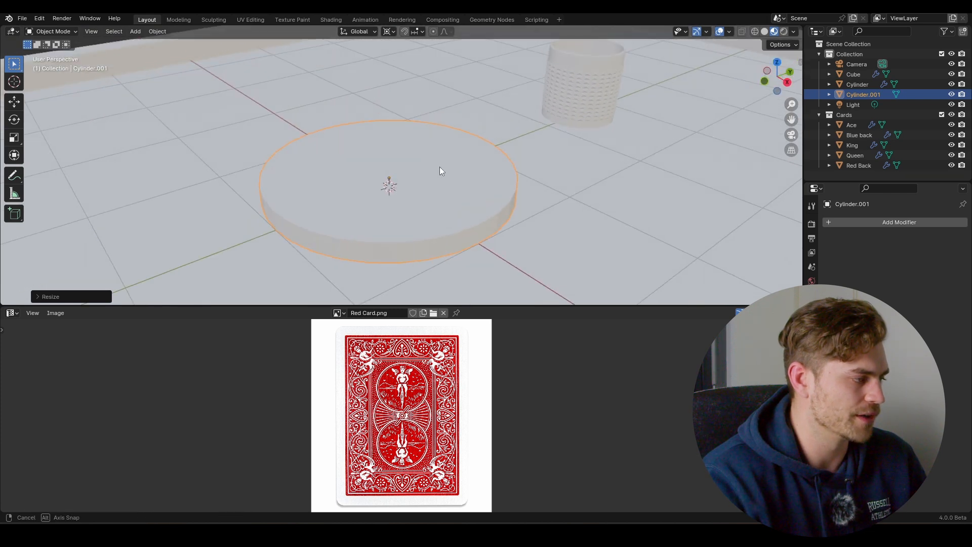
key("s")
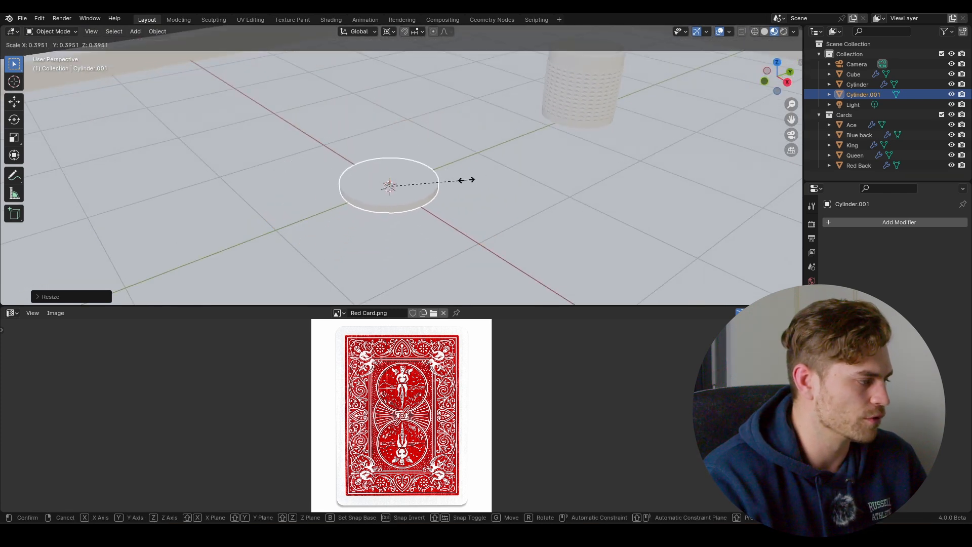
left_click(463, 181)
scroll(421, 194, "up", 6)
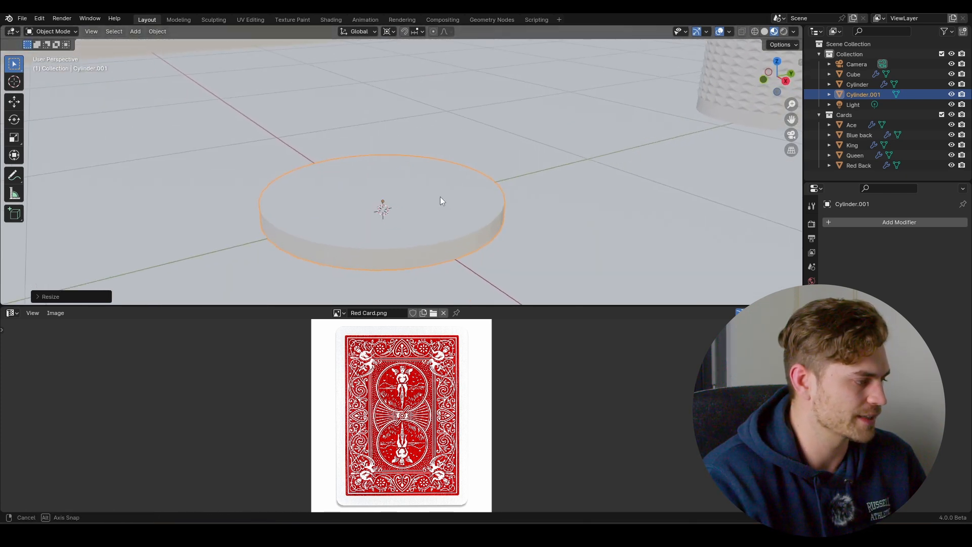
middle_click_drag(443, 196, 474, 162, "shift")
scroll(451, 168, "up", 1)
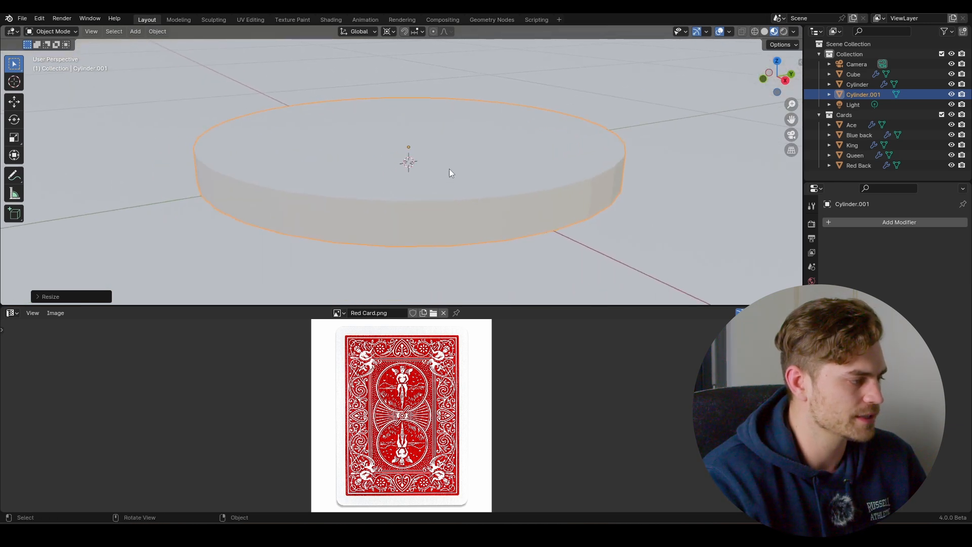
Select the ring of faces around the disc's rim and create a new material for the chip.
key("Tab")
left_click(422, 223)
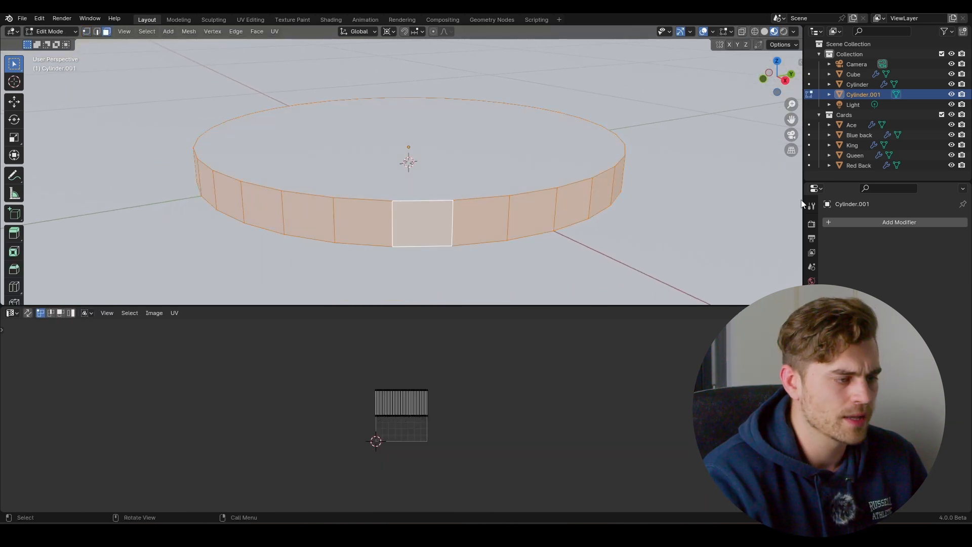
left_click(811, 281)
left_click(962, 222)
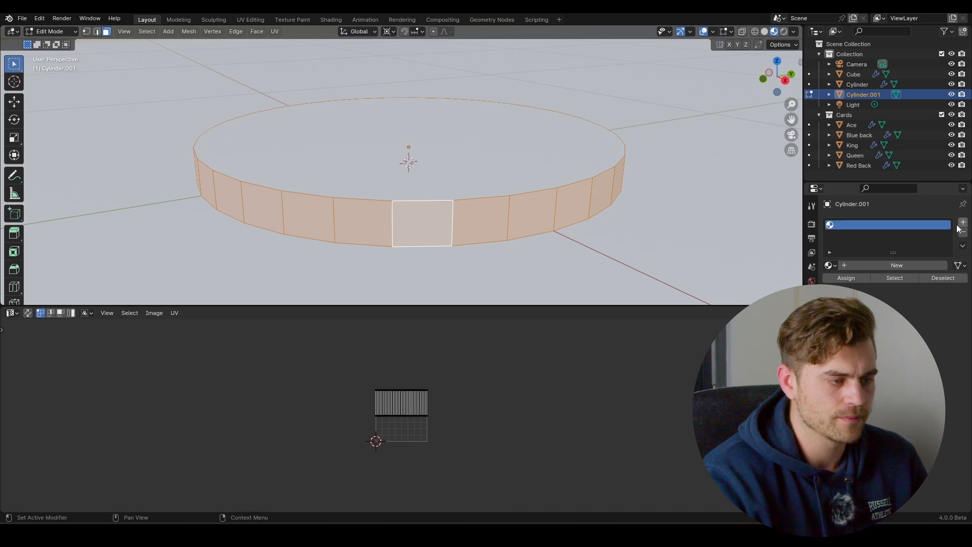
left_click(877, 265)
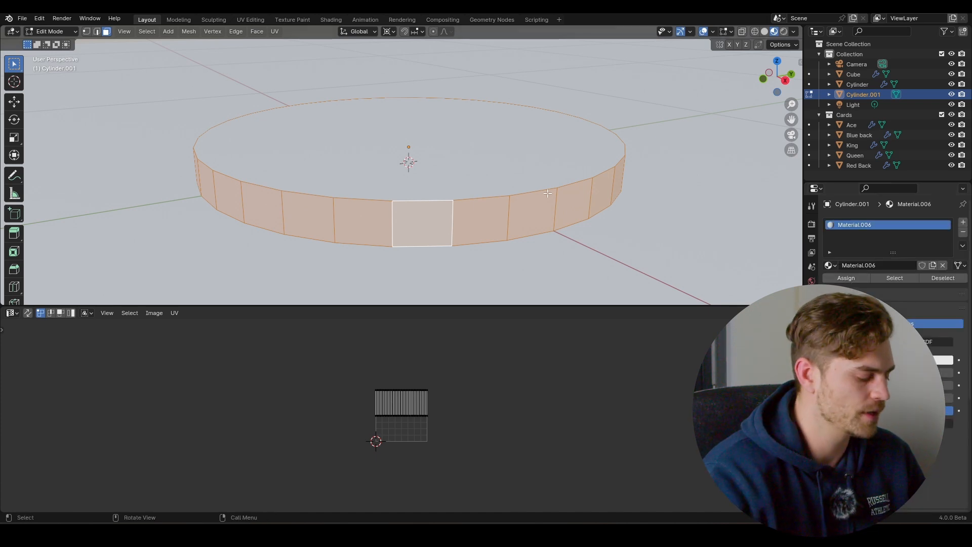
Invert the selection to the disc's top and bottom faces, create a second material and assign it to them.
key("ctrl+i")
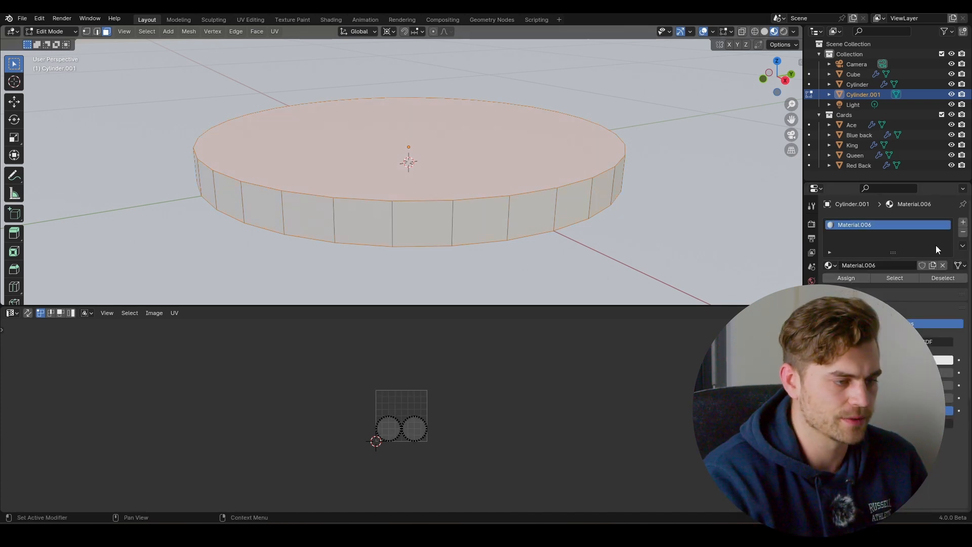
left_click(961, 222)
left_click(879, 286)
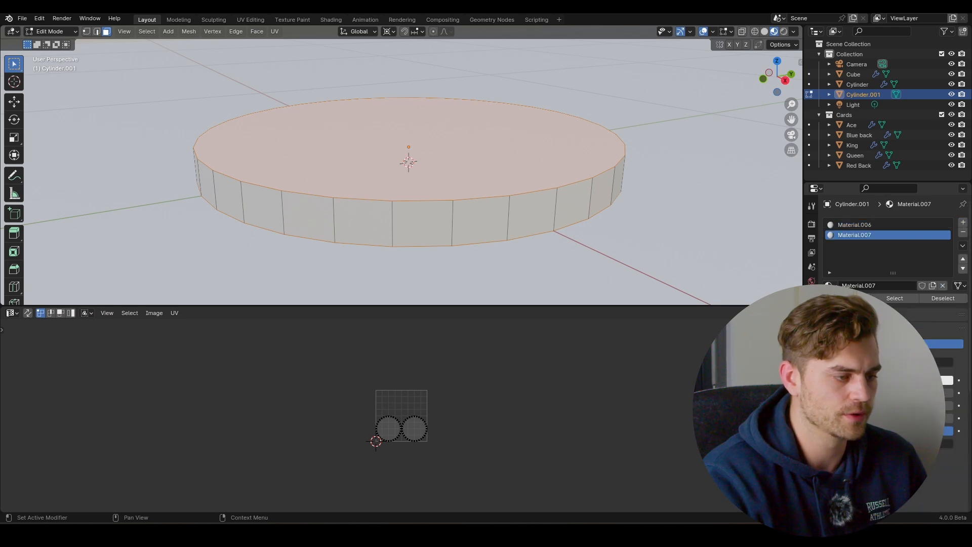
key("Tab")
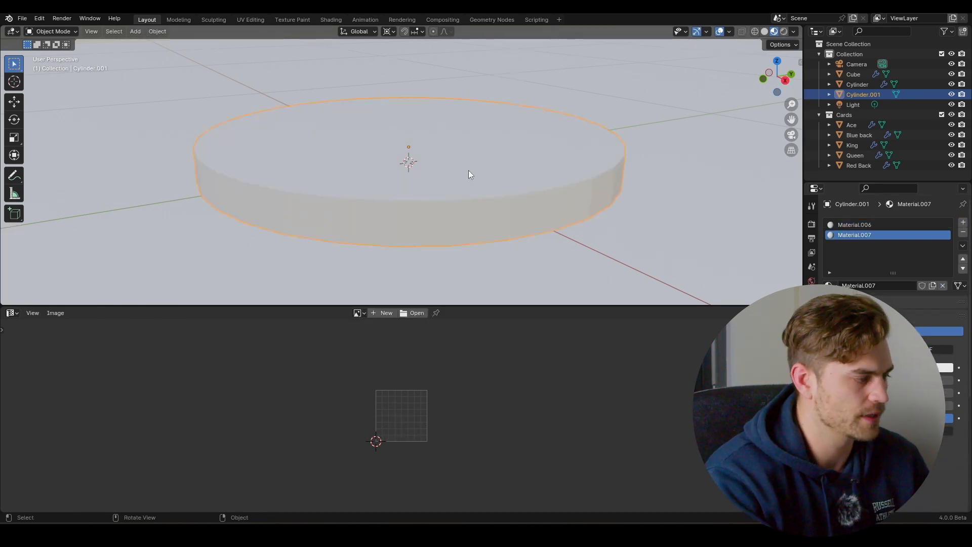
Add an Image Texture with Mapping and Texture Coordinate nodes to the second material's Principled BSDF in the Shader Editor.
key("KP_7")
scroll(468, 171, "down", 2)
middle_click_drag(469, 171, 361, 117, "shift")
scroll(361, 117, "down", 3)
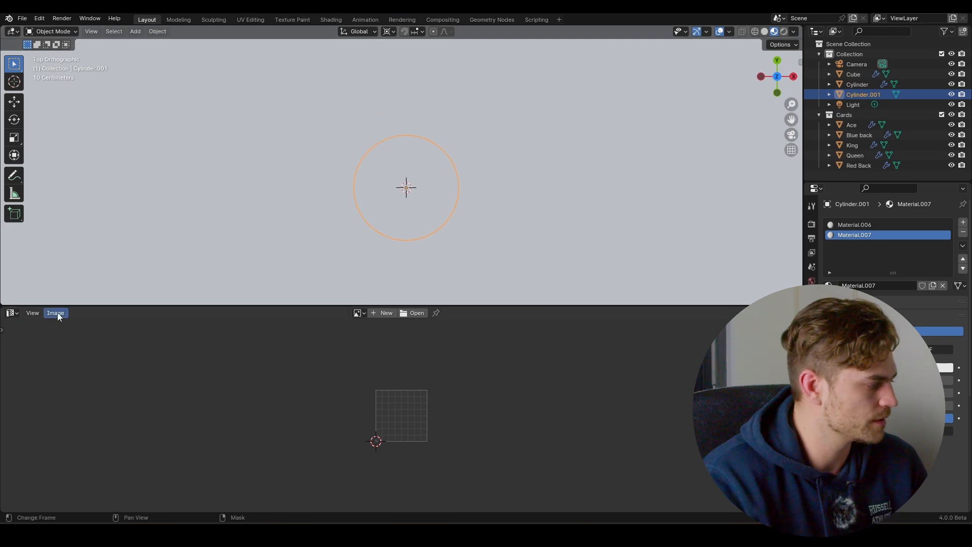
left_click(18, 314)
left_click(51, 407)
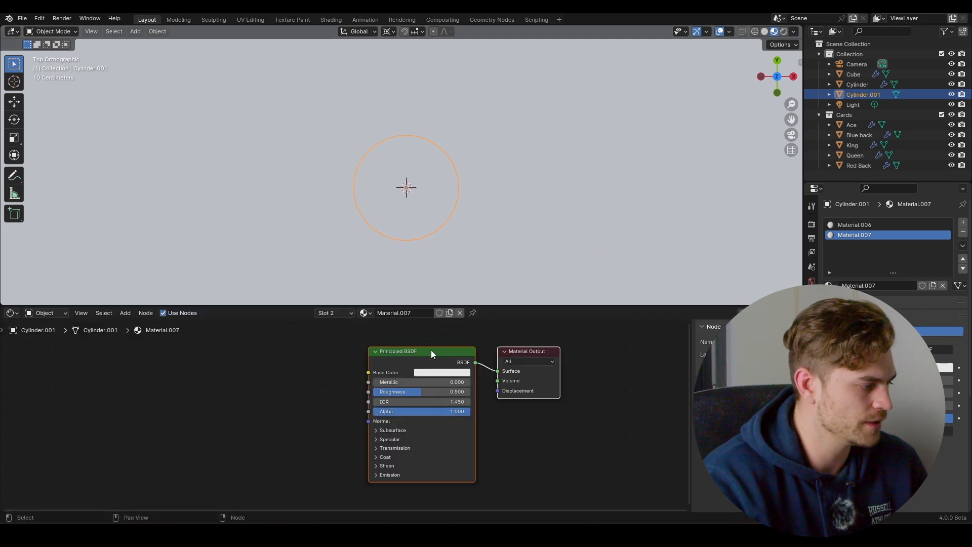
left_click(408, 357)
key("ctrl+t")
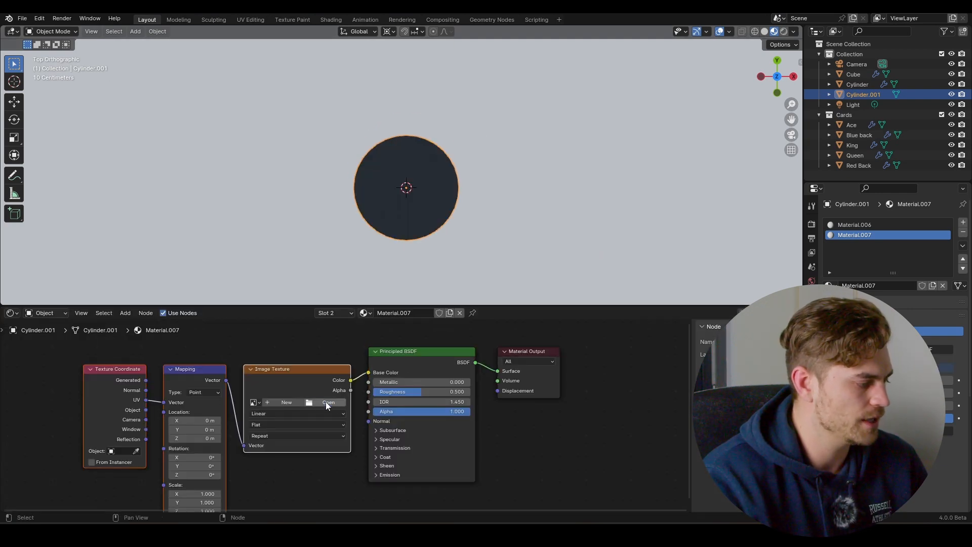
Load Red Pokerchip.jpg from the Downloads folder into the chip's image texture.
left_click(326, 402)
left_click(255, 268)
left_click(623, 148)
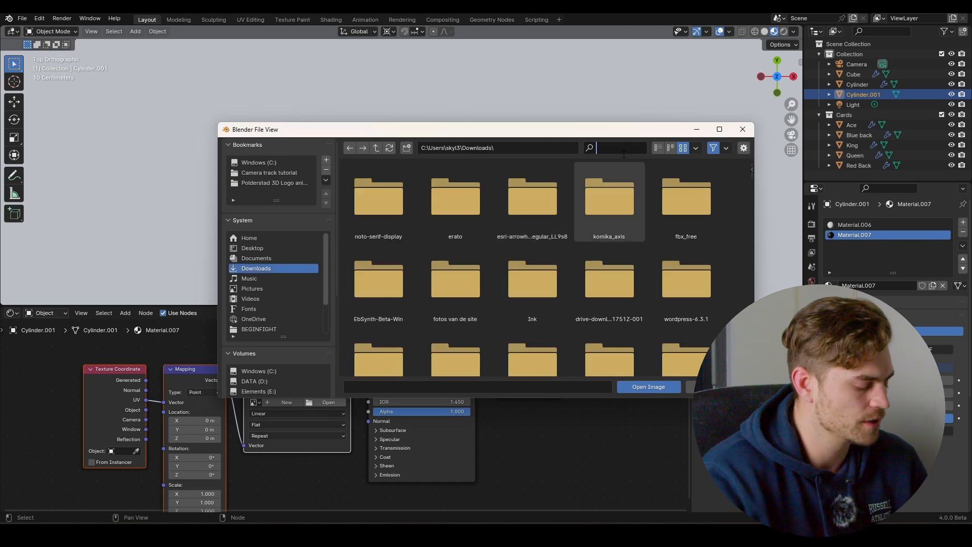
type("pokerch")
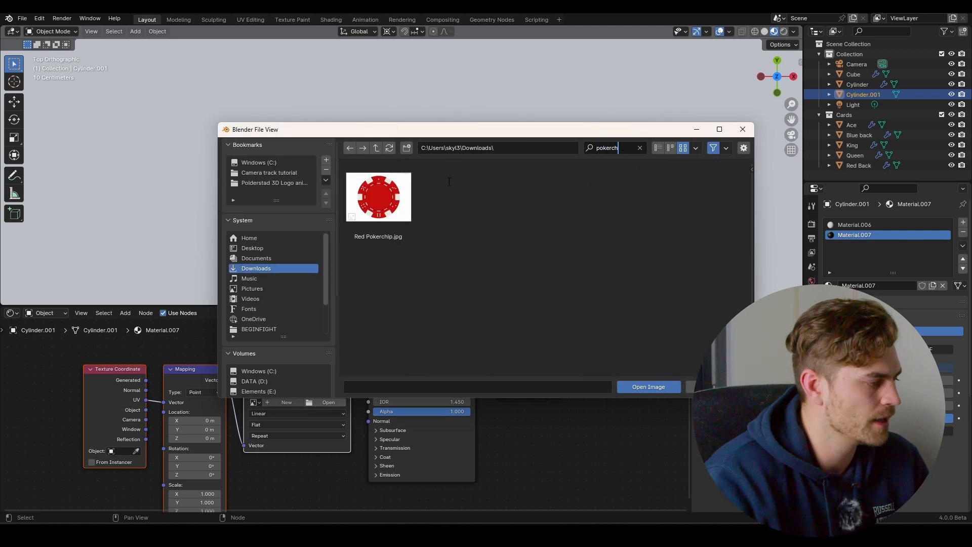
double_click(388, 198)
Unwrap the chip's top and bottom faces with Cube Projection.
key("Tab")
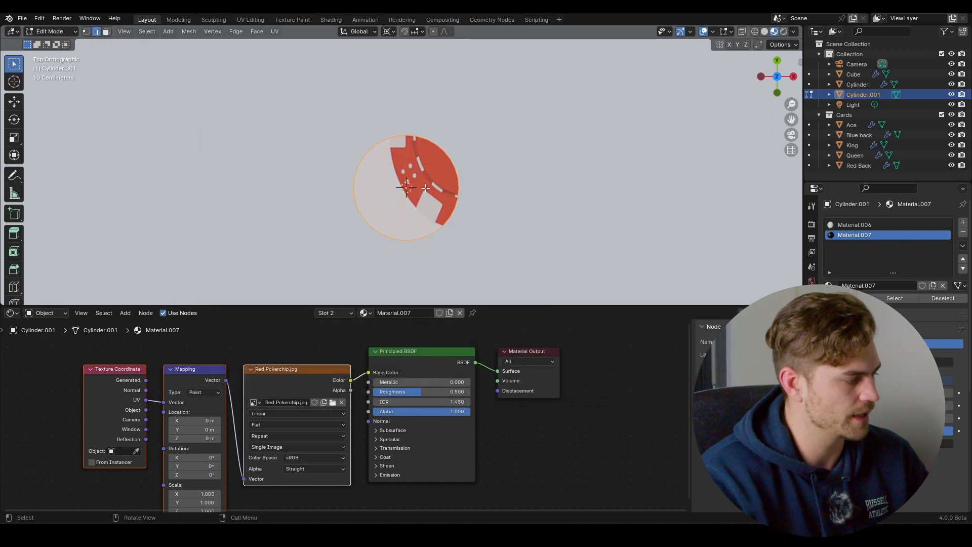
key("u")
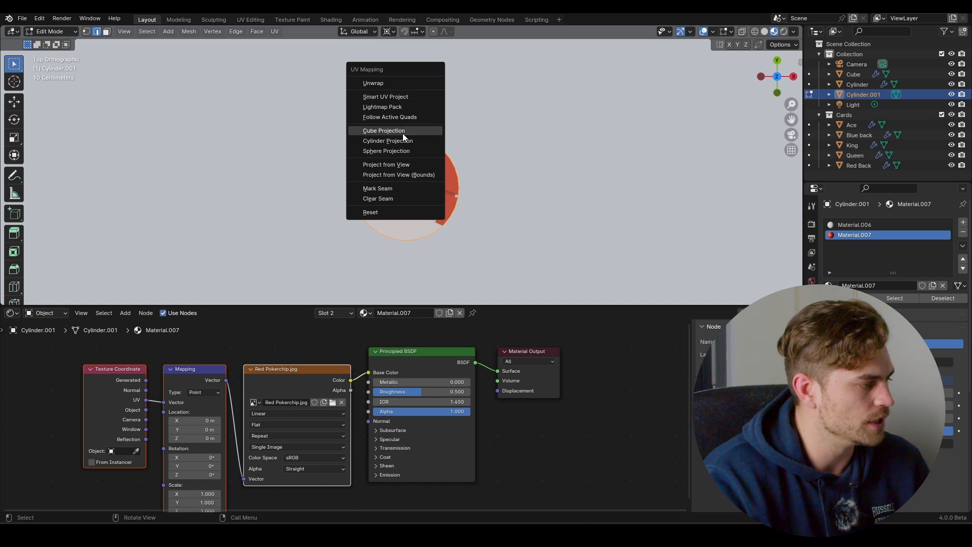
left_click(403, 132)
scroll(404, 198, "up", 3)
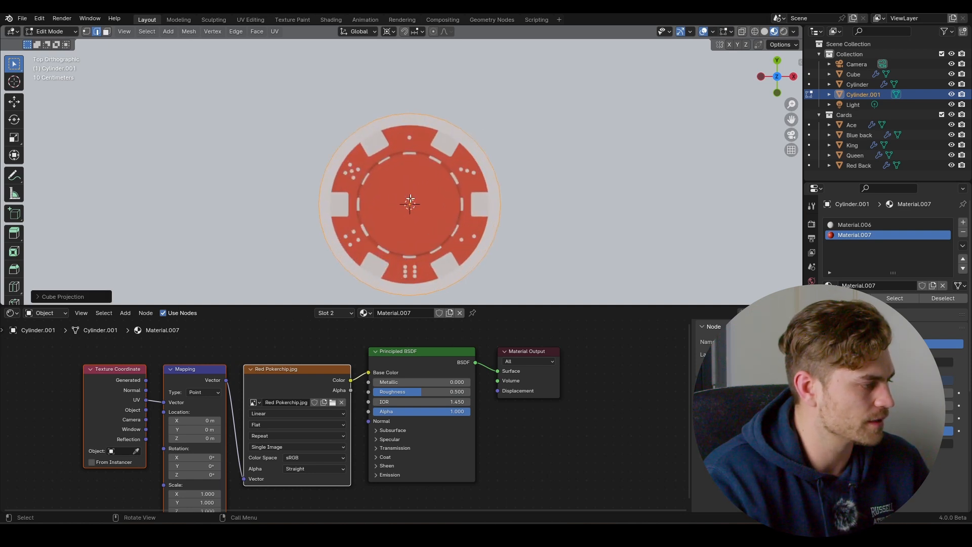
Select all of the chip's UVs in the UV Editor and scale them to about 0.9.
left_click(11, 313)
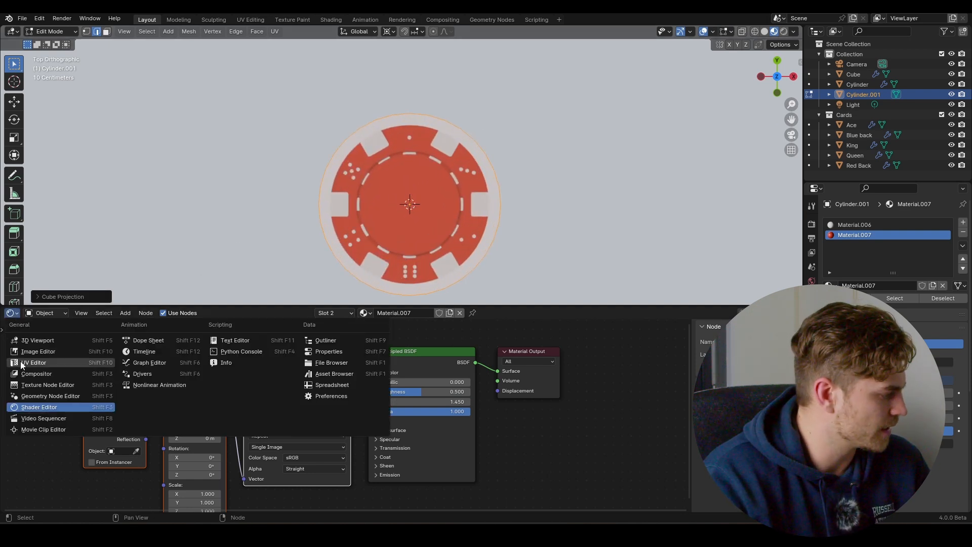
left_click(28, 363)
scroll(397, 392, "up", 4)
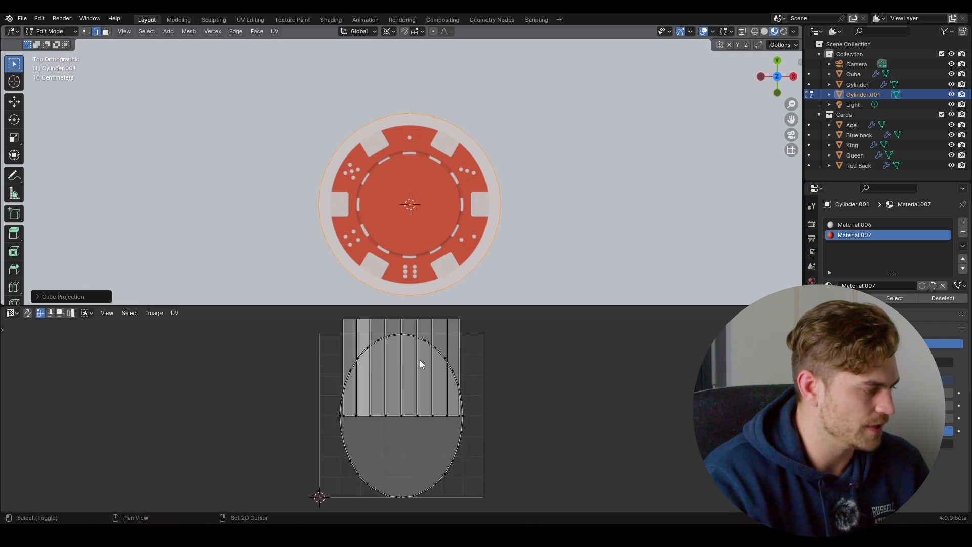
middle_click_drag(420, 359, 421, 344)
key("a")
key("s")
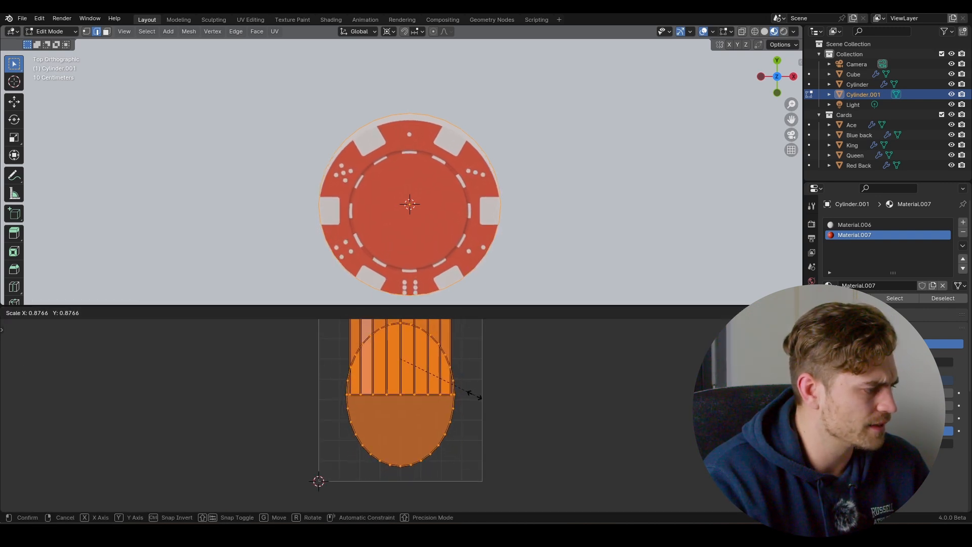
left_click(478, 397)
Centre the chip's UVs on the image and scale them to about 0.95 so the chip artwork fills the face.
key("g")
key("x")
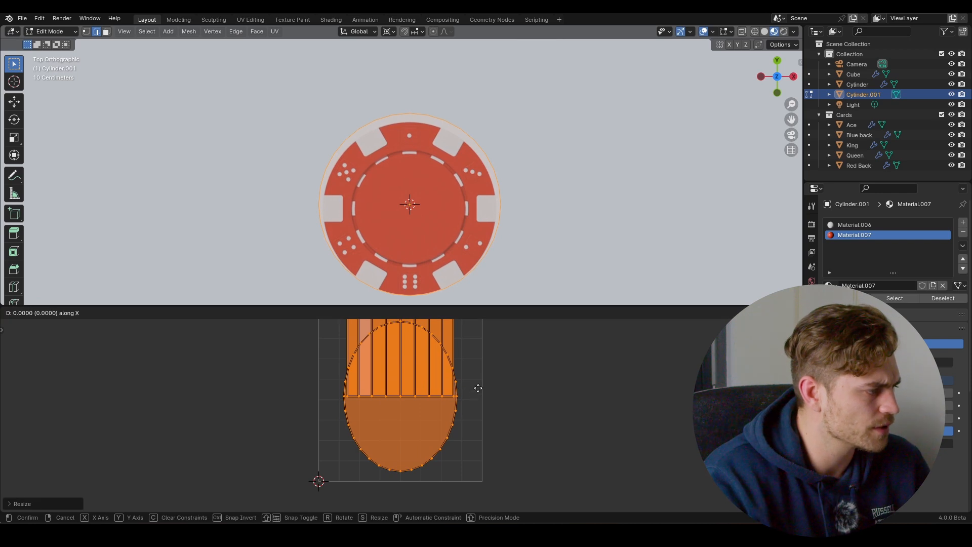
key("y")
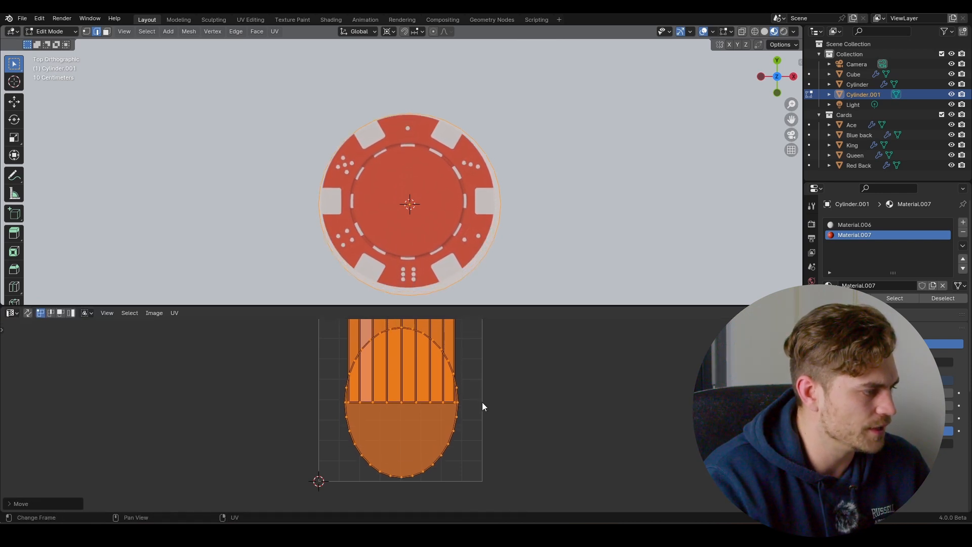
key("x")
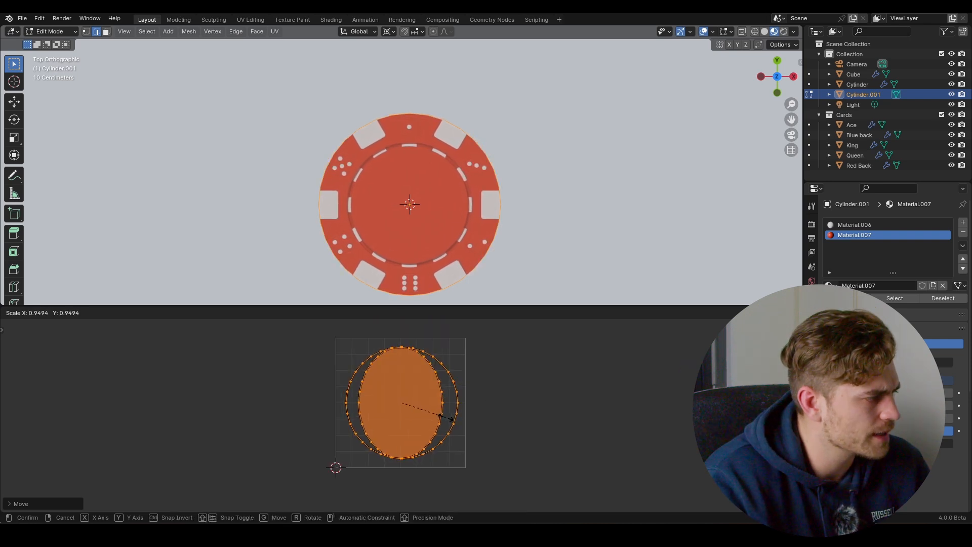
left_click(440, 414)
key("Tab")
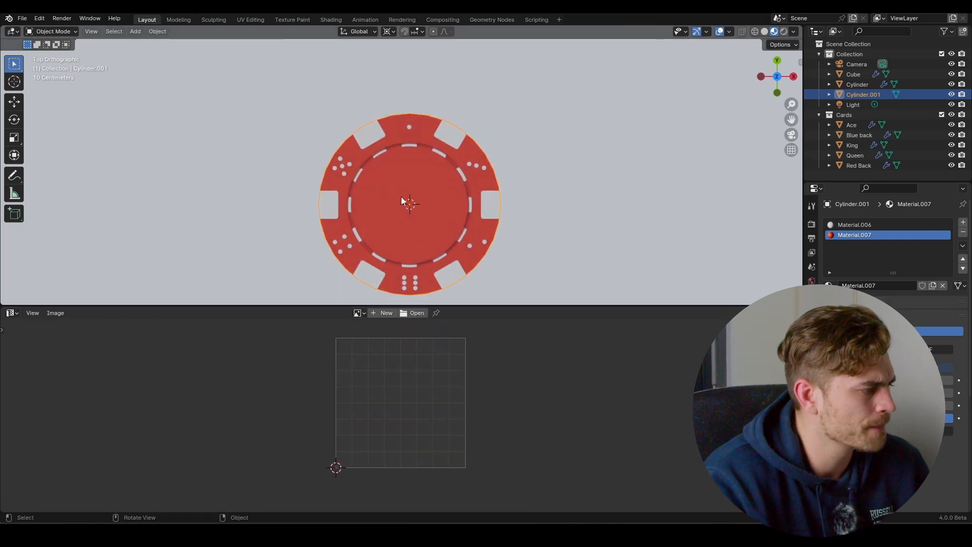
Raise the poker chip along Z above the tray surface.
middle_click_drag(400, 197, 362, 175)
key("g")
key("z")
left_click(372, 49)
middle_click_drag(379, 105, 415, 127)
In the Shader Editor, move the texture nodes away from the Principled BSDF to make room between them.
left_click(15, 313)
left_click(60, 400)
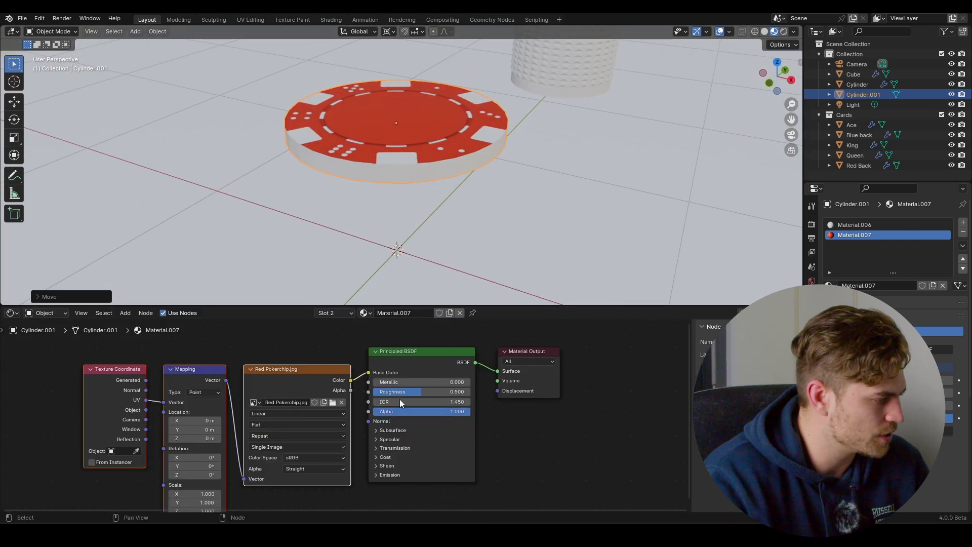
scroll(399, 399, "up", 2)
scroll(313, 370, "down", 2)
key("g")
left_click(148, 374)
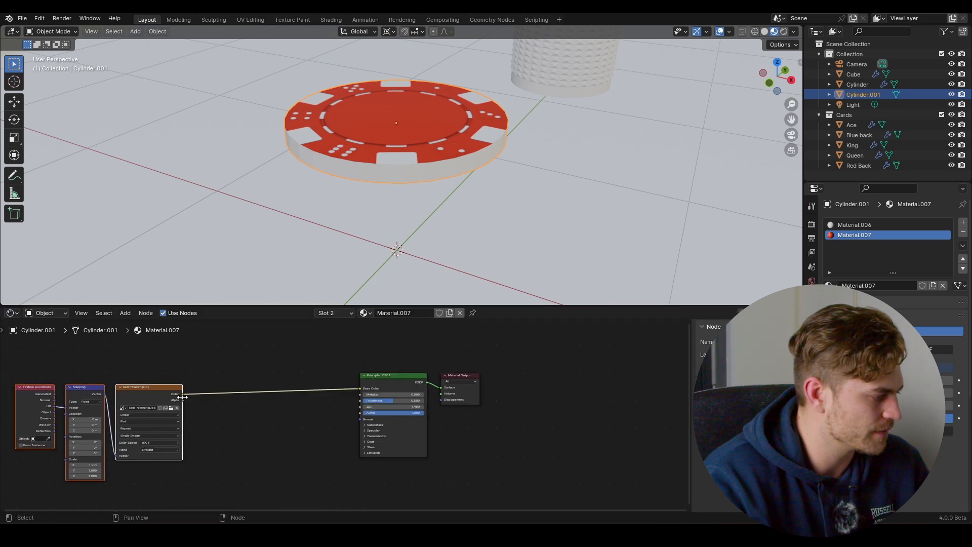
Insert a Hue/Saturation/Value node between the chip's image texture and Base Color, and set its Hue to 0.140.
key("shift+a")
mouse_move(240, 389)
type("hue")
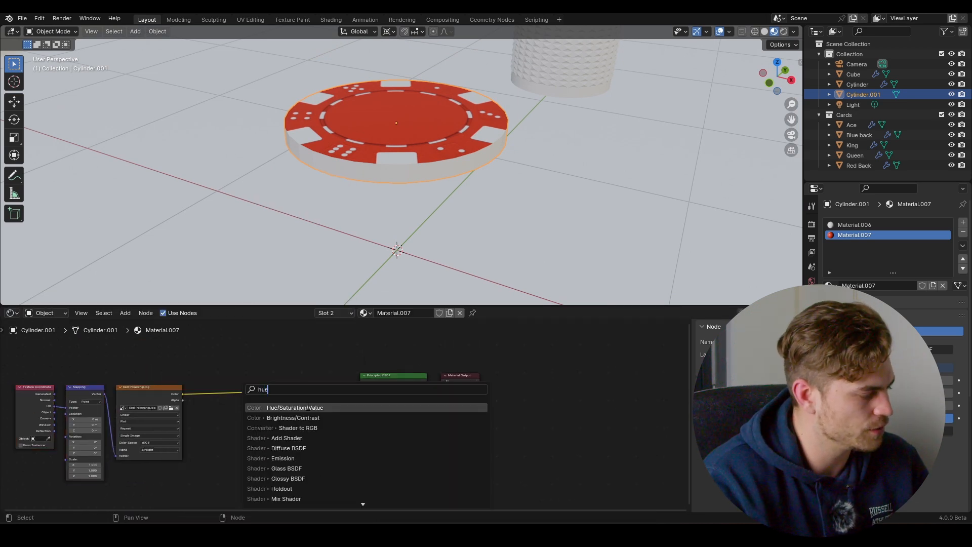
key("Return")
left_click(262, 378)
scroll(293, 392, "up", 2)
scroll(293, 396, "up", 3)
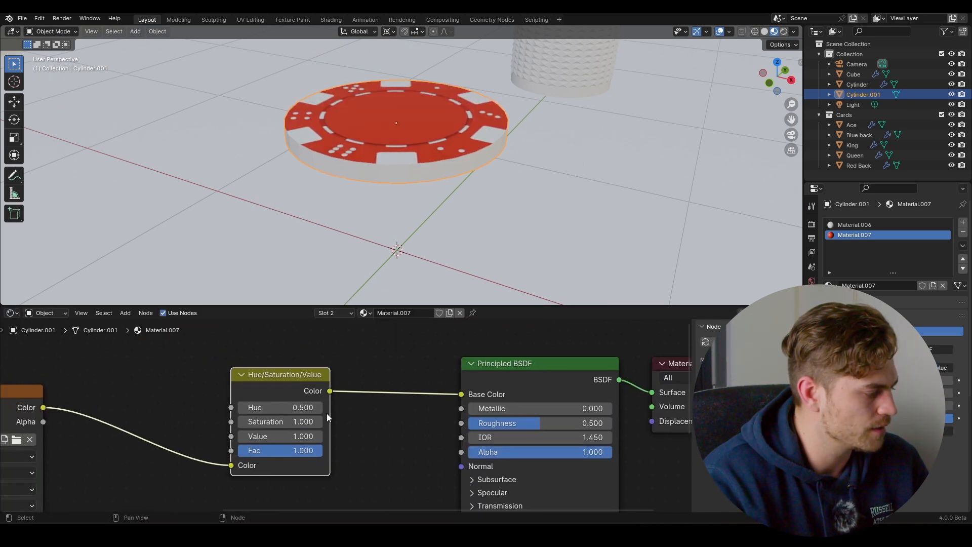
left_click_drag(291, 408, 357, 407)
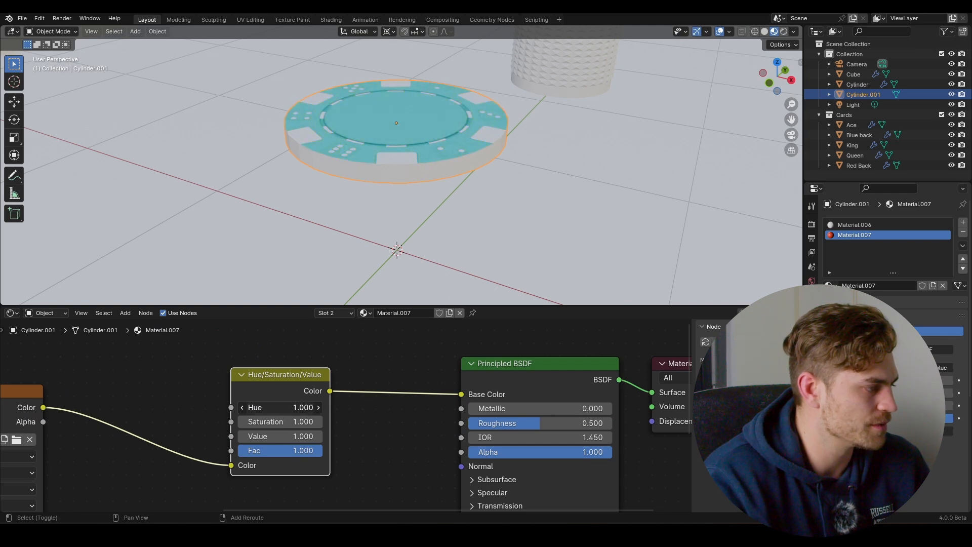
mouse_move(296, 408)
left_mouse_down()
mouse_move(209, 407)
mouse_move(318, 407)
mouse_move(258, 408)
mouse_move(295, 409)
left_mouse_up()
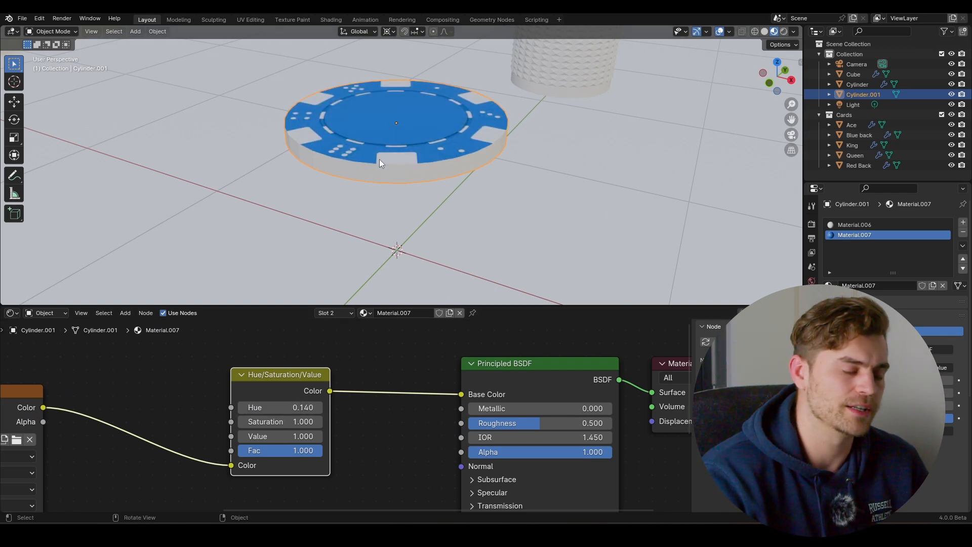
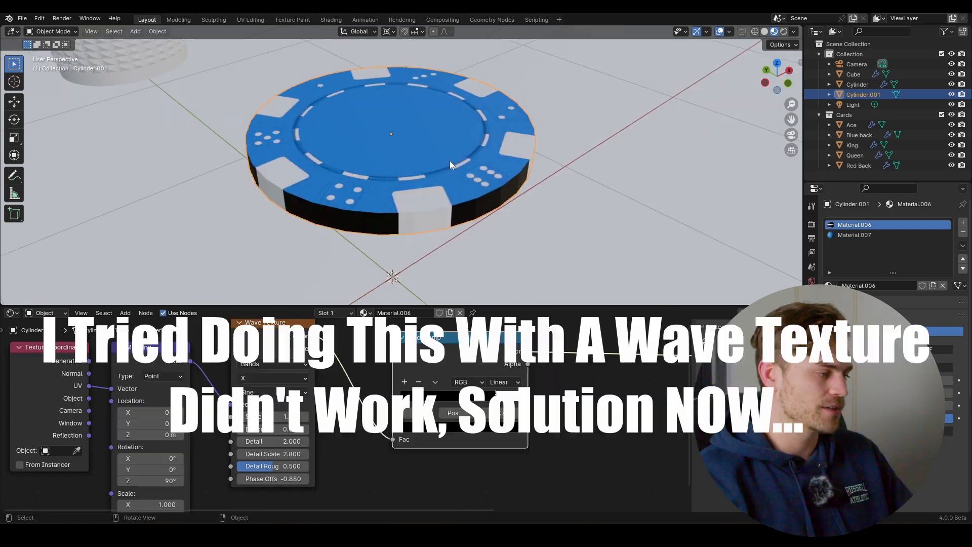
Add a new material in a third slot of the poker chip and assign it to the rim faces in Edit Mode.
mouse_move(448, 229)
middle_mouse_down()
mouse_move(418, 204)
mouse_move(461, 243)
middle_mouse_up()
left_click(963, 222)
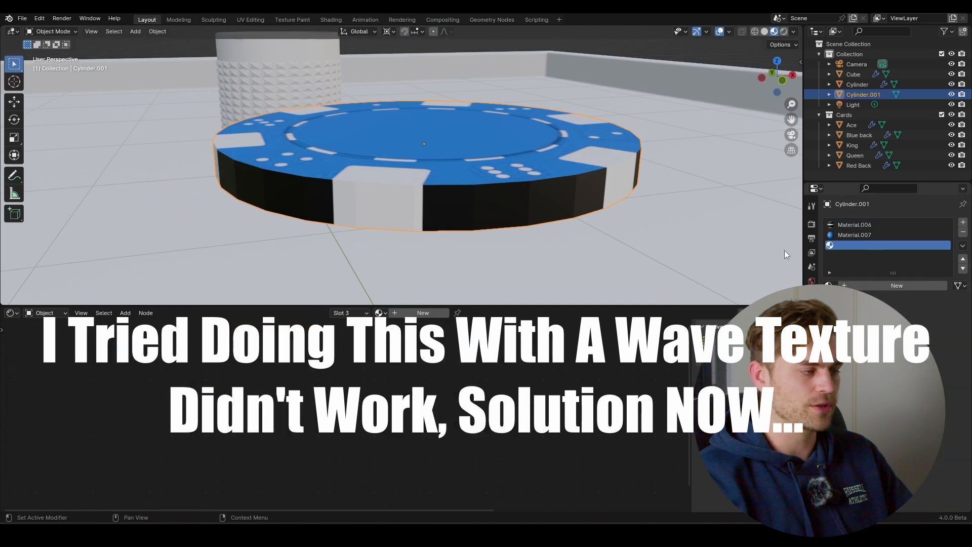
key("Tab")
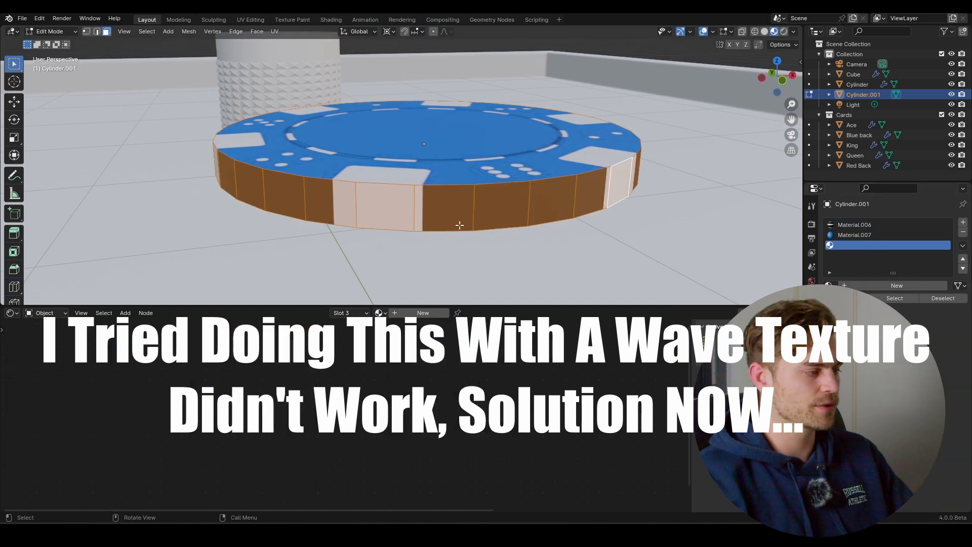
left_click(883, 286)
Loop-cut the chip's rim in line with both edges of the front white mark and select the rim faces between the cuts.
scroll(433, 205, "up", 3)
middle_click_drag(424, 204, 399, 209)
key("ctrl+r")
left_click(298, 205)
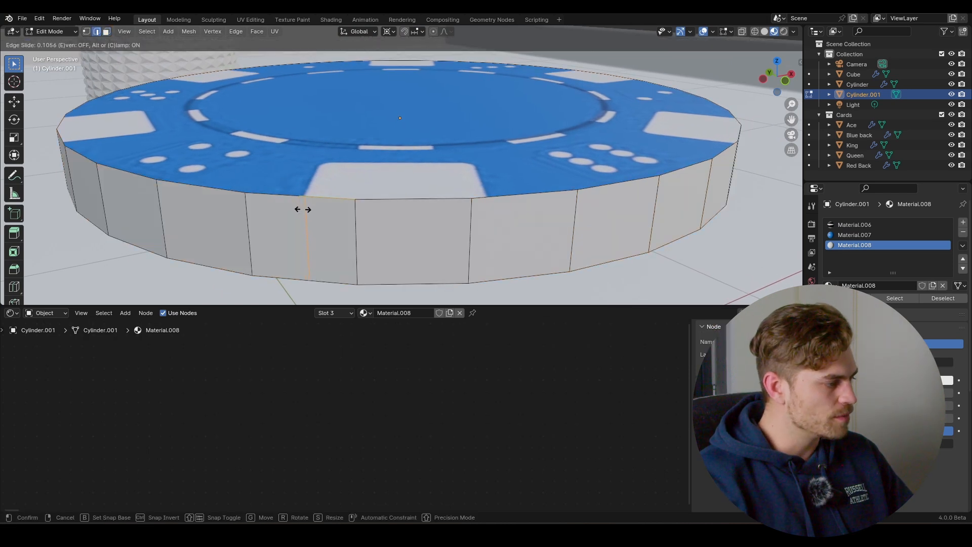
left_click(302, 209)
left_click(492, 208)
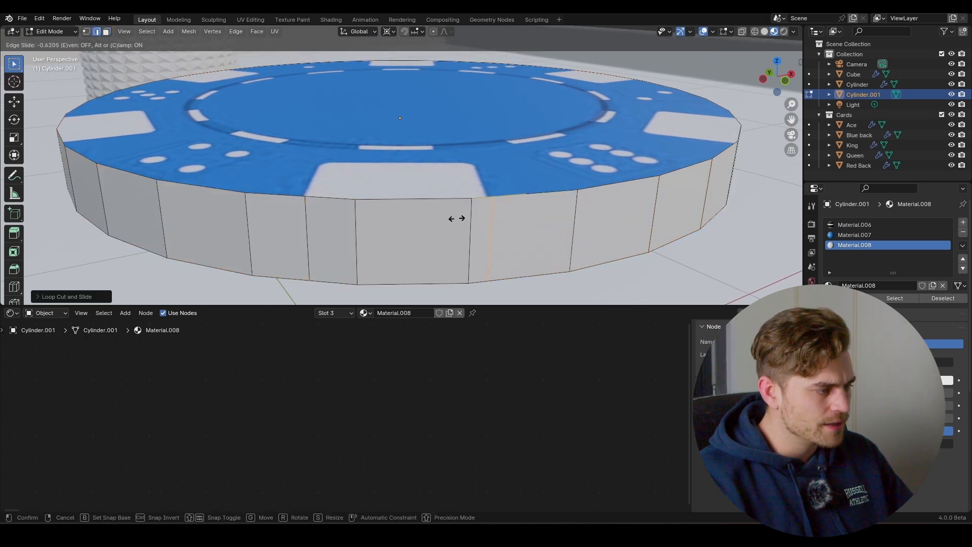
left_click(456, 218)
key("3")
left_click(327, 219, "ctrl")
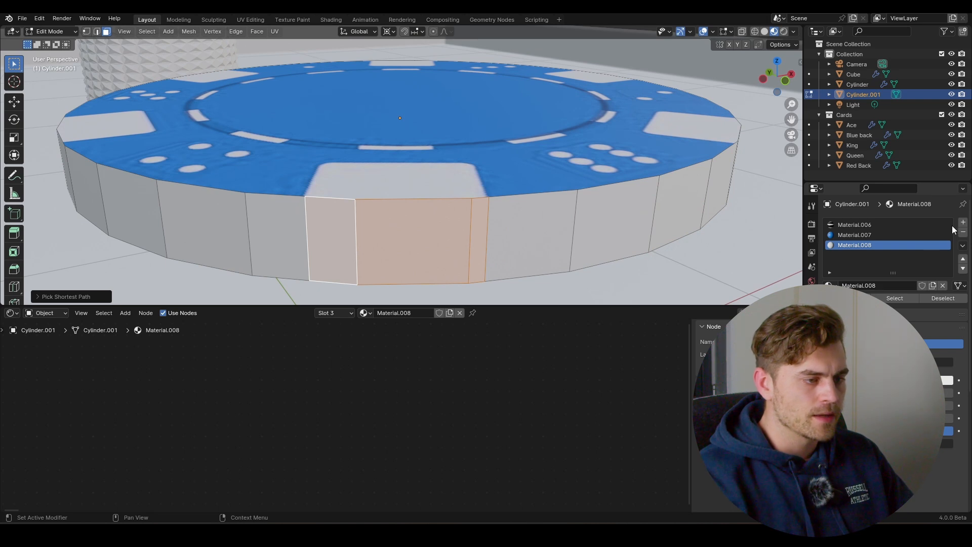
Add two vertical loop cuts to the rim, lined up with the edges of the second white mark.
middle_click_drag(640, 203, 542, 211)
left_click(523, 196)
right_click(514, 202)
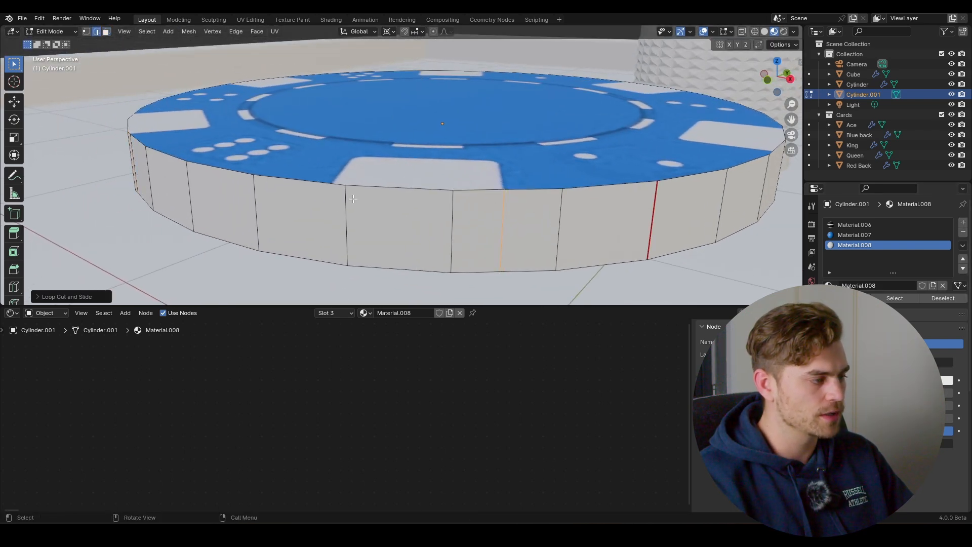
left_click(325, 184)
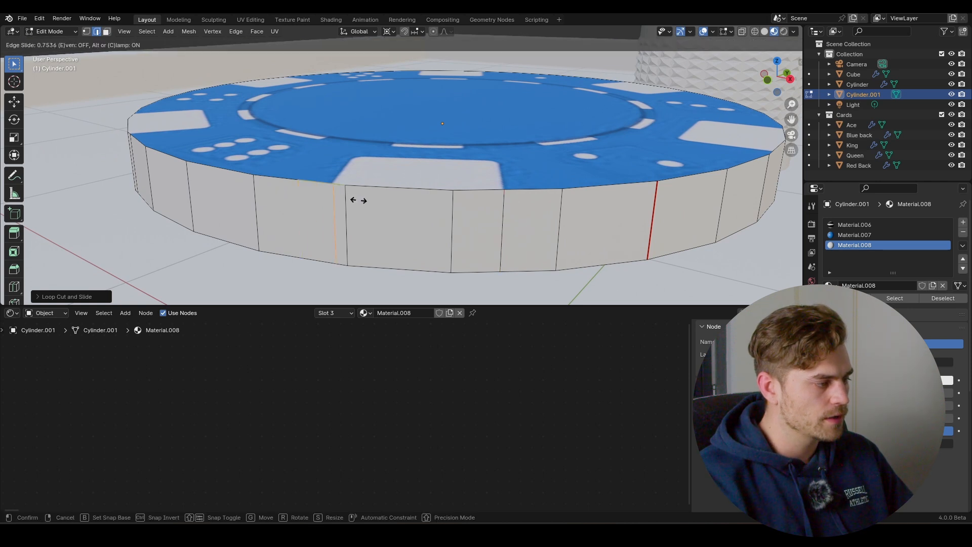
left_click(357, 200)
Add two vertical loop cuts to the rim, lined up with the edges of the third white mark.
middle_click_drag(641, 217, 583, 216)
left_click(480, 208)
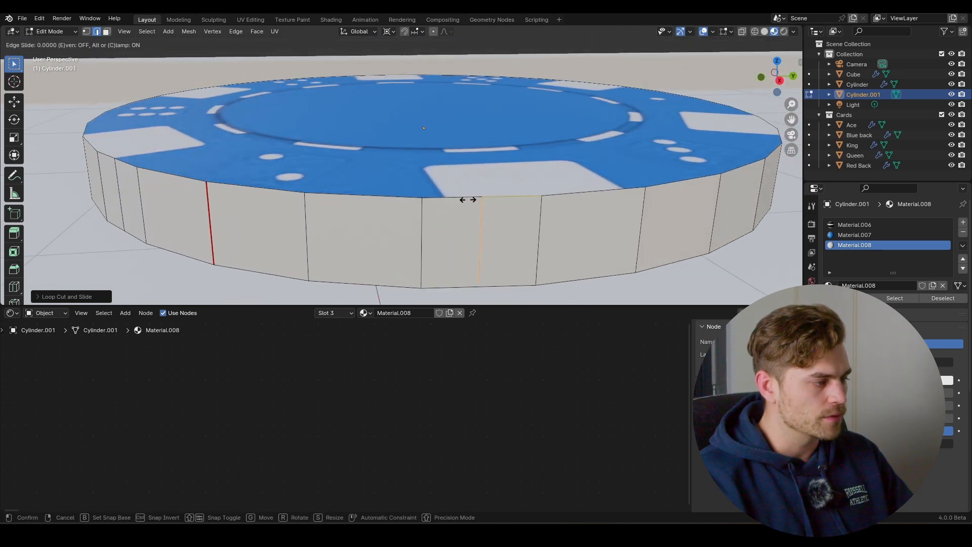
left_click(431, 217)
middle_click_drag(499, 205, 472, 216)
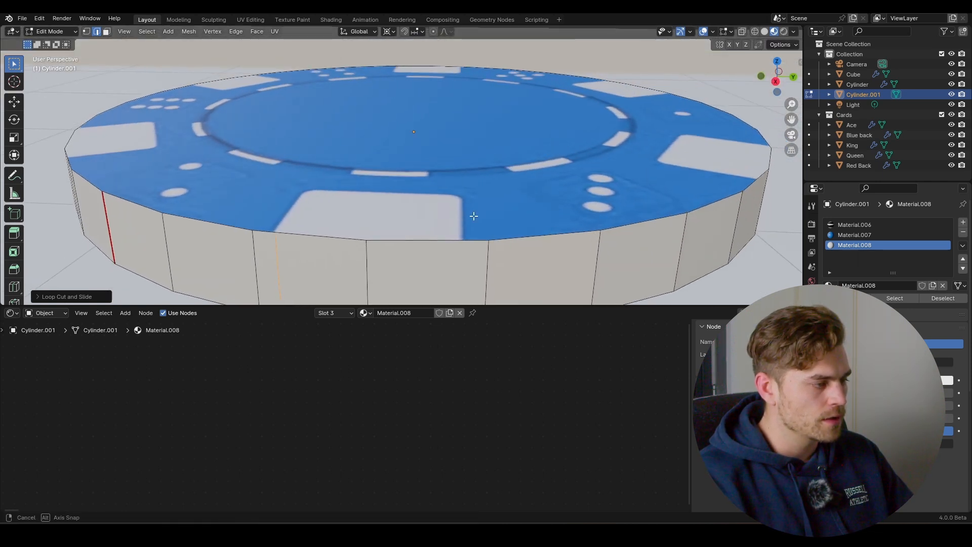
key("ctrl+r")
left_click(467, 254)
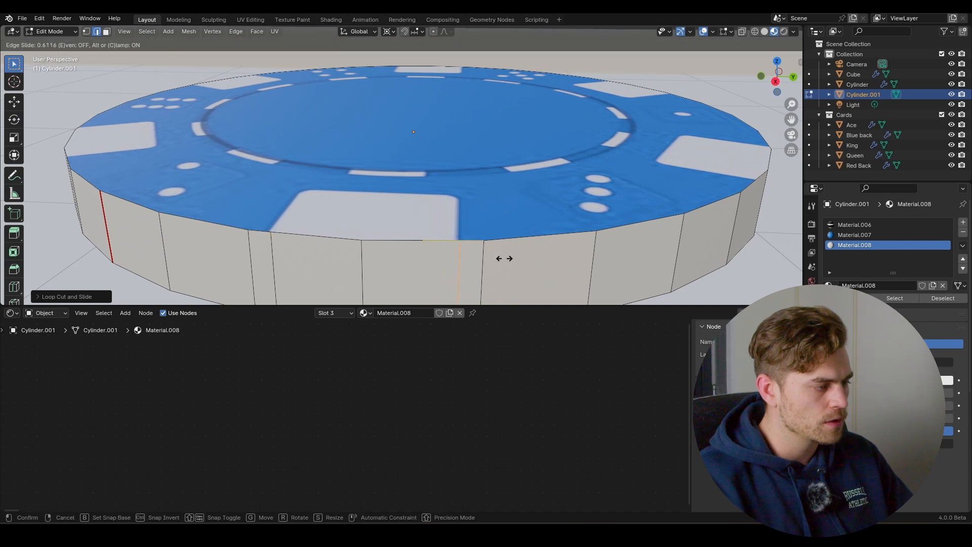
left_click(504, 258)
Add vertical loop cuts to the rim, lined up with the edges of the fourth white mark.
middle_click_drag(503, 258, 487, 231)
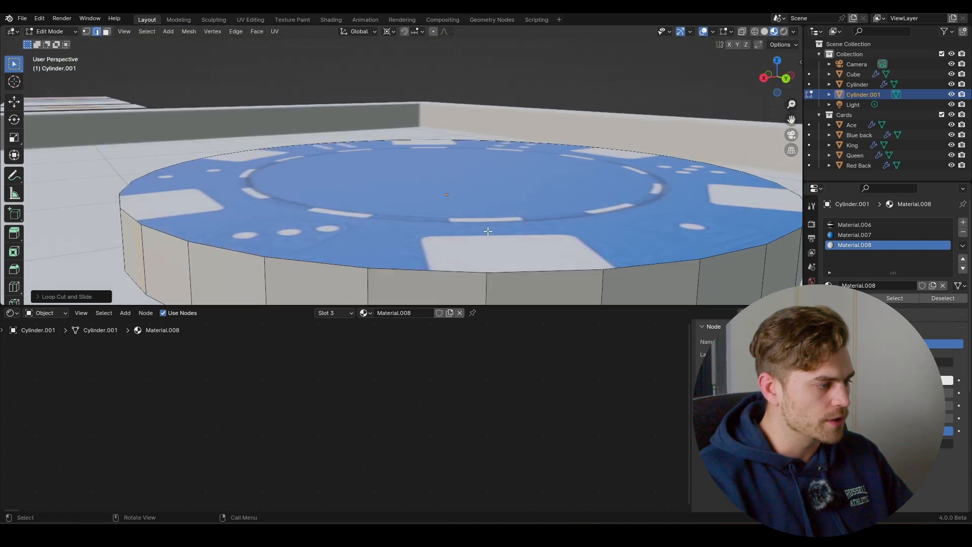
middle_click_drag(440, 284, 449, 260)
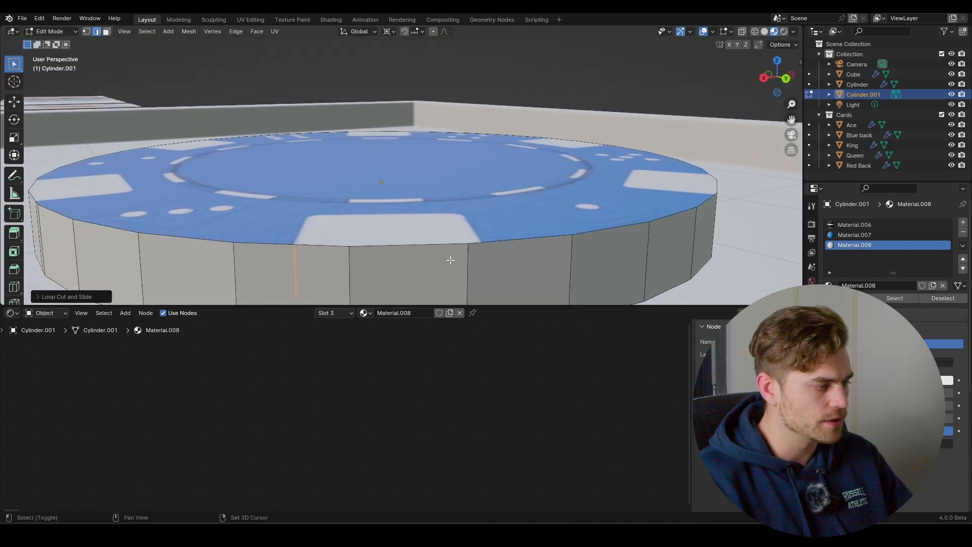
left_click(483, 242)
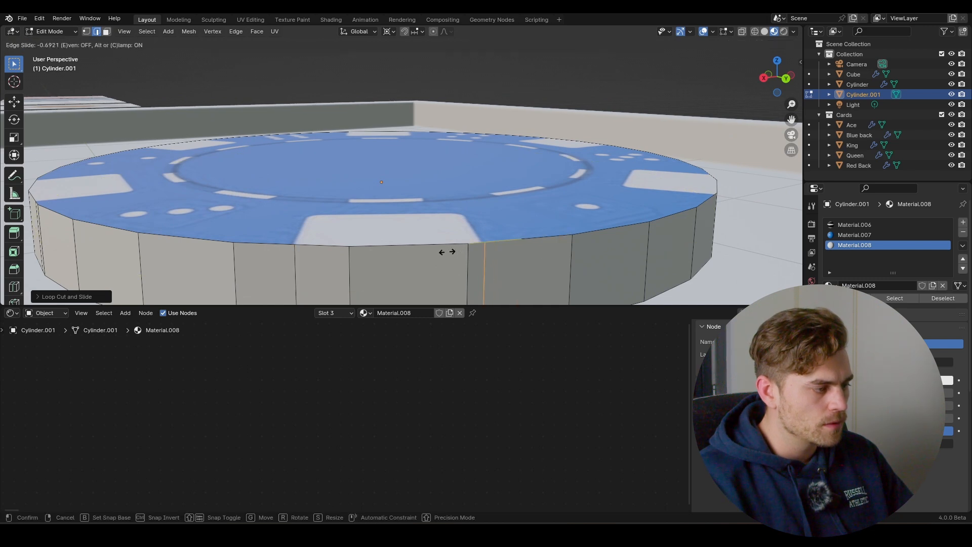
left_click(445, 250)
middle_click_drag(445, 250, 387, 243)
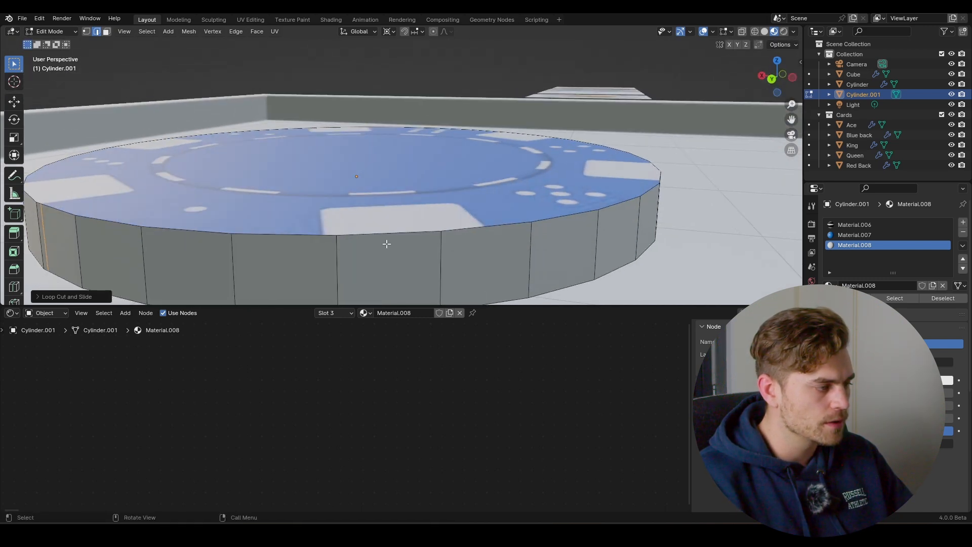
key("ctrl+r")
left_click(328, 245)
right_click(329, 237)
key("ctrl+z")
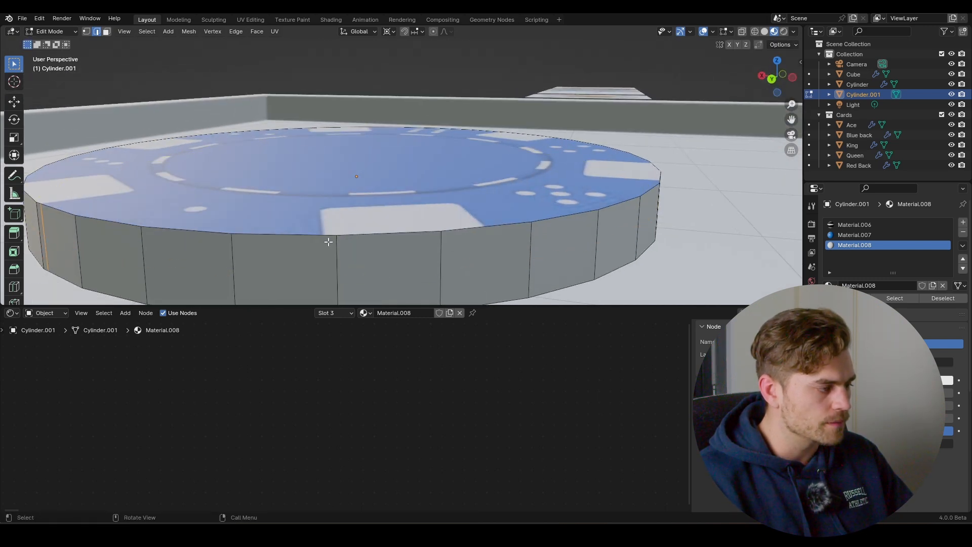
Add a vertical loop cut to the rim and slide it in line with one edge of the fifth white mark.
key("ctrl+r")
left_click(329, 242)
left_click(368, 246)
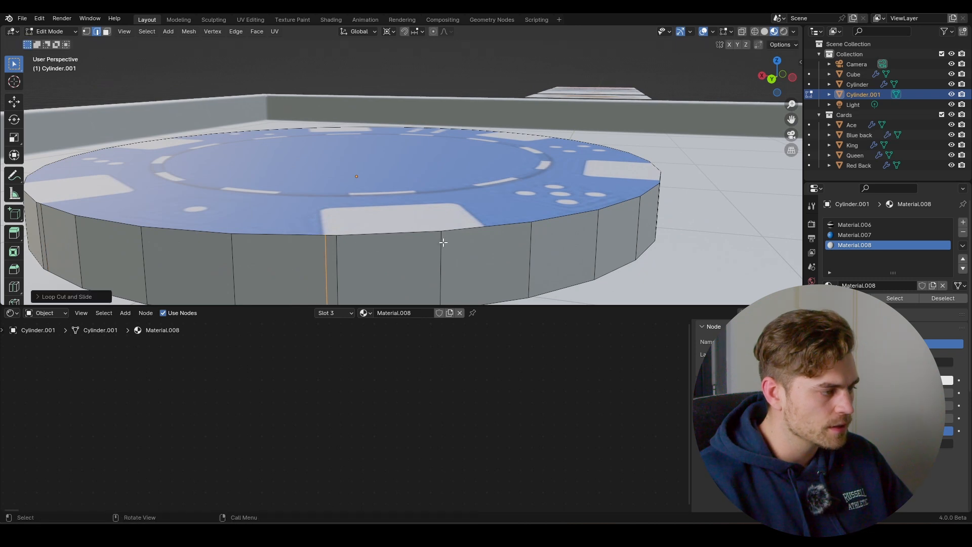
Slide the rim edge loop in line with one edge of the sixth white mark and add a loop cut at its other edge.
middle_click_drag(479, 229, 358, 254)
key("g")
key("g")
left_click(364, 248)
key("ctrl+r")
left_click(397, 256)
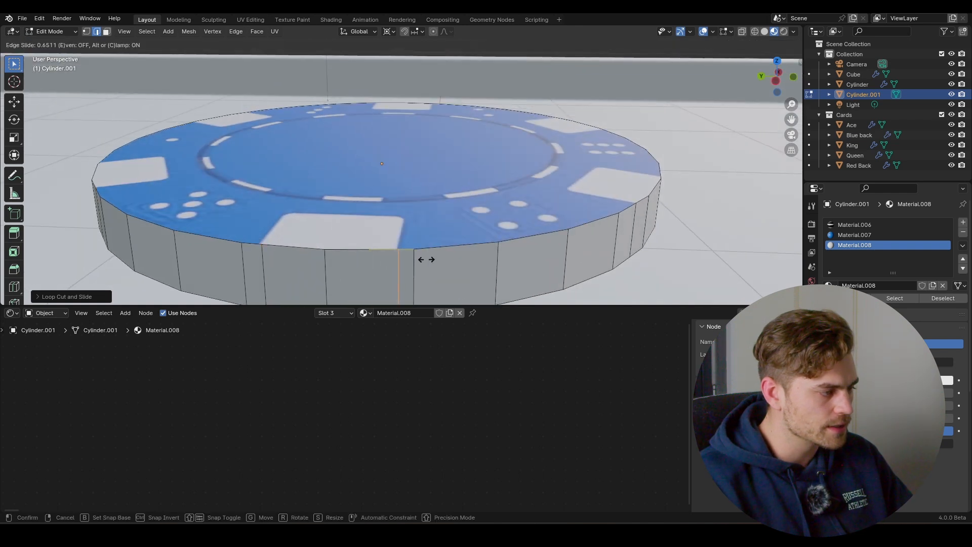
left_click(426, 260)
In face select mode, select the rim faces below the first two white marks.
middle_click_drag(542, 235, 449, 261)
key("3")
left_click(445, 261)
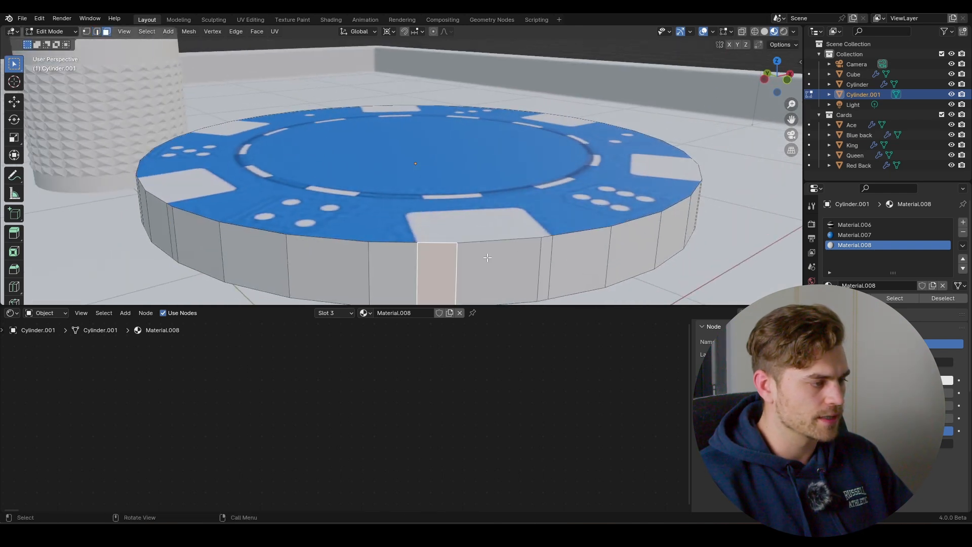
left_click(547, 252, "ctrl")
mouse_move(547, 253)
middle_mouse_down()
mouse_move(515, 234)
mouse_move(555, 238)
middle_mouse_up()
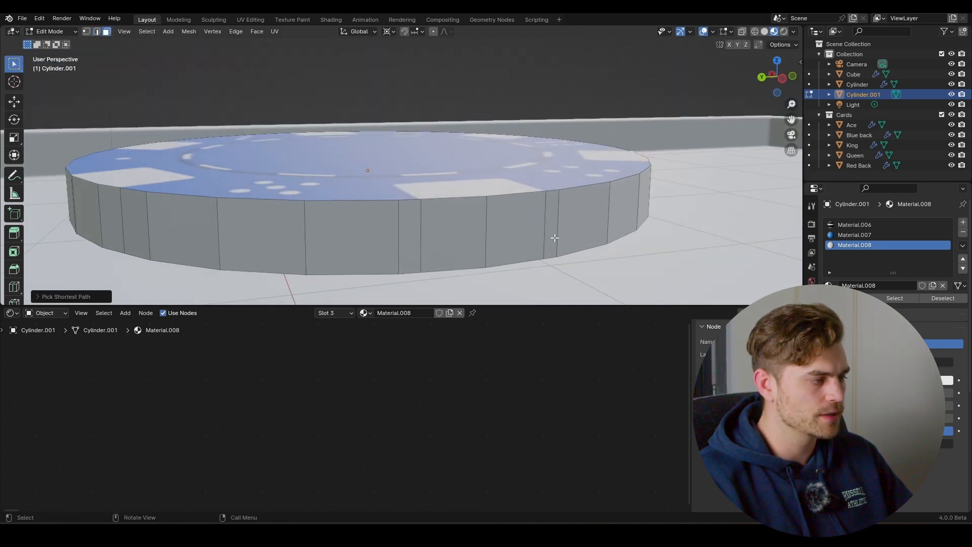
left_click(550, 214, "shift")
left_click(453, 229, "ctrl")
Add the rim faces below the third and fourth white marks to the selection.
middle_click_drag(395, 211, 481, 232)
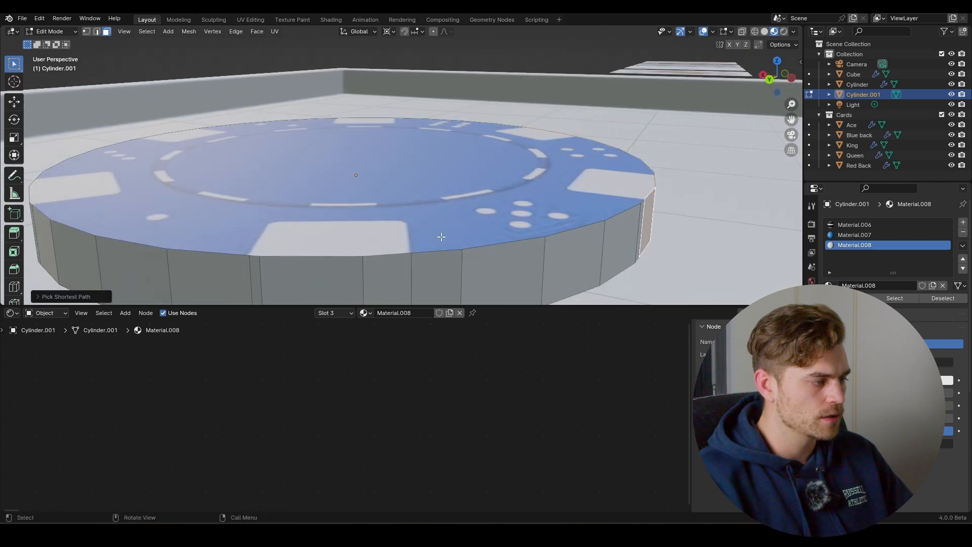
left_click(402, 271, "shift")
middle_click_drag(410, 270, 452, 232)
left_click(370, 216, "ctrl")
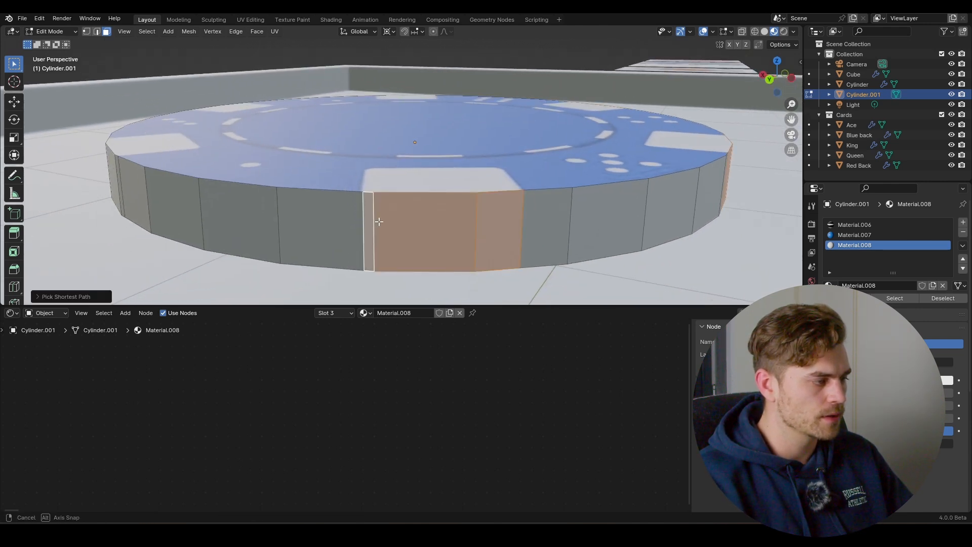
middle_click_drag(370, 216, 505, 224)
left_click(527, 226)
left_click(399, 228, "ctrl")
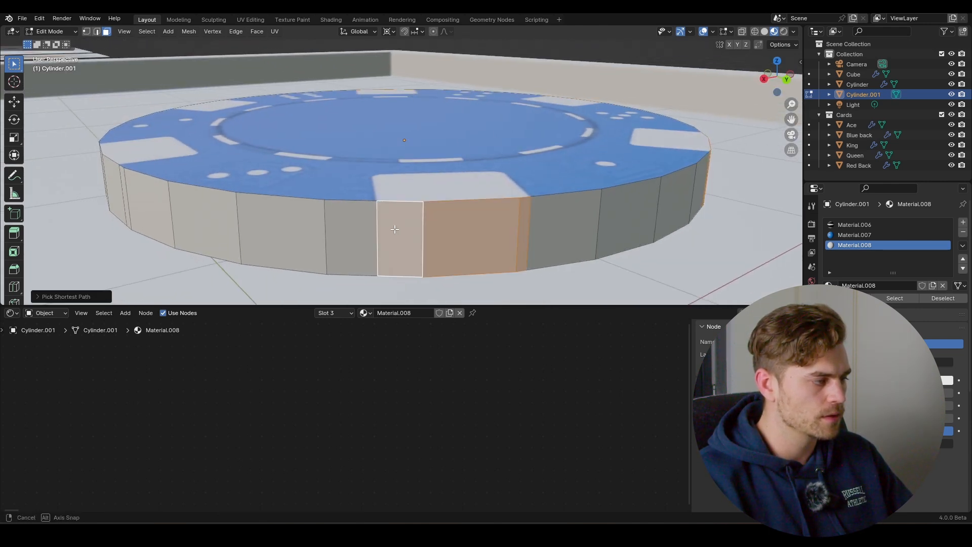
Extend the selection with the rim faces below the last two white marks, removing the extra face beside the fifth mark.
middle_click_drag(394, 228, 450, 226)
left_click(392, 205, "shift")
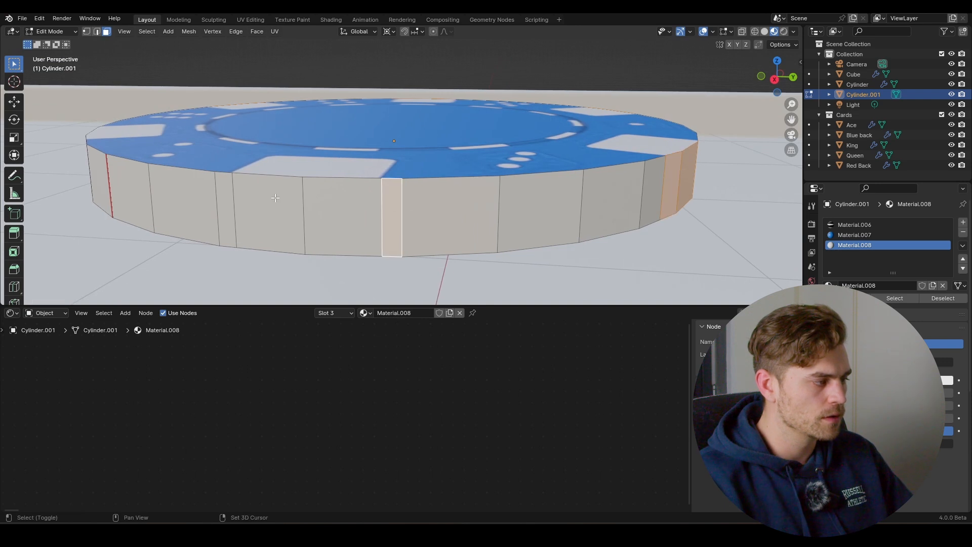
left_click(241, 197, "ctrl")
middle_click_drag(241, 197, 460, 220)
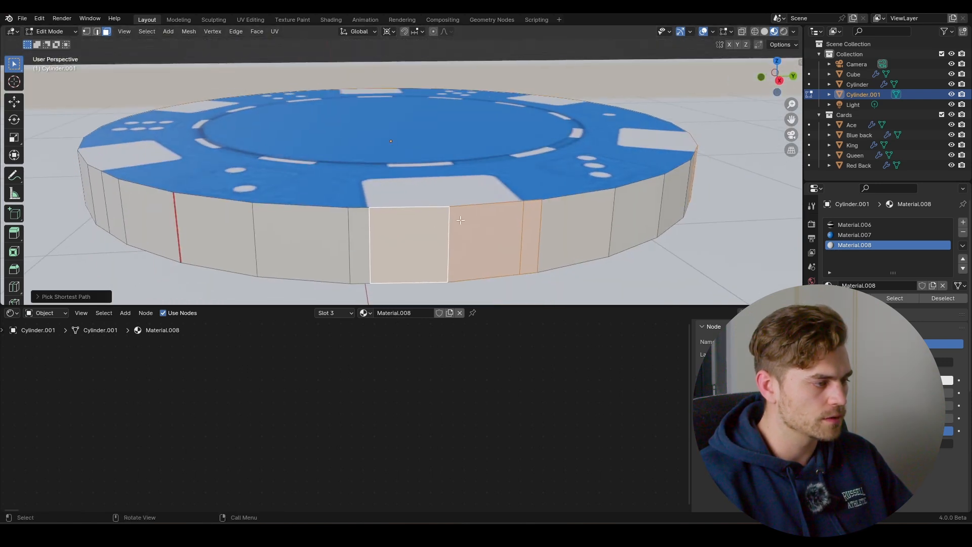
left_click(530, 221, "shift")
middle_click_drag(378, 217, 450, 212)
left_click(463, 222, "shift")
left_click(369, 221, "shift")
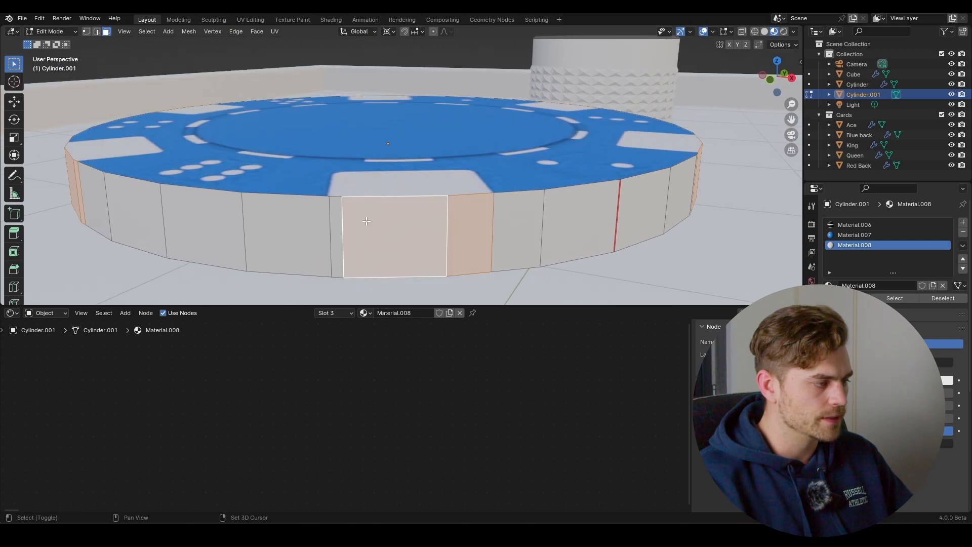
left_click(337, 219, "shift")
Invert the face selection and deselect the chip's flat faces, keeping only the rim sections between the white marks.
middle_click_drag(338, 220, 440, 225)
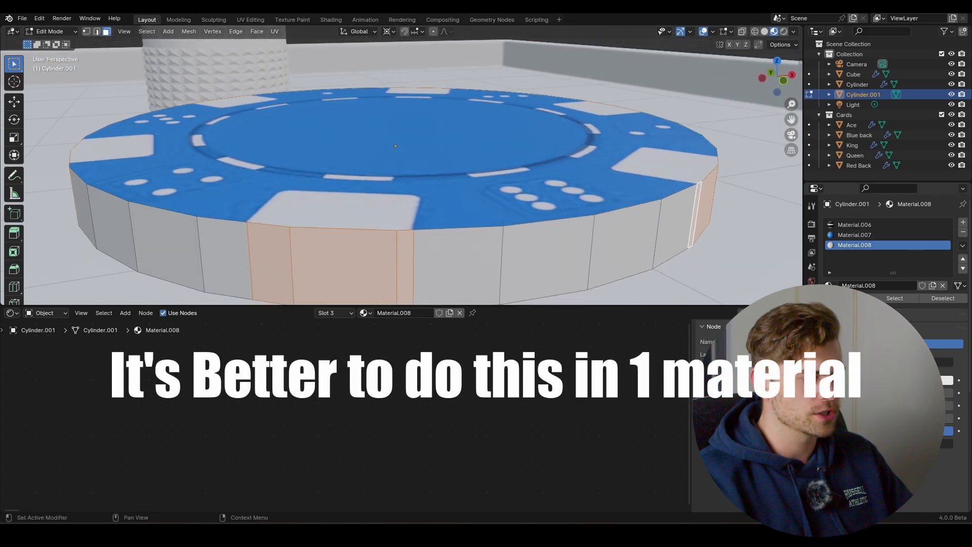
scroll(479, 206, "down", 3)
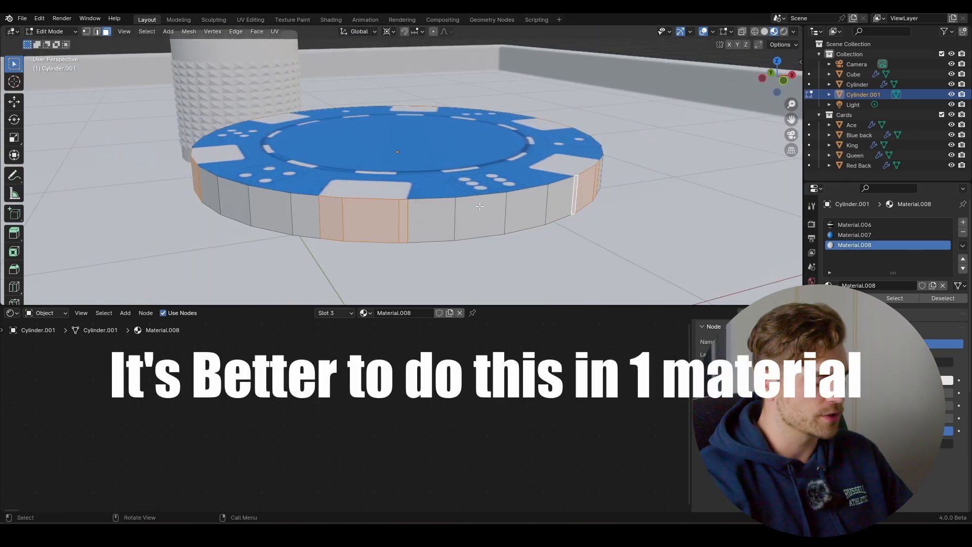
key("ctrl+i")
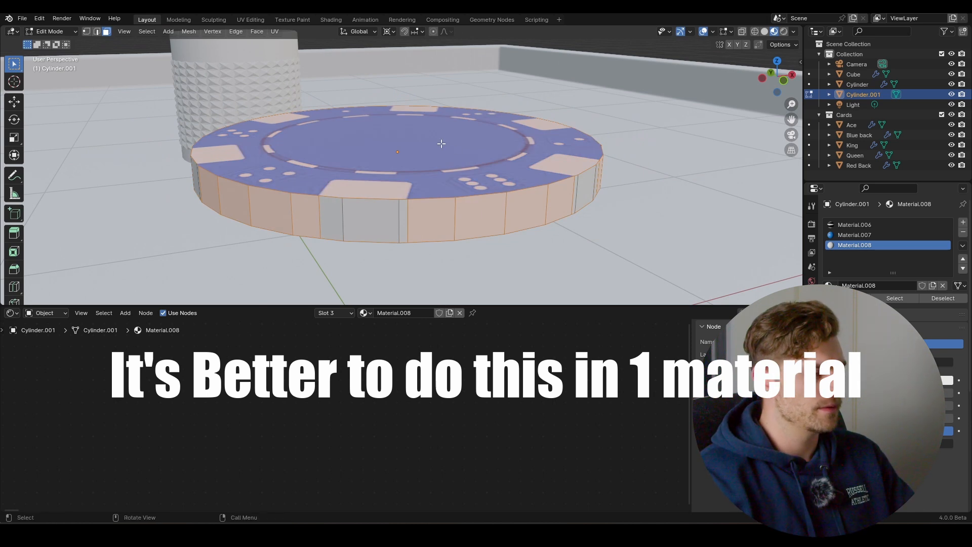
left_click(418, 143, "shift")
middle_click_drag(464, 174, 439, 182)
left_click(434, 152, "shift")
Add a new material in a fourth slot and assign it to the selected rim sections between the white marks.
left_click(963, 223)
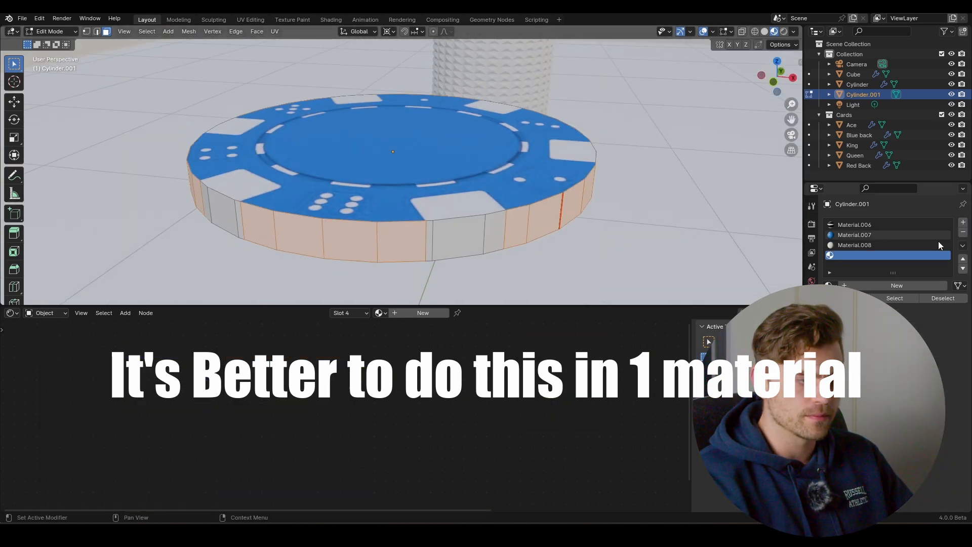
left_click(887, 287)
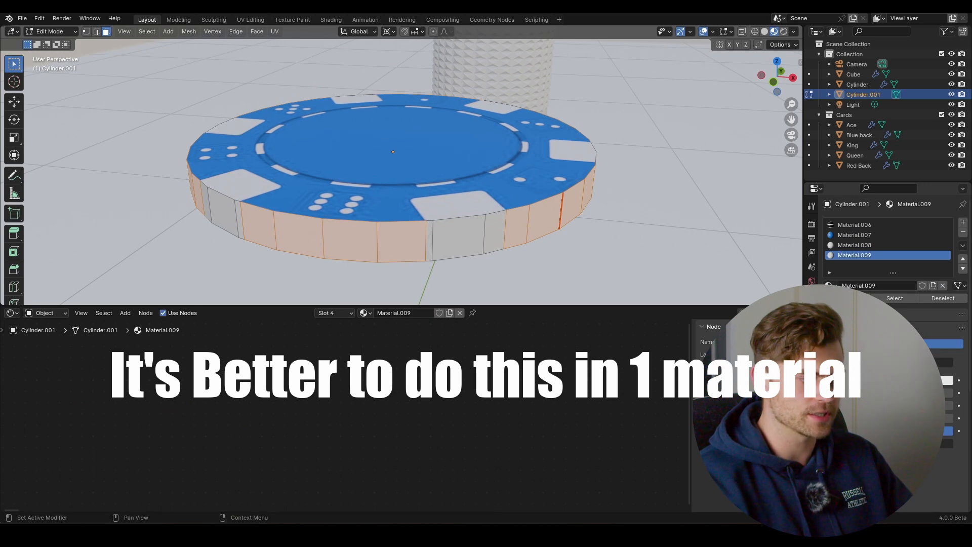
middle_click_drag(555, 197, 527, 193)
Add an image texture with mapping nodes to Material.008 and load Red Pokerchip.jpg from Downloads into it.
left_click(850, 245)
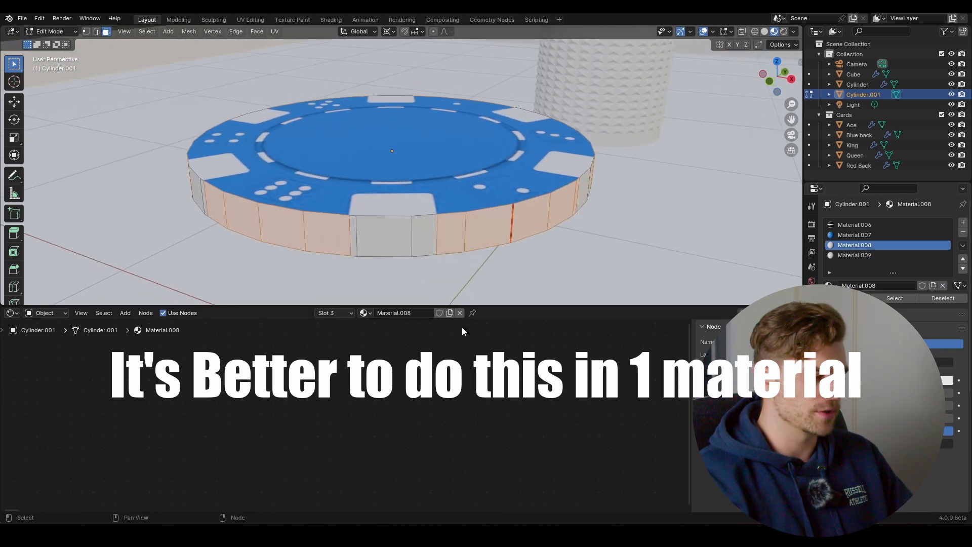
left_click(590, 364)
key("ctrl+t")
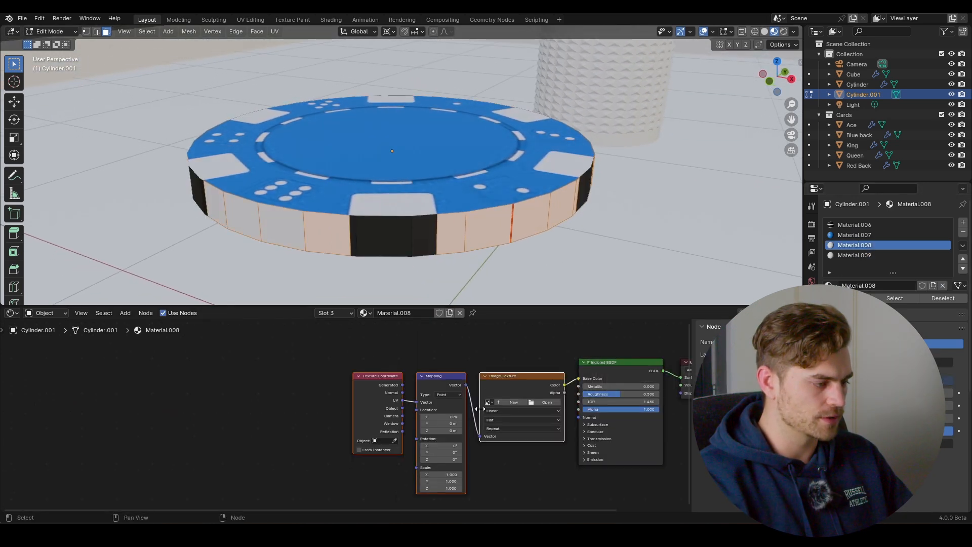
left_click(542, 402)
left_click(256, 268)
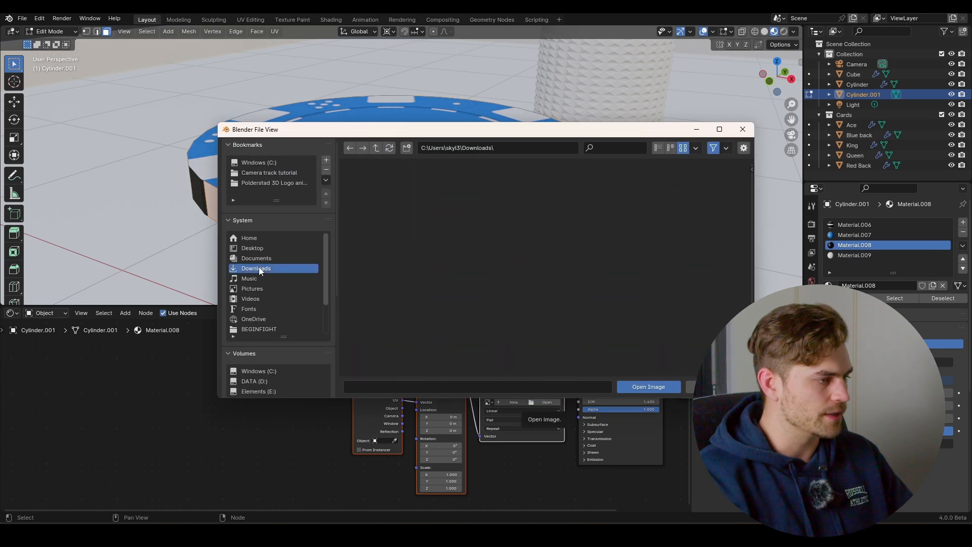
type("poker")
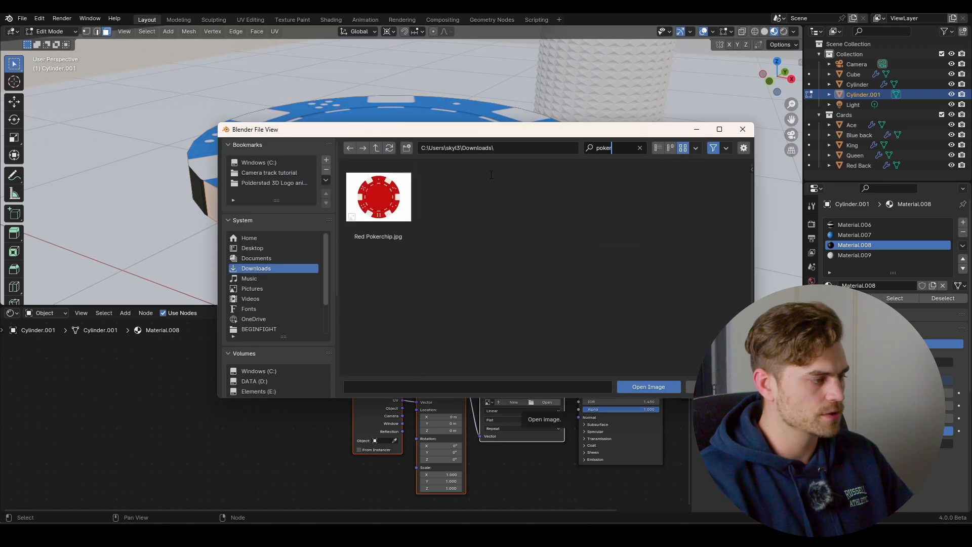
double_click(407, 198)
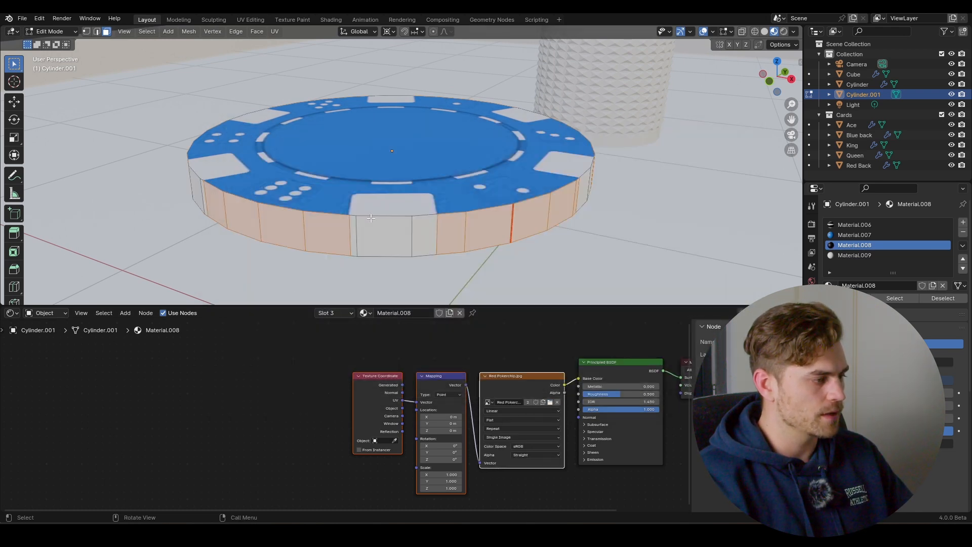
Start switching the Shader Editor area to another editor type.
left_click(19, 313)
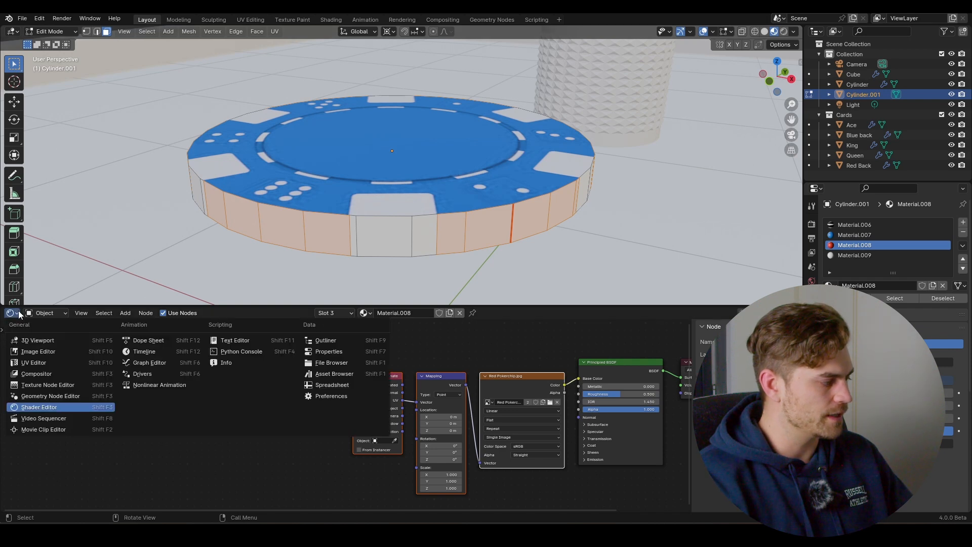
Unwrap the selected side faces of the chip and shrink their UV layout to about 0.16 over the Red Pokerchip image.
key("u")
left_click(279, 221)
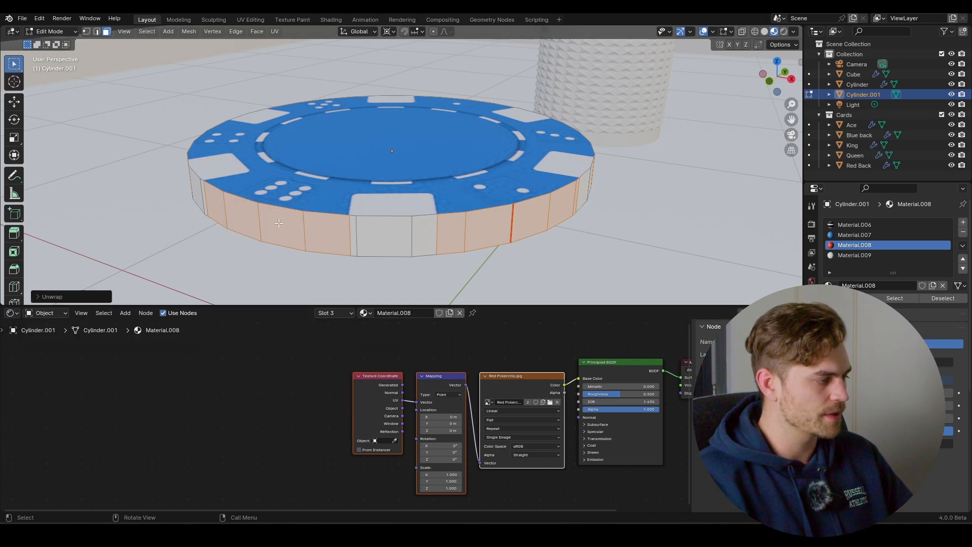
left_click(12, 312)
left_click(33, 362)
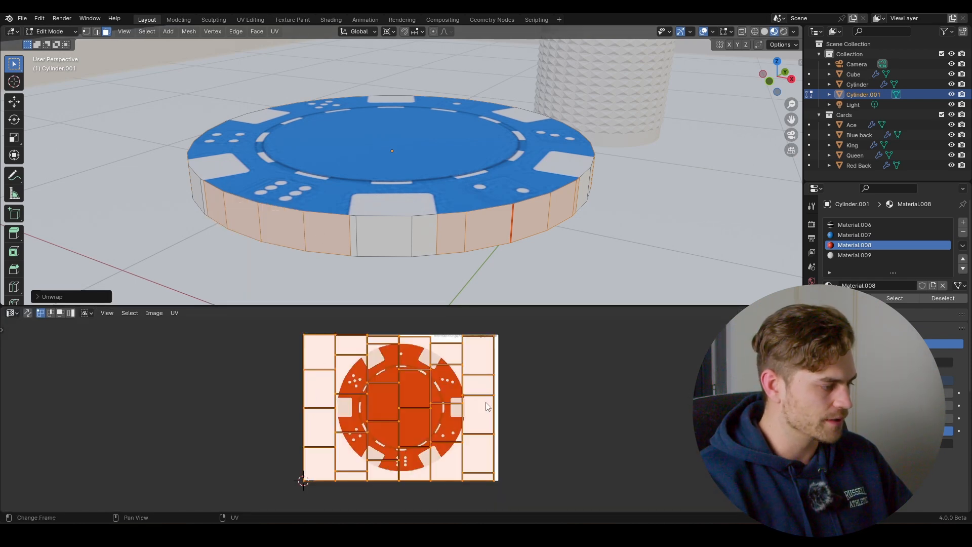
key("s")
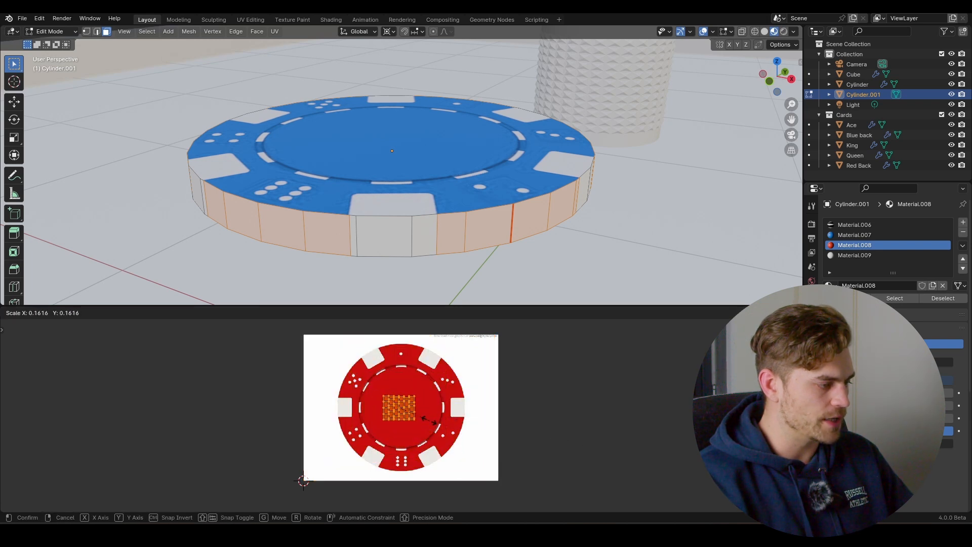
left_click(429, 419)
Move the side faces' UV layout off the chip's red centre and shrink it to fit within a white area of the image.
scroll(435, 415, "up", 3)
middle_click_drag(446, 417, 346, 396)
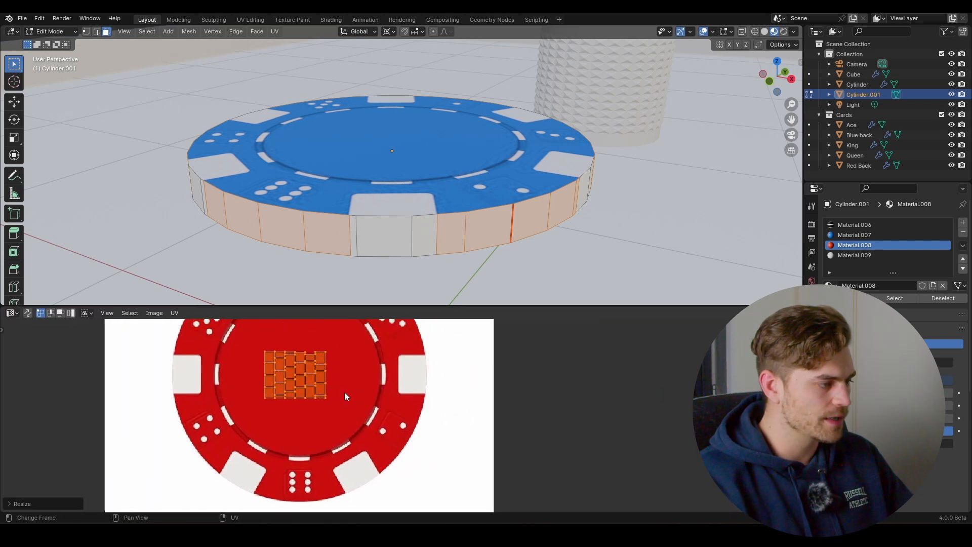
key("g")
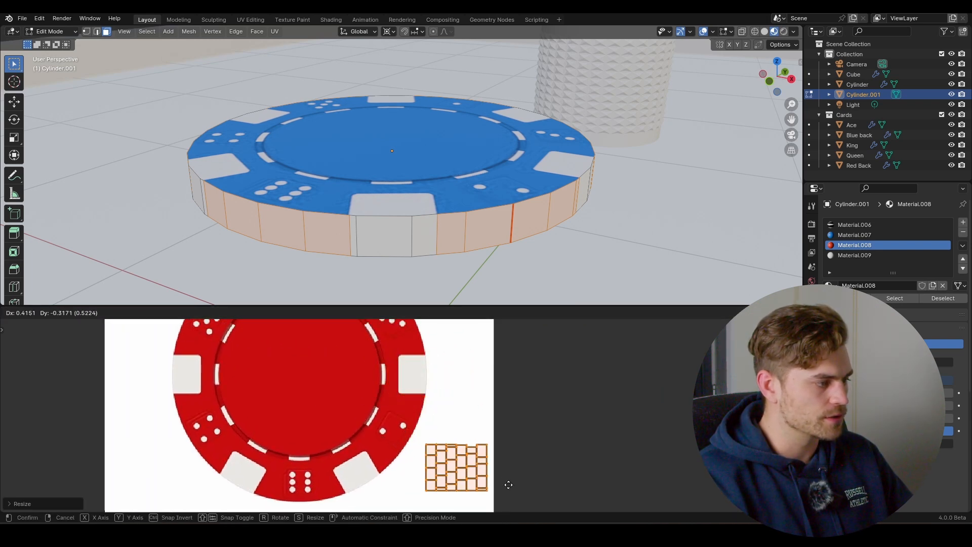
left_click(506, 483)
key("s")
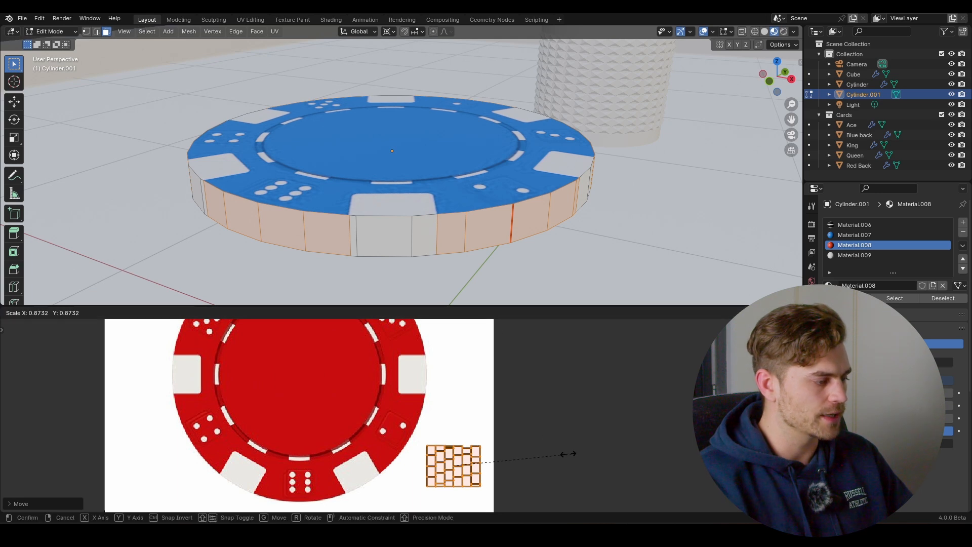
left_click(465, 388)
key("Tab")
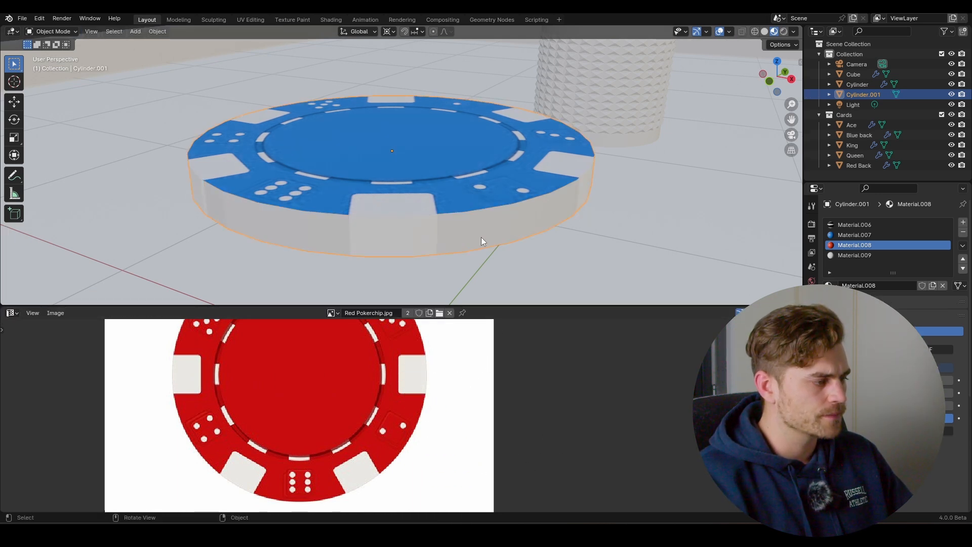
scroll(476, 239, "up", 3)
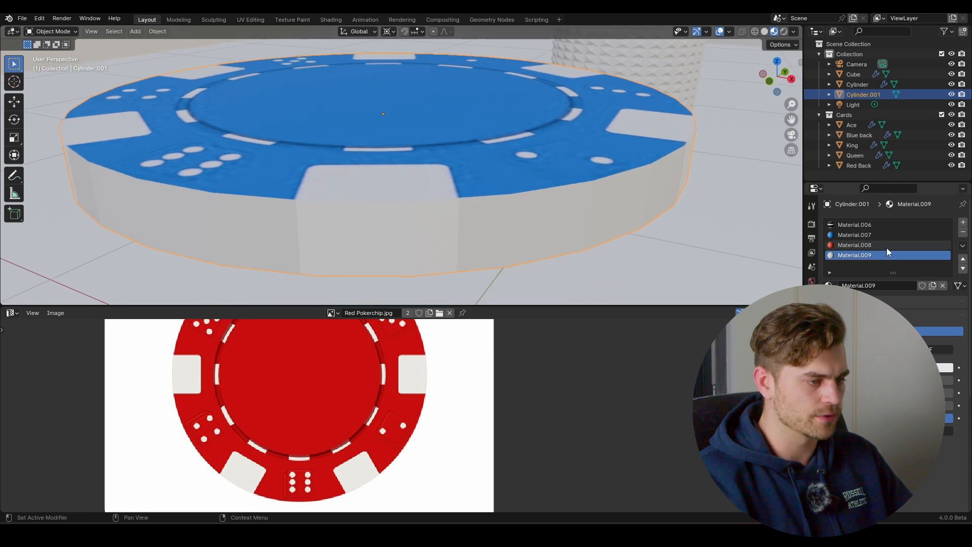
Give Material.009 an image texture with mapping and texture coordinate nodes, loading Red Pokerchip.jpg from Downloads.
scroll(306, 365, "down", 5)
left_click(15, 314)
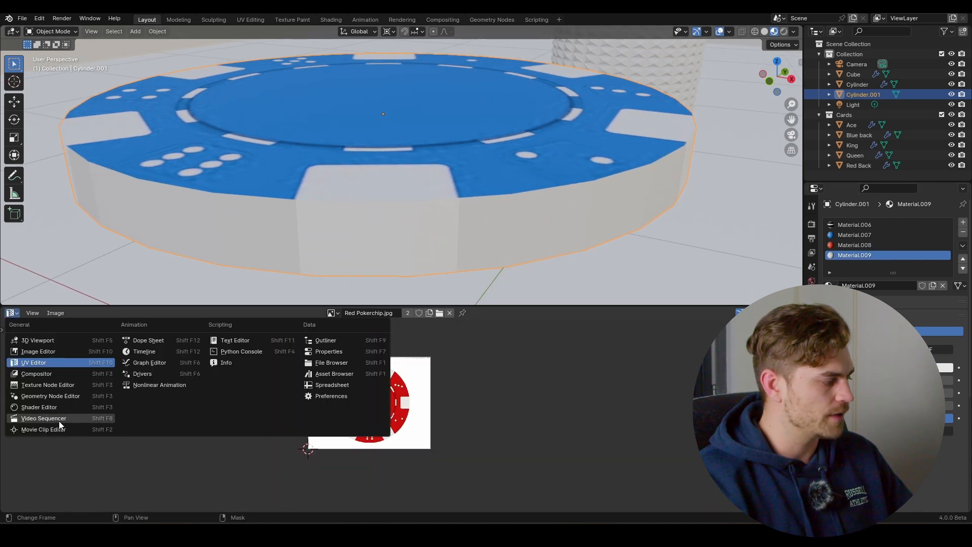
left_click(61, 407)
left_click(596, 369)
key("ctrl+t")
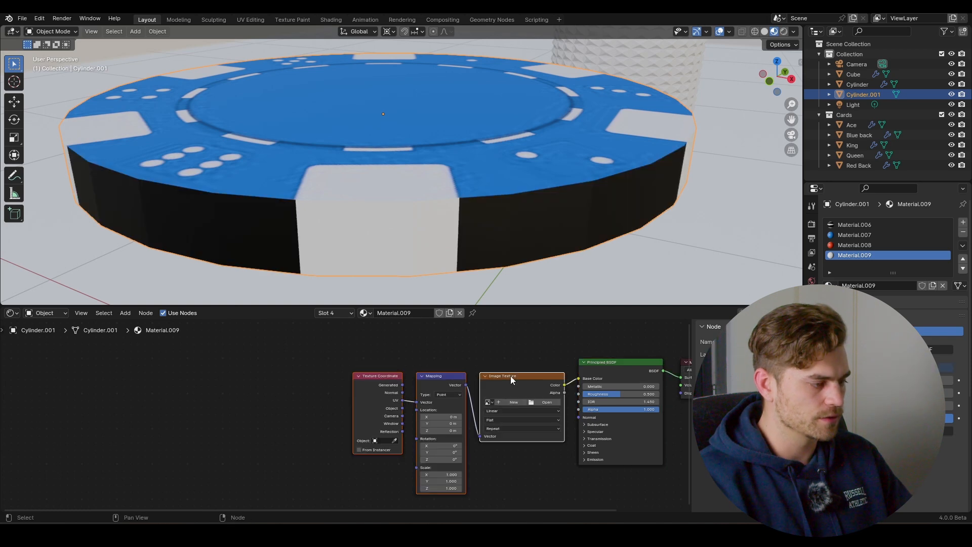
left_click(543, 403)
left_click(284, 266)
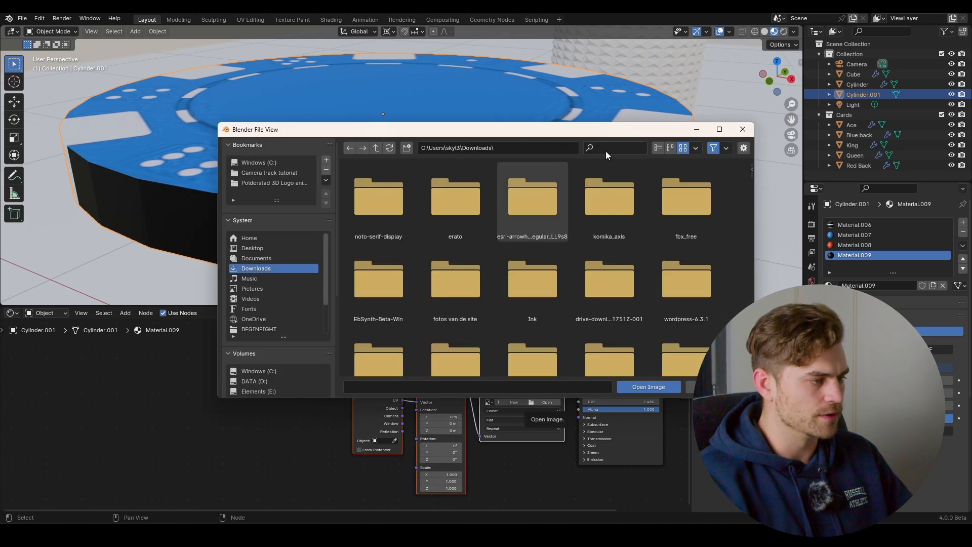
type("pok")
key("Return")
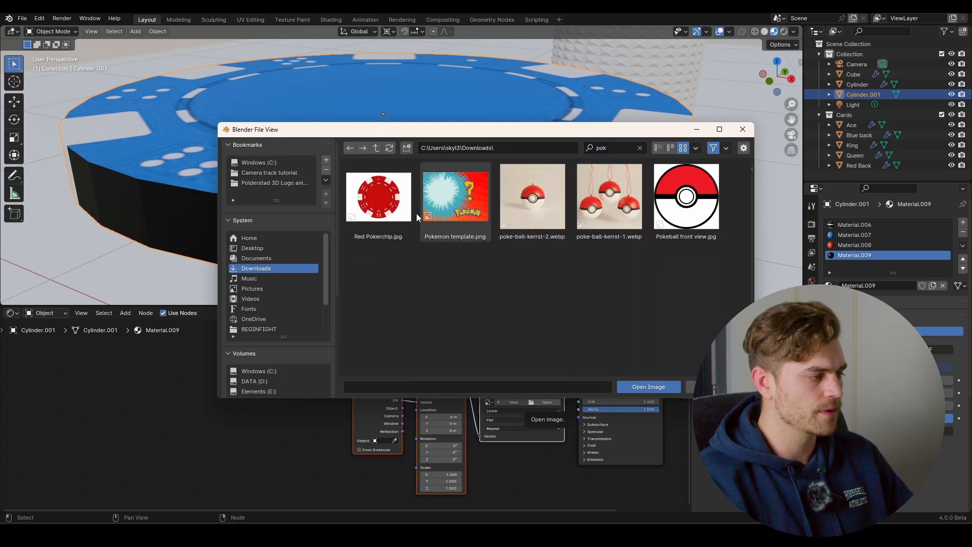
double_click(388, 208)
Resize the selected side faces' UV layout and move it onto the plain red centre of the chip image.
left_click(11, 313)
left_click(30, 363)
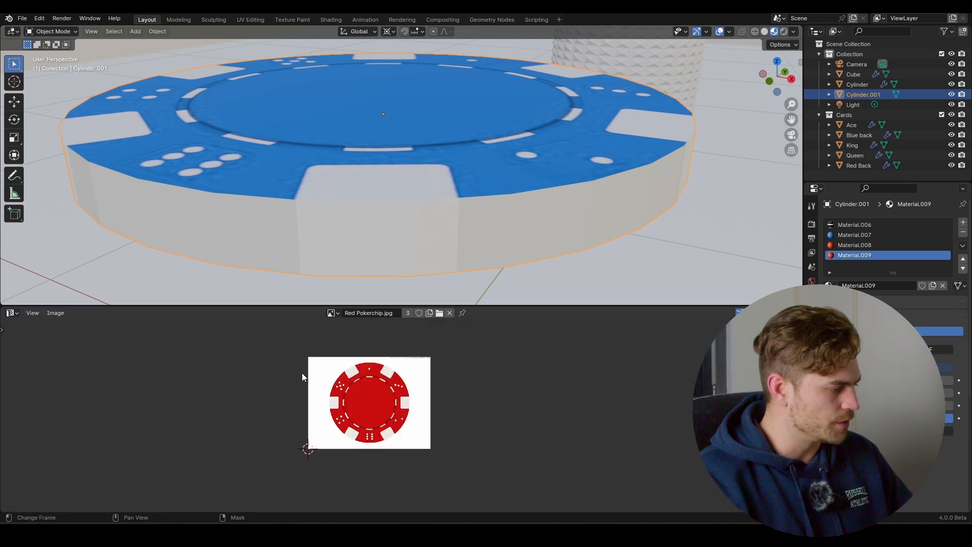
key("Tab")
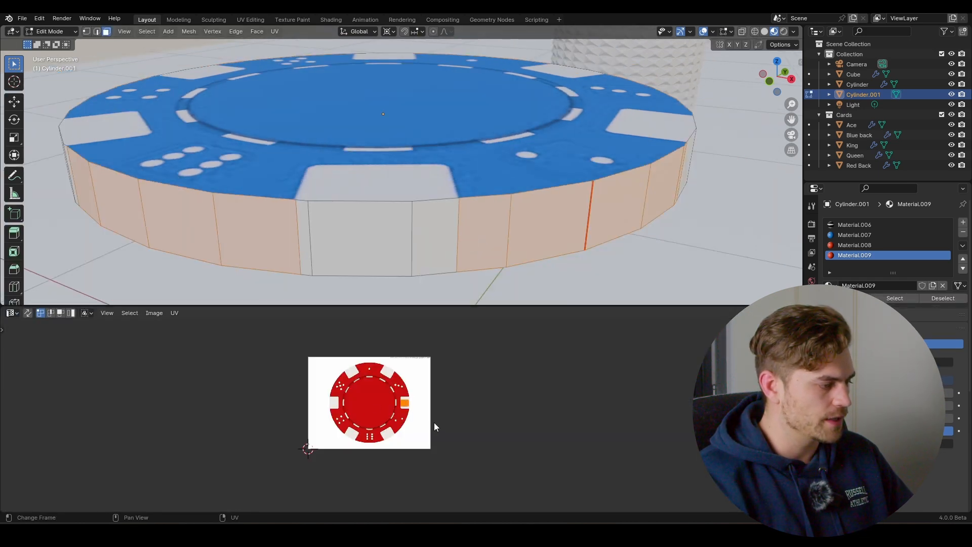
key("s")
left_click(458, 424)
key("g")
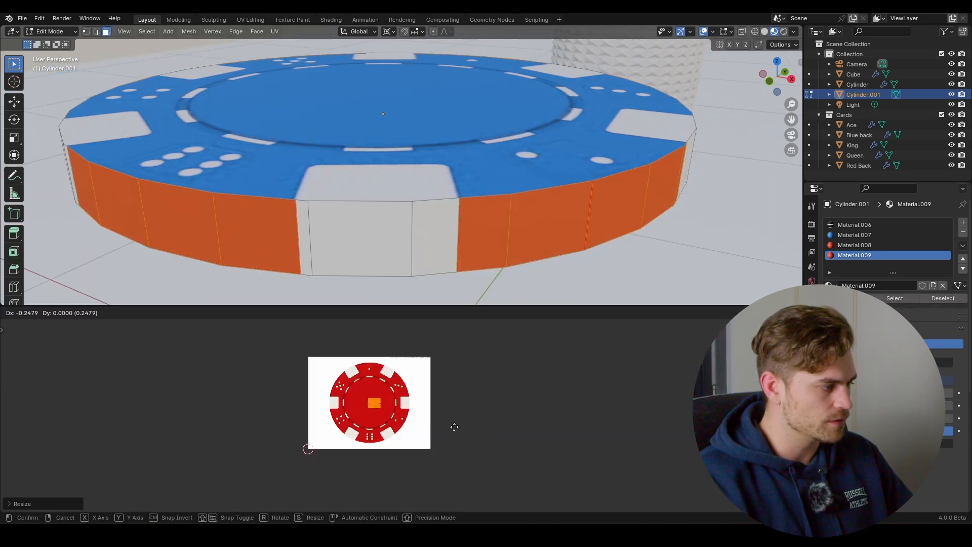
left_click(457, 432)
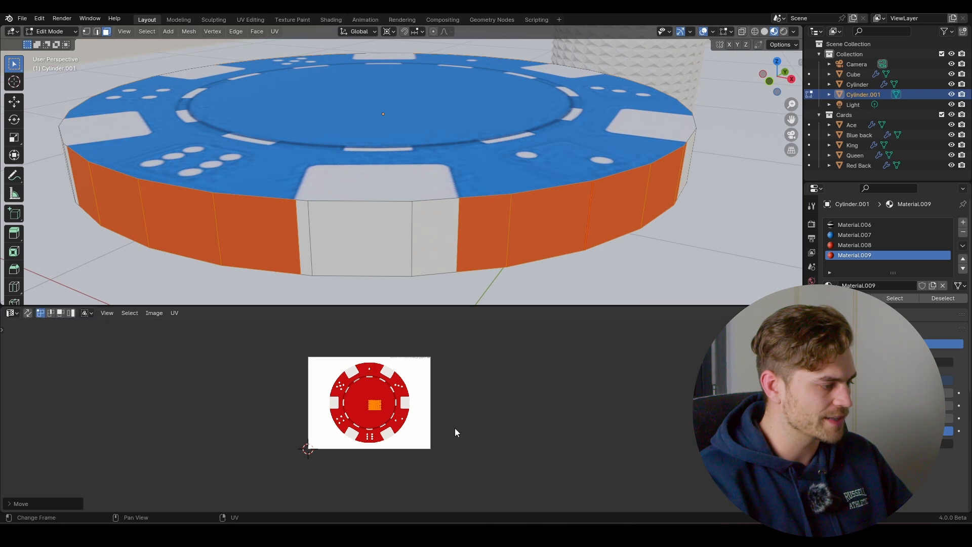
Copy the Hue/Saturation/Value node from Material.007 and insert it between the image texture and Principled BSDF in Material.009.
left_click(12, 313)
left_click(42, 385)
left_click(413, 127)
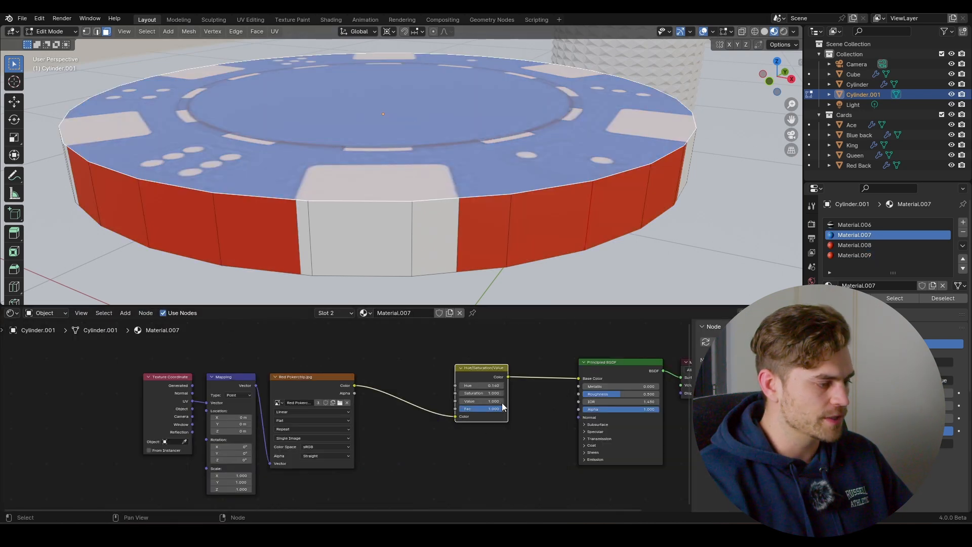
right_click(475, 372)
left_click_drag(487, 345, 476, 366)
right_click(467, 370)
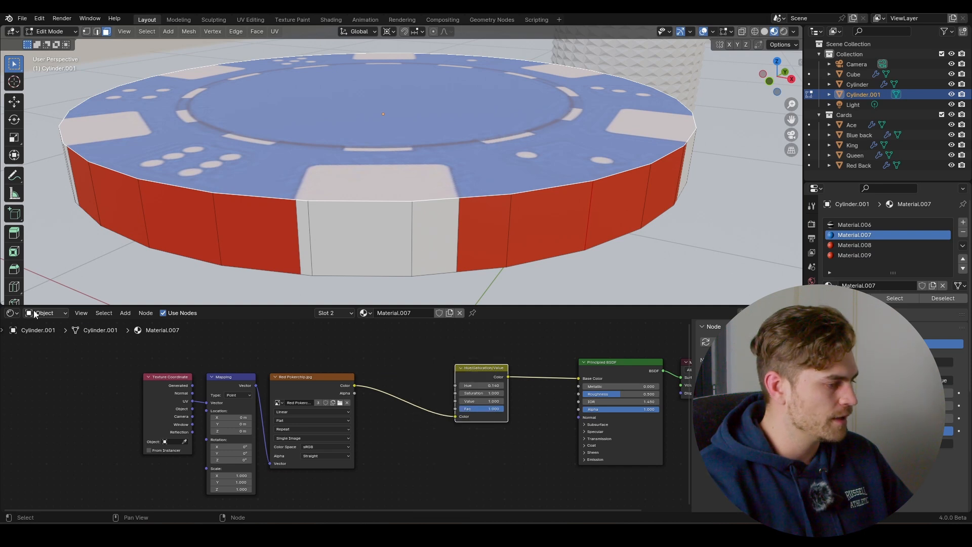
left_click(873, 256)
left_click_drag(378, 387, 145, 388)
left_click(411, 372)
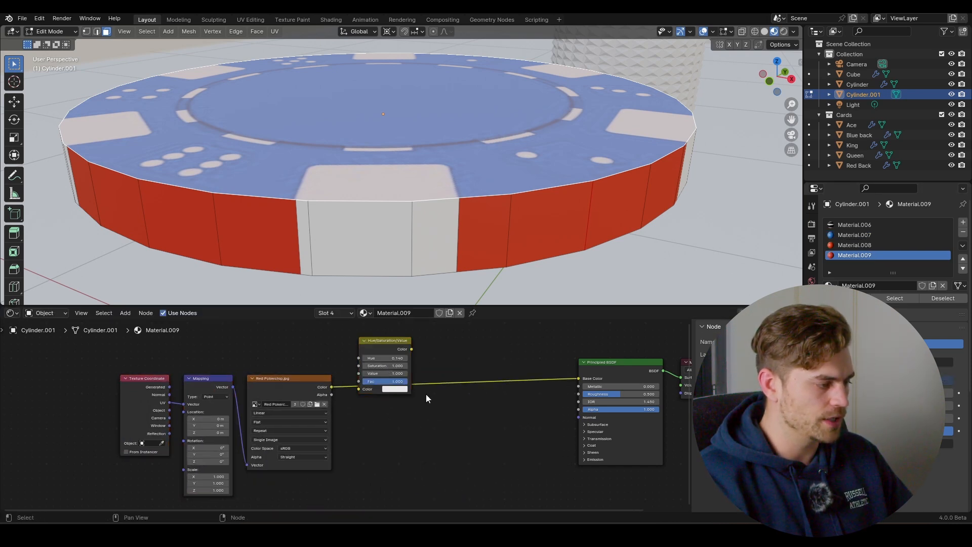
left_click_drag(389, 342, 429, 370)
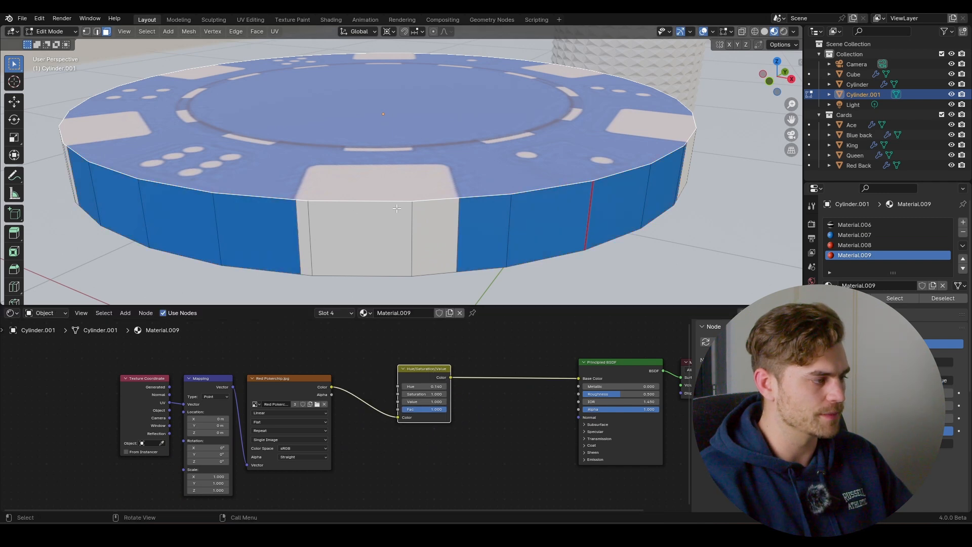
Slide the vertical side edge between the white and blue segments slightly to line up with the white patch on top.
key("Tab")
scroll(369, 149, "down", 4)
middle_click_drag(408, 174, 491, 222)
scroll(491, 223, "up", 5)
middle_click_drag(460, 142, 451, 171)
scroll(451, 171, "up", 6)
key("Tab")
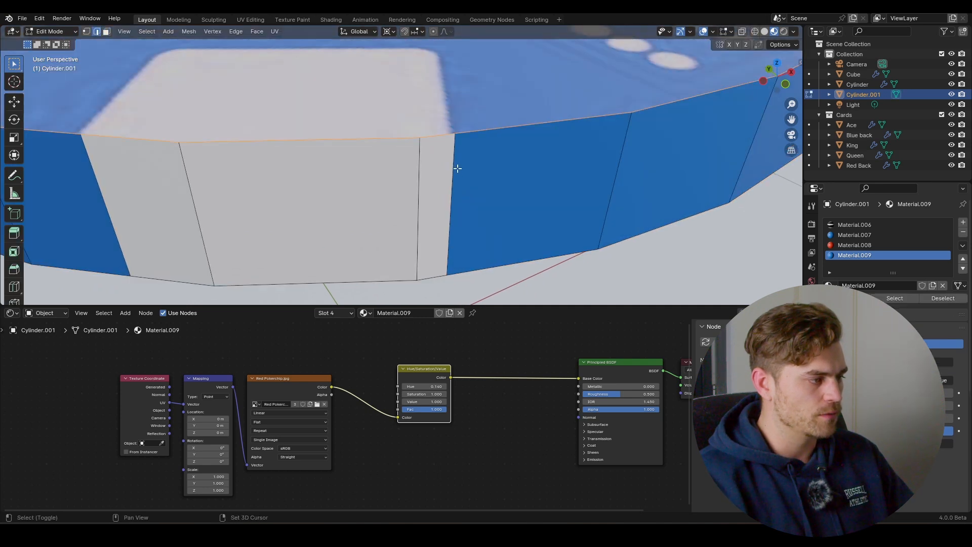
key("g")
key("g")
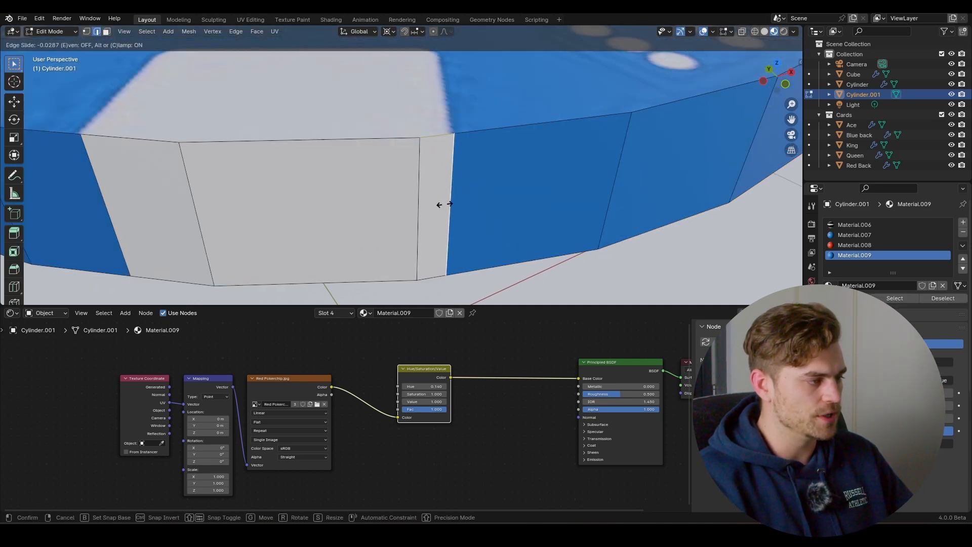
left_click(358, 220)
key("Tab")
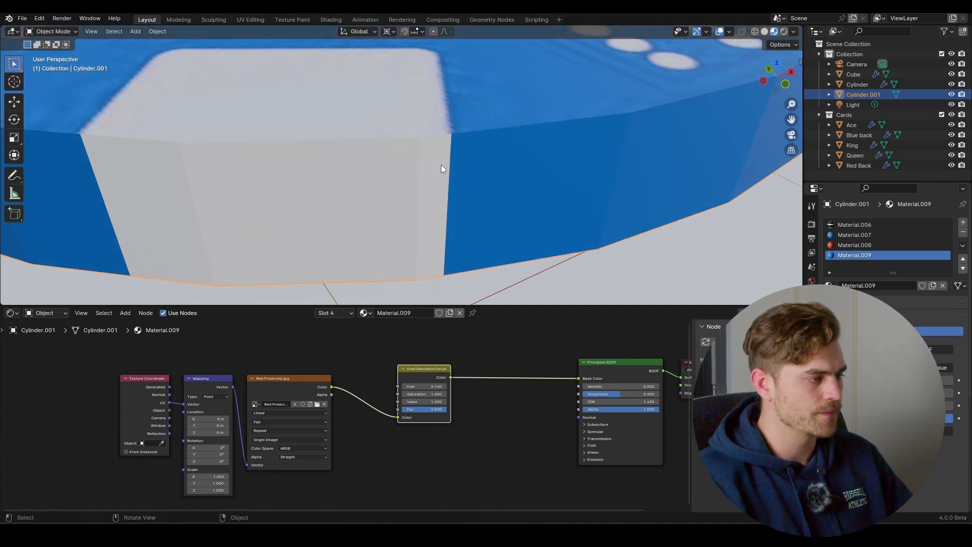
Assign Material.009 to the narrow white side face that extends beyond the neighbouring white patch.
scroll(442, 165, "down", 5)
middle_click_drag(441, 165, 375, 183)
scroll(395, 184, "up", 5)
key("Tab")
left_click(374, 183)
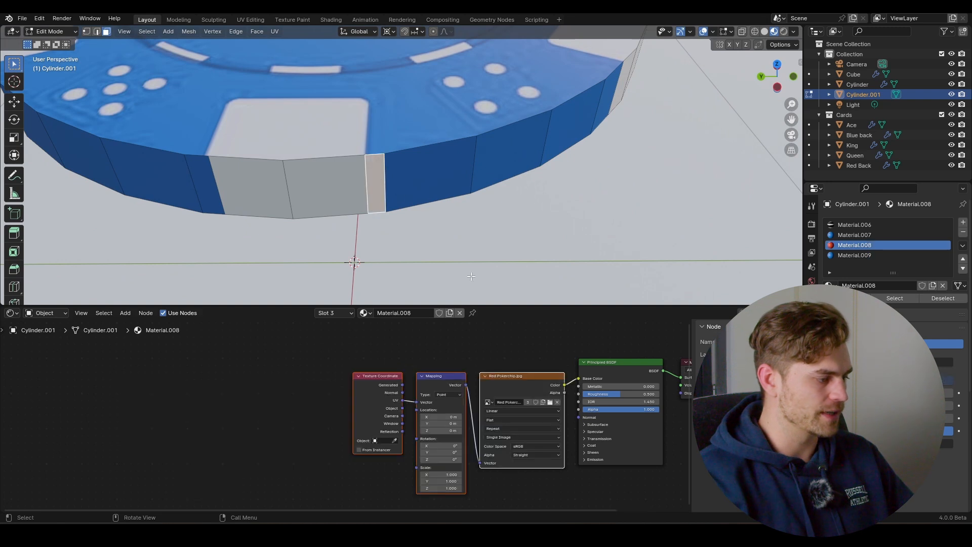
left_click(859, 255)
key("KP_Decimal")
Move the narrow side face's UVs onto the plain red centre of the chip image.
left_click(11, 313)
left_click(57, 362)
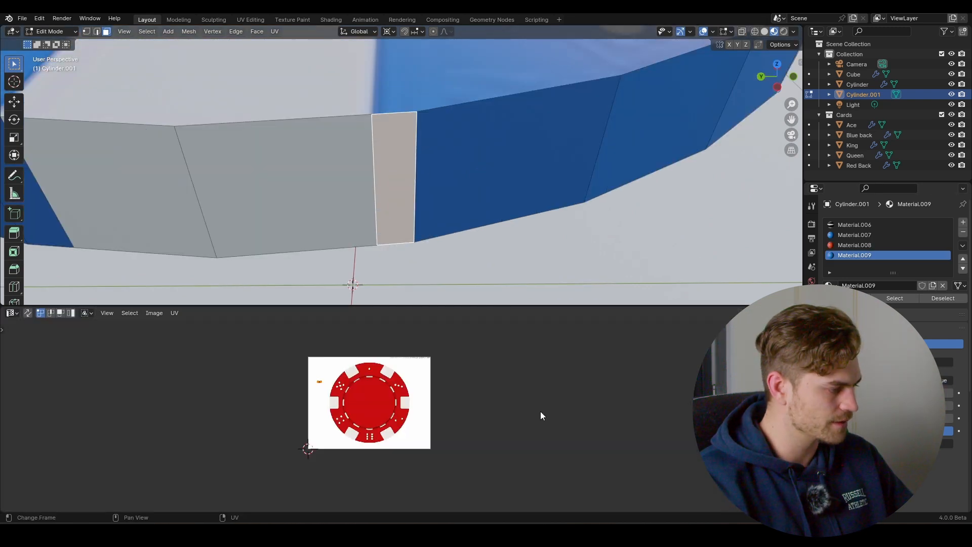
scroll(220, 381, "up", 4)
key("g")
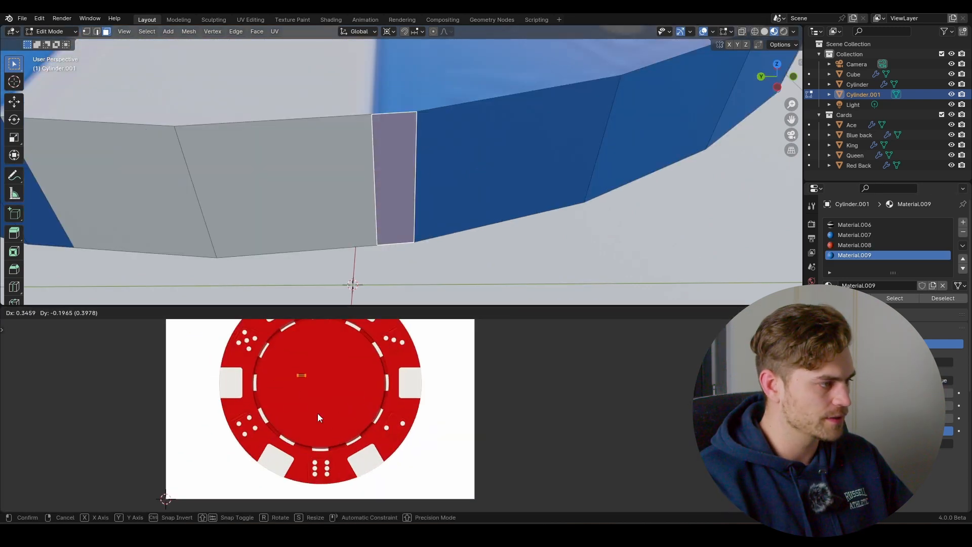
left_click(319, 417)
key("Tab")
scroll(392, 202, "down", 8)
mouse_move(394, 192)
middle_mouse_down()
mouse_move(396, 205)
mouse_move(448, 193)
mouse_move(412, 197)
middle_mouse_up()
key("Tab")
key("KP_Decimal")
key("ctrl+r")
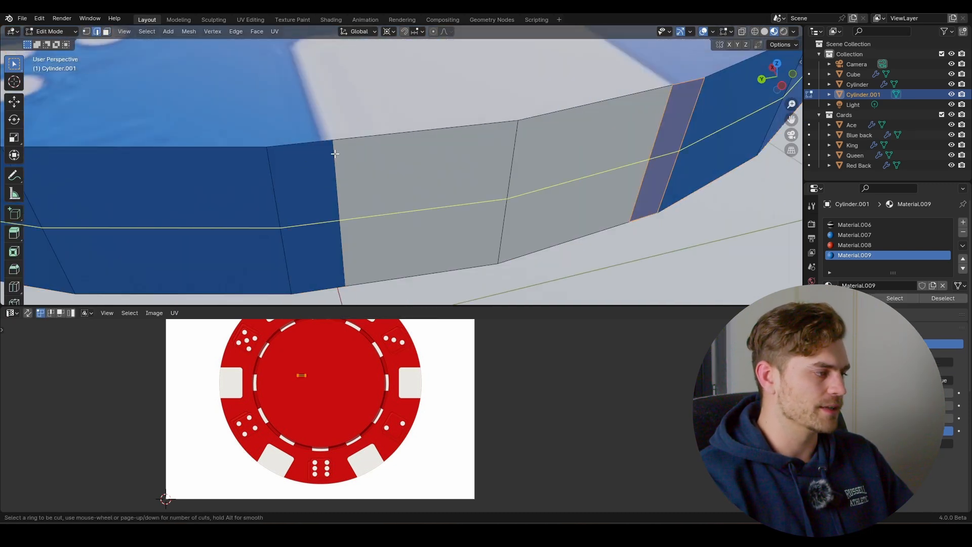
left_click(328, 144)
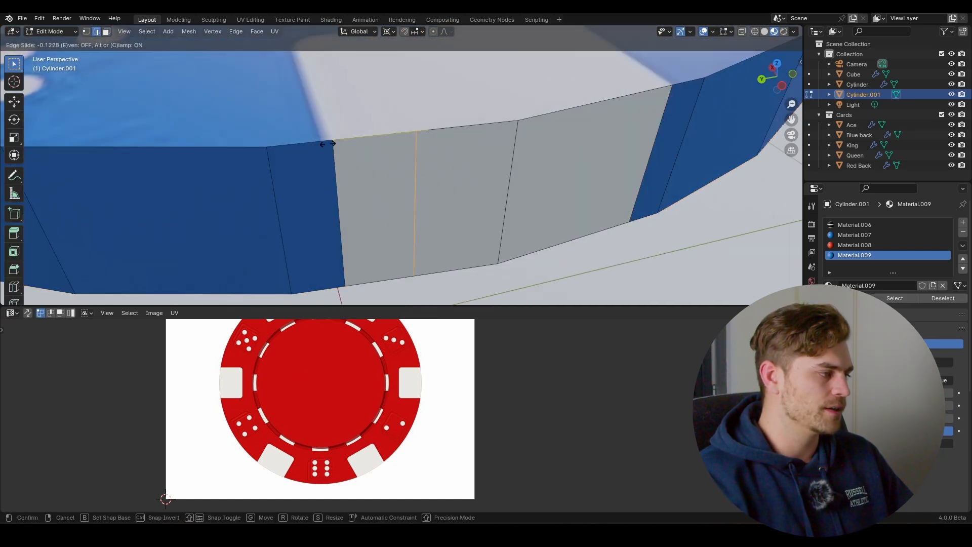
left_click(248, 160)
key("ctrl+z")
Slide the vertical edge at the other end of this white side segment to meet the white patch's corner on top.
left_click(333, 171)
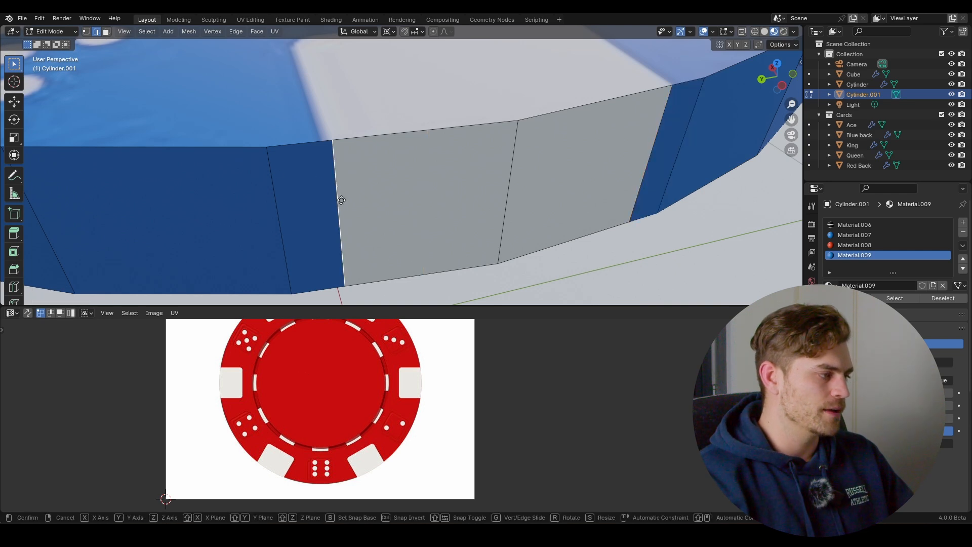
key("g")
key("g")
left_click(229, 220)
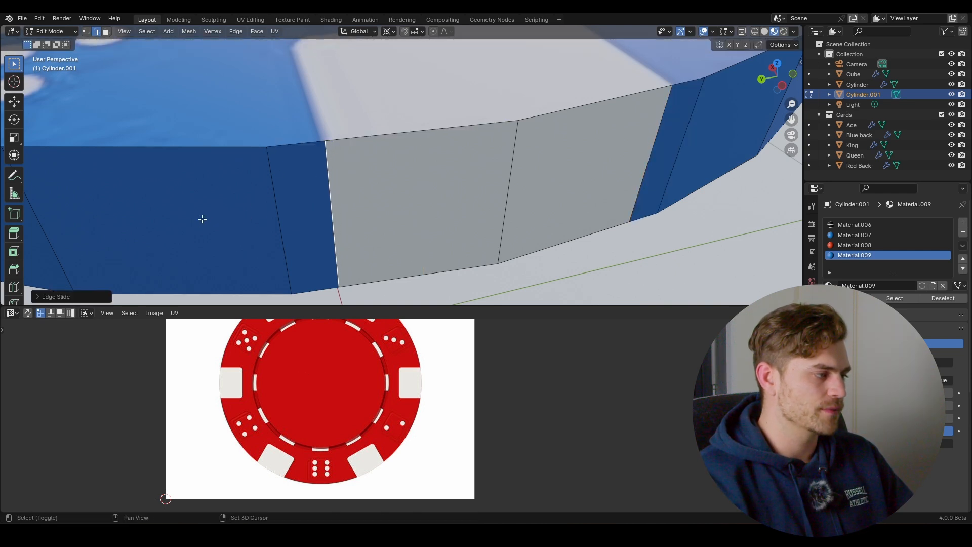
key("Tab")
scroll(412, 191, "down", 6)
middle_click_drag(349, 169, 398, 163)
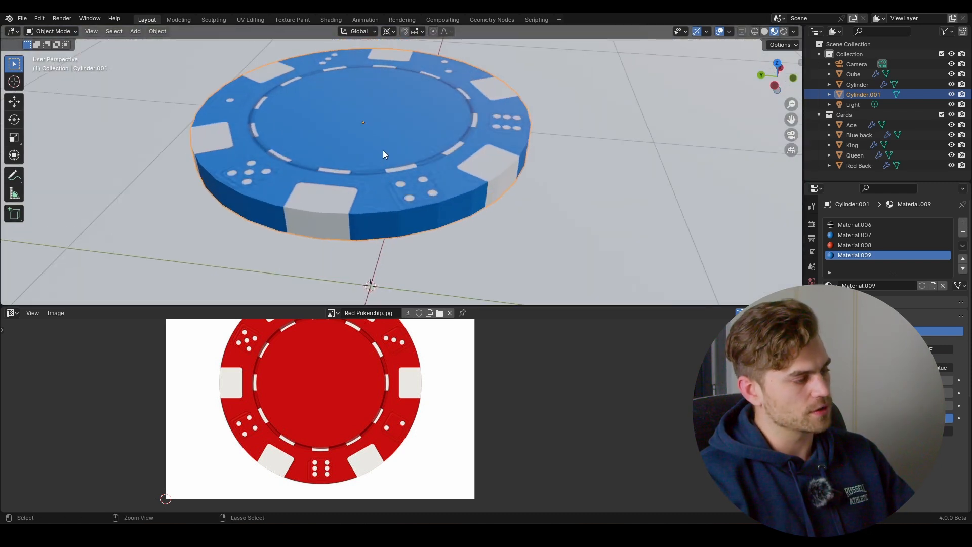
Add a level 2 Subdivision Surface modifier to the chip and inset its top and bottom faces by a thin margin.
key("ctrl+2")
key("Tab")
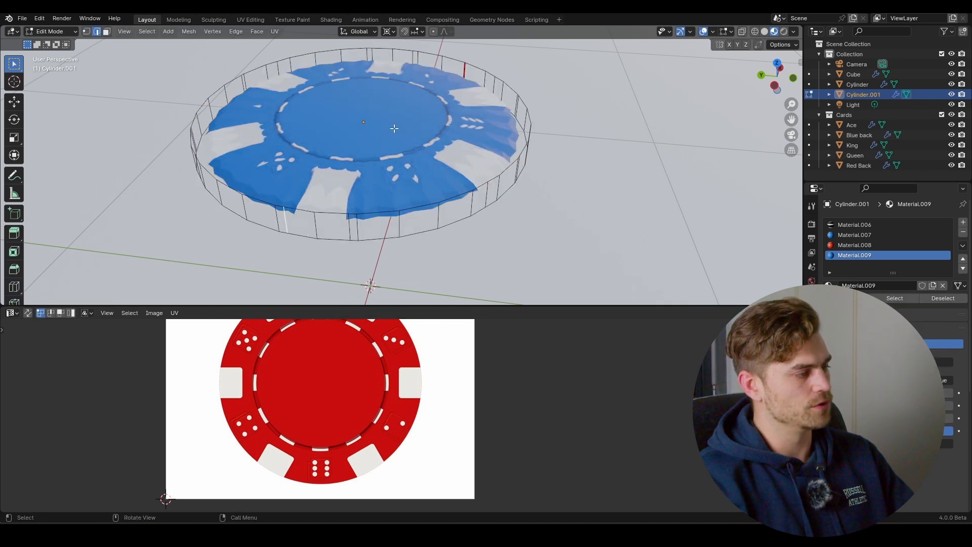
left_click(418, 171)
middle_click_drag(418, 171, 521, 191)
key("i")
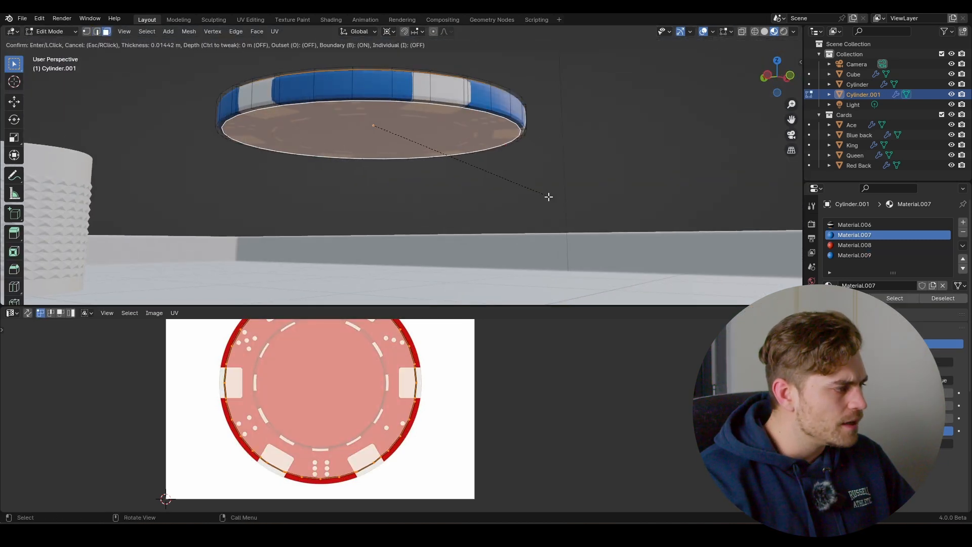
left_click(556, 199)
Add two evenly spaced horizontal loop cuts around the side of the chip.
middle_click_drag(556, 199, 469, 162)
key("ctrl+r")
scroll(429, 143, "up", 1)
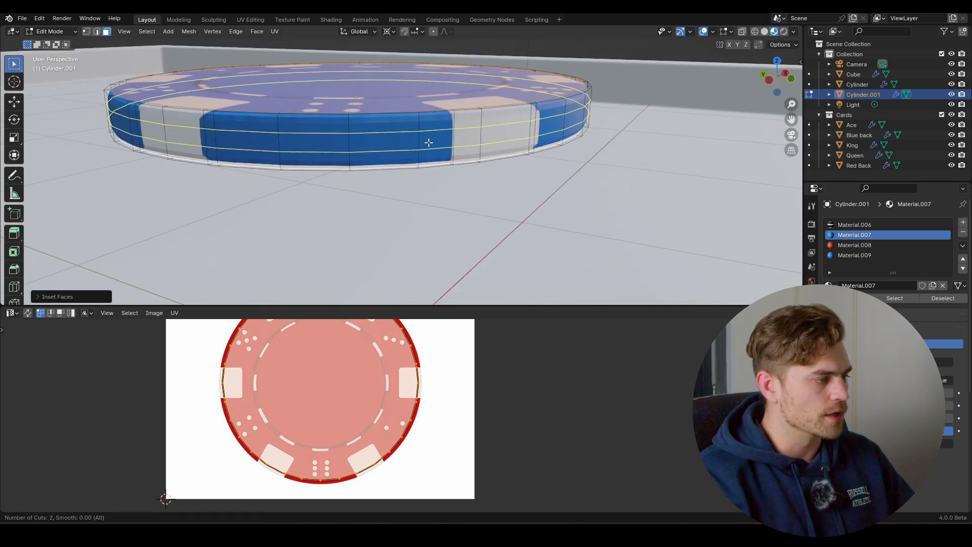
left_click(428, 143)
right_click(429, 143)
key("s")
key("z")
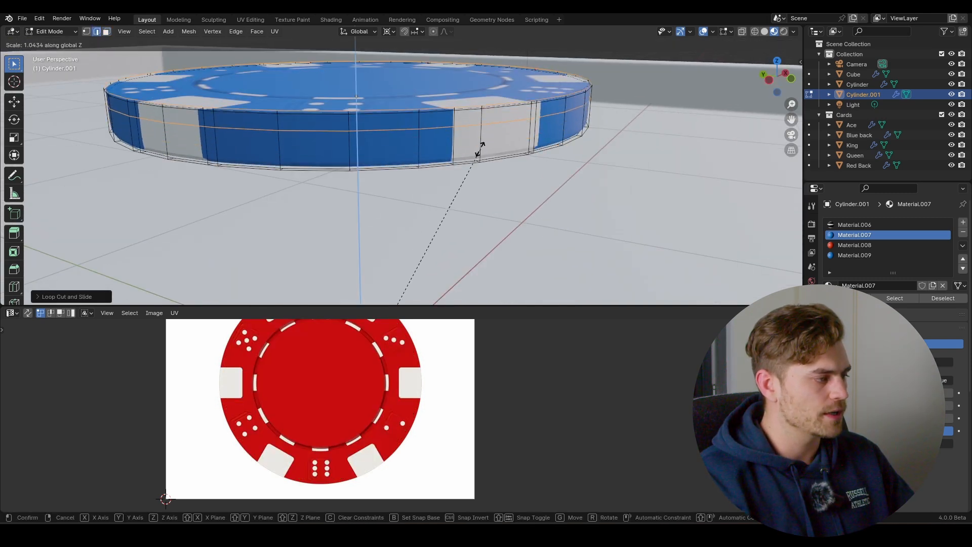
right_click(479, 144)
Set the transform pivot to Median Point and scale the two side loops apart along Z by about 1.9.
left_click(391, 31)
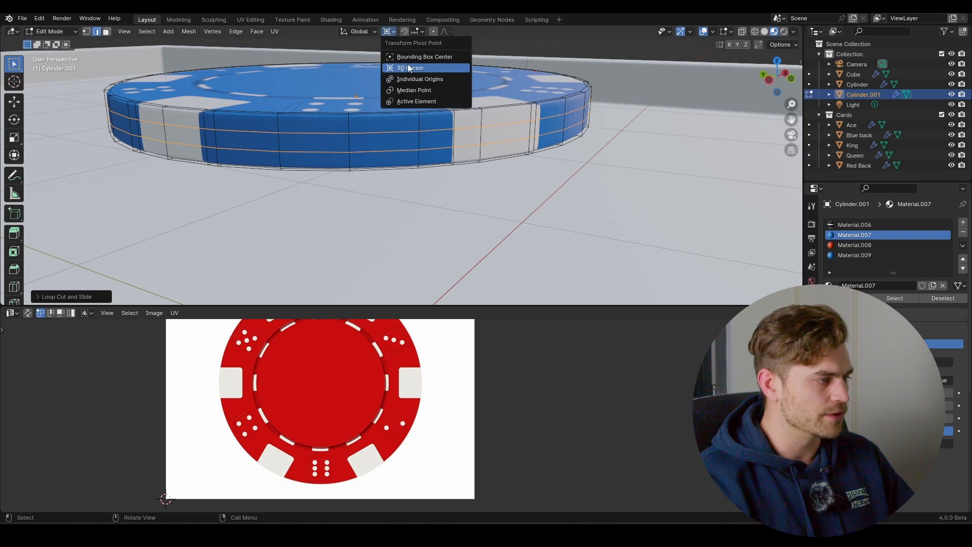
left_click(425, 90)
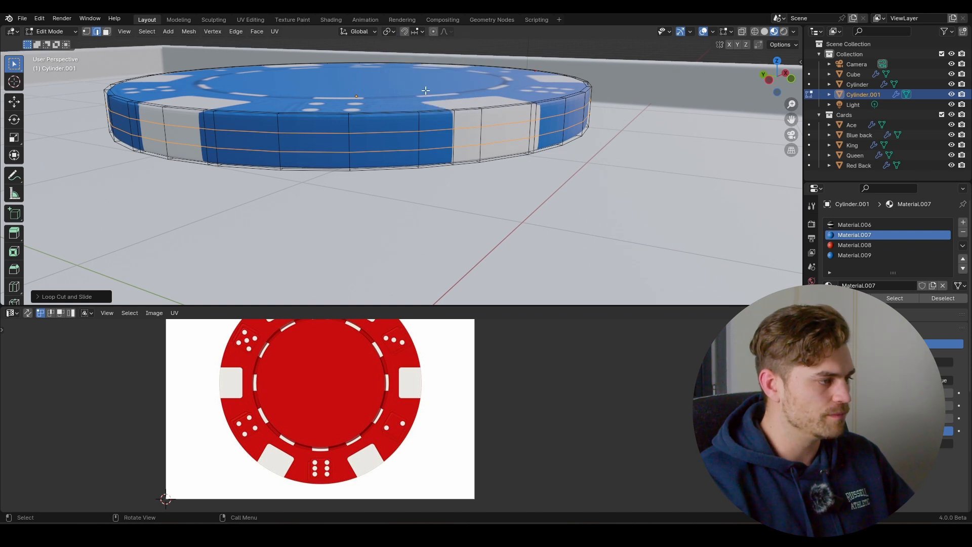
key("s")
key("z")
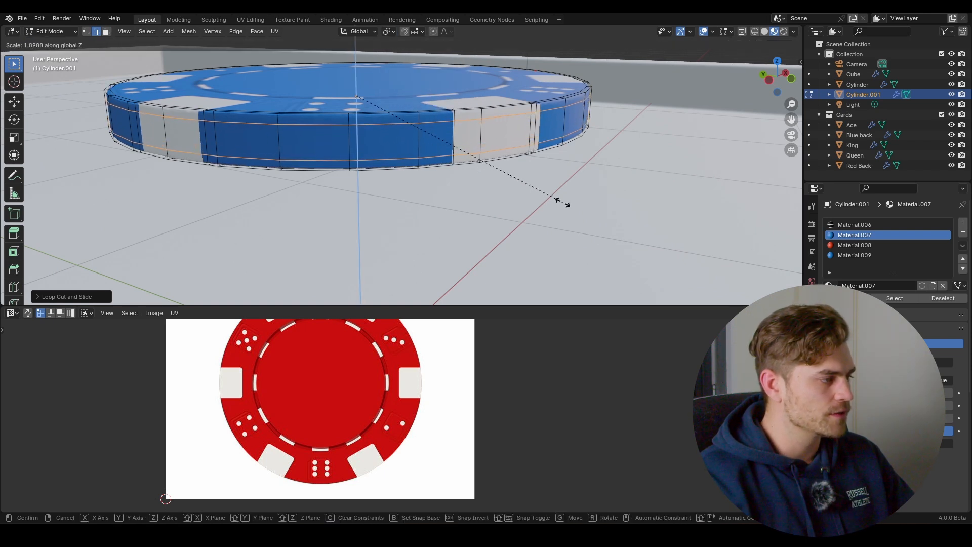
left_click(564, 203)
Leave Edit Mode and shade the chip smooth.
key("Tab")
middle_click_drag(406, 139, 294, 193)
right_click(405, 174)
left_click(405, 174)
Add a plane mesh to the scene in front of the blue chip.
scroll(350, 166, "down", 6)
scroll(340, 197, "down", 5)
middle_click_drag(403, 212, 455, 181)
key("shift+a")
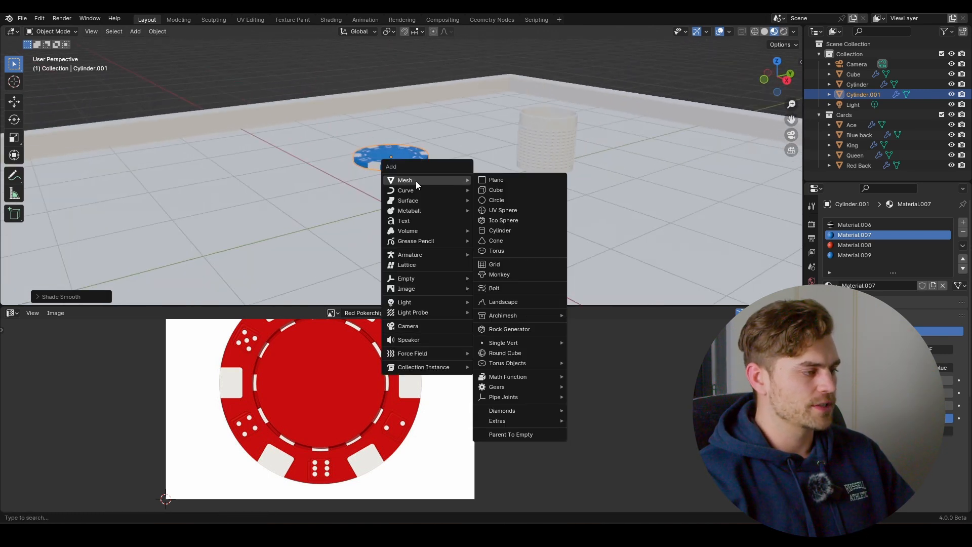
left_click(524, 179)
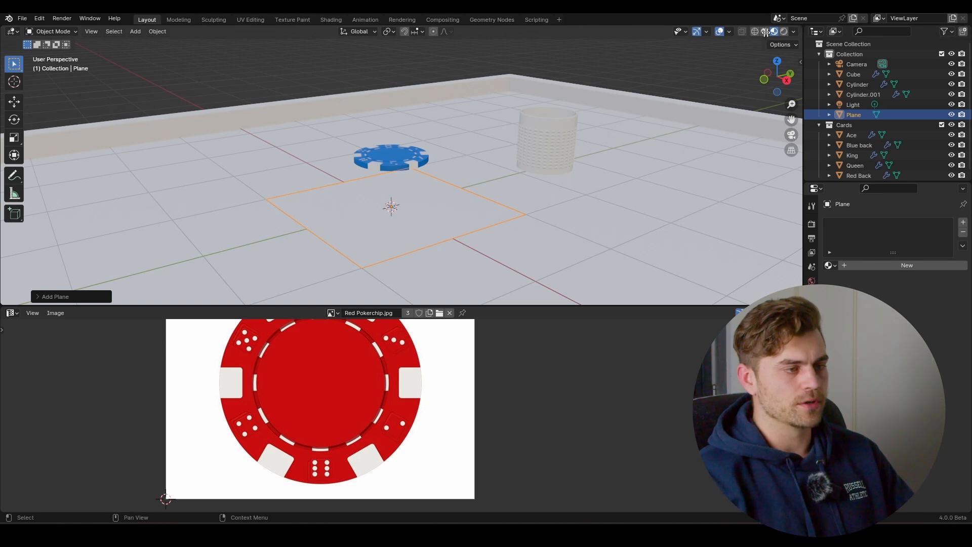
Set up a tall Geometry Node Editor beside the 3D viewport, with the image editor shrunk and the node editor's sidebar hidden.
left_click_drag(766, 32, 375, 57)
left_click_drag(502, 306, 504, 499)
left_click(388, 31)
left_click(446, 114)
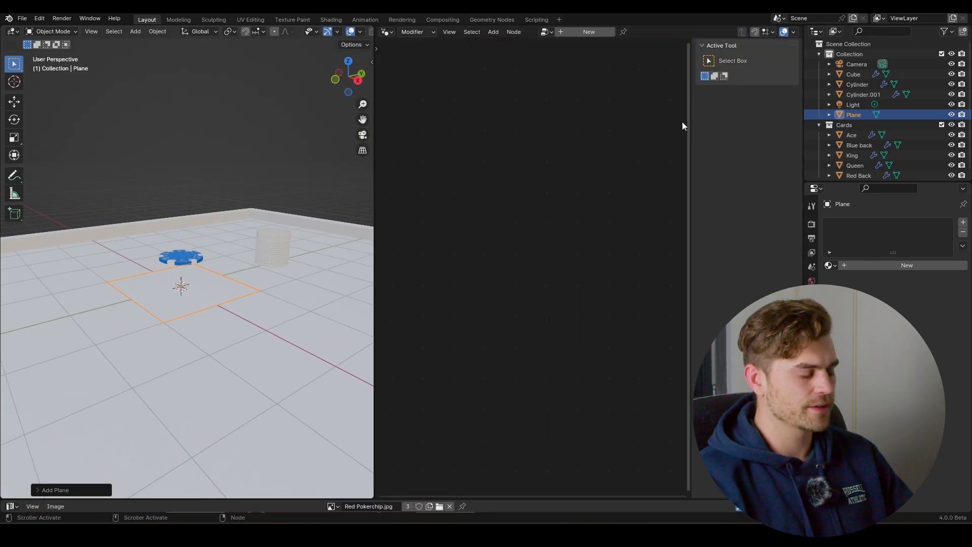
key("n")
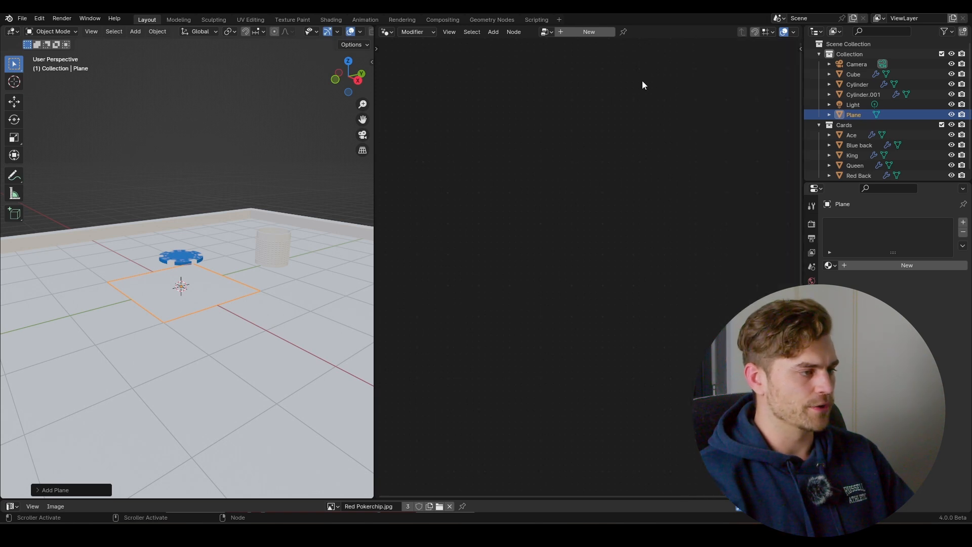
Create a geometry node tree on the plane and detach its Group Input node, placing it well below the Group Output.
left_click(596, 35)
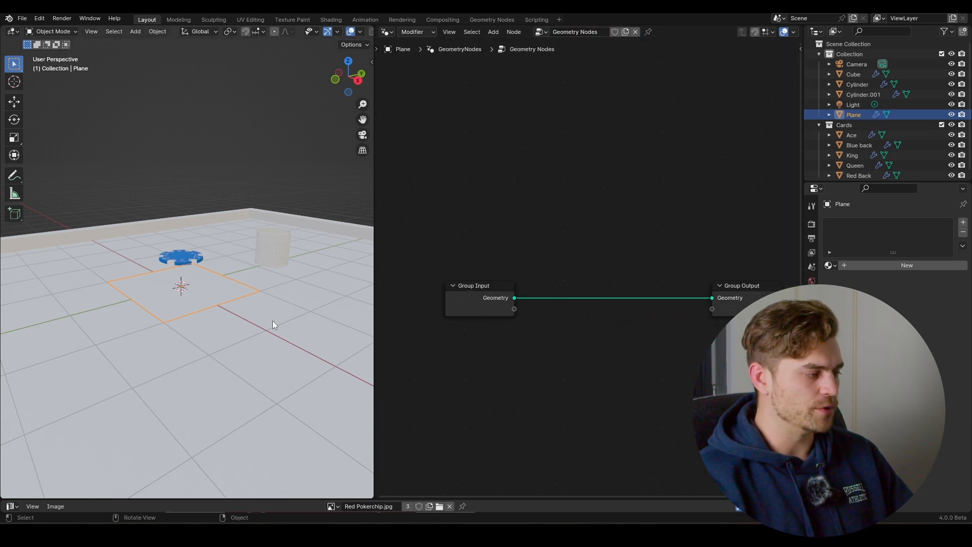
middle_click_drag(272, 320, 224, 305)
scroll(476, 279, "down", 1)
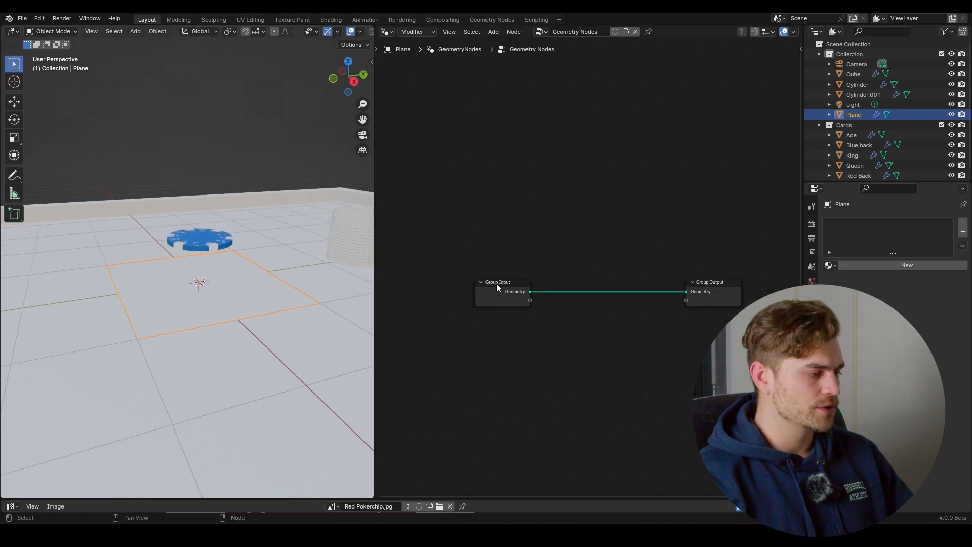
left_click(509, 290, "shift")
left_click_drag(512, 299, 448, 436, "alt")
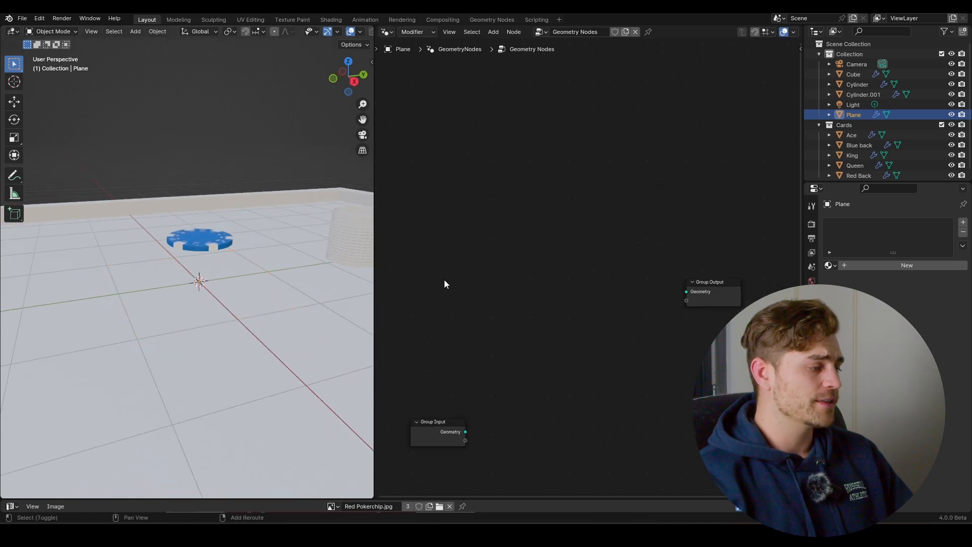
Add a Curve Line node and connect its Curve output to the Group Output's Geometry input.
key("shift+a")
type("curve")
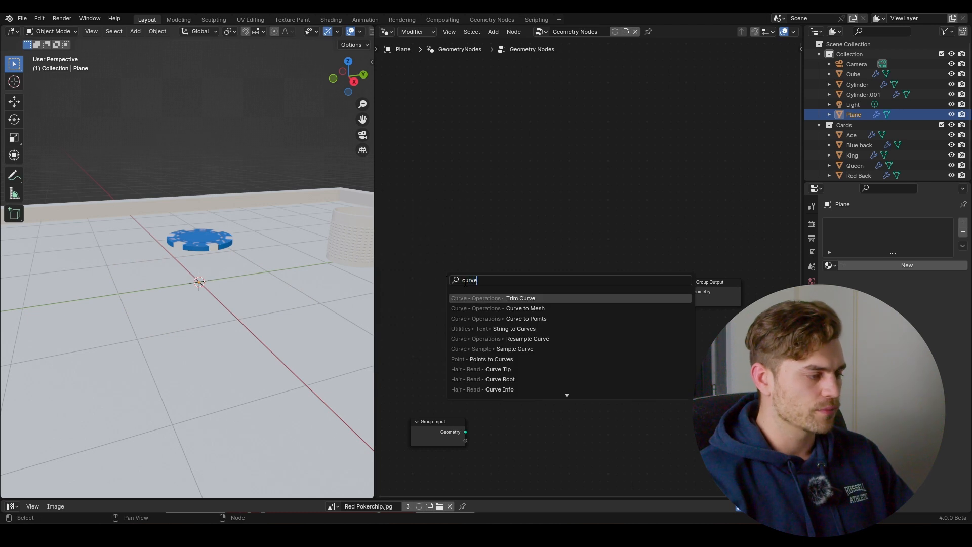
type(" lin")
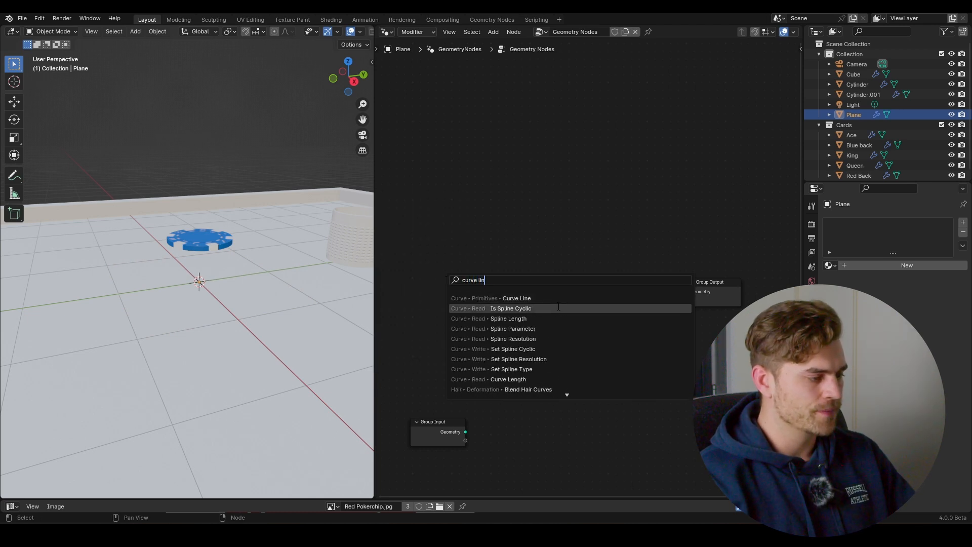
left_click(560, 298)
left_click(405, 258)
left_click_drag(460, 271, 683, 293)
Switch the 3D viewport to Solid shading and frame the curve line with the chip.
middle_click_drag(166, 242, 226, 202)
middle_click_drag(370, 33, 320, 32)
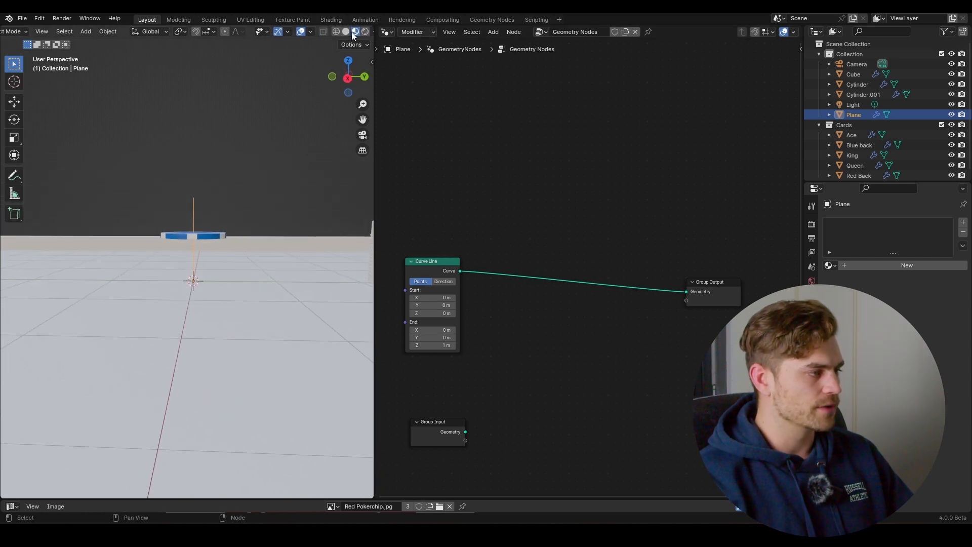
left_click(346, 32)
scroll(198, 279, "up", 3)
middle_click_drag(198, 279, 201, 172)
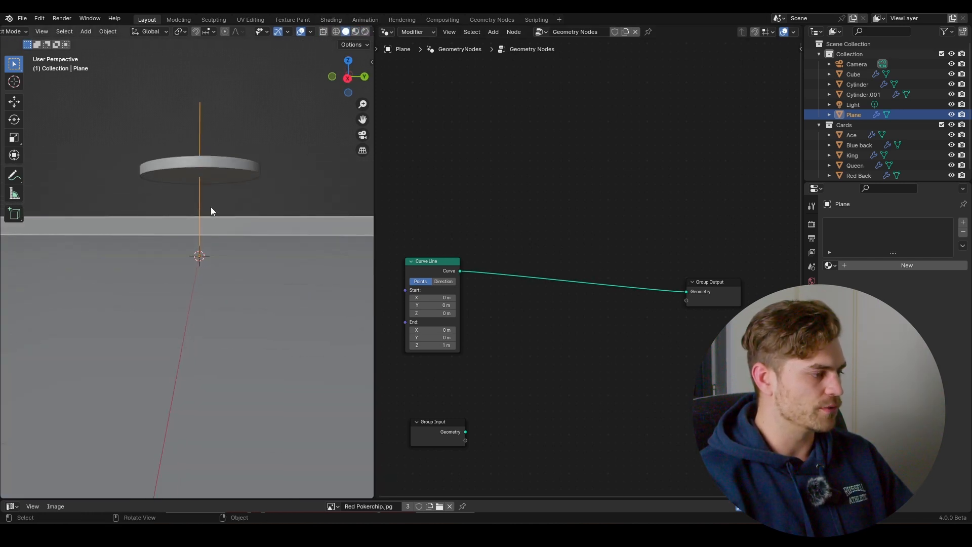
Set the Curve Line's End Z to 1.58 m.
scroll(485, 387, "up", 4)
middle_click_drag(424, 369, 556, 378, "shift")
left_click_drag(512, 382, 569, 382)
middle_click_drag(308, 262, 441, 358)
mouse_move(511, 382)
left_mouse_down()
mouse_move(494, 382)
mouse_move(522, 382)
left_mouse_up()
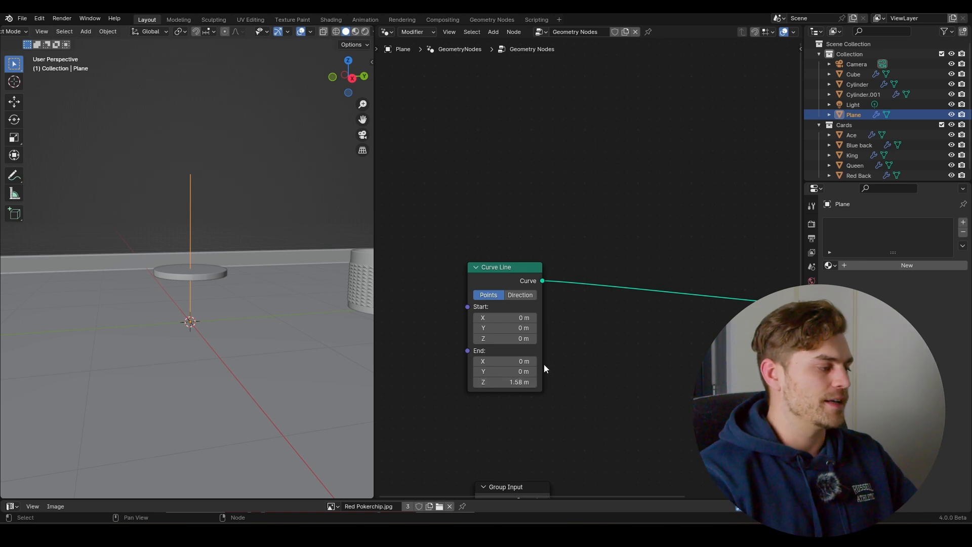
Insert a Resample Curve node between the Curve Line and Group Output nodes.
middle_click_drag(621, 318, 555, 310)
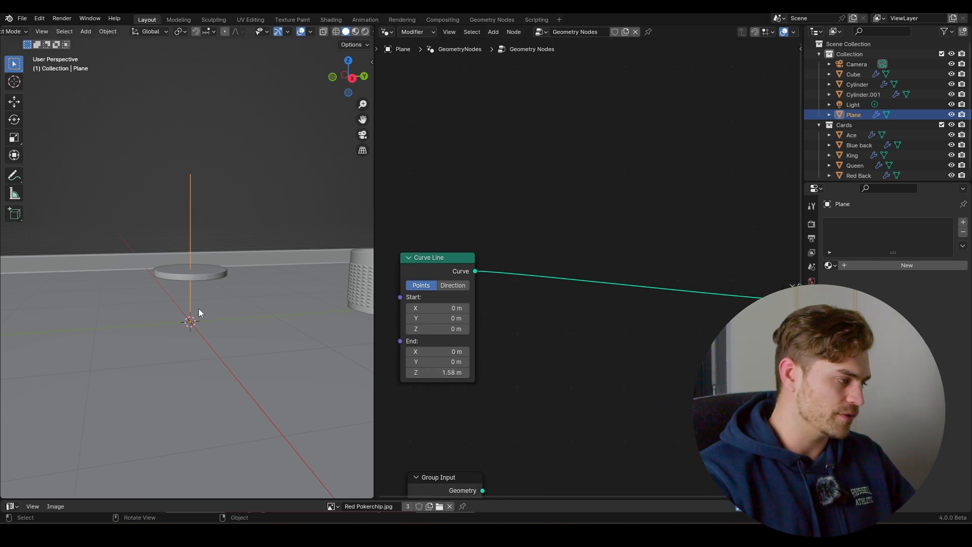
middle_click_drag(578, 341, 528, 325)
scroll(578, 310, "down", 3)
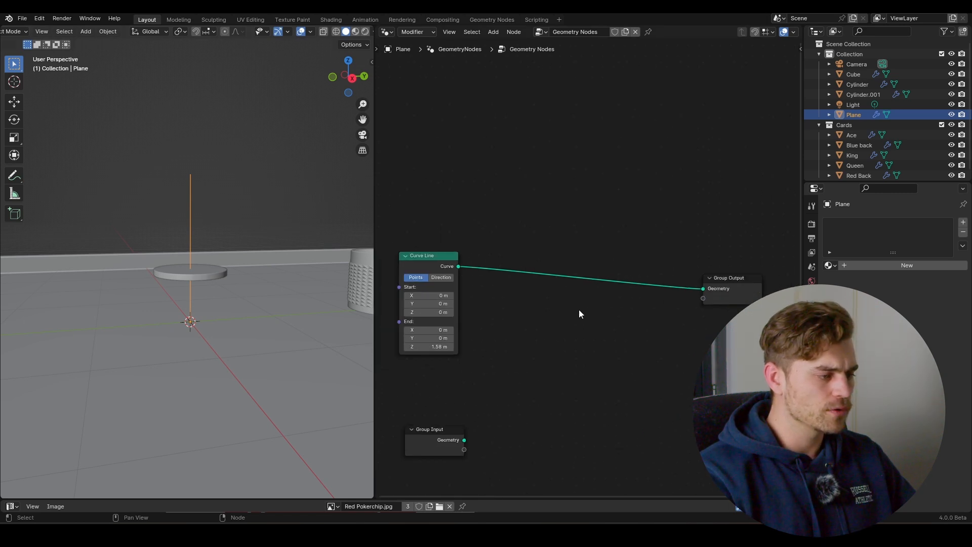
key("shift+a")
type("r")
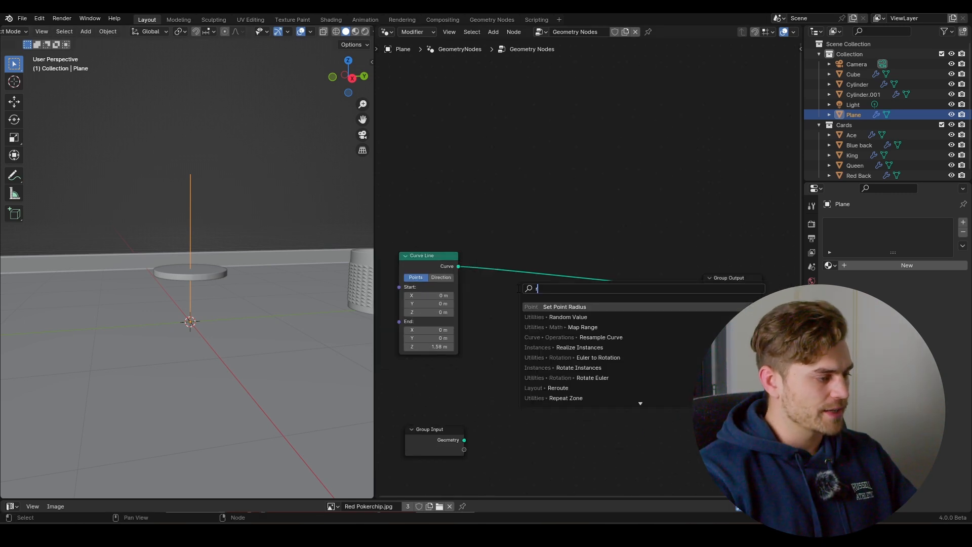
type("esample")
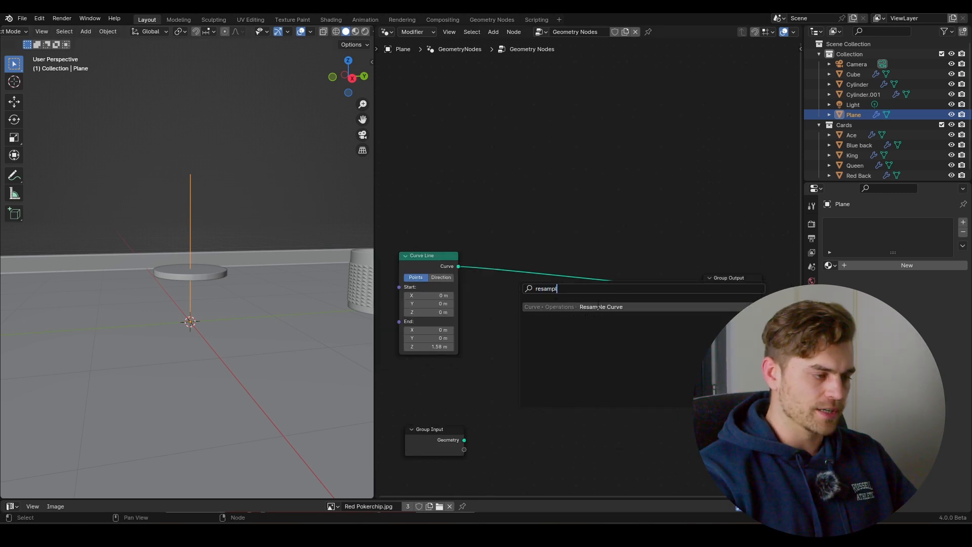
key("Return")
left_click(507, 264)
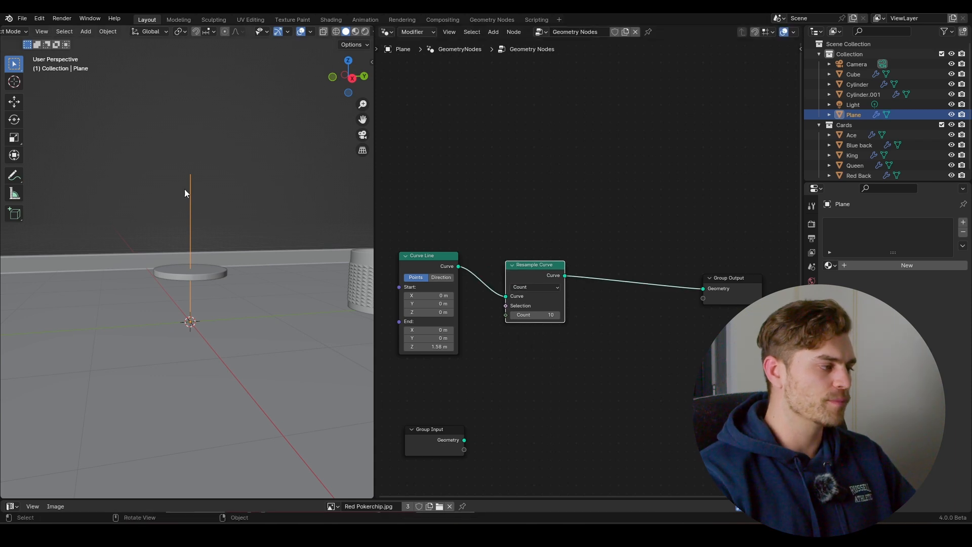
Move the Group Output node farther from the Resample Curve node to make room for more nodes.
key("Tab")
key("Tab")
scroll(202, 243, "up", 2)
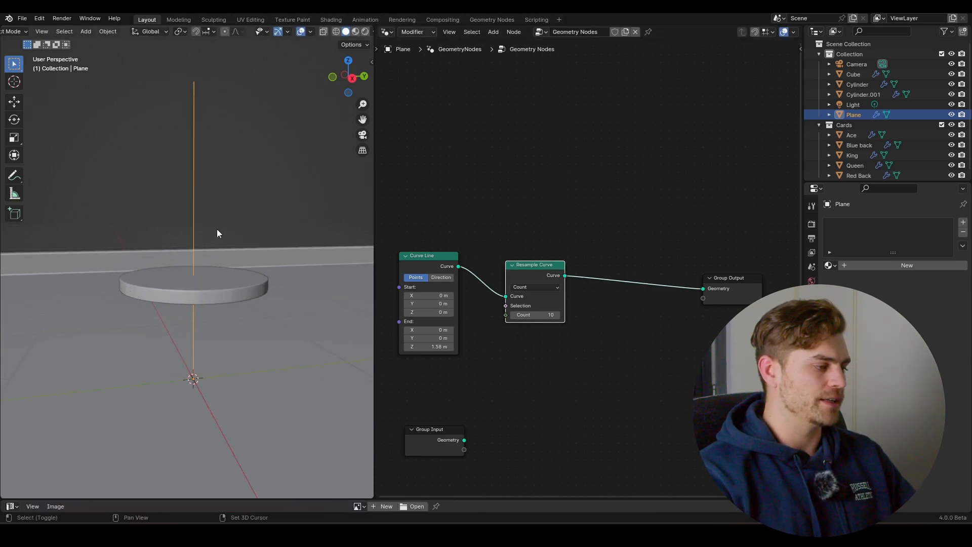
scroll(217, 229, "up", 2)
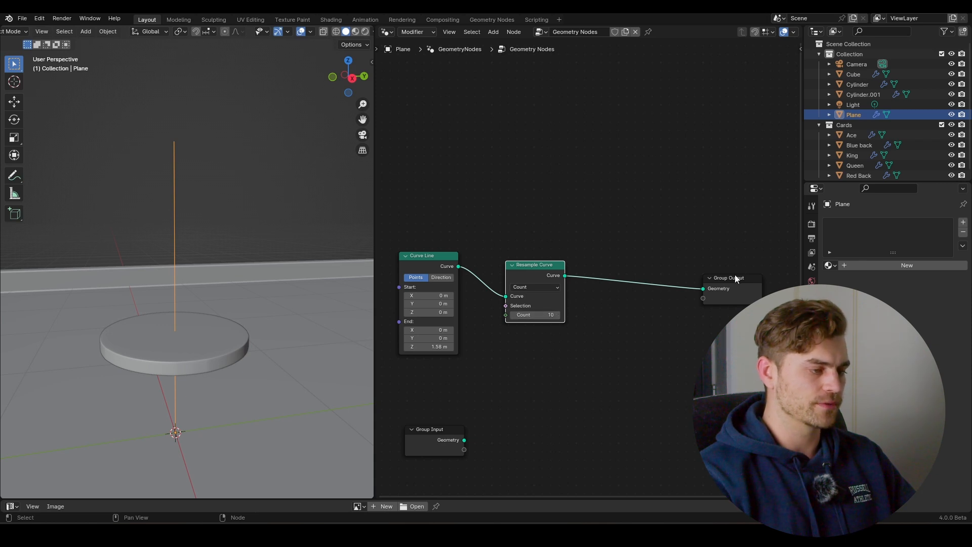
left_click_drag(734, 276, 781, 266)
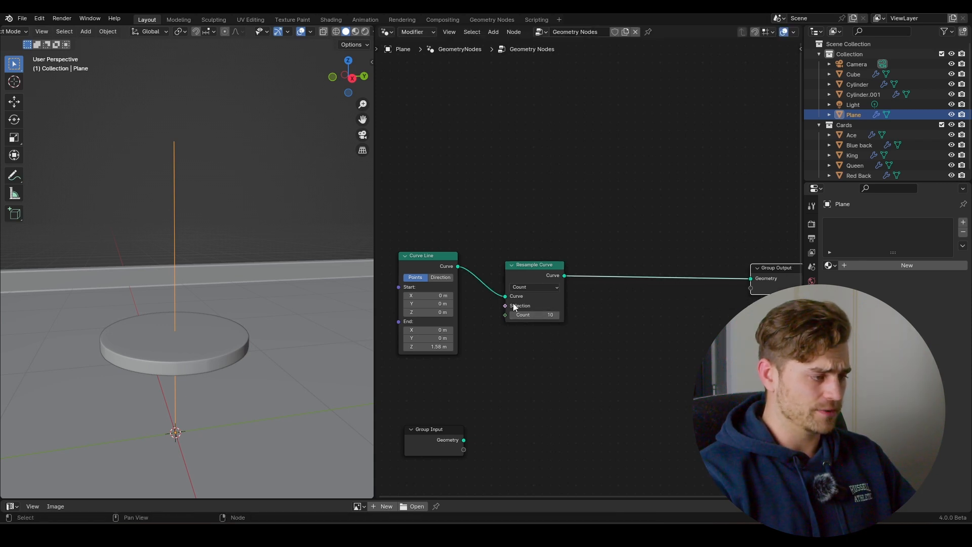
key("Home")
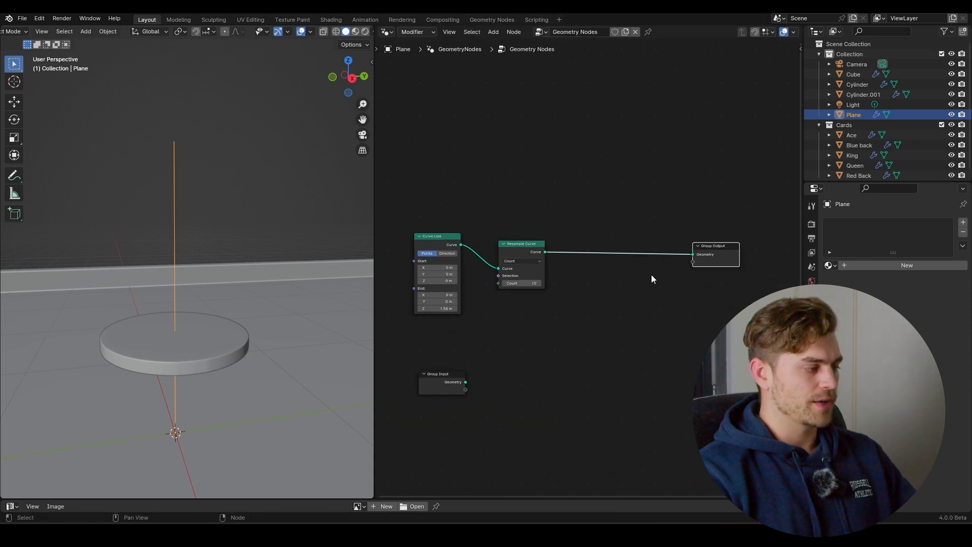
Rename the blue chip object as Pokerchip.
left_click(220, 343)
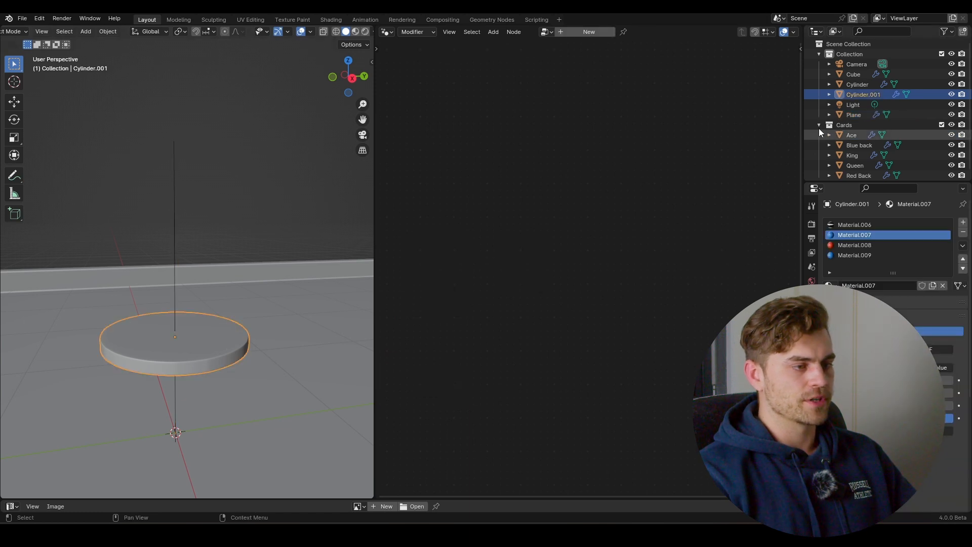
double_click(852, 94)
type("Poker")
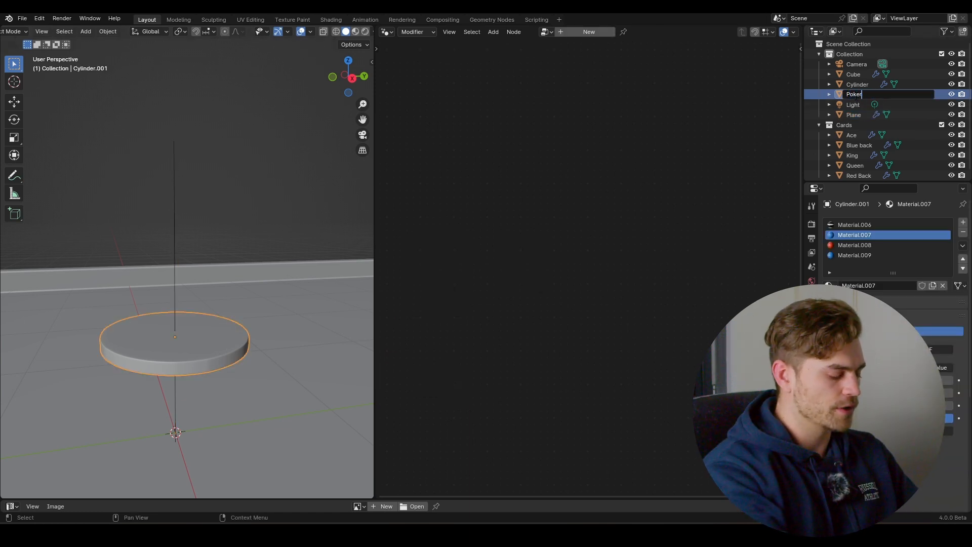
type("chip")
key("Return")
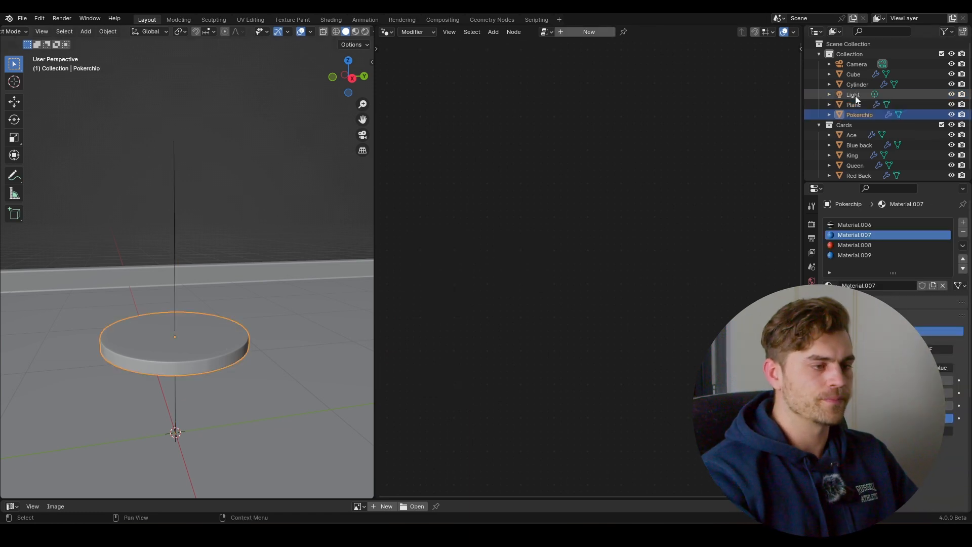
Add an Object Info node for Pokerchip to the plane's node tree and move the Group Input node below it.
left_click(175, 154)
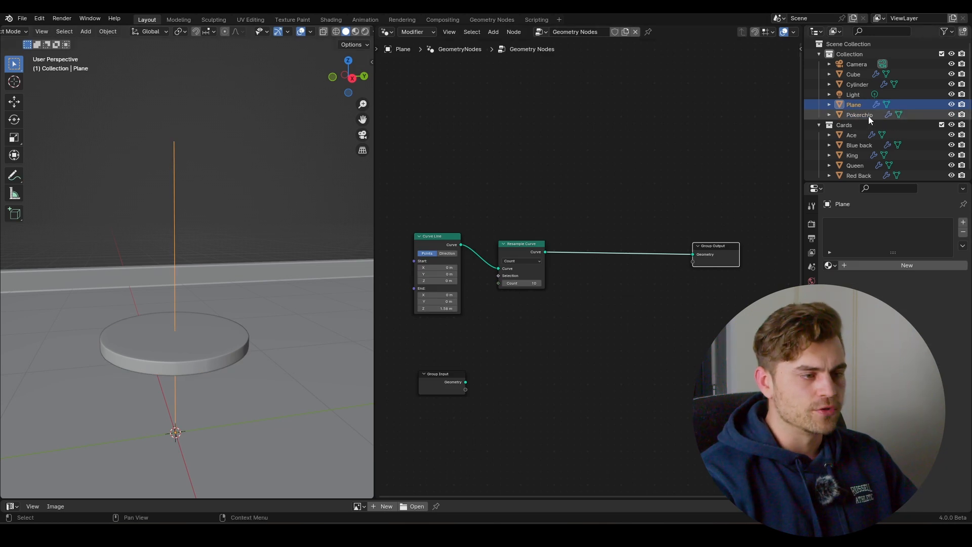
left_click_drag(867, 116, 510, 347)
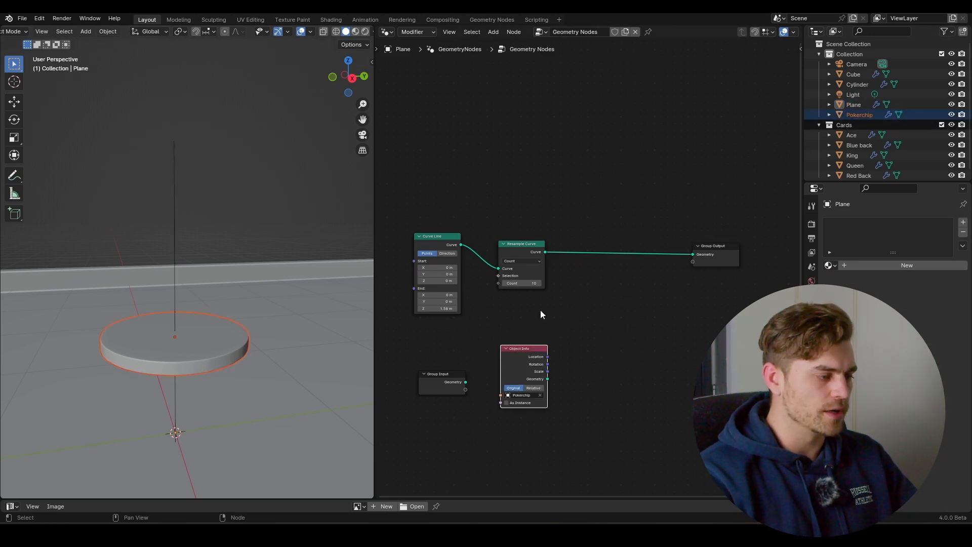
left_click_drag(447, 383, 454, 456)
Insert an Instance on Points node between the Resample Curve and Group Output nodes.
key("shift+a")
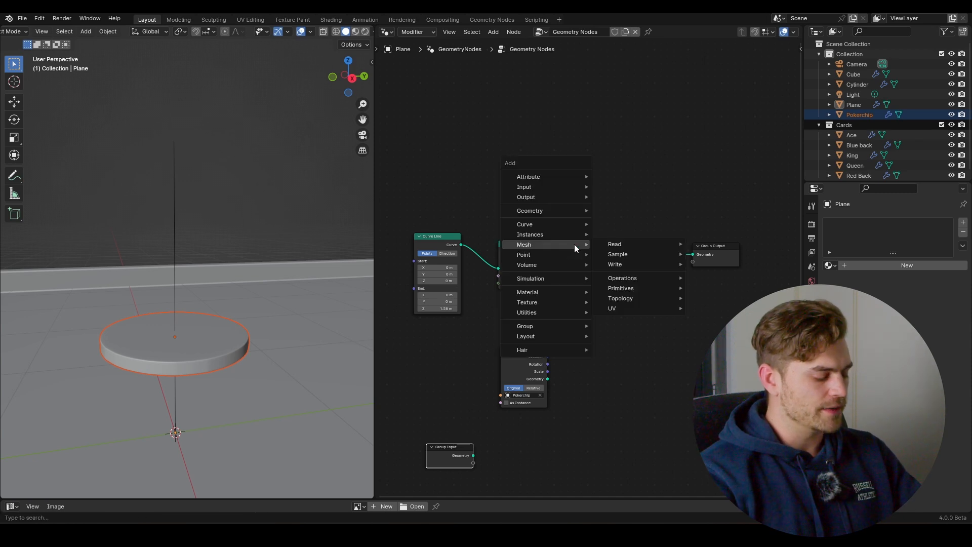
type("insta")
left_click(630, 262)
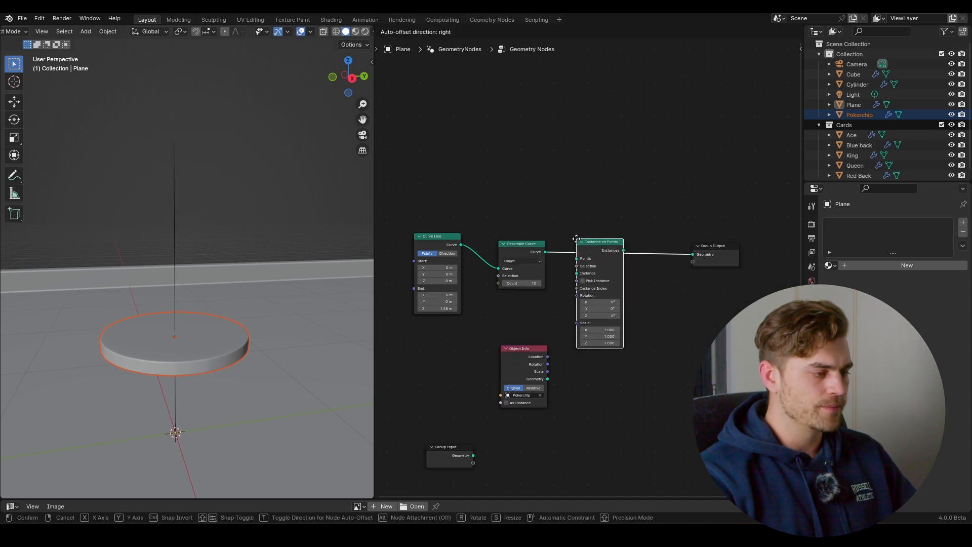
left_click(589, 237)
Connect the Object Info node's Geometry output to the Instance input of Instance on Points and inspect the chip stack.
left_click_drag(481, 357, 504, 363)
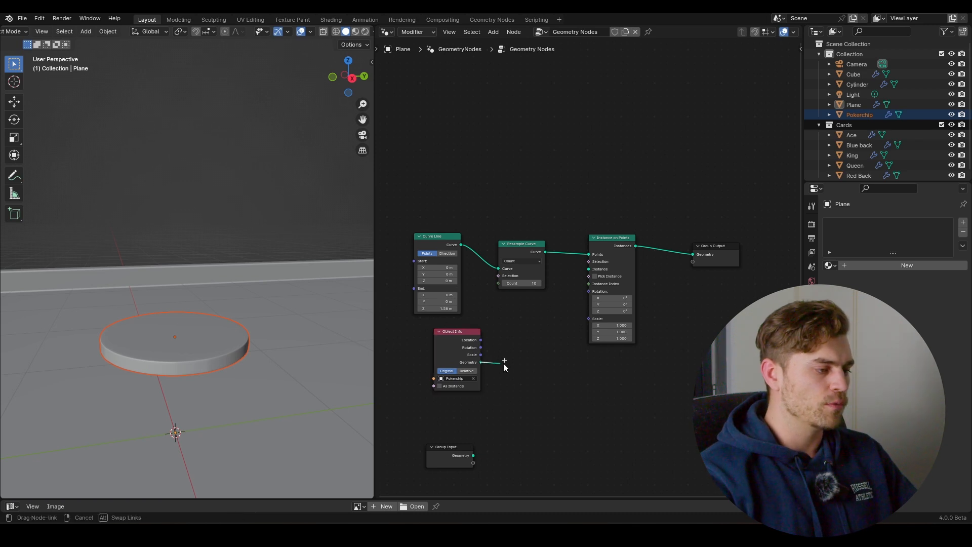
left_click_drag(545, 303, 593, 266)
scroll(217, 268, "down", 4)
middle_click_drag(217, 269, 254, 268)
scroll(259, 295, "up", 5)
scroll(259, 298, "down", 4)
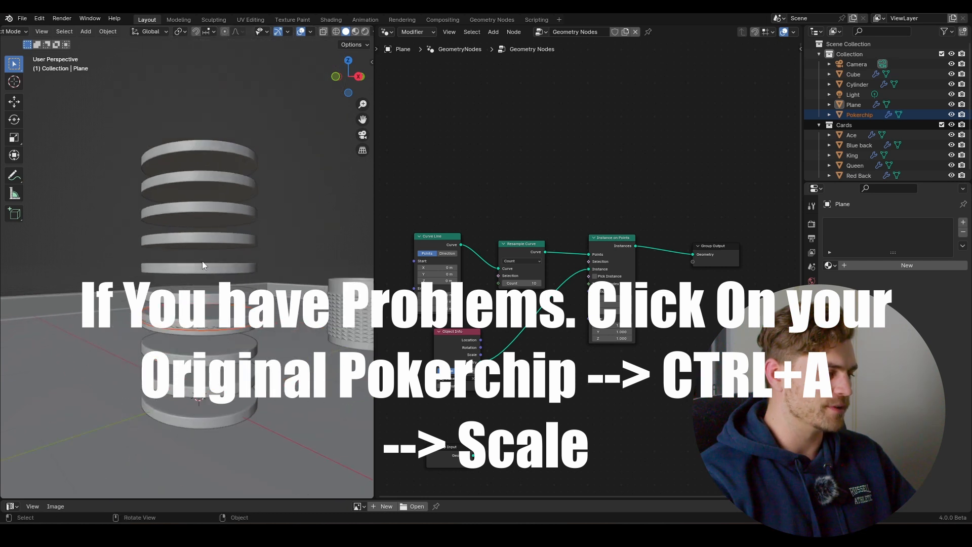
Lower the Curve Line's End Z to 1.08 m and move the original Pokerchip away from the stack.
middle_click_drag(474, 284, 635, 280)
scroll(499, 284, "up", 8)
left_click_drag(566, 295, 536, 295)
key("g")
left_click(95, 302)
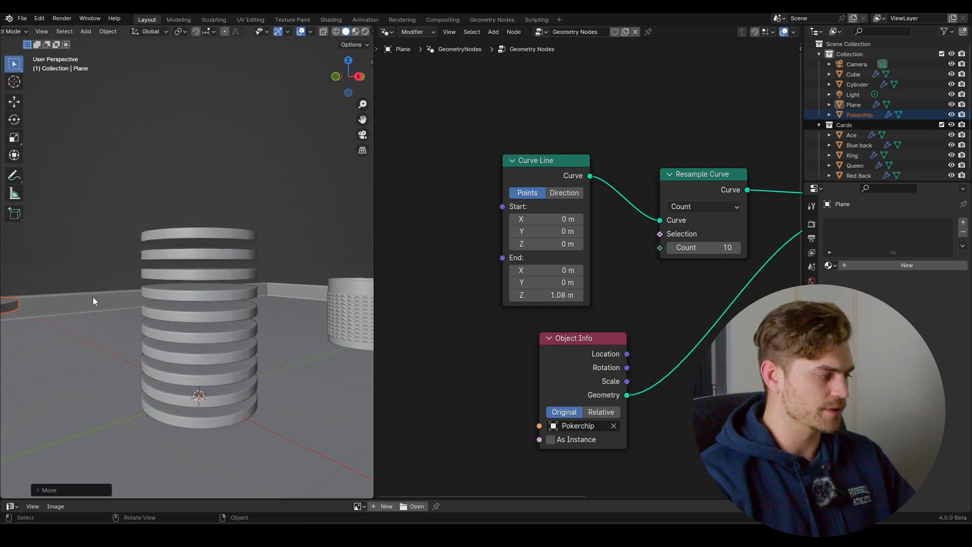
Reduce the Curve Line's End Z to 0.57 m so the stacked chips rest on each other.
mouse_move(567, 296)
left_mouse_down()
mouse_move(544, 295)
mouse_move(555, 297)
left_mouse_up()
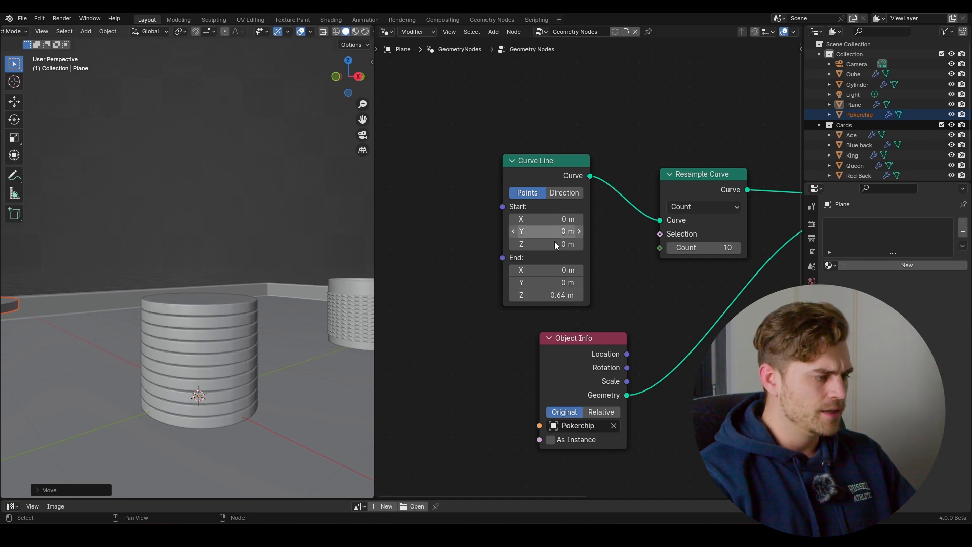
scroll(195, 350, "up", 6)
scroll(198, 344, "down", 2)
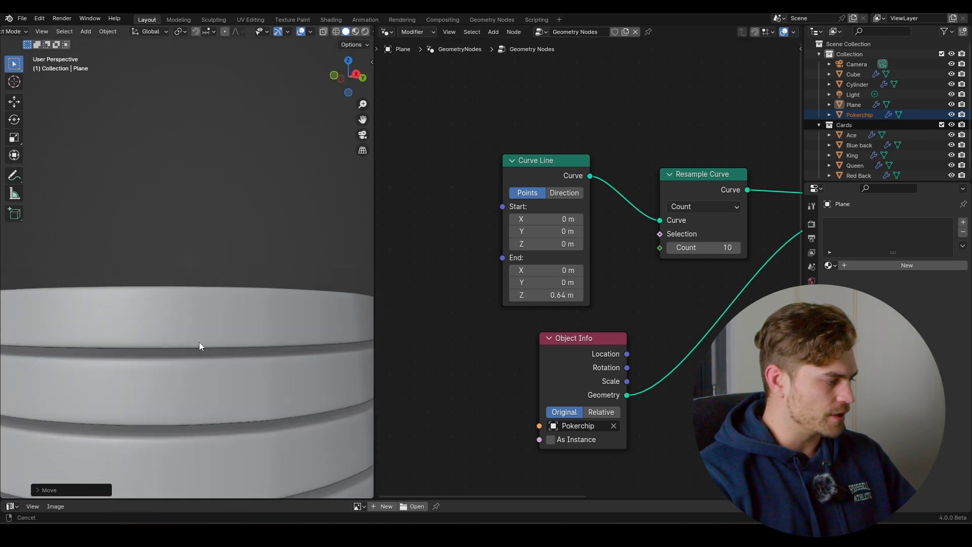
left_click_drag(555, 296, 546, 296)
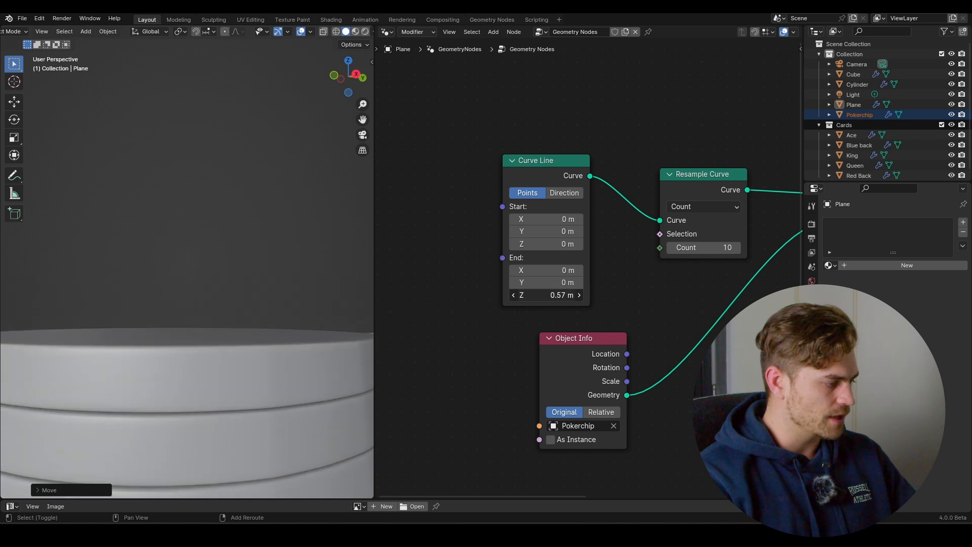
scroll(257, 324, "down", 6)
middle_click_drag(258, 326, 263, 330)
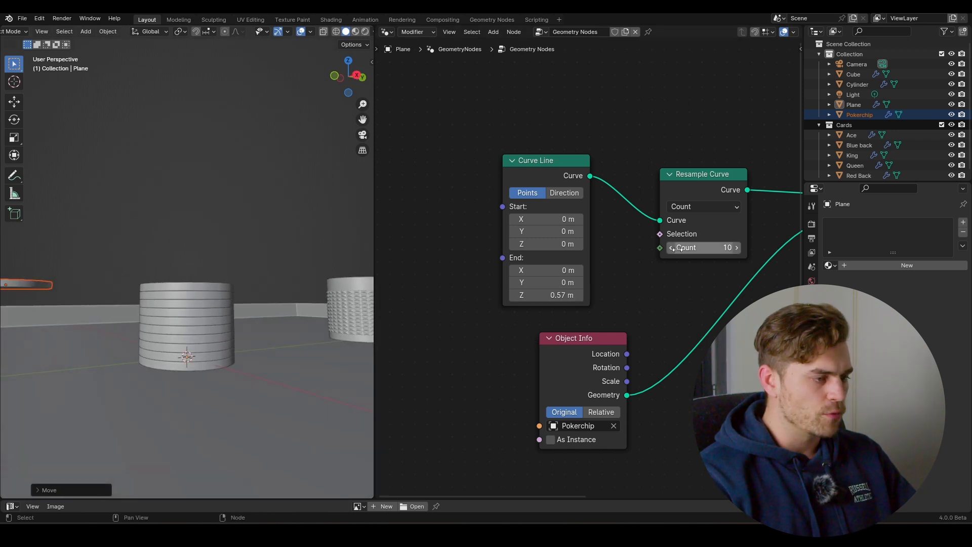
Set the Resample Curve count to 23 and raise the Curve Line's End Z to 1.35 m.
middle_click_drag(678, 250, 608, 285)
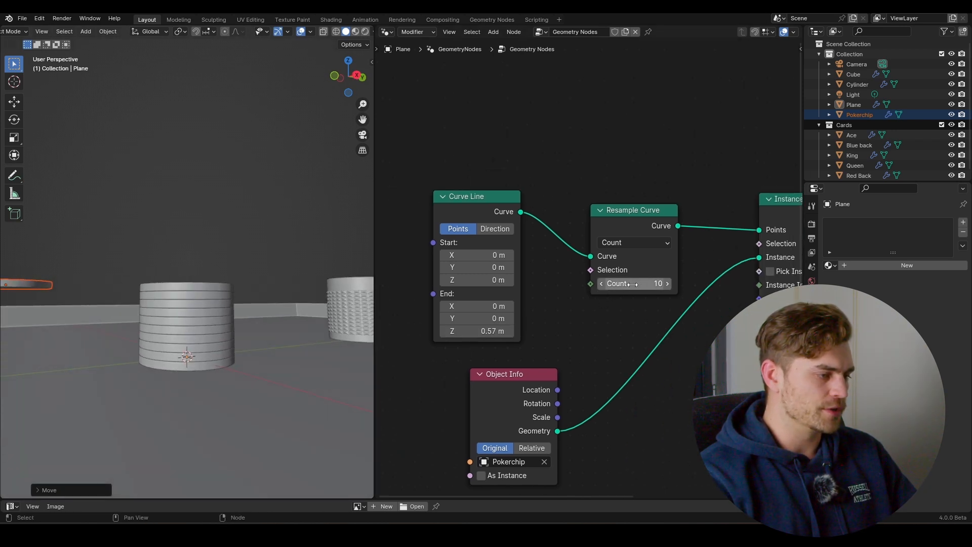
left_click_drag(649, 283, 711, 283)
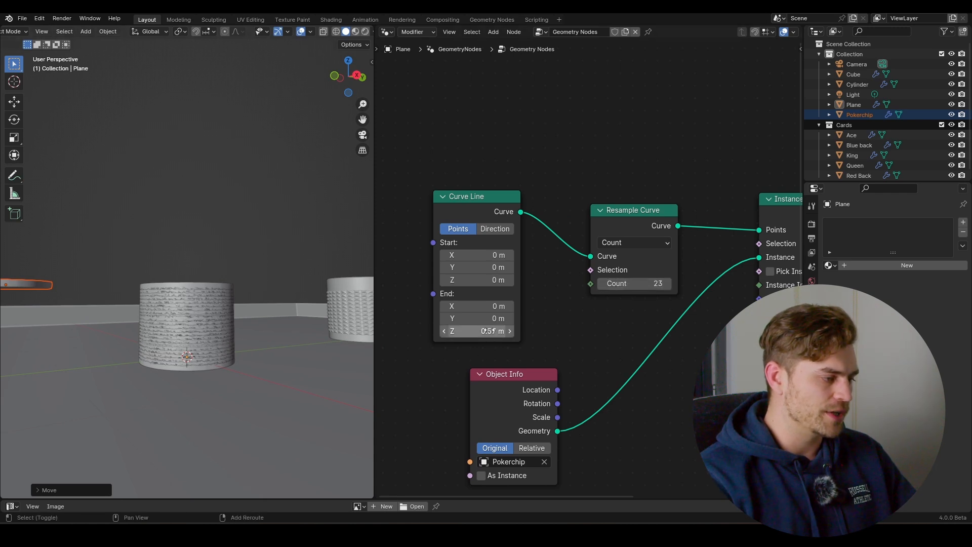
left_click_drag(476, 331, 594, 331)
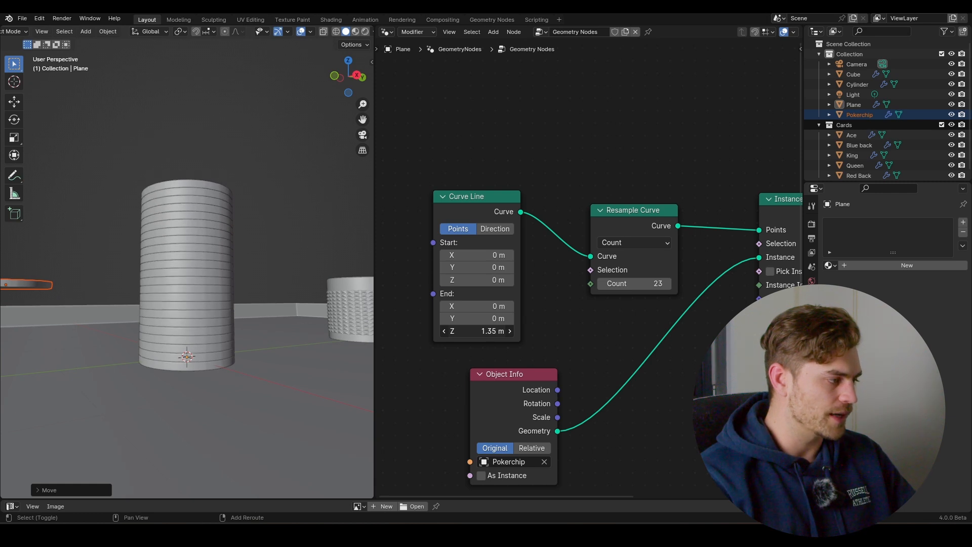
middle_click_drag(279, 253, 276, 270)
Move the Group Output node farther away and insert a Set Position node between it and Instance on Points.
middle_click_drag(720, 285, 526, 290)
scroll(590, 283, "down", 12)
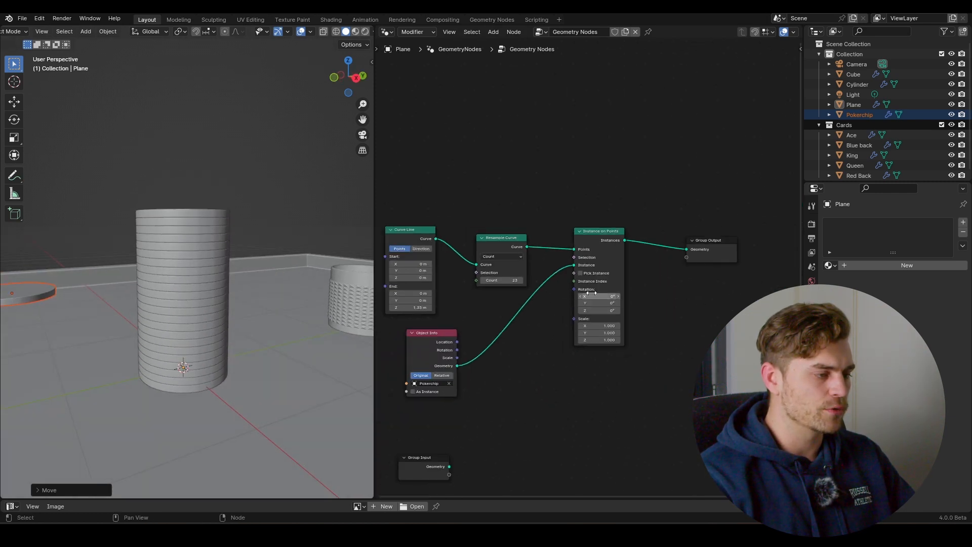
left_click_drag(677, 250, 793, 249)
left_click_drag(488, 403, 471, 396)
scroll(517, 380, "up", 3)
mouse_move(562, 329)
middle_mouse_down()
mouse_move(507, 386)
mouse_move(574, 315)
middle_mouse_up()
key("shift+a")
type("set")
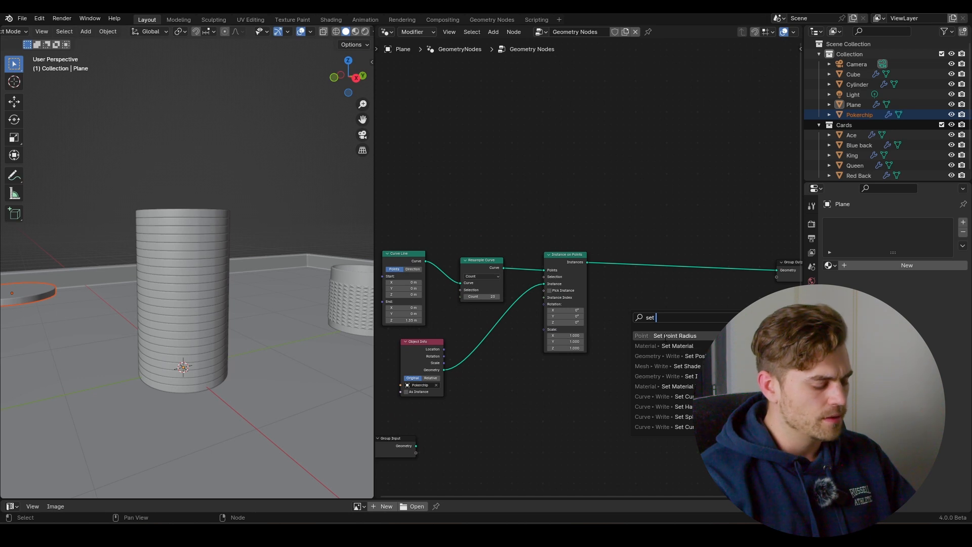
type(" pos")
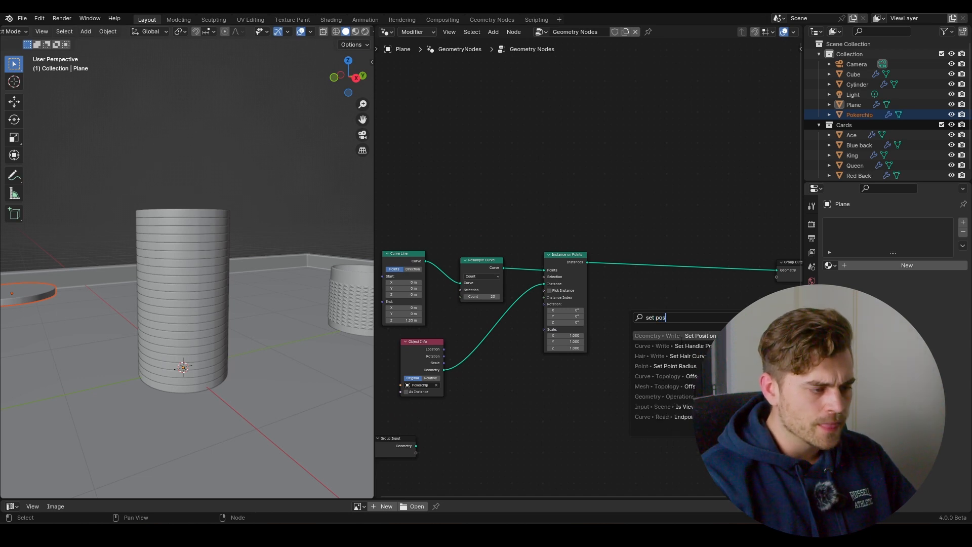
key("Return")
left_click(674, 277)
left_click_drag(674, 278, 651, 337)
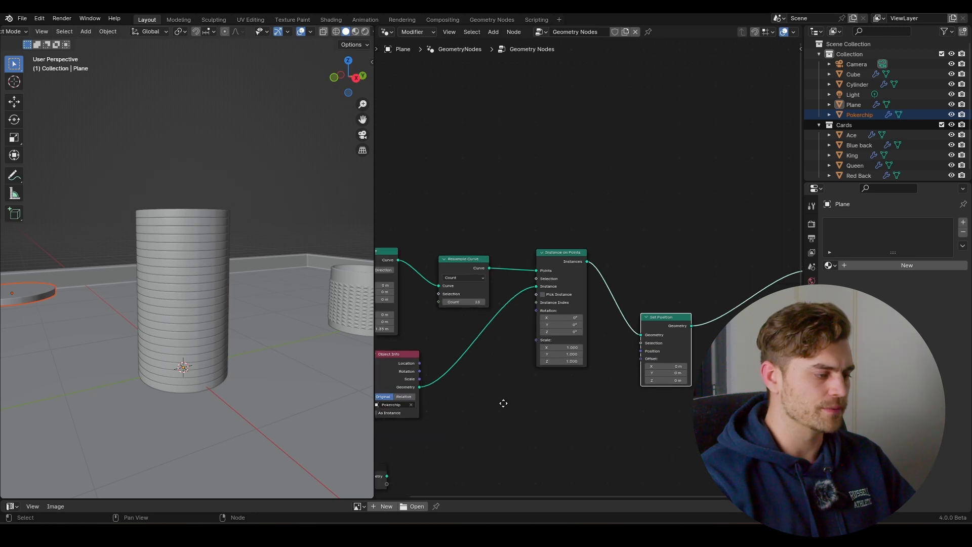
Add a Random Value node and connect its Value output to the Offset input of Set Position.
scroll(545, 351, "up", 2)
key("shift+a")
type("random")
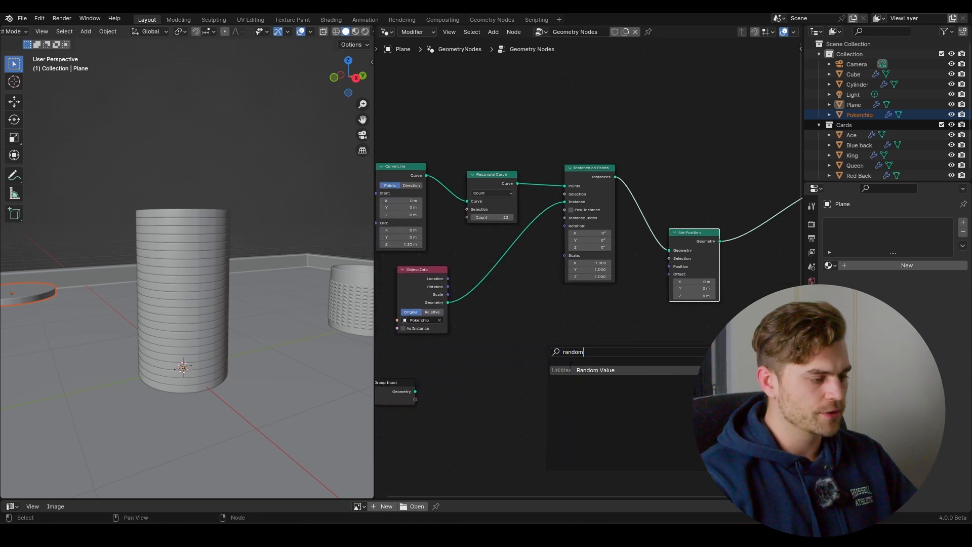
key("Return")
left_click(495, 327)
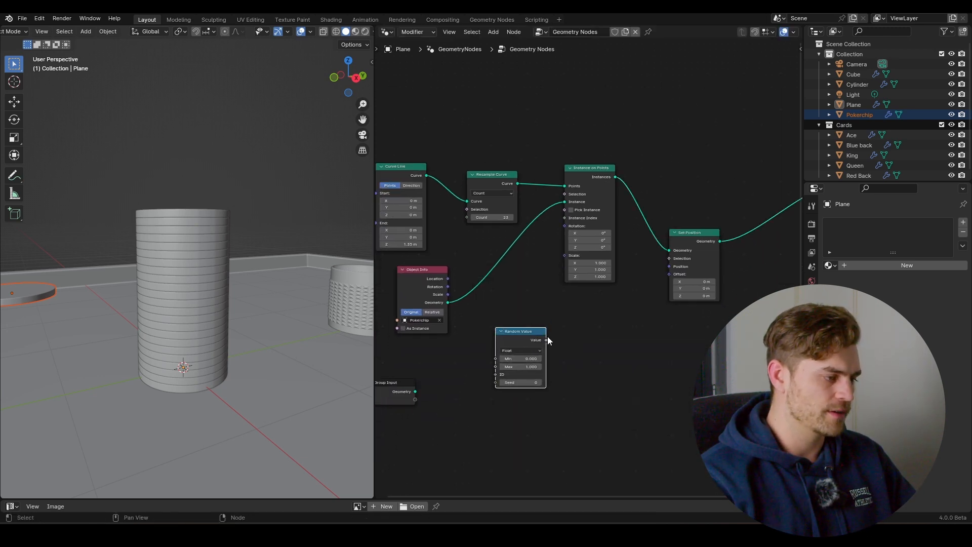
scroll(548, 337, "up", 2)
left_click_drag(580, 349, 700, 274)
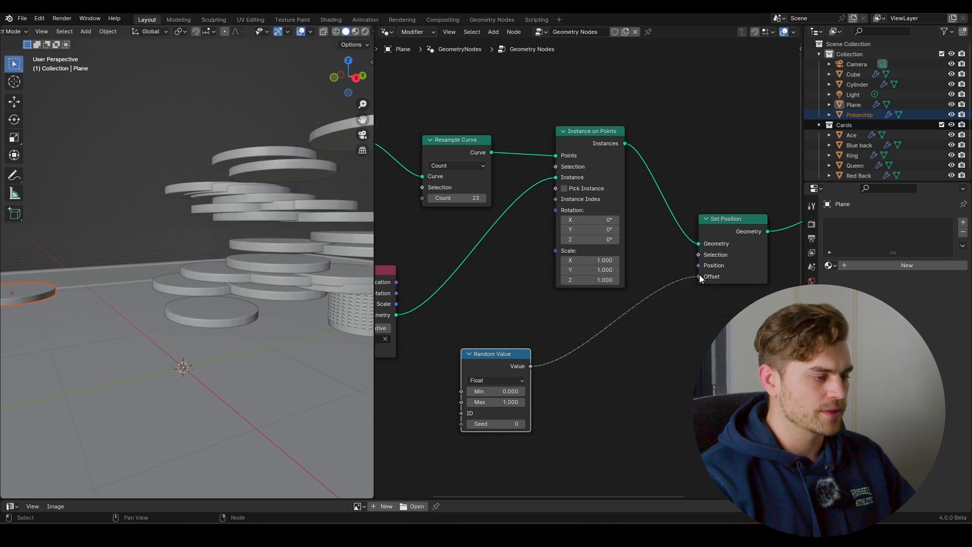
middle_click_drag(239, 281, 263, 304)
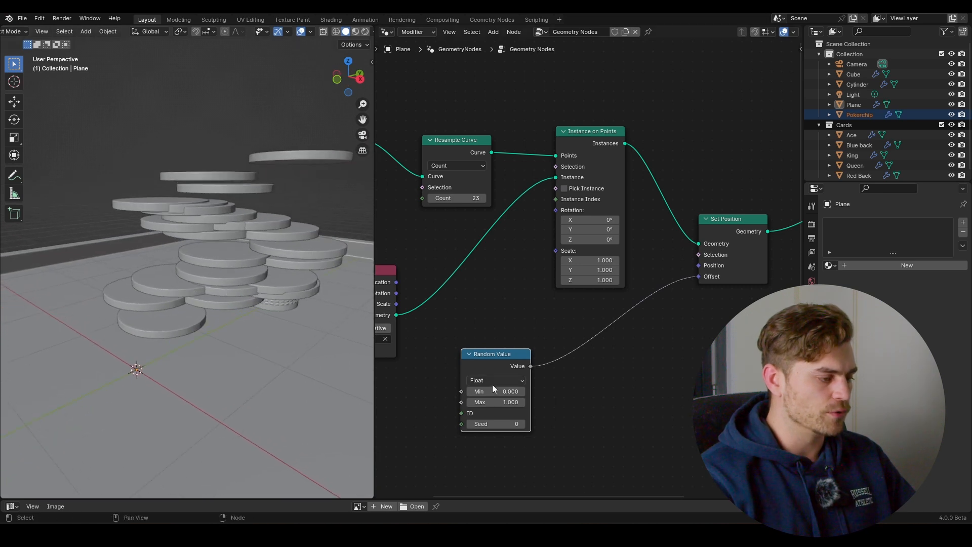
Set the Random Value node's Min to 0.980 and Max to 0.890, and move the node away from Set Position.
left_click_drag(505, 391, 544, 391)
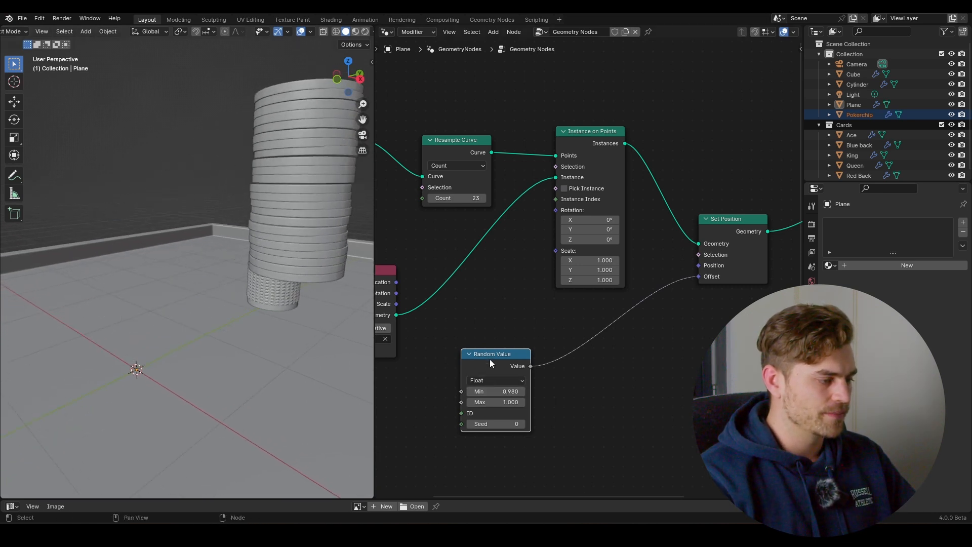
scroll(490, 360, "down", 2)
left_click_drag(506, 341, 435, 378)
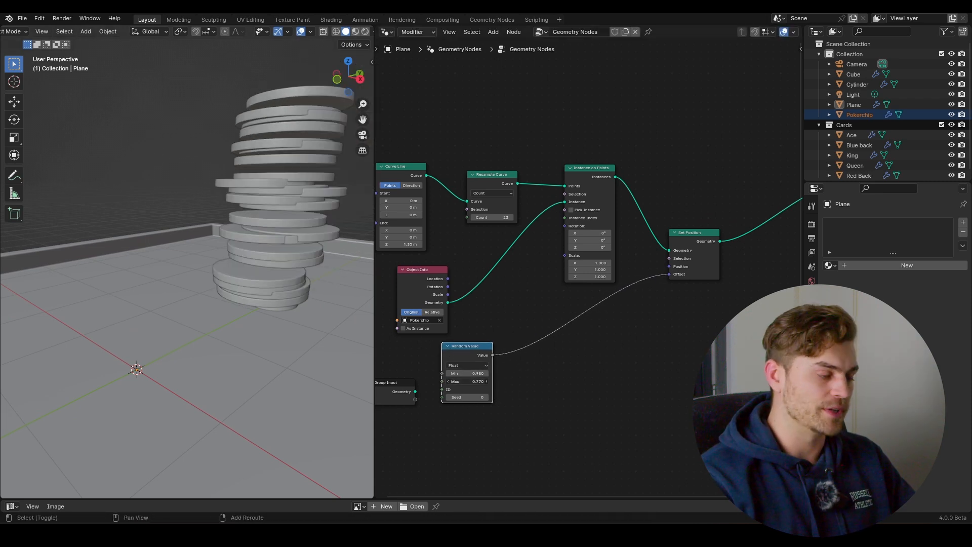
Insert a Combine XYZ node between Random Value and Set Position's Offset, feeding the random value into X.
scroll(504, 356, "up", 2)
key("shift+a")
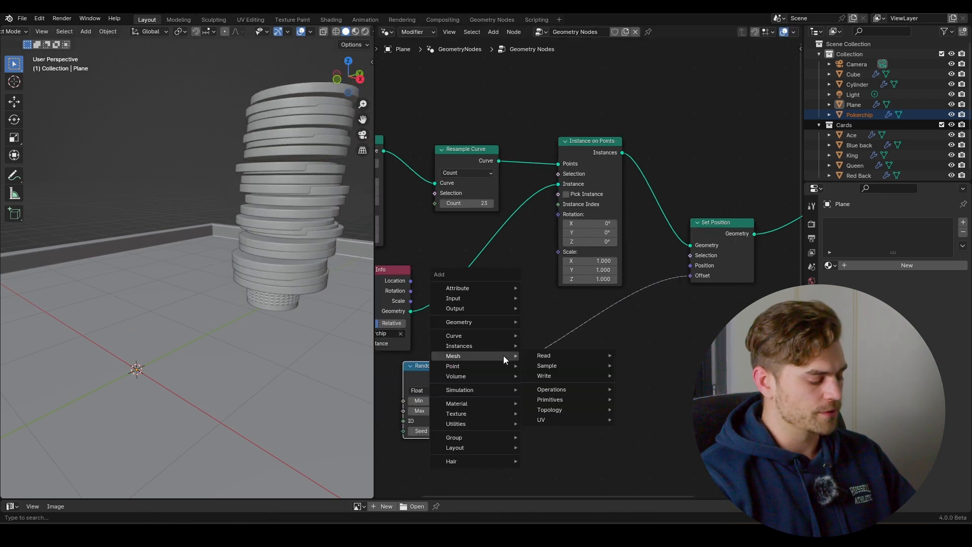
type("combin")
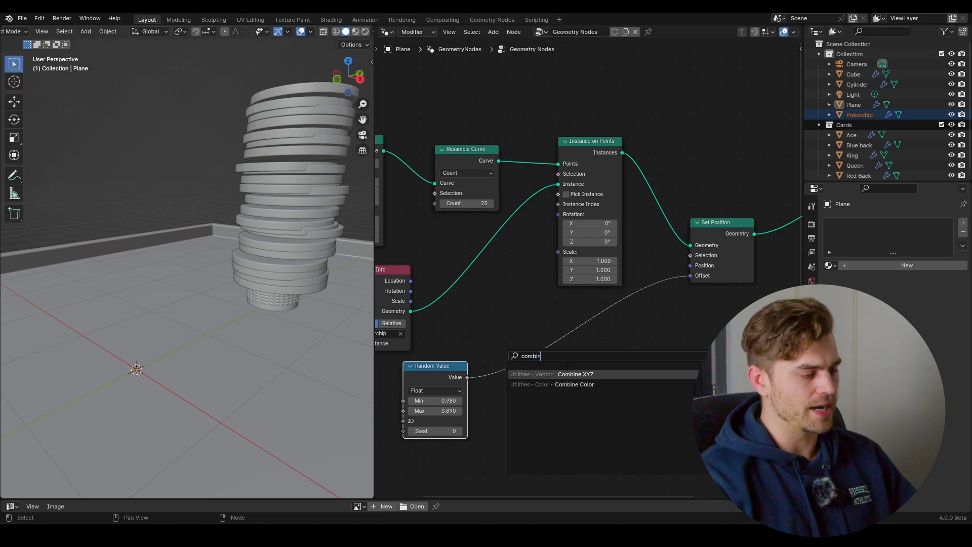
key("Return")
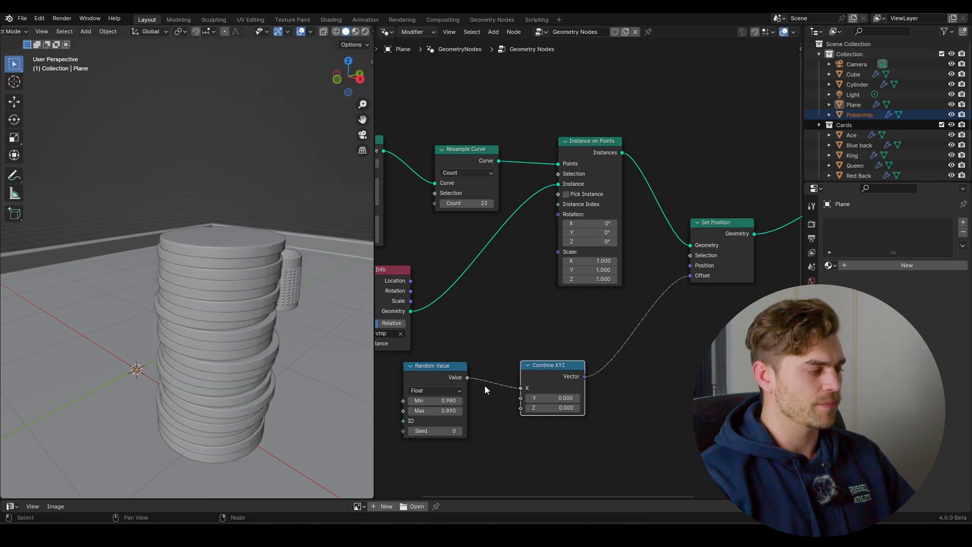
Fine-tune the chips' random offset by setting the Random Value's Min to 0.970 and Max to 0.840.
middle_click_drag(308, 355, 270, 349)
scroll(202, 343, "up", 2)
middle_click_drag(196, 343, 251, 319, "shift")
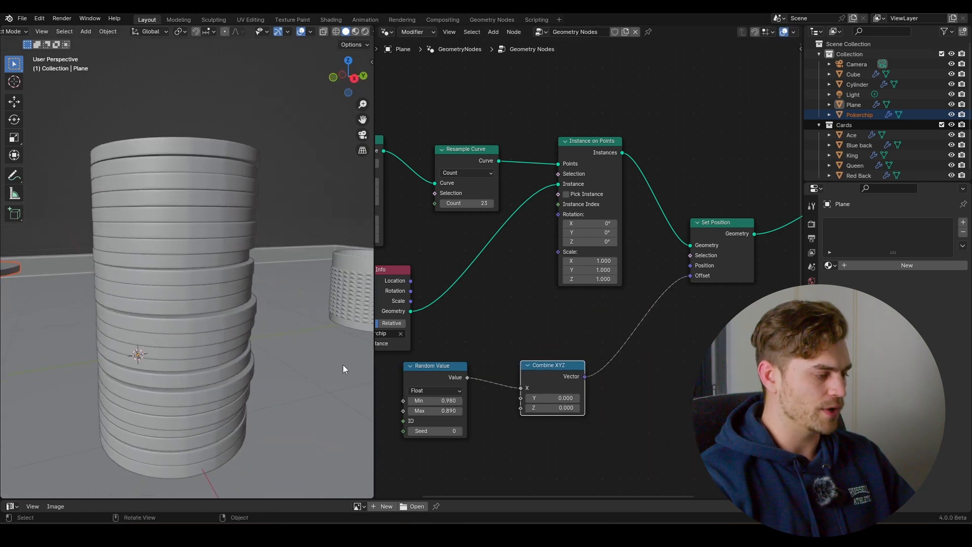
mouse_move(439, 401)
left_mouse_down()
mouse_move(393, 400)
mouse_move(441, 400)
mouse_move(448, 410)
mouse_move(436, 406)
left_mouse_up()
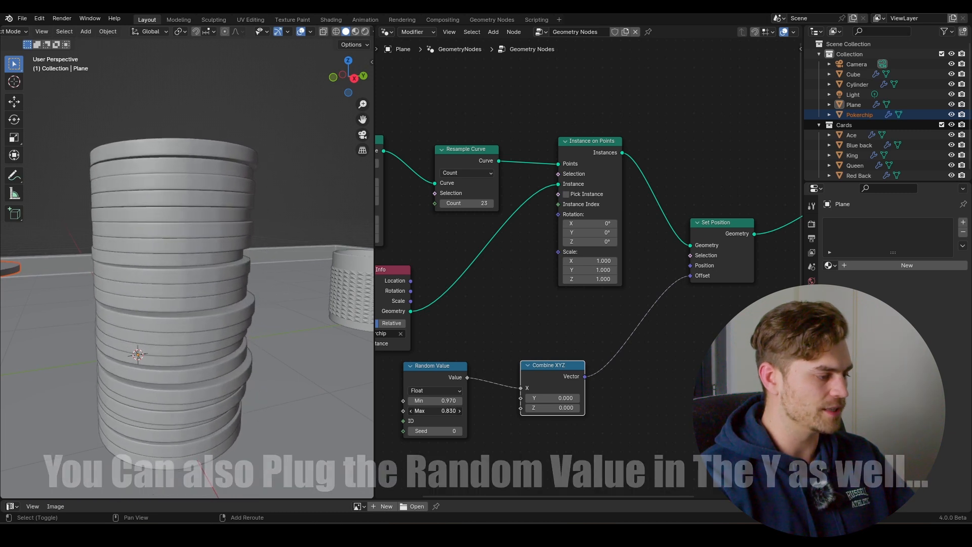
middle_click_drag(454, 401, 558, 366)
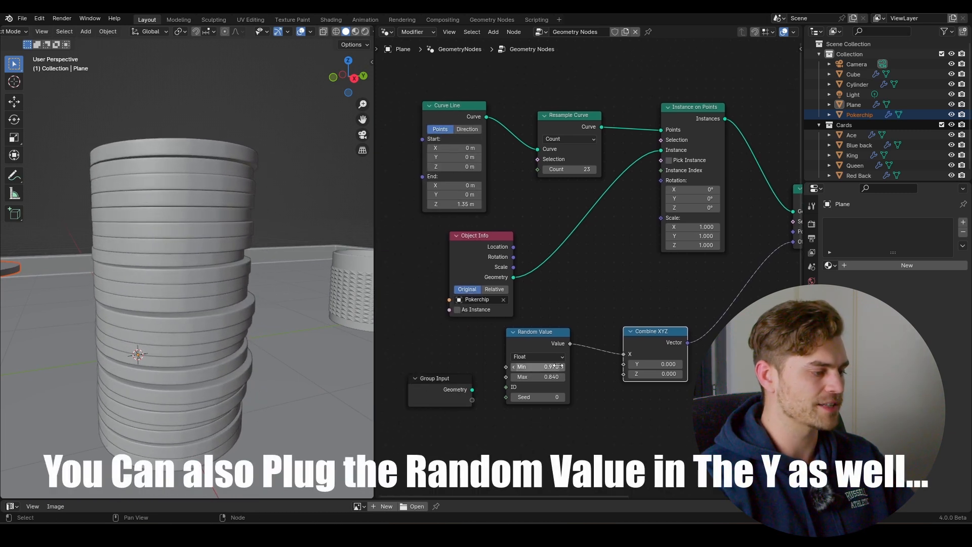
Move the Group Output node closer in line with Set Position and show the viewport in Material Preview.
left_click_drag(669, 335, 644, 333)
middle_click_drag(669, 333, 492, 342)
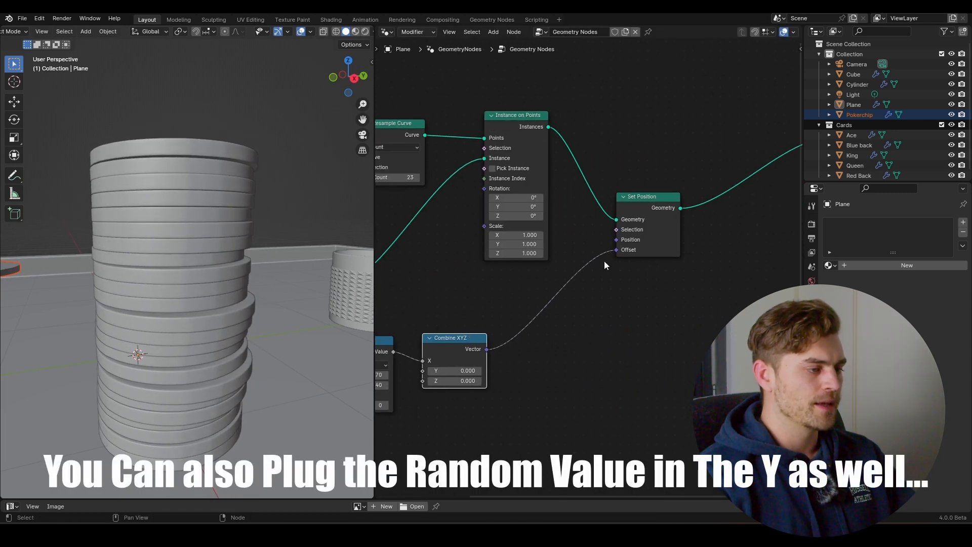
scroll(605, 261, "down", 7)
middle_click_drag(686, 264, 620, 297)
left_click_drag(667, 226, 689, 277)
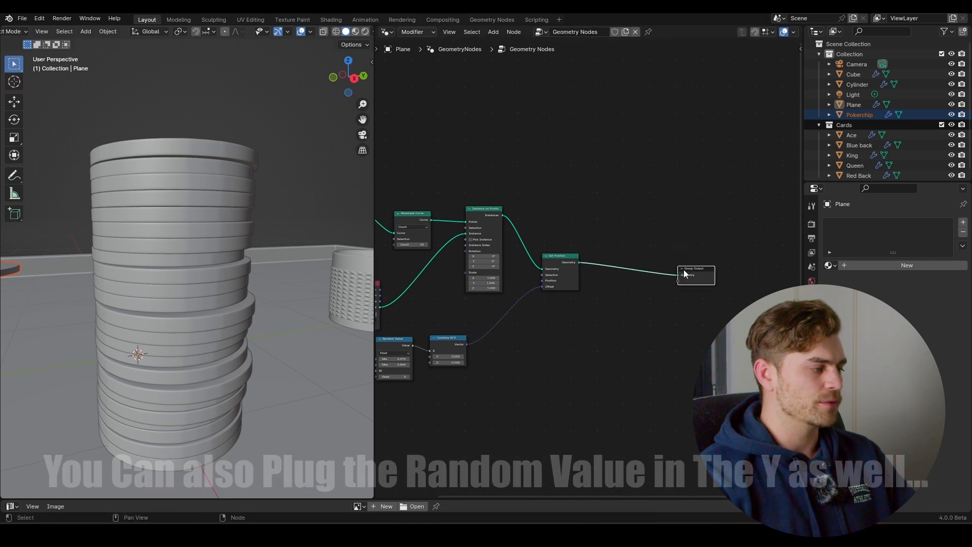
left_click(355, 31)
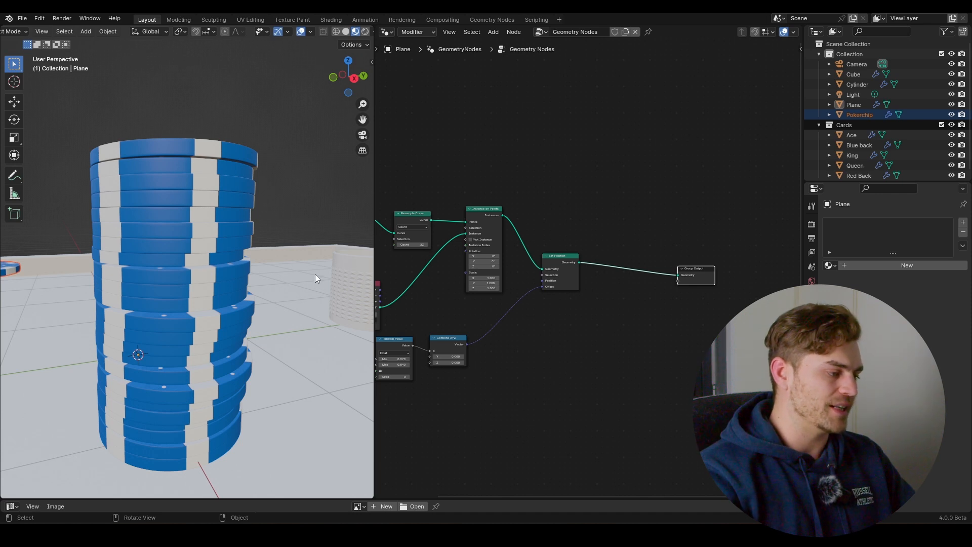
Duplicate the Random Value and Combine XYZ nodes together and place the copies below Set Position.
middle_click_drag(505, 382, 533, 373)
middle_click_drag(442, 358, 508, 354)
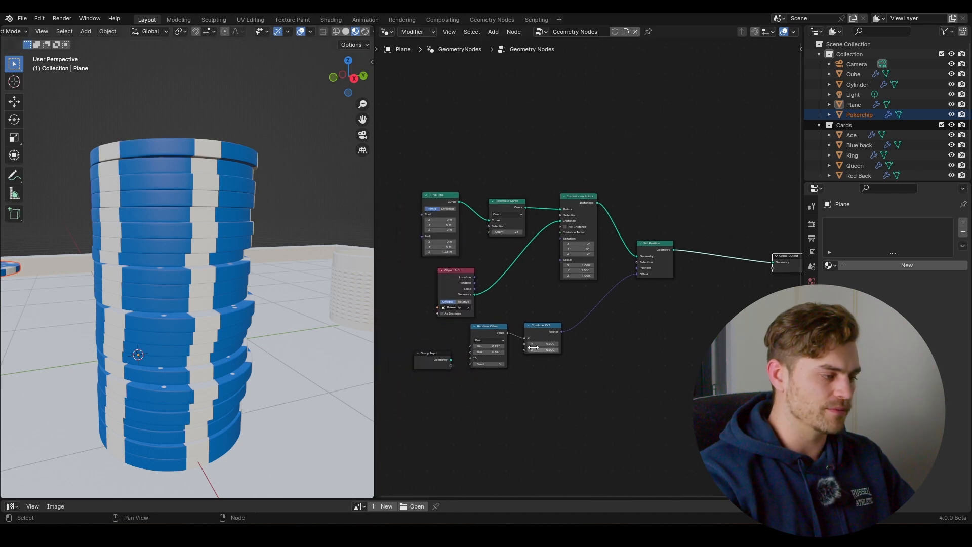
left_click_drag(560, 377, 480, 325)
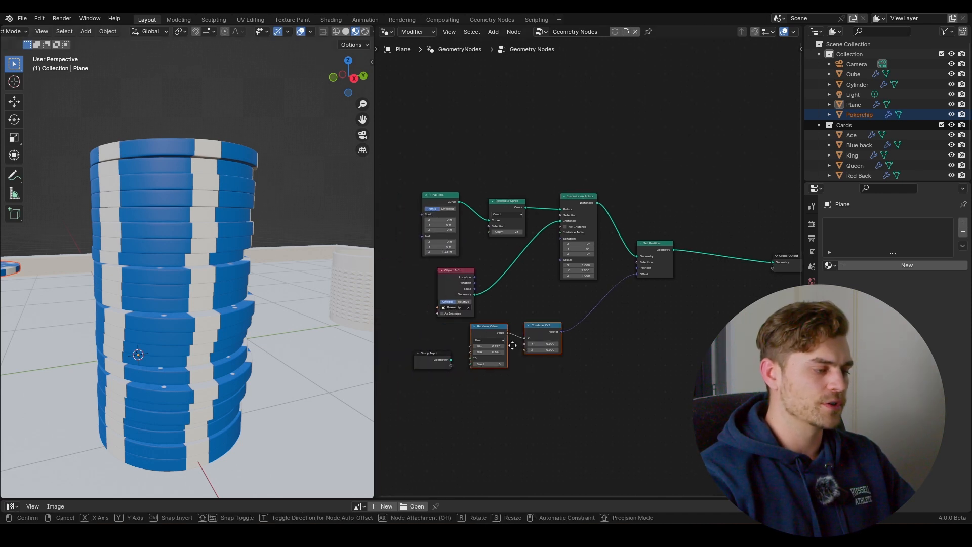
key("shift+d")
left_click(594, 393)
middle_click_drag(673, 327, 602, 327)
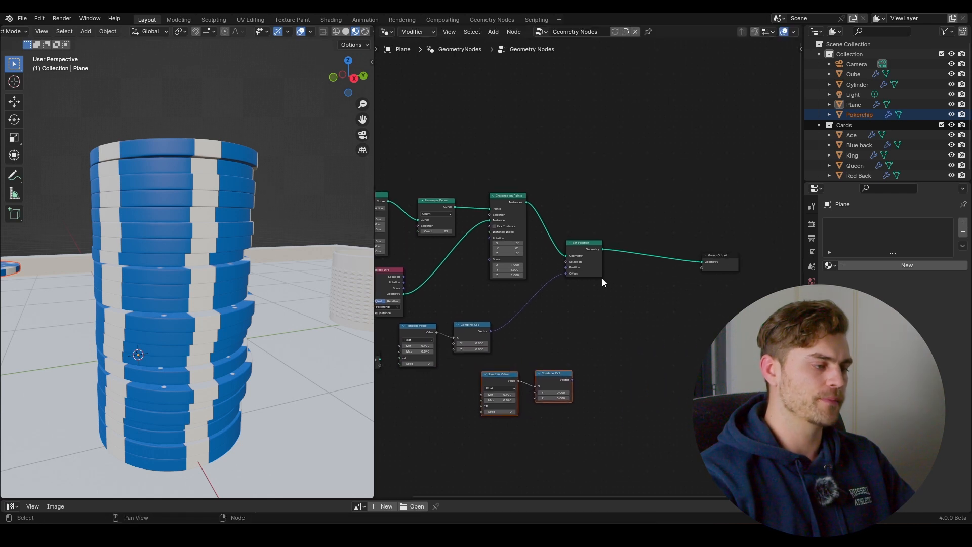
Insert a Rotate Instances node between the Set Position and Group Output nodes.
key("shift+a")
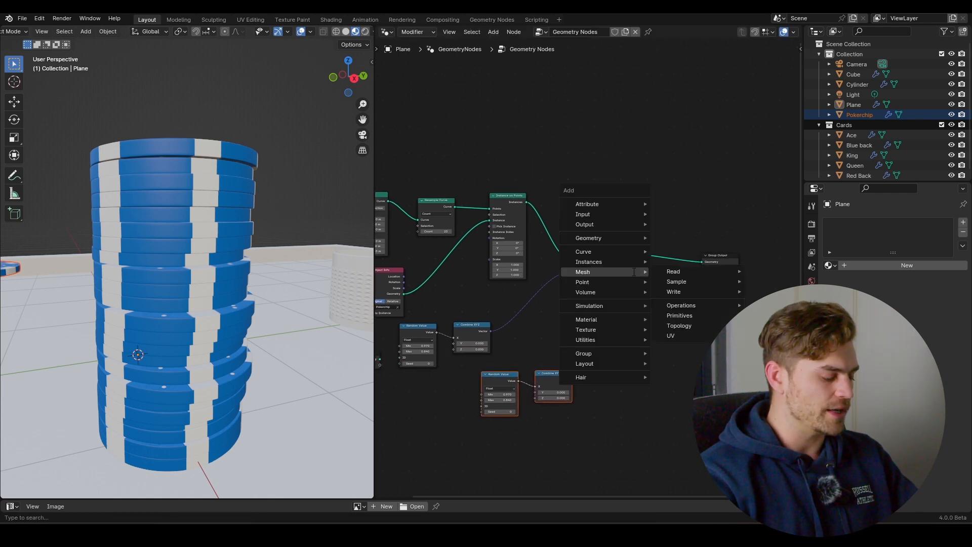
type("rotate")
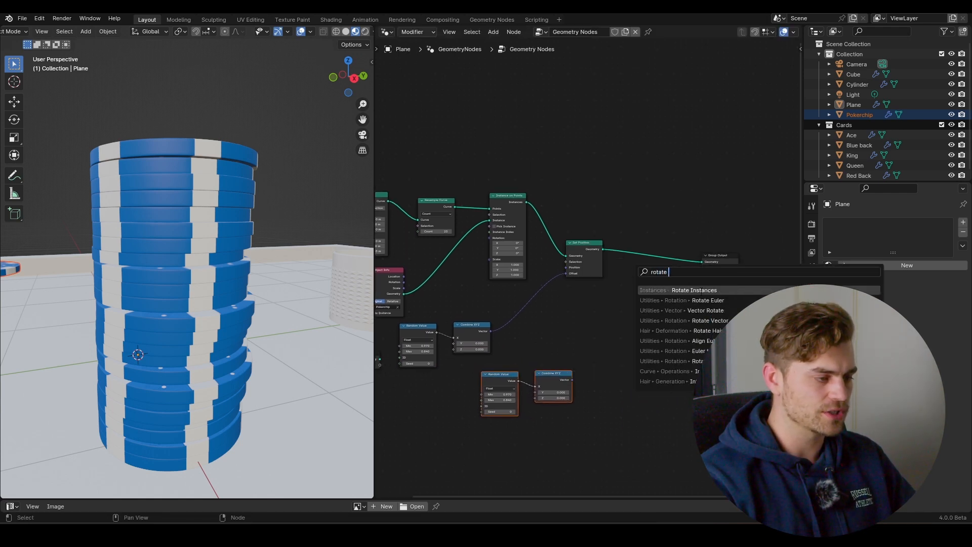
key("Return")
left_click(680, 269)
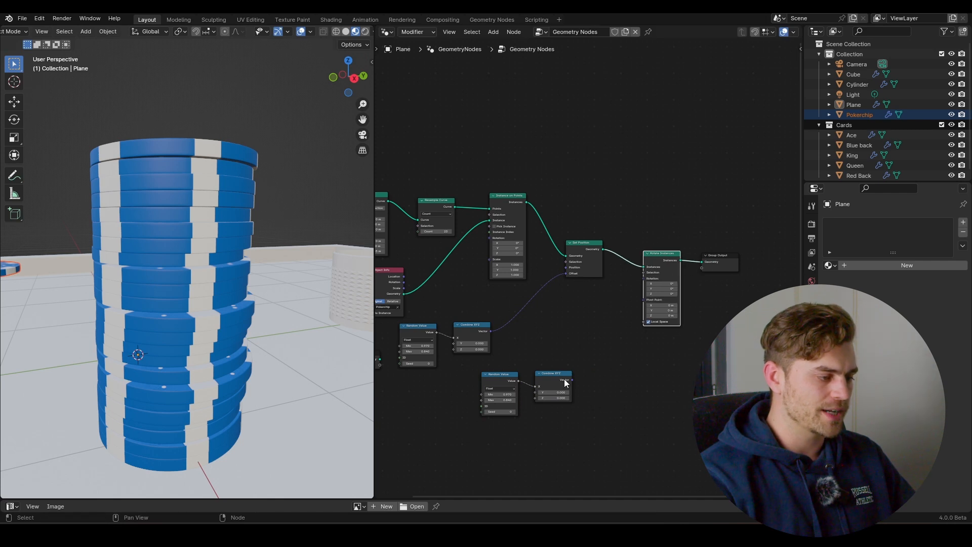
Reposition the duplicated nodes near Rotate Instances and reconnect their random value from the X to the Z input of Combine XYZ.
left_click_drag(575, 351, 512, 390)
key("g")
left_click(551, 356)
scroll(624, 347, "up", 5)
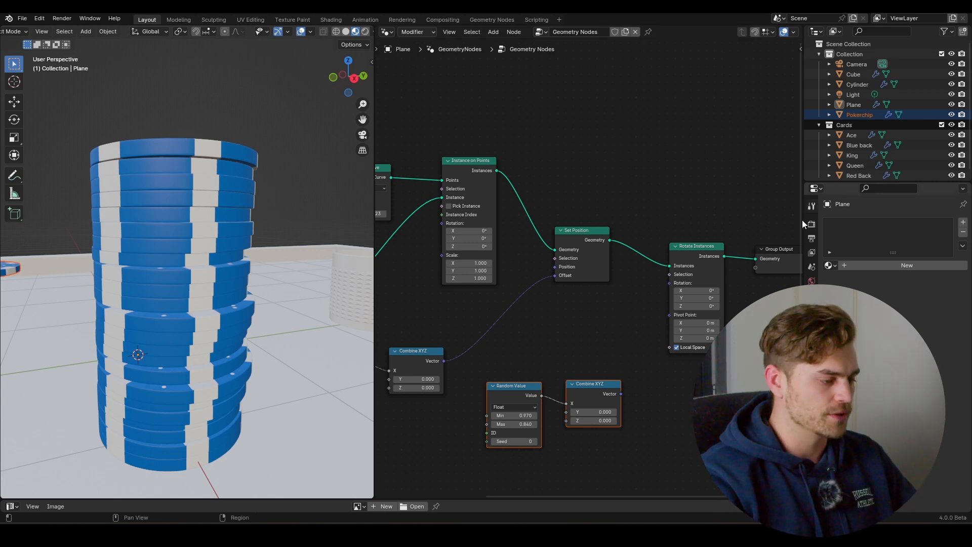
left_click_drag(566, 410, 566, 420)
scroll(520, 395, "up", 2)
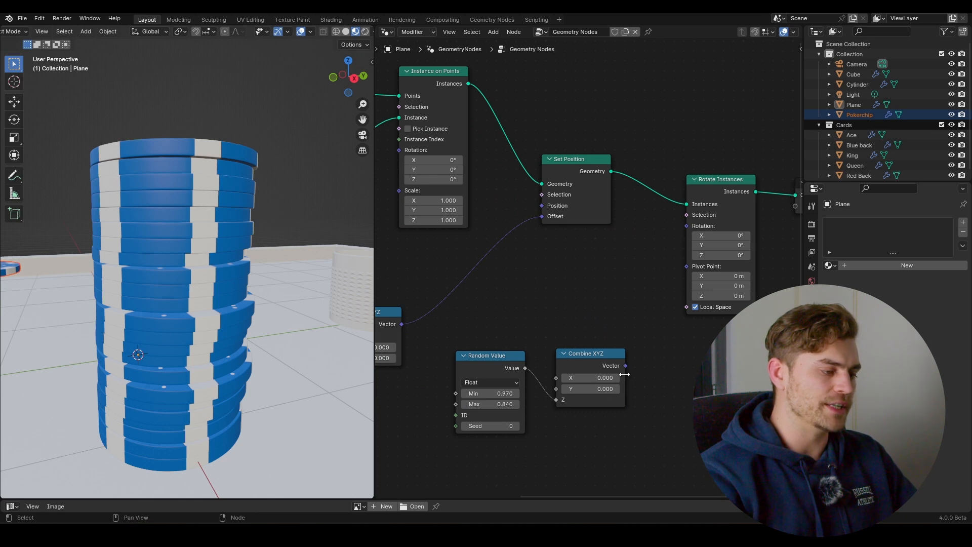
Feed the lower Combine XYZ vector into the Rotate Instances rotation and set its Random Value to Min -0.370 and Max 0.950.
left_click_drag(626, 366, 682, 224)
scroll(544, 391, "up", 3)
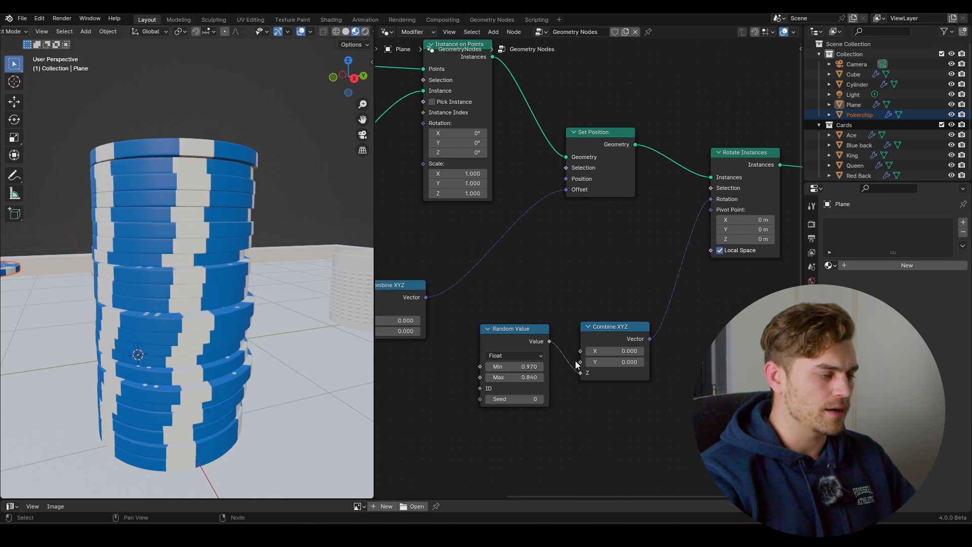
left_click_drag(566, 385, 537, 400)
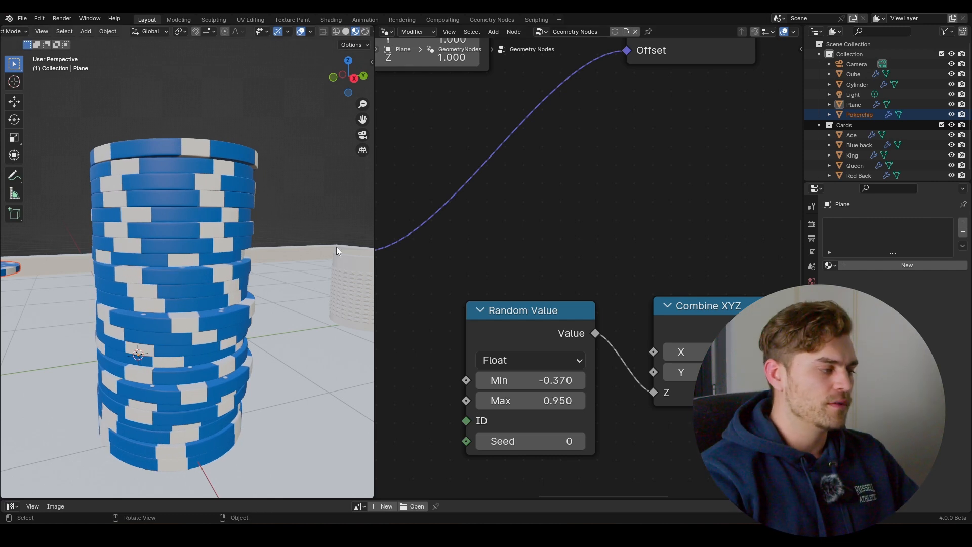
Expose the Min value of the position offset's Random Value node as a new Group Input socket.
scroll(213, 276, "down", 4)
scroll(449, 292, "down", 8)
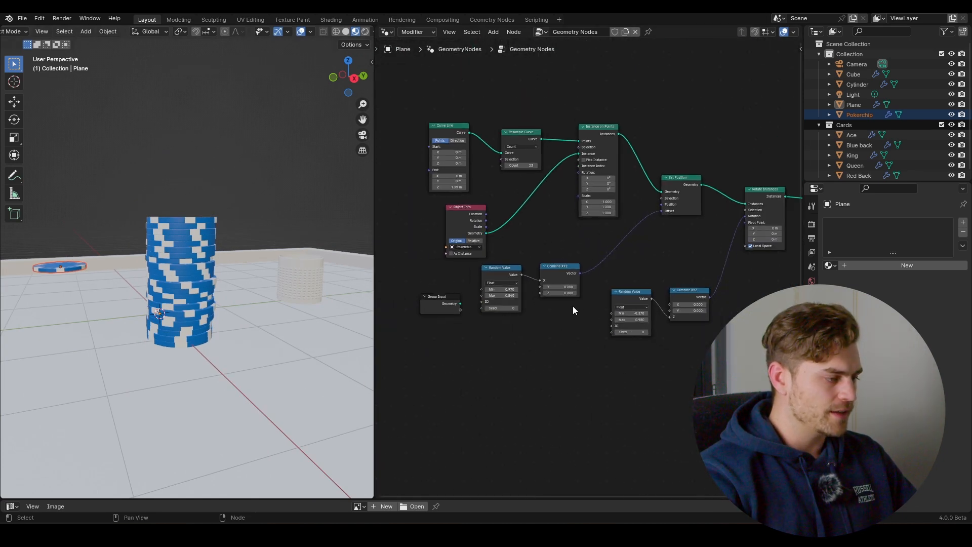
scroll(571, 312, "up", 3)
middle_click_drag(420, 313, 527, 338)
left_click_drag(527, 338, 482, 308)
scroll(485, 306, "up", 2)
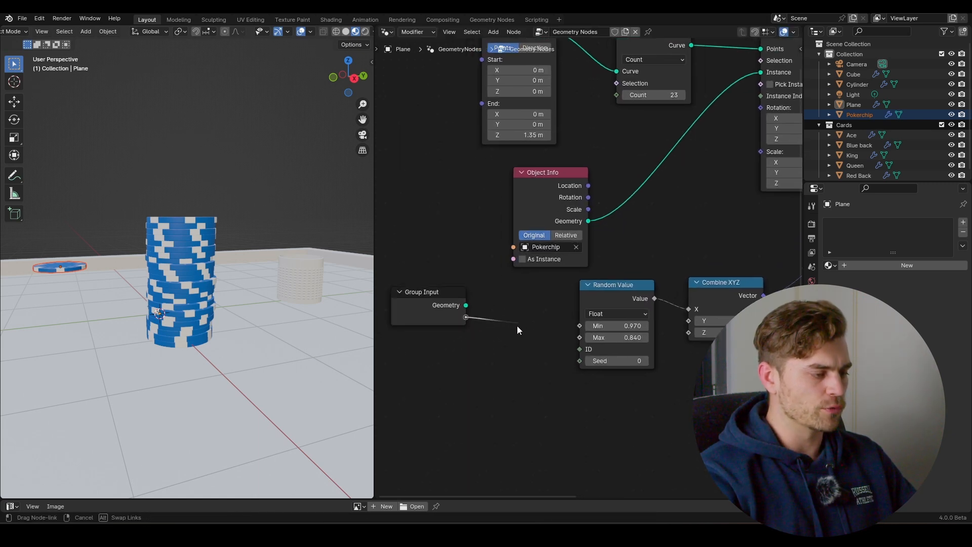
left_click_drag(538, 324, 581, 324)
mouse_move(466, 327)
left_mouse_down()
mouse_move(552, 339)
mouse_move(465, 334)
left_mouse_up()
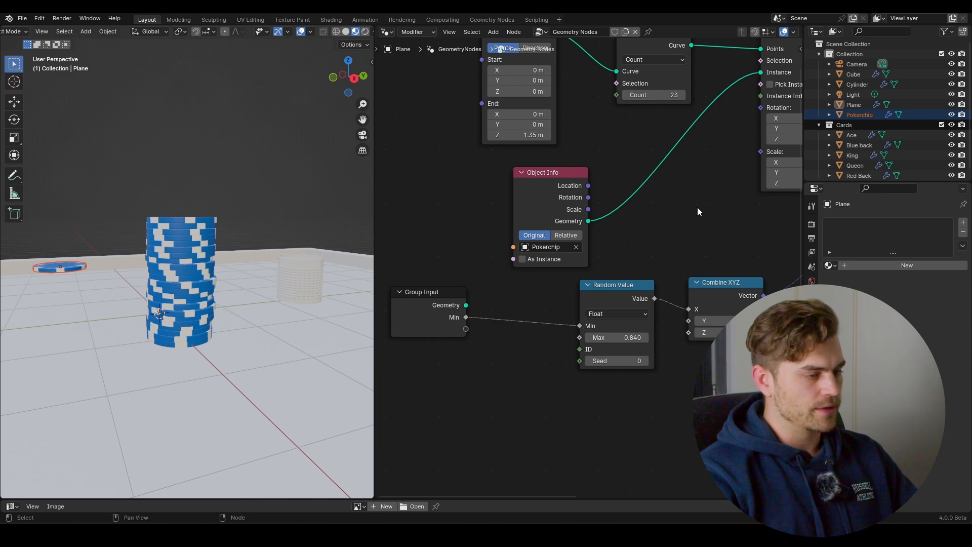
Rename the exposed Min group input to MIN POSITION in the node group's interface.
key("n")
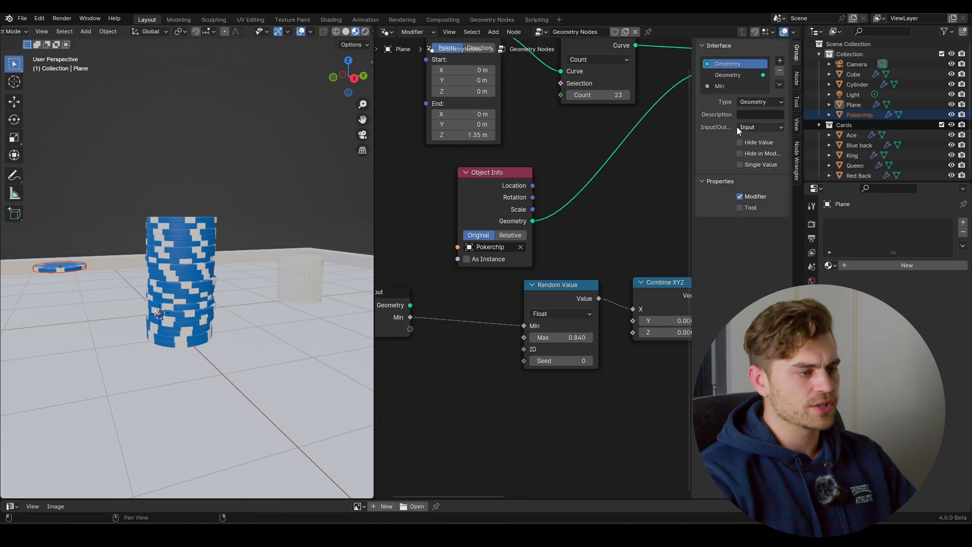
double_click(727, 85)
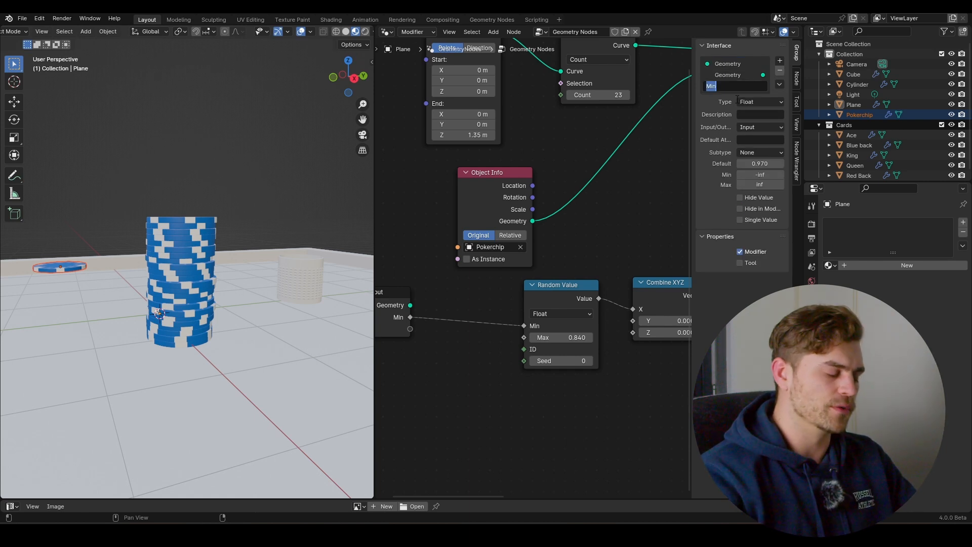
type("MIN POS")
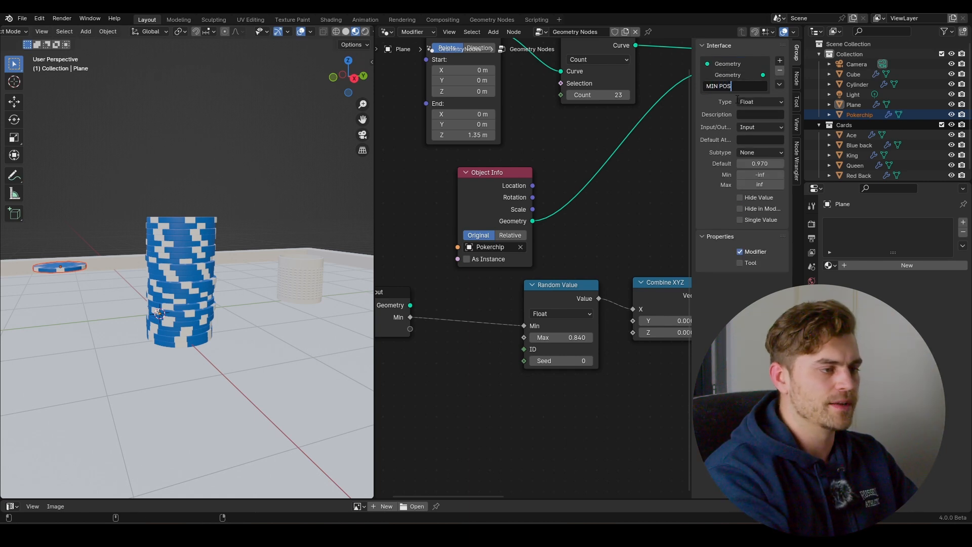
type("ITION")
key("Return")
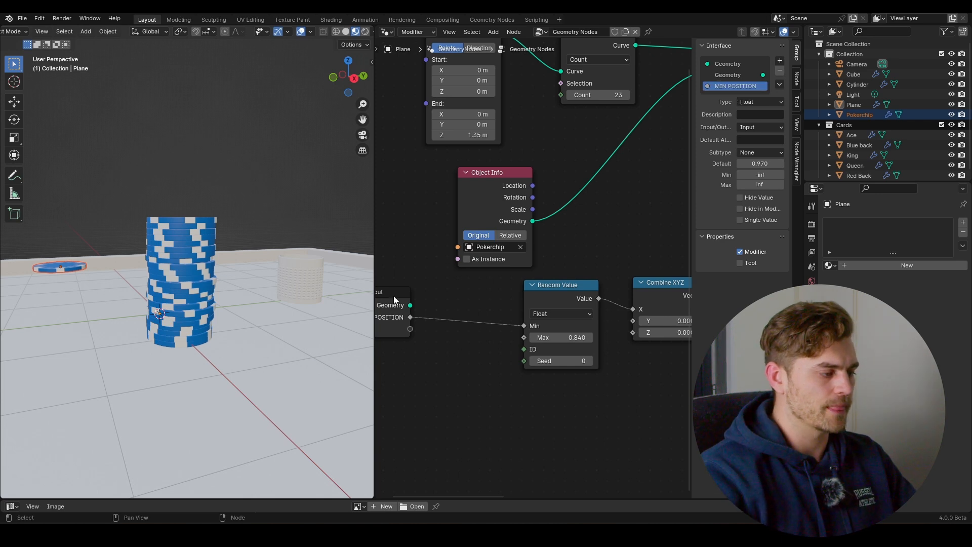
Expose the position Random Value's Max as a group input and name it MAX POSITION.
middle_click_drag(421, 320, 461, 312)
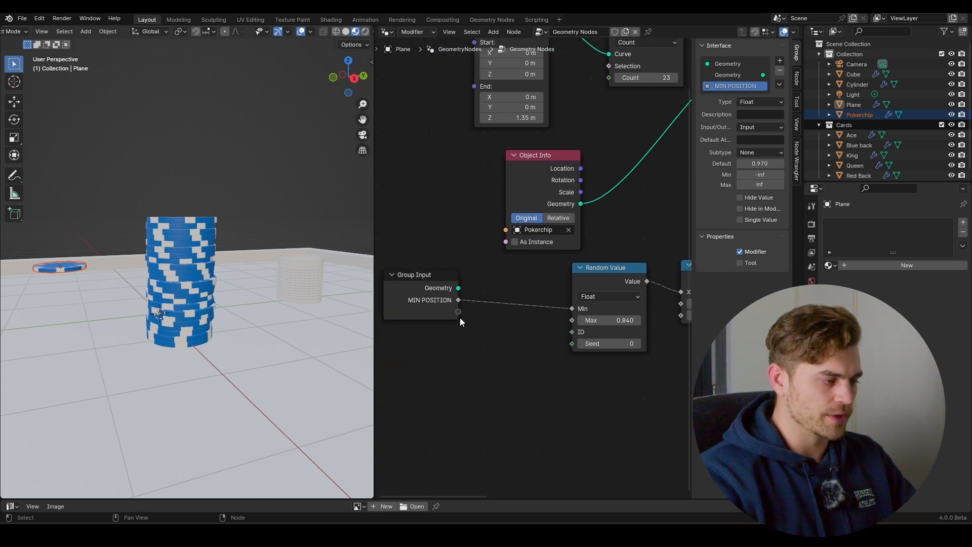
left_click_drag(459, 314, 572, 320)
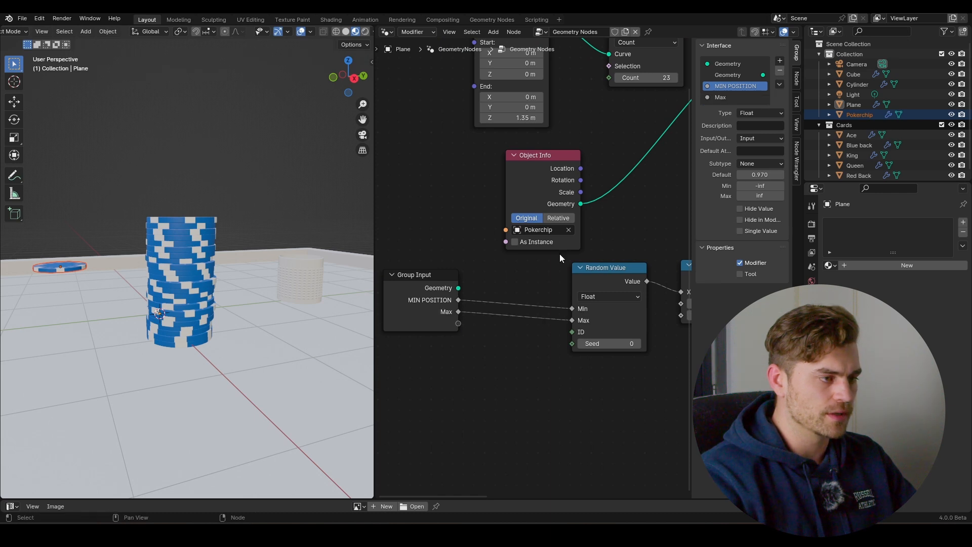
double_click(729, 97)
type("MAX POS")
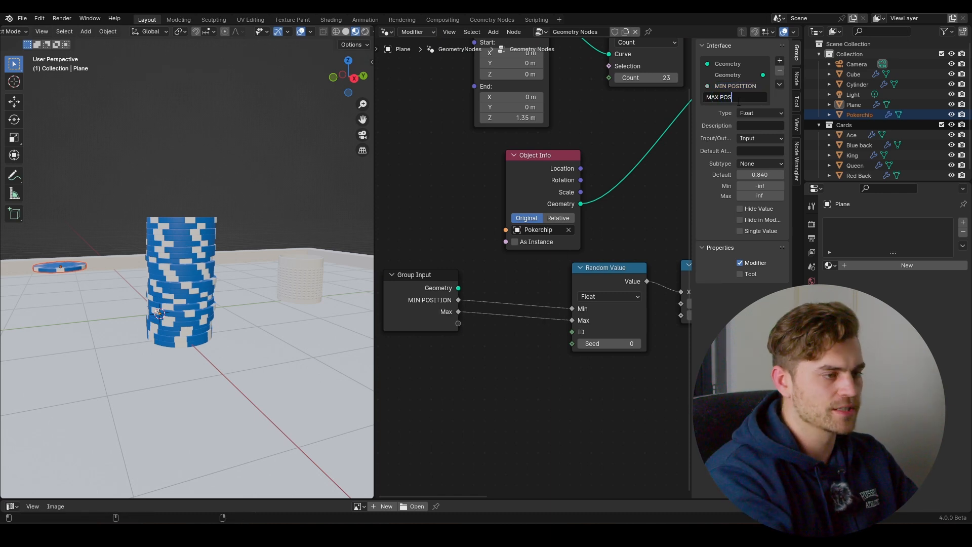
type("ITION")
key("Return")
Expose the Min and Max of the rotation's Random Value node as two further Group Input sockets.
scroll(527, 334, "down", 3)
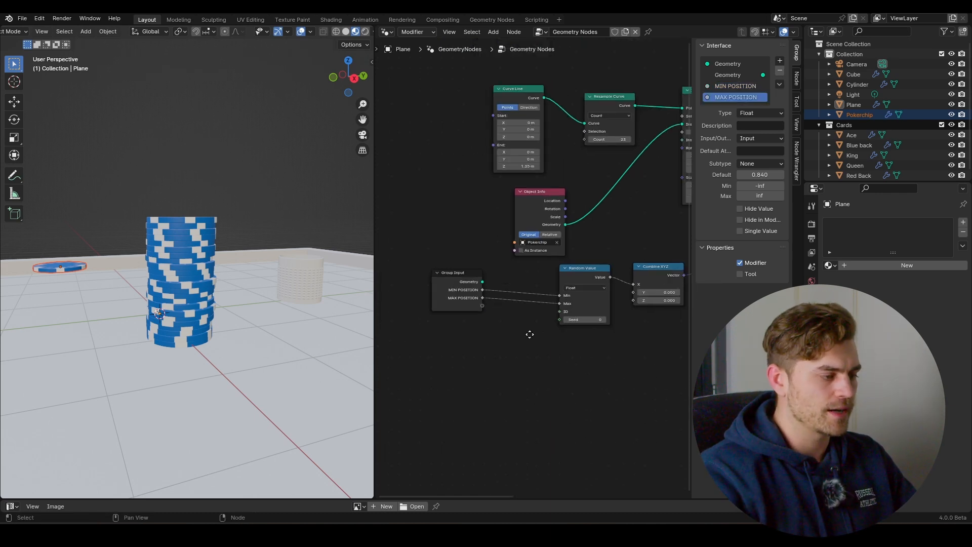
middle_click_drag(427, 321, 456, 314)
left_click_drag(411, 286, 652, 305)
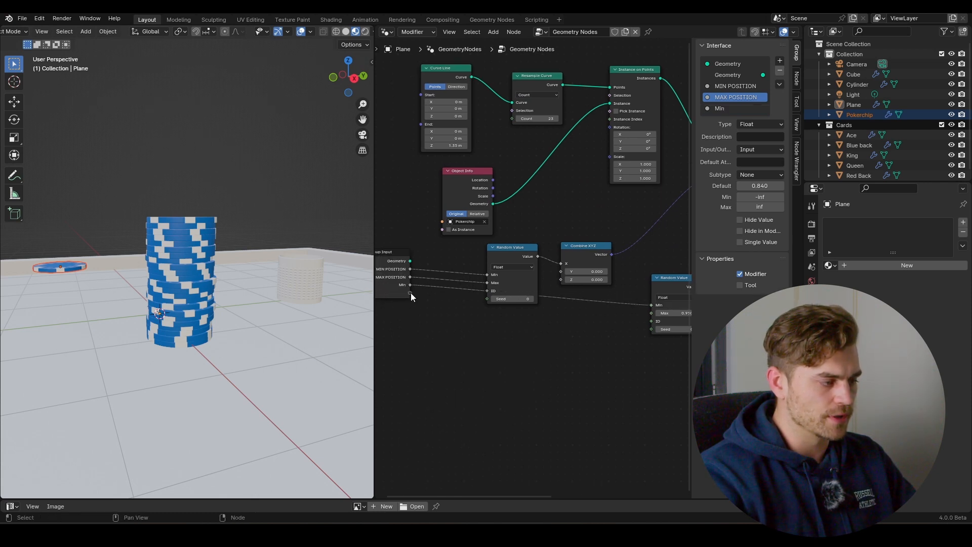
left_click_drag(410, 293, 652, 313)
Rename the two rotation group inputs to Min ROT and Max ROT, and hide the interface settings.
left_click(740, 109)
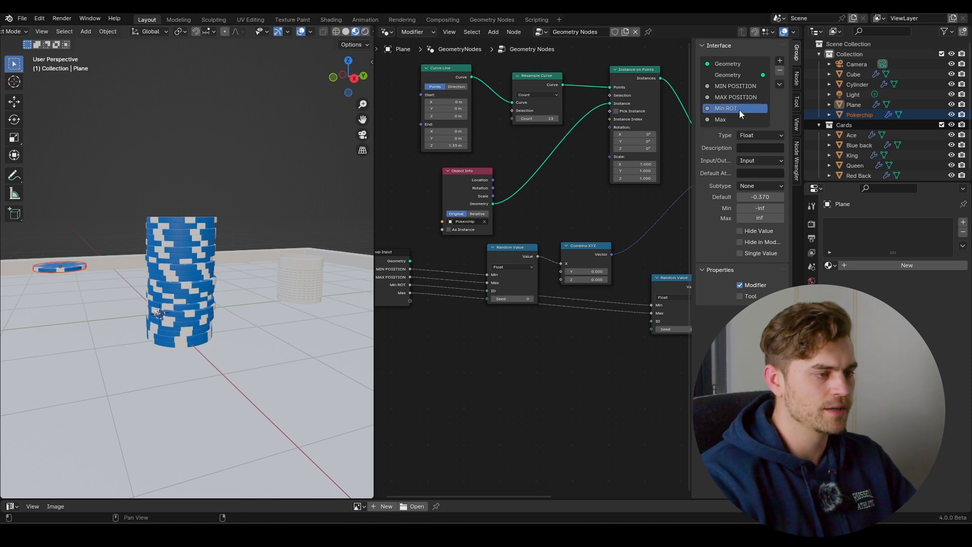
double_click(737, 120)
type("ROT]")
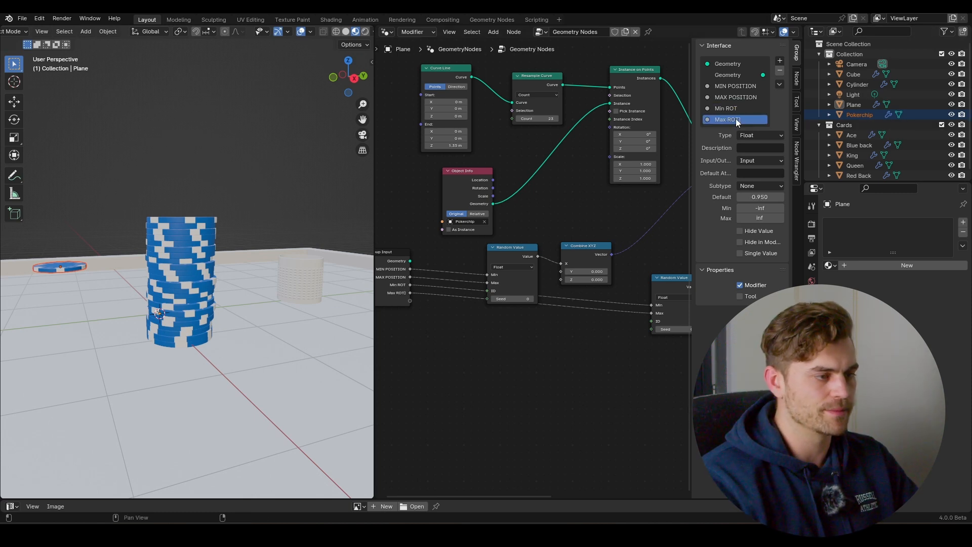
key("Return")
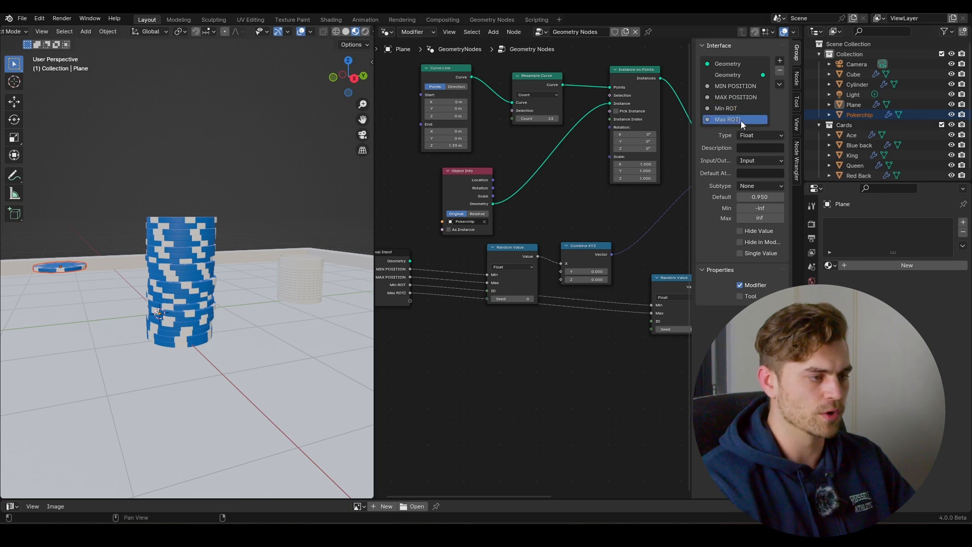
double_click(758, 120)
key("BackSpace")
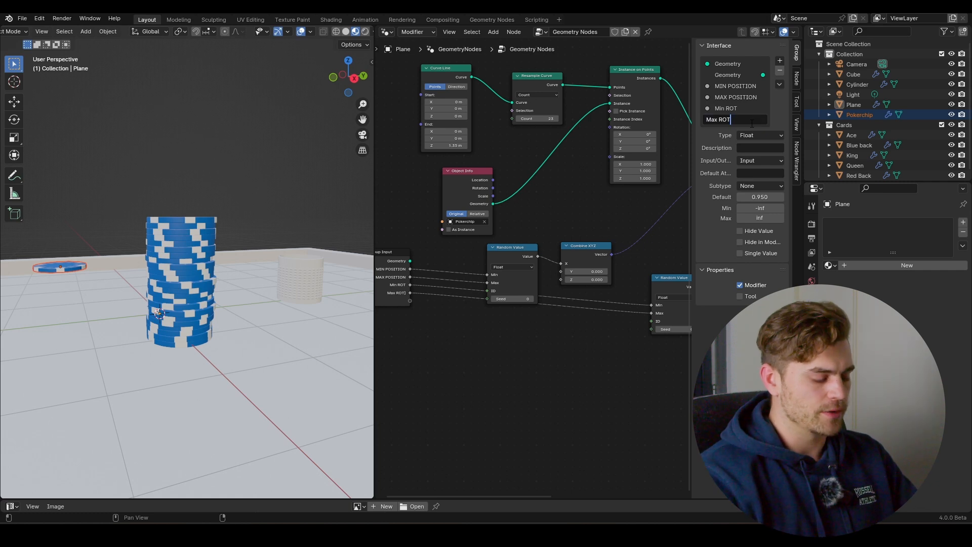
key("Return")
key("n")
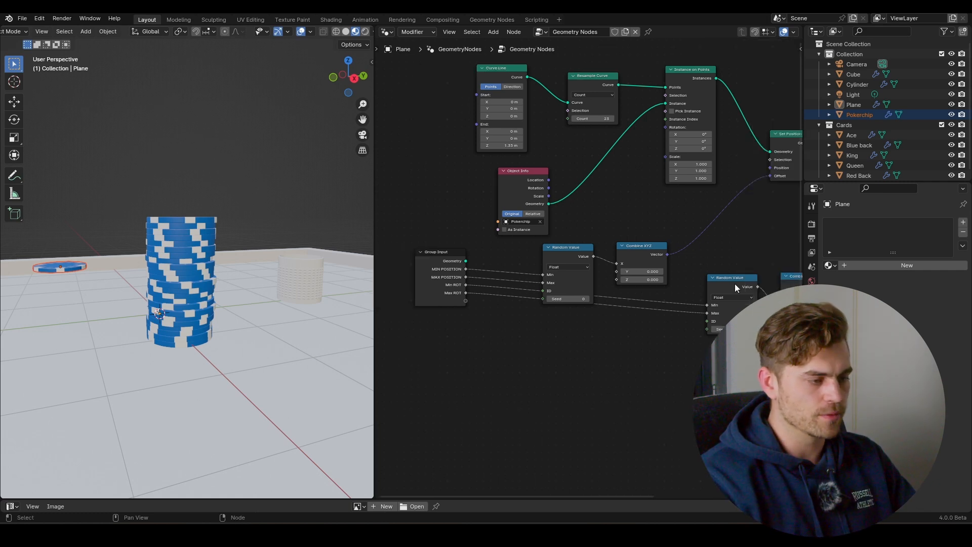
Select the chip stack and set its Geometry Nodes modifier to MAX POSITION 0.740 and Max ROT 1.571.
left_click(176, 261)
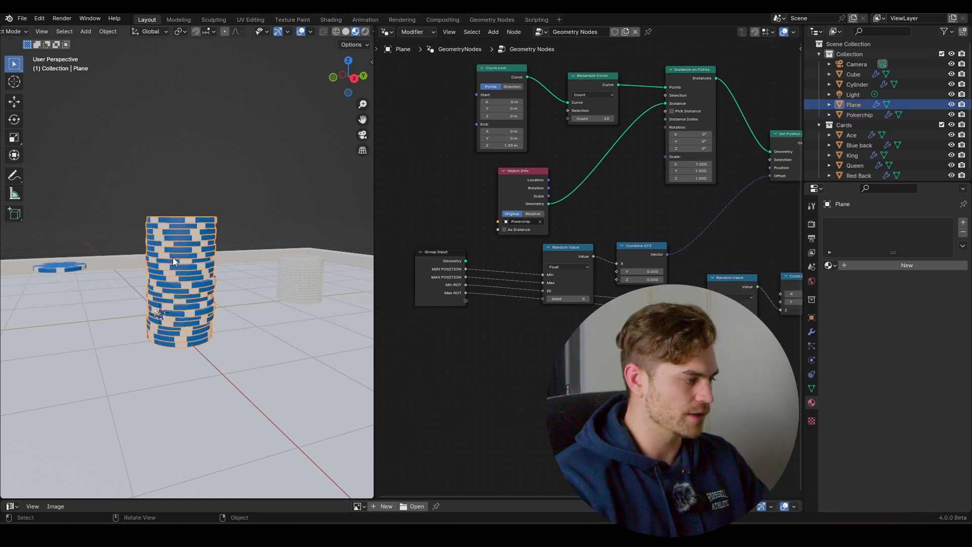
left_click(812, 331)
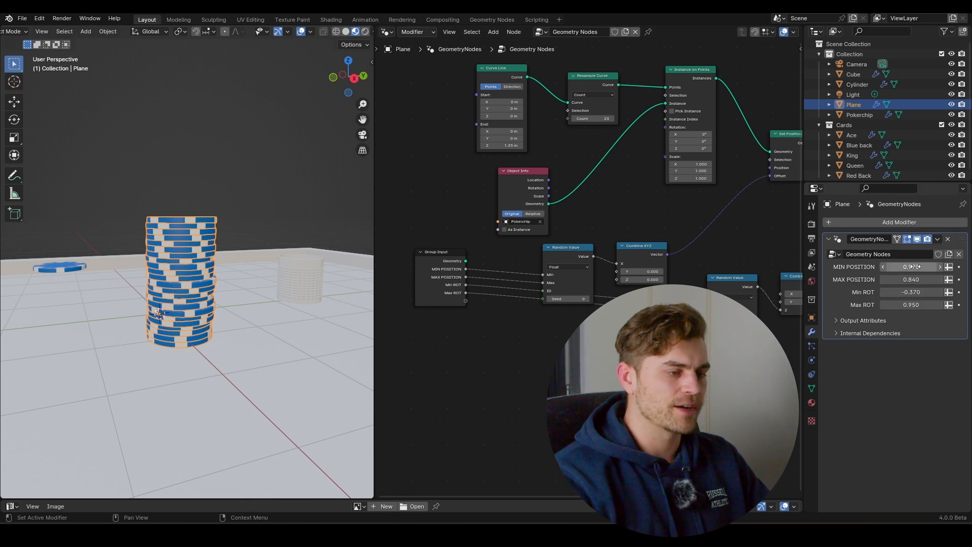
left_click_drag(911, 278, 949, 304)
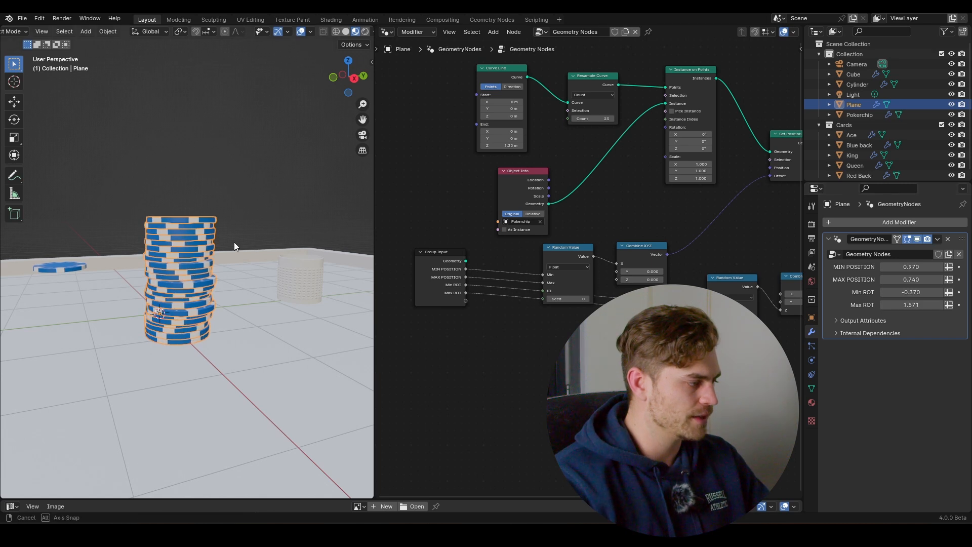
Duplicate the chip stack along the Y axis and make the copy's geometry node group single-user.
scroll(253, 236, "up", 6)
middle_click_drag(234, 242, 190, 271)
scroll(232, 275, "down", 5)
scroll(232, 275, "down", 3)
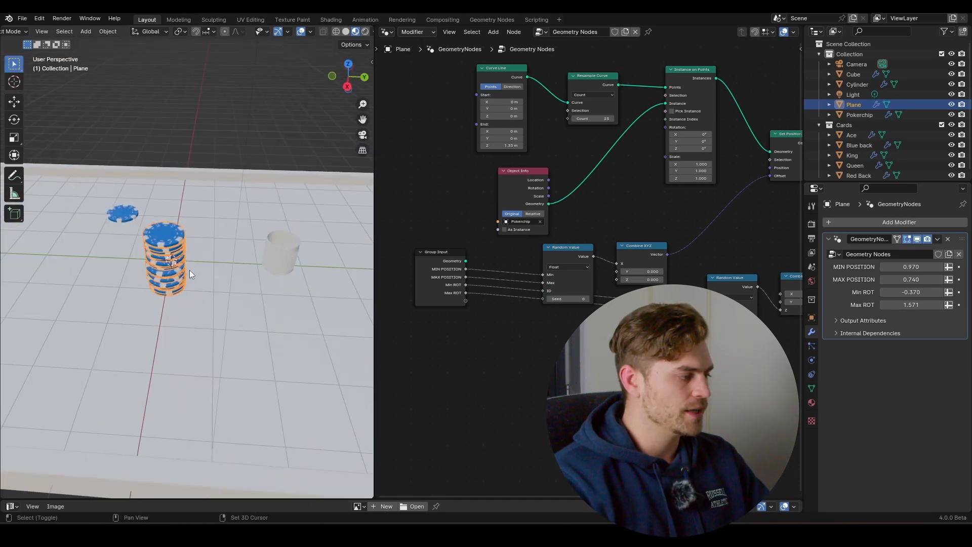
key("shift+d")
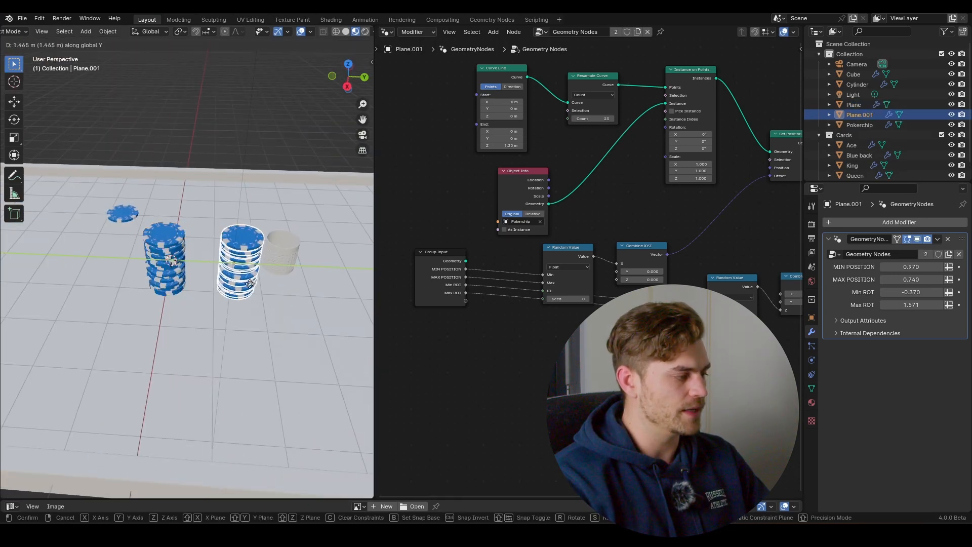
left_click(247, 290)
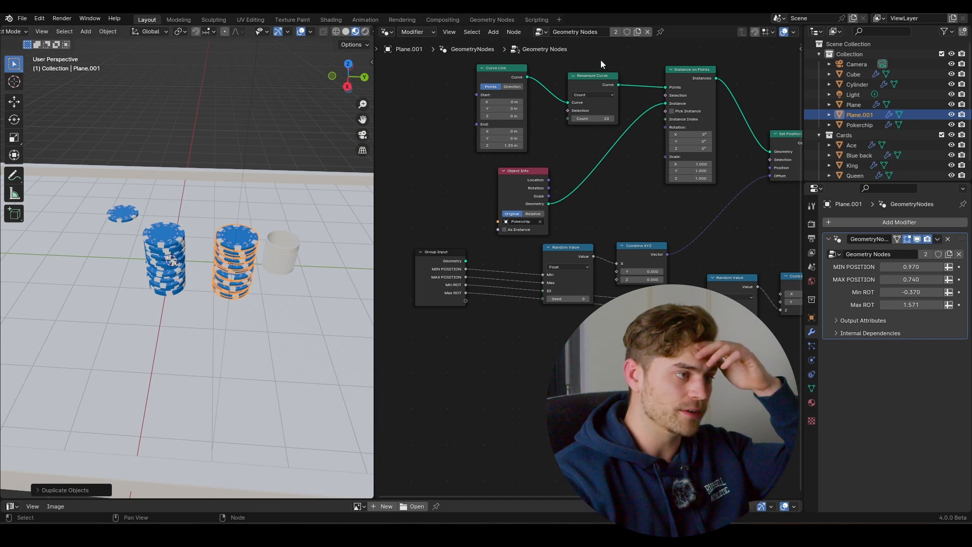
left_click(637, 32)
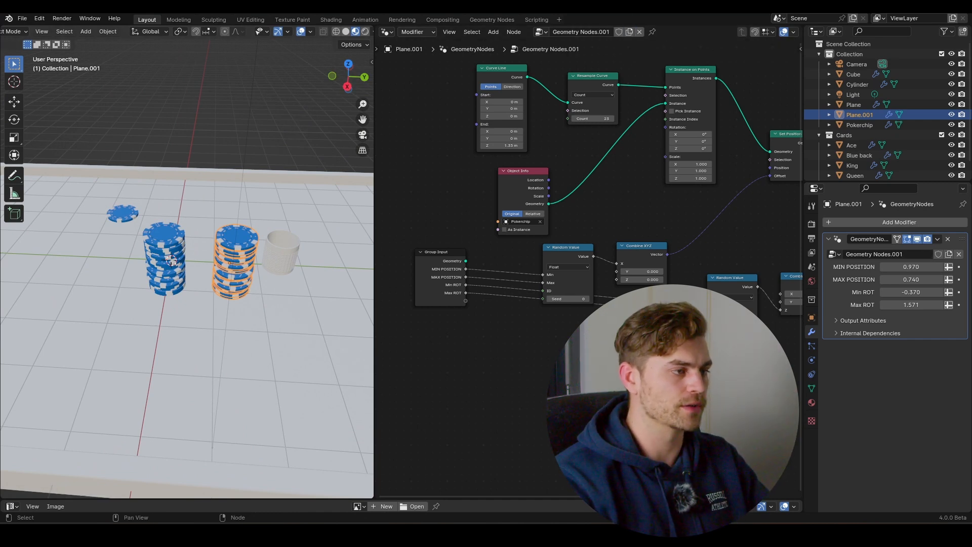
Duplicate the single Pokerchip object along the negative Y axis, placing the copy beside the original.
scroll(525, 203, "up", 2)
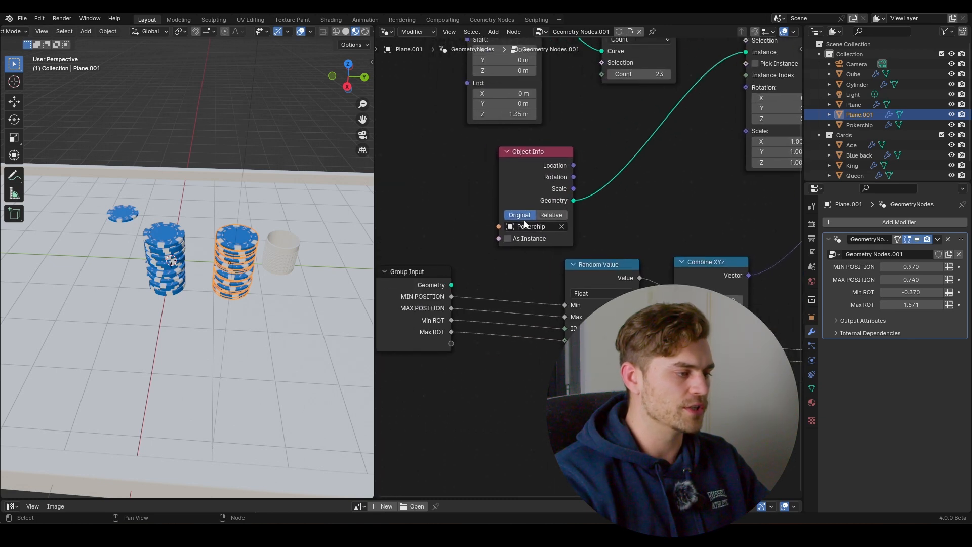
left_click(122, 213)
middle_click_drag(122, 214, 187, 259, "shift")
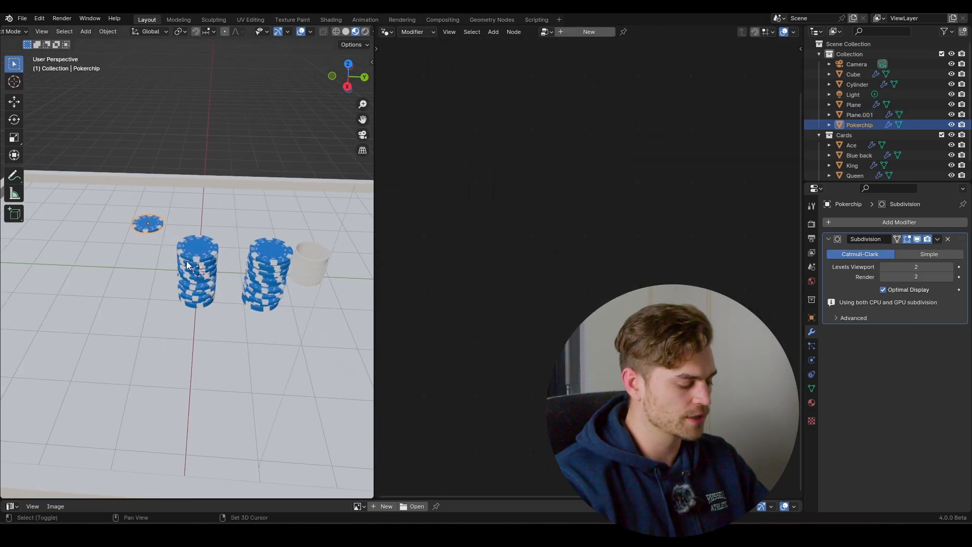
key("shift+d")
key("y")
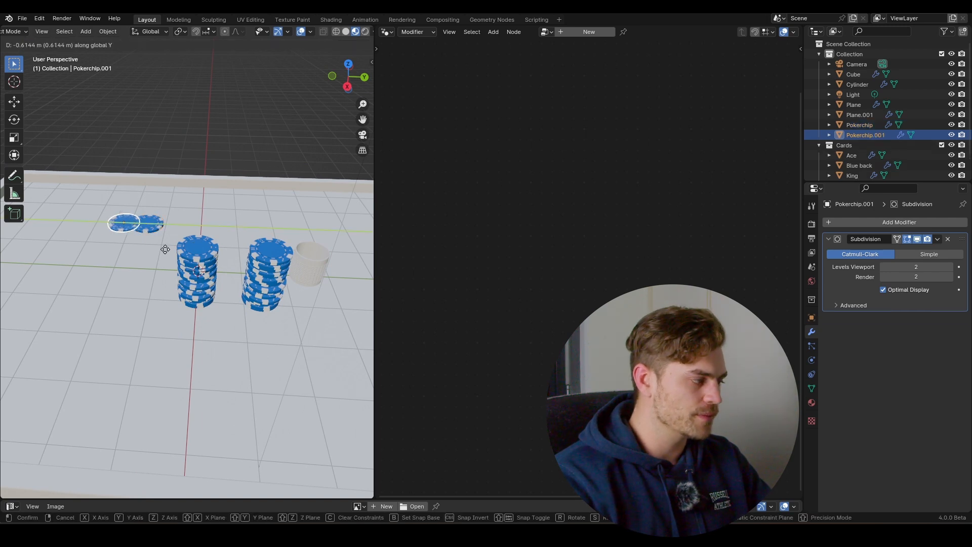
left_click(147, 250)
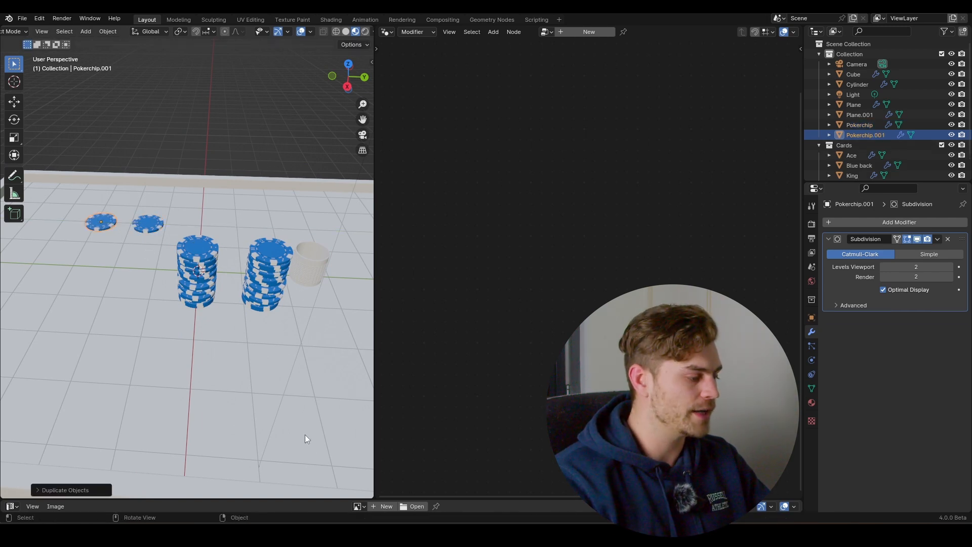
Enlarge the UV Editor area below the viewport and switch it to the Shader Editor.
left_click_drag(340, 499, 349, 343)
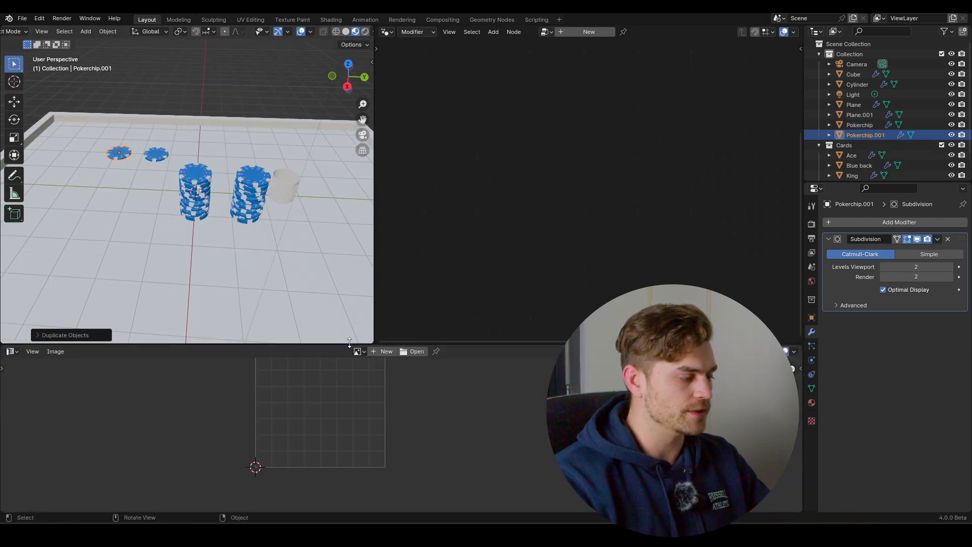
left_click(12, 352)
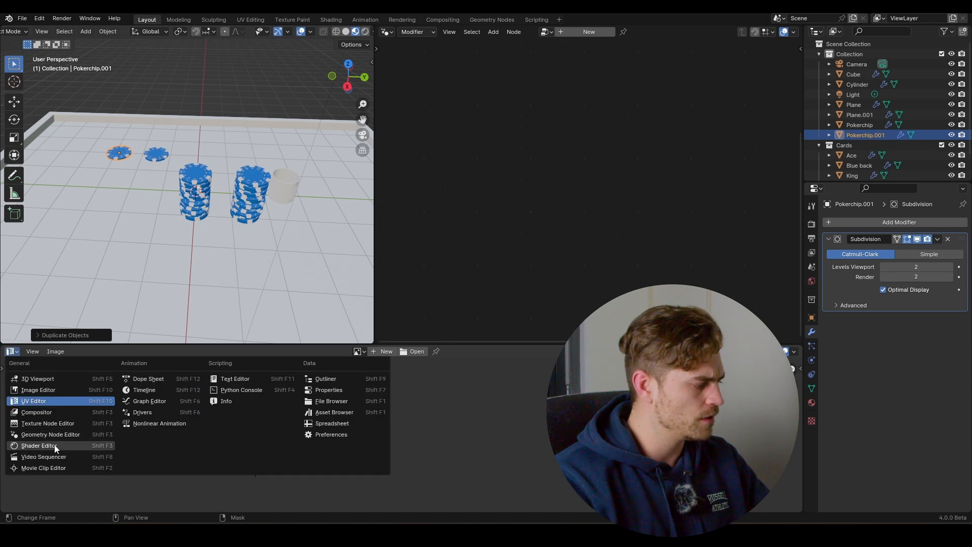
left_click(53, 445)
Make the duplicated chip's material single-user and set its Hue/Saturation/Value node's Hue to 0.500.
scroll(449, 396, "up", 2)
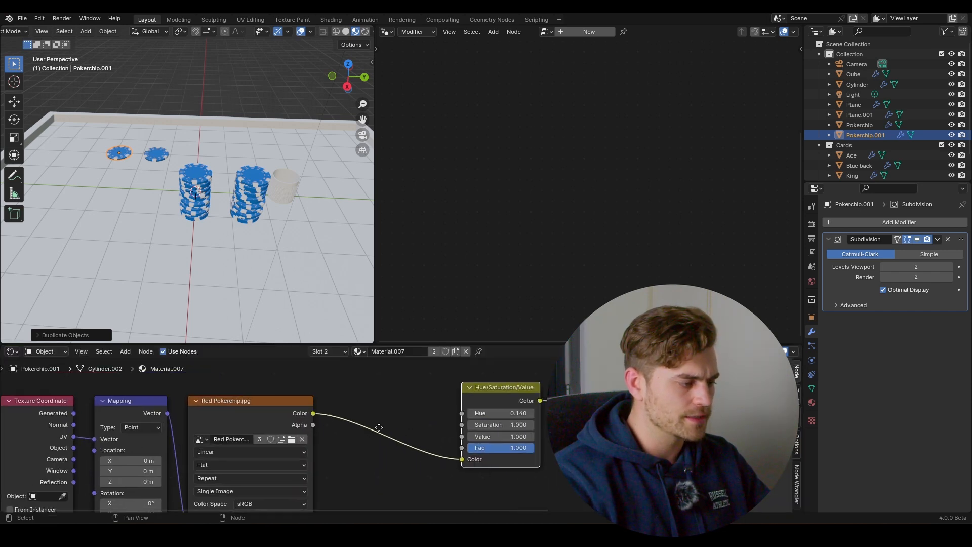
left_click(456, 352)
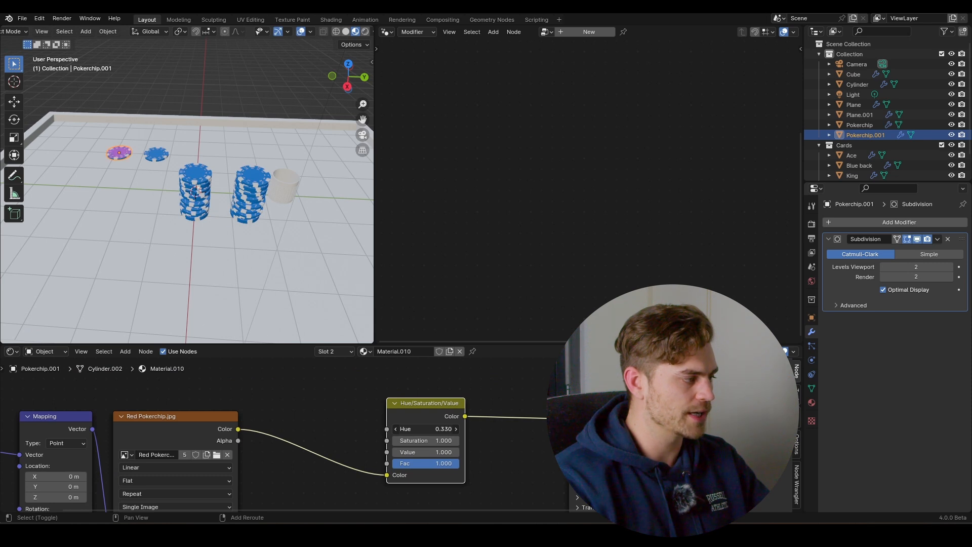
left_click_drag(440, 429, 407, 429)
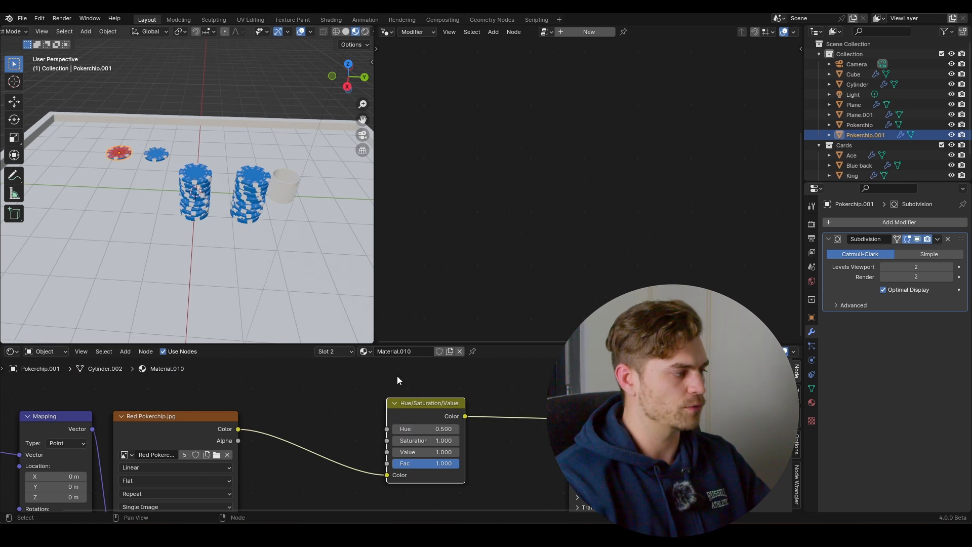
Add the Pokerchip.001 object as an Object Info node to the duplicated stack's geometry node tree.
left_click(241, 180)
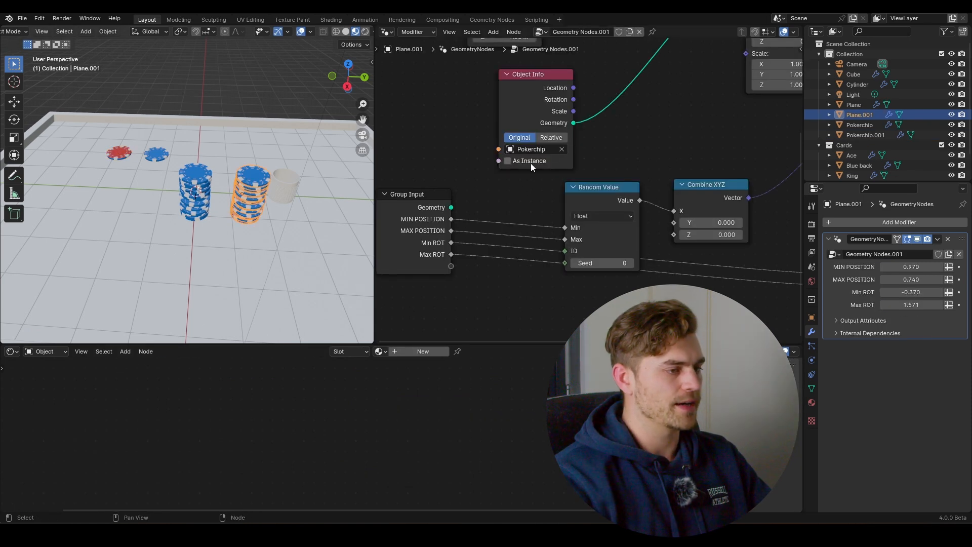
left_click(873, 136)
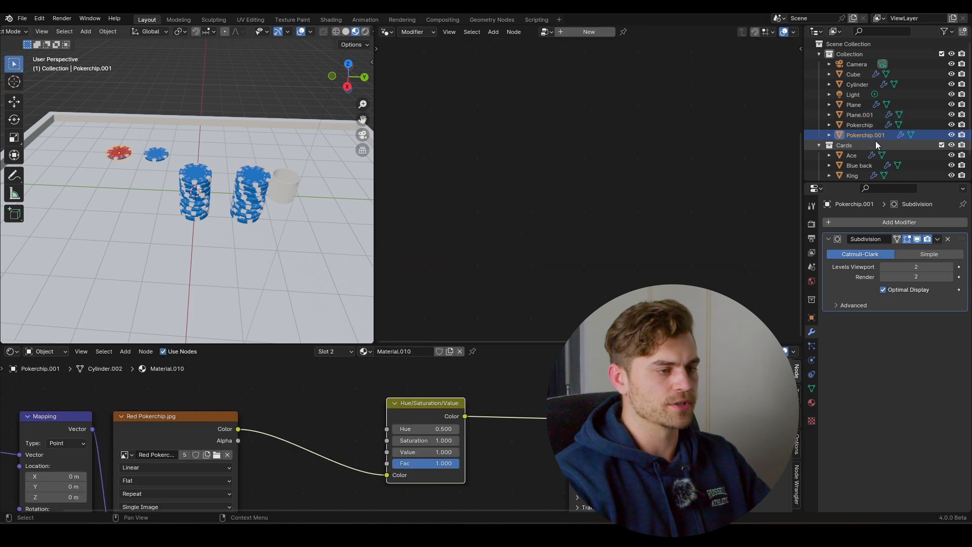
left_click(249, 179)
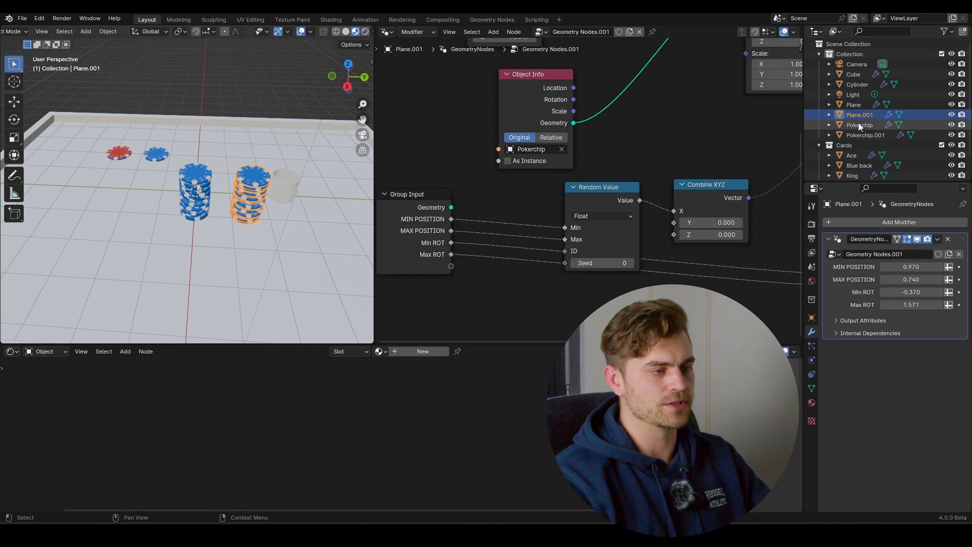
left_click_drag(873, 136, 608, 157)
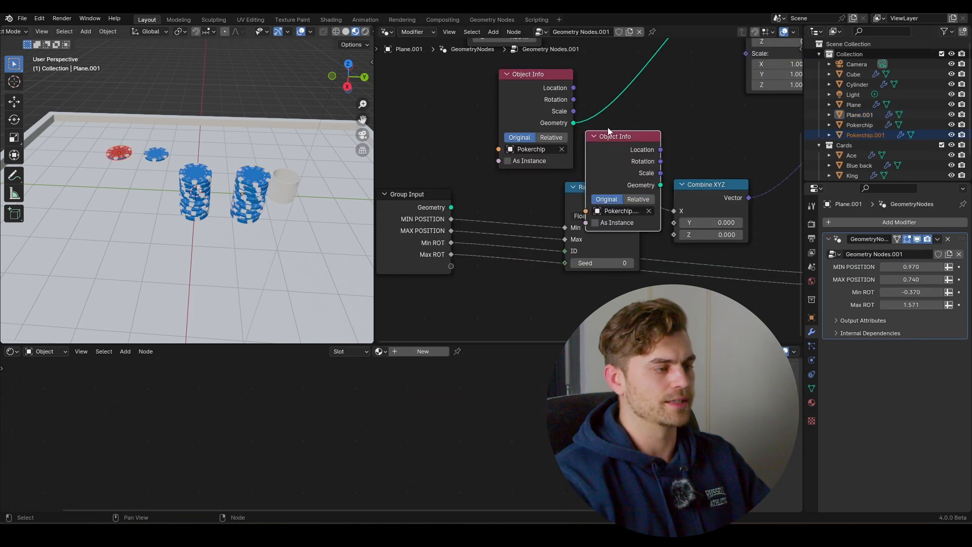
Replace the stack's original Object Info node with the Pokerchip.001 one, linking its Geometry to the Instance input of Instance on Points.
middle_click_drag(589, 156, 533, 212)
left_click(496, 152)
key("x")
left_click_drag(554, 190, 504, 129)
middle_click_drag(511, 134, 451, 198)
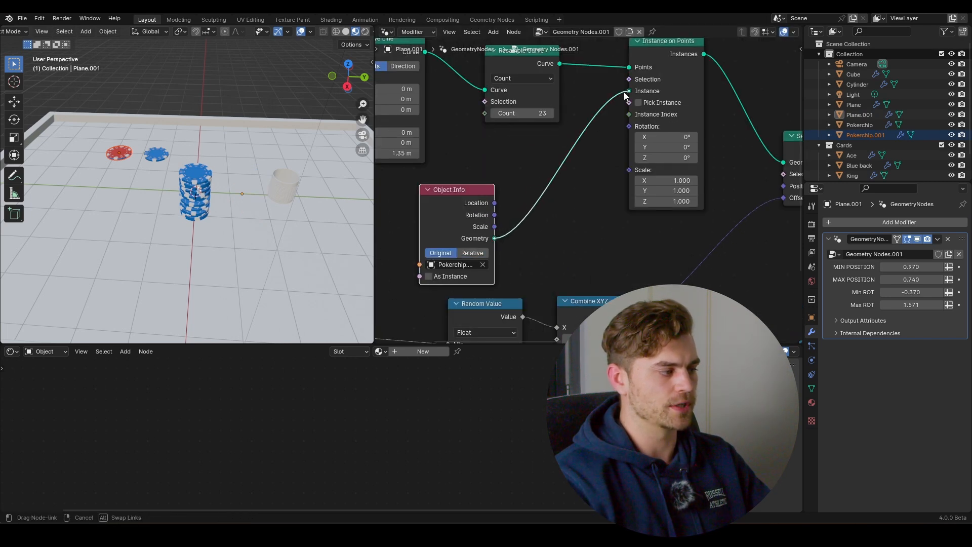
left_click_drag(625, 95, 628, 91)
Examine the side colours of the duplicated stack and of the single recoloured chip up close.
scroll(229, 243, "up", 7)
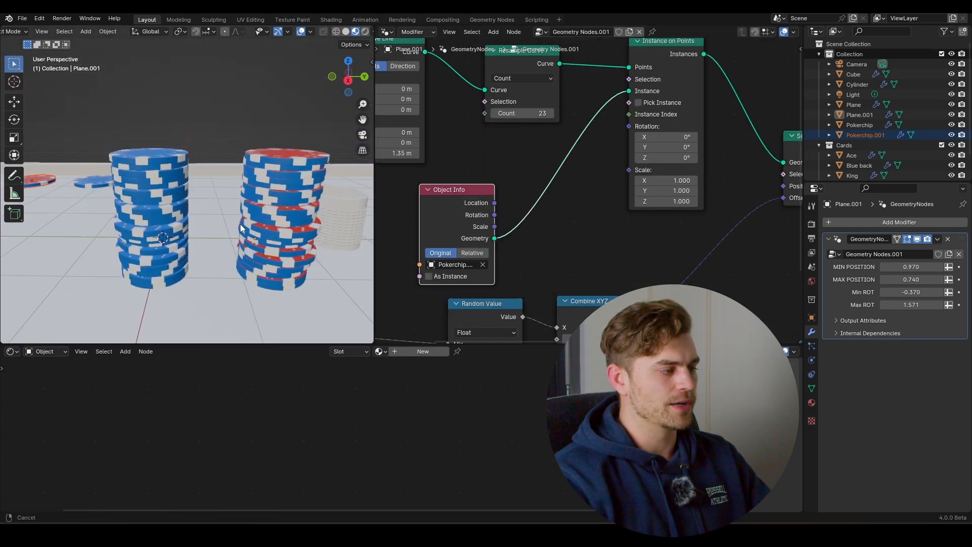
middle_click_drag(276, 230, 217, 230)
scroll(253, 241, "up", 4)
scroll(202, 227, "down", 3)
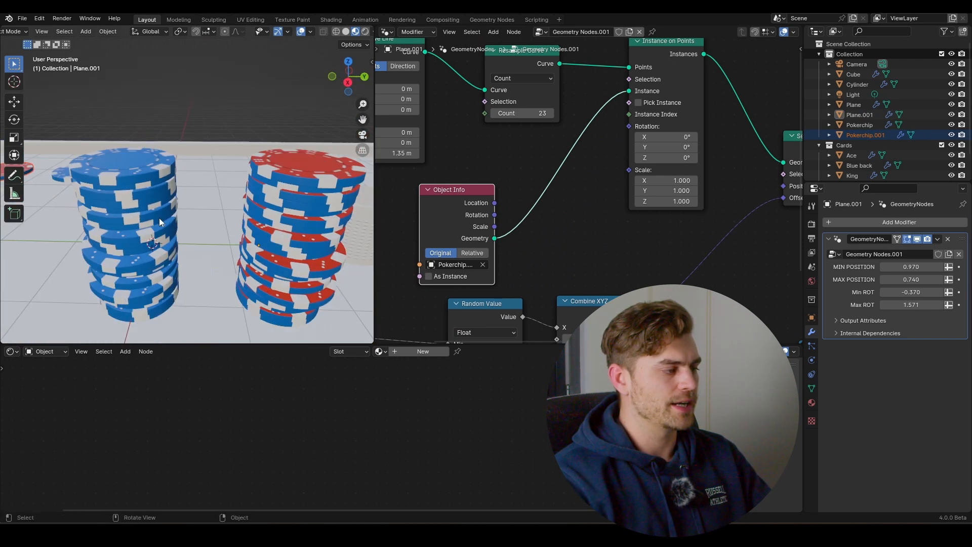
middle_click_drag(159, 217, 256, 231, "shift")
scroll(150, 213, "up", 3)
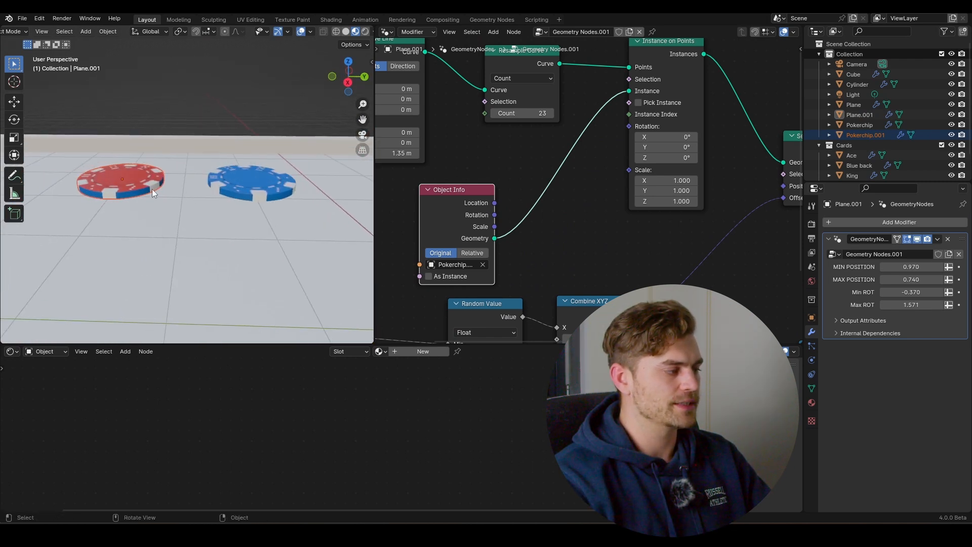
scroll(147, 188, "down", 3)
scroll(146, 189, "up", 3)
middle_click_drag(150, 196, 227, 205, "shift")
scroll(180, 207, "up", 3)
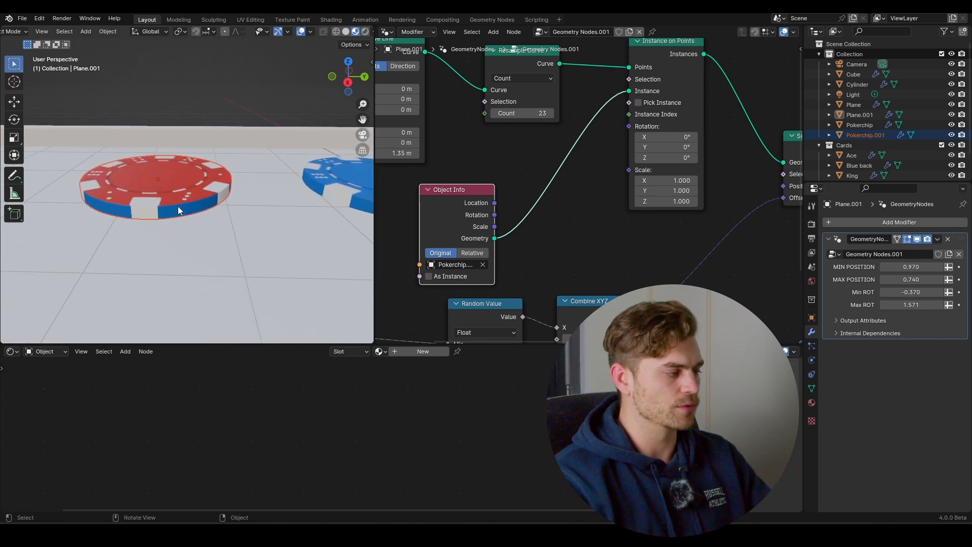
scroll(200, 204, "down", 2)
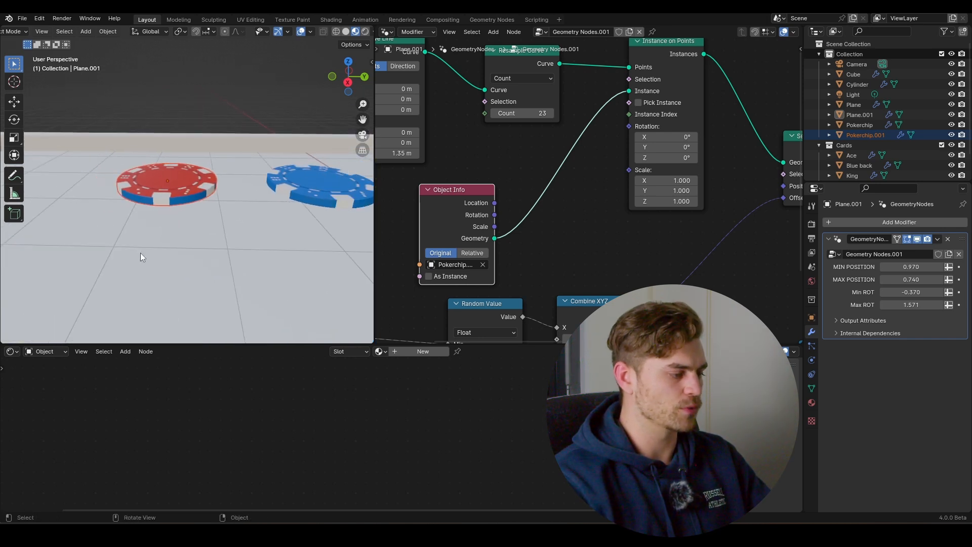
Make the Material.009 slot of Pokerchip.001 single-user and set its Hue/Saturation/Value node's Hue to 0.5.
left_click(11, 351)
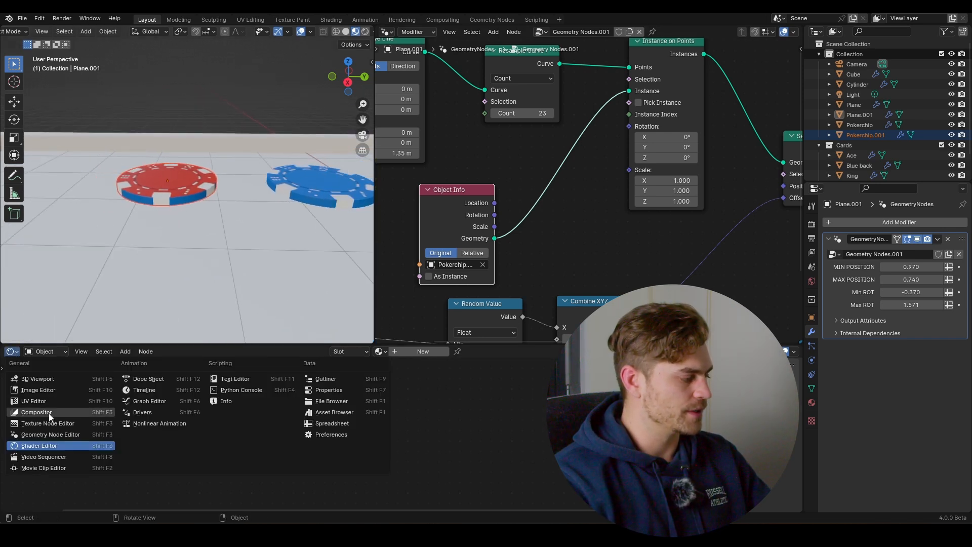
left_click(812, 408)
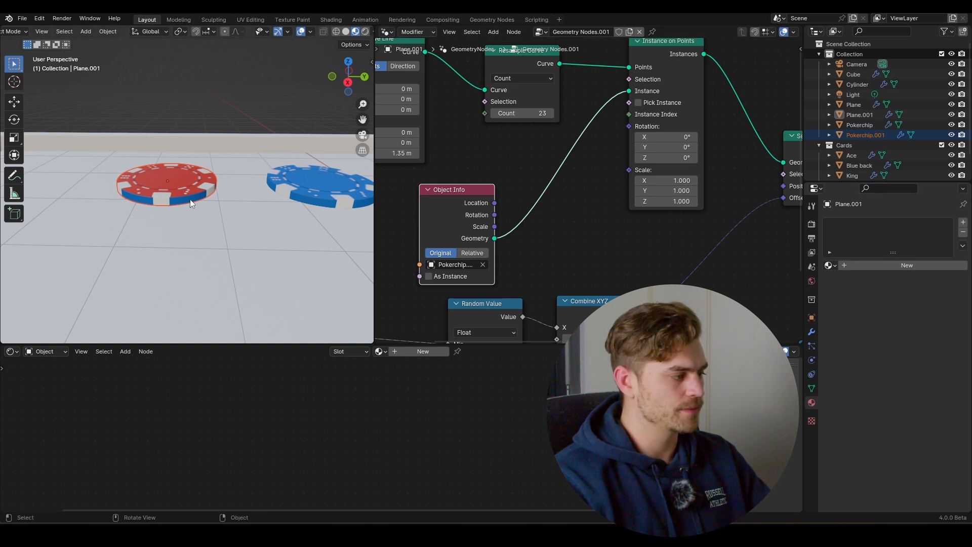
left_click(190, 199)
left_click(840, 245)
left_click(865, 255)
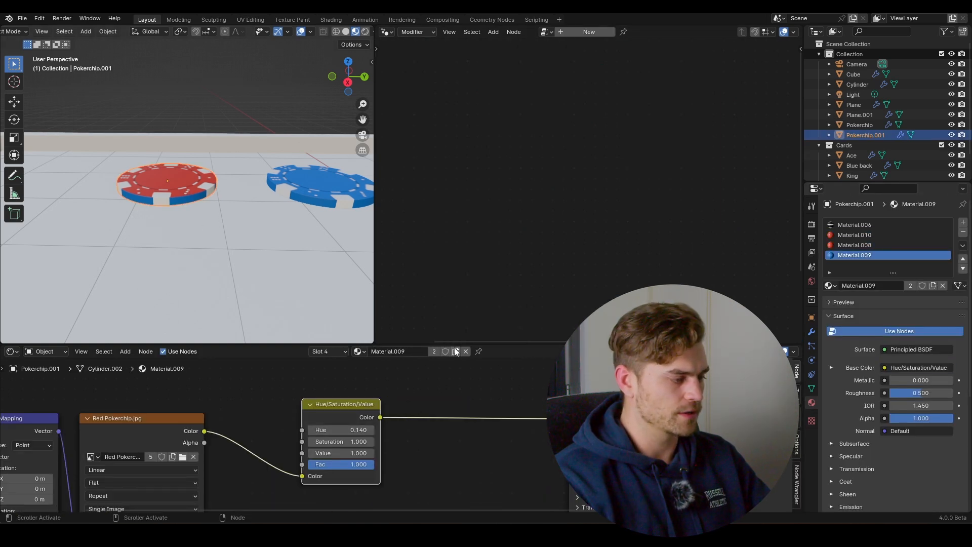
type("0.5")
key("Return")
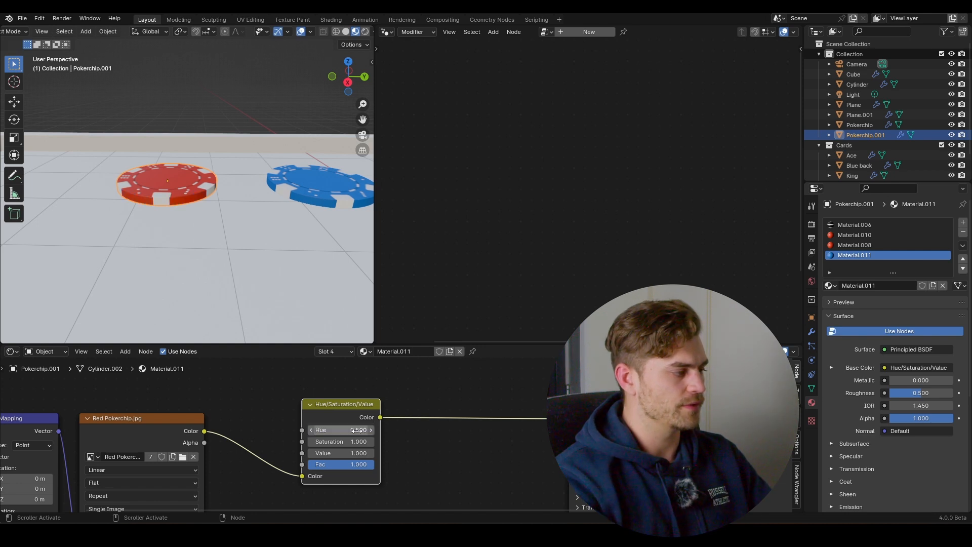
Duplicate the single red chip about 1.37 m along the negative Y axis.
scroll(293, 109, "down", 2)
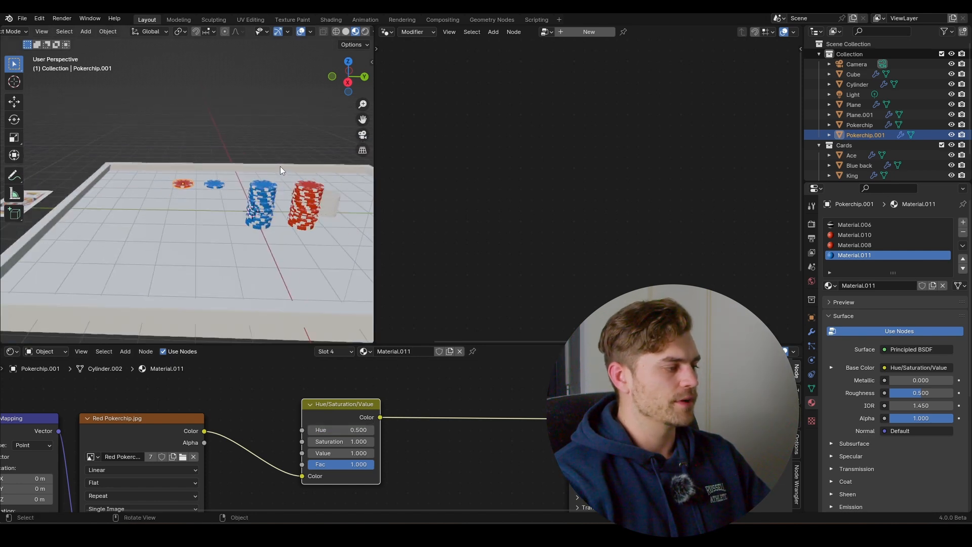
middle_click_drag(280, 166, 201, 173)
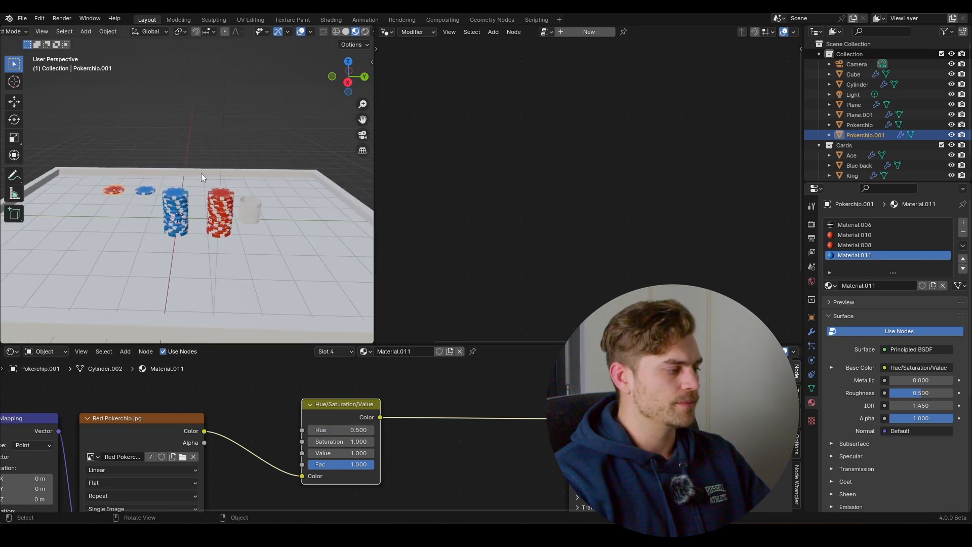
left_click(230, 207)
scroll(202, 167, "up", 2)
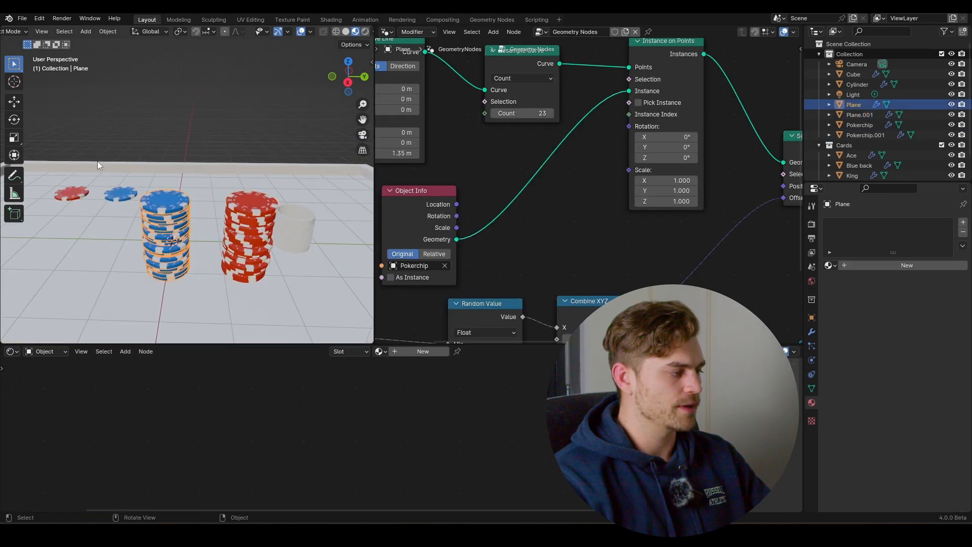
left_click(87, 196)
middle_click_drag(89, 197, 217, 192, "shift")
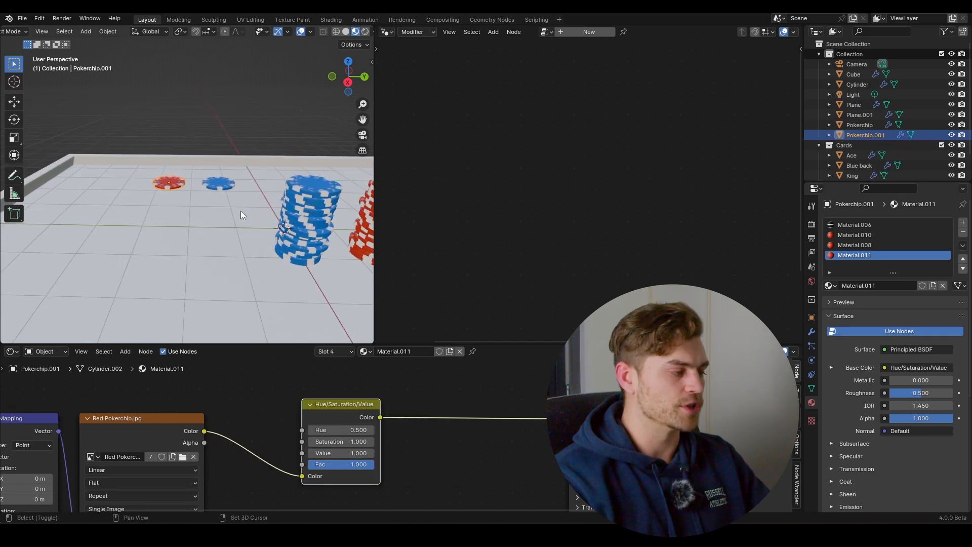
key("shift+d")
key("x")
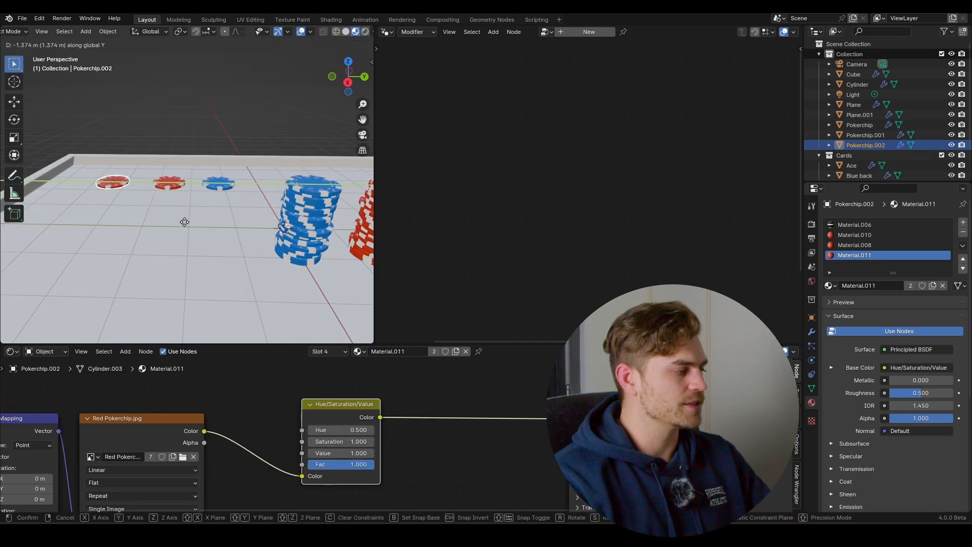
left_click(185, 222)
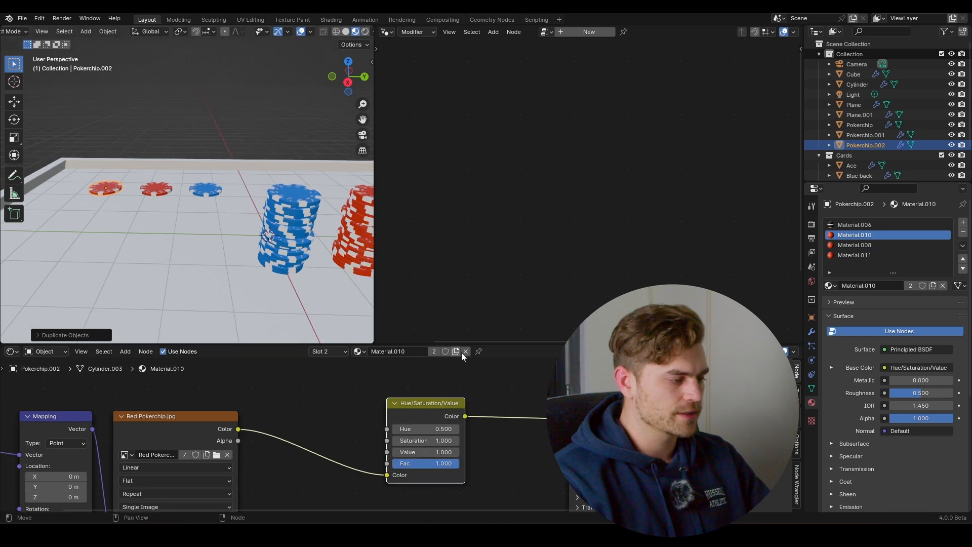
Make the new chip's slot 2 material single-user and set its Hue to 0.840 and Saturation to 1.310.
left_click(458, 351)
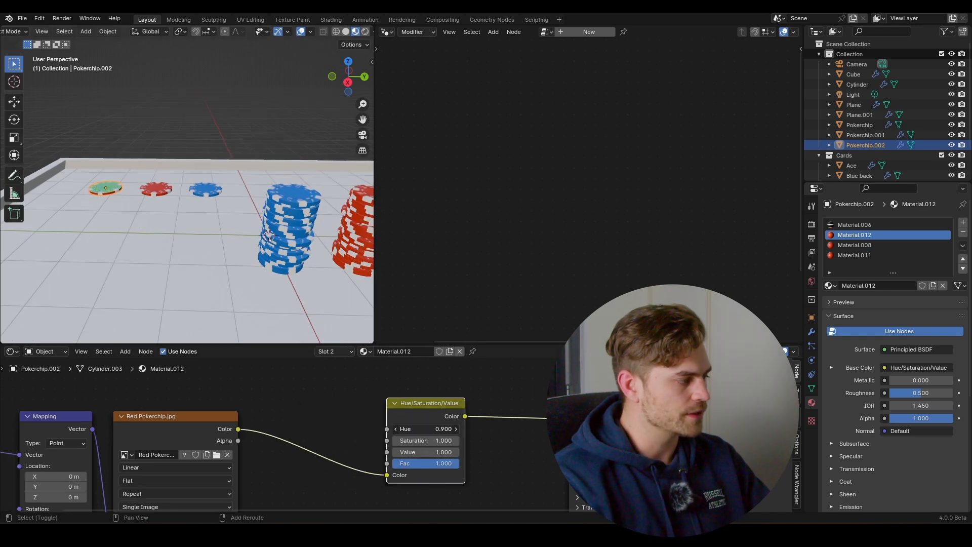
scroll(119, 253, "up", 3)
middle_click_drag(119, 249, 219, 255, "shift")
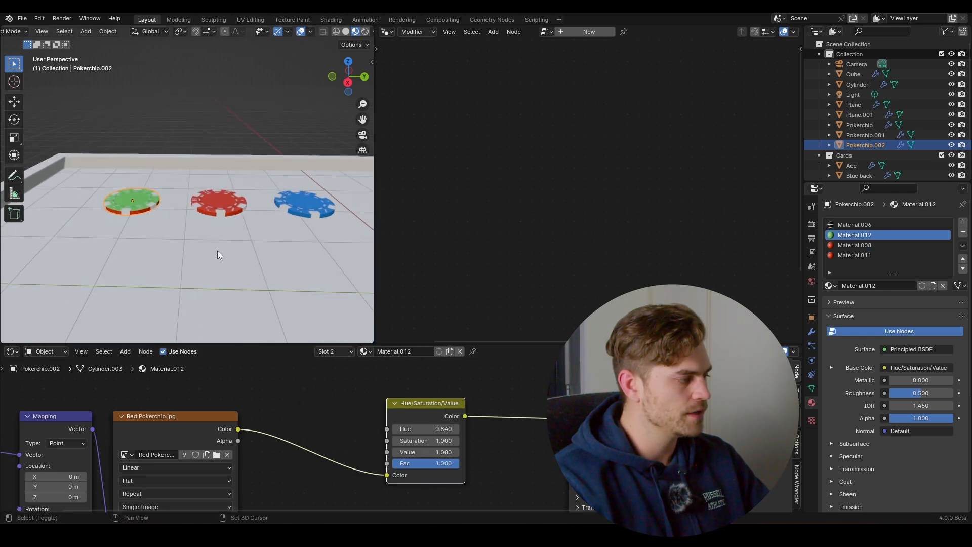
middle_click_drag(116, 231, 150, 249)
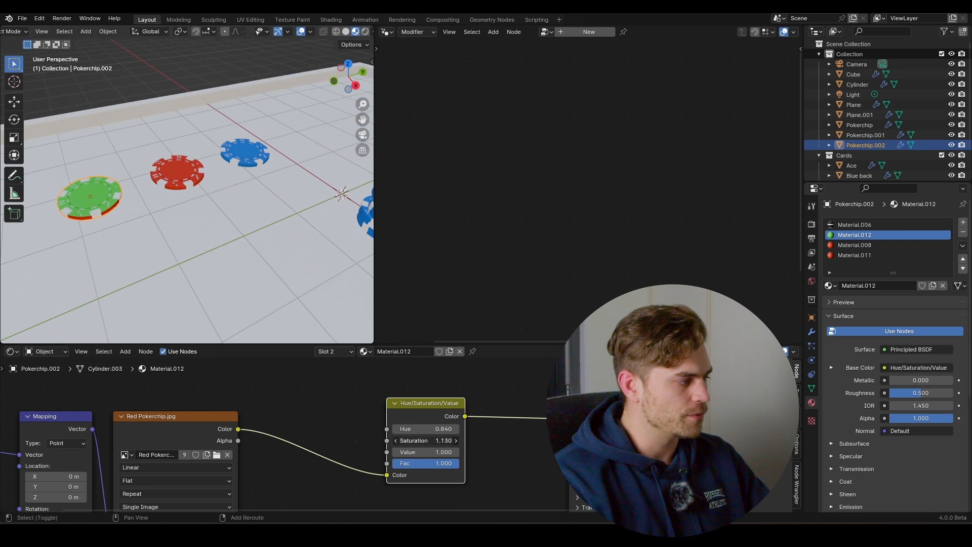
left_click_drag(443, 441, 443, 441)
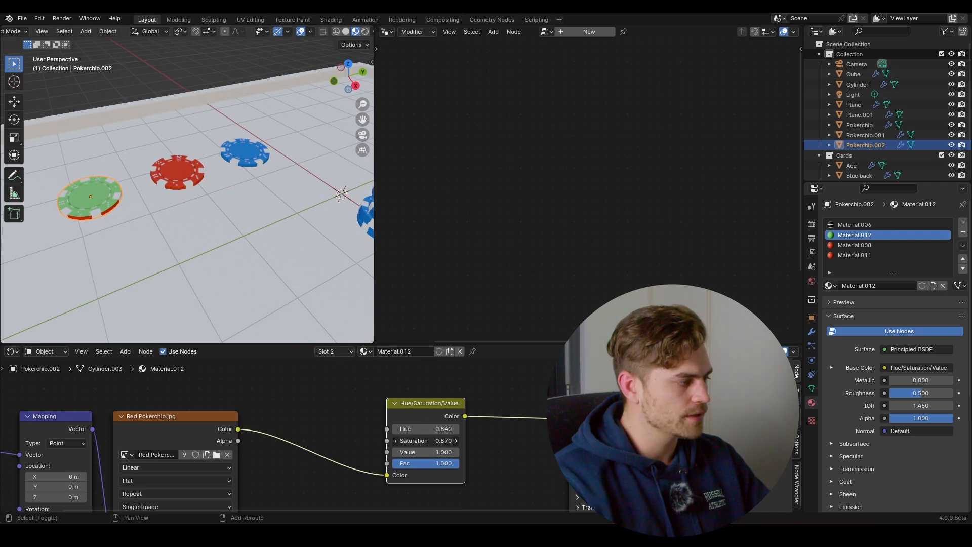
left_click_drag(442, 441, 450, 440)
middle_click_drag(127, 243, 249, 306)
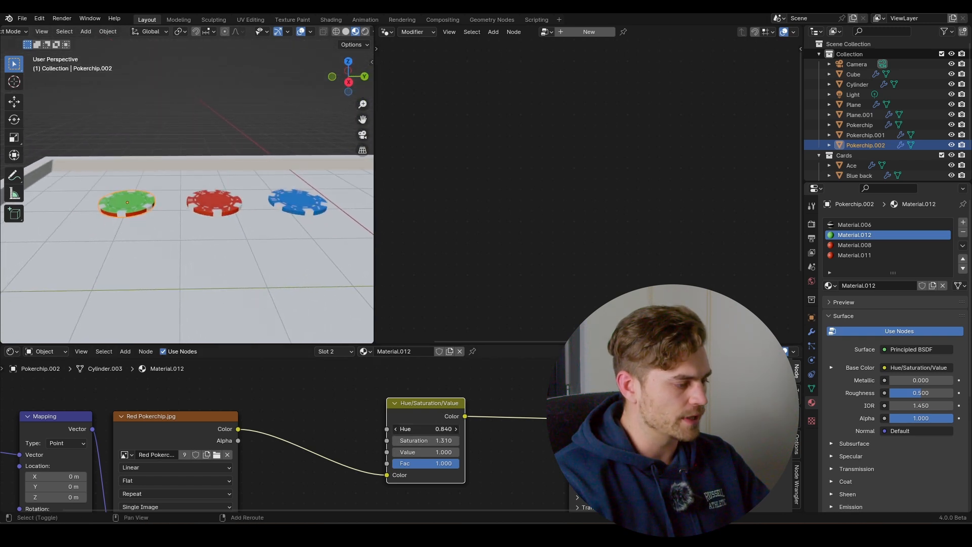
Make the new chip's slot 4 material single-user, set its Hue to 0.840 and raise its Saturation to about 1.63.
left_click(861, 255)
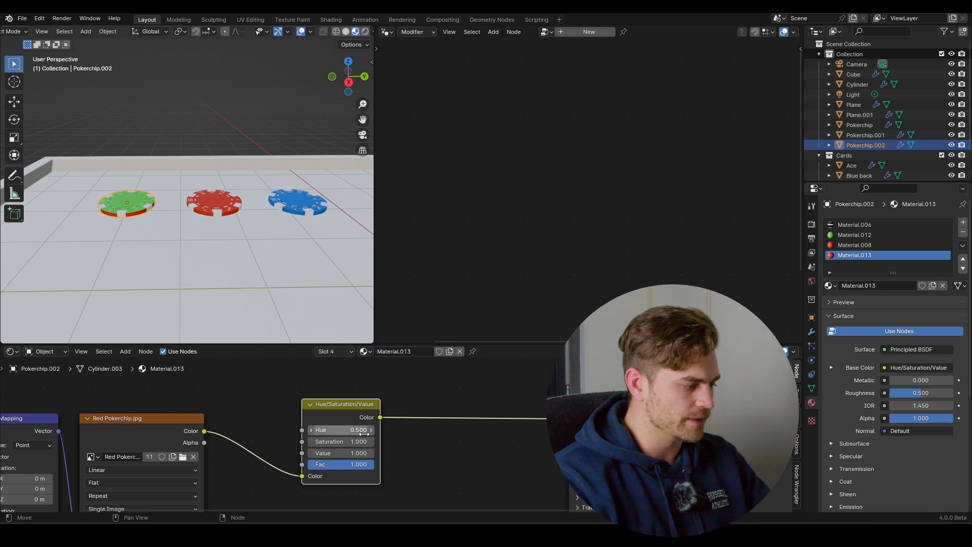
left_click_drag(363, 430, 360, 430)
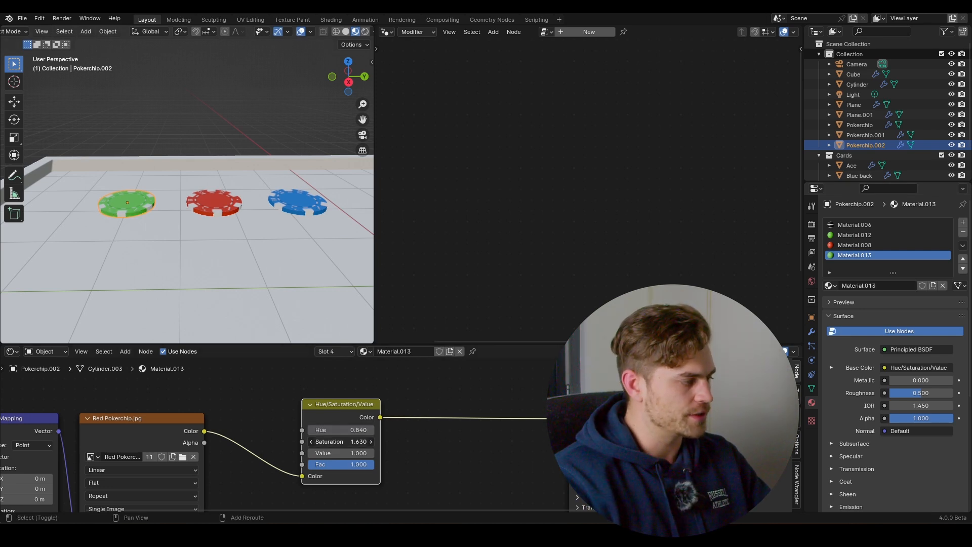
Shorten the red stack by setting its Curve Line End Z to 0.75 m and its Resample Curve Count to 13.
middle_click_drag(236, 259, 158, 206)
scroll(205, 203, "down", 3)
scroll(214, 203, "up", 7)
left_click(258, 189)
scroll(479, 131, "down", 3)
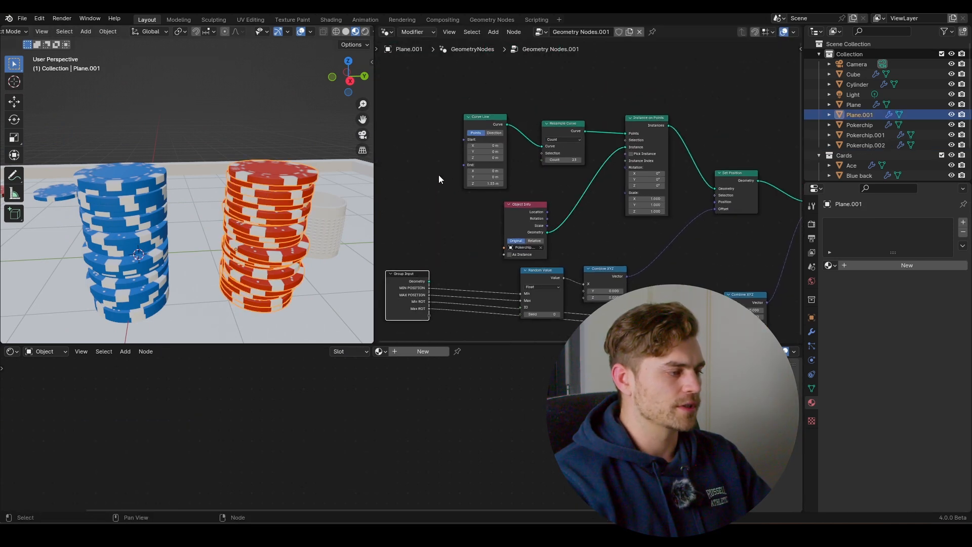
scroll(475, 202, "up", 4)
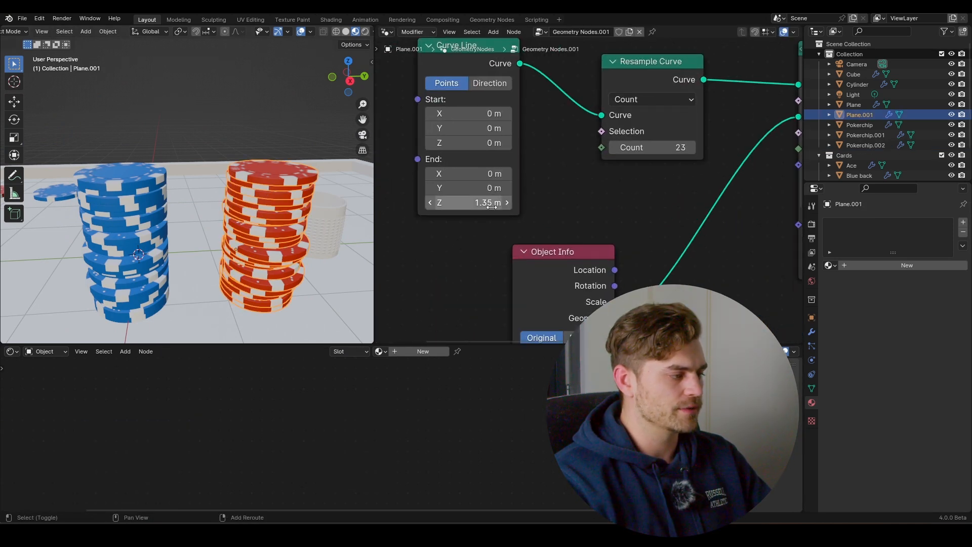
left_click_drag(488, 202, 450, 201, "shift")
mouse_move(651, 147)
left_mouse_down("shift")
mouse_move(625, 148)
mouse_move(645, 148)
left_mouse_up("shift")
Set the red stack's modifier to MIN POSITION 0.602, MAX POSITION 0.780, Min ROT -1.042 and Max ROT 4.525.
scroll(286, 204, "up", 5)
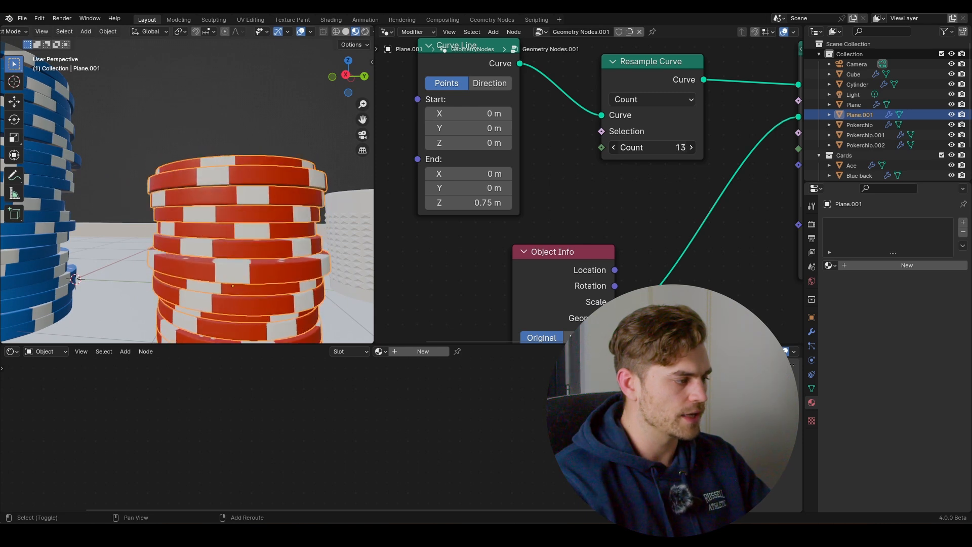
middle_click_drag(245, 171, 303, 193)
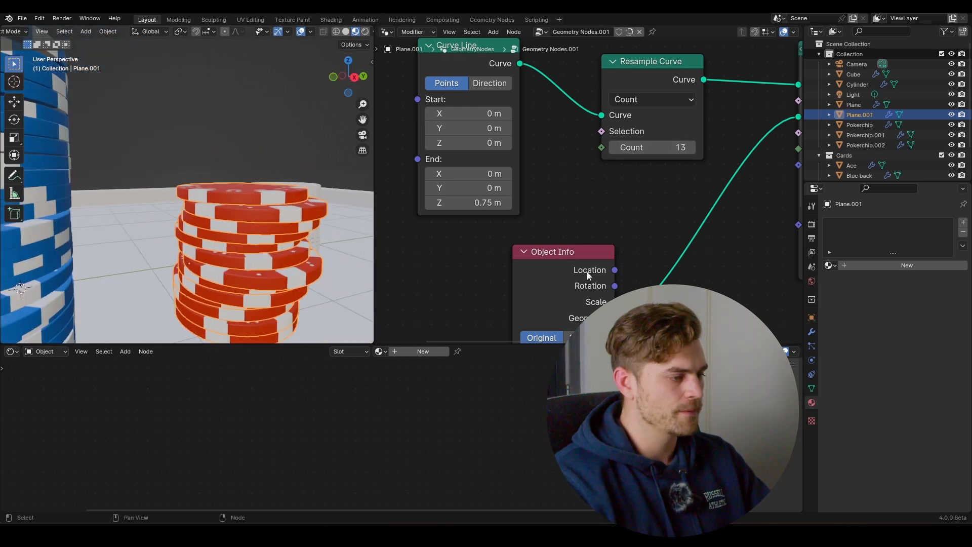
scroll(587, 271, "down", 2)
left_click(812, 331)
left_click_drag(911, 292, 946, 304)
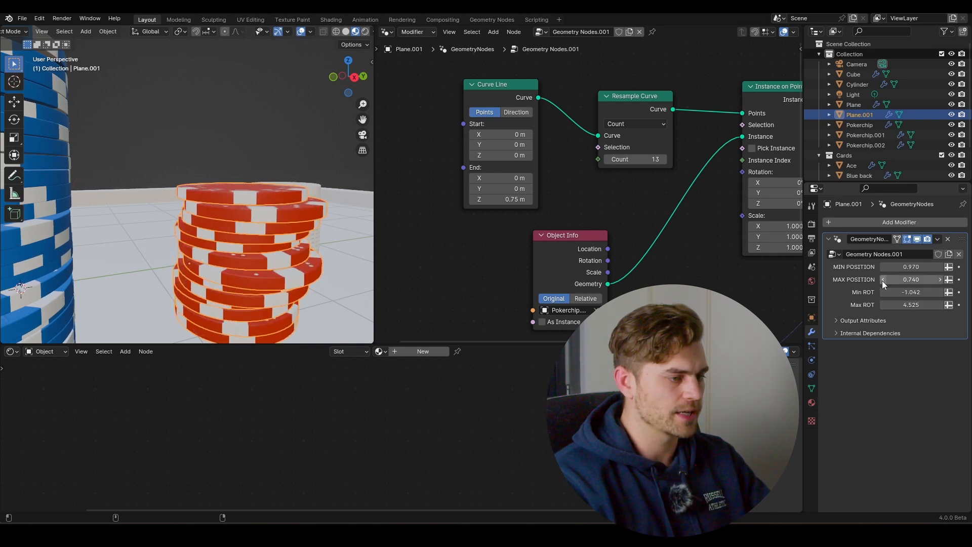
mouse_move(917, 267)
left_mouse_down()
mouse_move(870, 267)
mouse_move(921, 280)
mouse_move(911, 279)
left_mouse_up()
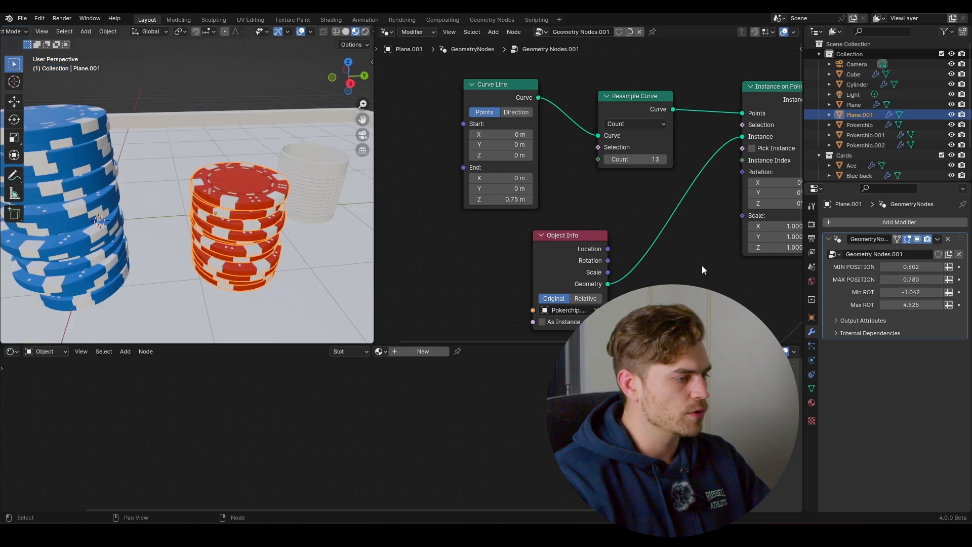
Link the position Random Value's output to the Y input of its Combine XYZ node in the red stack's tree.
middle_click_drag(701, 265, 512, 172)
scroll(523, 217, "down", 4)
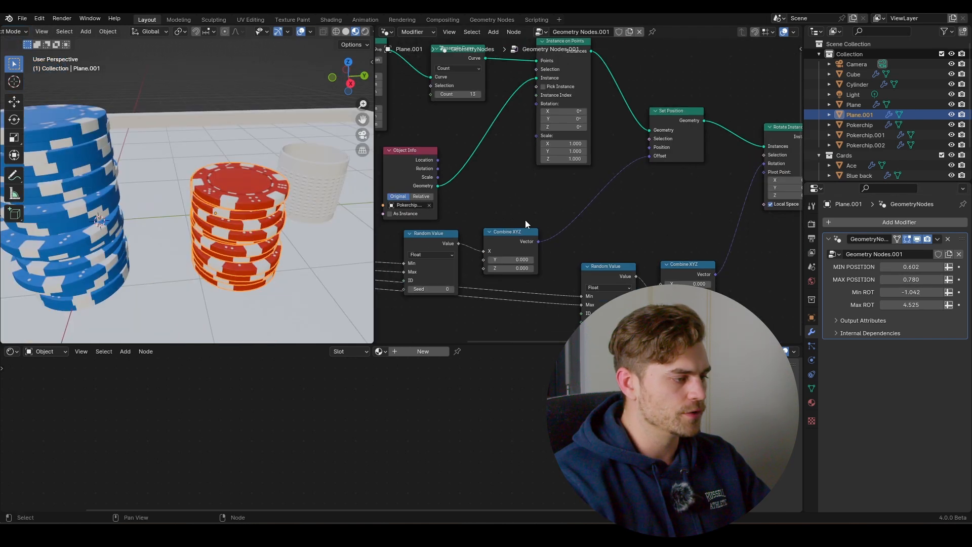
middle_click_drag(524, 220, 562, 220)
scroll(532, 228, "up", 4)
left_click_drag(463, 262, 496, 284)
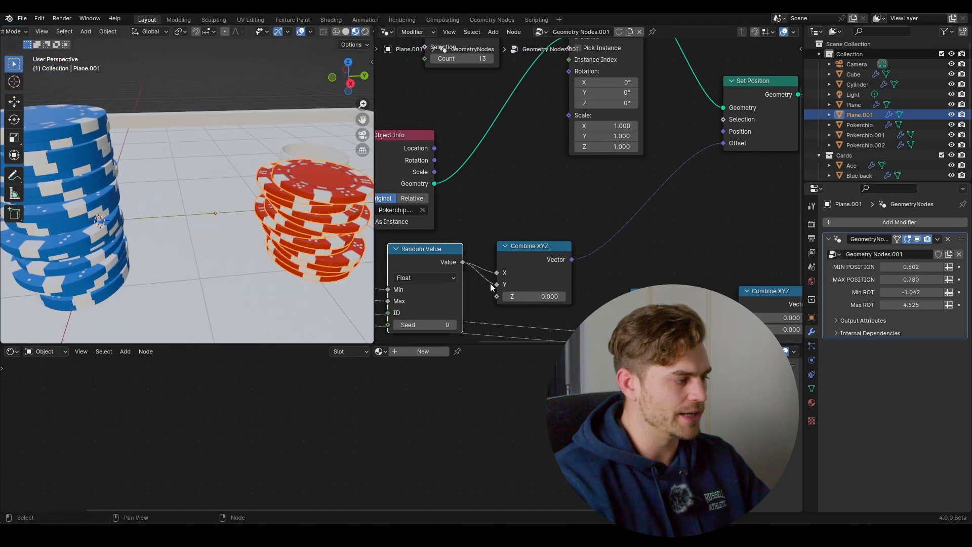
Link the blue stack's position Random Value output to its Combine XYZ Y input, and set MIN POSITION to 0.901 and MAX POSITION to 0.755.
middle_click_drag(299, 249, 76, 215)
left_click(76, 216)
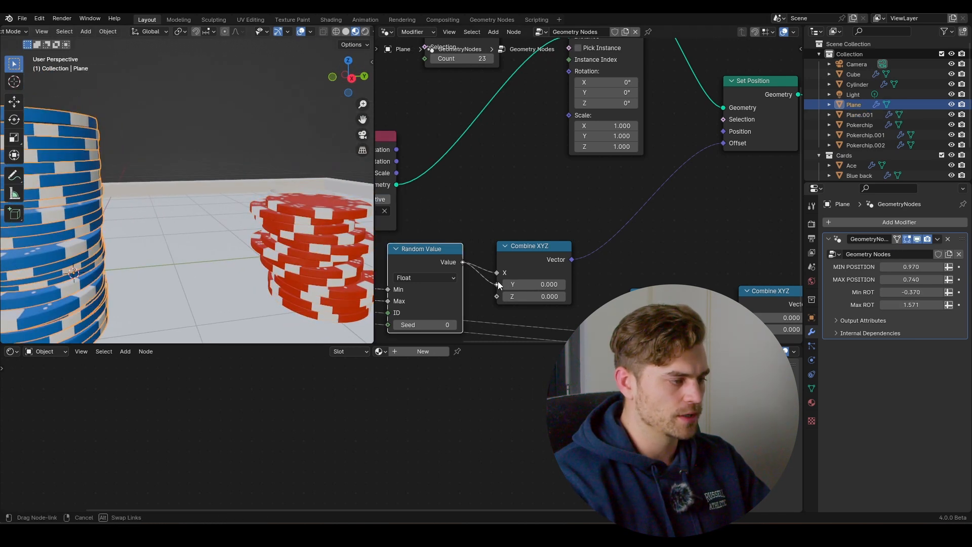
left_click_drag(499, 285, 497, 284)
middle_click_drag(243, 233, 192, 186)
middle_click_drag(567, 273, 536, 246)
left_click_drag(906, 280, 890, 267)
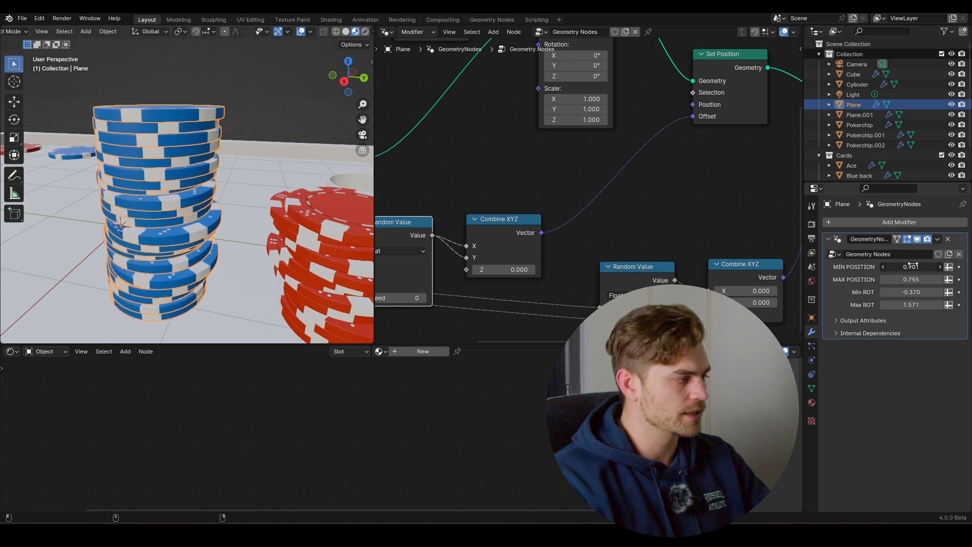
middle_click_drag(373, 198, 371, 203)
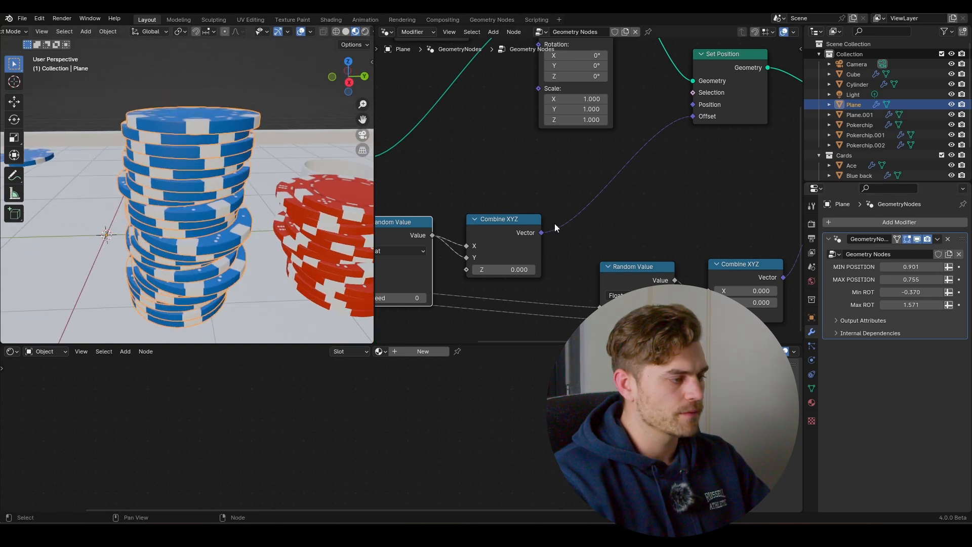
Set the Seed of the blue stack's position Random Value node to 3.
middle_click_drag(555, 223, 663, 217)
middle_click_drag(552, 278, 586, 269)
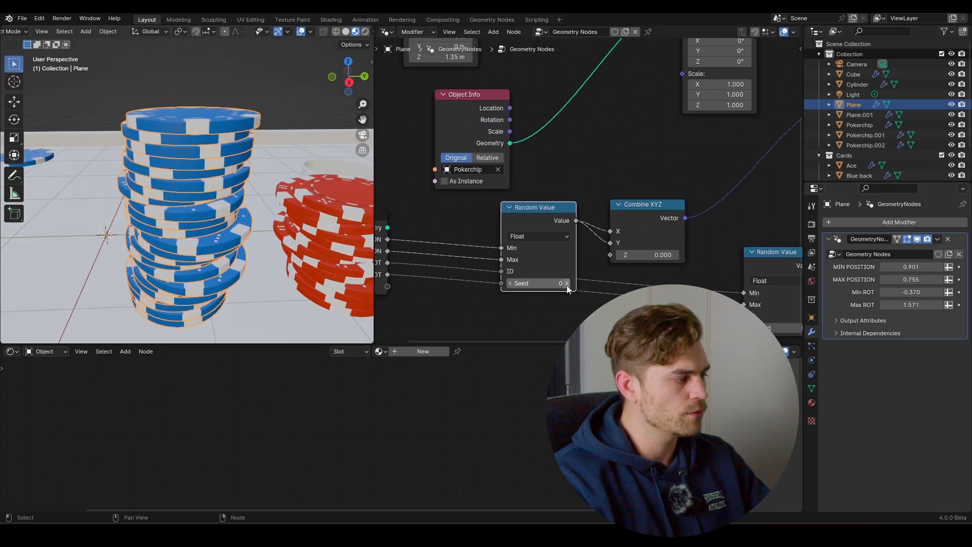
left_click(567, 283)
left_click(567, 283)
left_click(567, 283)
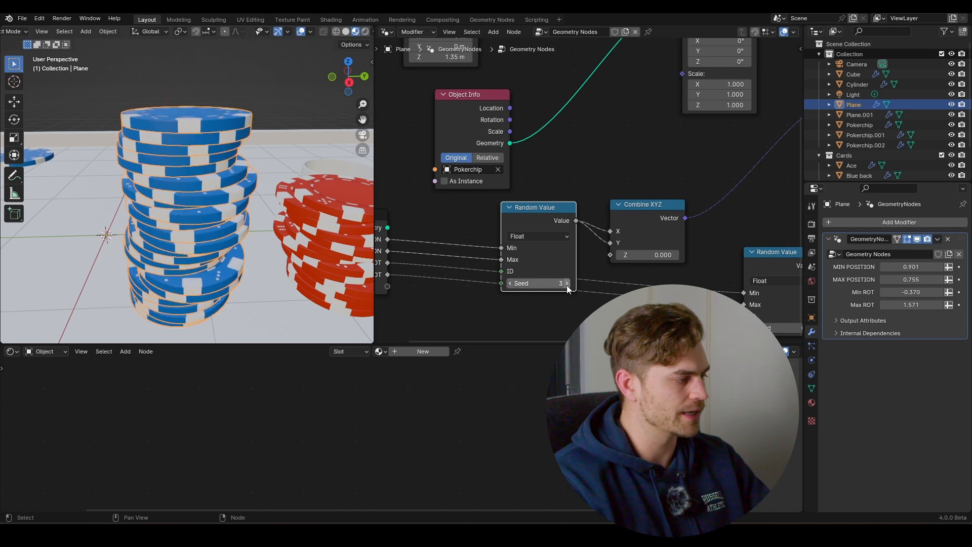
Duplicate the red stack, place the copy beside it, and give the copy its own single-user node group.
middle_click_drag(135, 197, 236, 211)
scroll(111, 199, "down", 4)
scroll(175, 197, "down", 4)
left_click(201, 189)
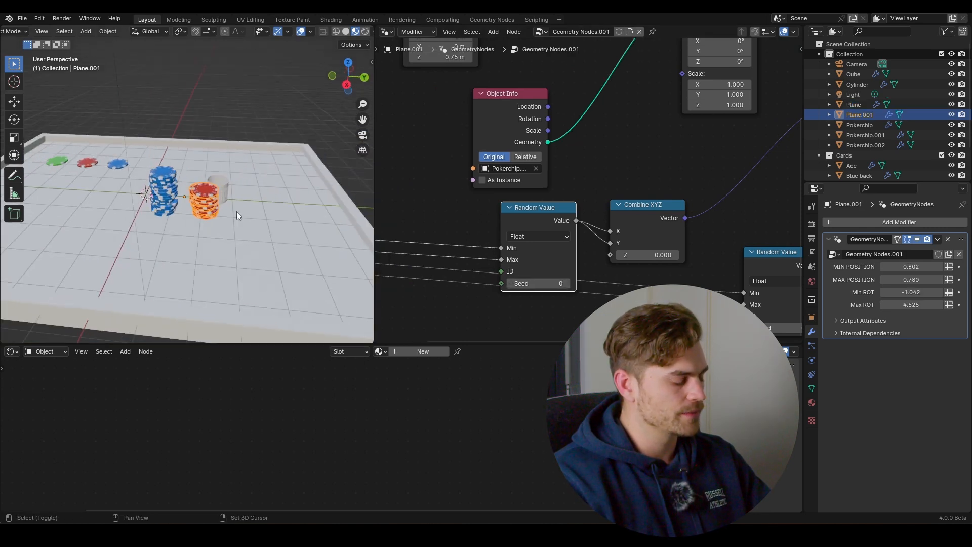
key("shift+d")
left_click(279, 226)
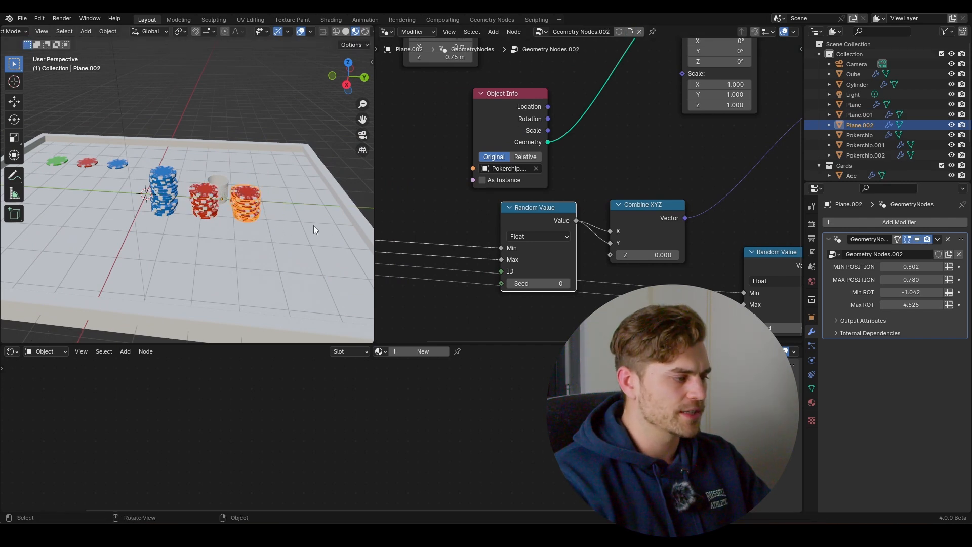
scroll(314, 226, "up", 3)
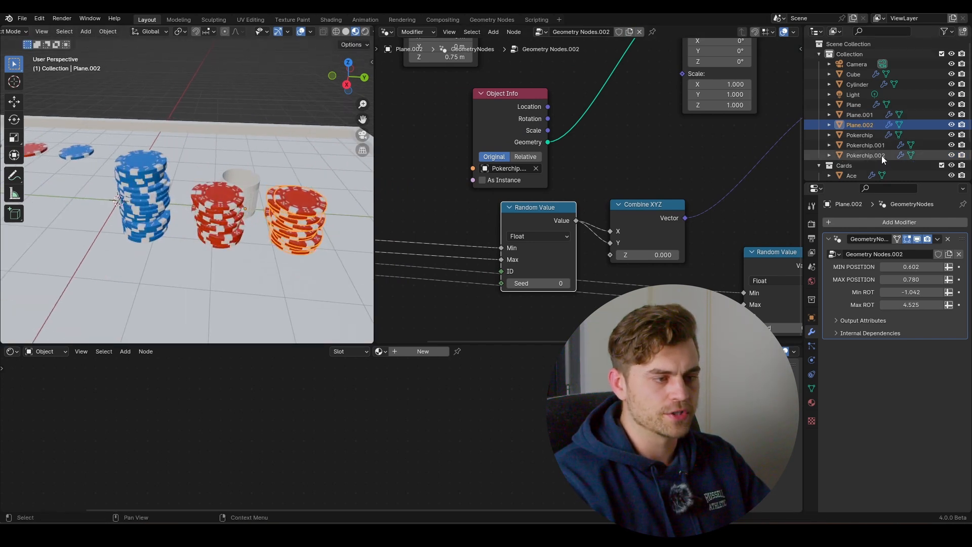
Replace the copied stack's Object Info node with one for Pokerchip.002 and link its Geometry to the Instance on Points node's Instance input.
left_click_drag(882, 156, 591, 133)
middle_click_drag(593, 127, 526, 203)
left_click(462, 186)
key("x")
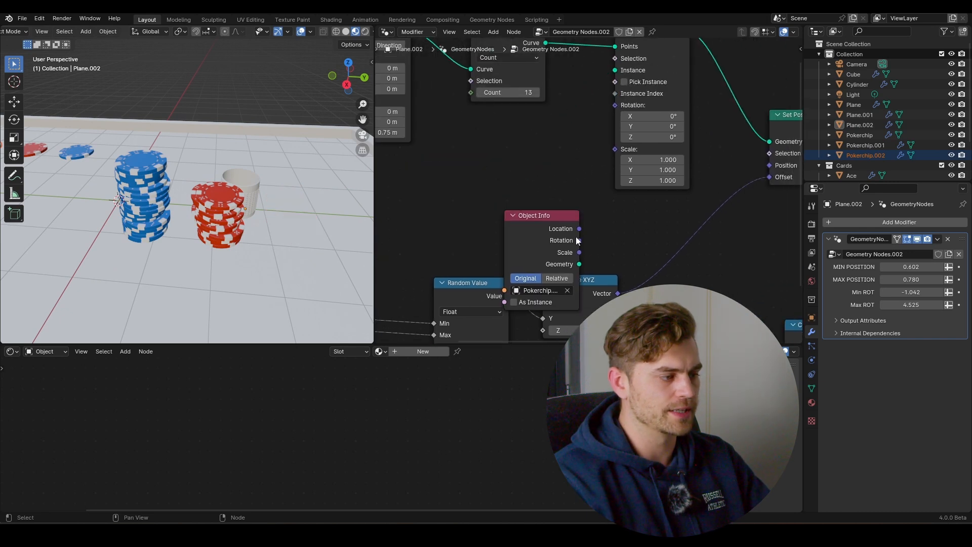
left_click_drag(576, 241, 473, 177)
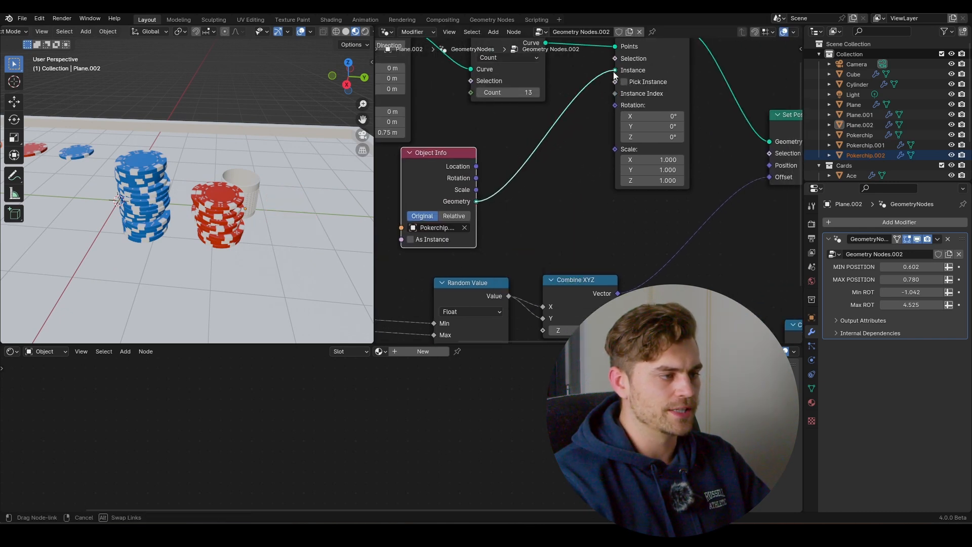
left_click_drag(614, 73, 614, 70)
Select the three loose poker chips and move them off the table along the X and Y axes.
middle_click_drag(292, 236, 270, 256)
scroll(248, 203, "down", 4)
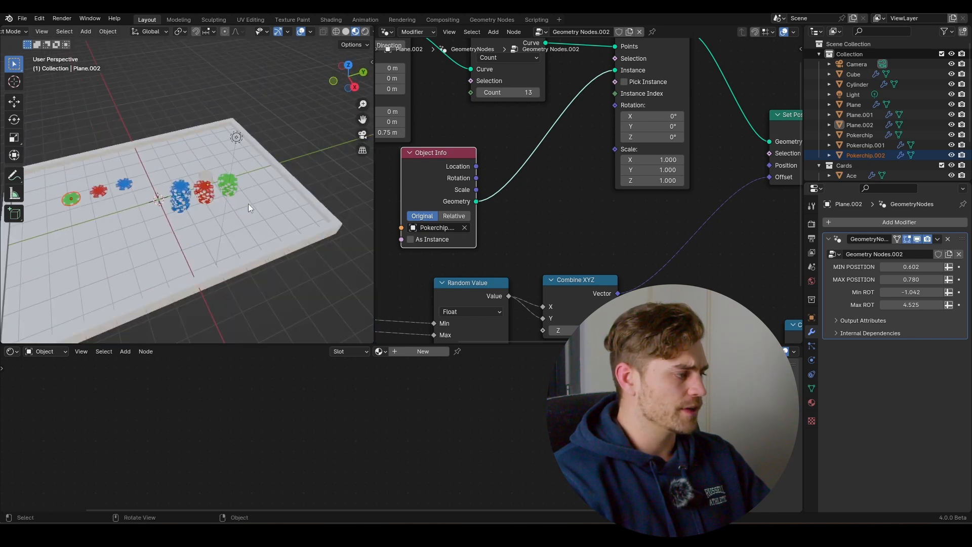
middle_click_drag(248, 203, 251, 209)
left_click(177, 188, "shift")
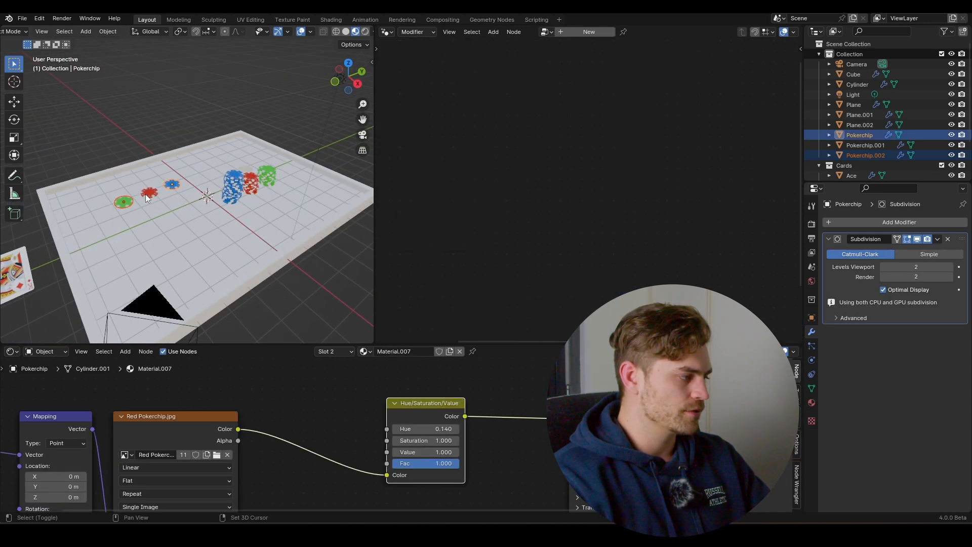
left_click(148, 193, "shift")
key("g")
key("x")
left_click(150, 185)
key("g")
key("y")
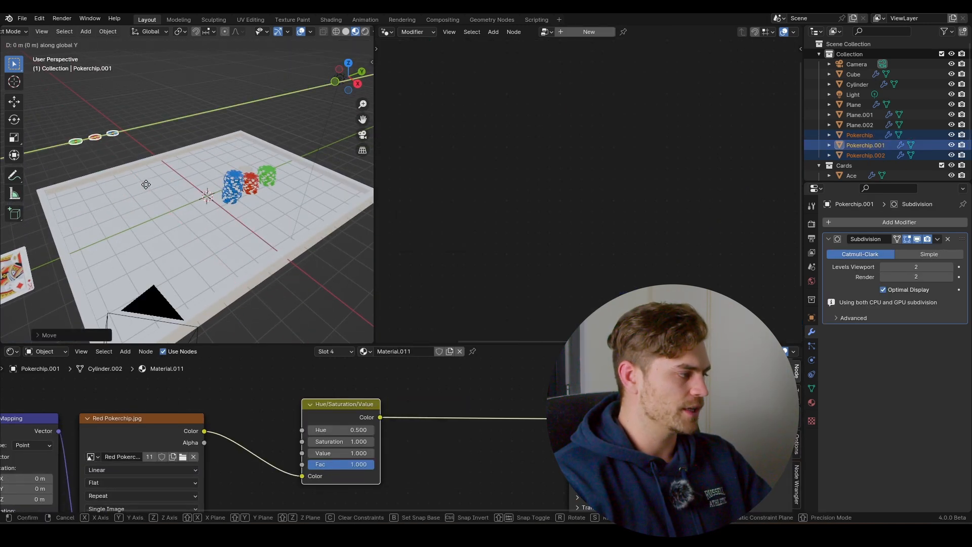
left_click(30, 238)
Select the red stack and merge the geometry node editor area into the 3D viewport.
middle_click_drag(123, 232, 238, 198)
scroll(268, 206, "up", 7)
left_click(171, 201)
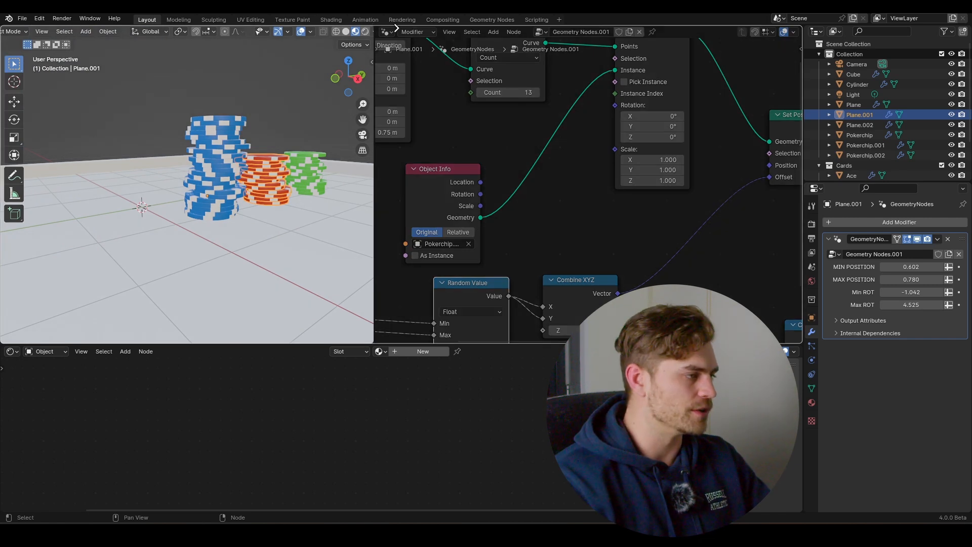
left_click_drag(396, 28, 396, 31)
middle_click_drag(522, 128, 464, 108, "shift")
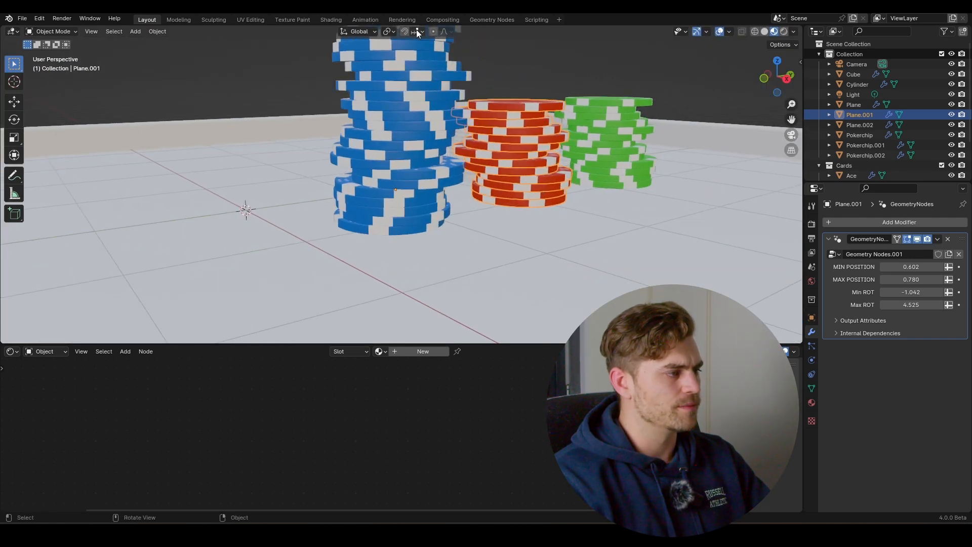
Set the transform pivot point to 3D Cursor and scale down the blue, red and green stacks together.
left_click(389, 31)
left_click(417, 67)
middle_click_drag(420, 68, 403, 184)
left_click(402, 184, "shift")
left_click(630, 152, "shift")
key("s")
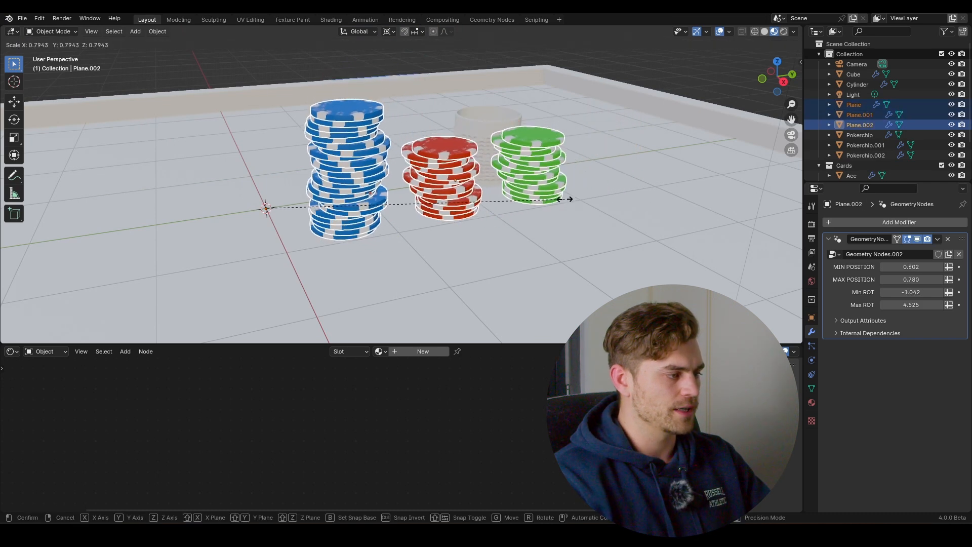
left_click(490, 203)
Move the three stacks together in front of the white cup and slide the blue stack back along the X axis.
middle_click_drag(478, 184, 461, 151)
key("g")
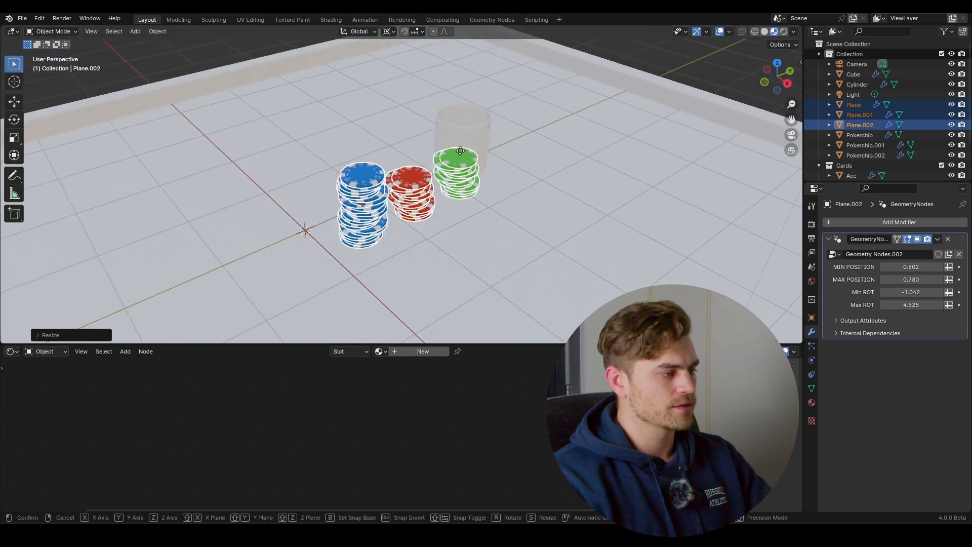
left_click(612, 209)
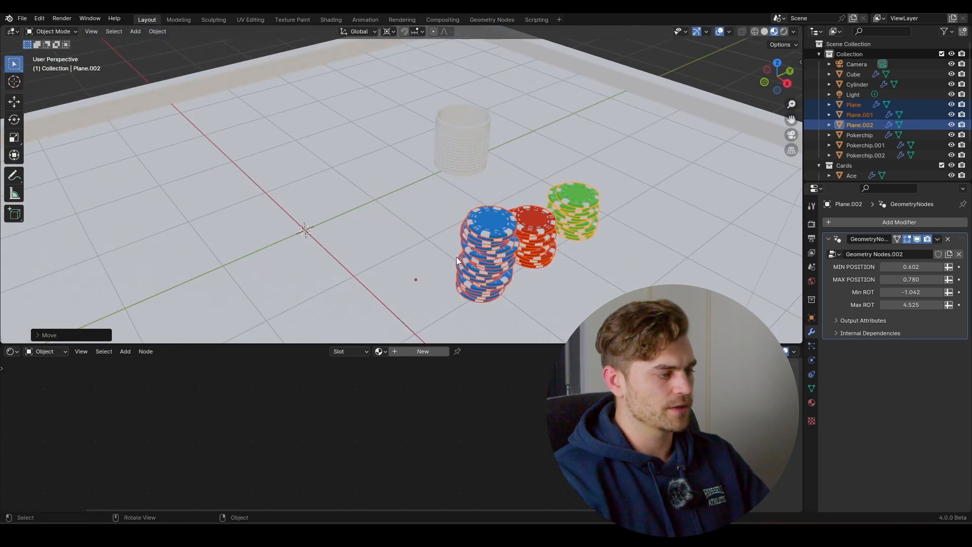
left_click(456, 261)
key("g")
key("x")
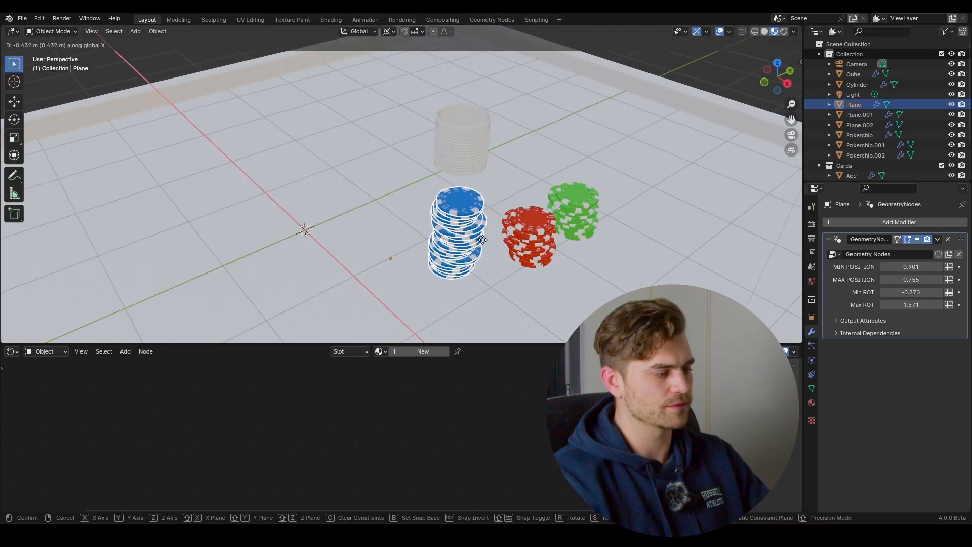
left_click(518, 261)
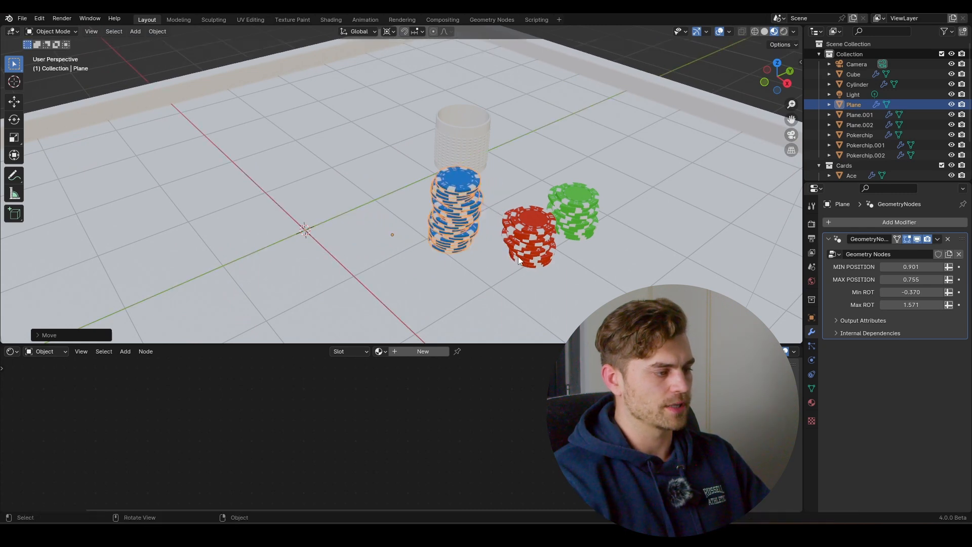
Shift the red stack slightly along X and the green stack slightly along Y to space out the group.
left_click(526, 255)
key("g")
key("x")
left_click(517, 249)
left_click(586, 218)
key("g")
key("y")
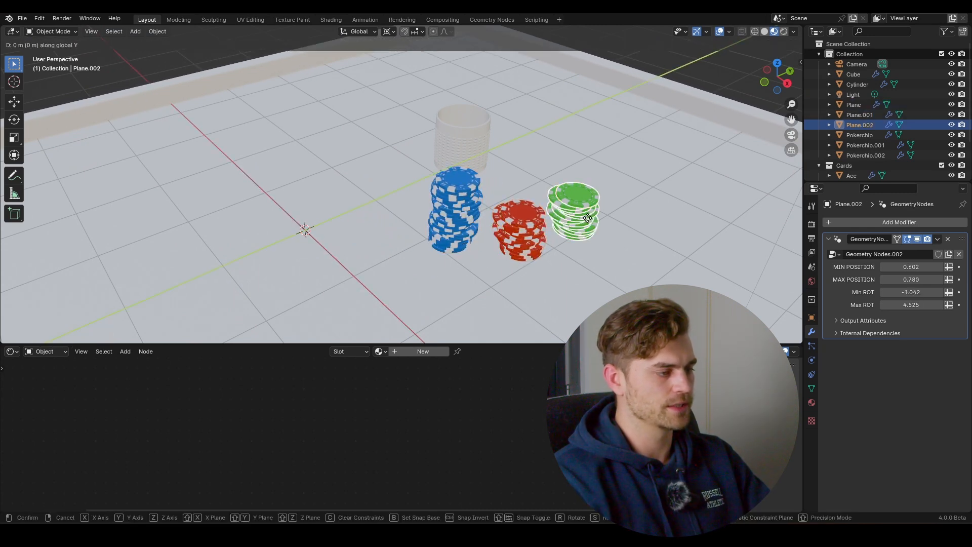
left_click(603, 233)
Move the blue stack behind the gap between the red and green stacks.
middle_click_drag(603, 233, 505, 236)
scroll(524, 223, "up", 5)
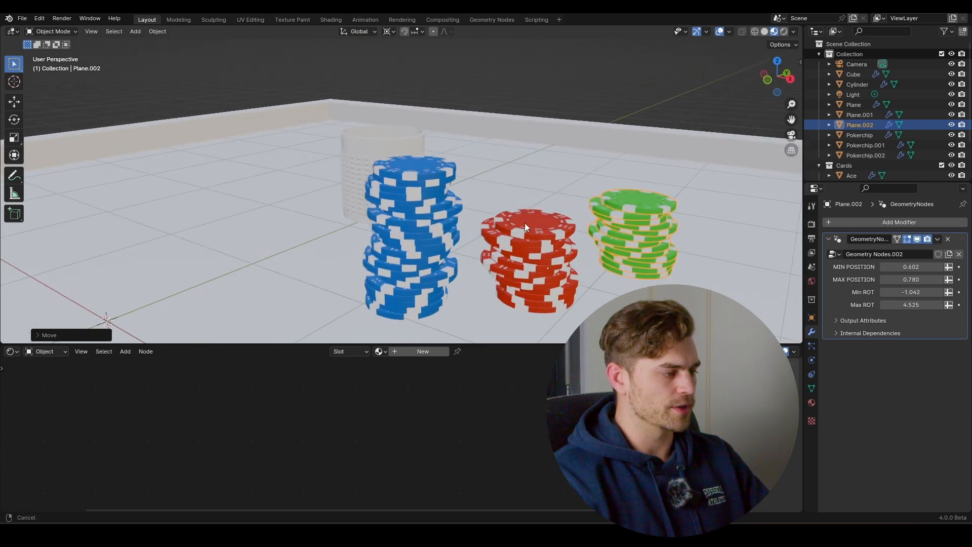
left_click(451, 207)
middle_click_drag(451, 207, 469, 243)
key("g")
key("y")
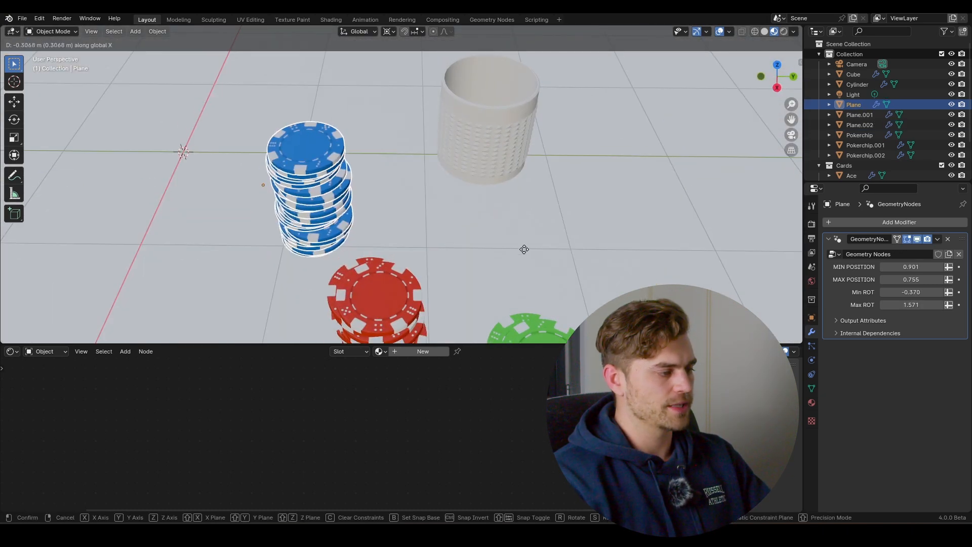
left_click(673, 266)
middle_click_drag(676, 266, 522, 196)
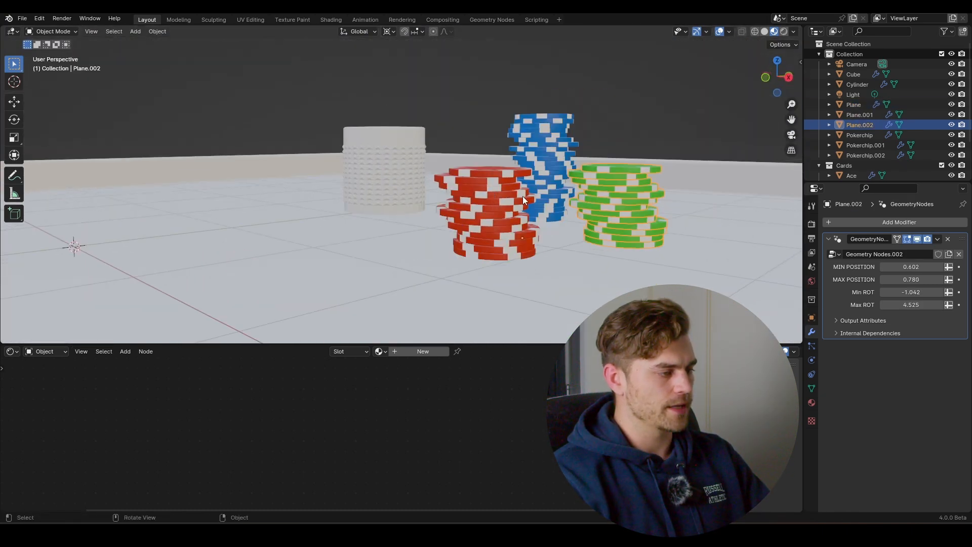
Duplicate the red stack along the Y axis into the foreground and rotate the copy.
left_click(523, 196)
key("shift+d")
key("y")
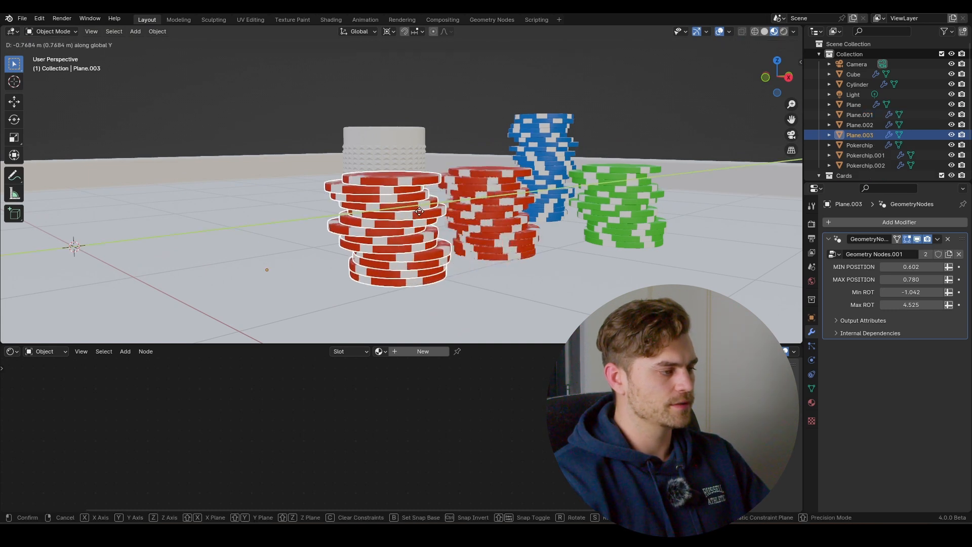
left_click(184, 262)
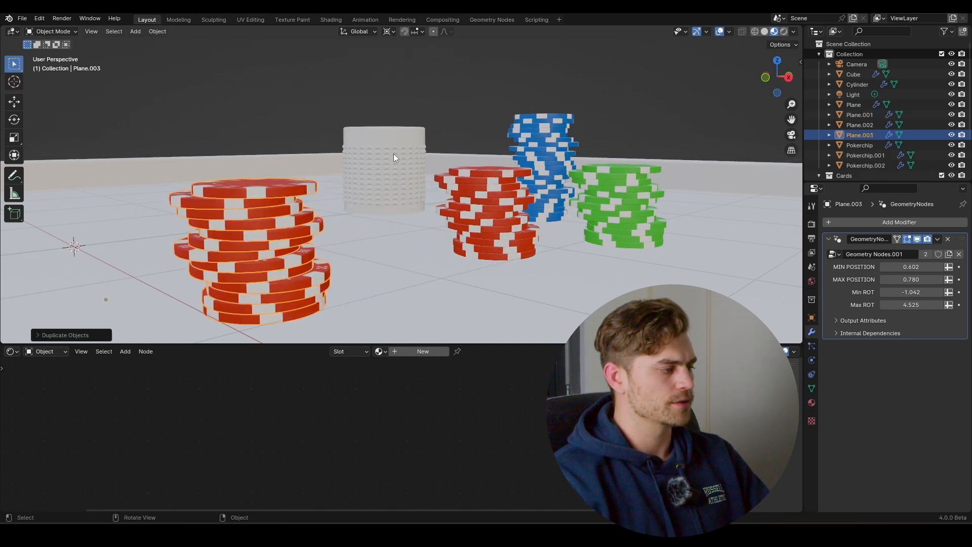
key("r")
left_click(440, 228)
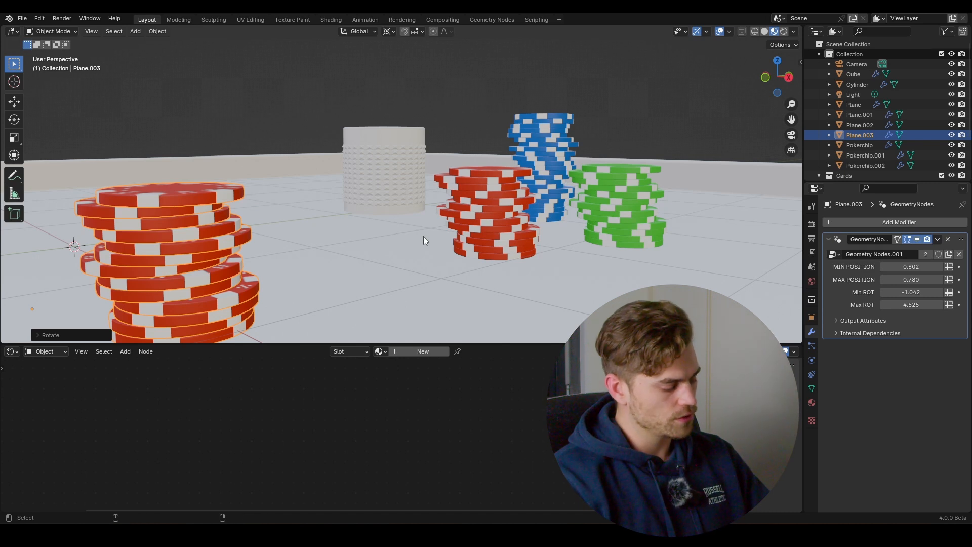
Align the camera to the current view, reposition it, and tilt it down around its local X axis.
key("ctrl+alt+KP_0")
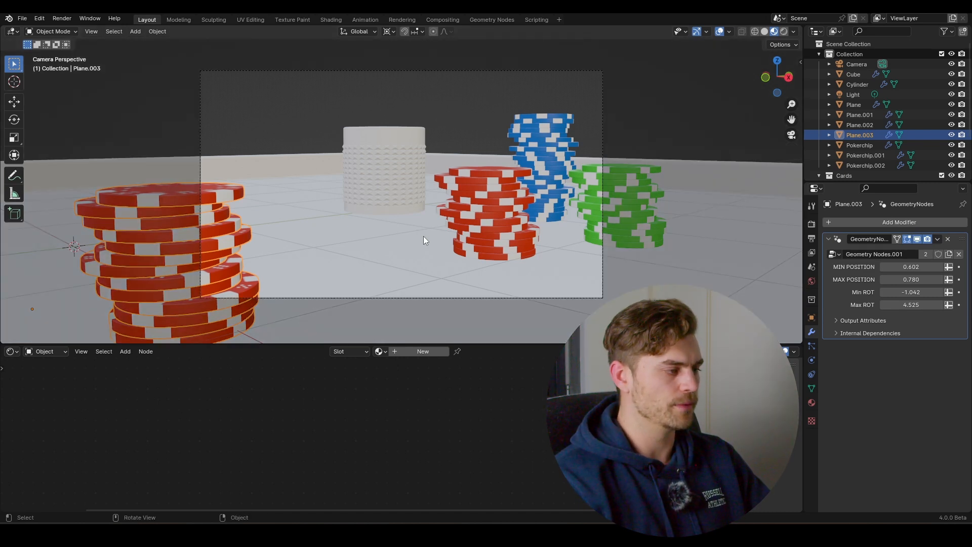
left_click(486, 72)
key("g")
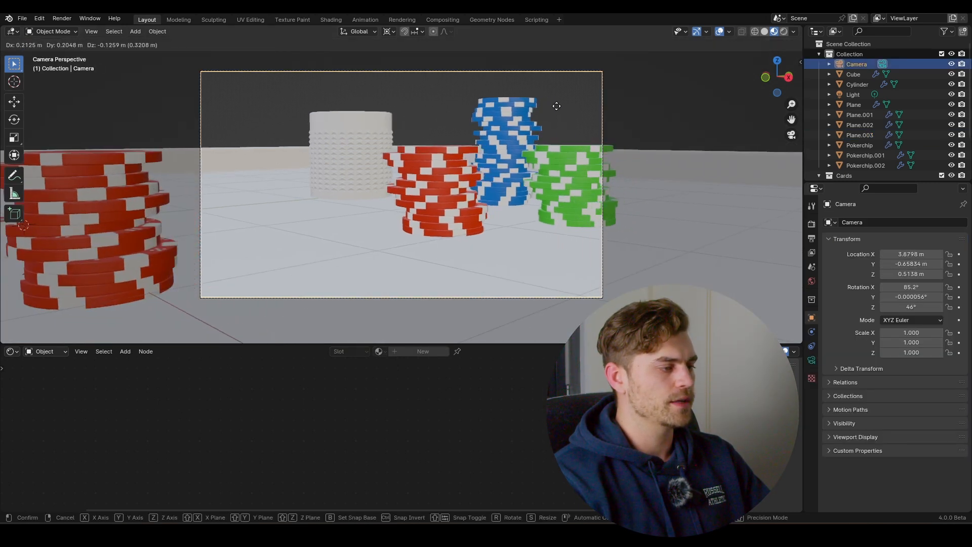
left_click(546, 97)
key("r")
key("x")
key("x")
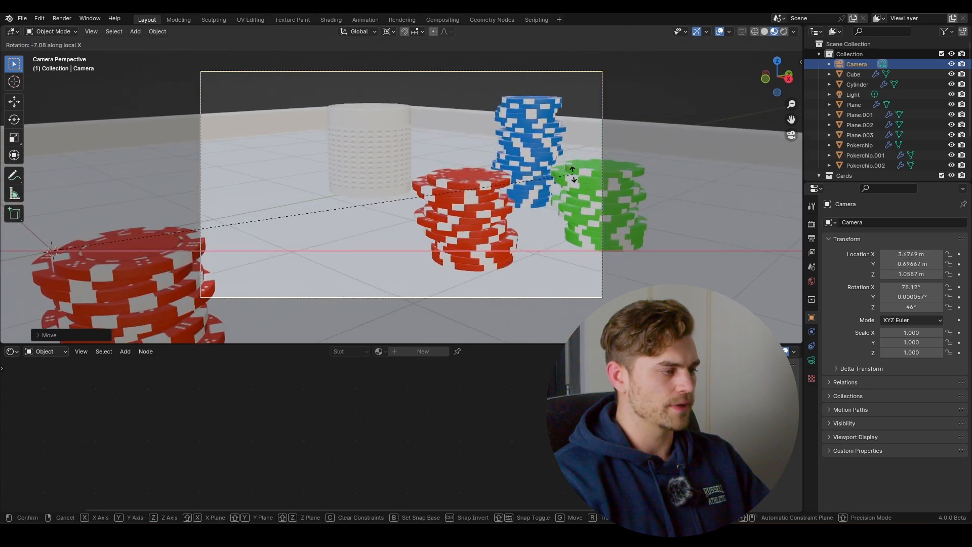
left_click(332, 209)
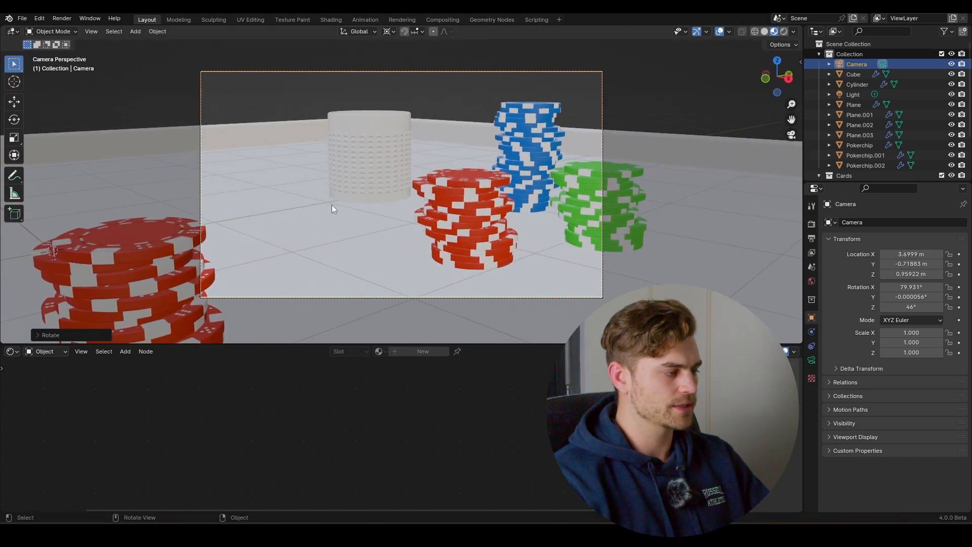
Move the foreground red stack horizontally and along X so it reaches into the camera frame.
left_click_drag(187, 247, 183, 247)
key("g")
key("shift+z")
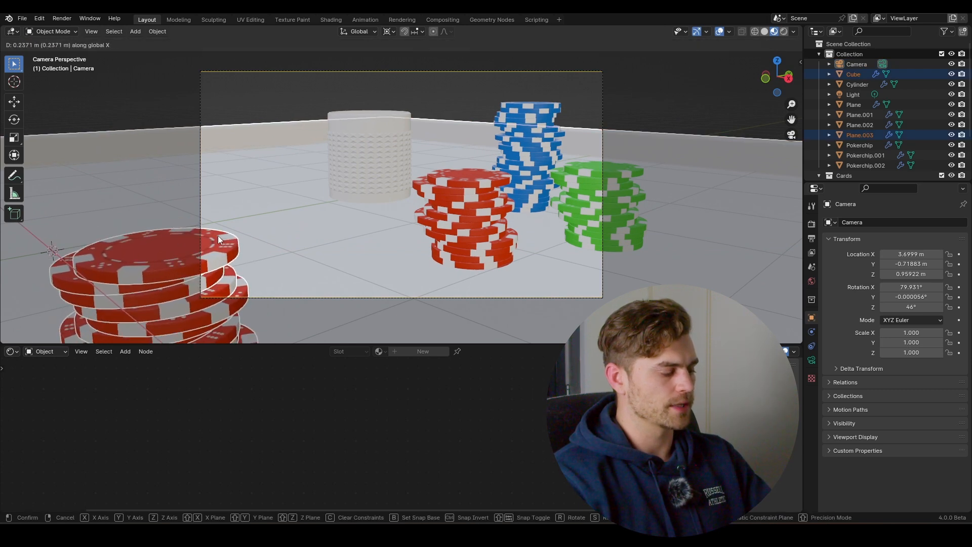
left_click(217, 235)
key("g")
key("x")
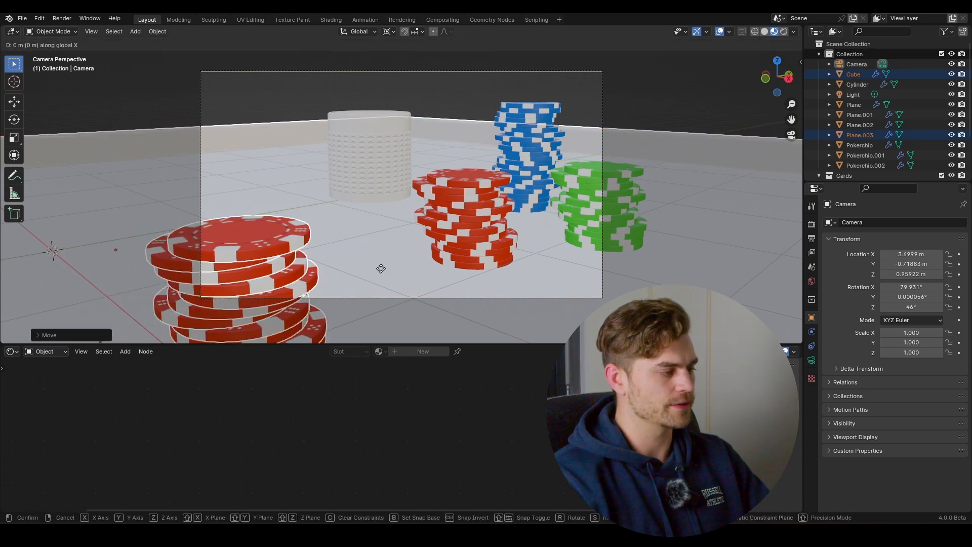
left_click(375, 212)
Add a new material to the white cup.
left_click(315, 139)
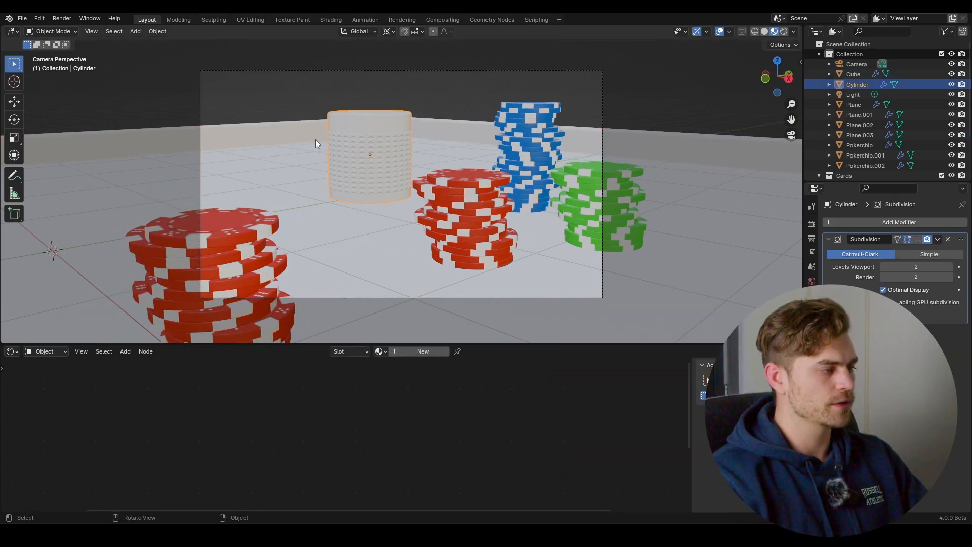
left_click(428, 352)
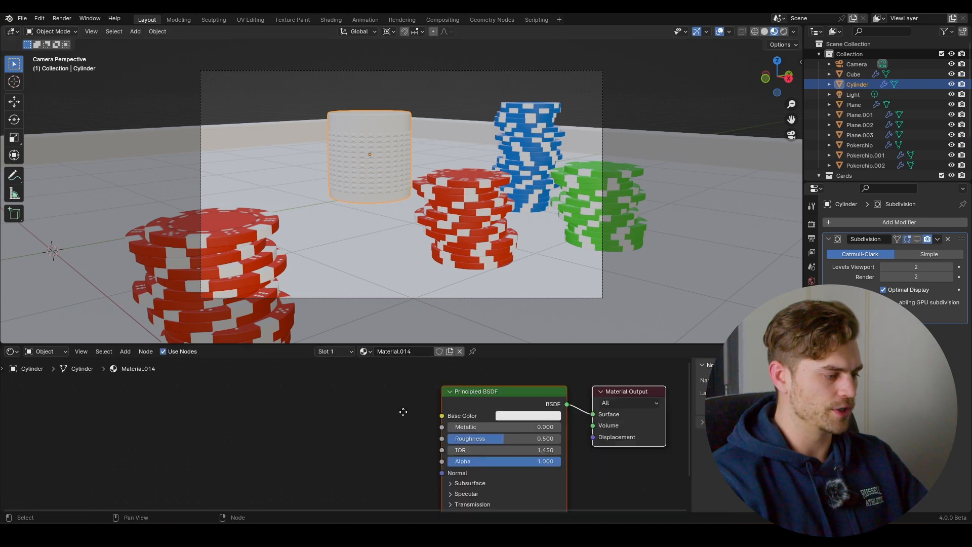
Disconnect the cup's Principled BSDF and feed a new Glass BSDF into the Material Output's Surface.
left_click_drag(263, 457, 269, 453)
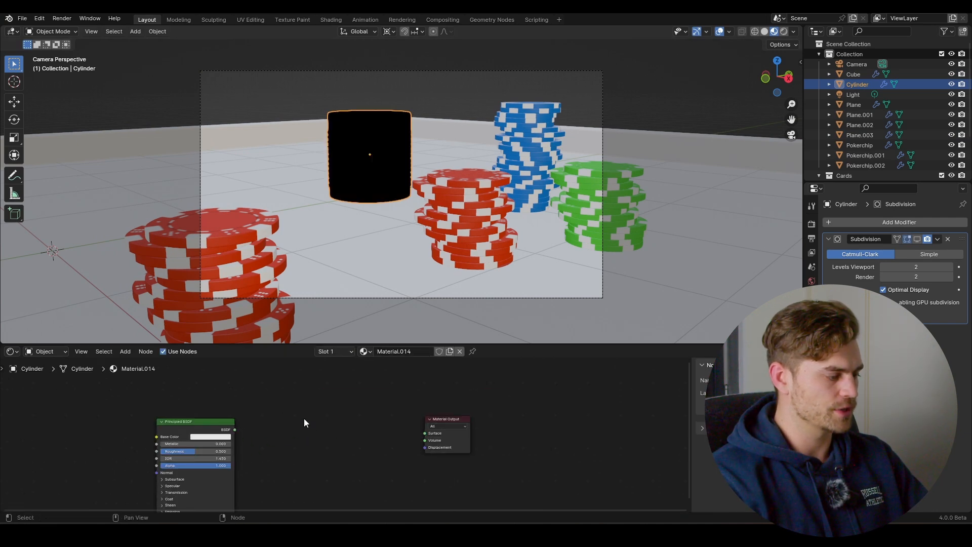
scroll(303, 418, "up", 2)
key("shift+a")
type("glas")
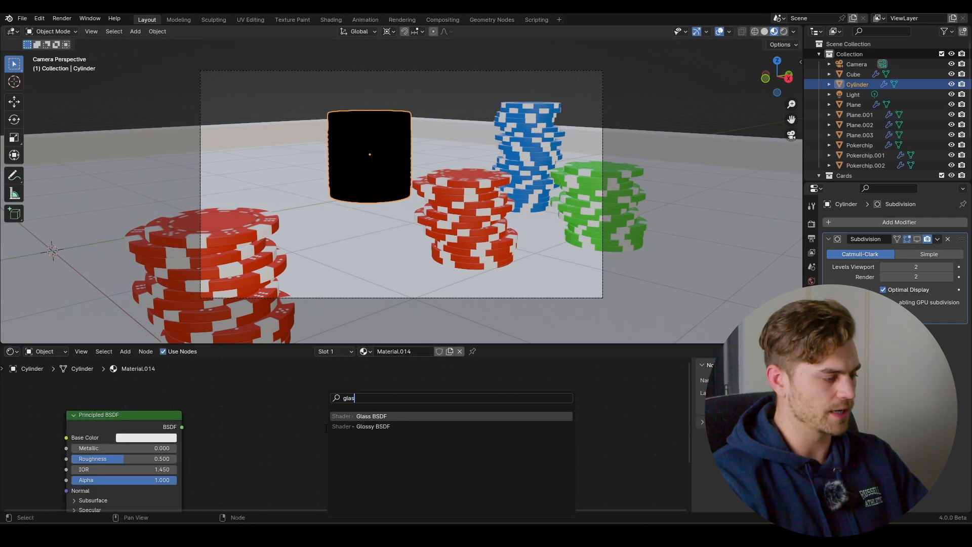
type("s")
left_click(384, 416)
left_click(432, 444)
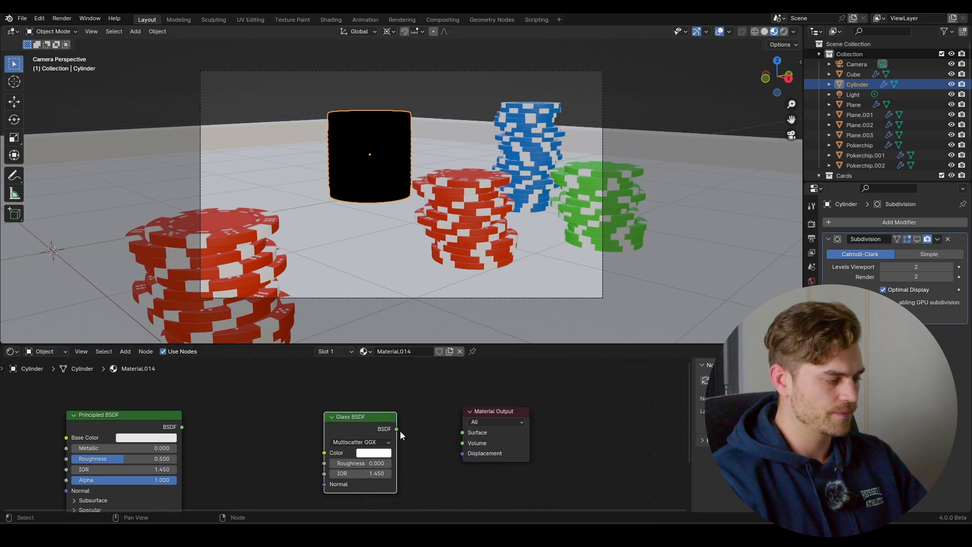
left_click_drag(460, 434, 462, 433)
scroll(416, 410, "up", 2)
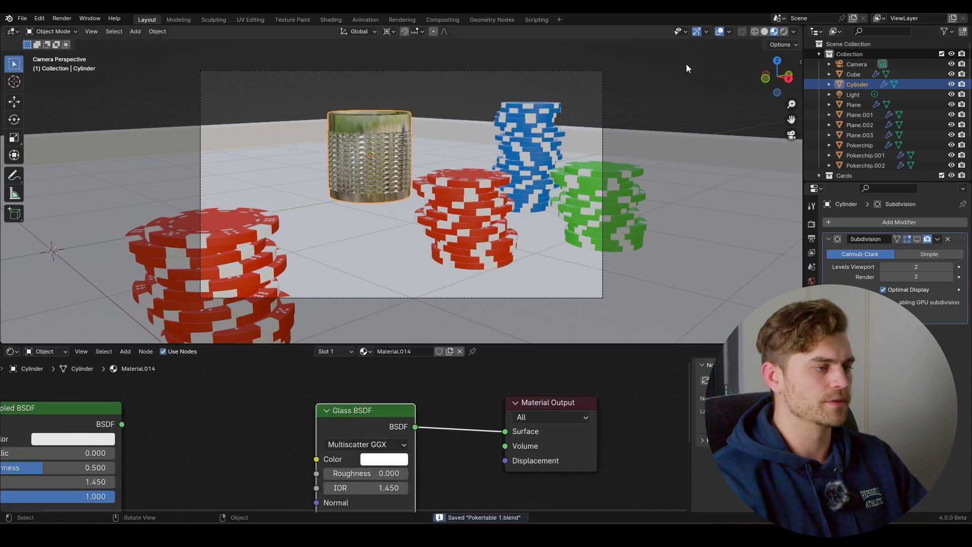
Preview the scene in rendered shading and set the render engine to Cycles.
left_click(783, 31)
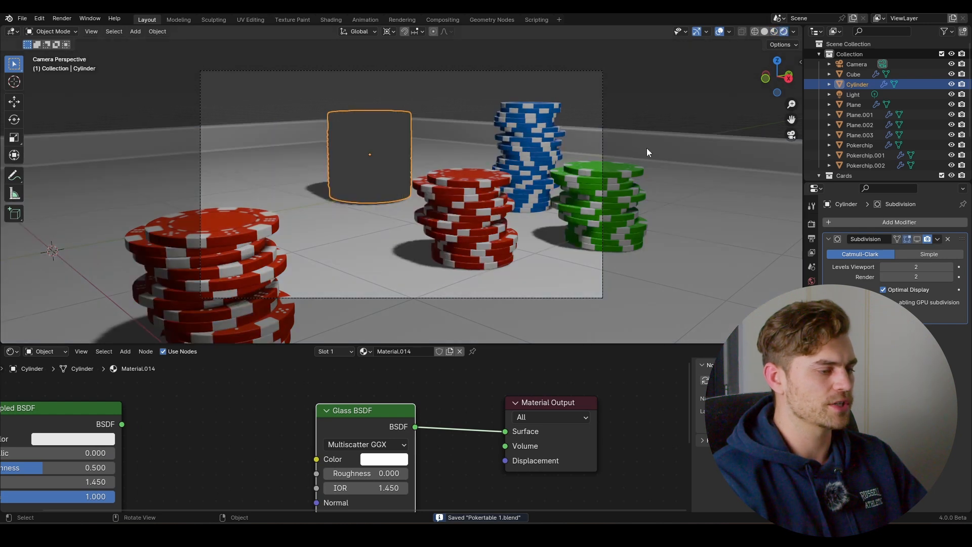
left_click(811, 224)
left_click(906, 222)
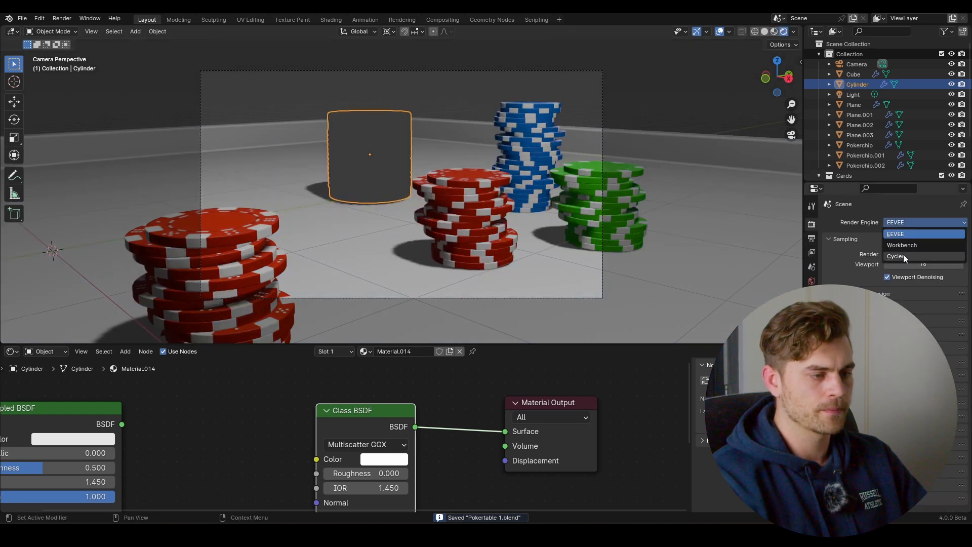
left_click(903, 254)
scroll(405, 156, "up", 2)
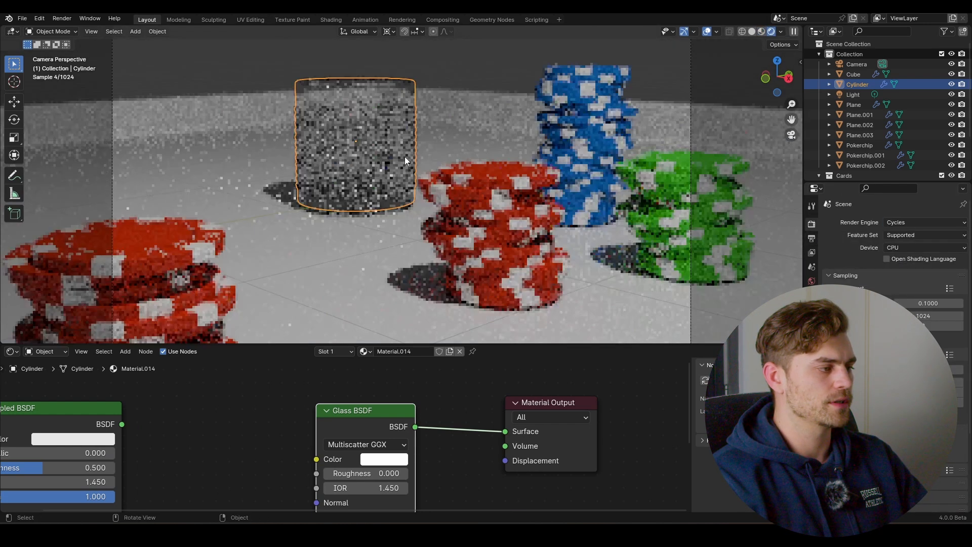
Reselect the glass cup, return to solid shading, and snap the 3D cursor to the cup.
left_click(304, 159)
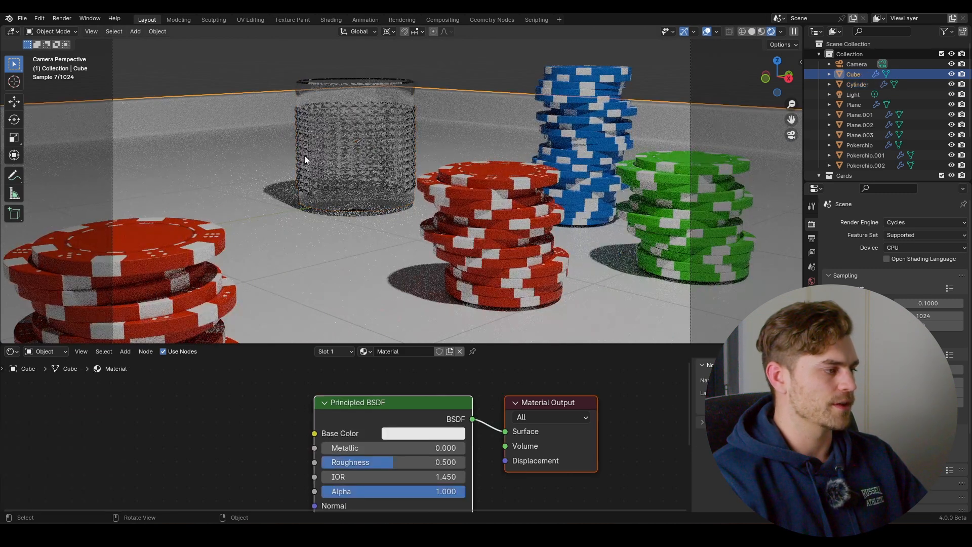
left_click(361, 114)
middle_click_drag(360, 114, 424, 156)
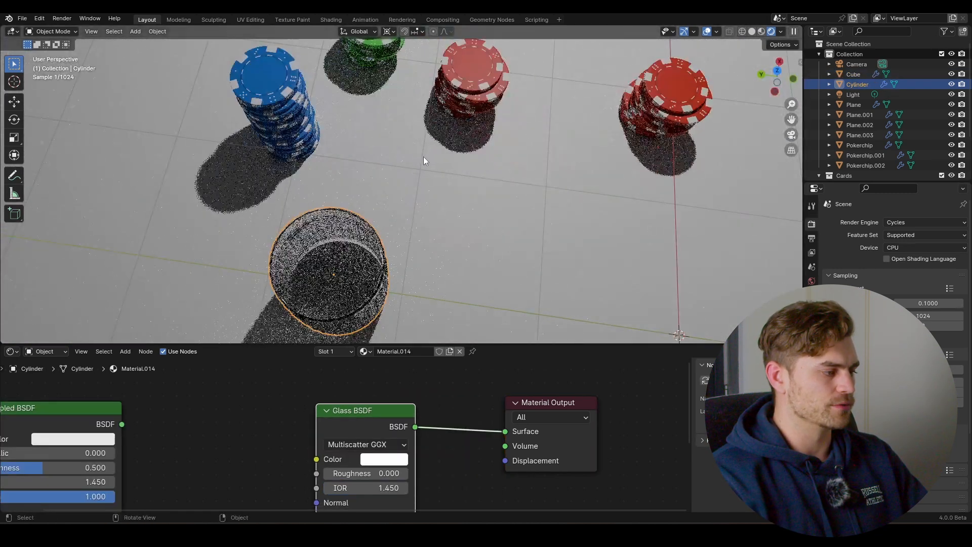
left_click(752, 32)
mouse_move(543, 136)
middle_mouse_down()
mouse_move(570, 137)
mouse_move(478, 127)
middle_mouse_up()
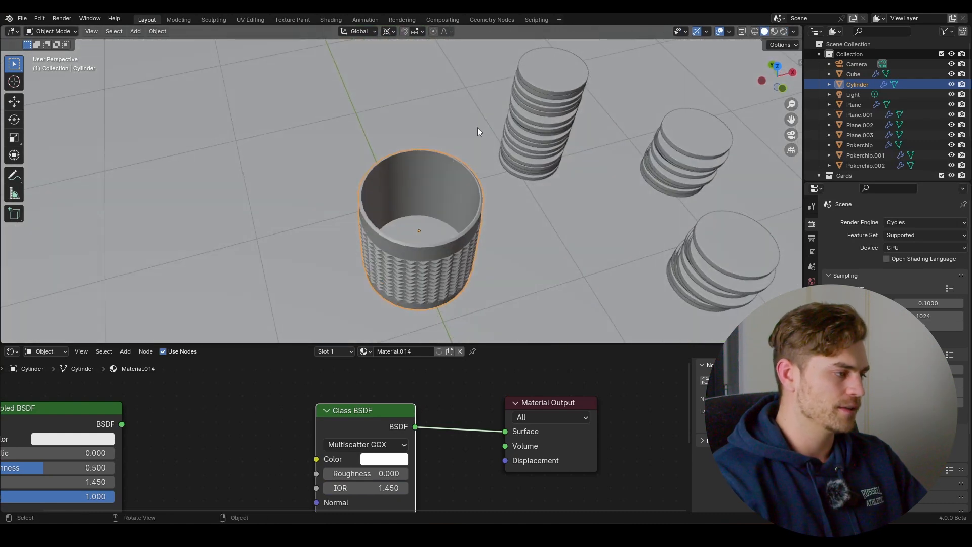
key("shift+s")
left_click(448, 279)
Add a cylinder at the 3D cursor and scale it down to fit inside the cup.
key("shift+a")
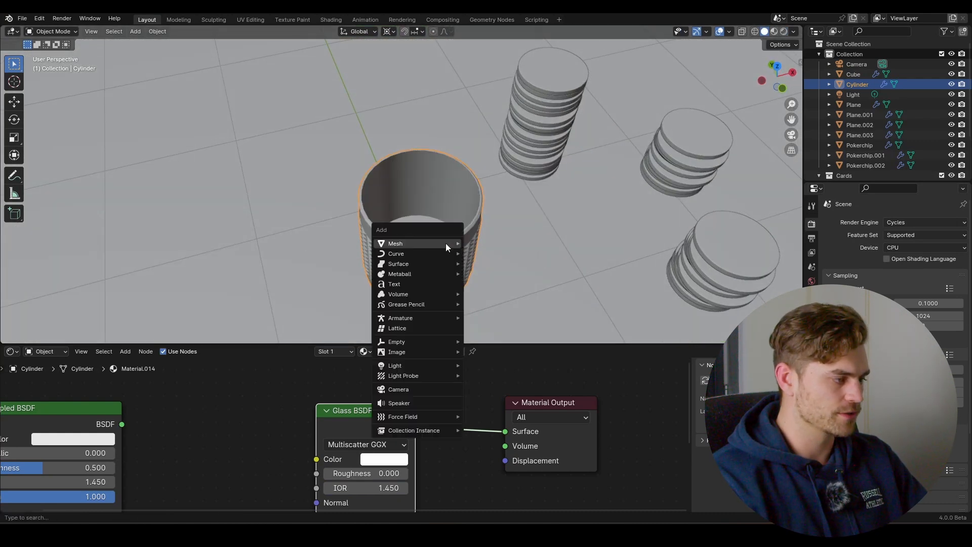
mouse_move(442, 243)
left_click(514, 294)
key("s")
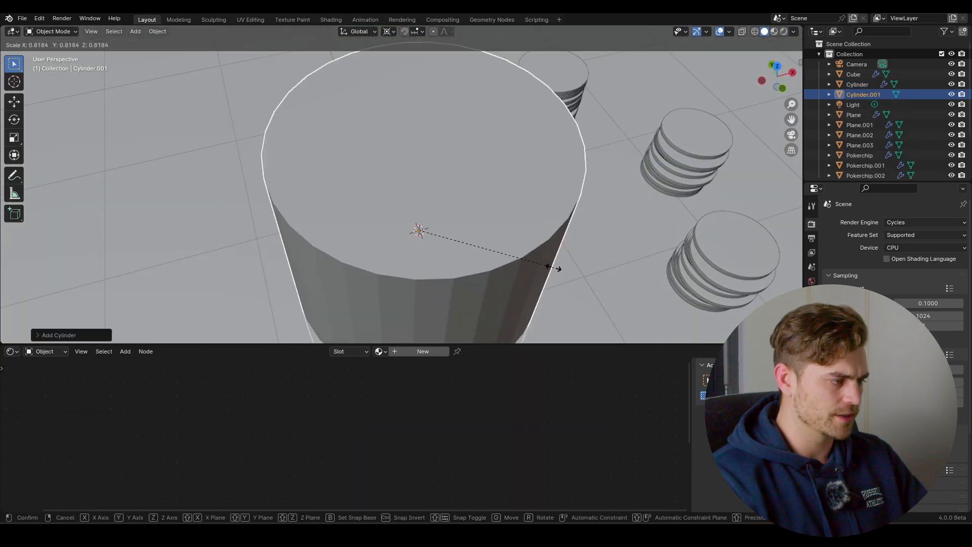
left_click(472, 248)
middle_click_drag(472, 248, 354, 171)
scroll(355, 174, "up", 3)
middle_click_drag(393, 201, 512, 238)
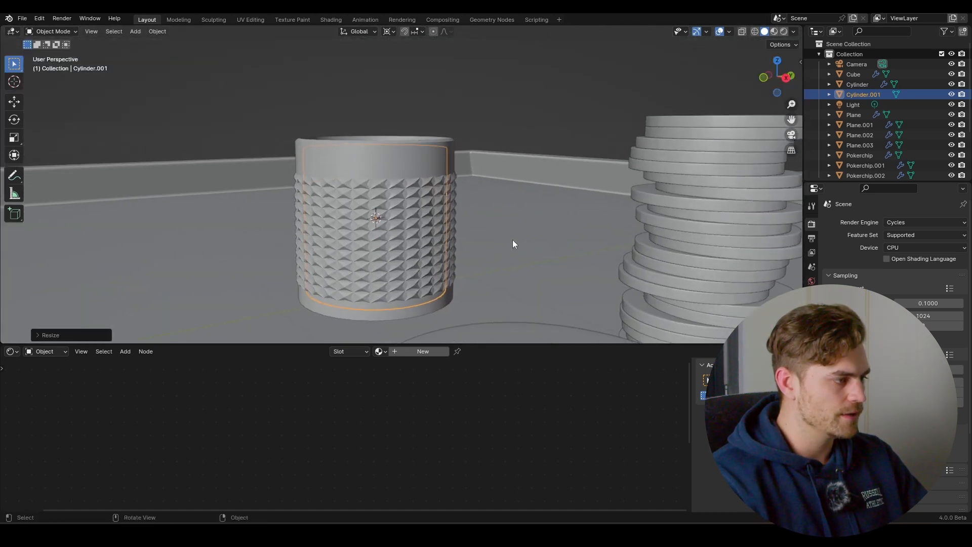
Shorten the inner cylinder along Z, lower it, and fine-tune its scale so it fills the cup like liquid.
key("s")
key("z")
left_click(459, 231)
key("g")
key("z")
left_click(460, 239)
key("s")
left_click(463, 239)
key("g")
key("z")
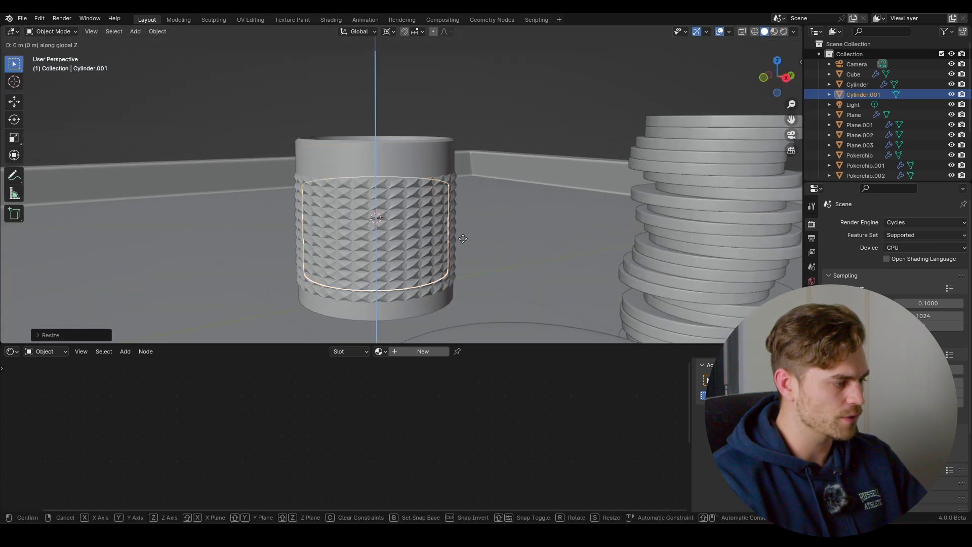
left_click(464, 250)
mouse_move(452, 230)
middle_mouse_down()
mouse_move(451, 215)
mouse_move(456, 276)
mouse_move(450, 229)
middle_mouse_up()
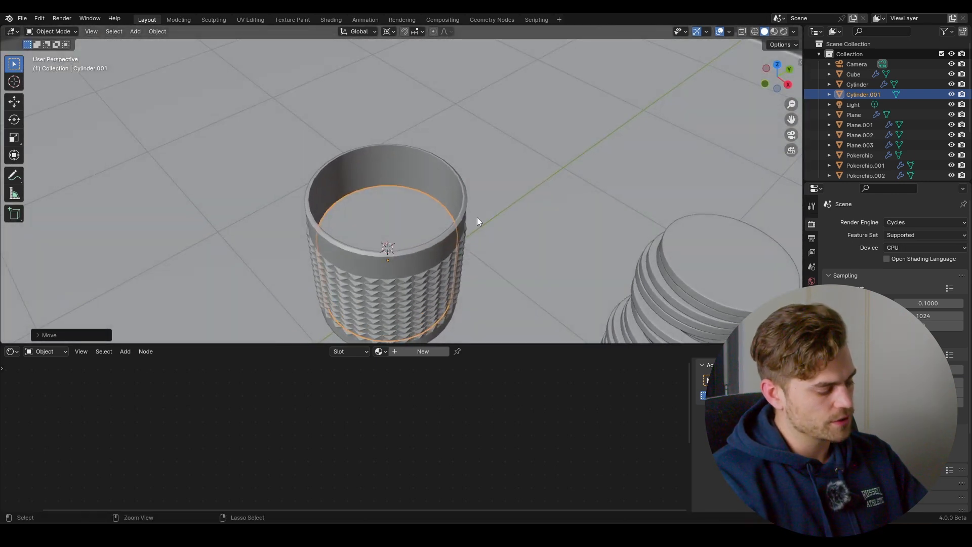
Add two edge loops to the inner cylinder, one slid near its top edge and one near its bottom.
key("Tab")
middle_click_drag(435, 242, 420, 239)
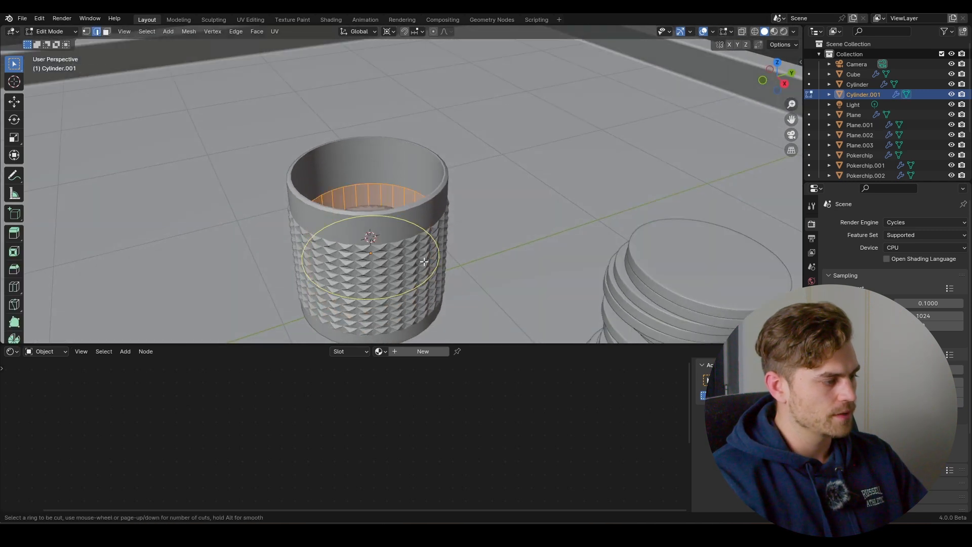
left_click(424, 261)
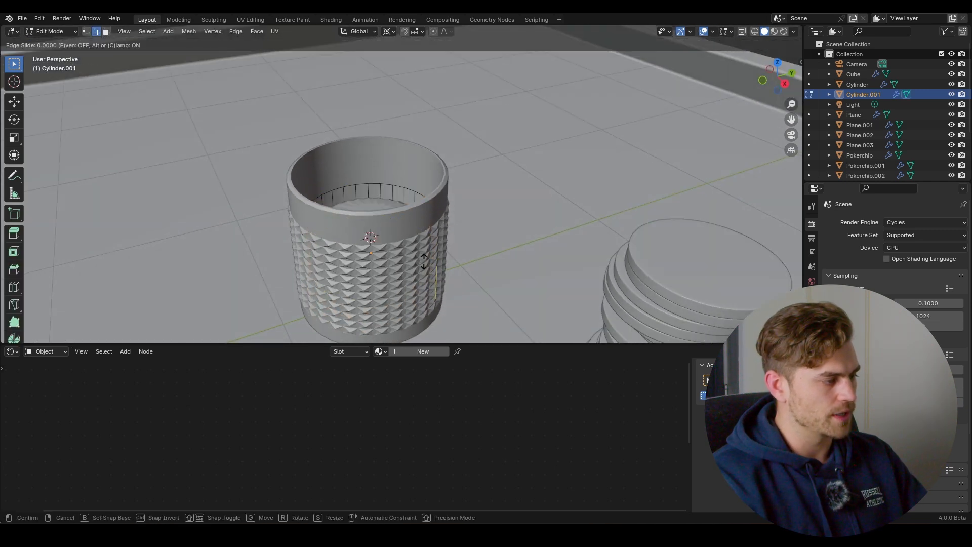
left_click(422, 231)
middle_click_drag(422, 231, 412, 209)
key("ctrl+r")
left_click(413, 241)
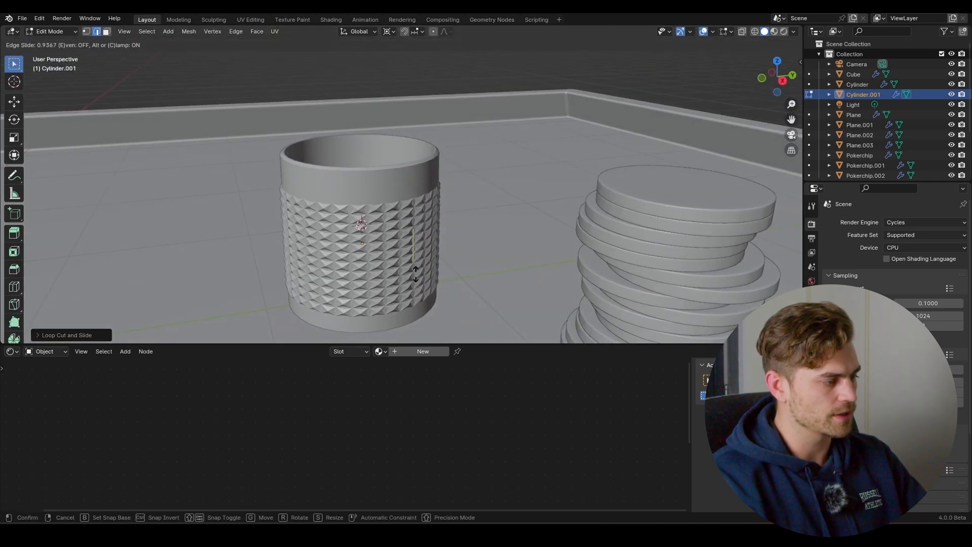
left_click(415, 273)
Inset the inner cylinder's top face by about 0.05 m and leave mesh editing.
middle_click_drag(415, 274, 400, 238)
key("3")
left_click(396, 233)
key("i")
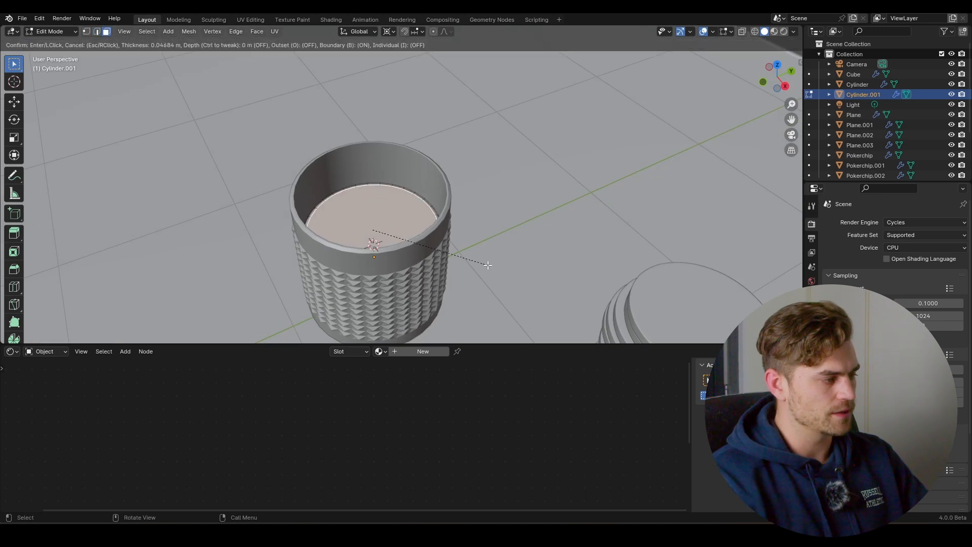
left_click(485, 264)
key("Tab")
Copy the cup's glass material to the inner liquid cylinder.
middle_click_drag(427, 221, 423, 242)
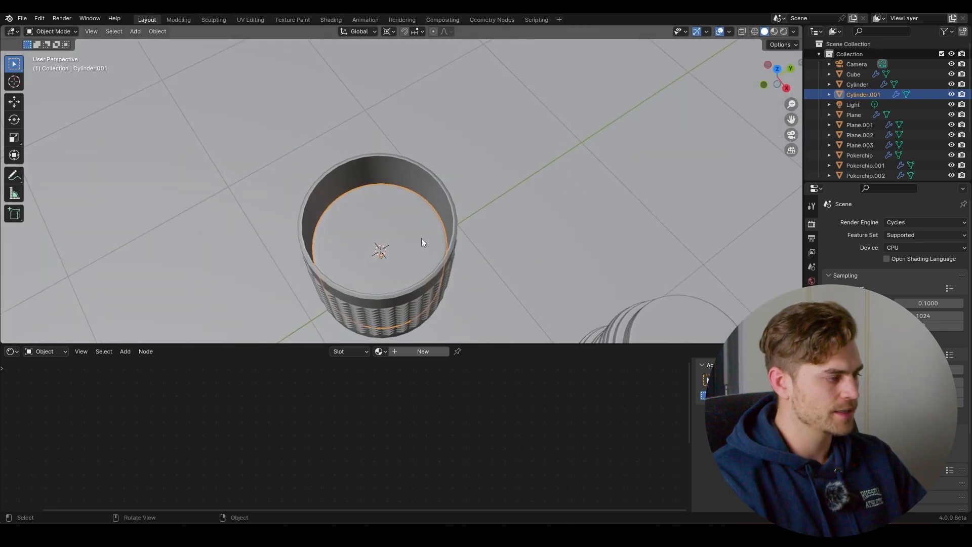
left_click(438, 173, "shift")
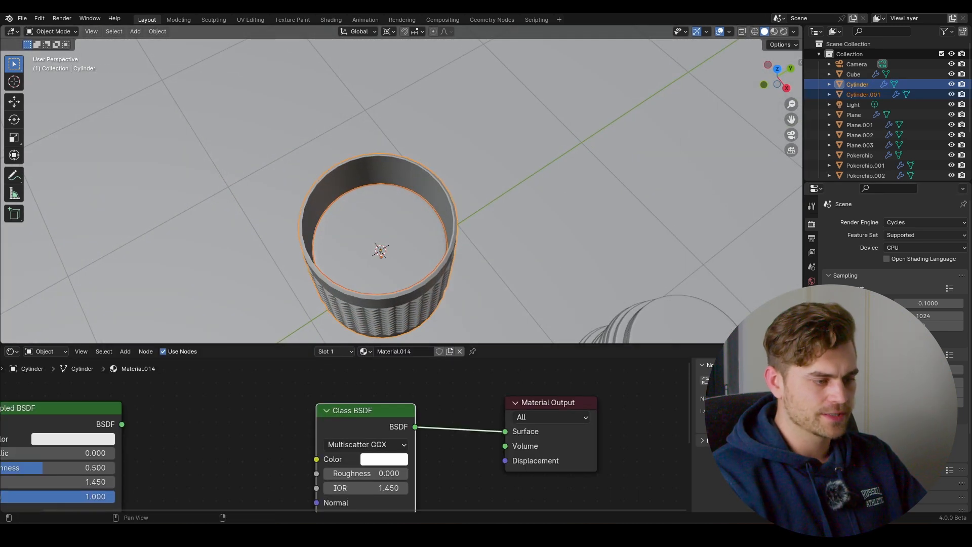
left_click(812, 281)
left_click(963, 247)
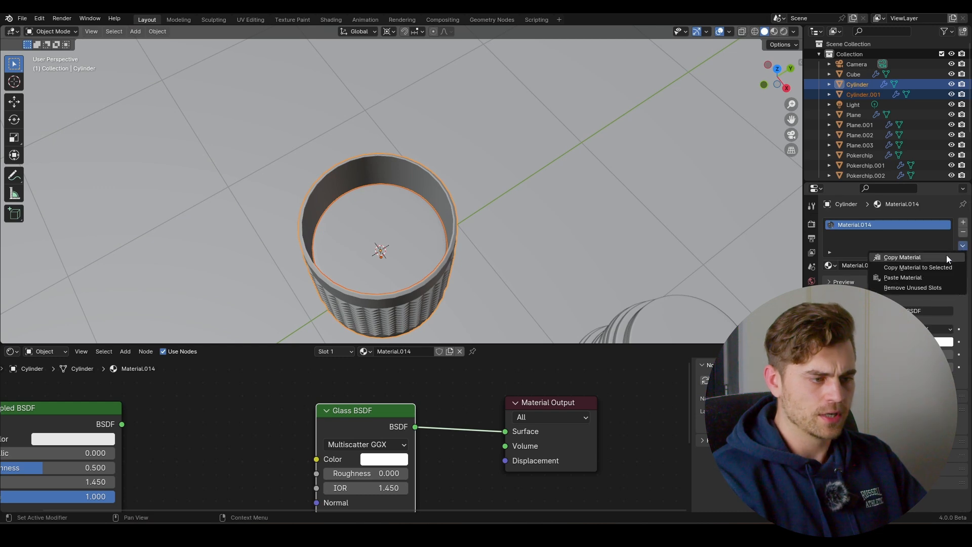
left_click(918, 269)
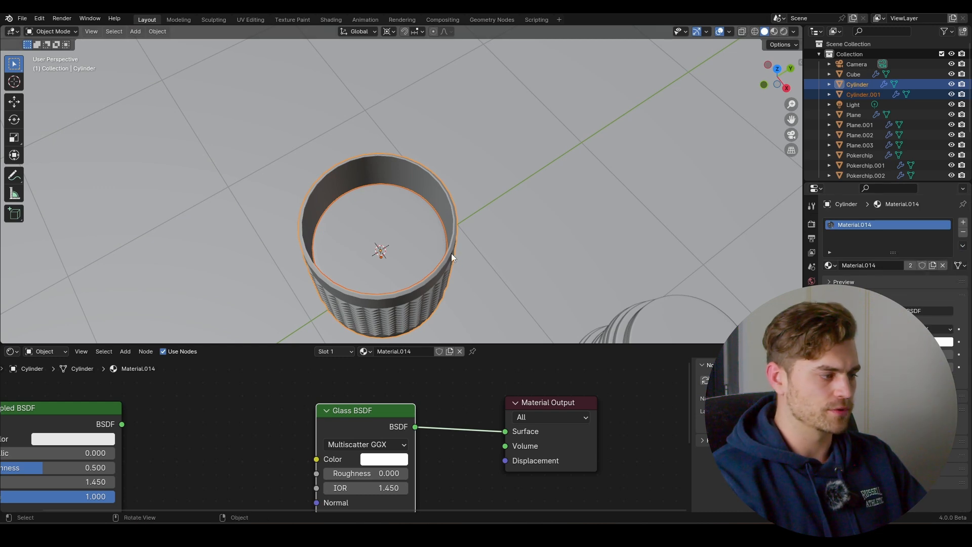
In rendered shading, give the liquid its own copy of the glass material and color it reddish orange.
left_click(783, 32)
middle_click_drag(463, 233, 458, 210)
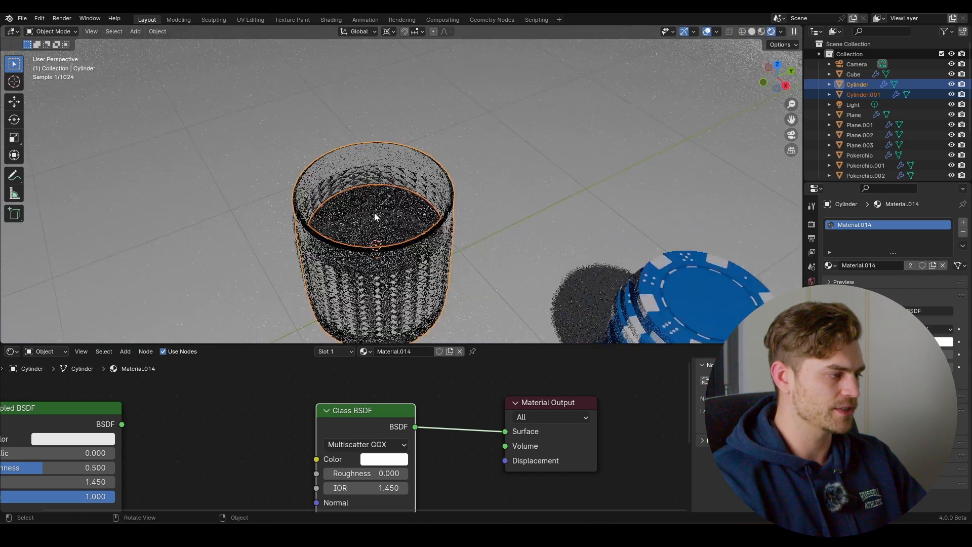
left_click(456, 215)
left_click(434, 351)
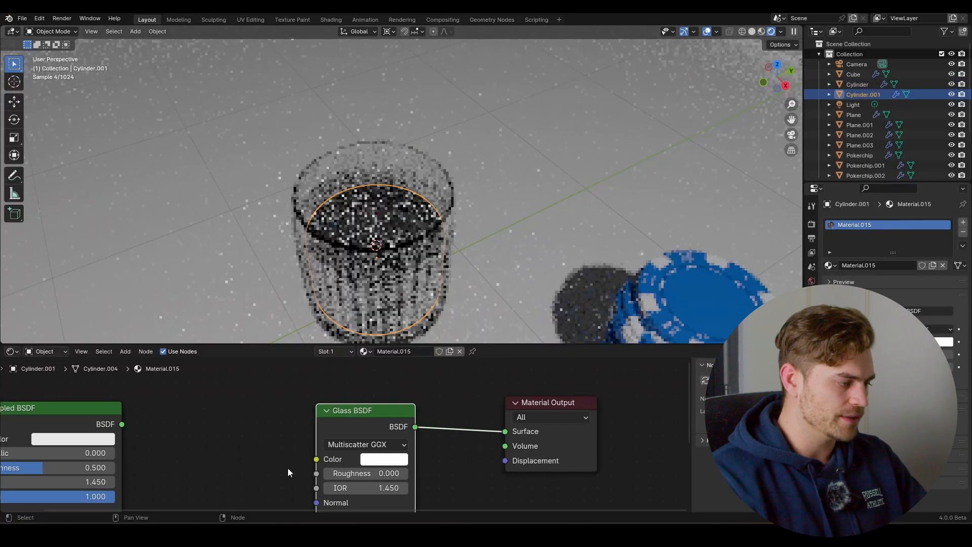
scroll(339, 434, "up", 2)
left_click(394, 466)
mouse_move(432, 322)
left_mouse_down()
mouse_move(423, 329)
mouse_move(432, 328)
mouse_move(442, 228)
mouse_move(424, 329)
left_mouse_up()
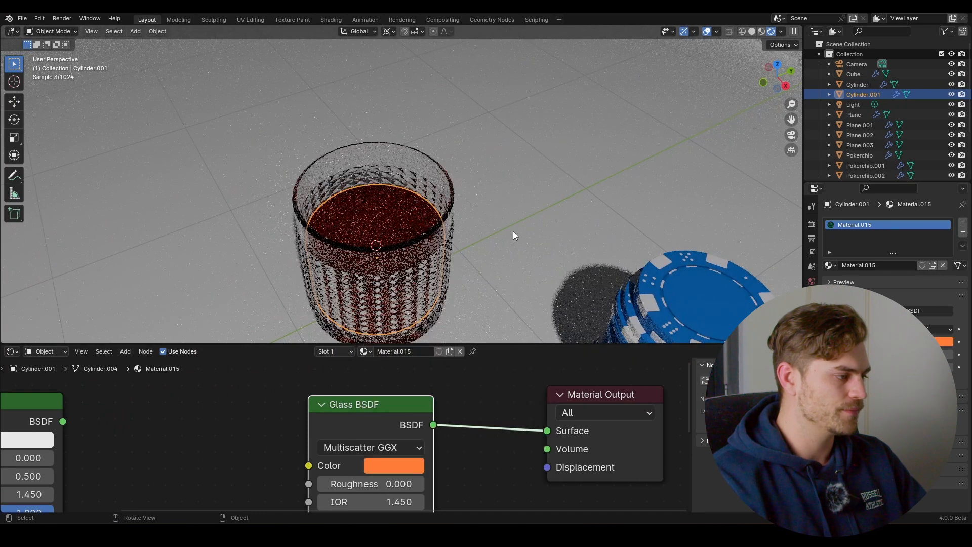
Shift the liquid's glass color to a yellower orange, set its roughness to 0.362, and return to the camera view.
left_click(513, 230)
middle_click_drag(513, 231, 435, 222)
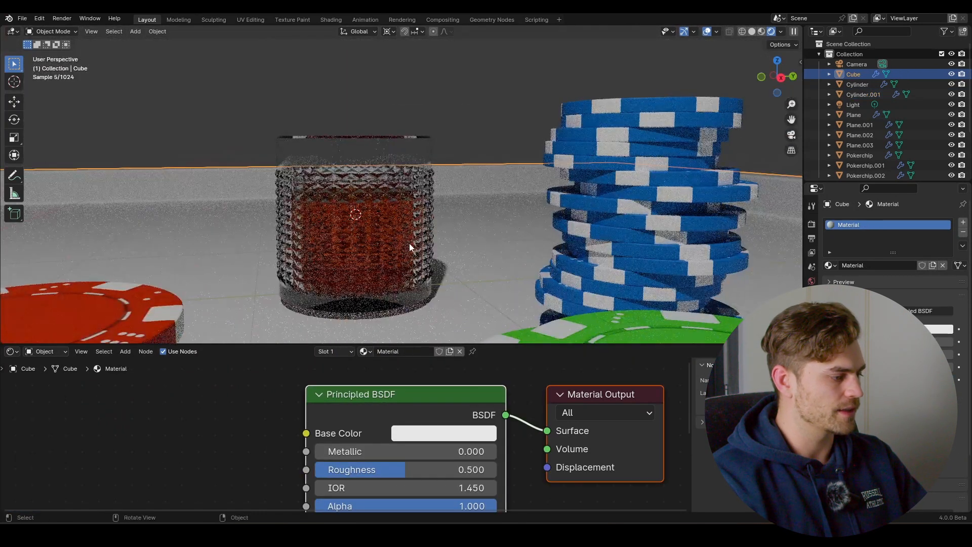
left_click(364, 223)
left_click(394, 465)
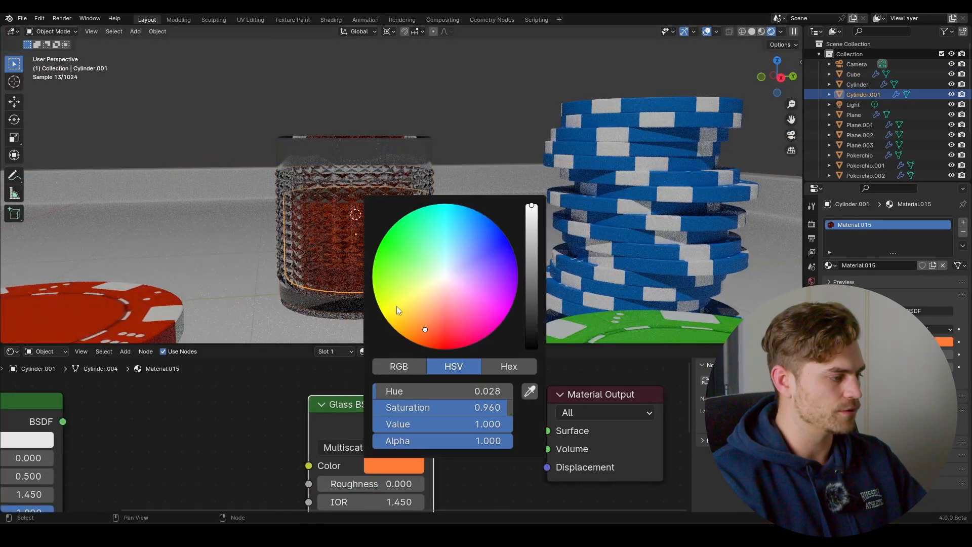
left_click_drag(425, 330, 434, 344)
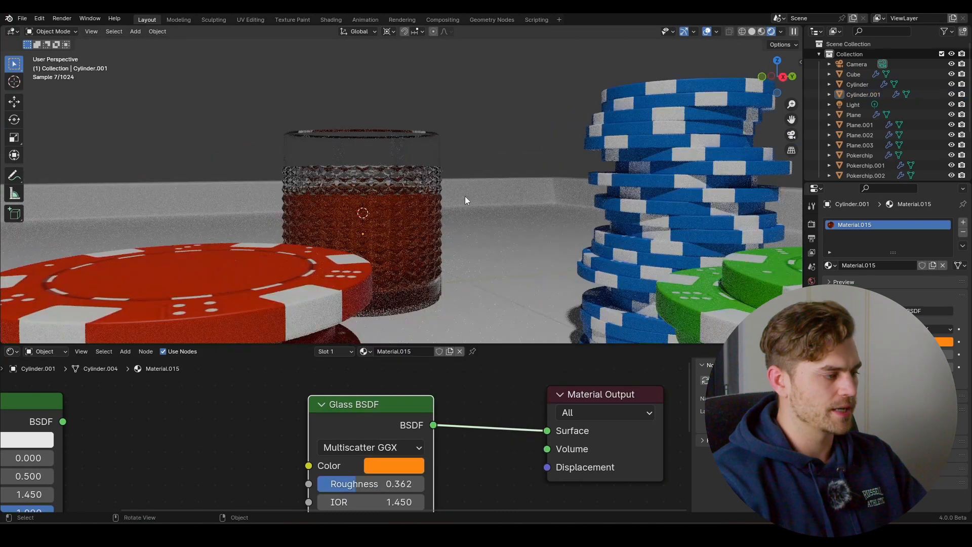
key("KP_0")
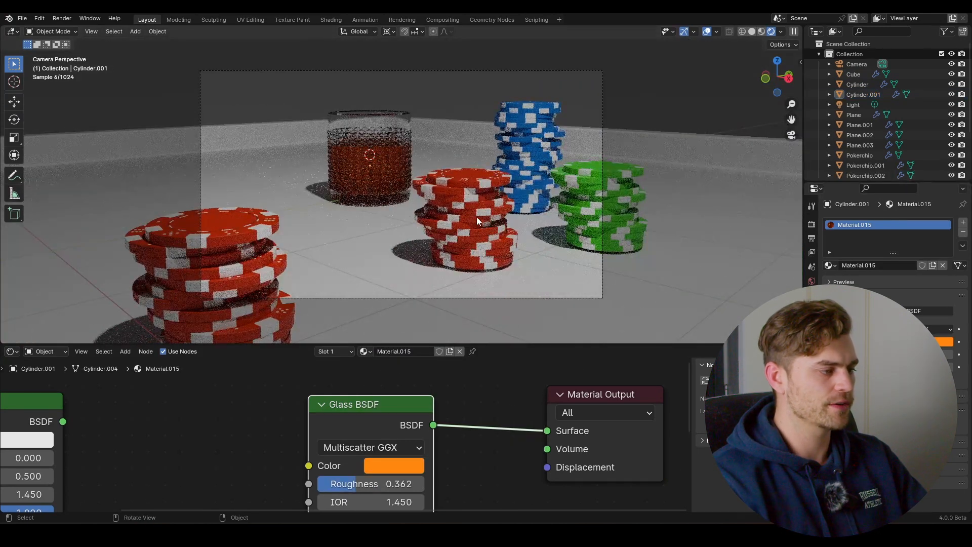
left_click(405, 175)
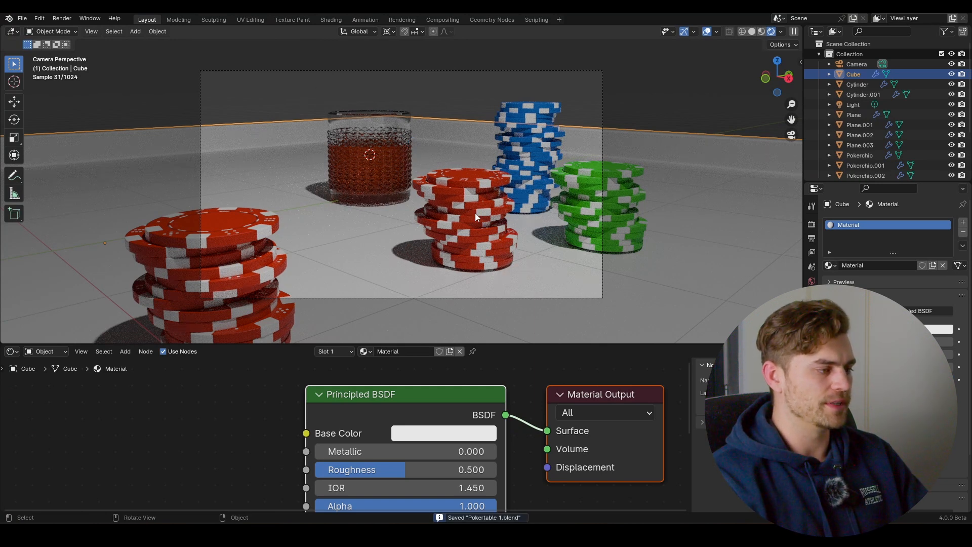
Select all five playing cards beside the table and move them along the Y axis over the tabletop.
middle_click_drag(293, 174, 268, 171)
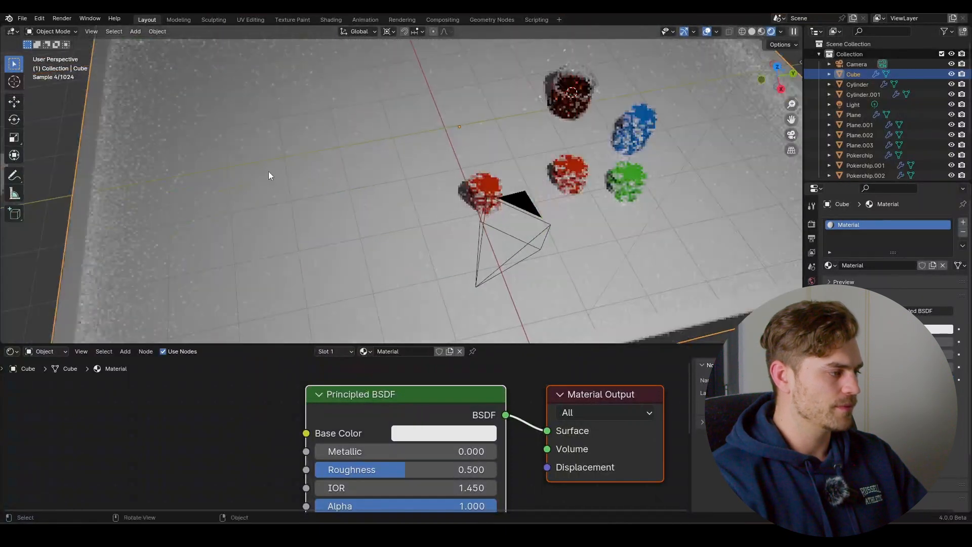
scroll(268, 174, "down", 4)
left_click(198, 196)
left_click(145, 205, "shift")
left_click(76, 215, "shift")
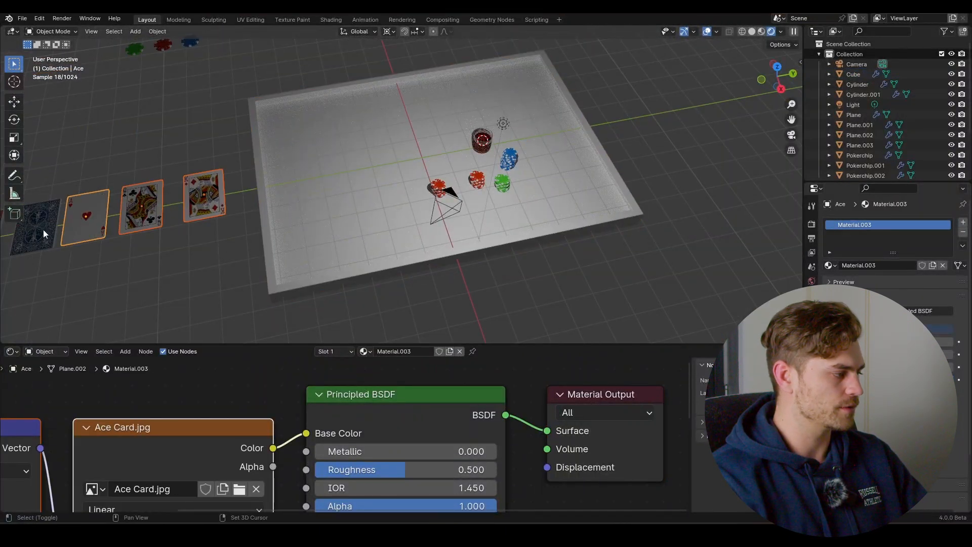
left_click(43, 233, "shift")
middle_click_drag(110, 217, 180, 207, "shift")
left_click(55, 221, "shift")
key("g")
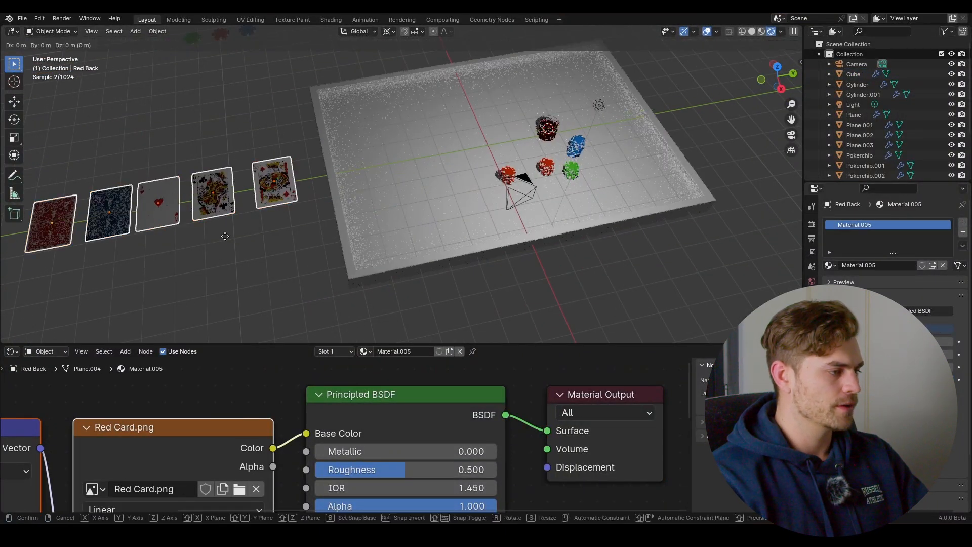
key("y")
left_click(587, 168)
middle_click_drag(588, 168, 490, 189, "shift")
scroll(490, 190, "up", 4)
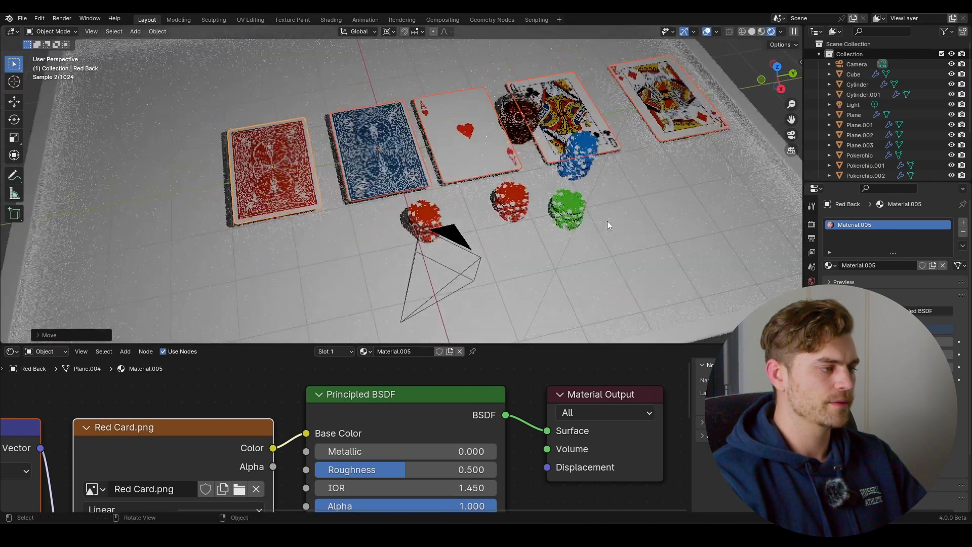
Scale the five playing cards down and move them along the X axis toward the chip stacks, in front of the cup.
key("s")
left_click(542, 173)
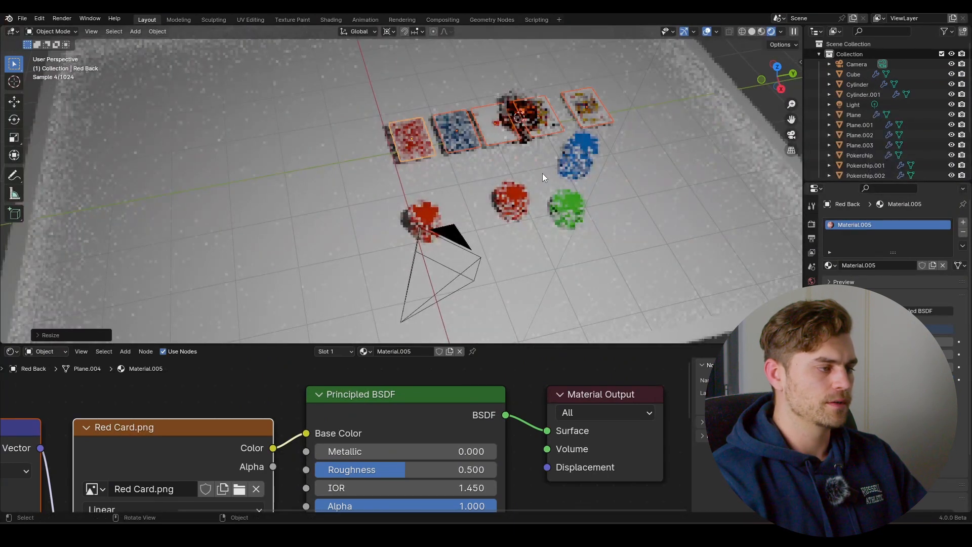
middle_click_drag(542, 173, 539, 218)
key("g")
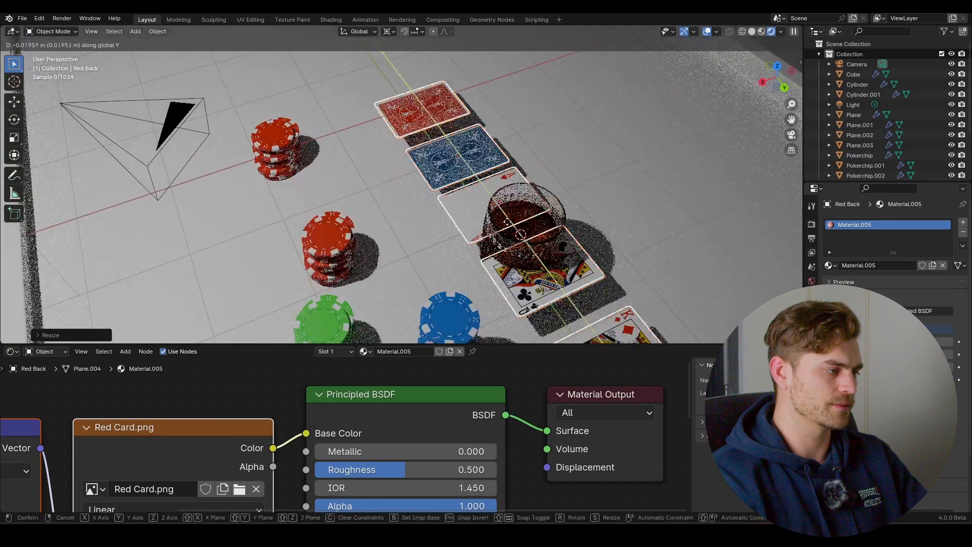
left_click(456, 244)
In the camera view, lower the five cards along Z by about 0.31 m onto the tabletop.
key("KP_0")
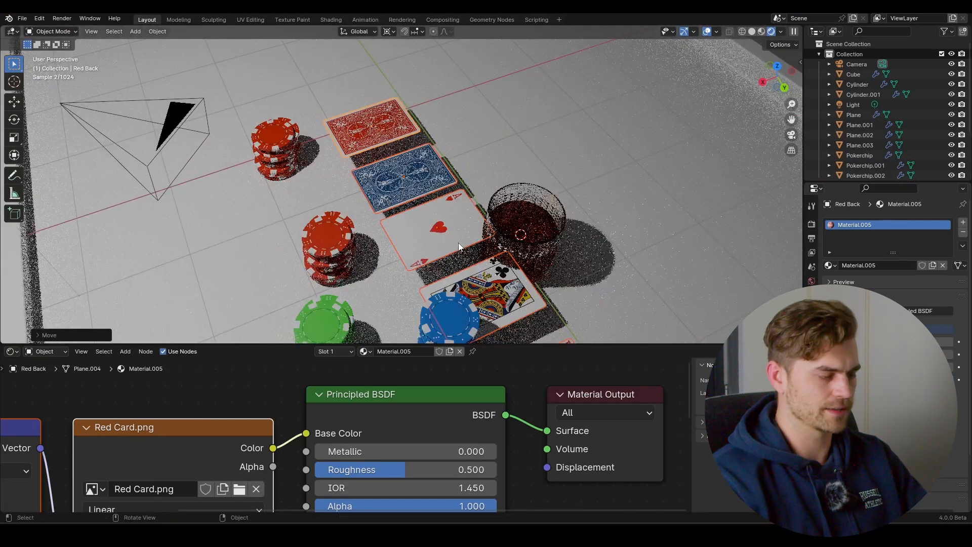
key("g")
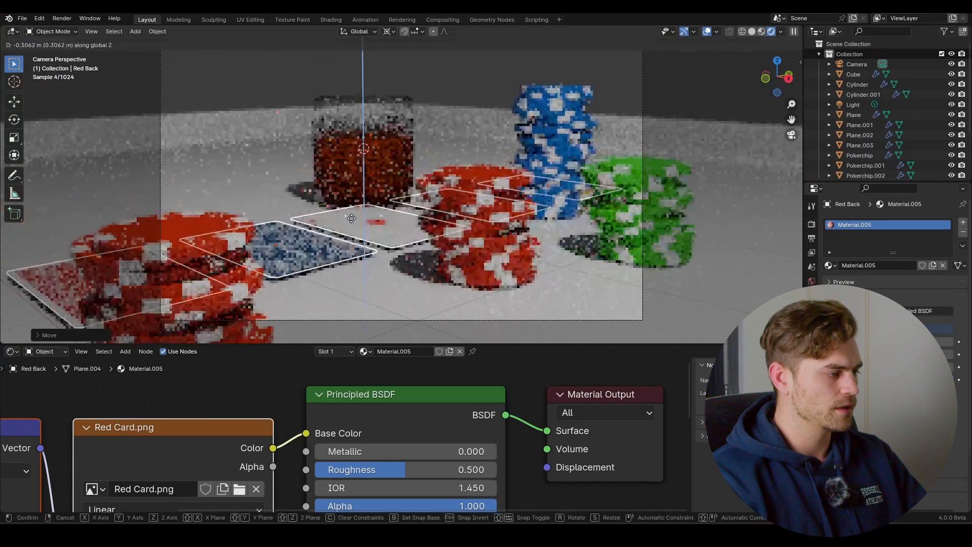
key("z")
right_click(353, 212)
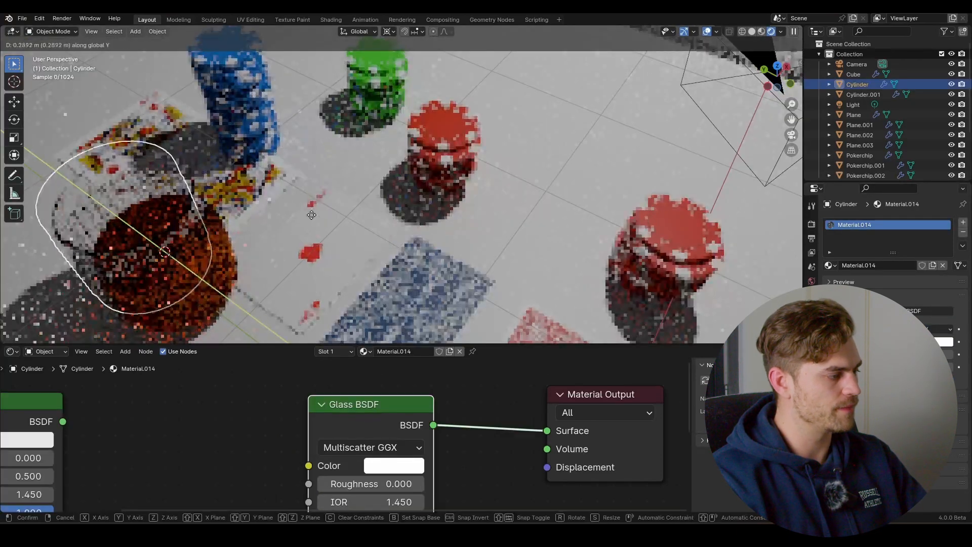
Select the glass cup together with its liquid, move both along Y by about 0.6 m, and return to the camera view.
right_click(295, 213)
left_click(175, 221, "shift")
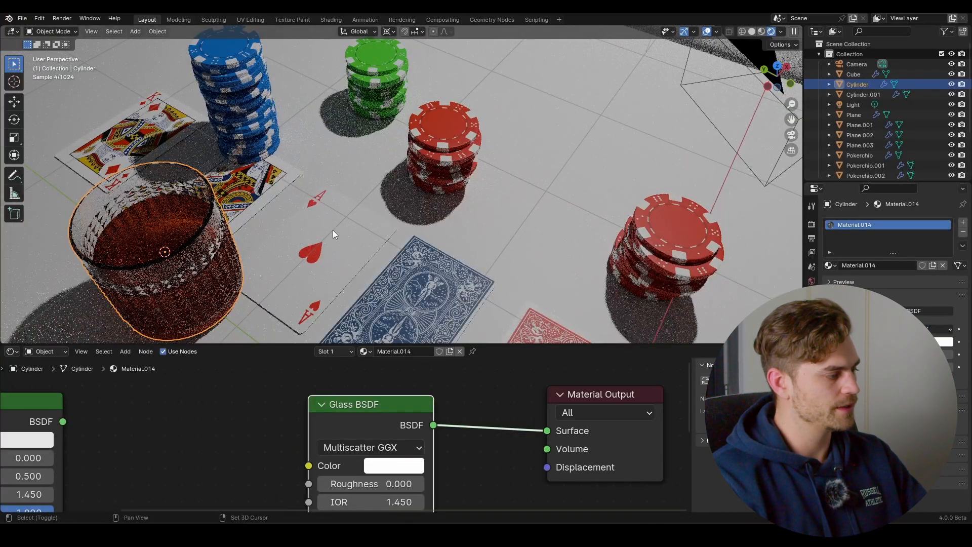
key("g")
left_click(320, 257)
key("g")
key("y")
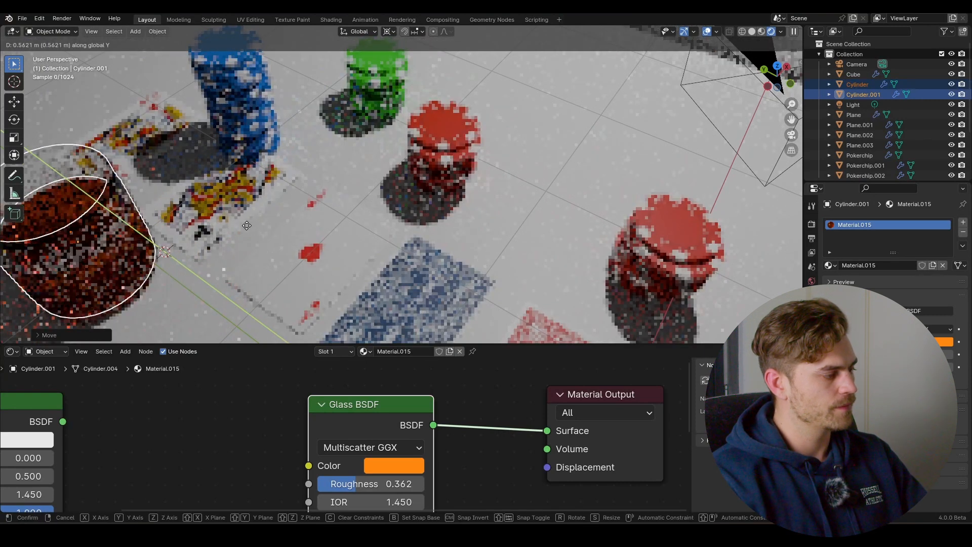
left_click(237, 229)
key("KP_0")
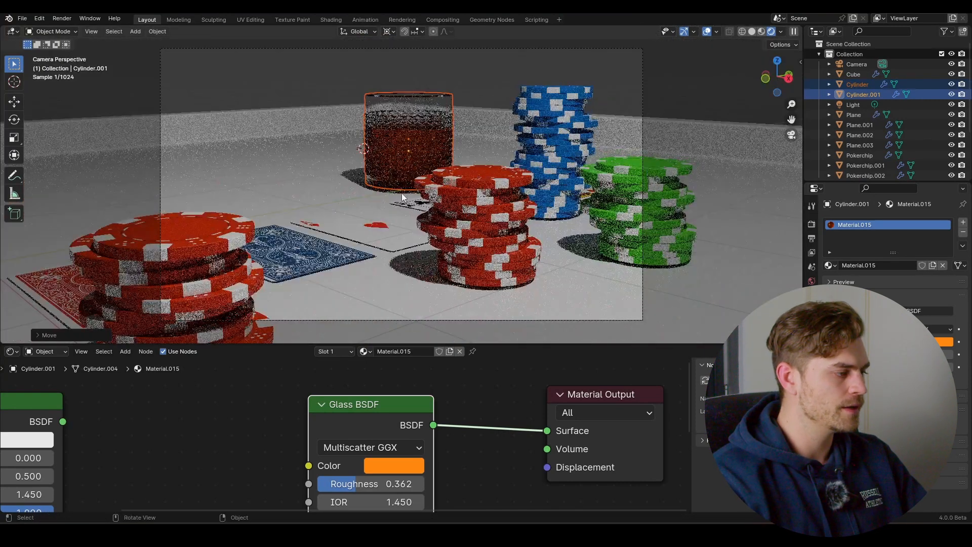
left_click(344, 260)
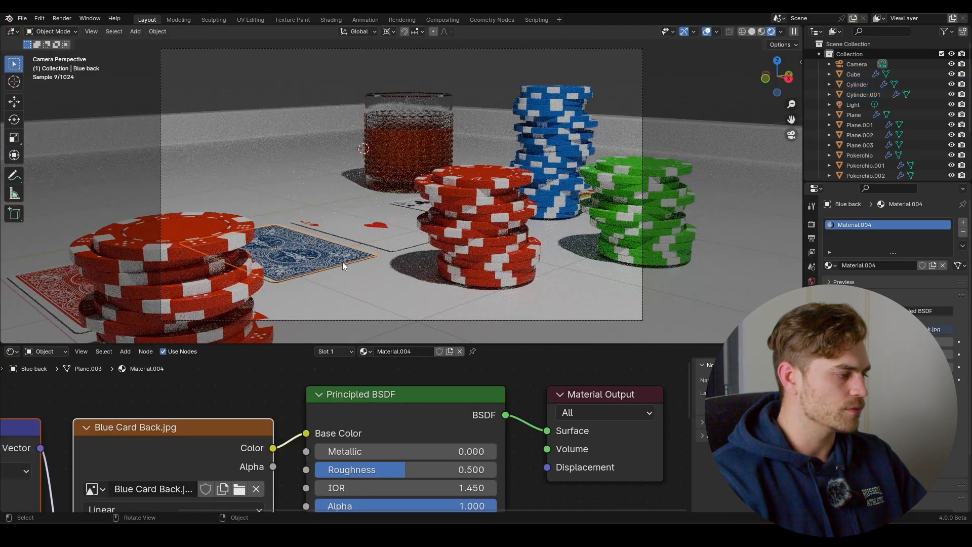
middle_click_drag(342, 262, 340, 240)
scroll(349, 268, "up", 3)
scroll(389, 219, "up", 3)
scroll(312, 213, "down", 2)
key("KP_0")
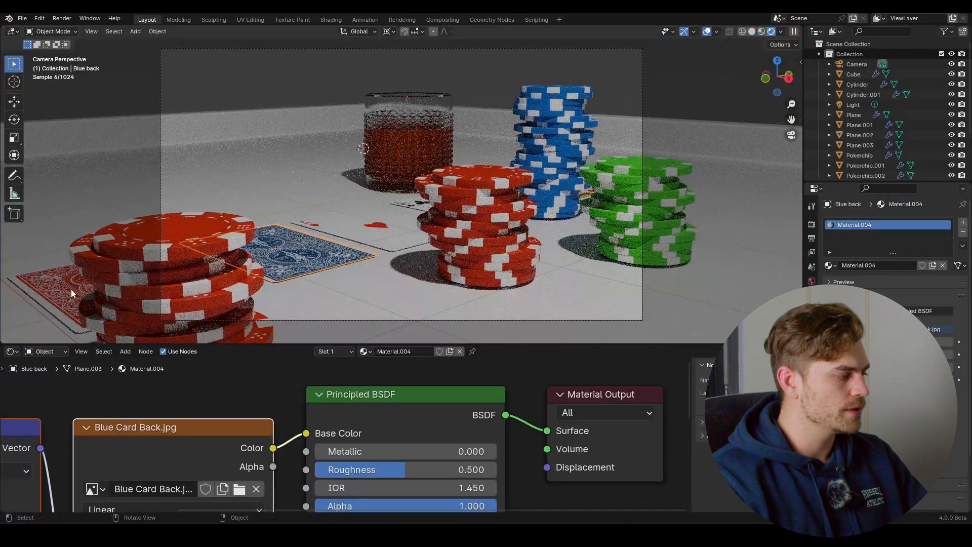
Move the red-backed card along the Y and X axes into the camera frame, overlapping the near edge of the blue-backed card.
left_click(71, 290)
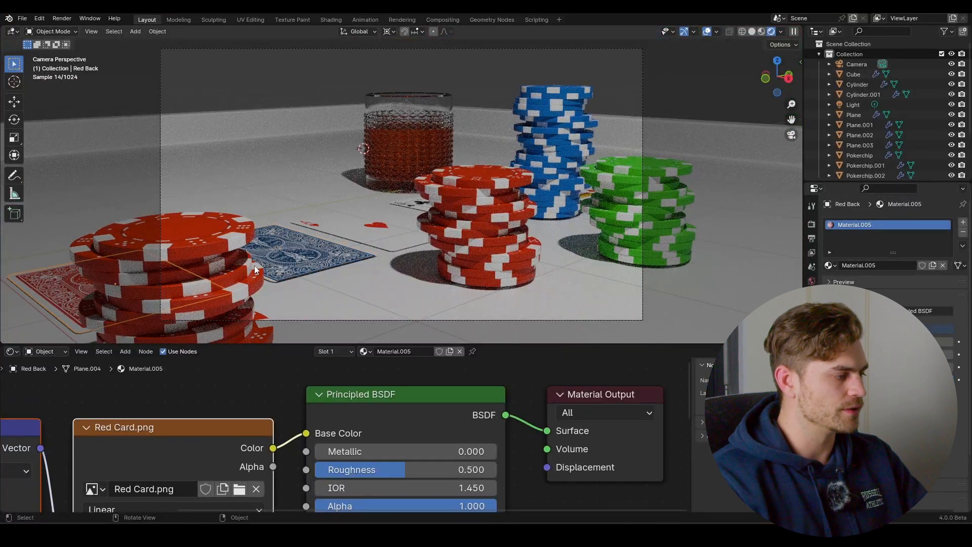
key("g")
key("y")
key("x")
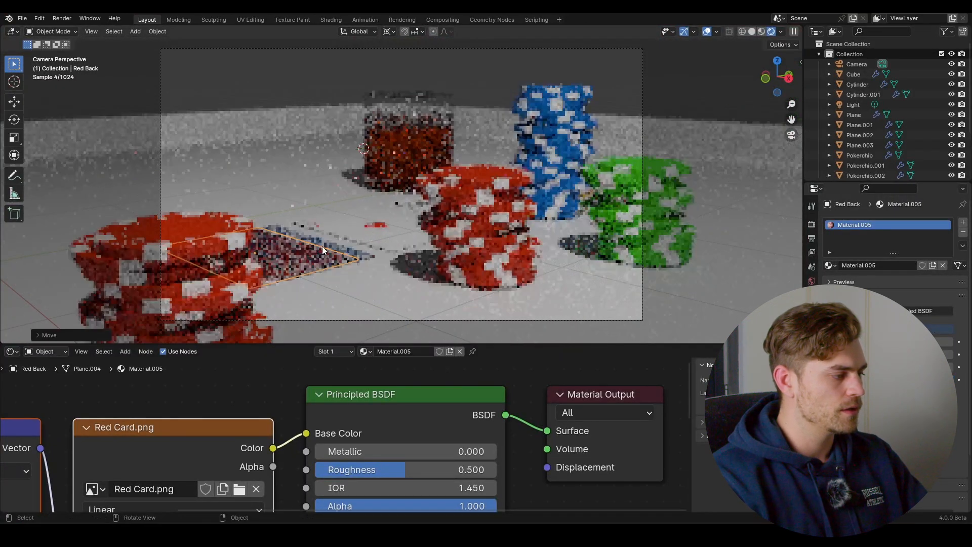
left_click(393, 303)
left_click(394, 303)
Raise the red-backed card along Z by about 0.004 m to sit on top of the blue-backed card.
key("g")
key("z")
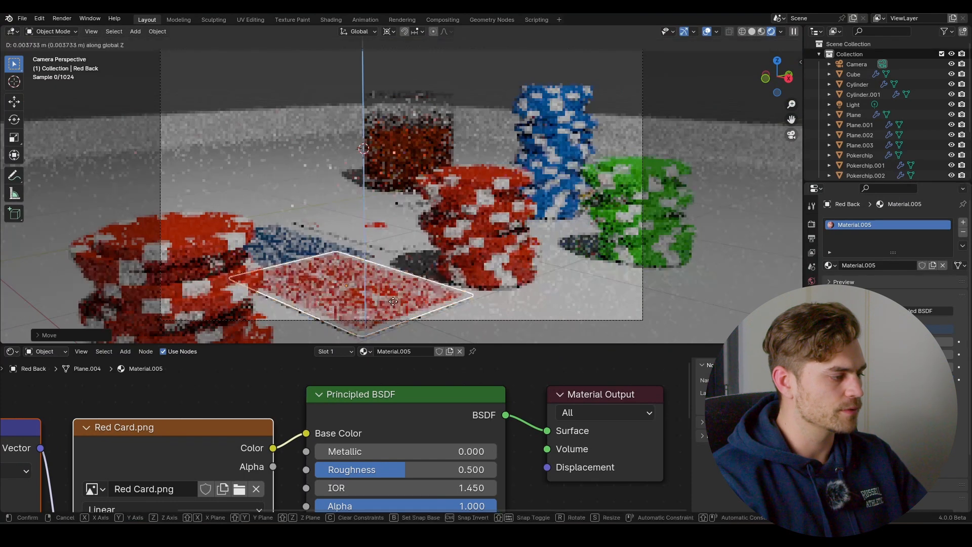
left_click(392, 304)
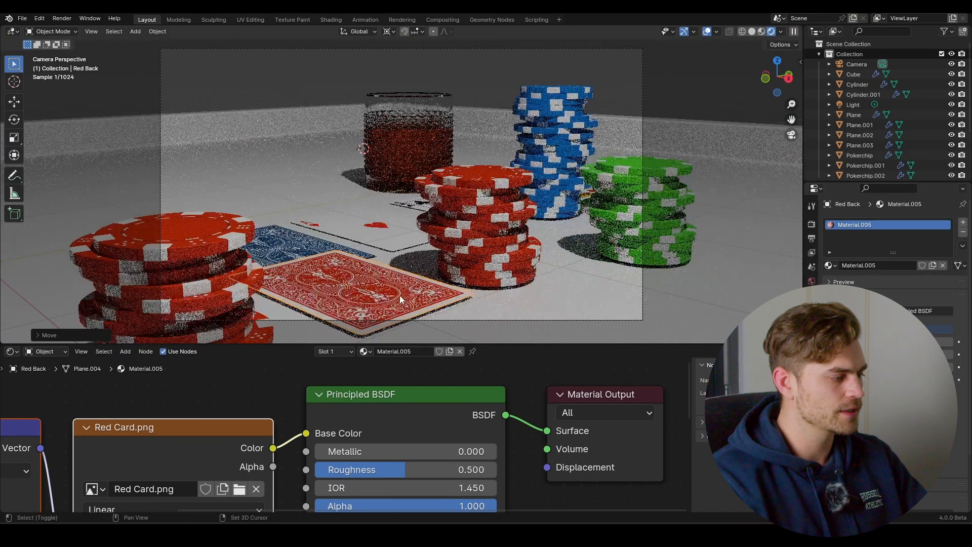
Tilt the red-backed card around the Y axis by about 0.35 degrees.
middle_click_drag(349, 241, 404, 220)
scroll(390, 258, "up", 4)
key("KP_0")
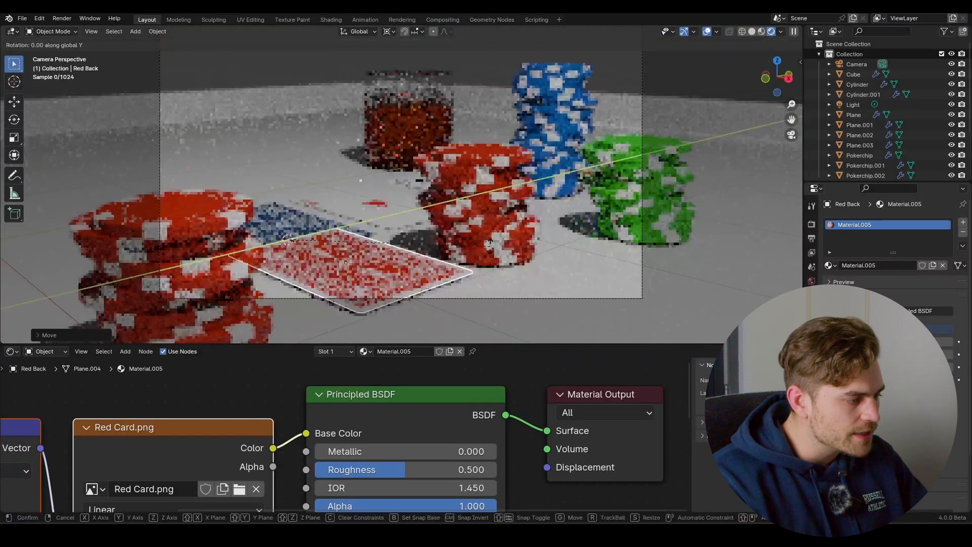
key("r")
key("y")
left_click(492, 273)
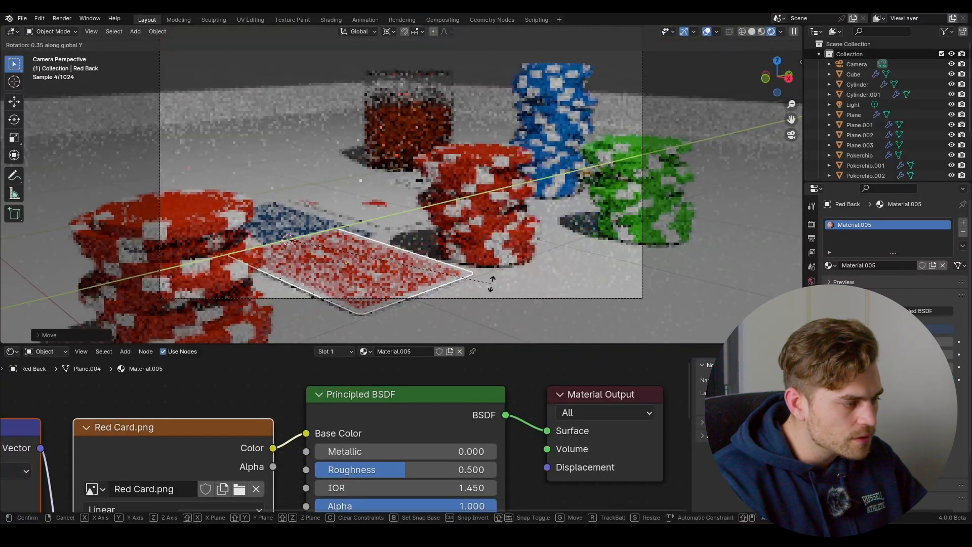
key("KP_0")
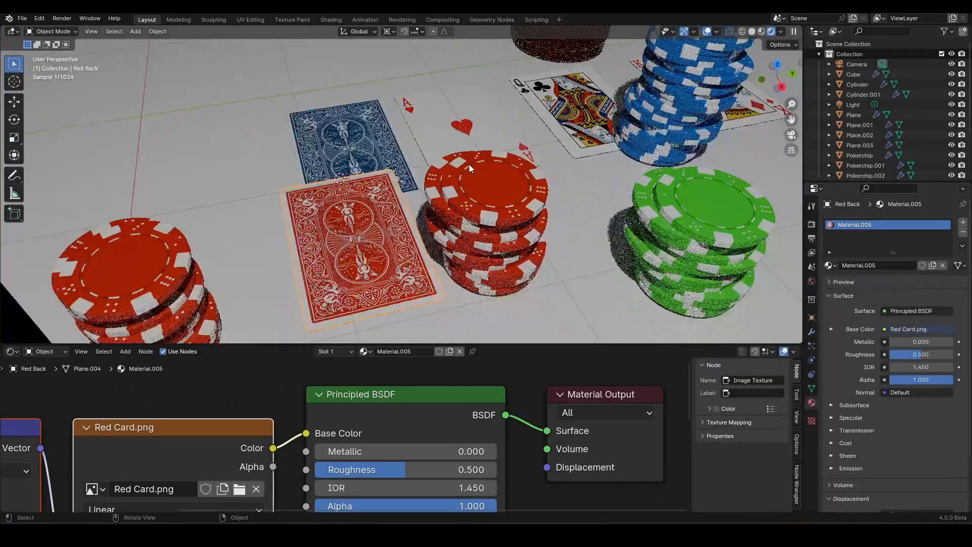
In the camera view, move the queen card along Y by about 0.11 m toward the ace of hearts.
left_click(468, 164)
key("KP_0")
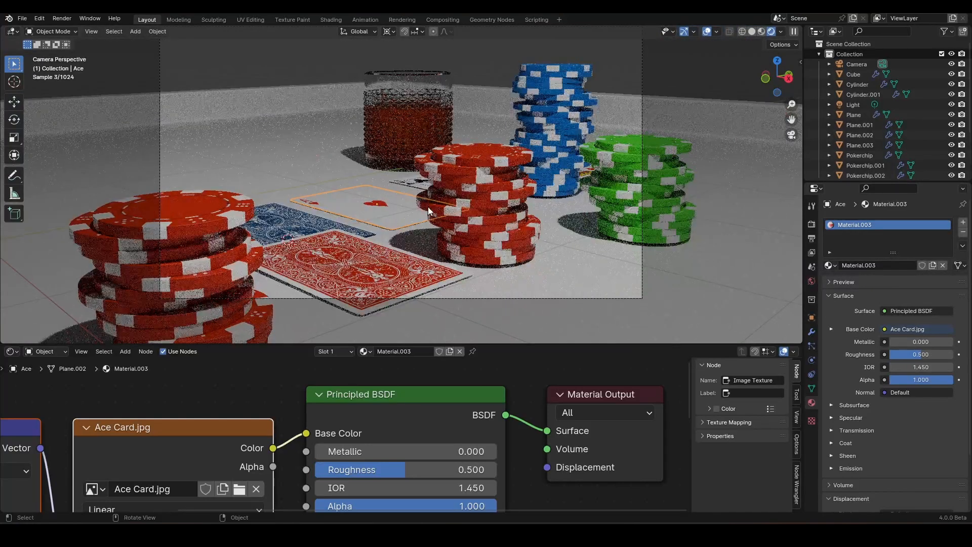
scroll(427, 206, "up", 1)
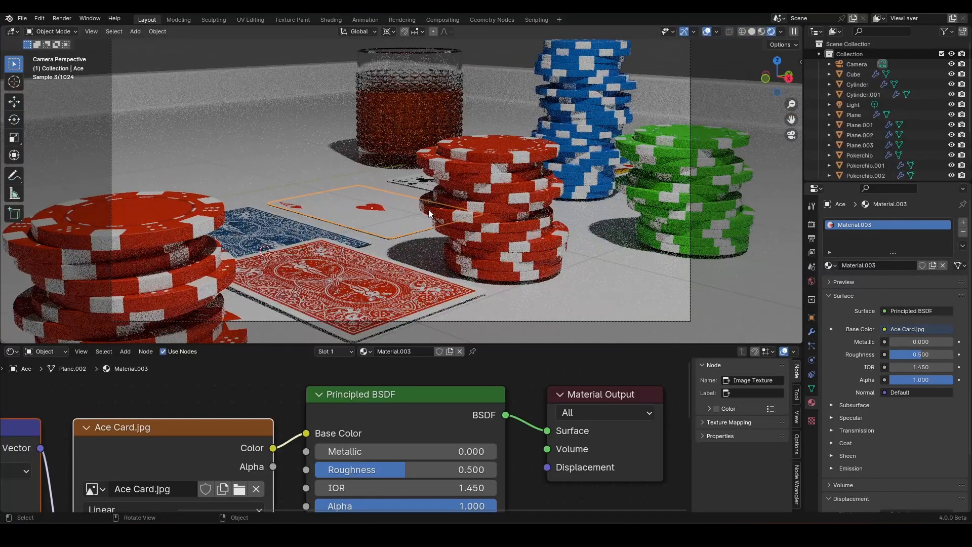
left_click(416, 184)
key("g")
key("y")
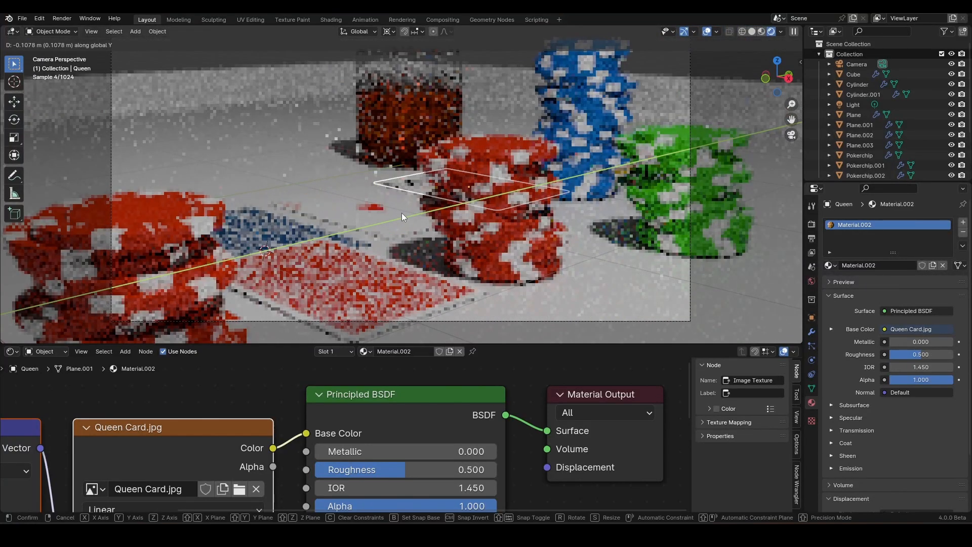
left_click(403, 212)
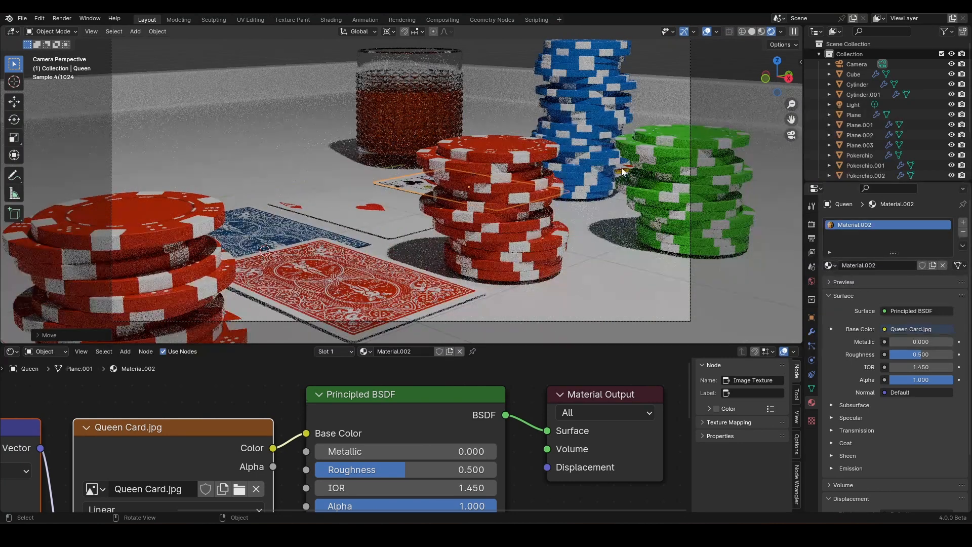
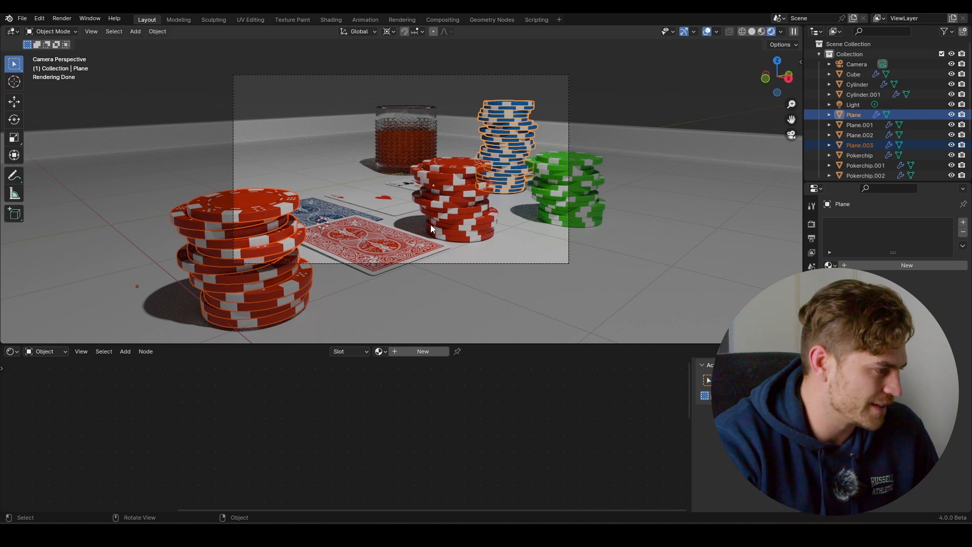
Switch the viewport to solid shading and select the glass cup together with its inner liquid cylinder.
middle_click_drag(431, 229, 472, 226)
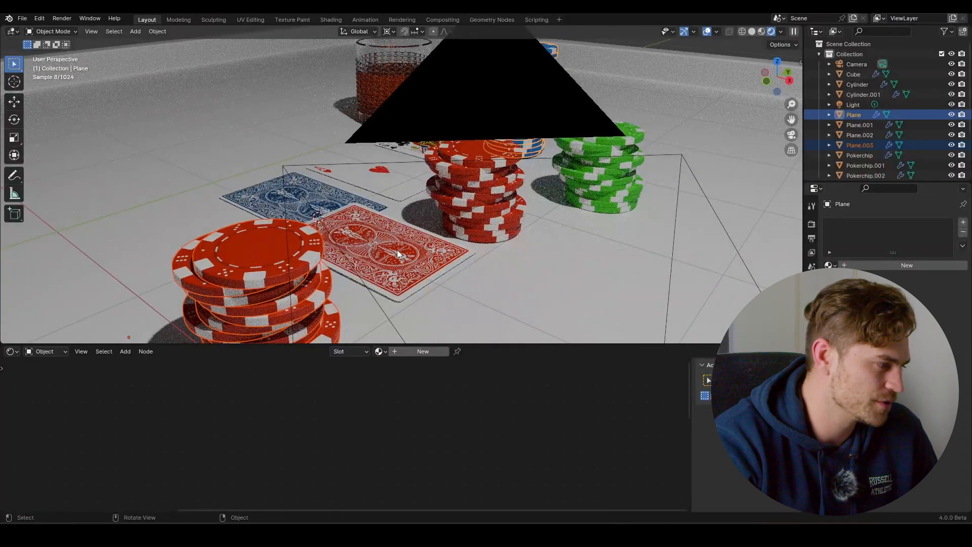
key("KP_0")
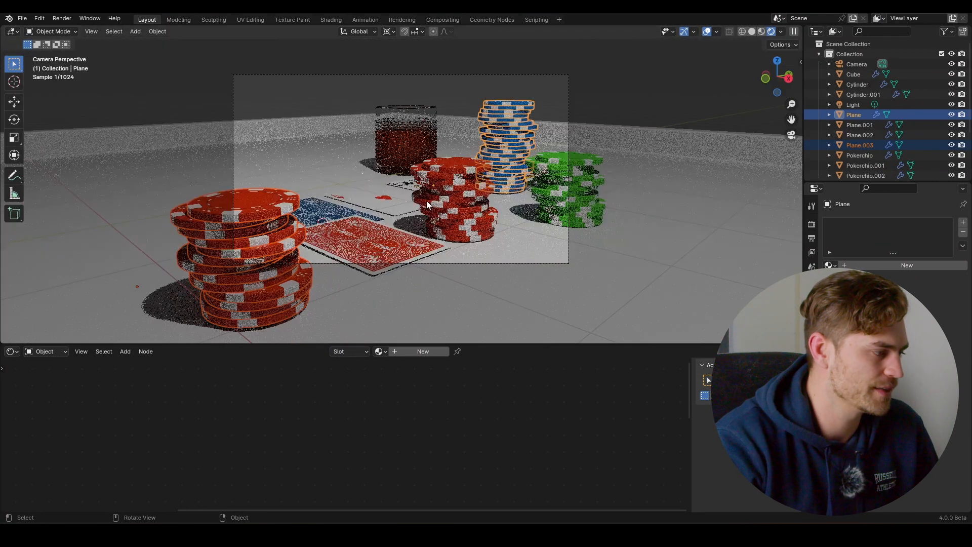
left_click(413, 144)
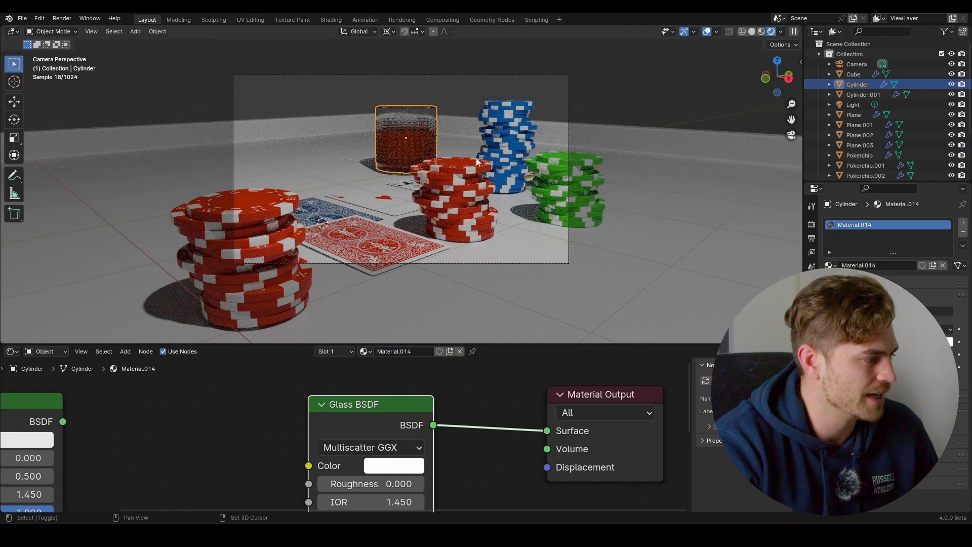
key("alt+a")
left_click(752, 31)
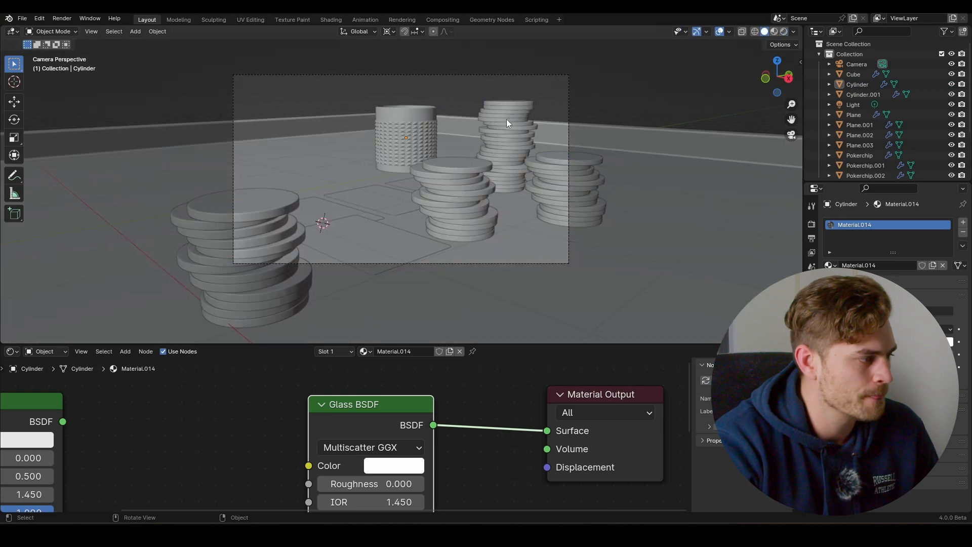
left_click(421, 135)
left_click(424, 114, "shift")
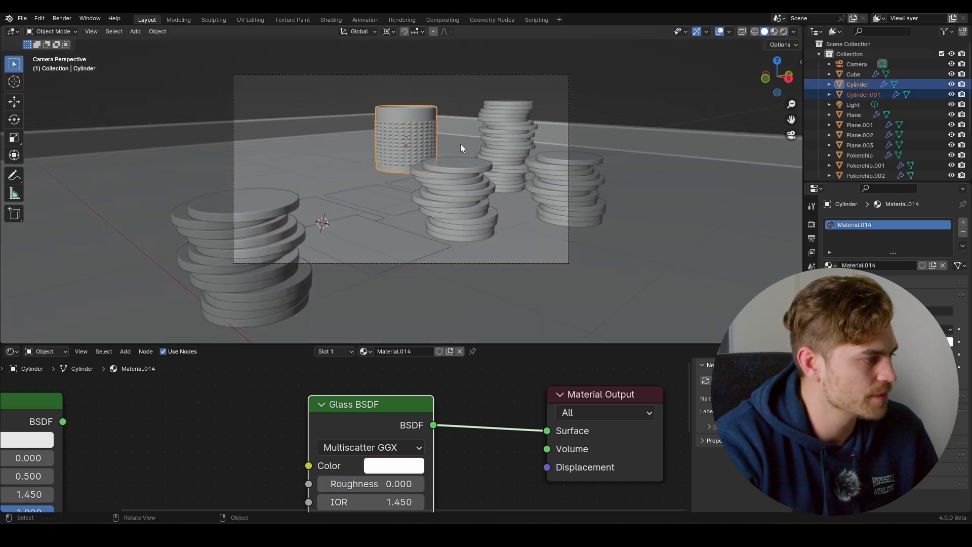
Scale the drinking glass and its liquid up by about 1.05 and move them about -0.14 m along Y.
key("s")
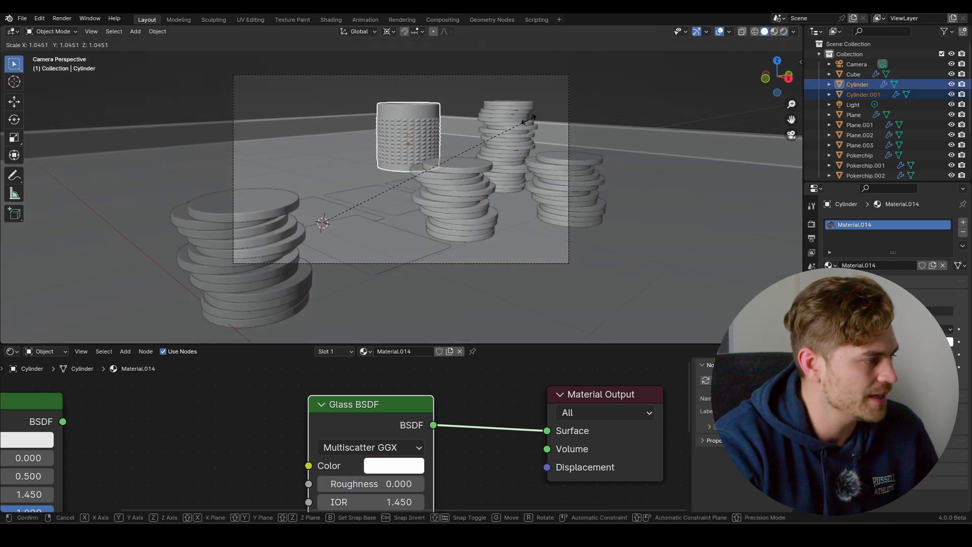
left_click(546, 114)
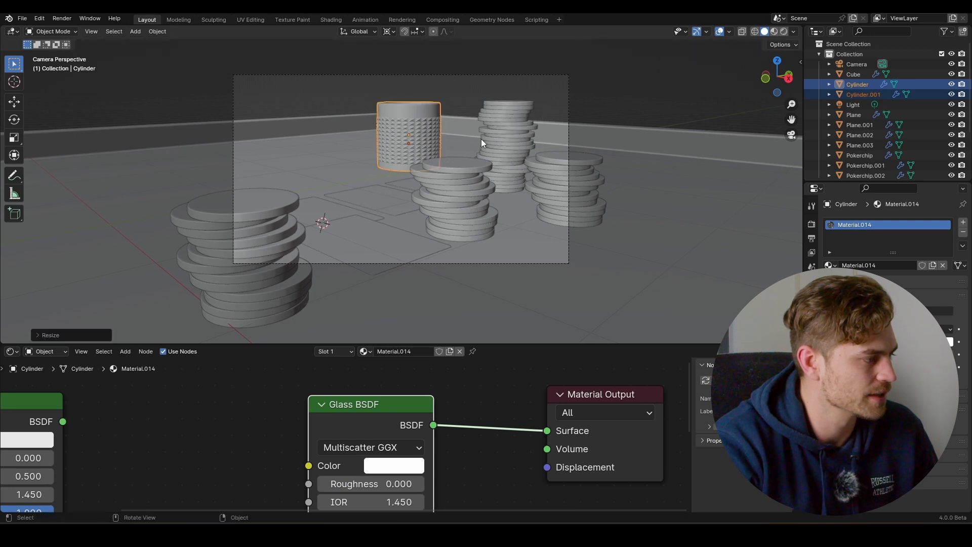
key("g")
key("y")
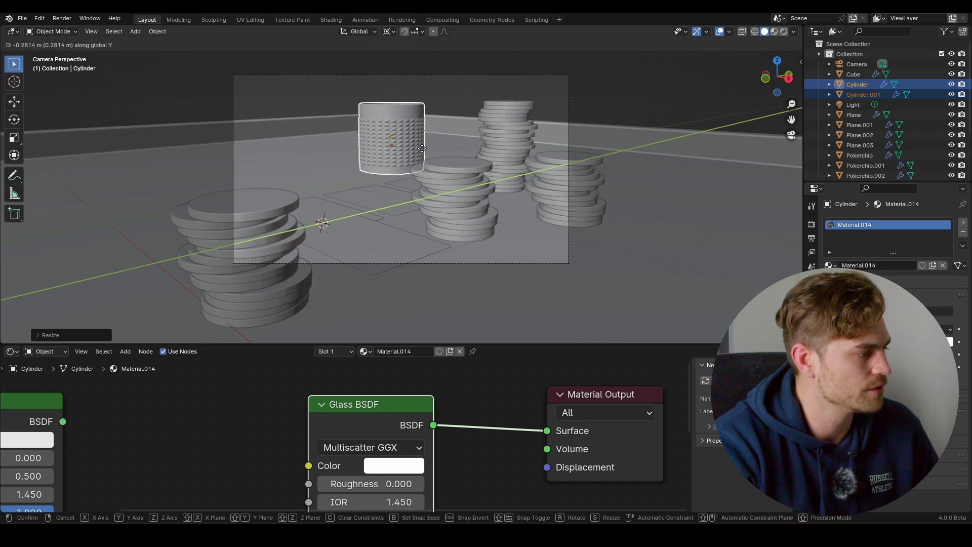
right_click(428, 151)
key("g")
key("y")
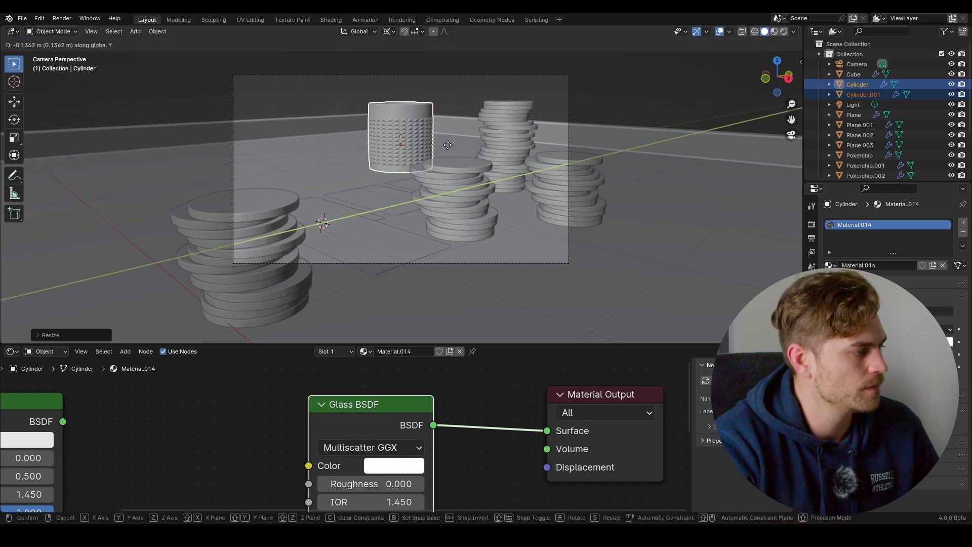
left_click(449, 146)
Show the scene in rendered shading and set the world background strength to 0.
left_click(783, 32)
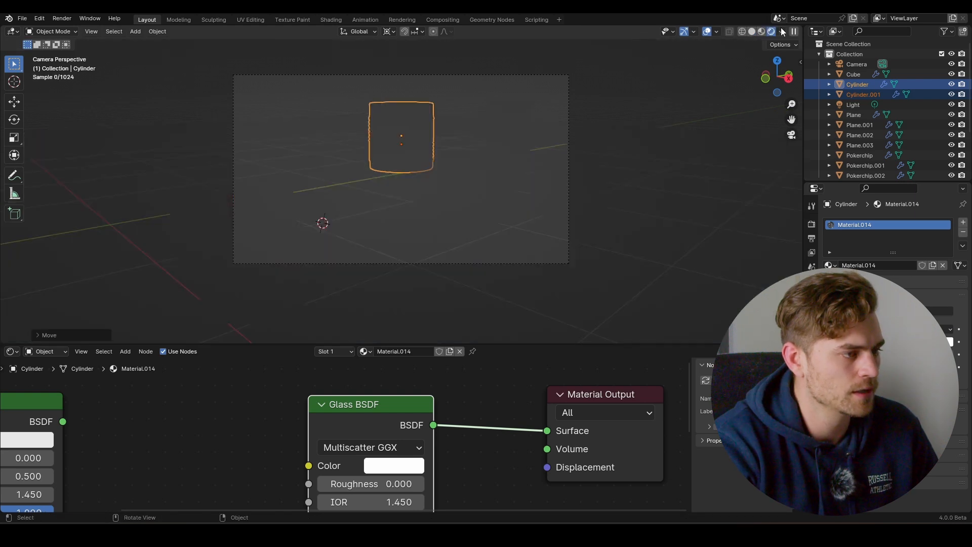
left_click(814, 281)
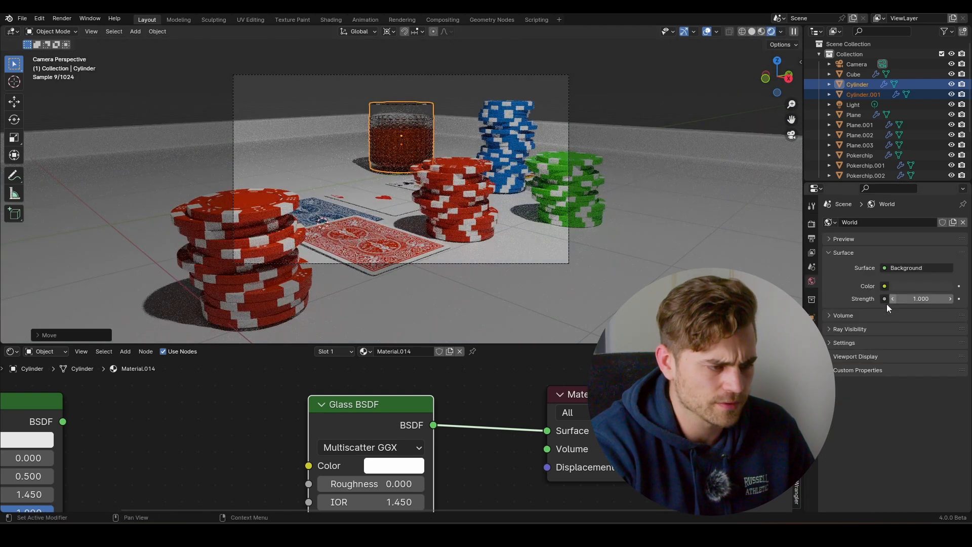
left_click_drag(911, 299, 835, 300)
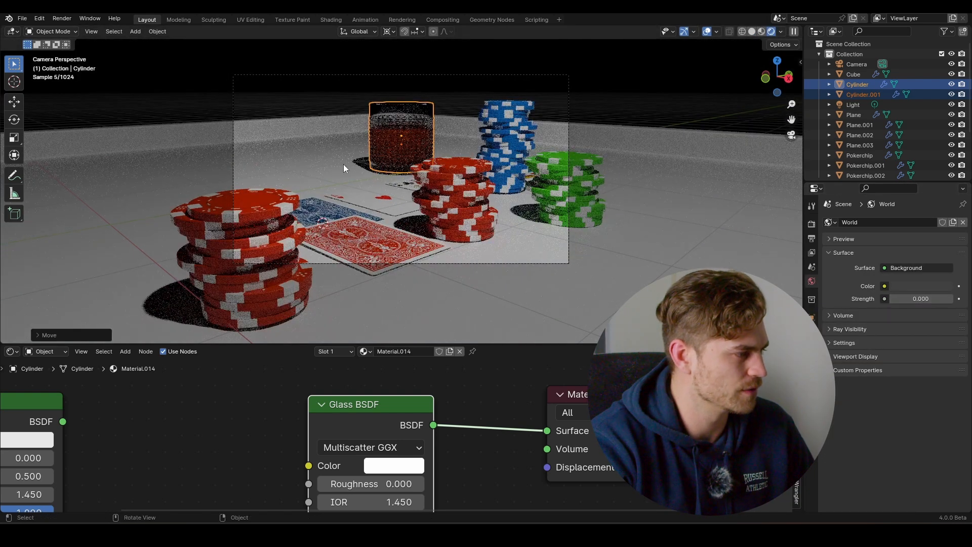
Check the existing light's effect by toggling its visibility, and delete that light.
left_click(861, 105)
left_click(951, 104)
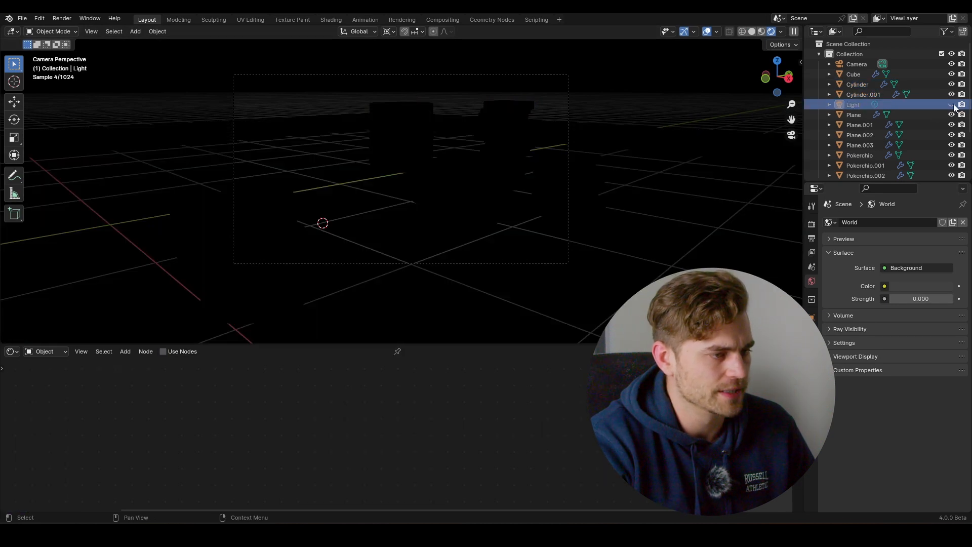
left_click(952, 105)
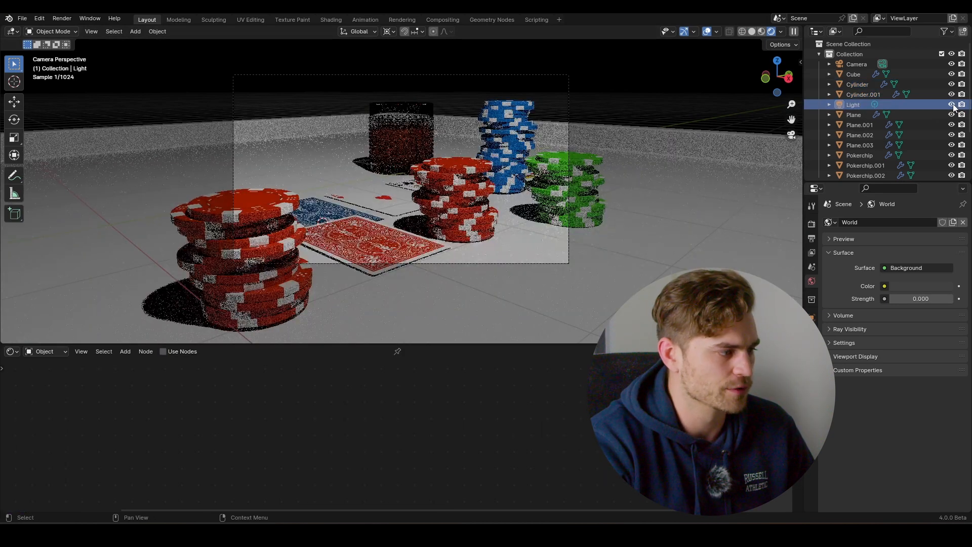
left_click(876, 104)
key("Delete")
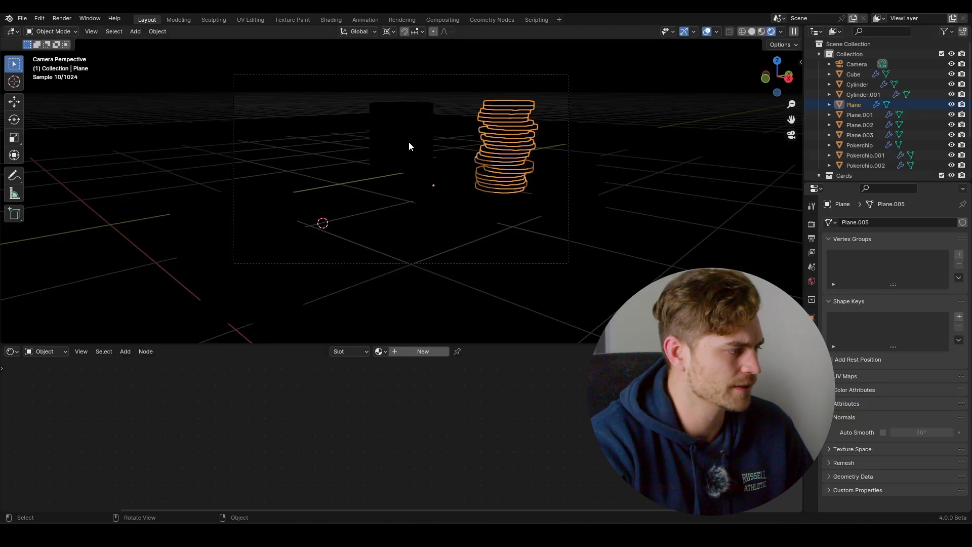
Place the 3D cursor on the drinking glass, add an area light there and raise it vertically above the table.
right_click(397, 134, "shift")
key("shift+a")
mouse_move(362, 256)
left_click(447, 284)
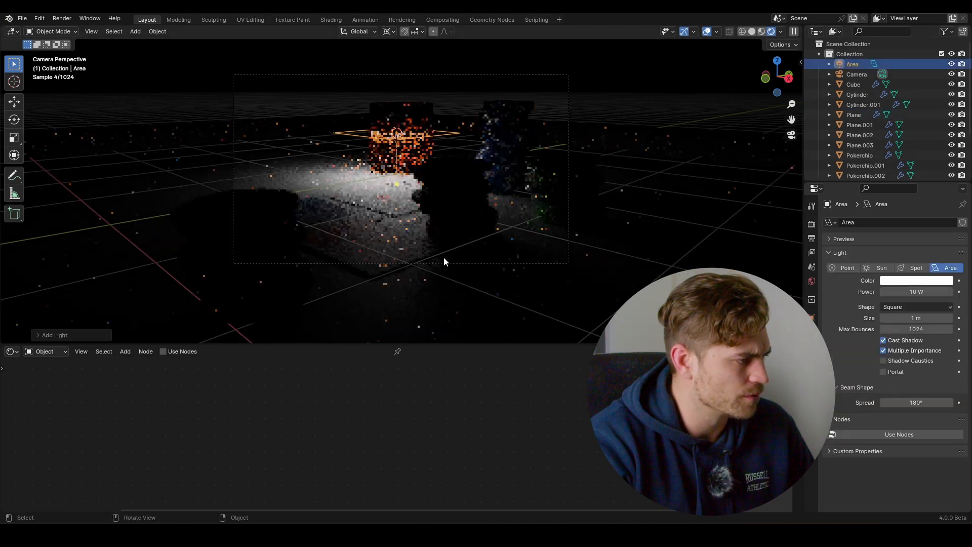
key("g")
key("z")
left_click(462, 71)
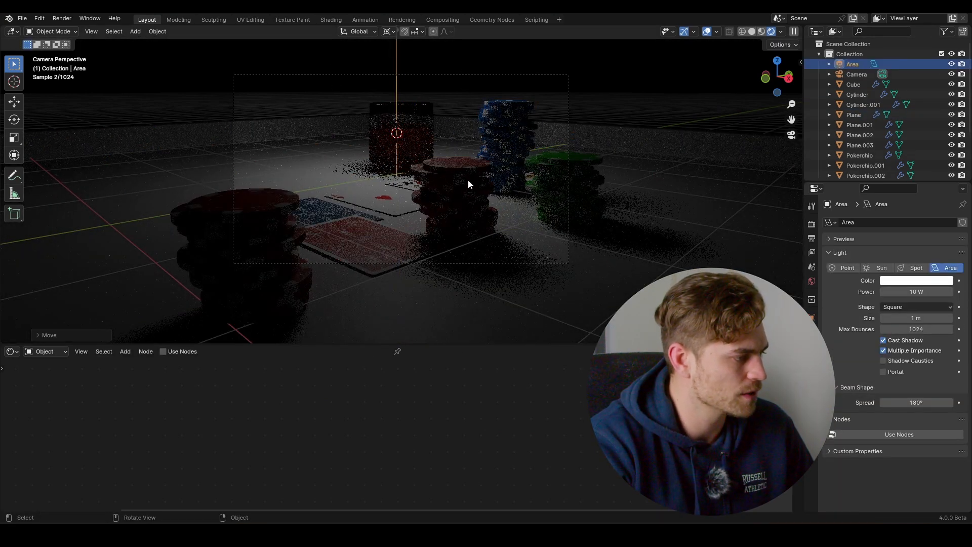
Rotate the area light about X and Z, shift it away from the glass beyond the cards, and set its power to 36.4 W.
key("r")
key("x")
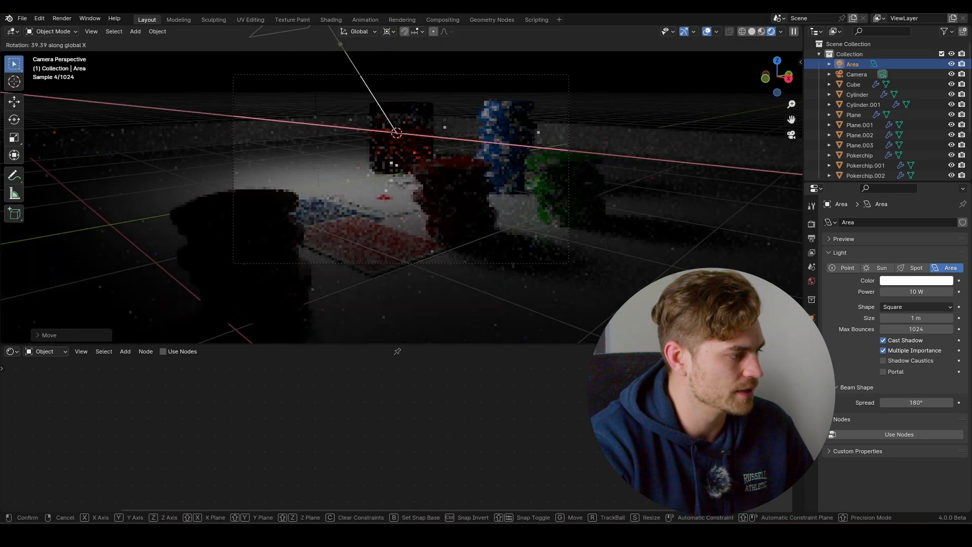
left_click(549, 206)
key("g")
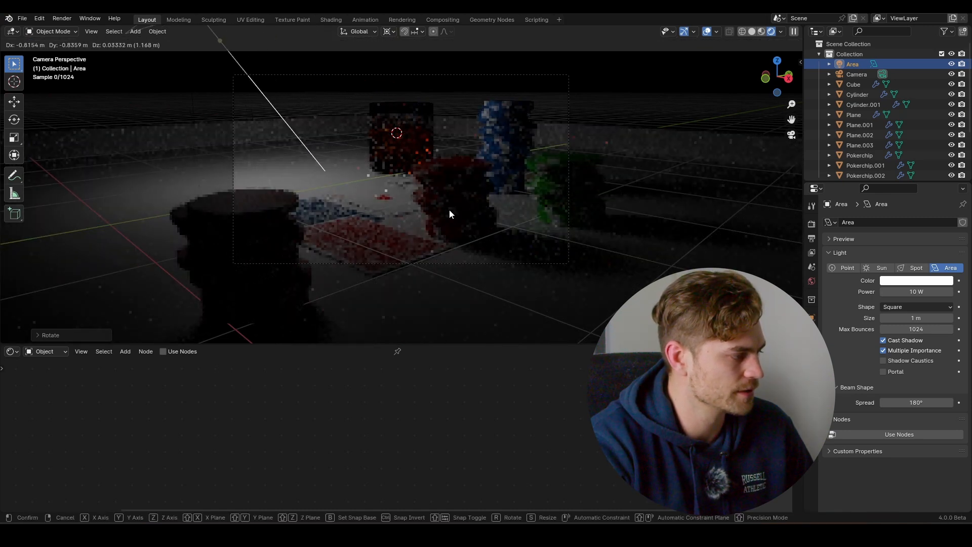
left_click(459, 217)
key("r")
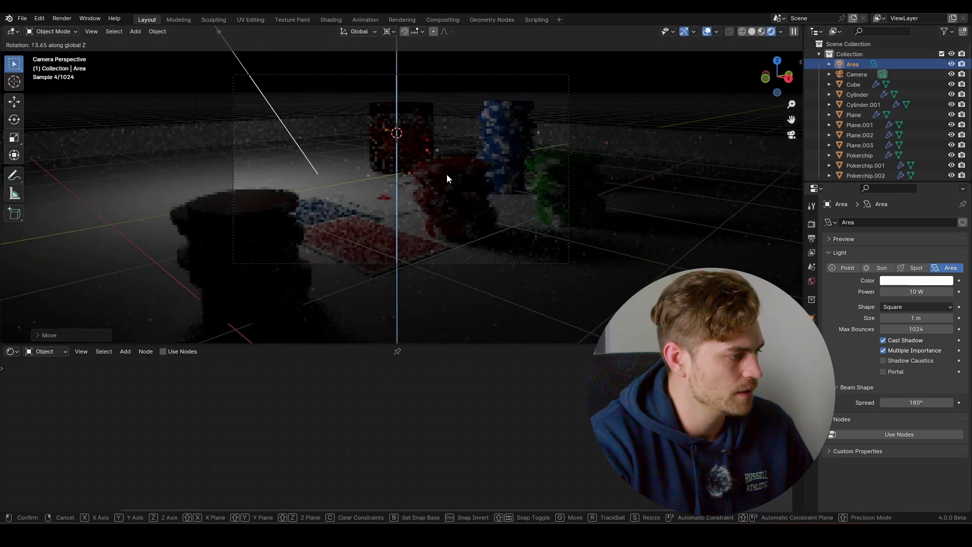
left_click(575, 235)
left_click_drag(911, 292, 942, 292)
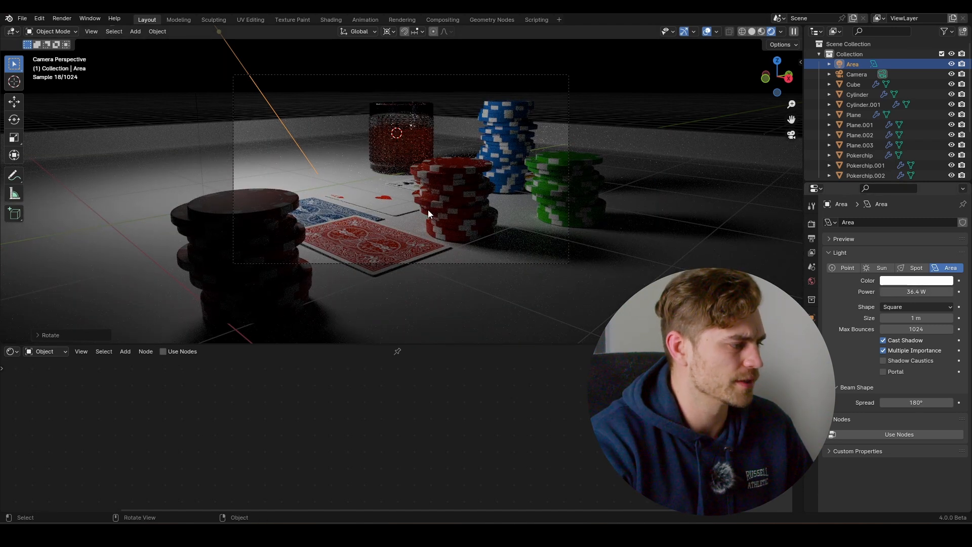
Add a second slot with a new material to the table object and assign it to the inner tabletop surface.
left_click(329, 157)
middle_click_drag(313, 145, 296, 165)
scroll(297, 162, "down", 6)
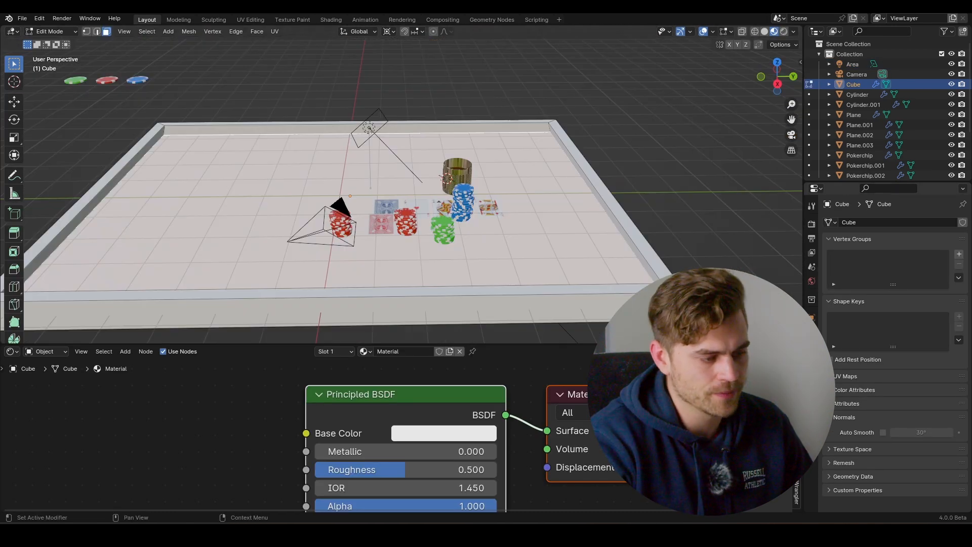
left_click(811, 403)
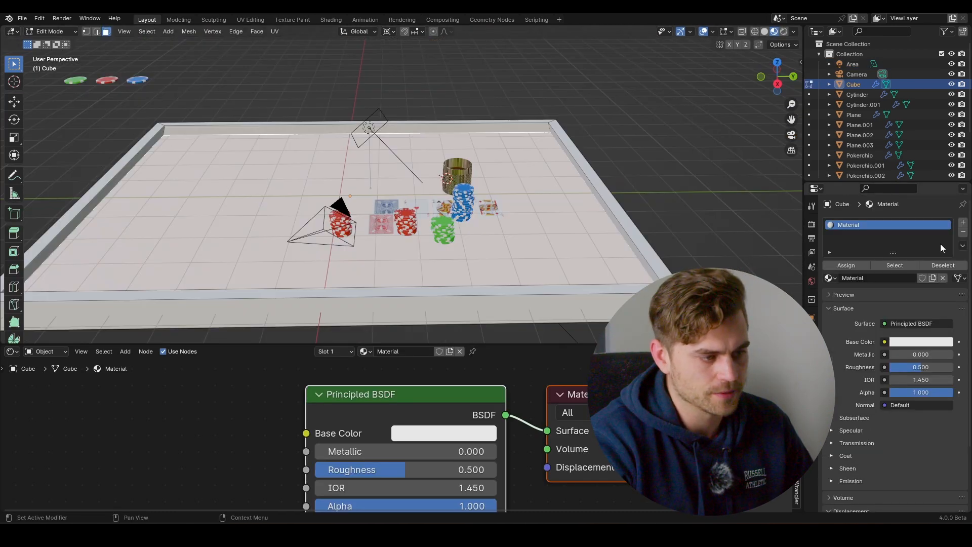
left_click(963, 222)
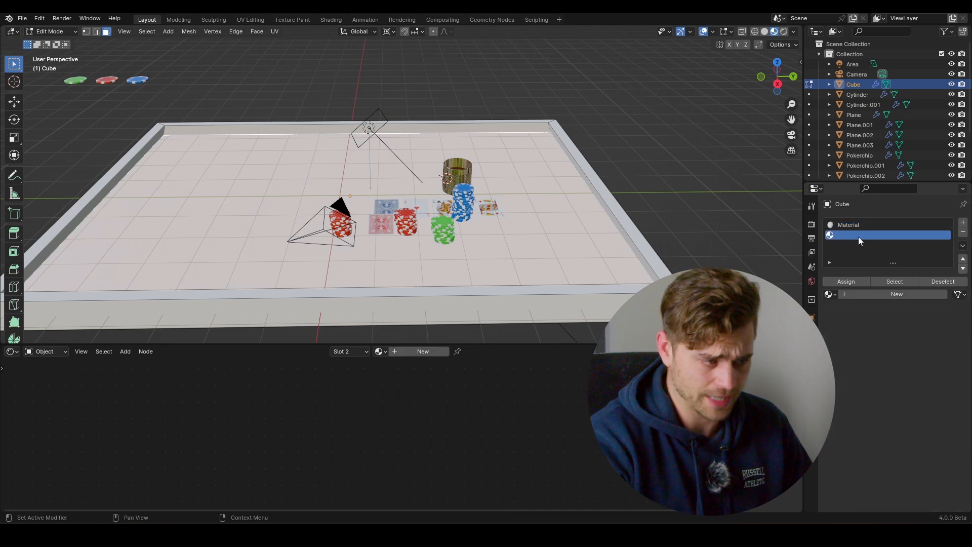
left_click(891, 294)
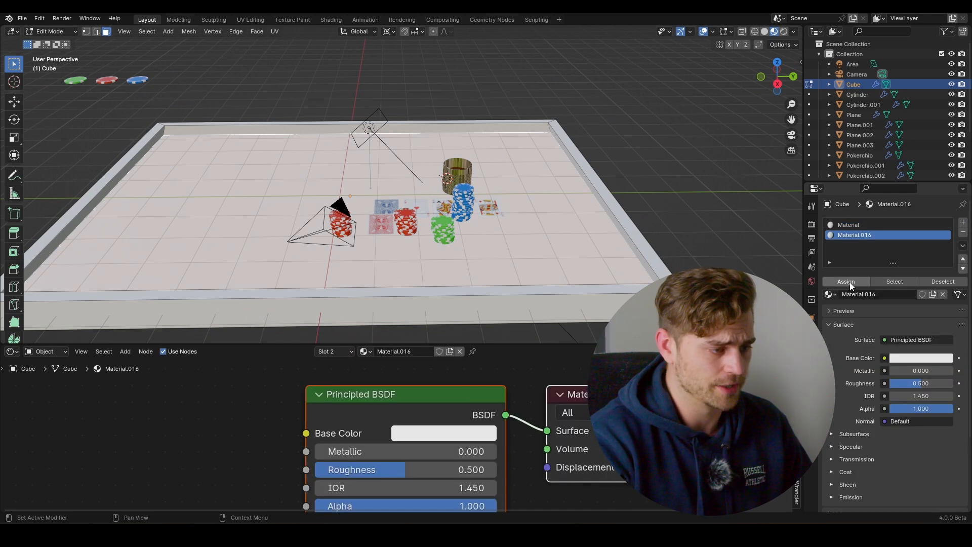
left_click(846, 282)
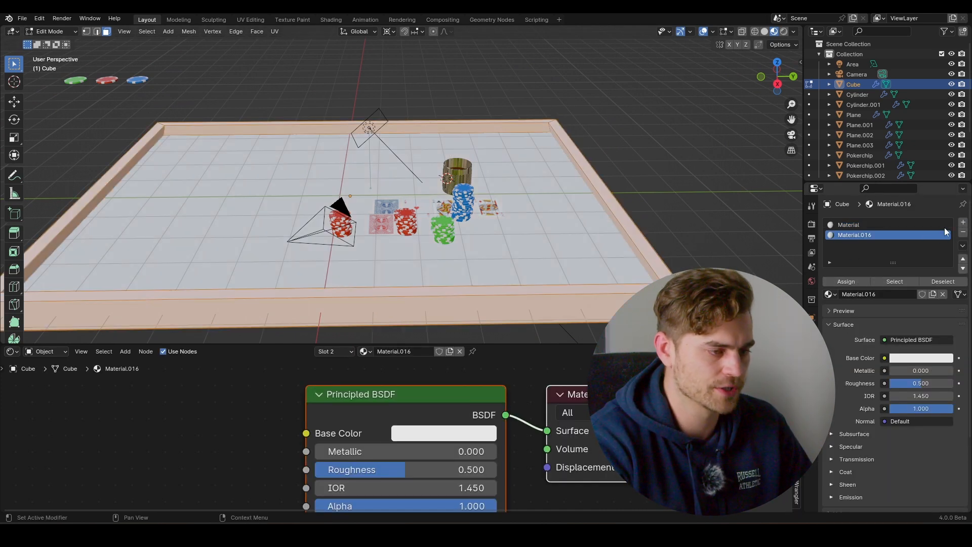
Assign a new third material to the table's raised frame and load the Wood062_4K-PNG texture set onto its Principled BSDF with Node Wrangler.
left_click(963, 223)
left_click(897, 294)
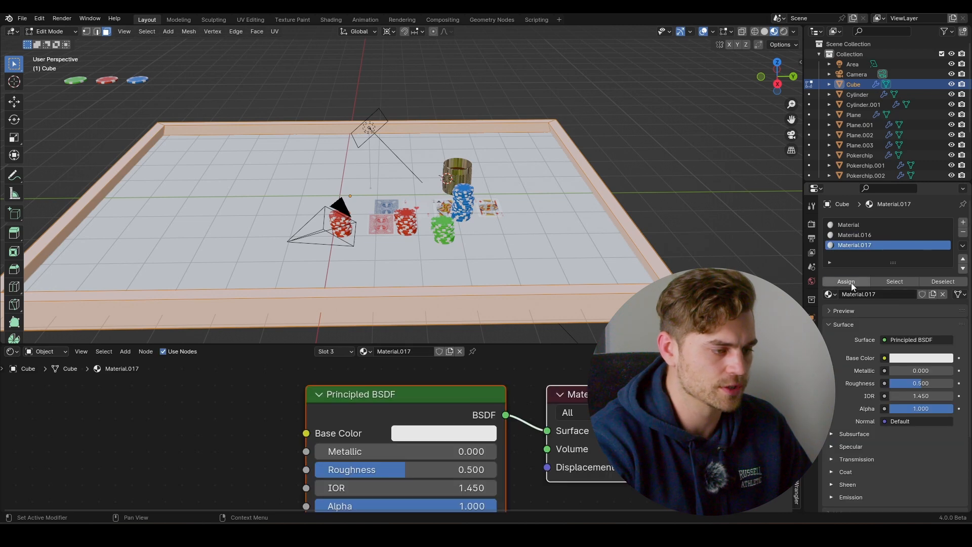
scroll(354, 411, "down", 5)
left_click(278, 415)
middle_click_drag(280, 415, 375, 386)
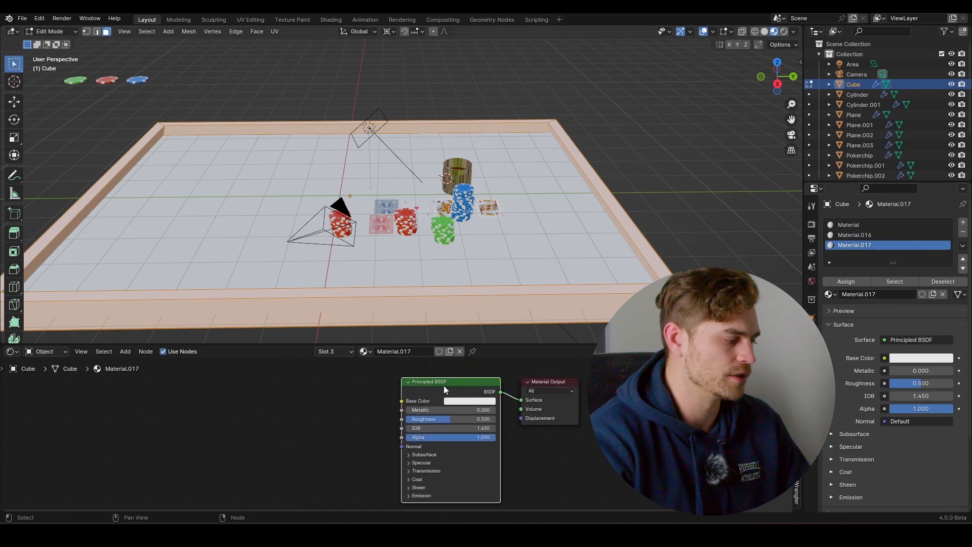
key("ctrl+shift+t")
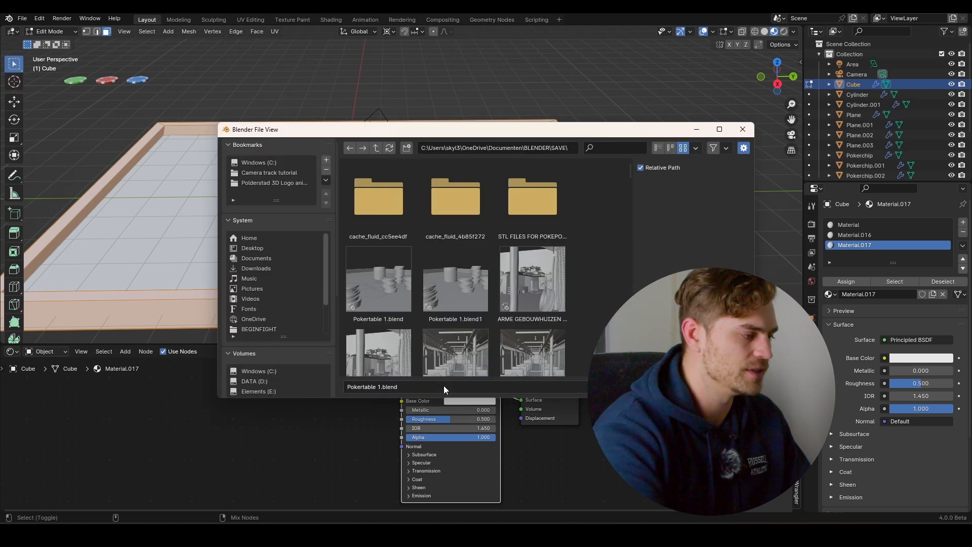
left_click(270, 256)
left_click(607, 149)
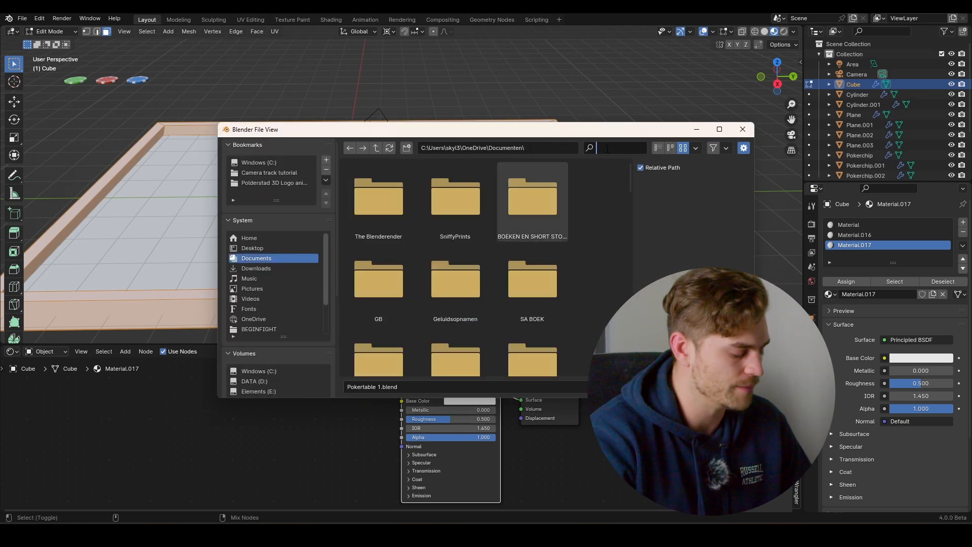
type("blender")
double_click(374, 191)
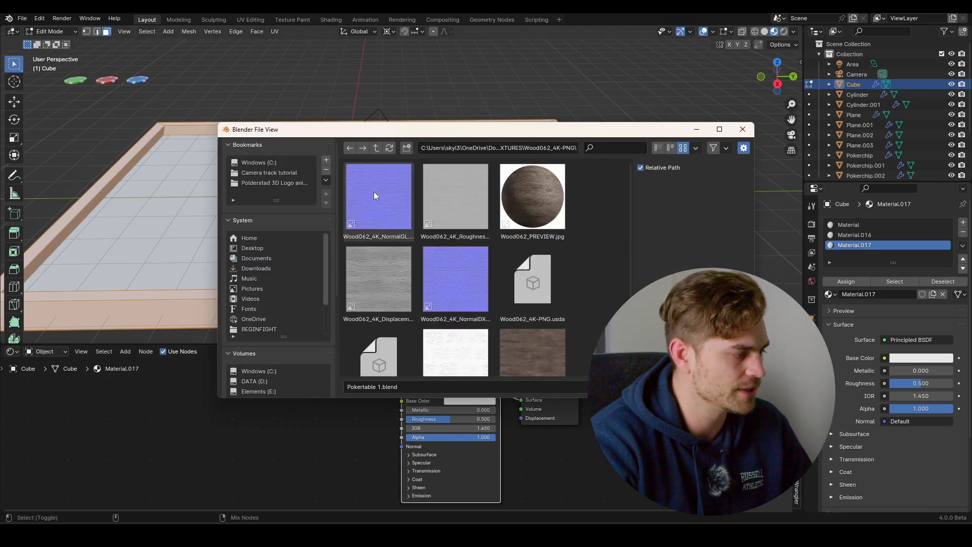
key("a")
key("Return")
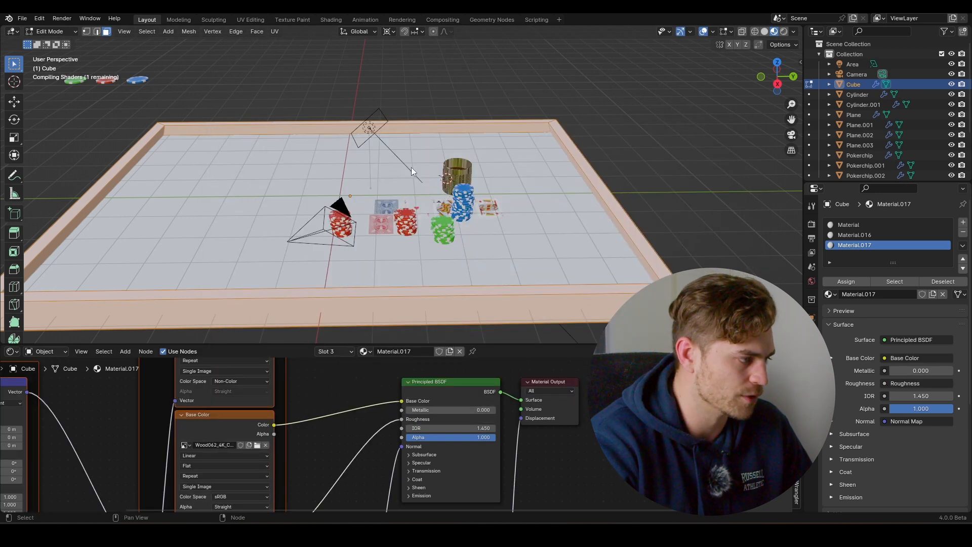
Unwrap the selected table frame faces with Cube Projection and check the wood texture in object mode.
middle_click_drag(485, 174, 430, 149)
key("u")
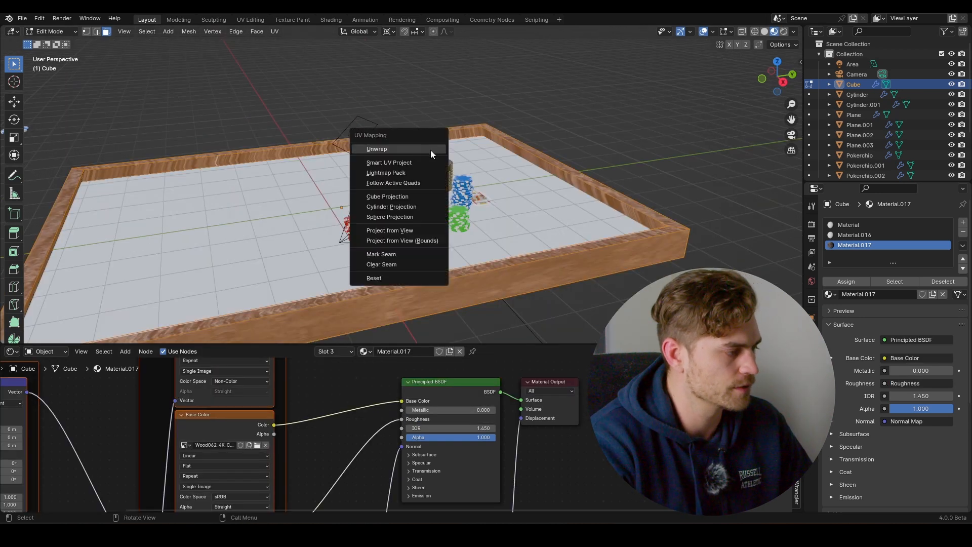
left_click(408, 191)
scroll(363, 159, "up", 4)
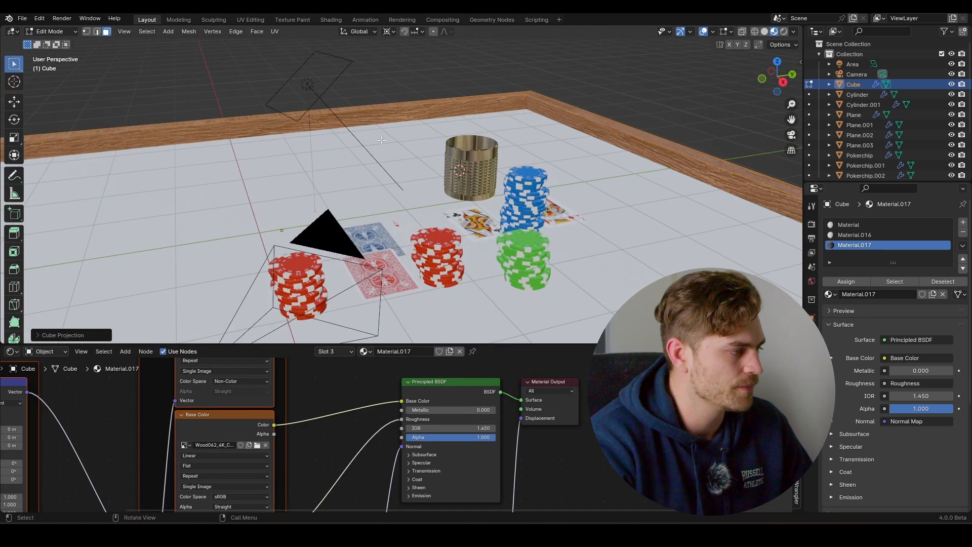
key("Tab")
scroll(381, 140, "down", 4)
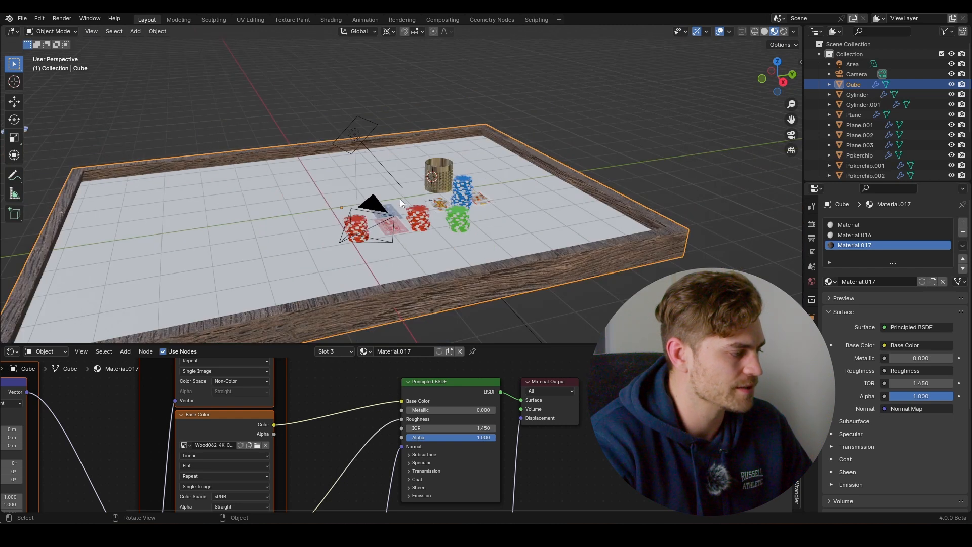
middle_click_drag(400, 202, 465, 184)
Open the UV Editor below the viewport and scale all of the table frame's UVs to resize the wood grain.
key("Tab")
left_click(10, 351)
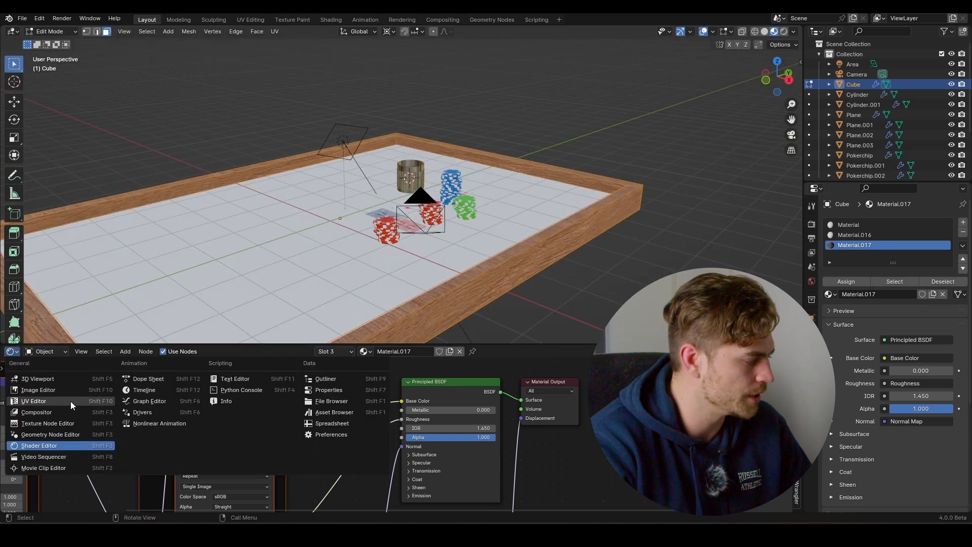
left_click(30, 403)
key("a")
key("s")
left_click(582, 419)
key("Tab")
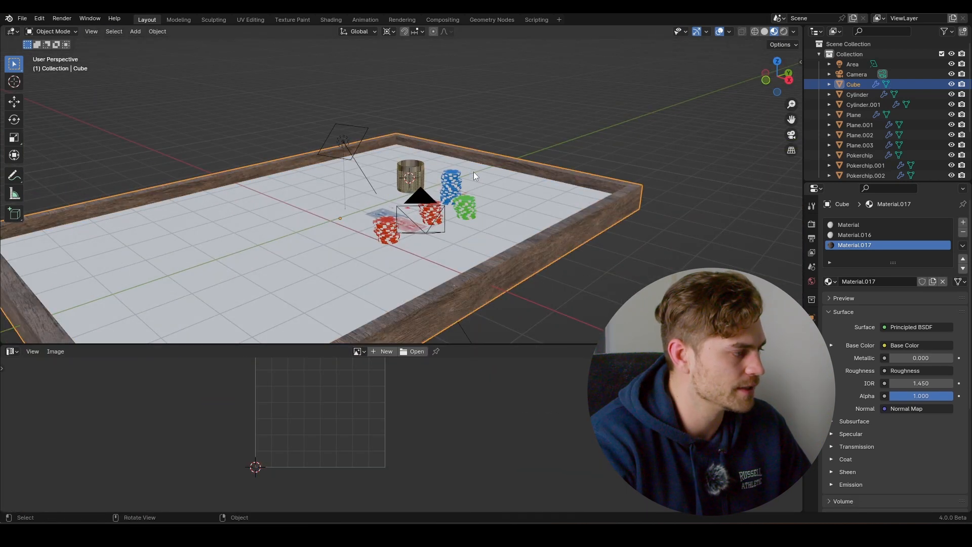
Check the table frame through the camera and scale up all of its UVs to make the wood grain finer.
scroll(415, 150, "up", 5)
key("KP_0")
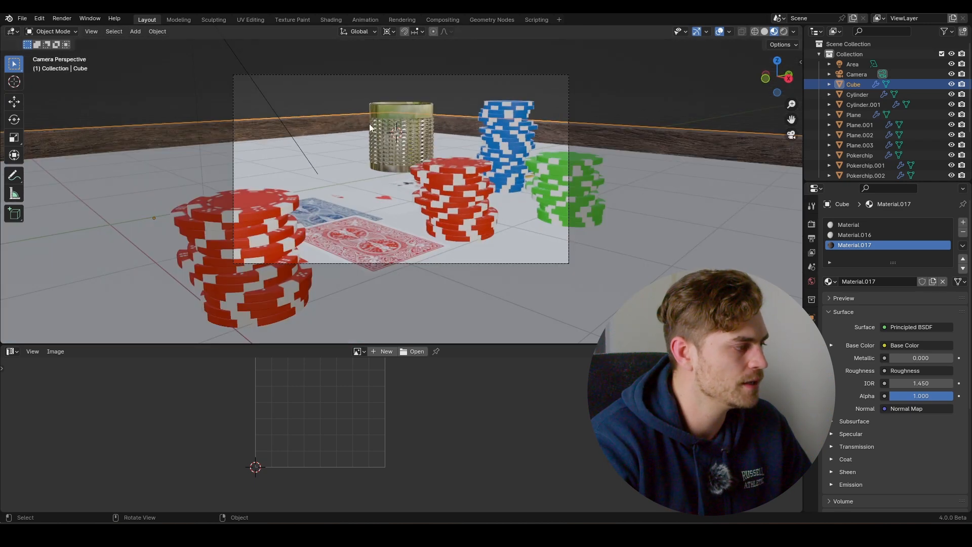
scroll(369, 123, "down", 2)
scroll(349, 121, "up", 4)
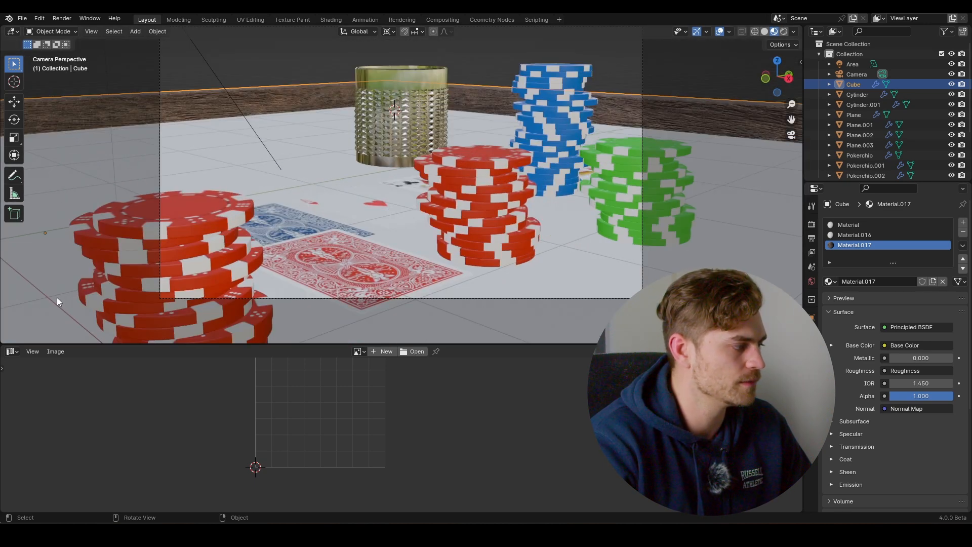
key("Tab")
scroll(429, 411, "down", 5)
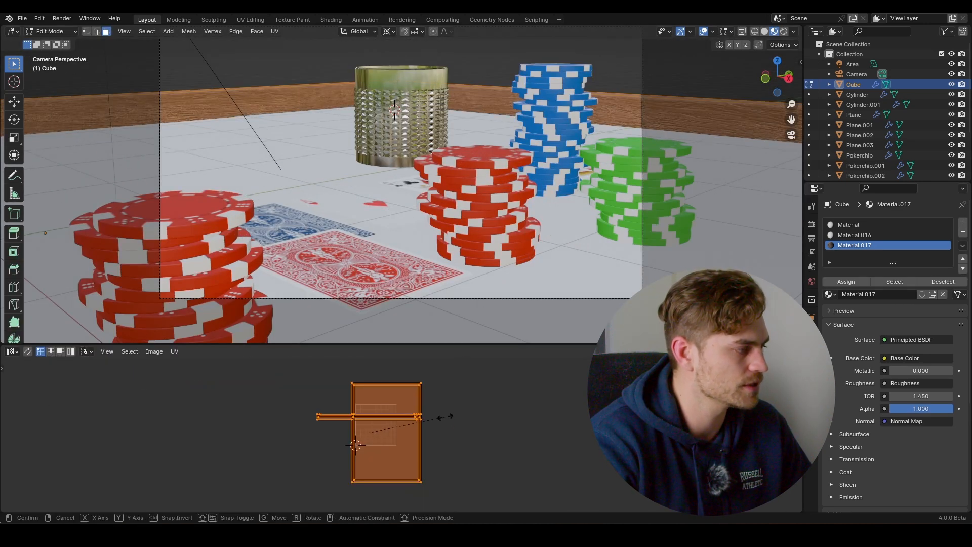
key("s")
left_click(530, 422)
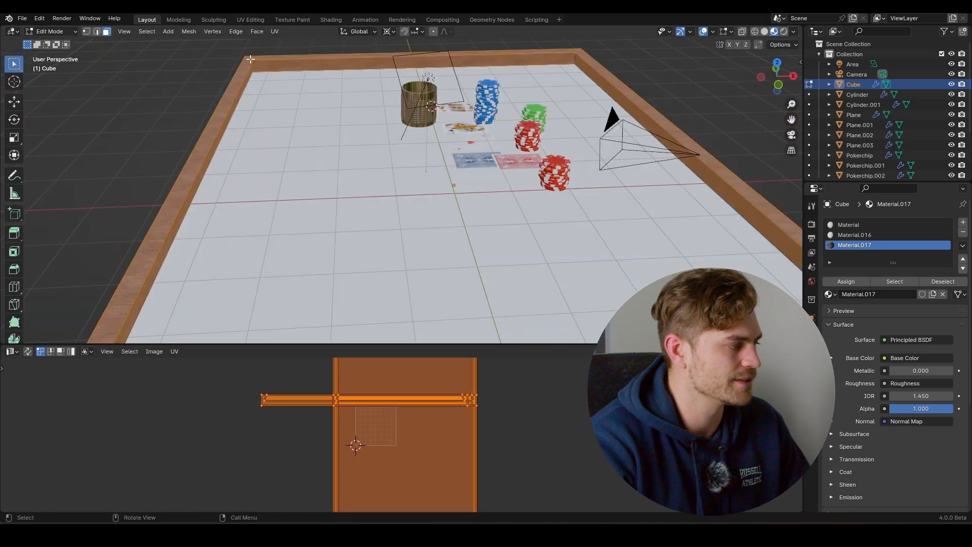
Adjust the table frame's height along the Z axis in edit mode and return to object mode.
key("alt+a")
middle_click_drag(374, 132, 340, 126)
key("g")
key("z")
left_click(307, 120)
key("Tab")
key("KP_0")
Open the tabletop surface's Material.016 in the Shader Editor in place of the UV Editor.
left_click(858, 236)
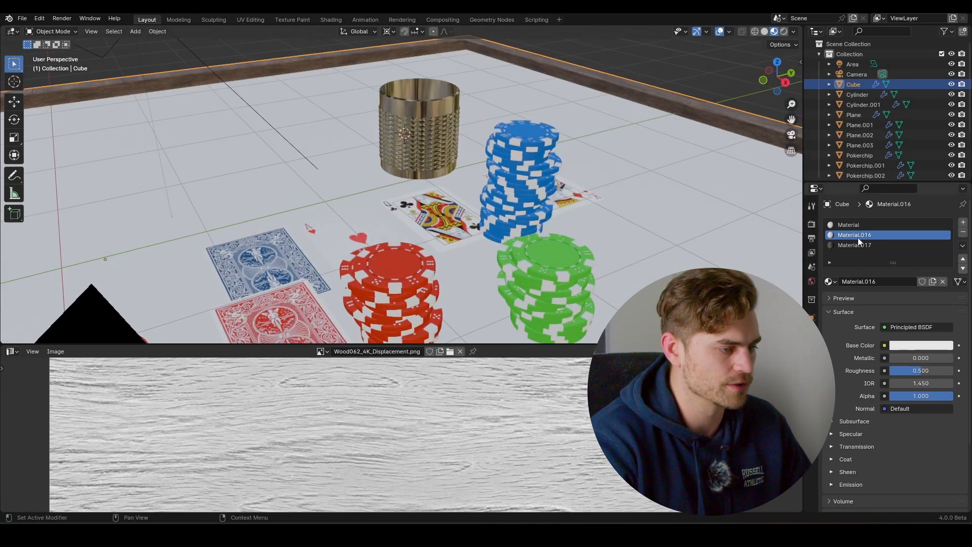
left_click(33, 351)
left_click(13, 352)
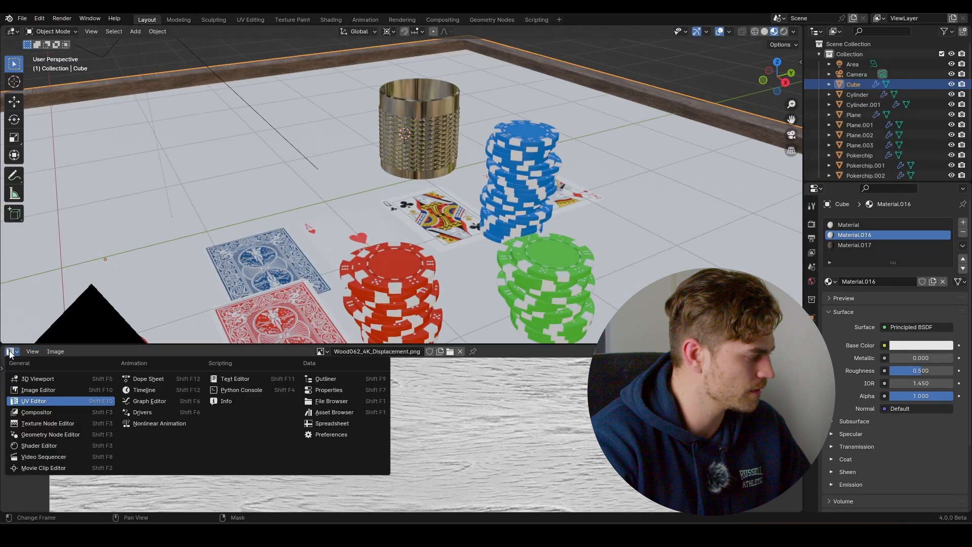
left_click(50, 448)
scroll(341, 394, "down", 4)
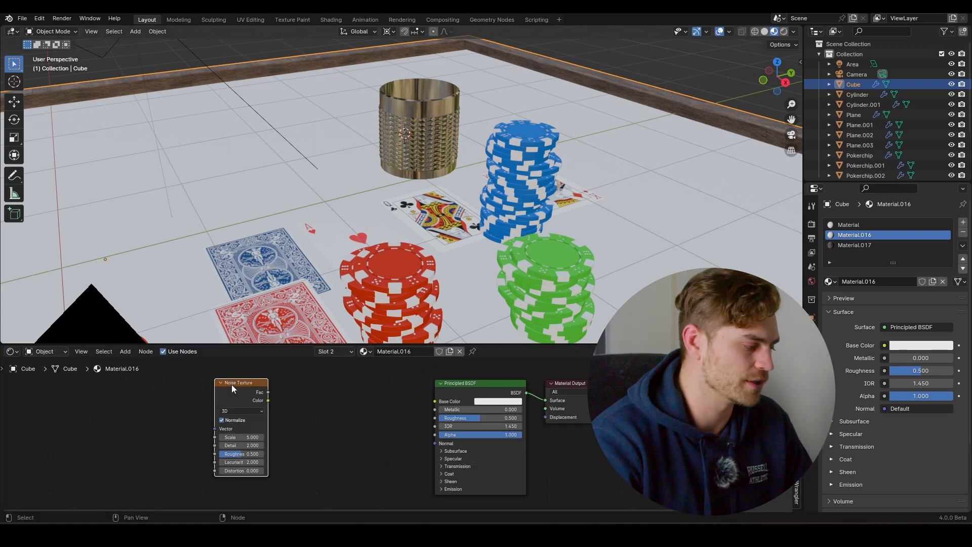
Set up a Noise Texture with Mapping and Object texture coordinates, and connect its Fac output to Base Color.
left_click_drag(242, 390, 229, 389)
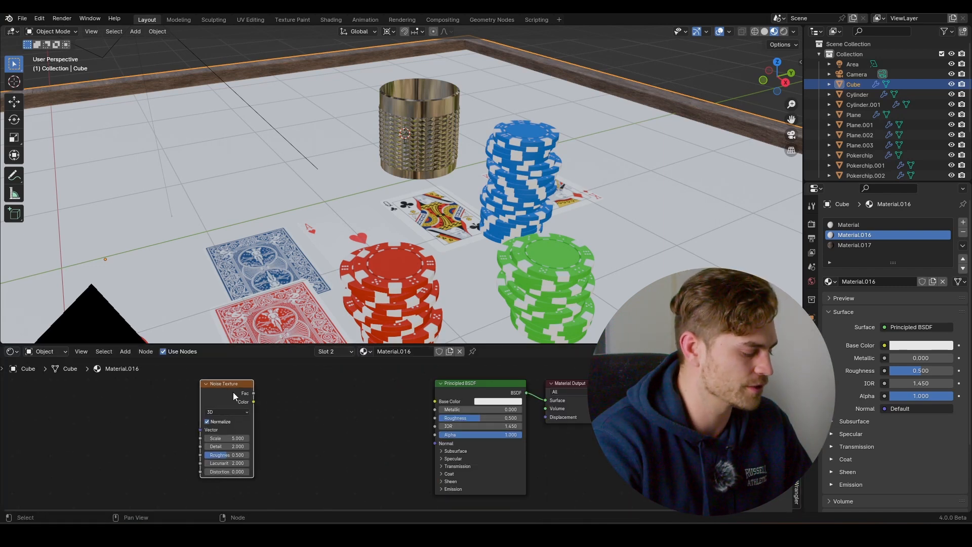
key("ctrl+t")
left_click_drag(116, 434, 132, 428)
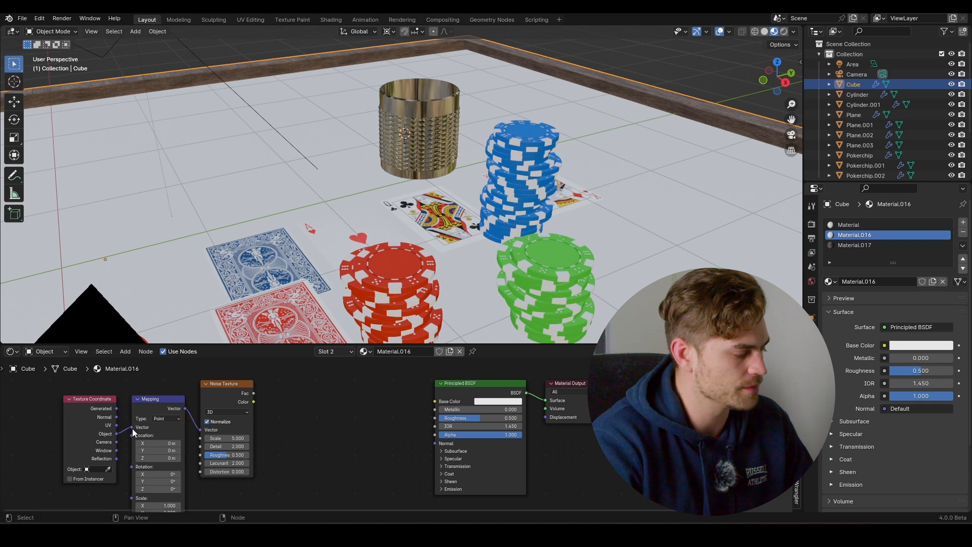
left_click_drag(253, 394, 436, 401)
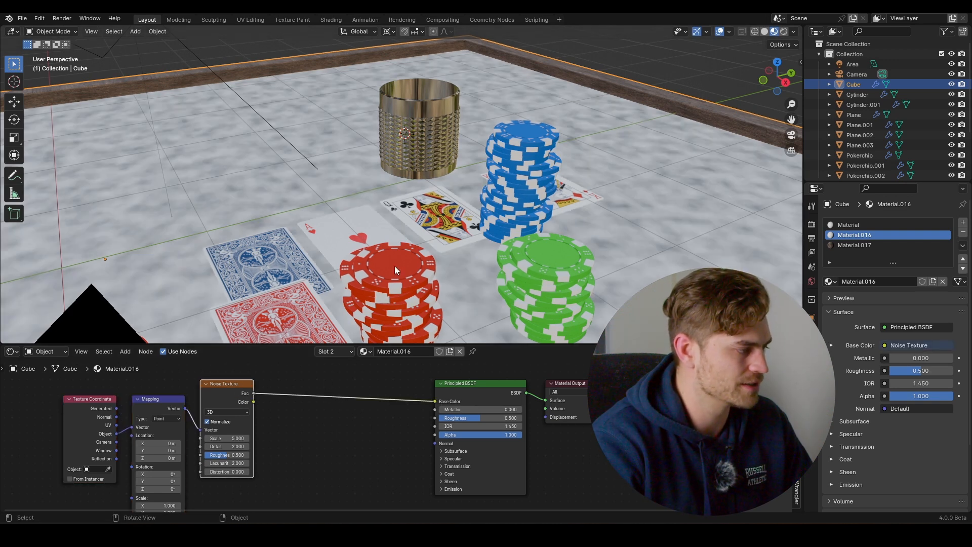
Set the Noise Texture's scale to 0.42 for large soft patches on the tabletop.
scroll(260, 420, "up", 3)
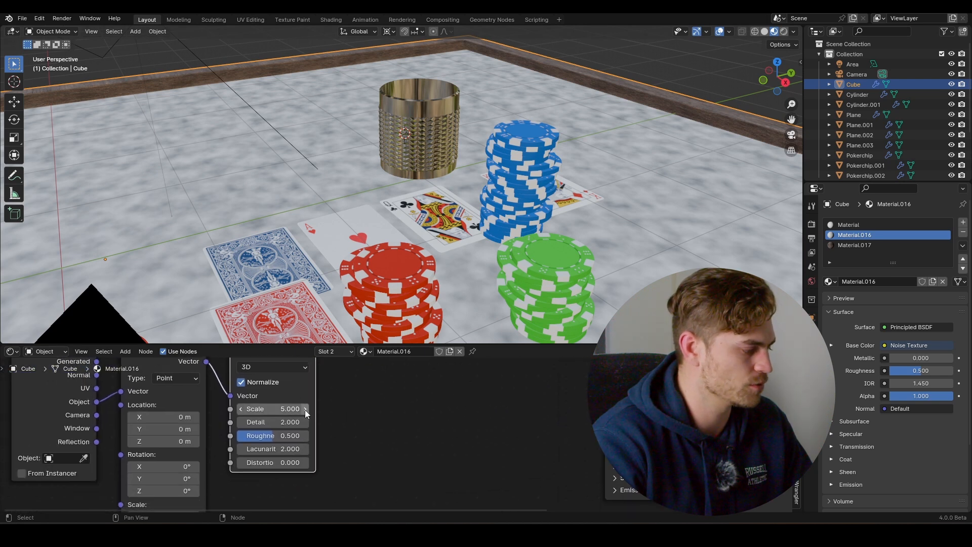
left_click(299, 409)
type("1")
key("Return")
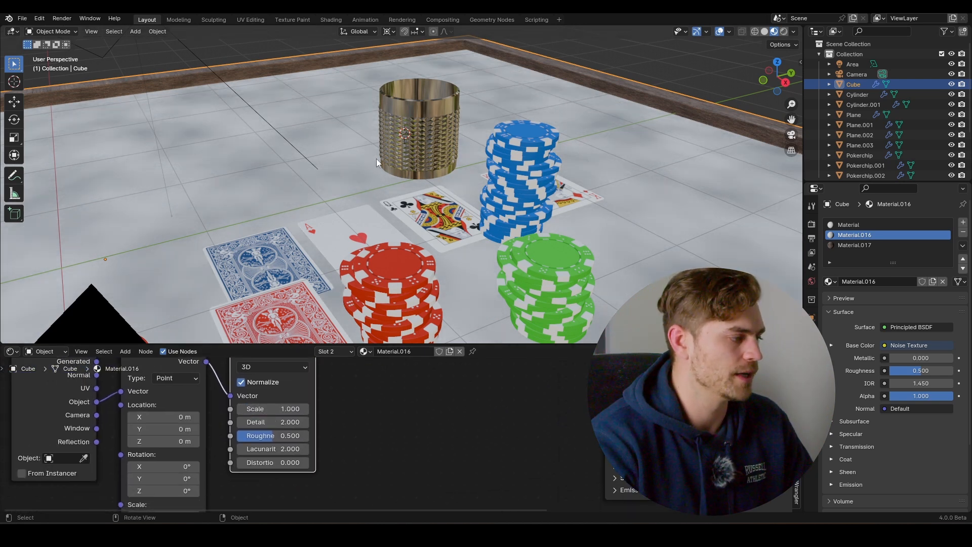
left_click_drag(273, 408, 243, 408, "shift")
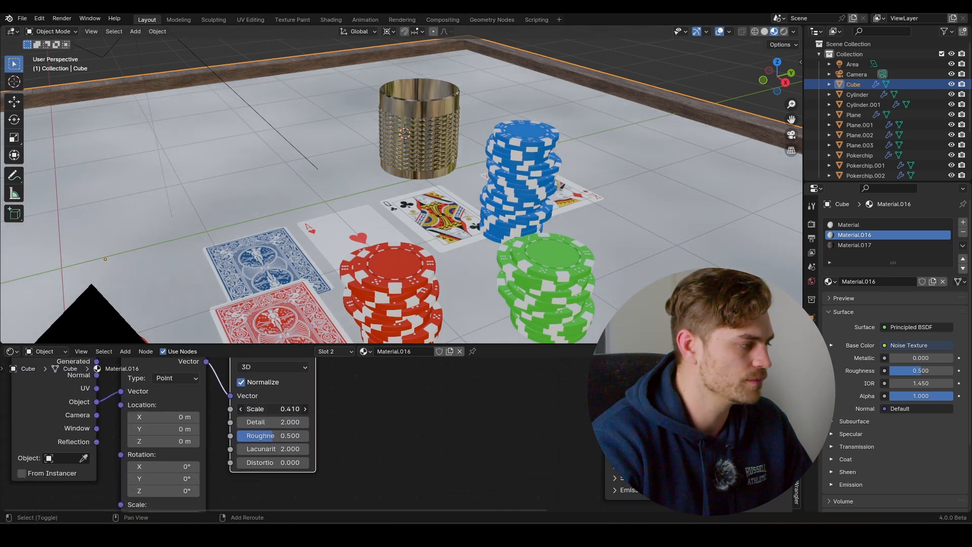
Insert a Color Ramp between the Noise Texture and Base Color, move its black stop inward, and set the noise detail to 3.
scroll(332, 409, "down", 5)
middle_click_drag(333, 409, 304, 427)
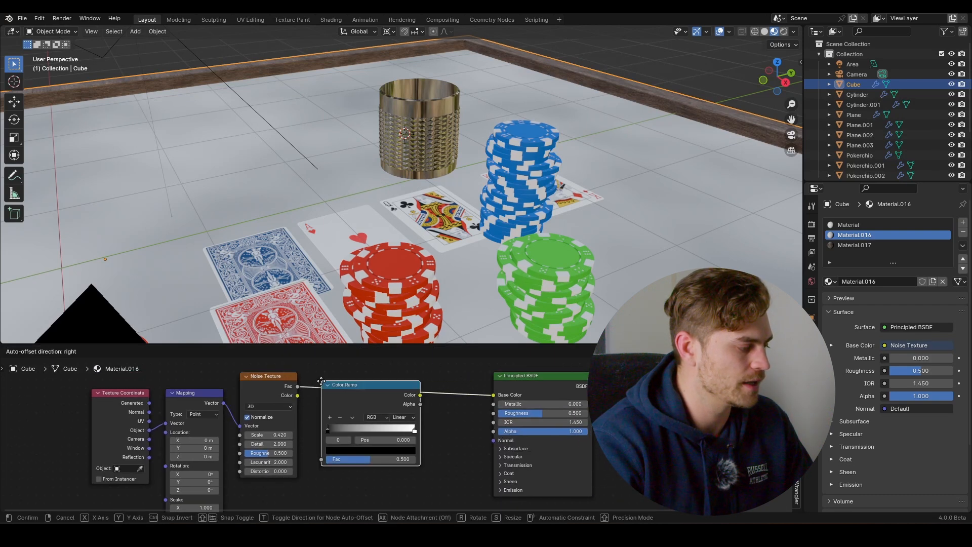
left_click(330, 378)
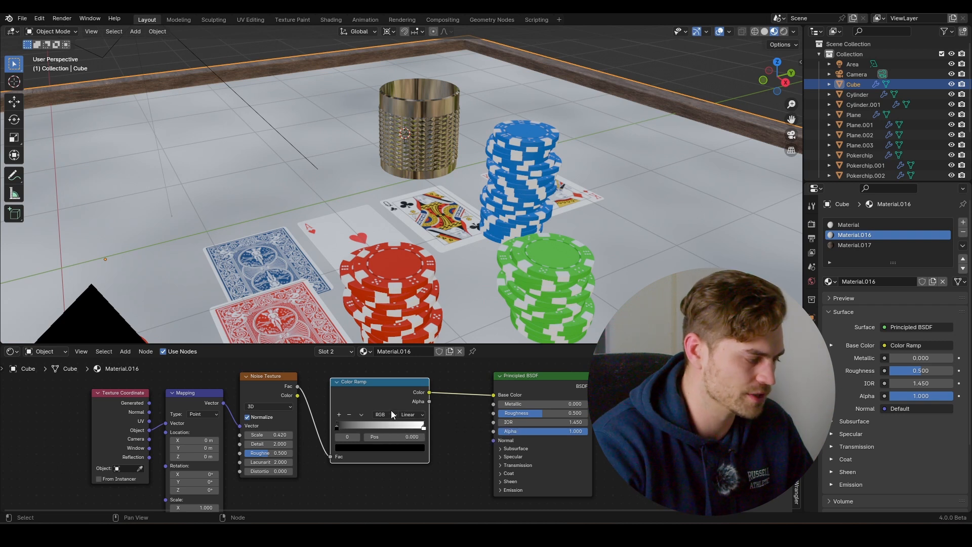
left_click_drag(342, 430, 360, 430)
mouse_move(424, 430)
left_mouse_down()
mouse_move(368, 430)
mouse_move(430, 429)
left_mouse_up()
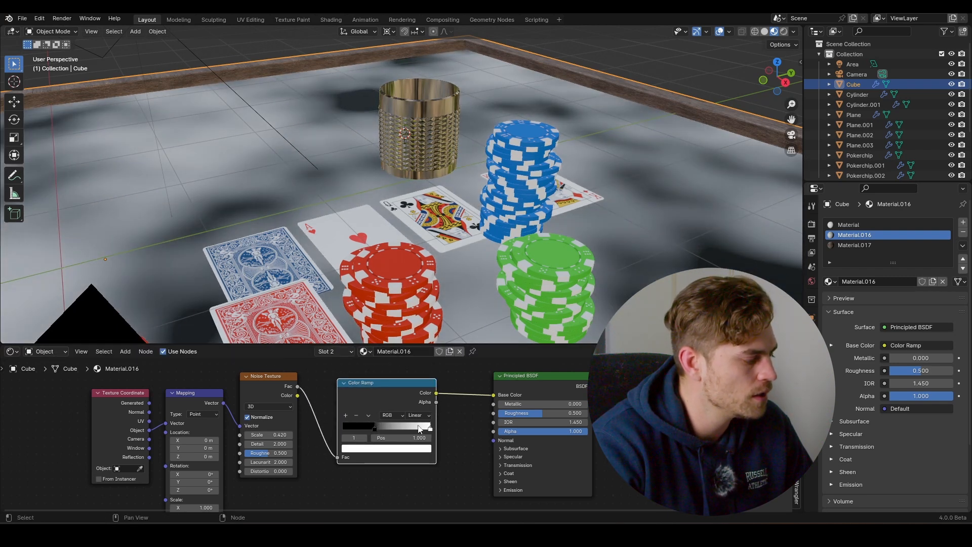
left_click_drag(268, 444, 243, 444)
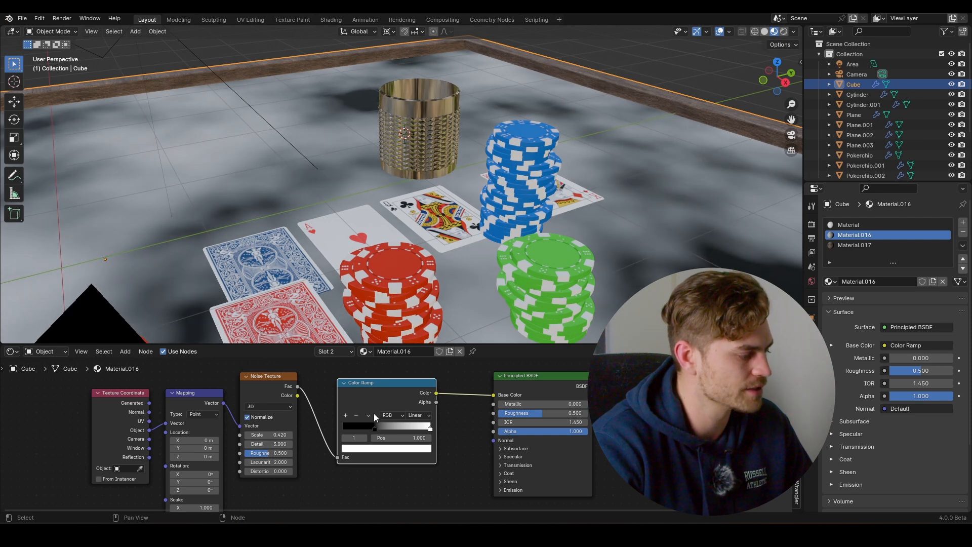
Make room after the Color Ramp and insert a Mix Color node before Base Color, with the ramp's color driving its Factor.
scroll(347, 431, "down", 5)
left_click_drag(370, 381, 181, 444)
key("g")
left_click(71, 430)
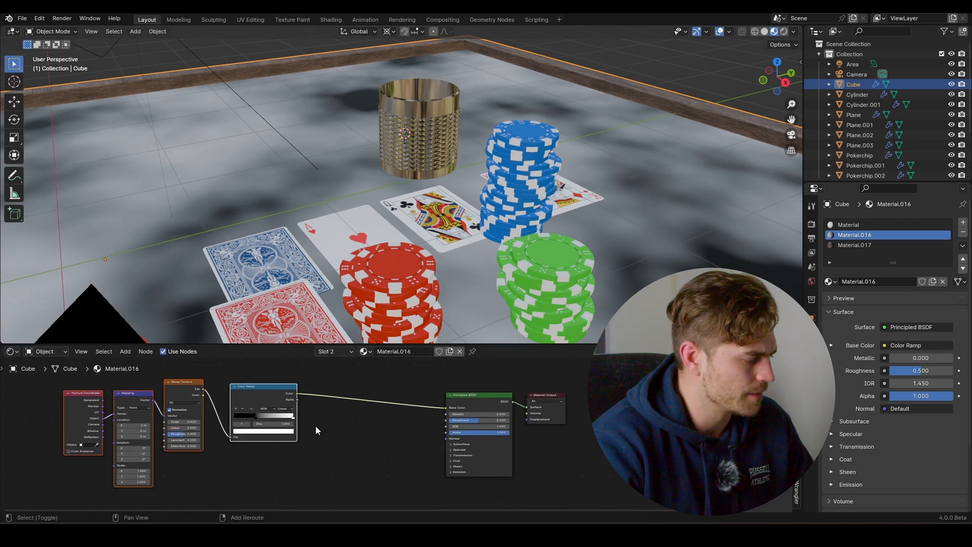
key("shift+a")
type("mix")
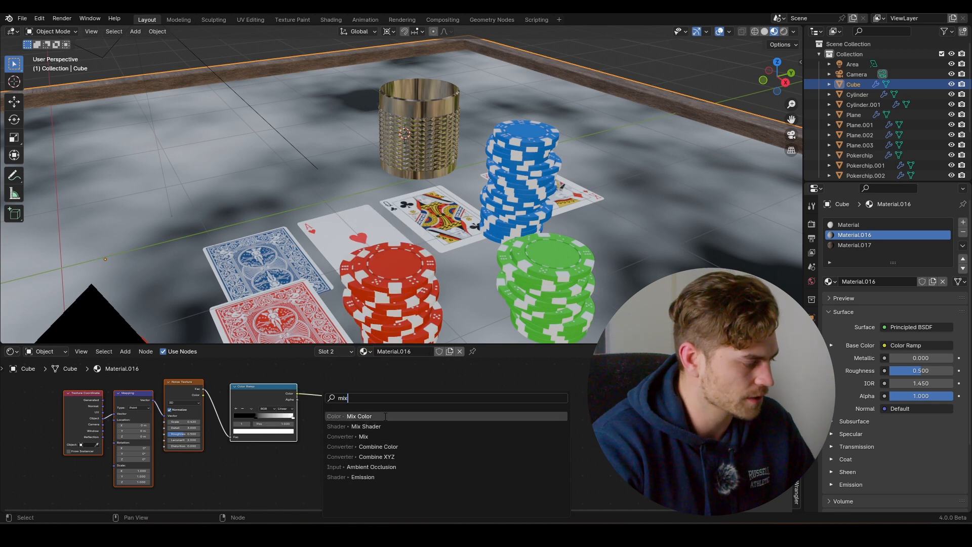
left_click(385, 416)
left_click(346, 387)
scroll(345, 435, "up", 7)
left_click_drag(344, 437, 344, 427)
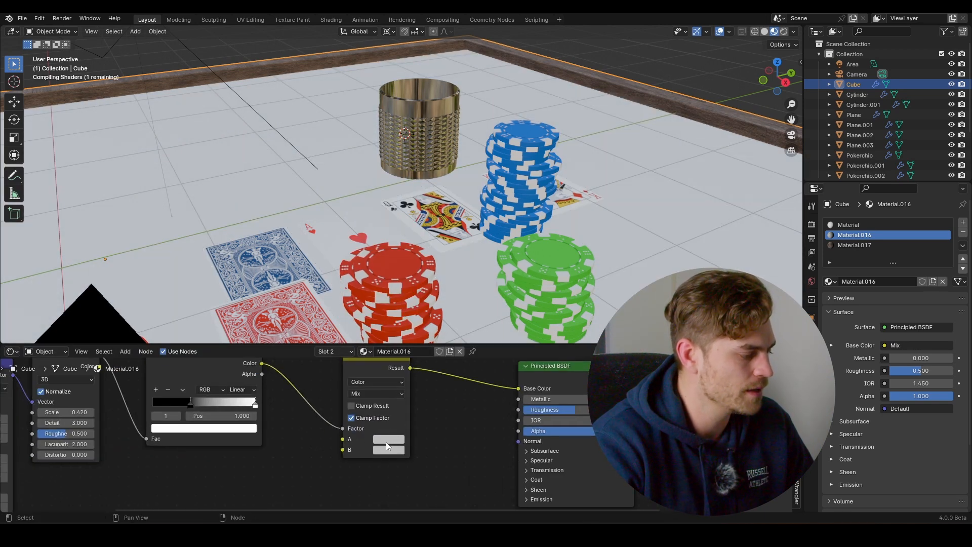
Set the Mix node's color A to a medium green with hue 0.334, saturation 1 and value 0.296.
left_click(387, 439)
left_click_drag(413, 342, 386, 307)
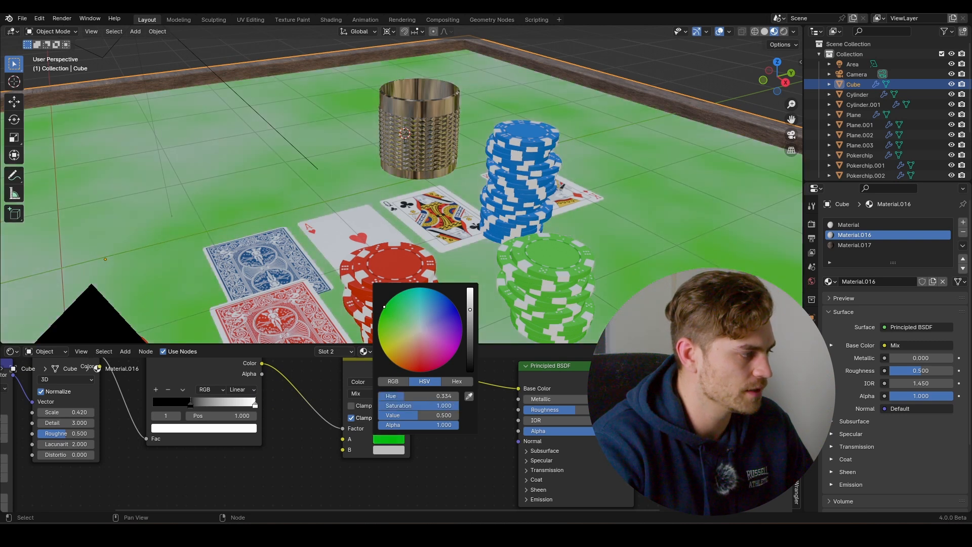
left_click_drag(470, 311, 469, 323)
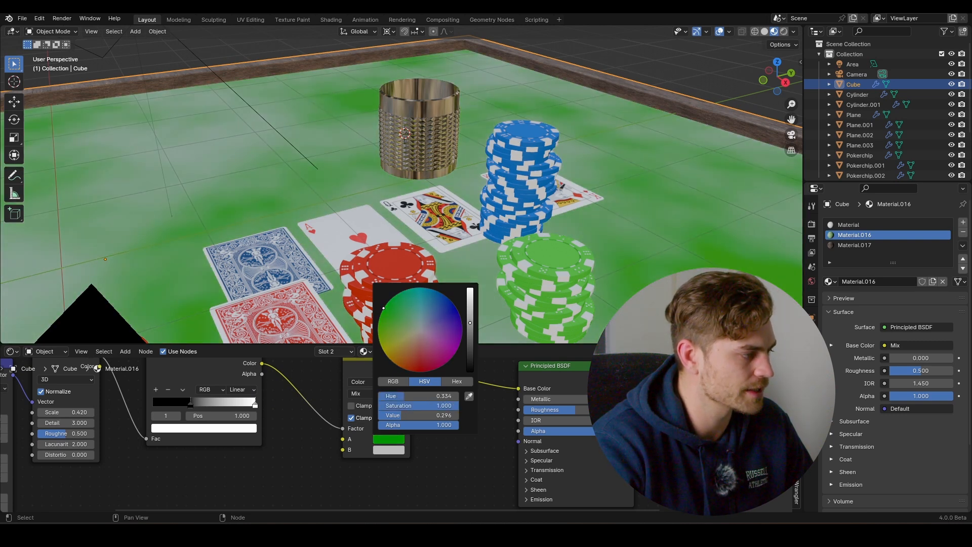
Set the Mix node's color B to a much darker green and review the mottled tabletop.
left_click(394, 450)
left_click_drag(396, 345, 383, 319)
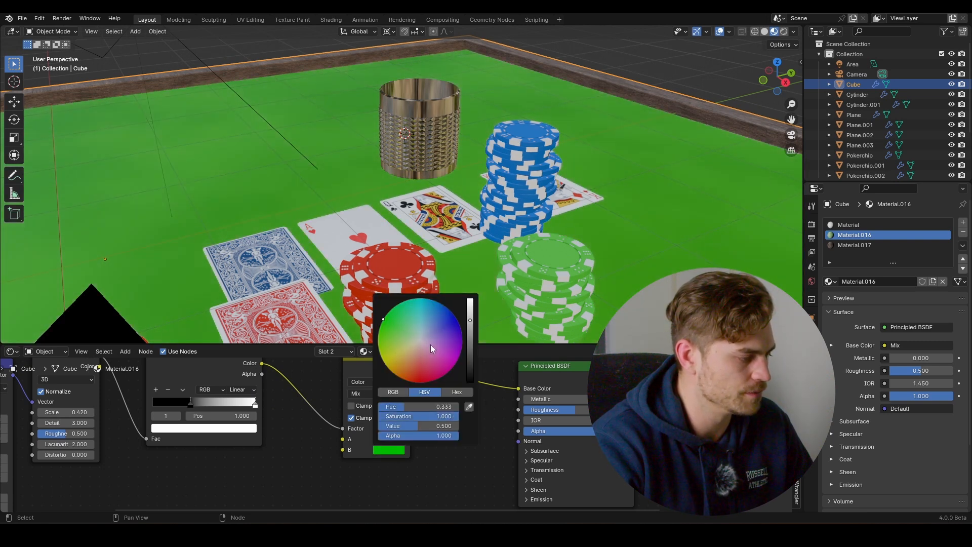
left_click_drag(469, 322, 470, 357)
left_click_drag(470, 381, 470, 368)
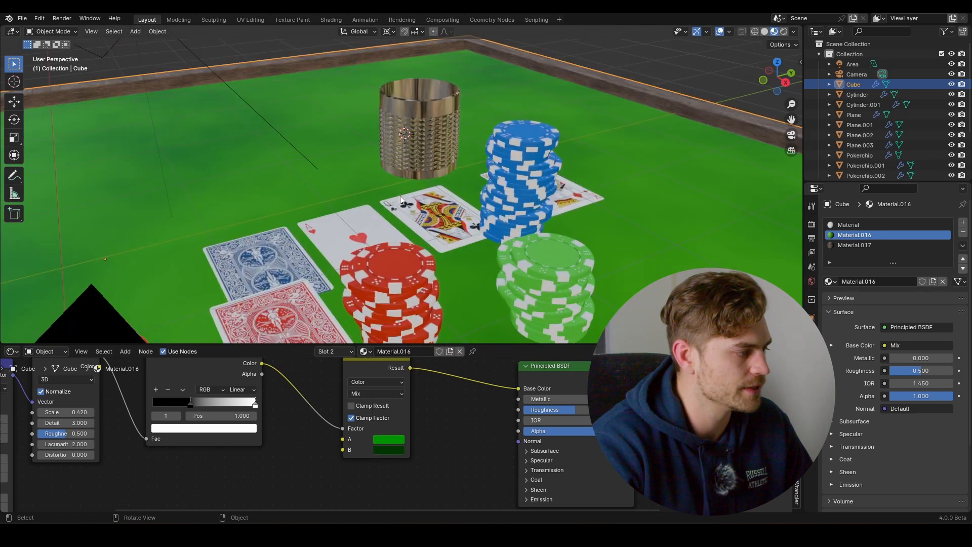
scroll(339, 405, "down", 3)
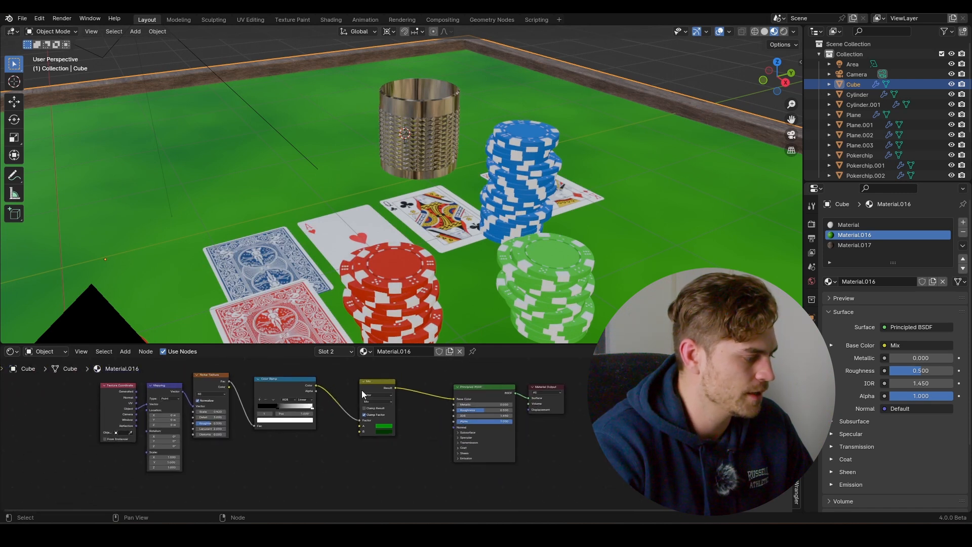
scroll(455, 177, "down", 5)
scroll(455, 178, "up", 2)
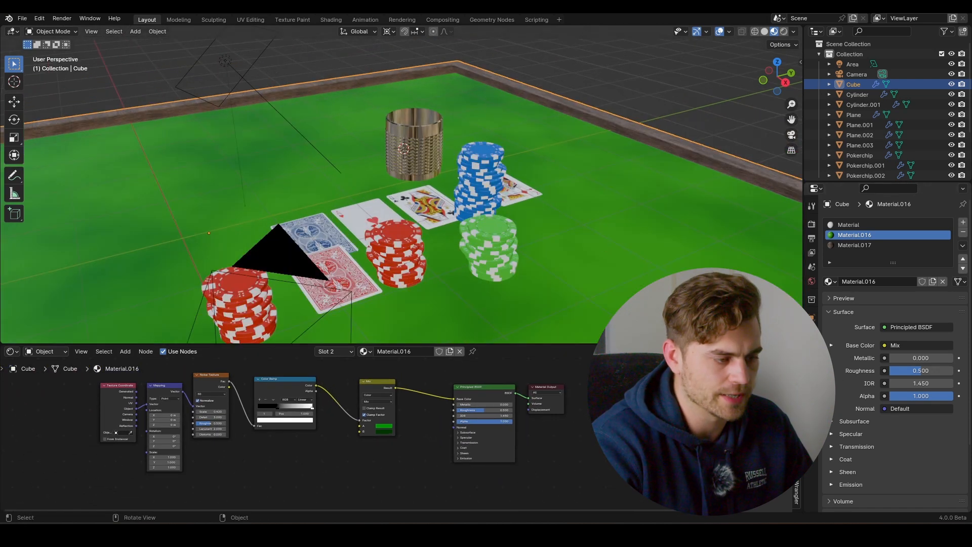
scroll(402, 201, "down", 3)
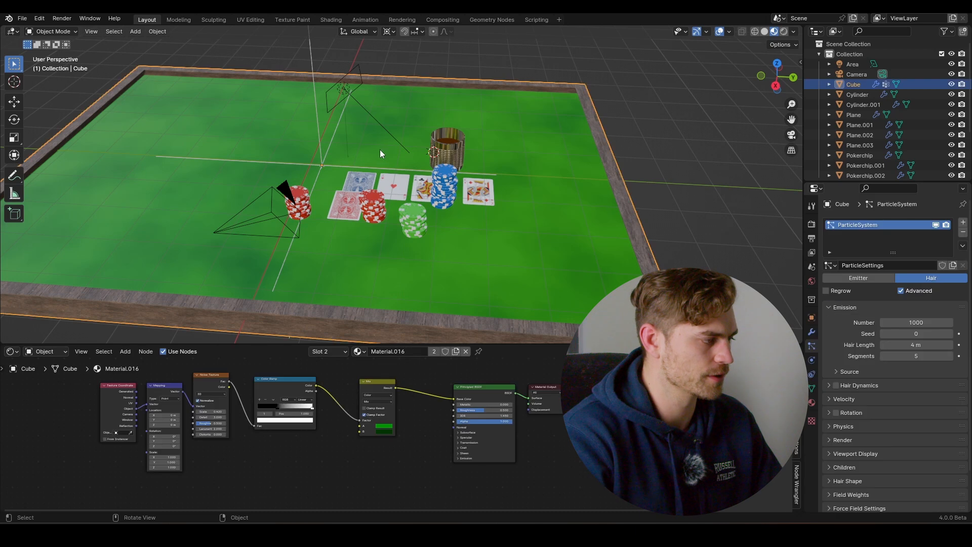
Snap the 3D cursor to the world origin, add a plane there, and scale it up to span the table's shorter side.
key("shift+s")
key("Escape")
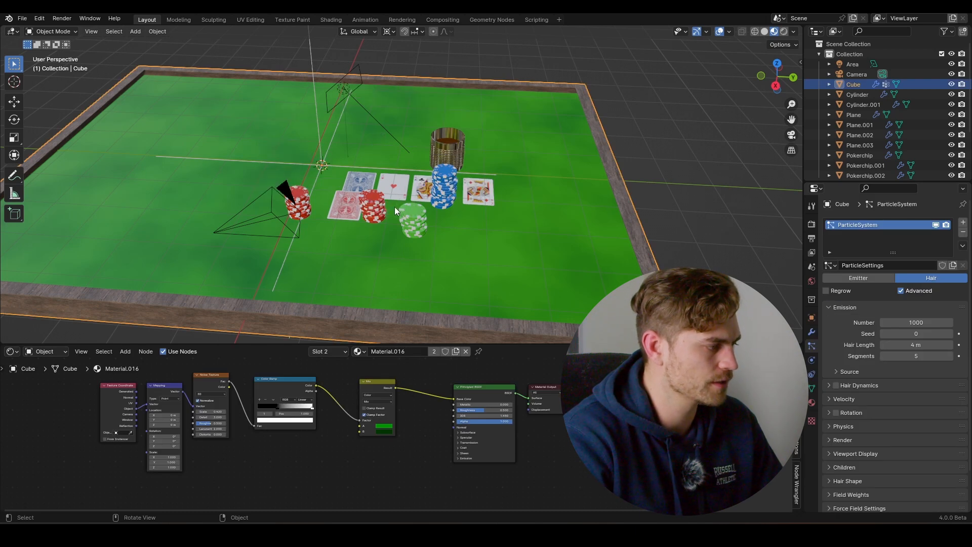
key("shift+a")
mouse_move(389, 164)
left_click(445, 165)
key("s")
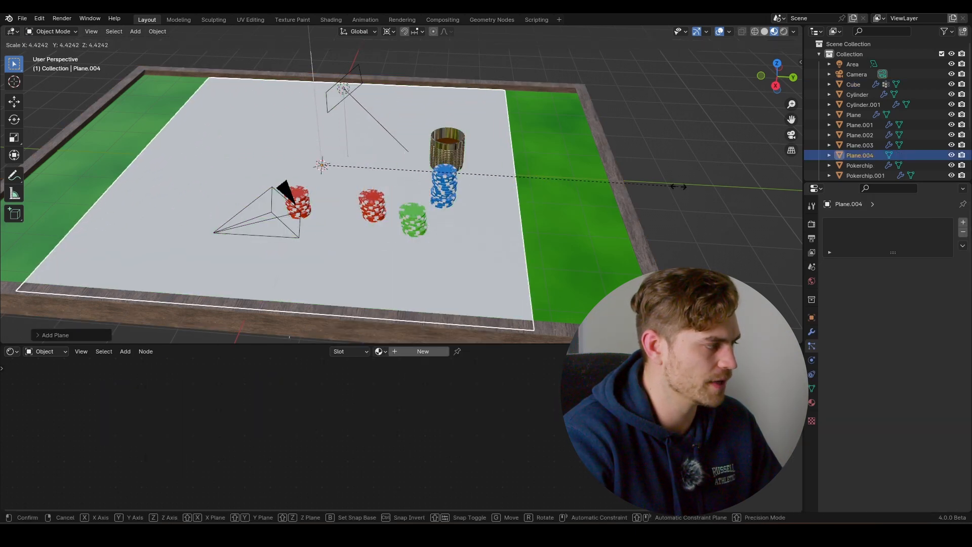
left_click(657, 180)
middle_click_drag(657, 181, 519, 159)
key("s")
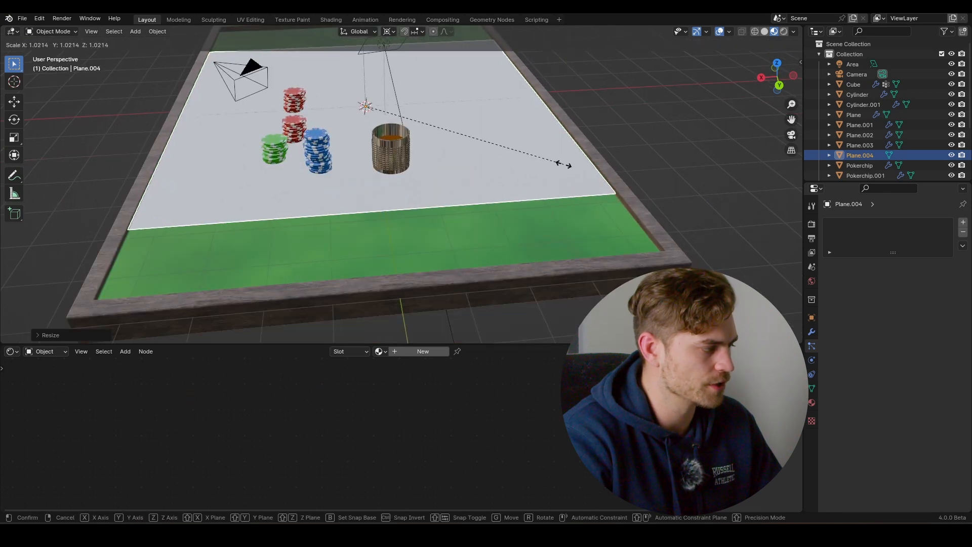
left_click(561, 164)
Stretch the new plane along the Y axis by about 1.47 so it fills the table's length.
mouse_move(469, 181)
middle_mouse_down()
mouse_move(544, 191)
mouse_move(465, 171)
middle_mouse_up()
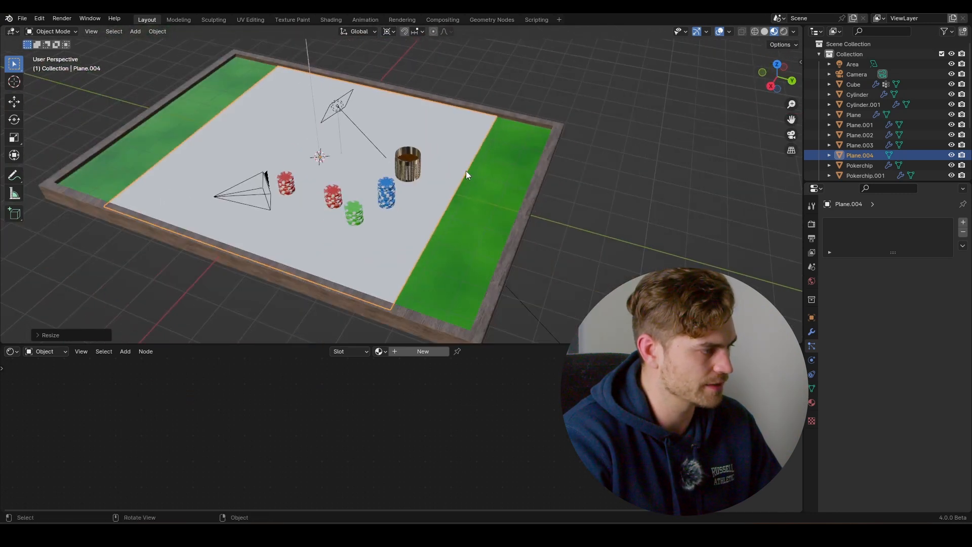
key("s")
key("y")
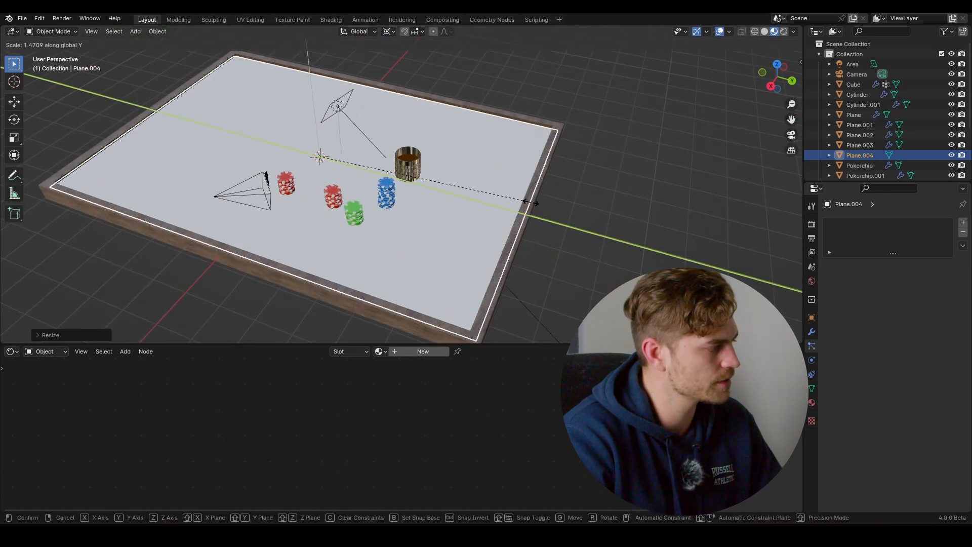
left_click(458, 202)
middle_click_drag(458, 201, 507, 193)
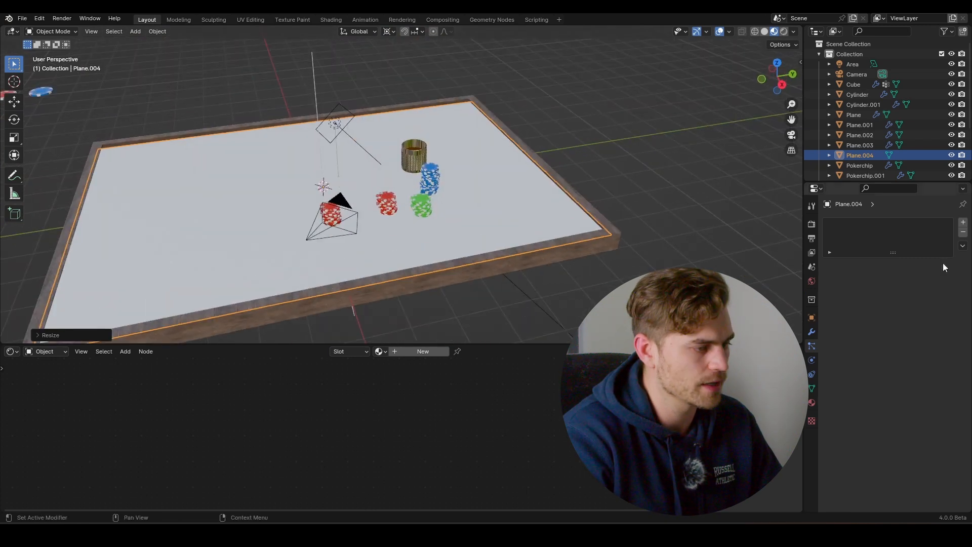
Assign the existing material Material.013 to the new plane.
left_click(812, 403)
left_click(829, 265)
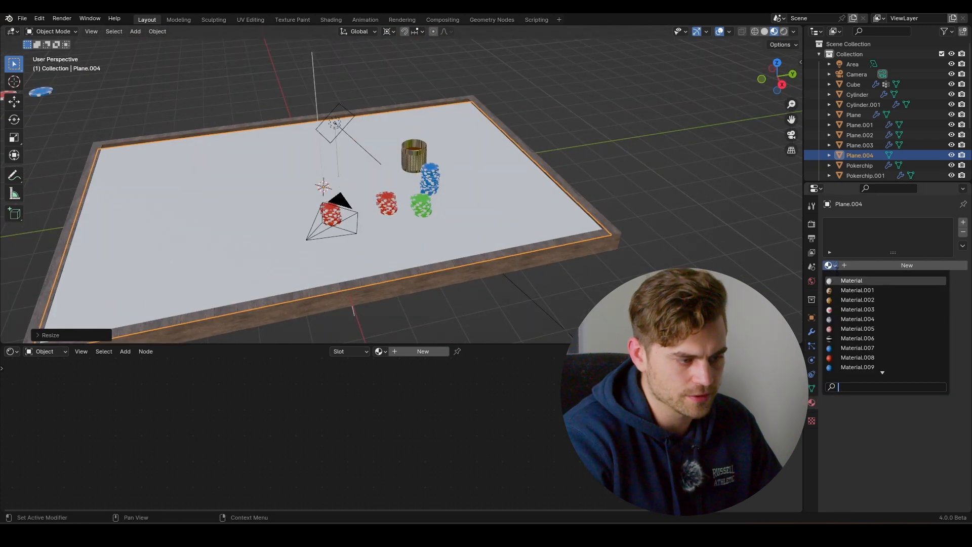
left_click(853, 347)
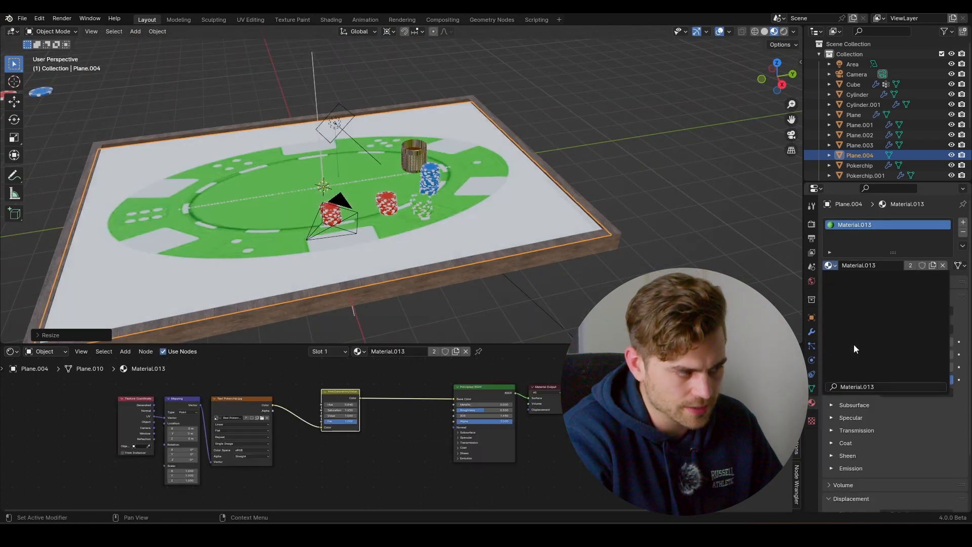
Replace the new tabletop plane's material with Material.016.
left_click(829, 266)
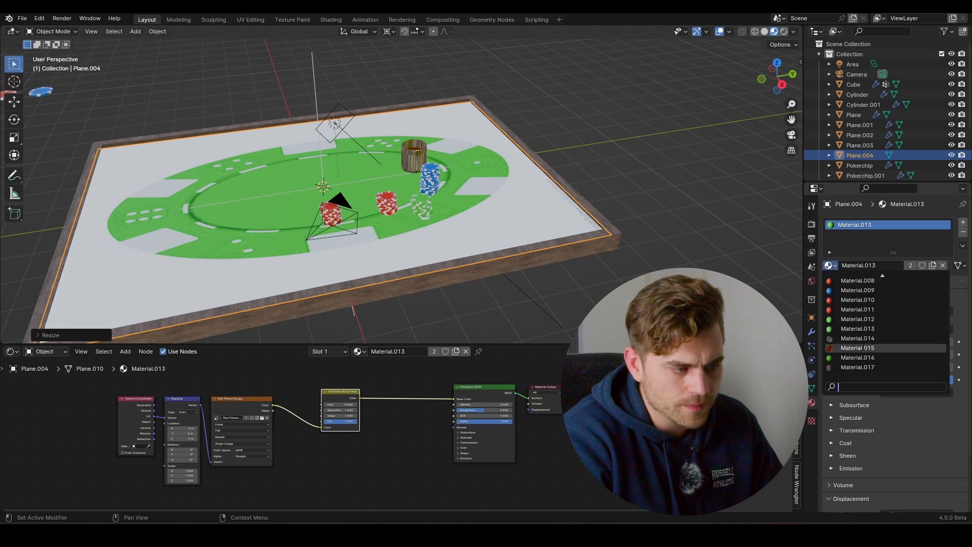
left_click(857, 358)
middle_click_drag(268, 180, 436, 190)
scroll(455, 176, "up", 4)
Add a Hair particle system to the tabletop plane and shorten the hair length to 0.223 m.
left_click(963, 232)
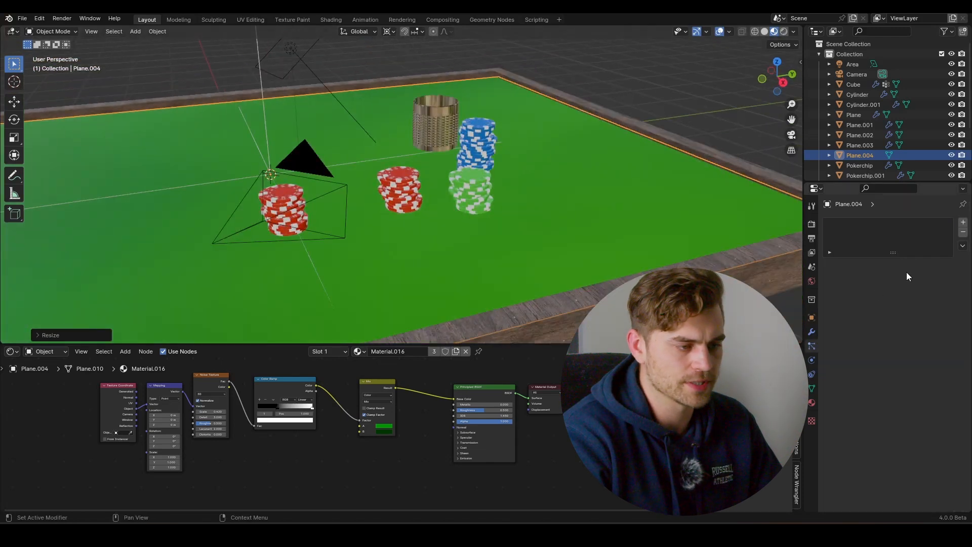
left_click(962, 223)
left_click(940, 278)
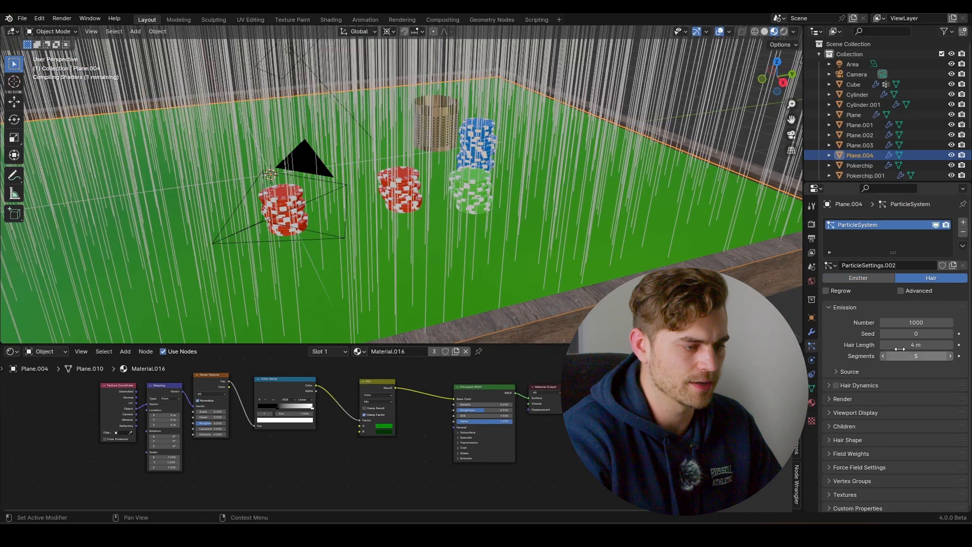
scroll(612, 212, "down", 5)
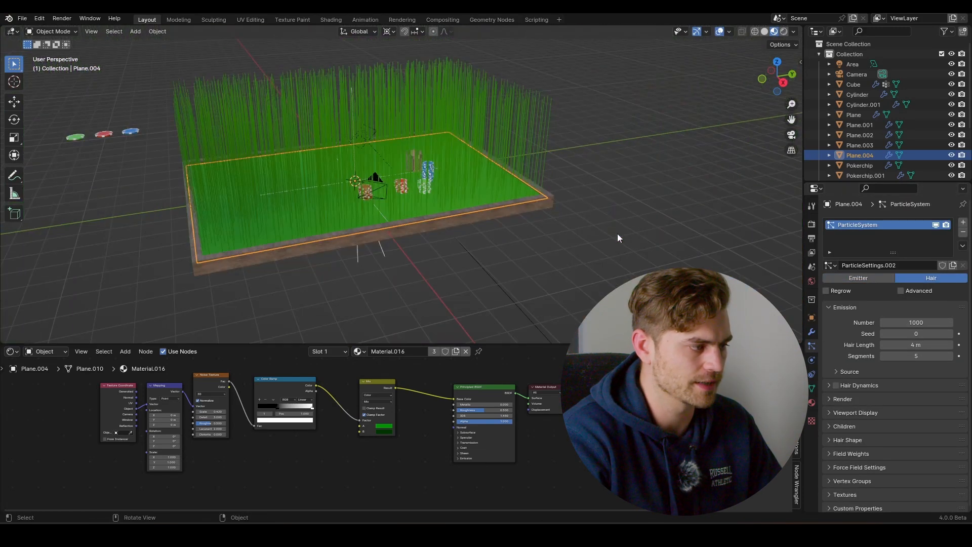
middle_click_drag(597, 258, 600, 272, "shift")
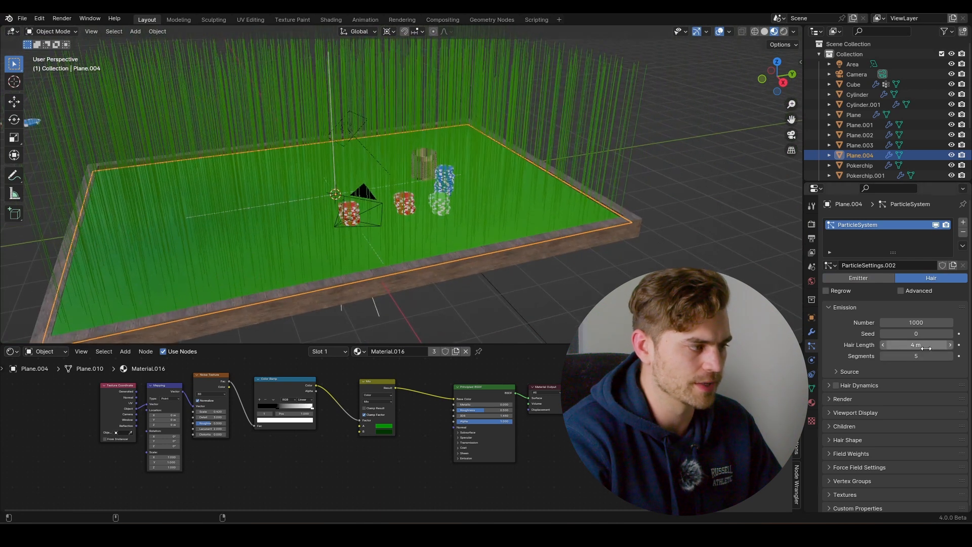
left_click_drag(922, 346, 883, 346)
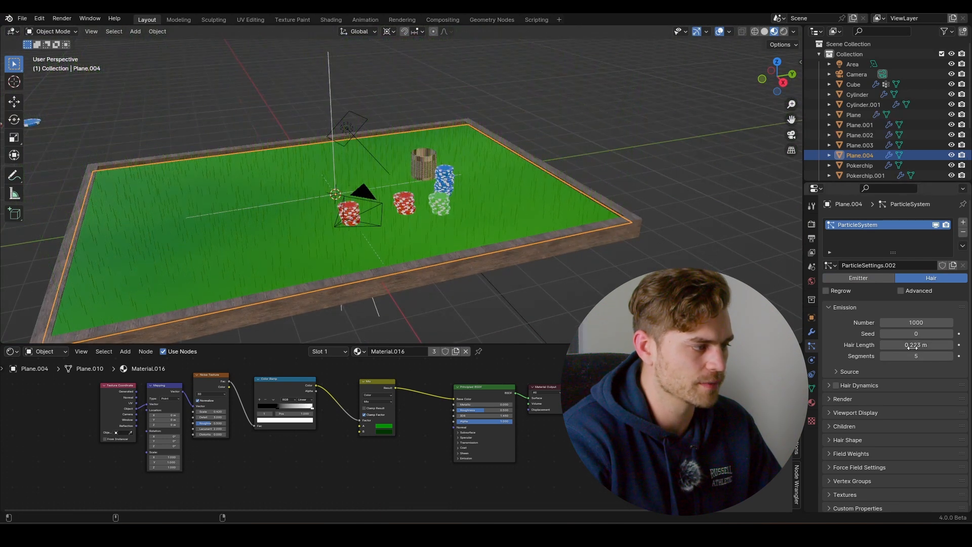
Give the hair particles Interpolated children with a display amount of 100.
scroll(852, 387, "down", 1)
left_click(847, 426)
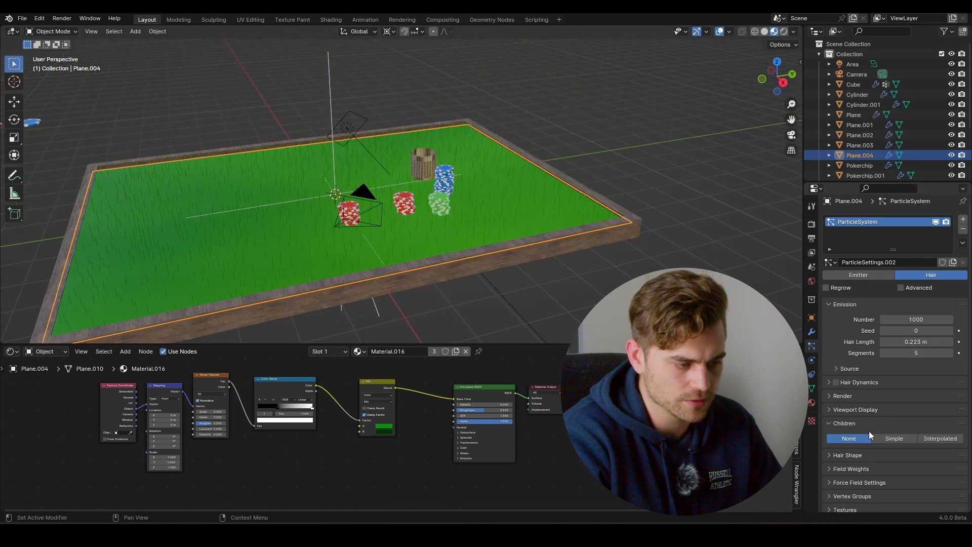
left_click(937, 439)
scroll(517, 233, "up", 6)
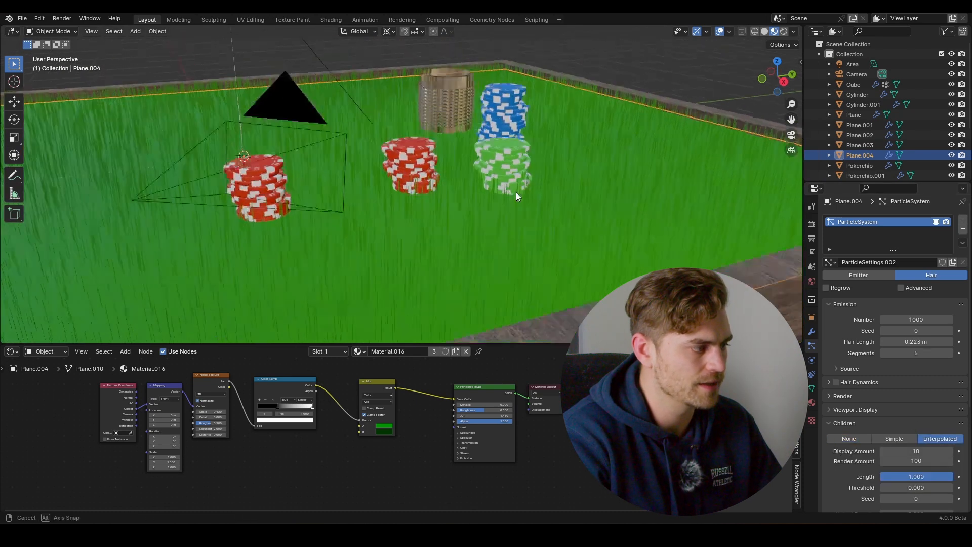
scroll(516, 190, "down", 3)
left_click(906, 451)
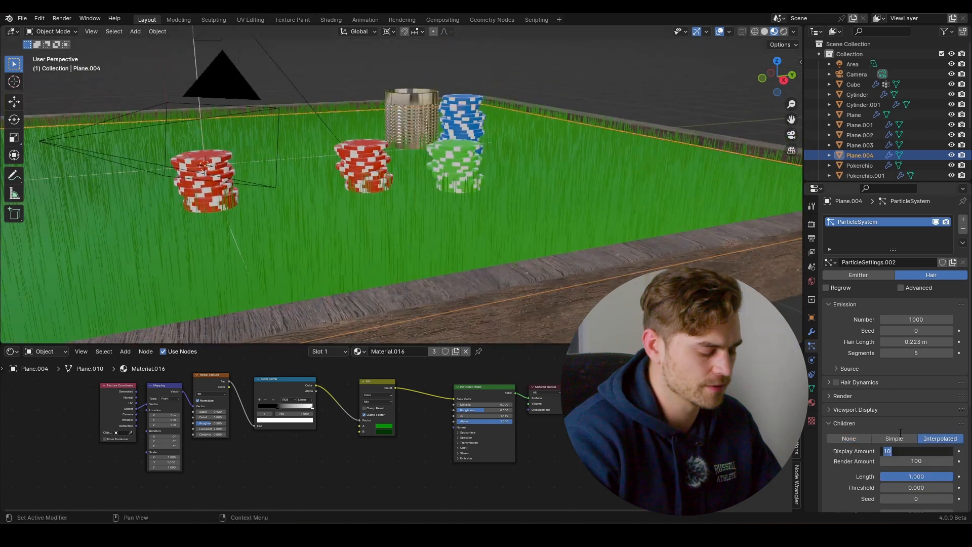
type("0")
key("Return")
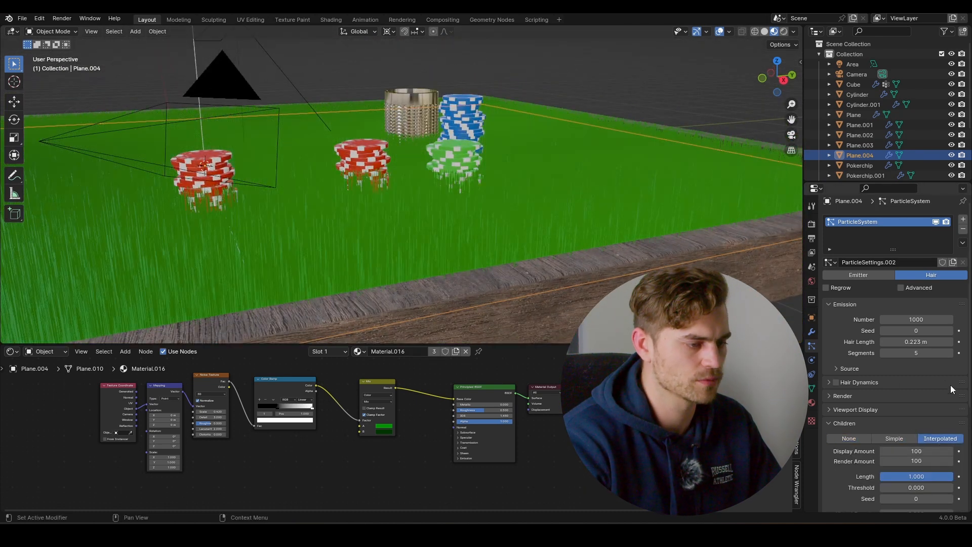
Shorten the felt's hair length to 0.005 m.
left_click_drag(906, 342, 875, 342)
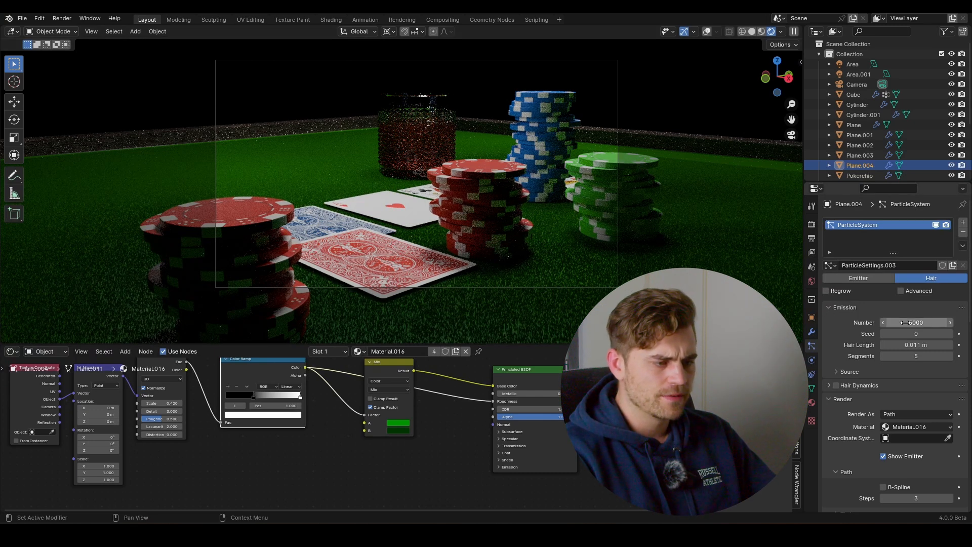
scroll(891, 319, "down", 3)
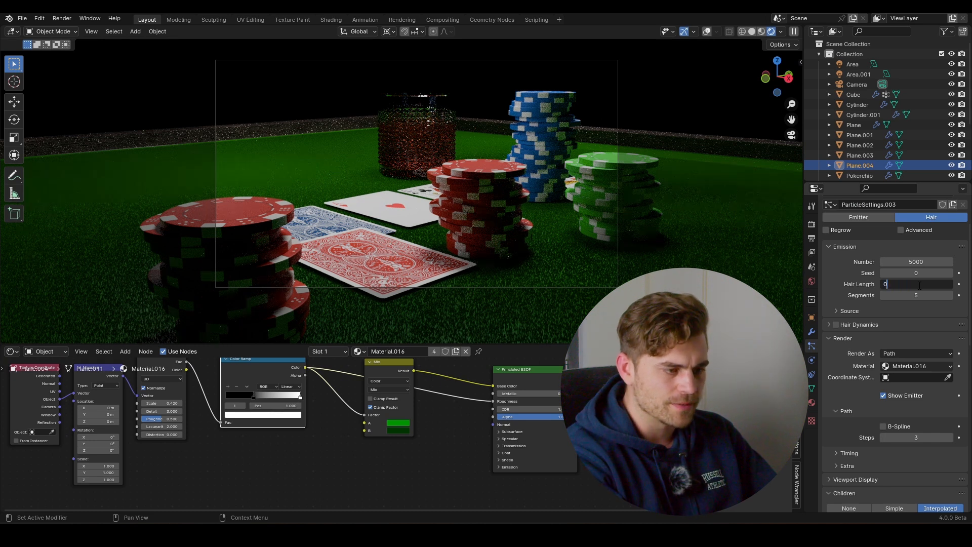
key("BackSpace")
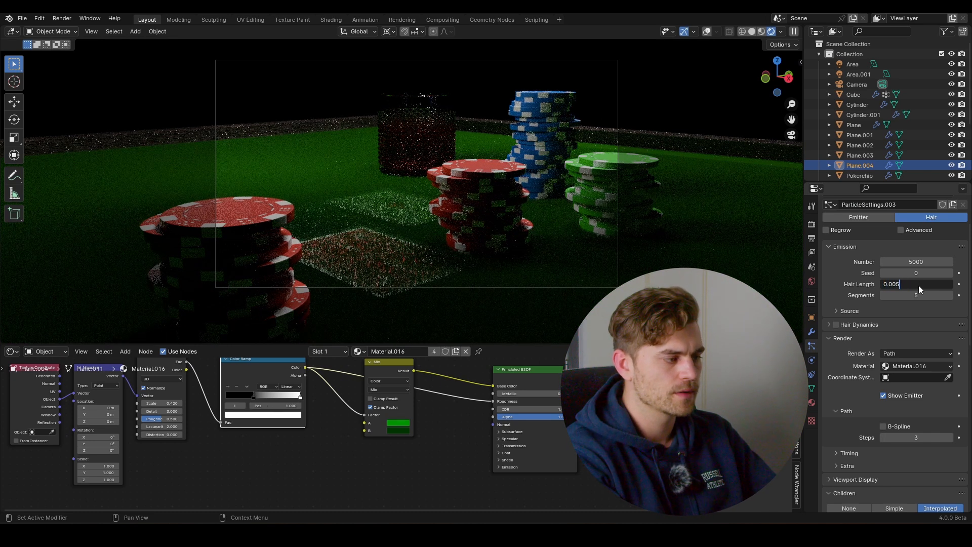
key("Return")
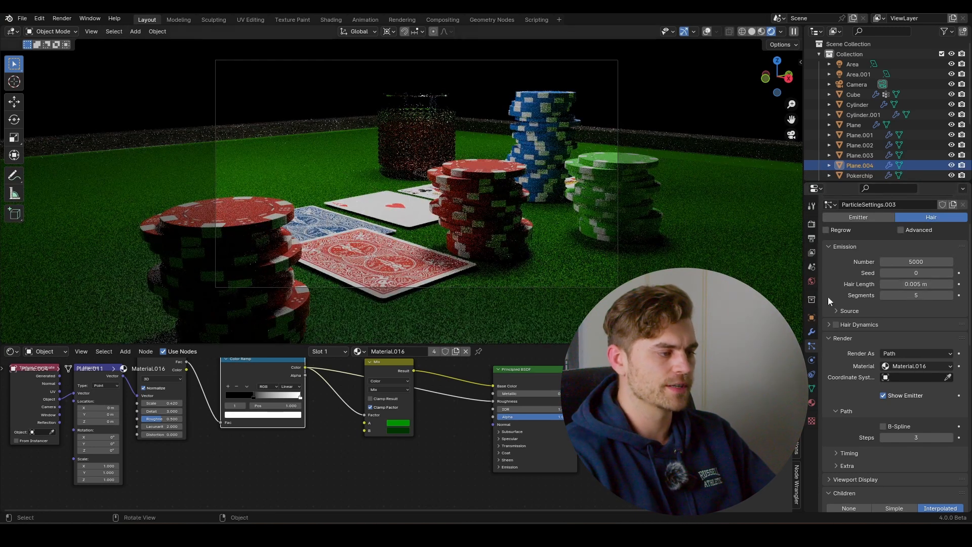
Set the interpolated children's display amount to 50 and their render amount to 500.
scroll(934, 343, "down", 10)
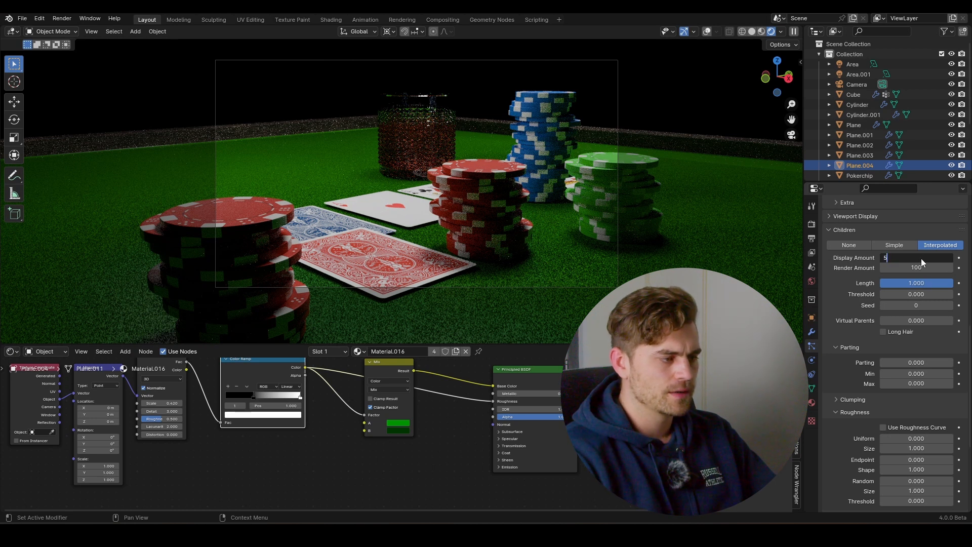
type("0")
key("Return")
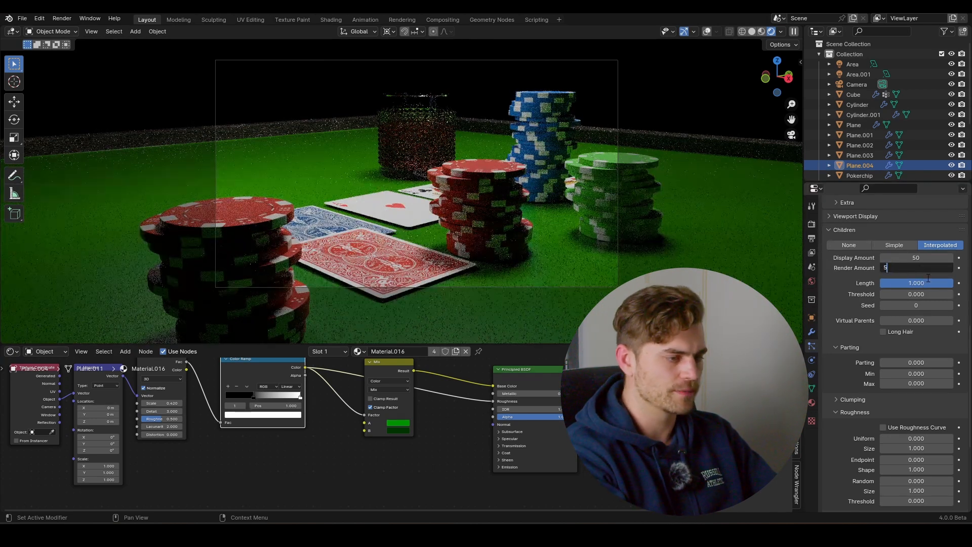
type("500")
key("Return")
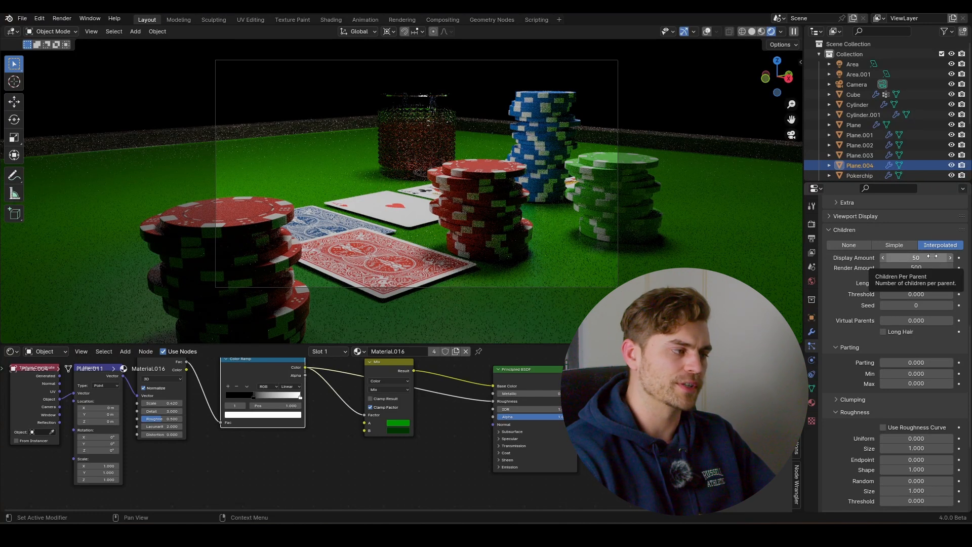
Set the children's display amount to 10 for a lighter viewport.
left_click(932, 257)
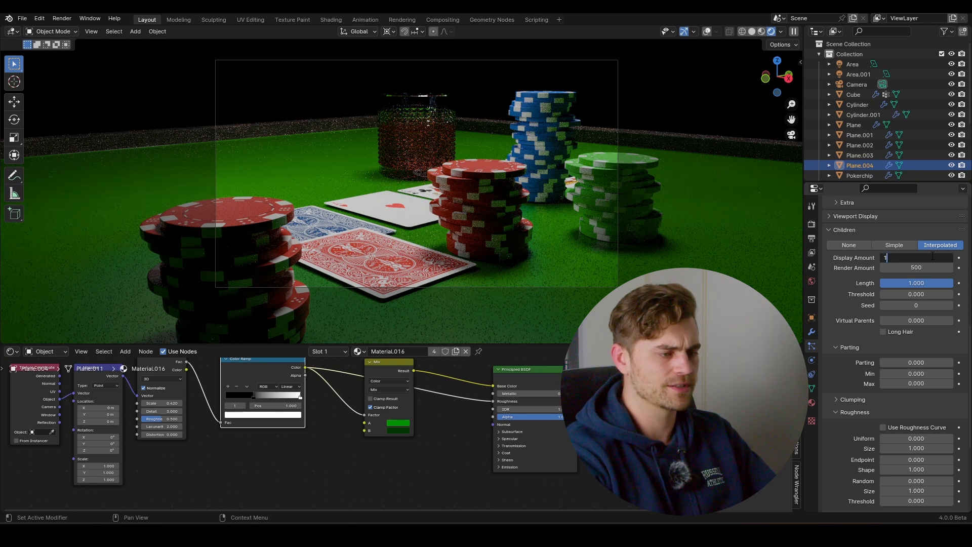
type("10")
key("Return")
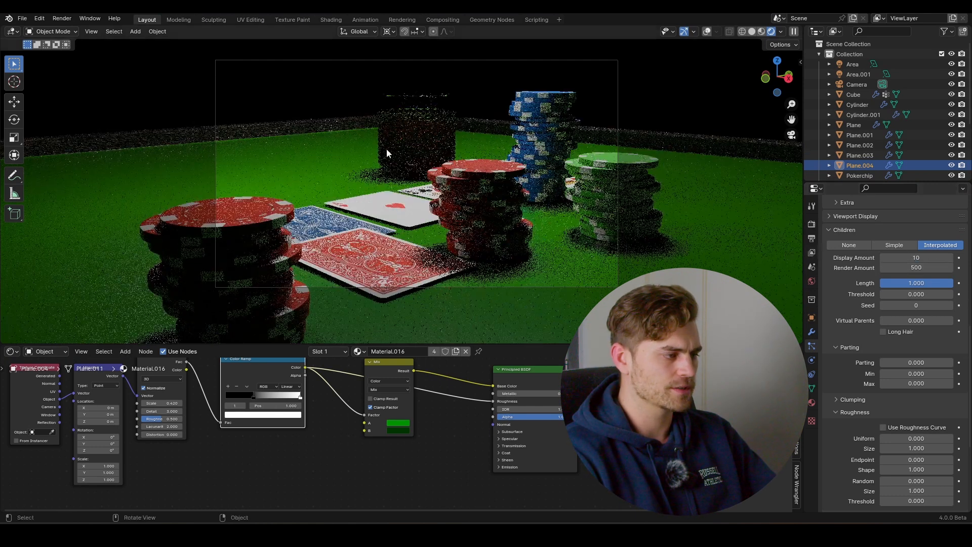
Check the felt from a higher angle, save the scene file and return to the camera view.
middle_click_drag(387, 153, 439, 182)
middle_click_drag(458, 146, 470, 187, "ctrl")
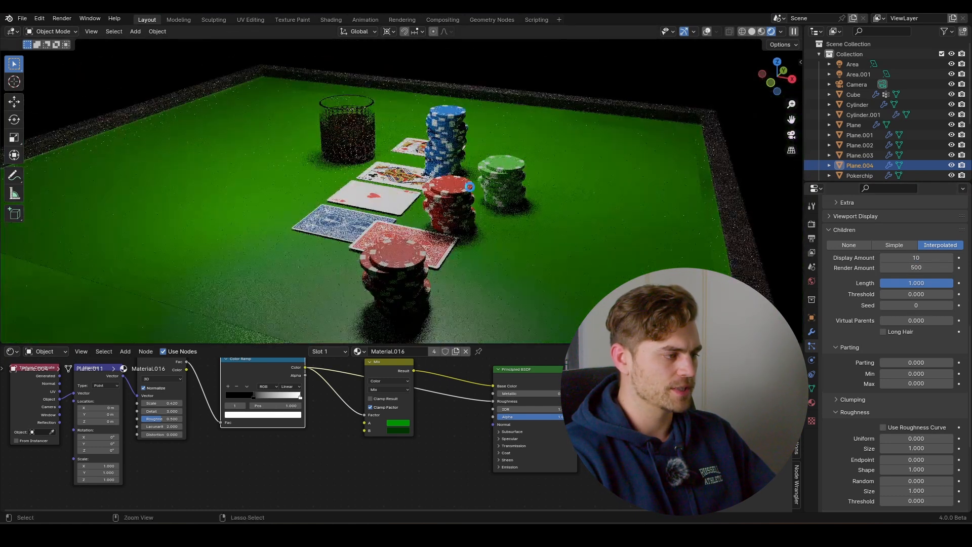
key("ctrl+s")
key("KP_0")
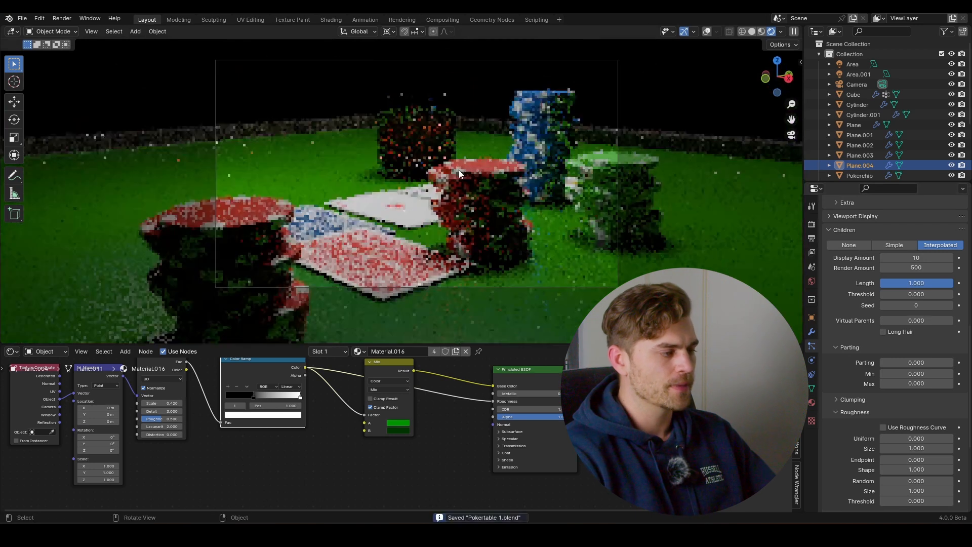
Light the scene with the shanghai_bund_2k.exr environment through Easy HDRI world nodes, using a sky strength of 0.1.
left_click(801, 62)
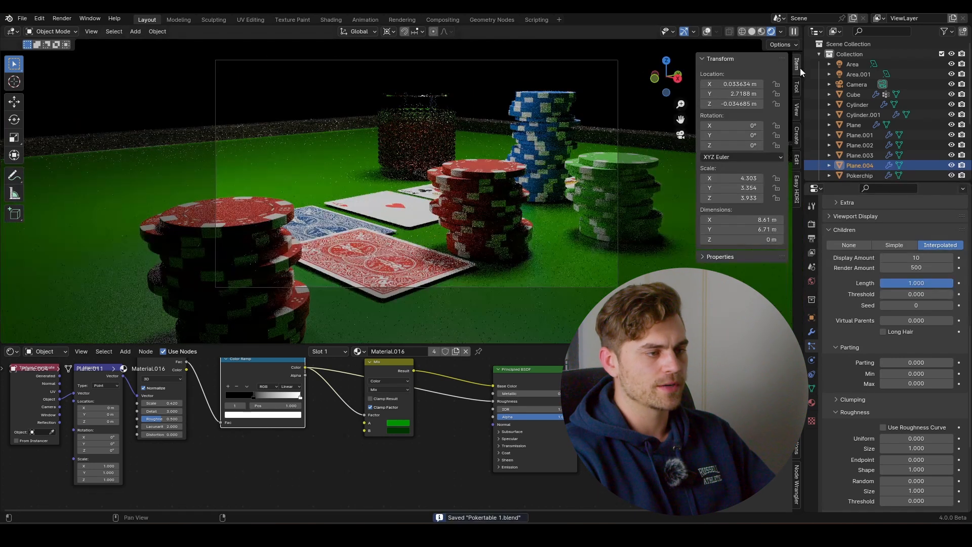
left_click(796, 183)
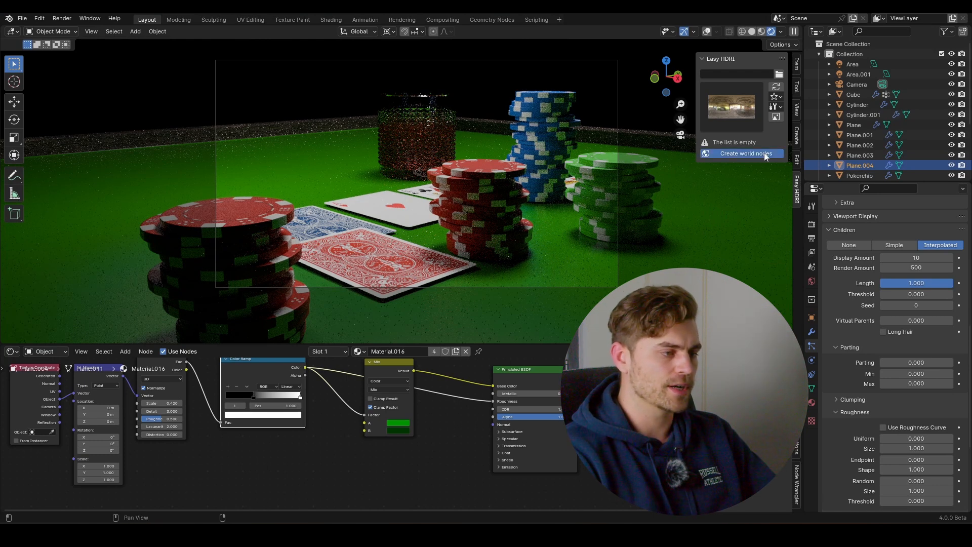
left_click(746, 154)
left_click(725, 122)
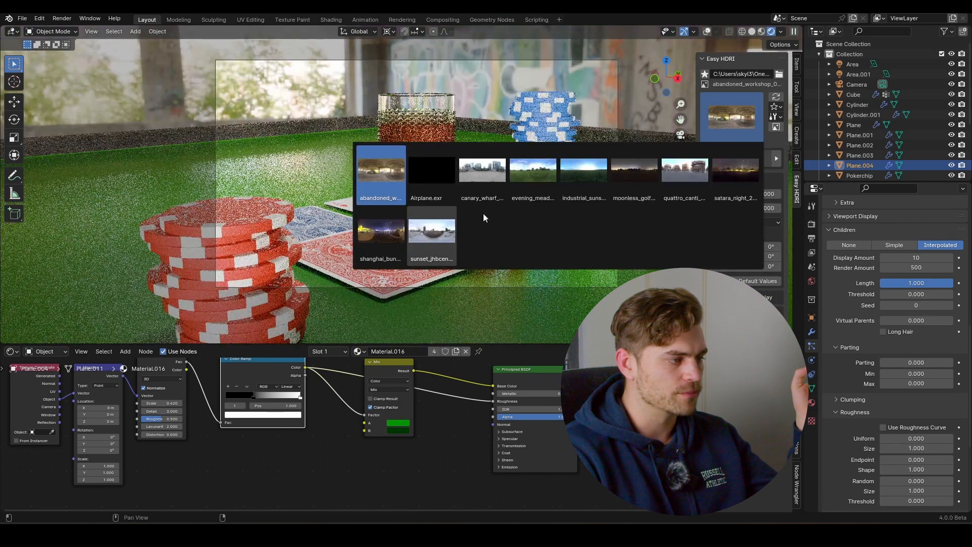
left_click(381, 230)
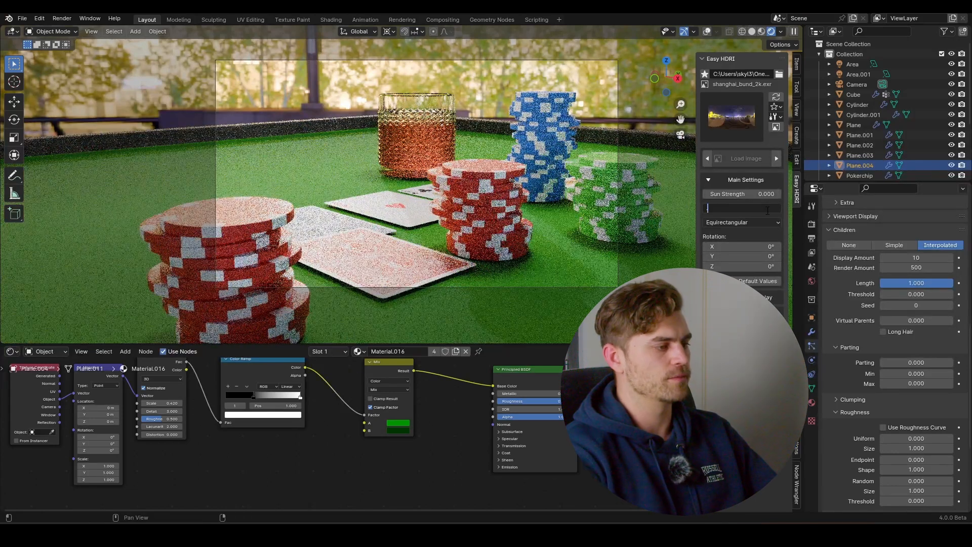
type(".1")
key("Return")
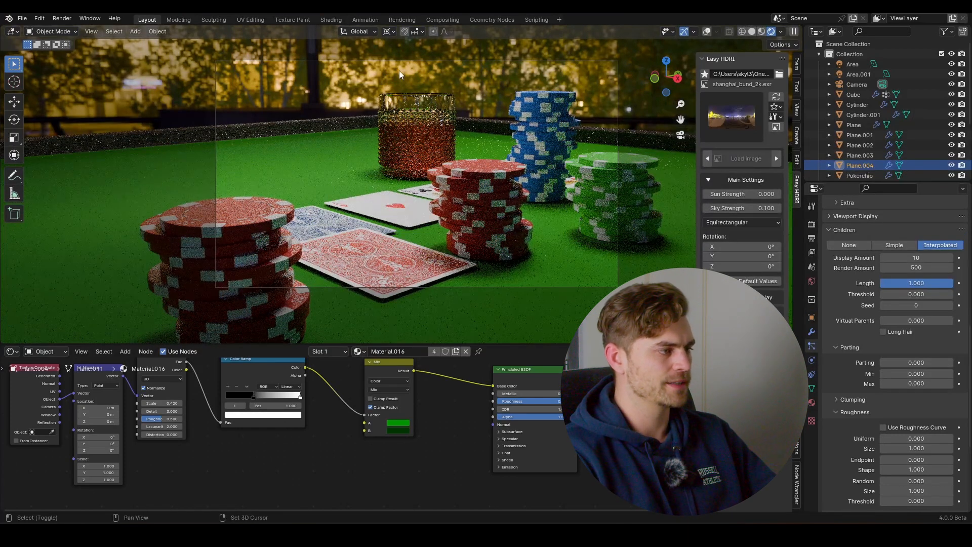
Add another plane and scale it up to about 2.85 times its size.
key("shift+a")
mouse_move(399, 71)
left_click(456, 71)
key("s")
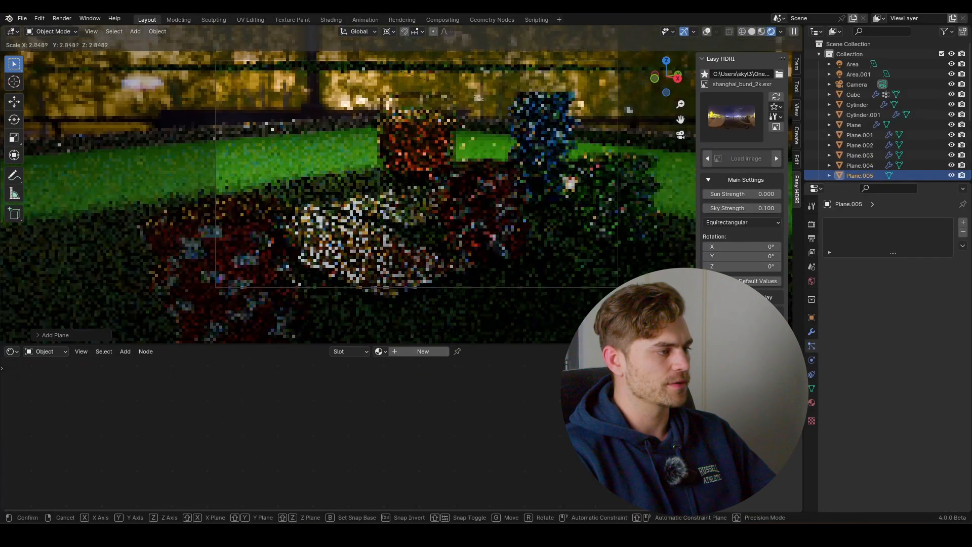
left_click(483, 96)
Move the new plane off the table, beyond its far corner behind the glass and cards.
middle_click_drag(483, 96, 503, 132)
scroll(498, 134, "down", 5)
scroll(497, 132, "down", 3)
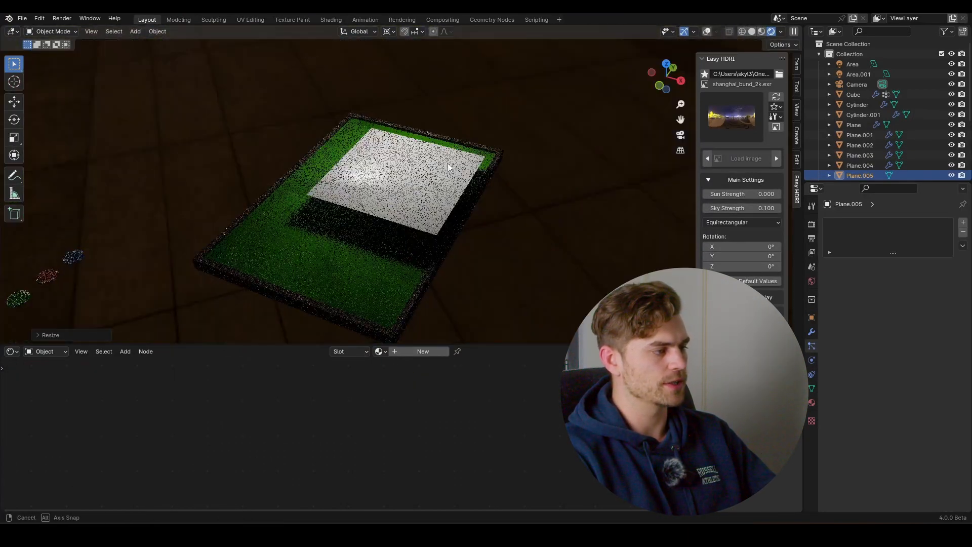
middle_click_drag(436, 148, 485, 163)
key("g")
left_click(308, 77)
key("r")
key("x")
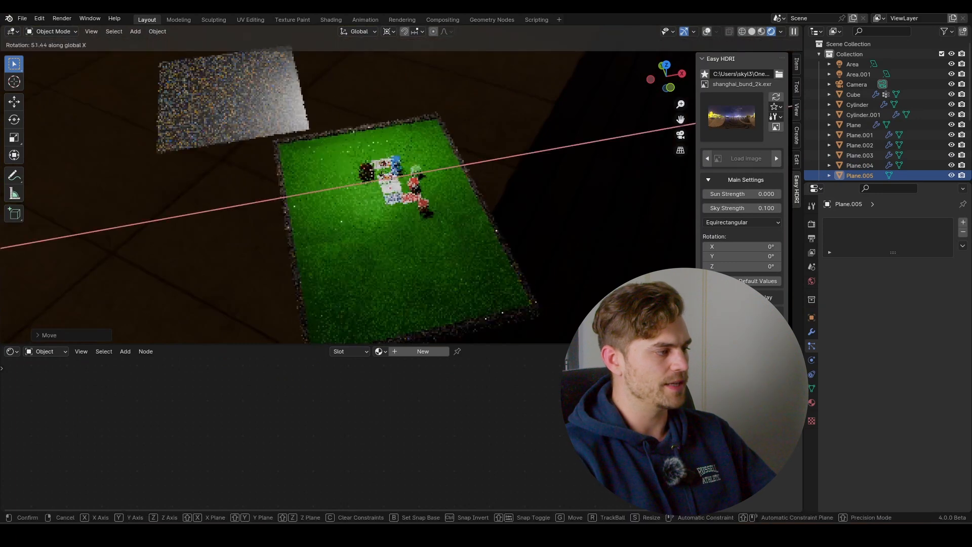
right_click(368, 167)
Set the transform pivot to Individual Origins and rotate the plane about the X axis so it stands up as a backdrop.
left_click(392, 30)
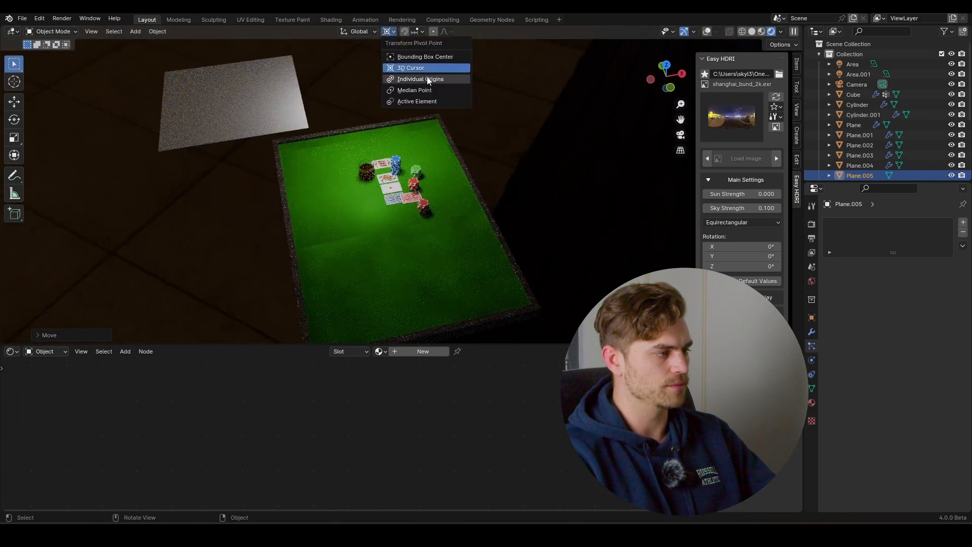
left_click(427, 79)
key("r")
key("x")
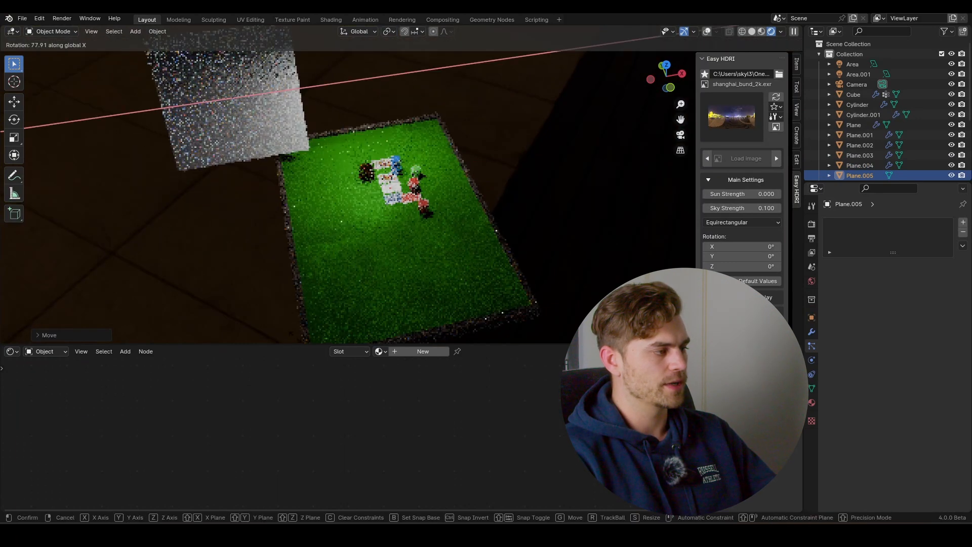
left_click(271, 303)
Rotate the backdrop plane about 30 degrees around the Z axis to turn it towards the camera.
key("r")
key("z")
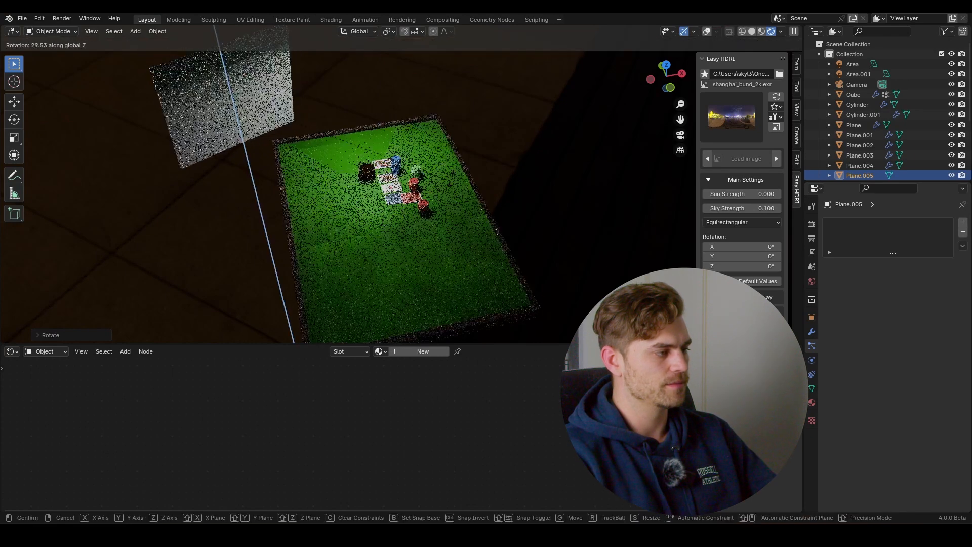
left_click(369, 213)
Lower the backdrop plane along Z and enlarge it about 2.1 times so it fills the area behind the table.
key("g")
key("z")
left_click(374, 255)
key("s")
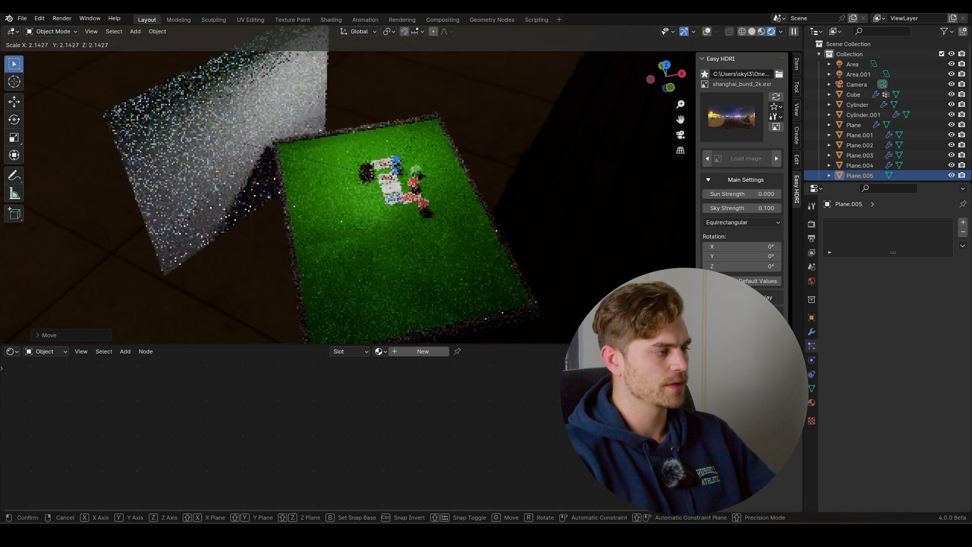
left_click(455, 223)
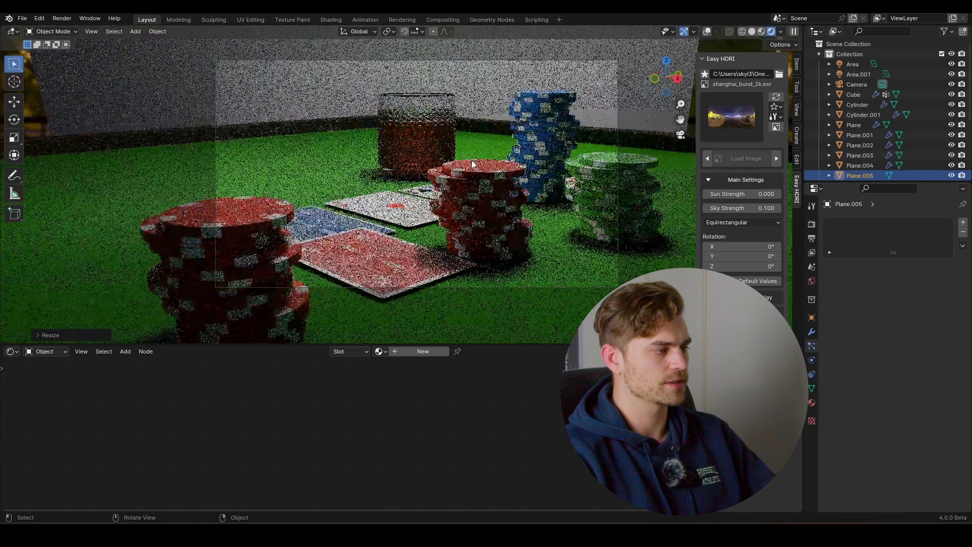
Copy the drinking glass's material for reuse on the backdrop plane.
left_click(429, 99)
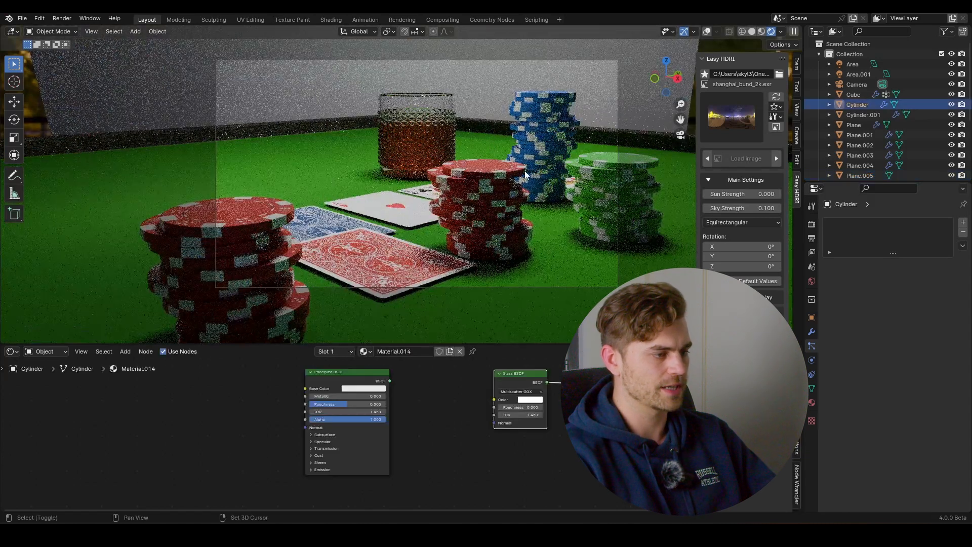
left_click(812, 403)
left_click(963, 245)
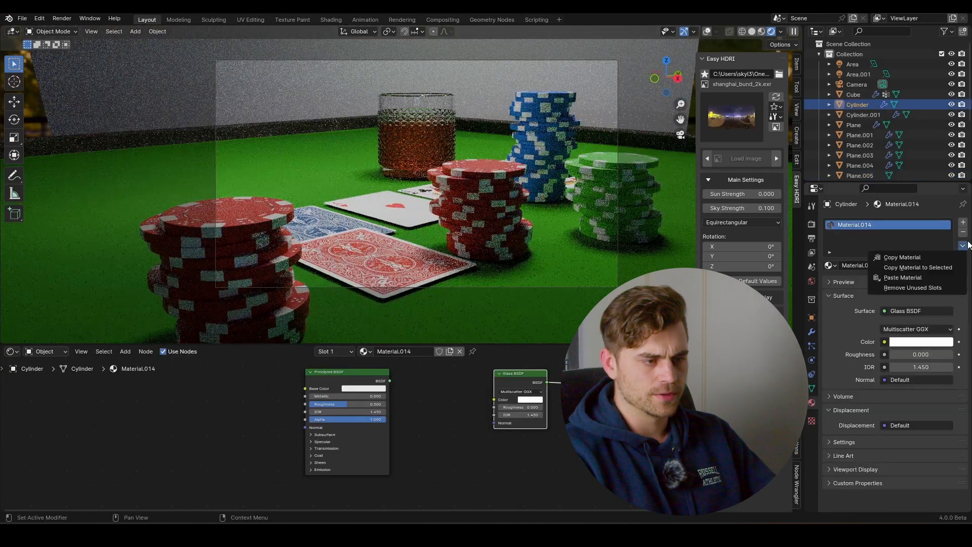
left_click(942, 260)
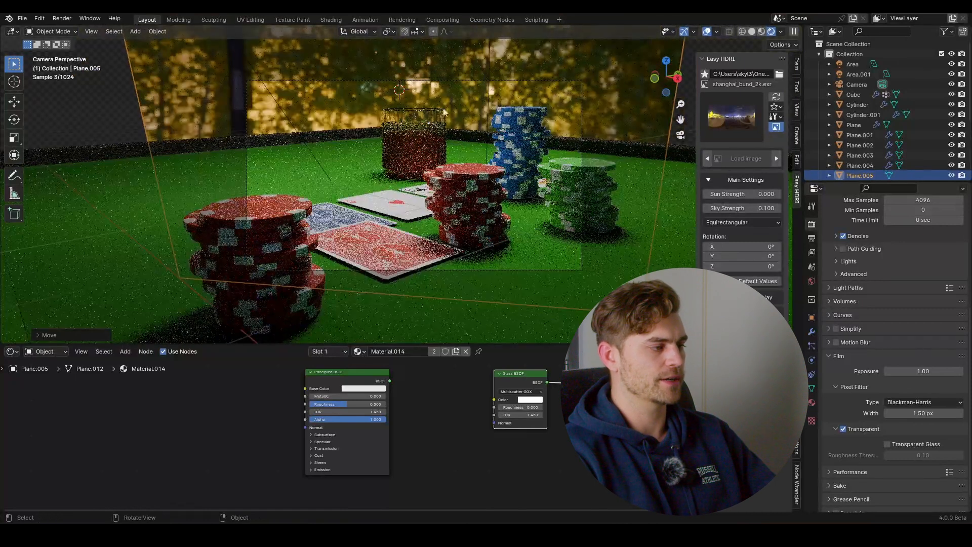
Rotate the HDRI environment to 97° around the Z axis, keeping the Shader Editor as the lower editor.
left_click(11, 351)
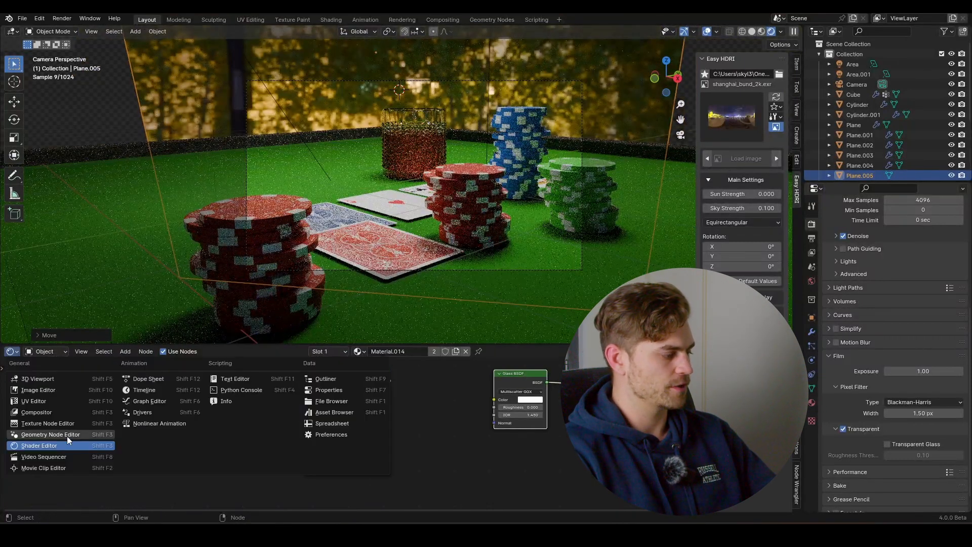
left_click(65, 448)
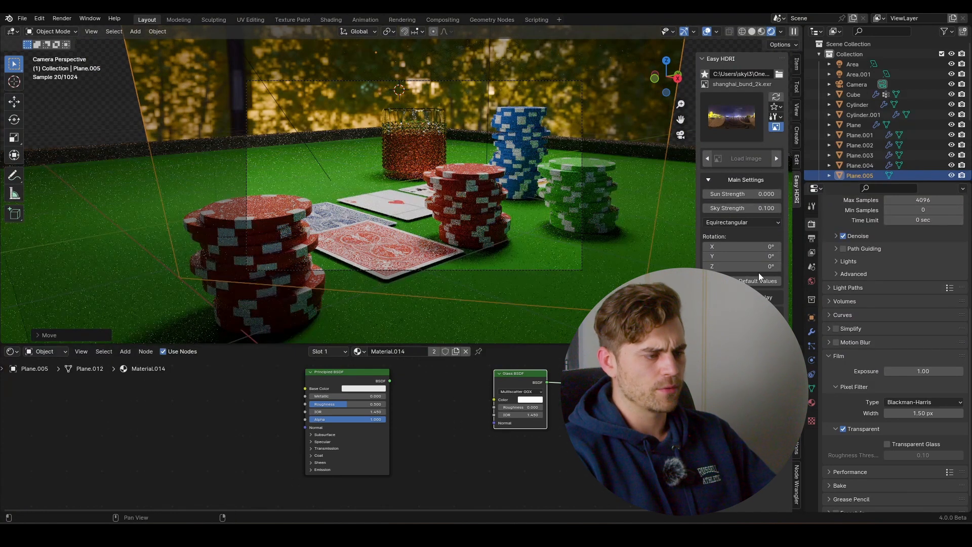
left_click_drag(758, 266, 790, 267)
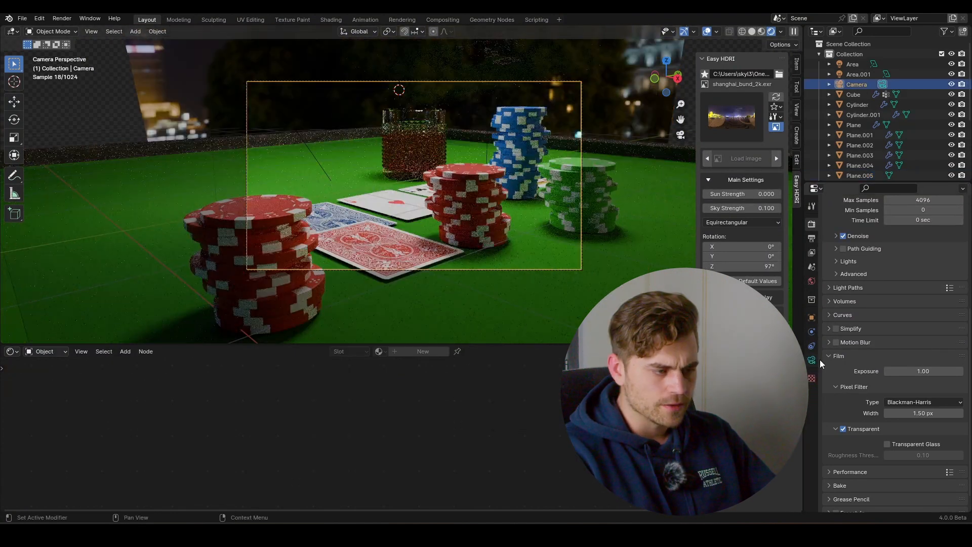
Enable the camera's depth of field, focus it on the middle red chip stack and set the F-Stop to 0.3.
left_click(811, 360)
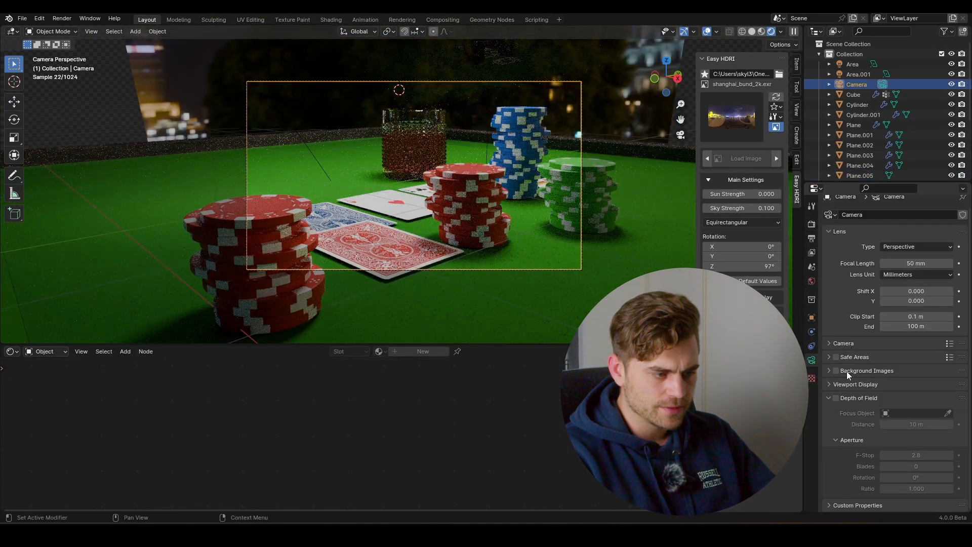
left_click(836, 398)
left_click(948, 413)
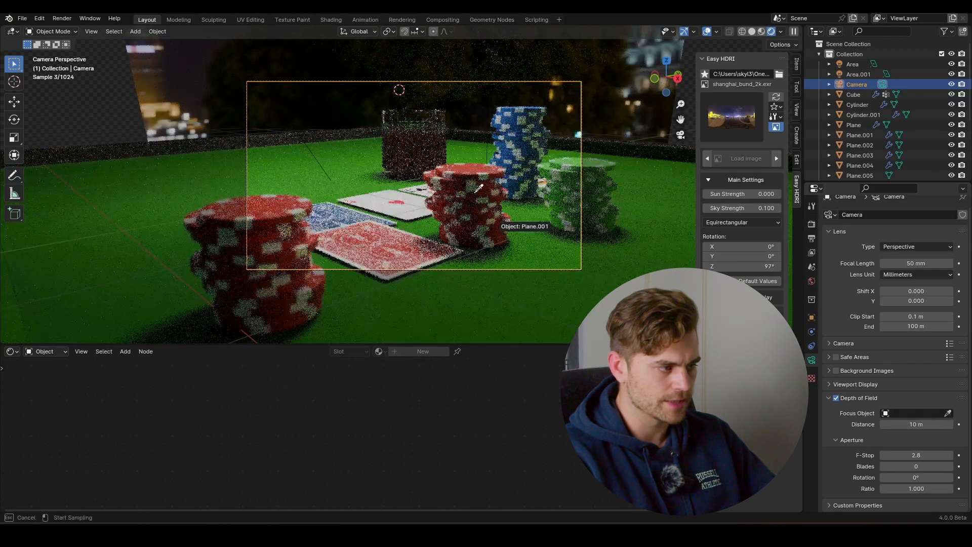
left_click(477, 192)
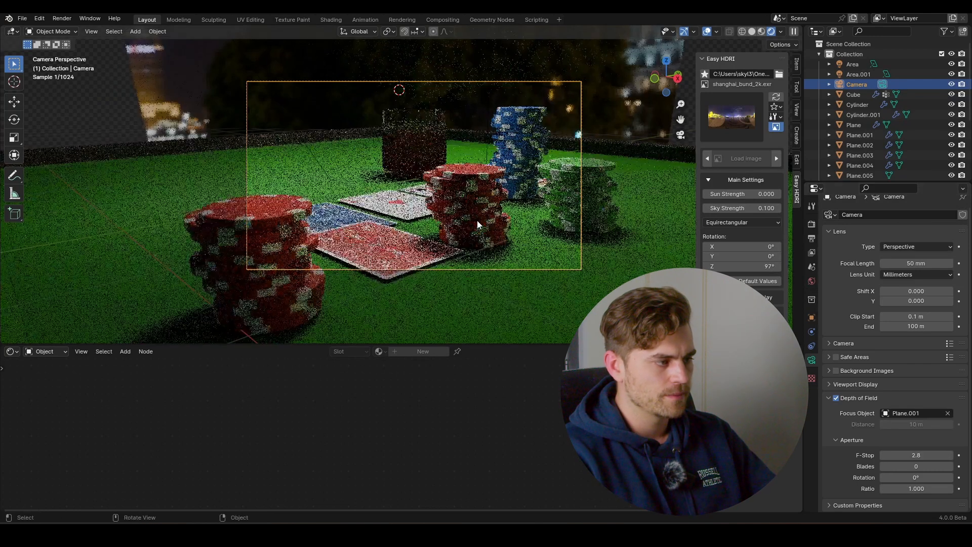
left_click_drag(925, 455, 901, 455)
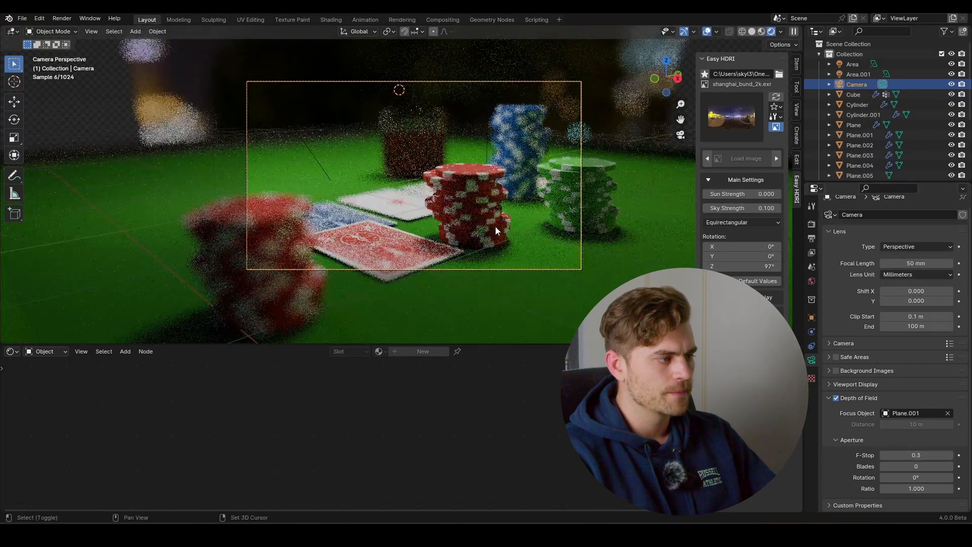
Set the camera's passepartout opacity to 1.000 and the depth of field F-Stop to 1.1.
left_click(856, 385)
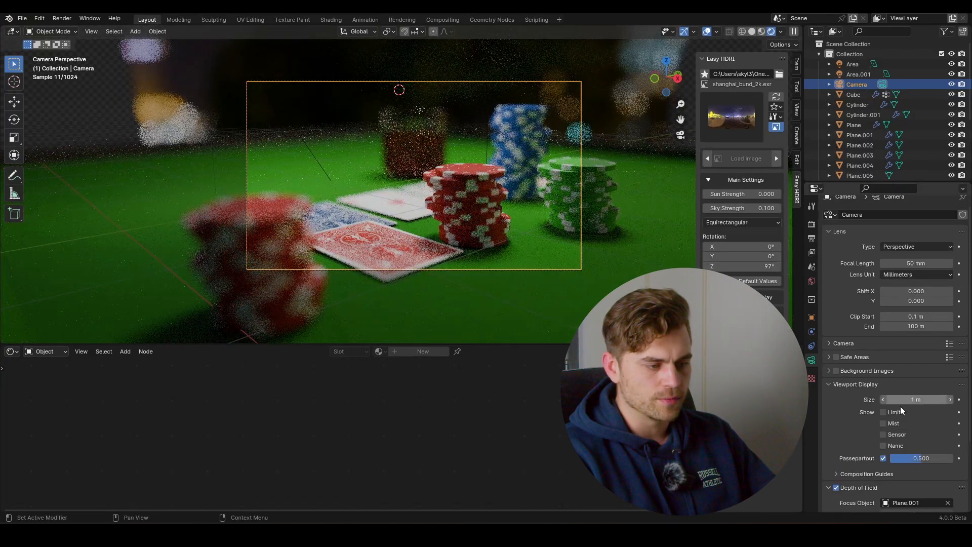
left_click_drag(906, 459, 951, 458)
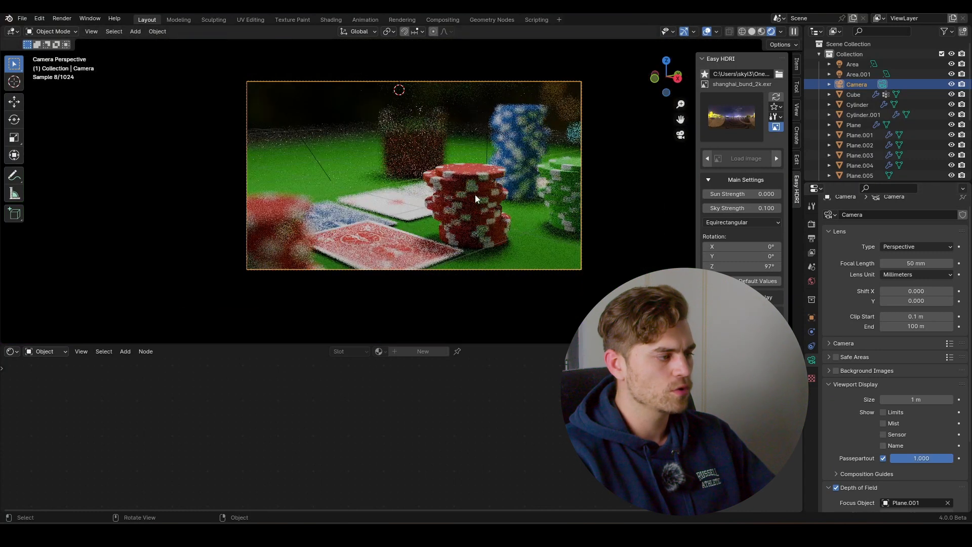
scroll(475, 194, "up", 2)
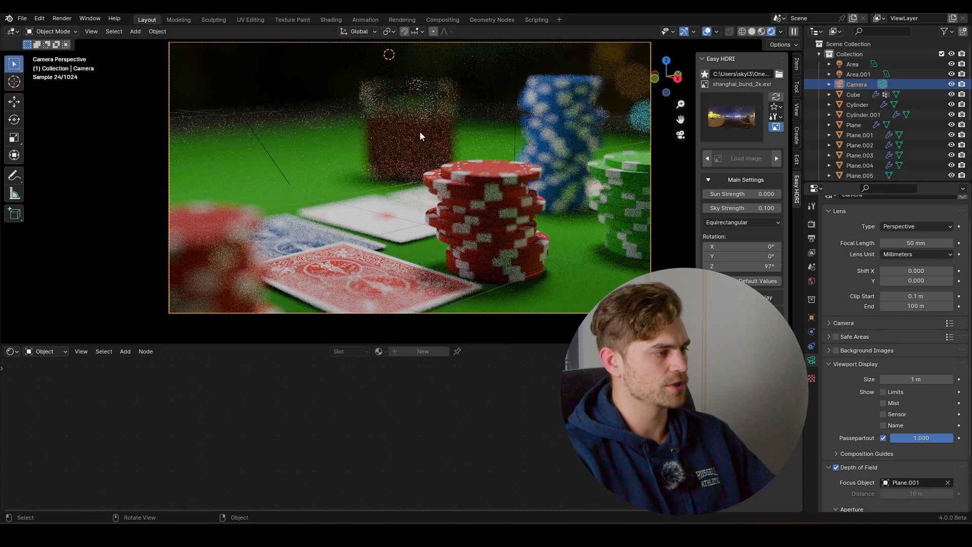
right_click(327, 77)
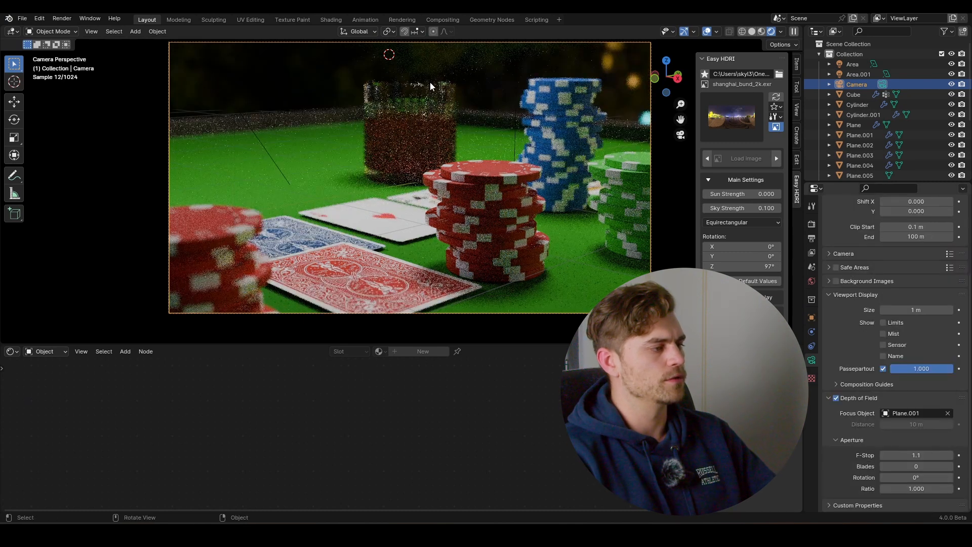
key("shift+a")
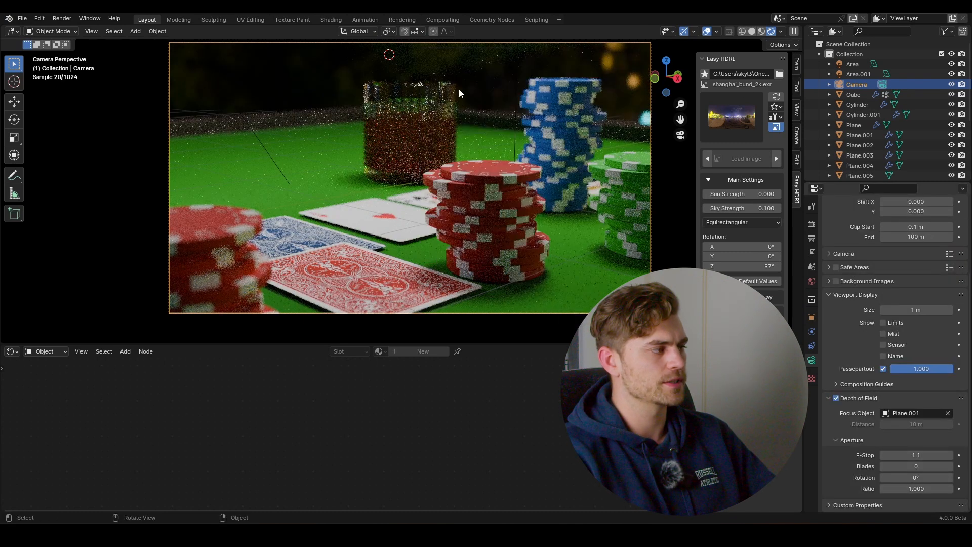
Leave the camera view and select the backdrop plane to examine its material nodes.
key("KP_0")
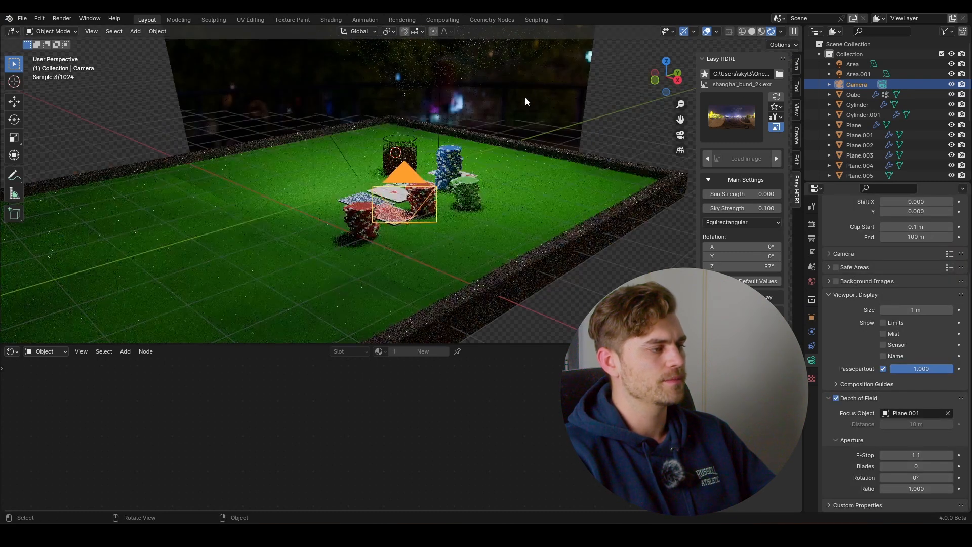
left_click(512, 92)
scroll(367, 460, "up", 4)
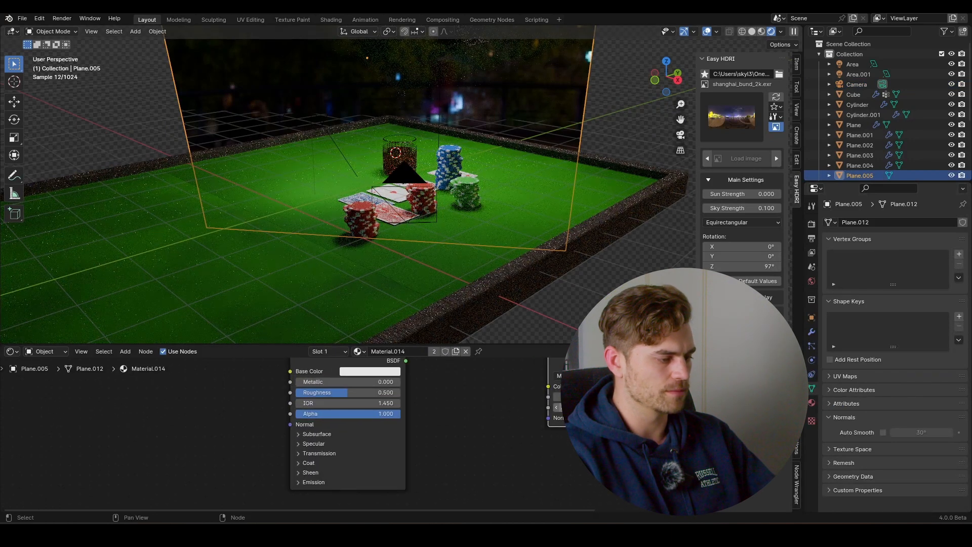
Tilt the camera downward around its local X axis and raise it about 0.6 m along Z.
key("r")
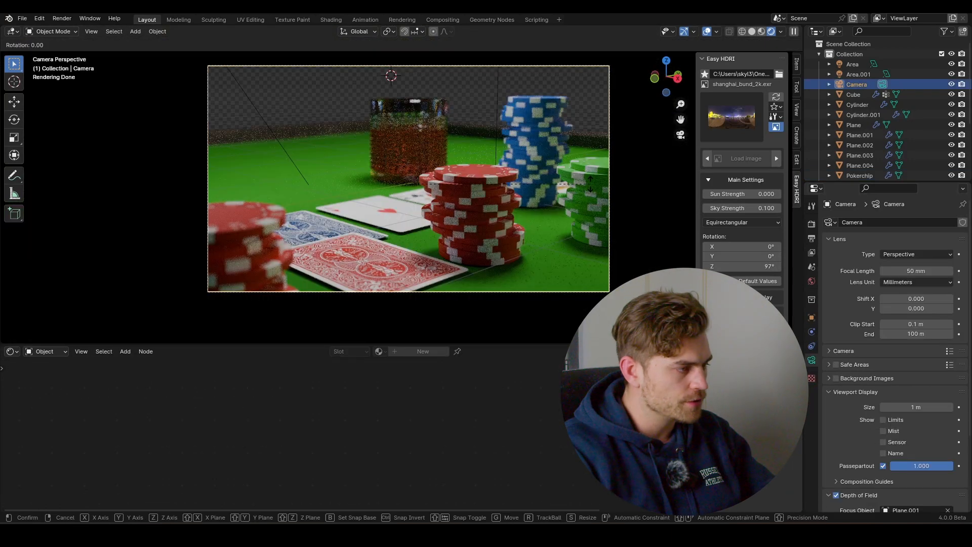
key("x")
key("x")
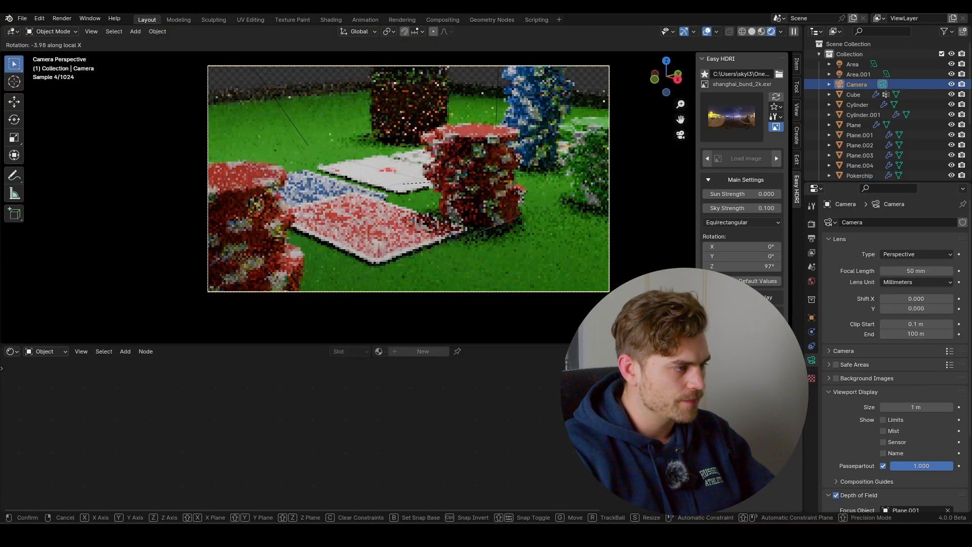
left_click(569, 183)
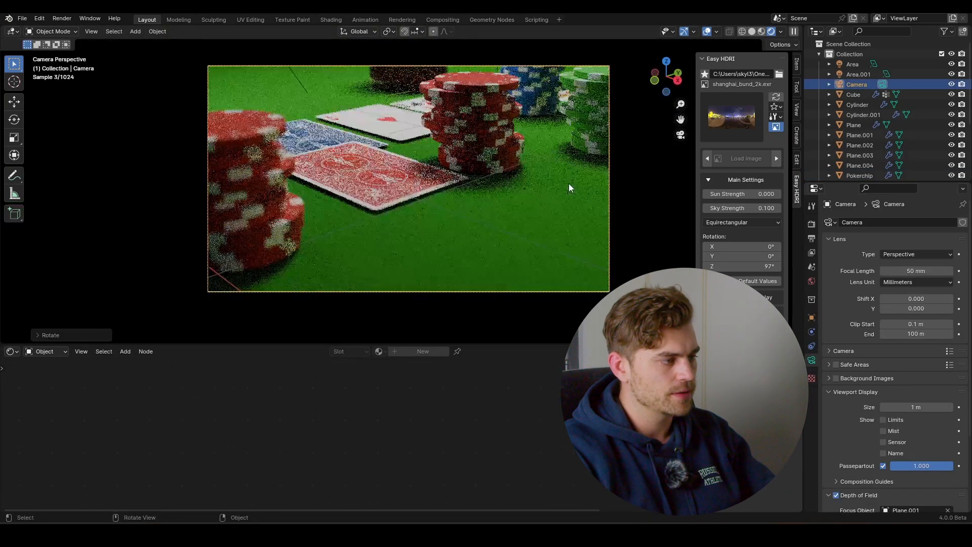
key("g")
key("z")
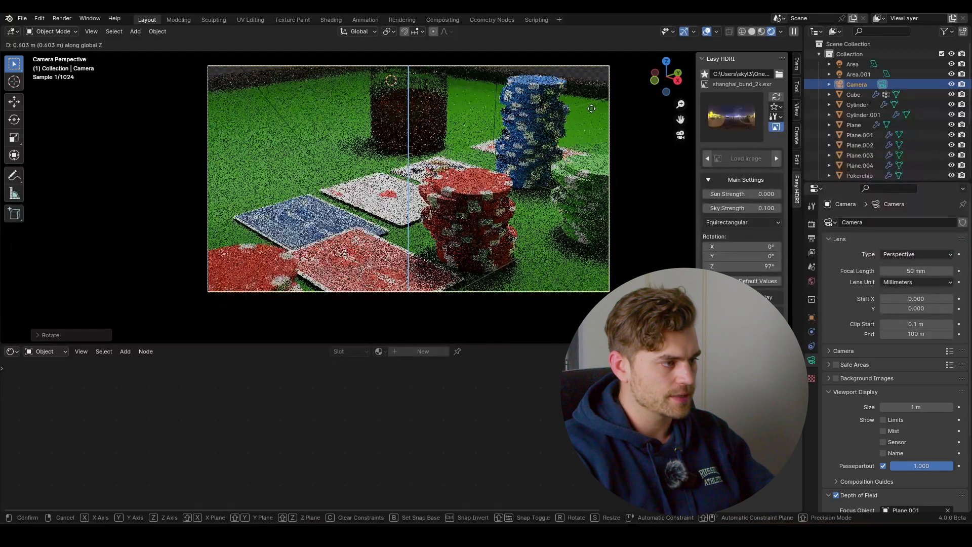
left_click(594, 116)
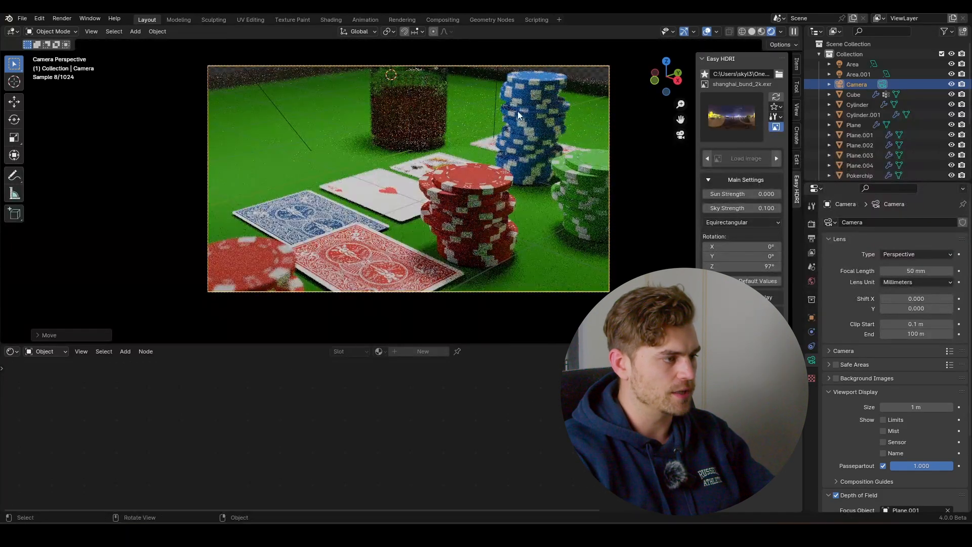
Add a new mesh plane beyond the table's far end and enlarge it about 5 times.
middle_click_drag(527, 135, 454, 132)
scroll(461, 133, "down", 6)
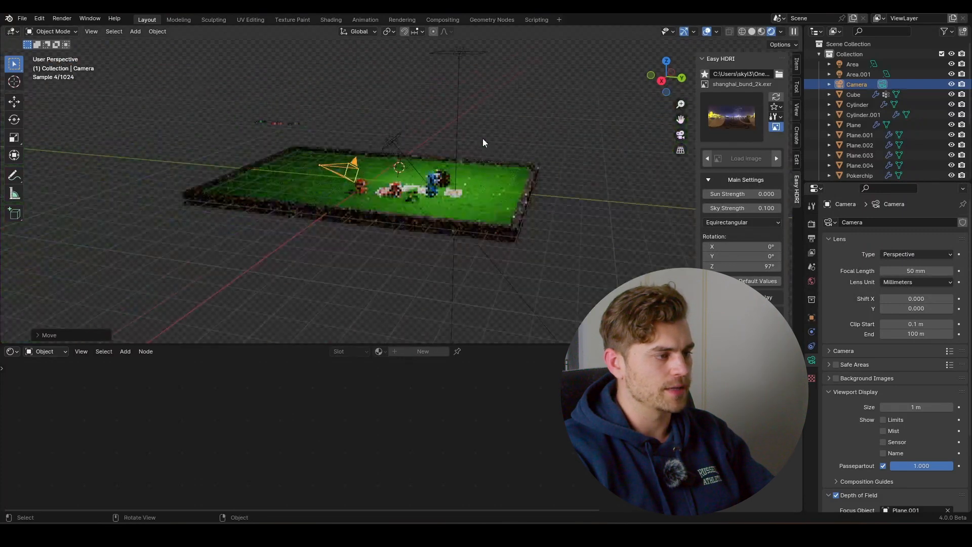
key("shift+a")
mouse_move(557, 163)
left_click(599, 166)
key("s")
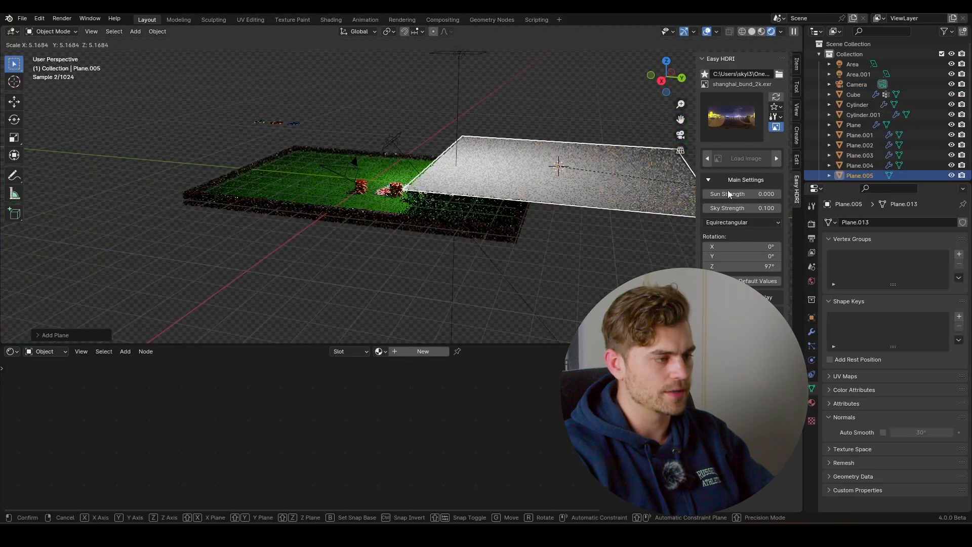
left_click(642, 206)
Rotate the new plane freehand to stand roughly upright behind the table and check it through the camera.
key("r")
left_click(525, 256)
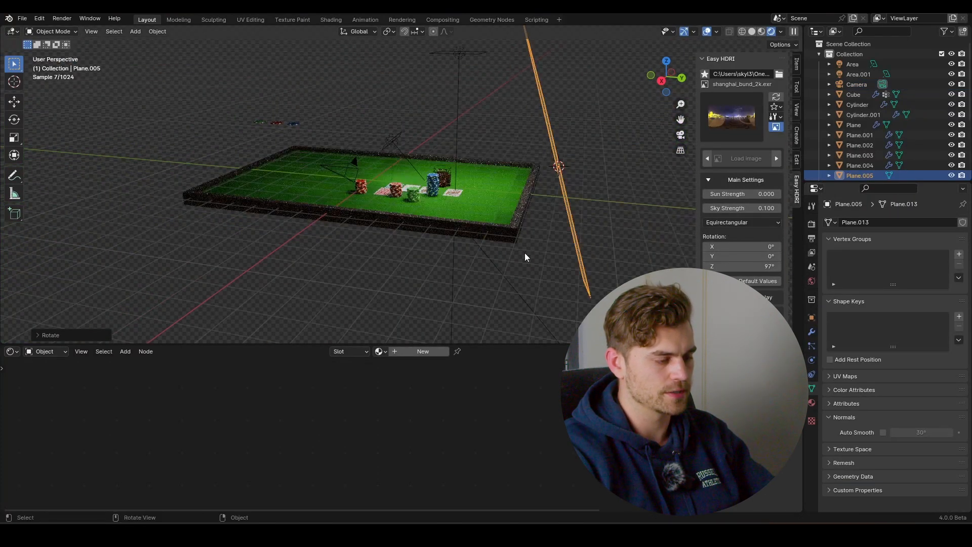
key("KP_0")
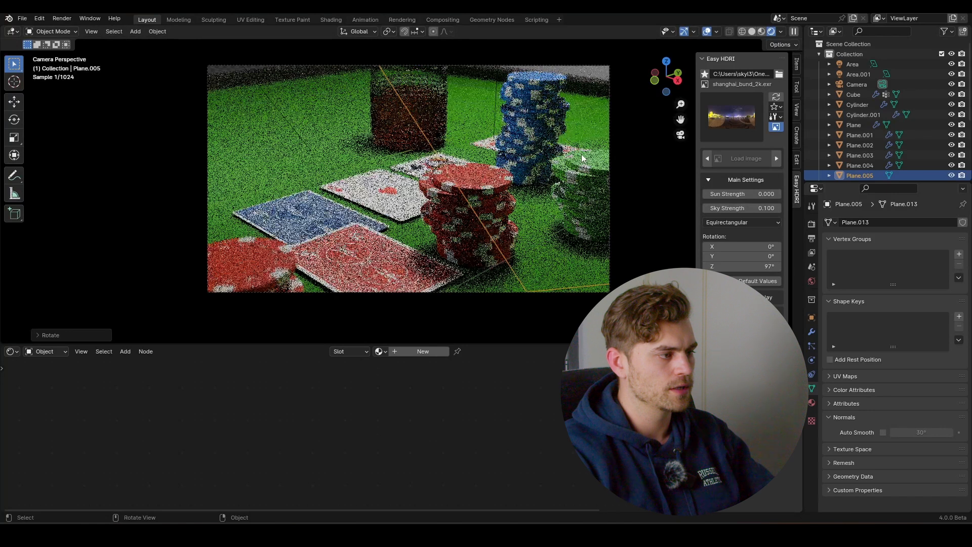
Create a new material on the plane and load all the dark_brick_wall_2k textures into its Principled BSDF setup.
left_click(405, 353)
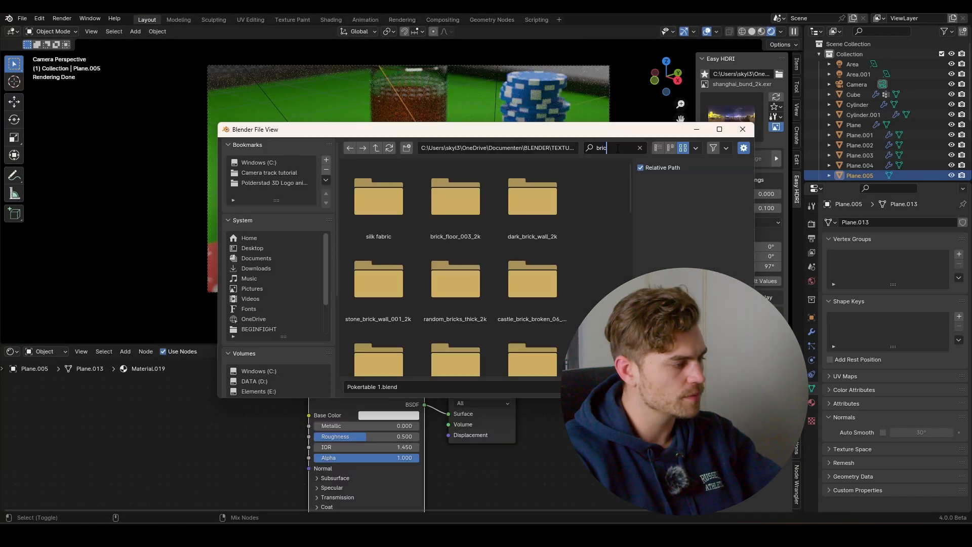
key("Return")
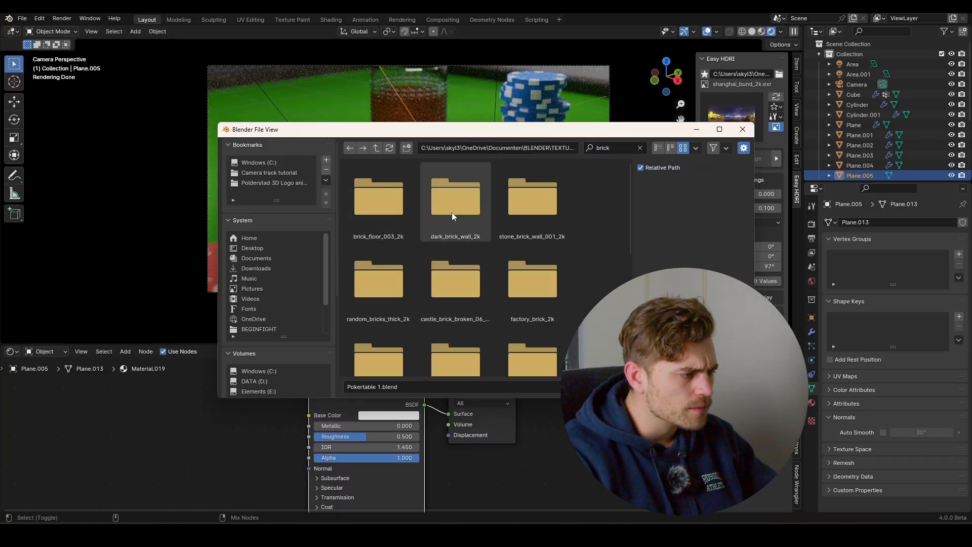
scroll(452, 218, "down", 3)
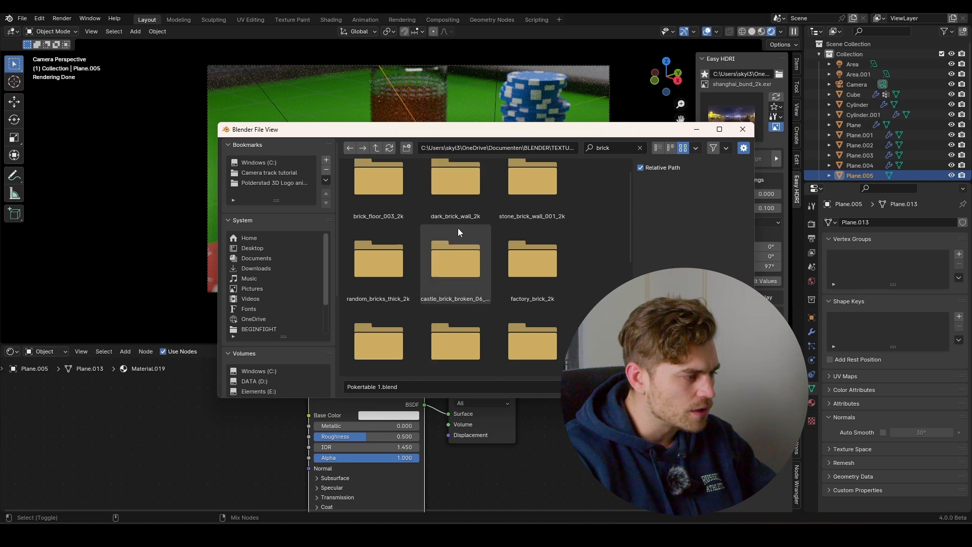
scroll(460, 229, "up", 2)
double_click(460, 229)
double_click(413, 235)
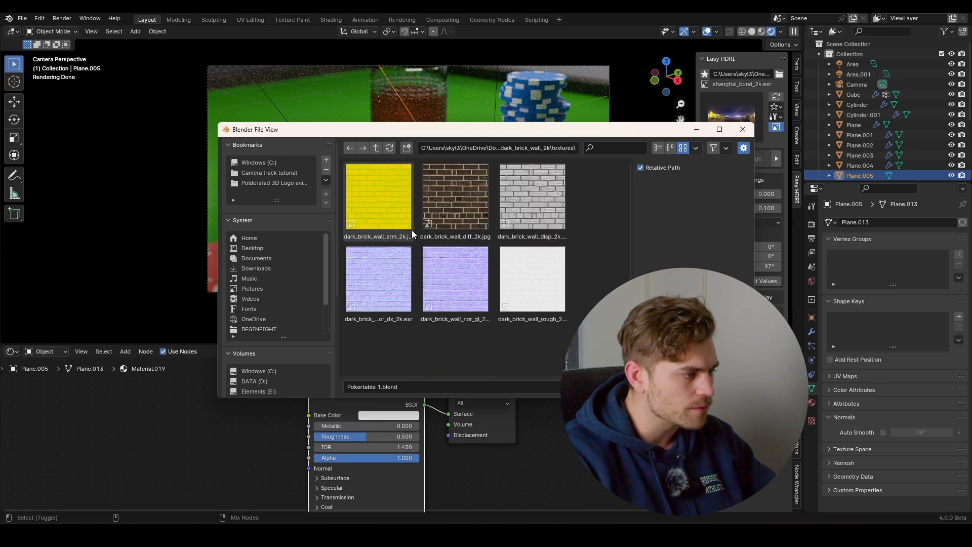
key("a")
key("Return")
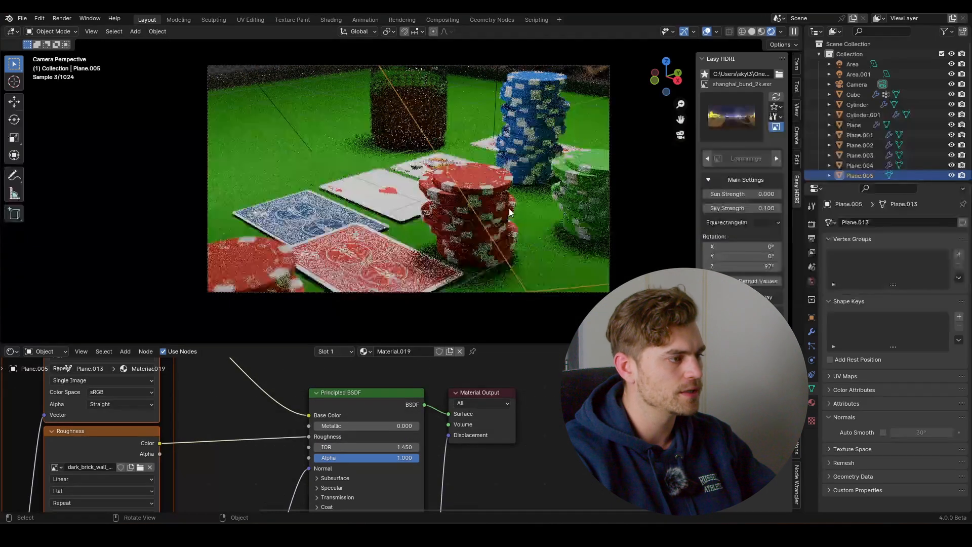
Move the brick wall plane closer to the table's far end.
middle_click_drag(503, 183, 464, 239)
scroll(459, 202, "down", 8)
key("g")
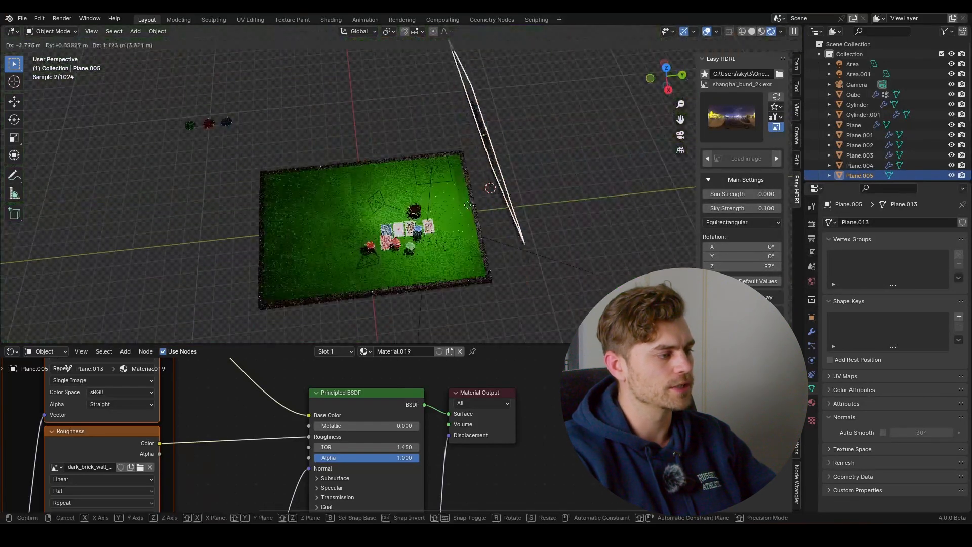
left_click(476, 223)
Try to turn the brick wall plane freehand to line it up with the table.
key("r")
left_click(561, 168)
middle_click_drag(518, 203, 546, 122)
key("r")
key("Escape")
Clear the brick wall plane's rotation and rotate it 90° about the X axis so it stands vertical.
key("alt+r")
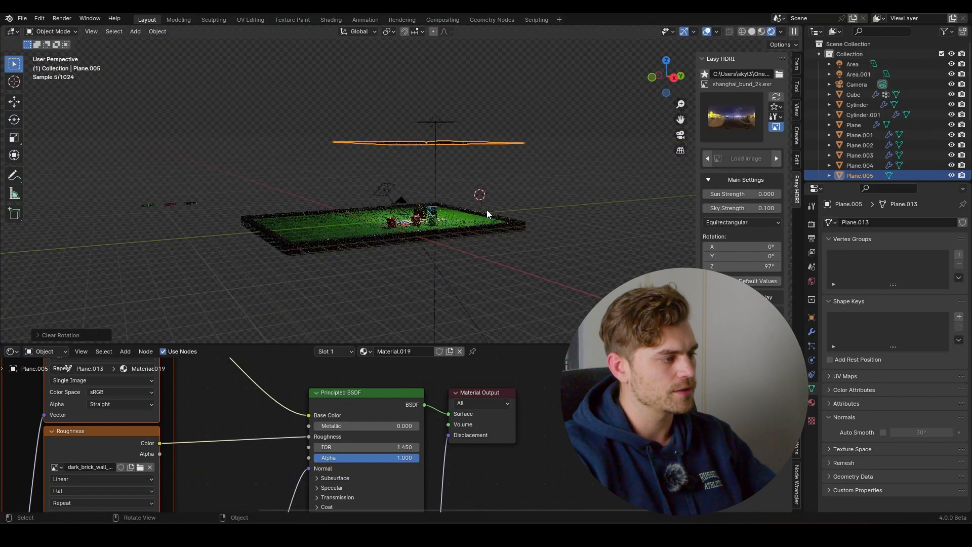
type("rx90")
key("Return")
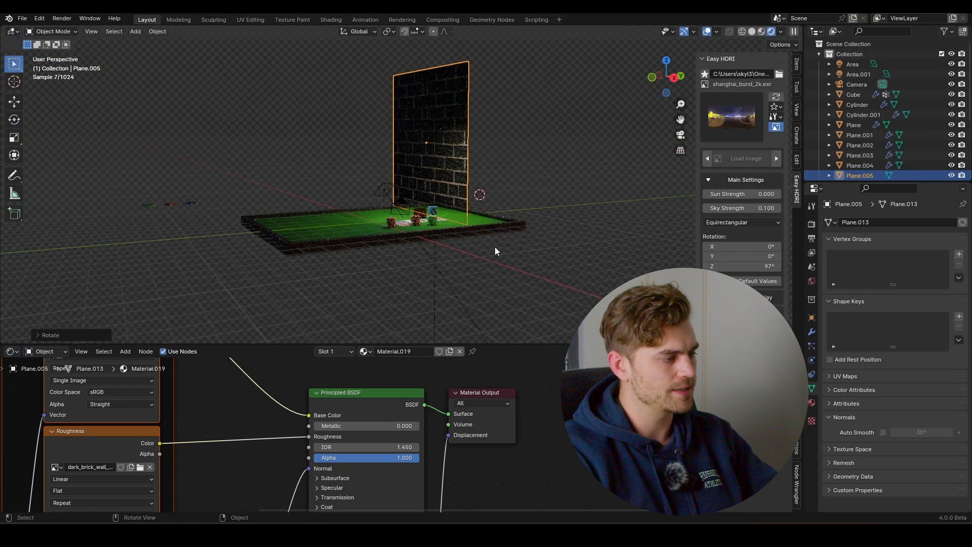
Turn the brick wall plane around the Z axis so it stands across the table's far end, and enlarge it.
key("r")
key("z")
left_click(477, 219)
middle_click_drag(478, 219, 539, 239)
key("s")
left_click(545, 259)
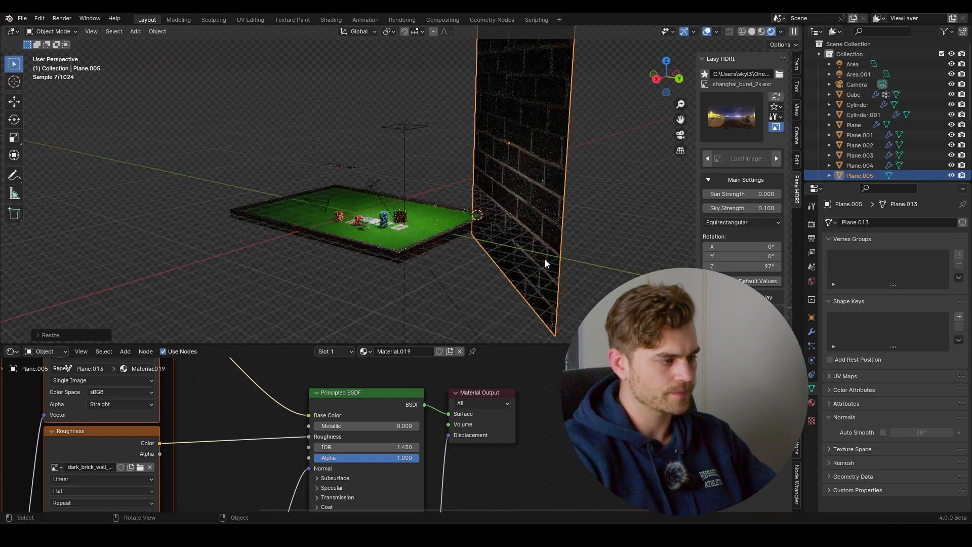
Scale up the brick wall plane's UVs from the camera view so the brick pattern repeats more densely.
key("KP_0")
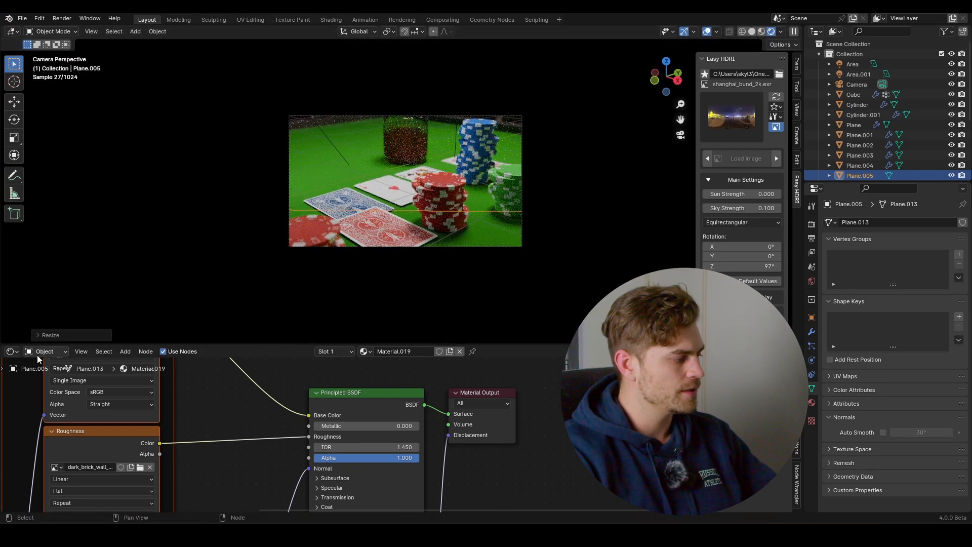
left_click(12, 351)
left_click(40, 390)
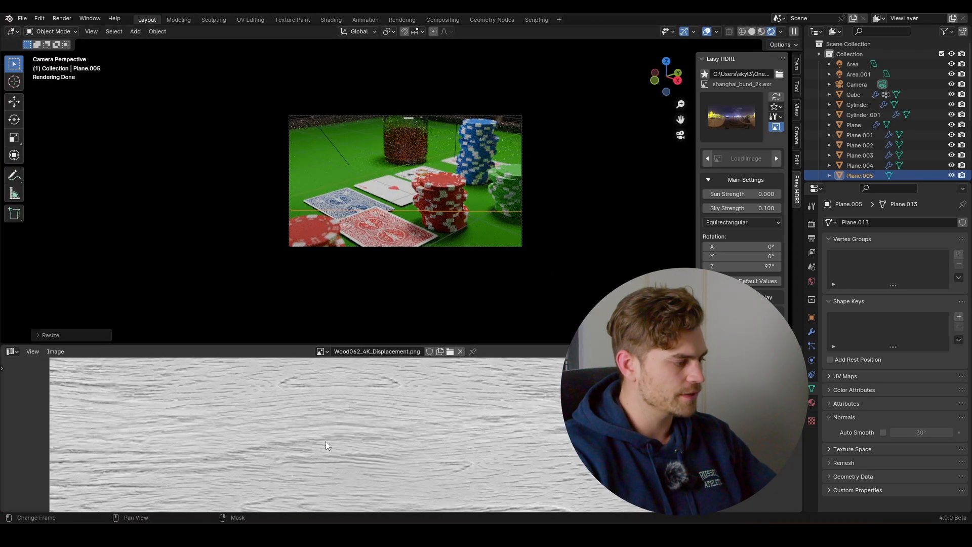
scroll(378, 409, "down", 3)
key("Tab")
key("s")
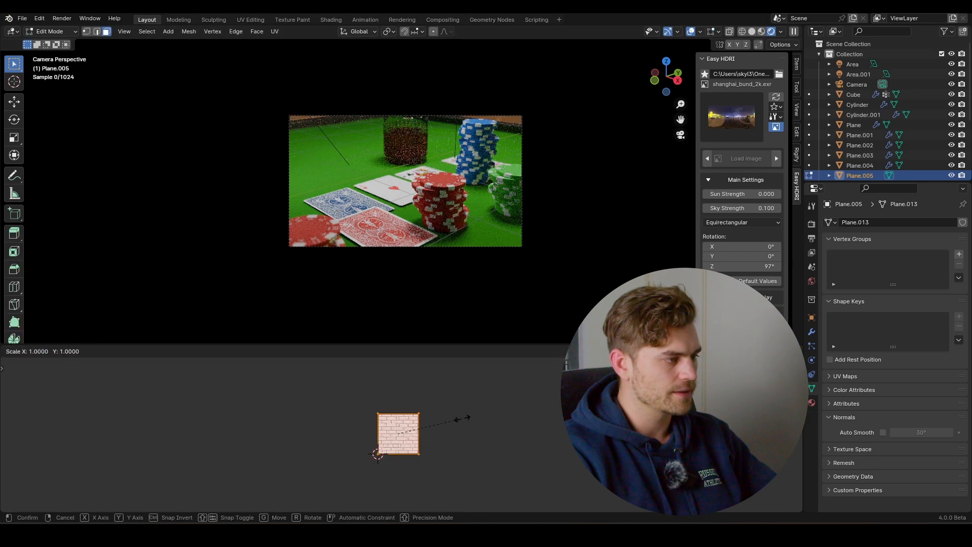
left_click(602, 422)
key("Tab")
Add a mesh plane to the scene and scale it down to serve as a banknote on the table.
middle_click_drag(518, 202, 511, 161)
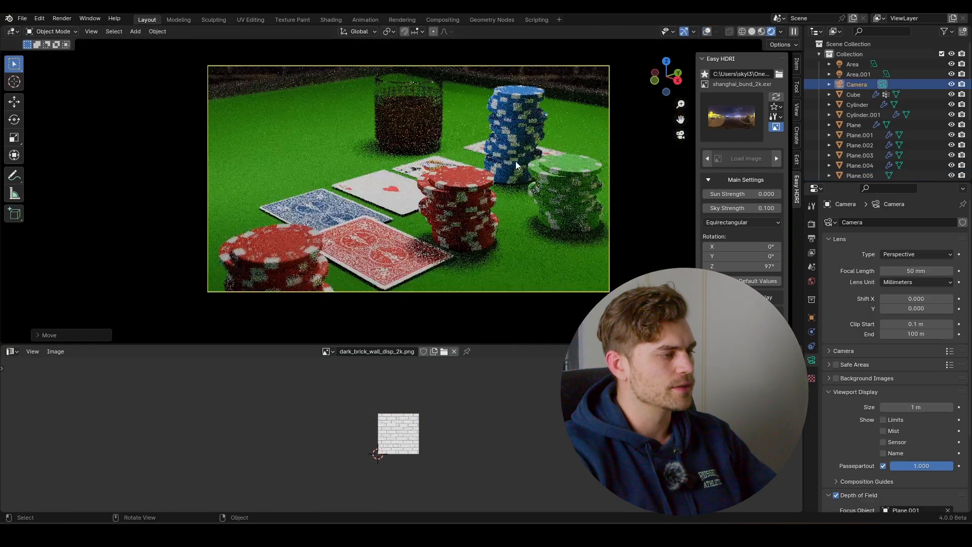
middle_click_drag(515, 161, 492, 182, "shift")
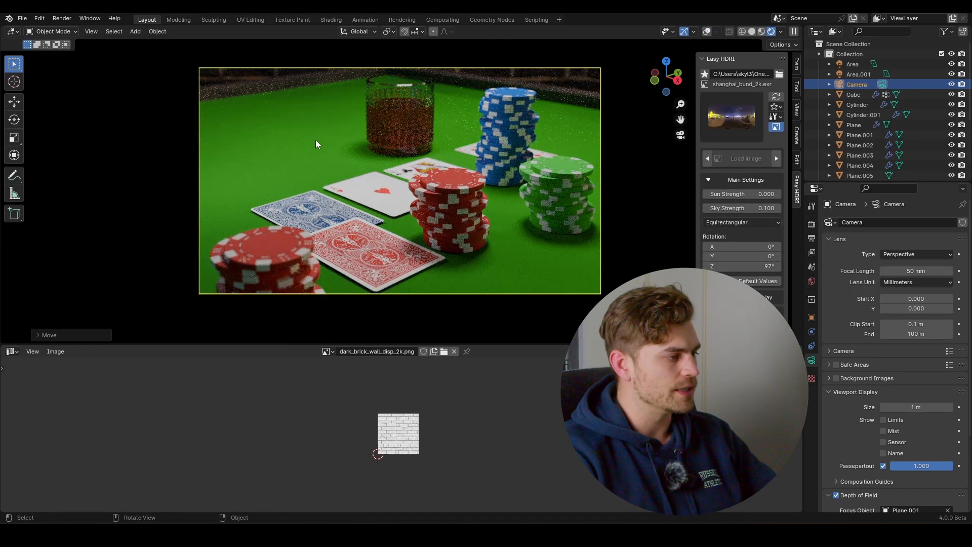
key("shift+a")
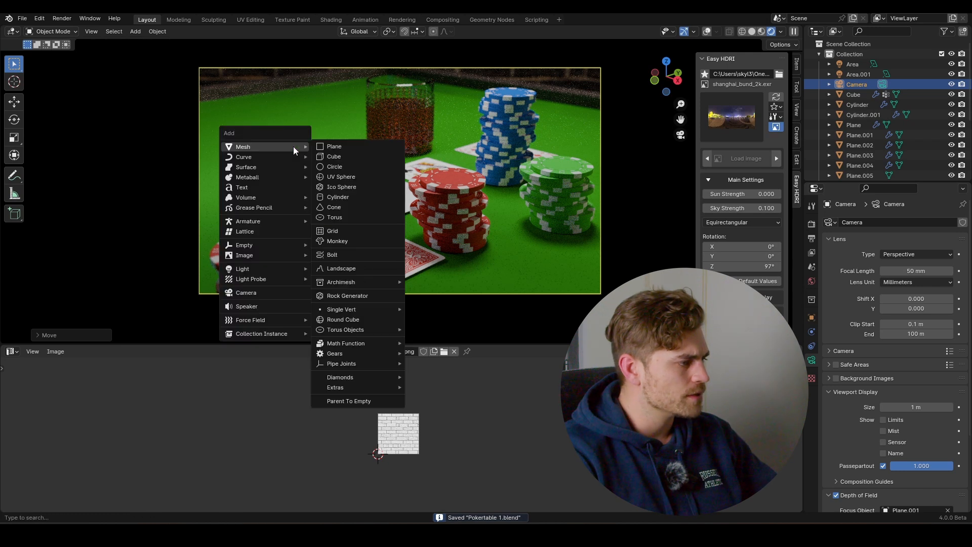
left_click(349, 154)
key("s")
left_click(359, 165)
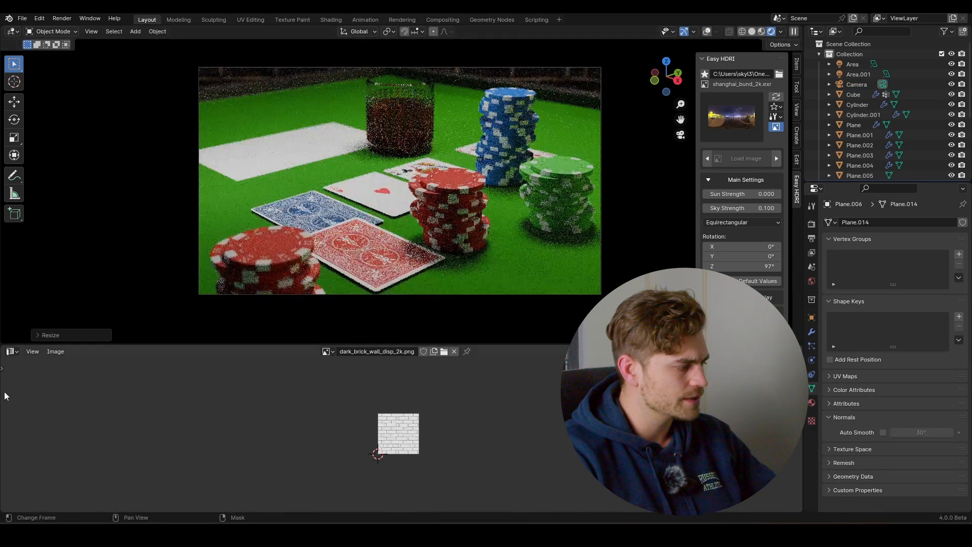
Create a new material for the banknote plane and add an image texture setup with mapping to its Principled BSDF.
left_click(12, 351)
left_click(44, 445)
left_click(405, 351)
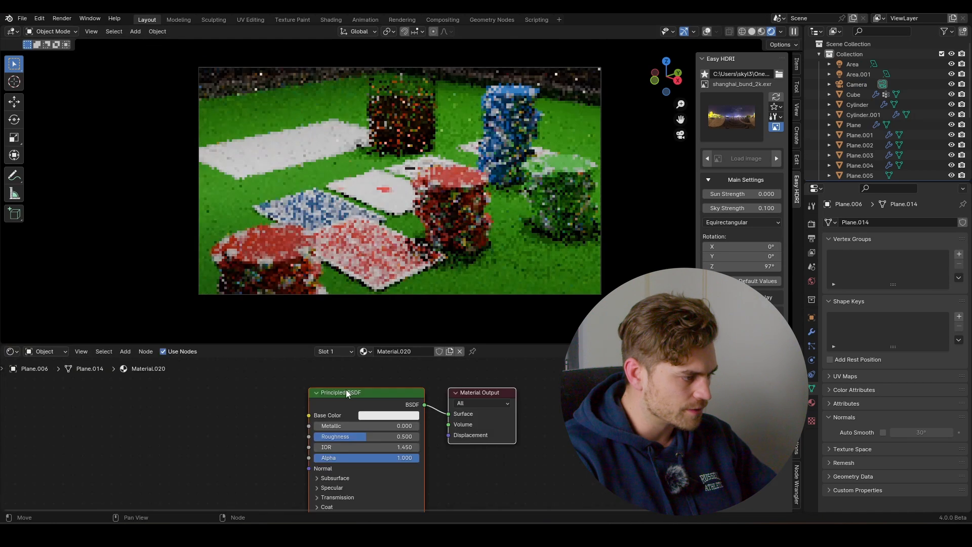
key("ctrl+t")
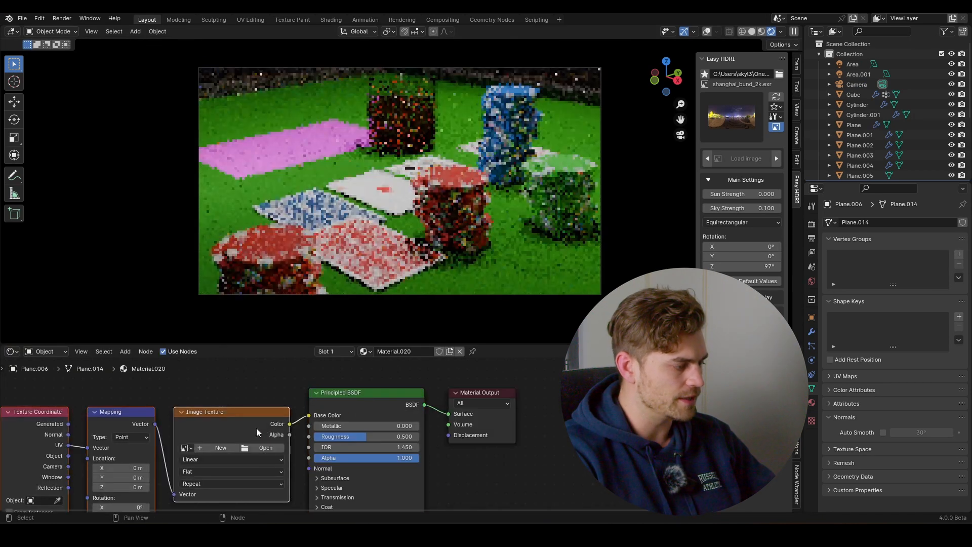
Load 50 euro biljet.jpg from the Downloads folder into the banknote's image texture.
left_click(264, 448)
left_click(263, 268)
left_click(619, 149)
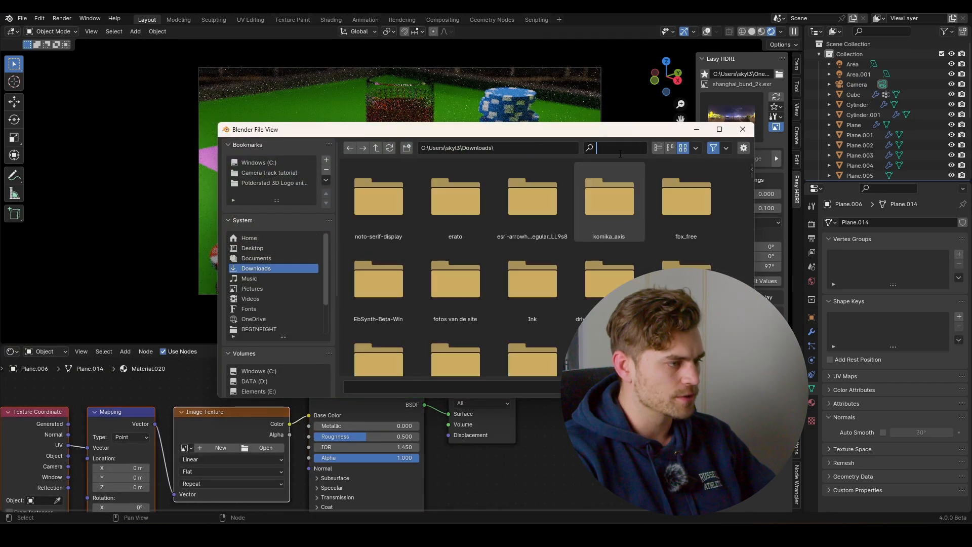
type("50")
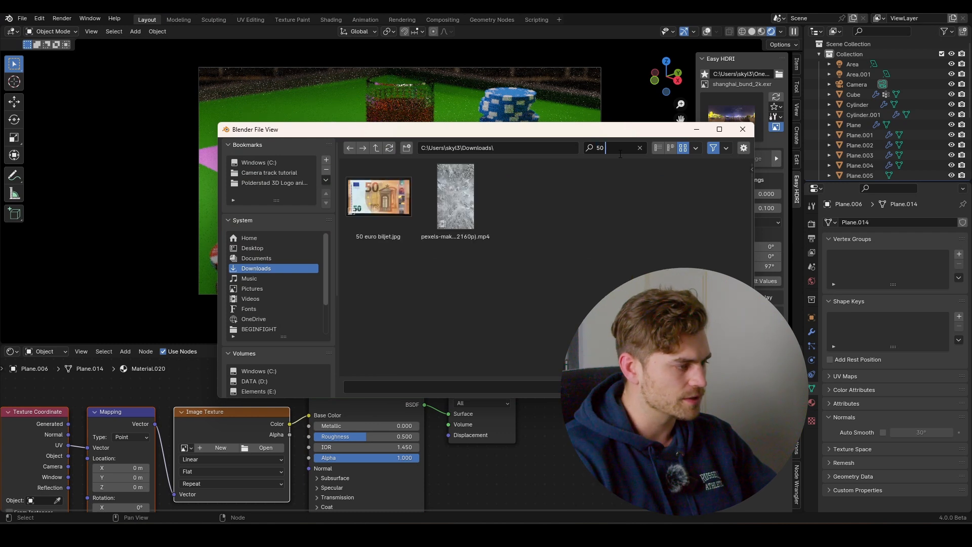
double_click(388, 197)
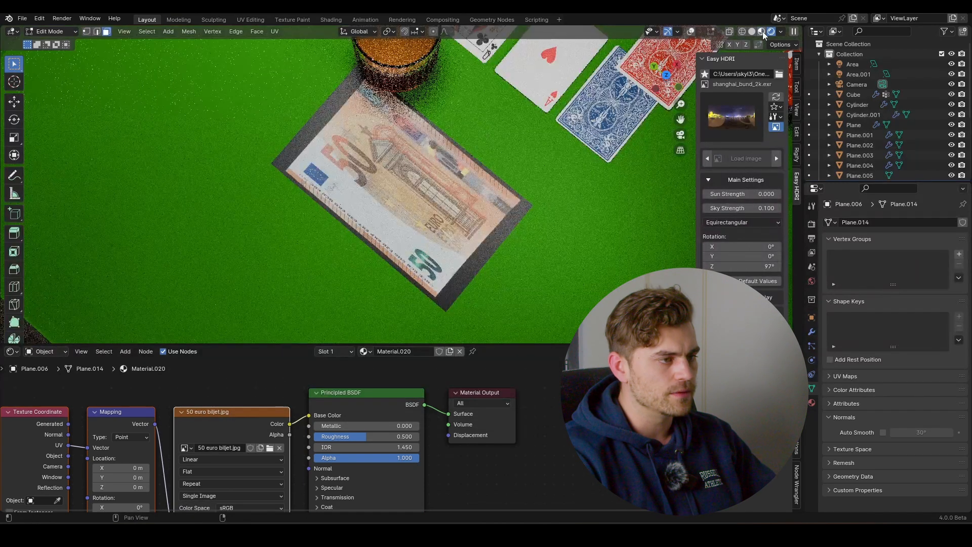
Show the scene in material preview, unwrap the banknote plane with Cube Projection and bring up its UVs over the image.
left_click(762, 31)
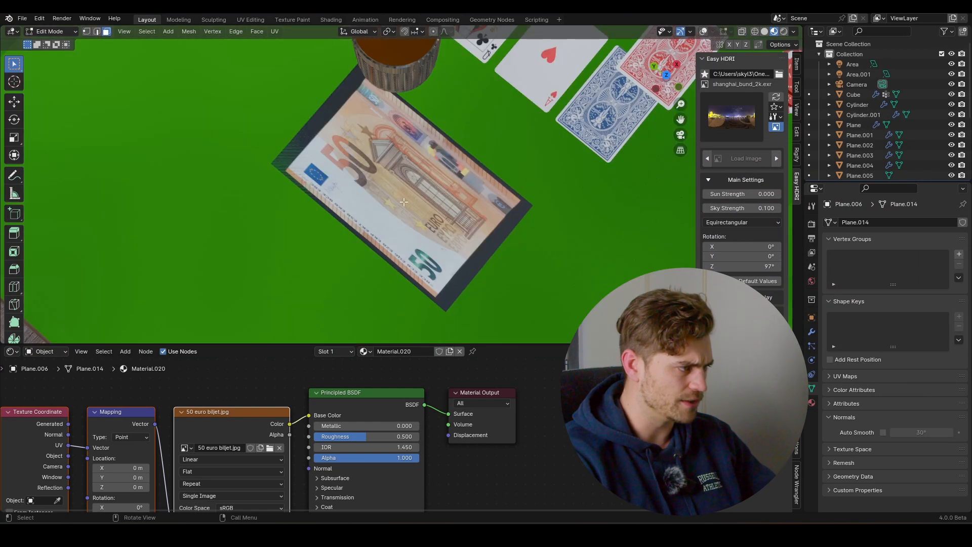
key("u")
left_click(418, 197)
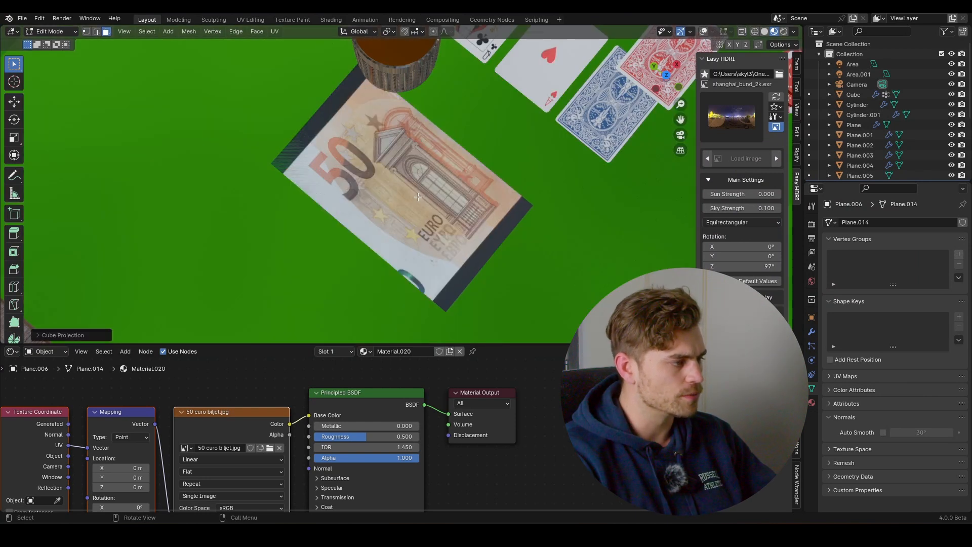
left_click(11, 352)
left_click(44, 441)
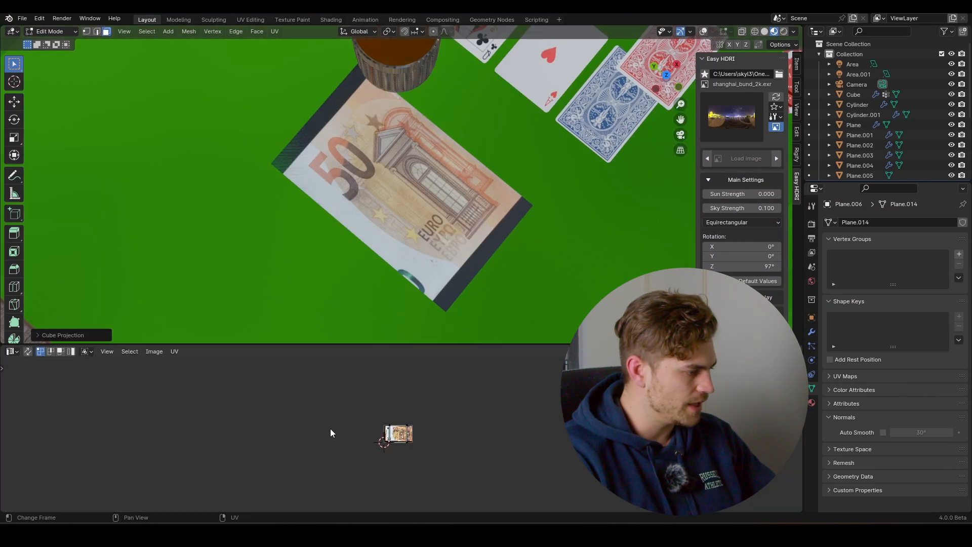
Rotate the banknote's UV face 90° and scale it, stretching it along X, to cover the note without the dark border.
scroll(330, 429, "up", 10)
left_click(436, 439)
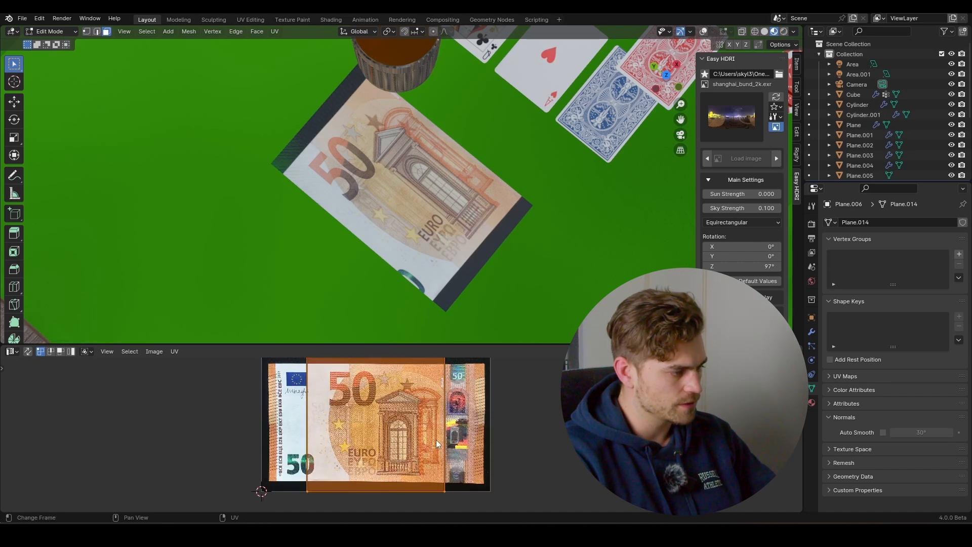
type("r180")
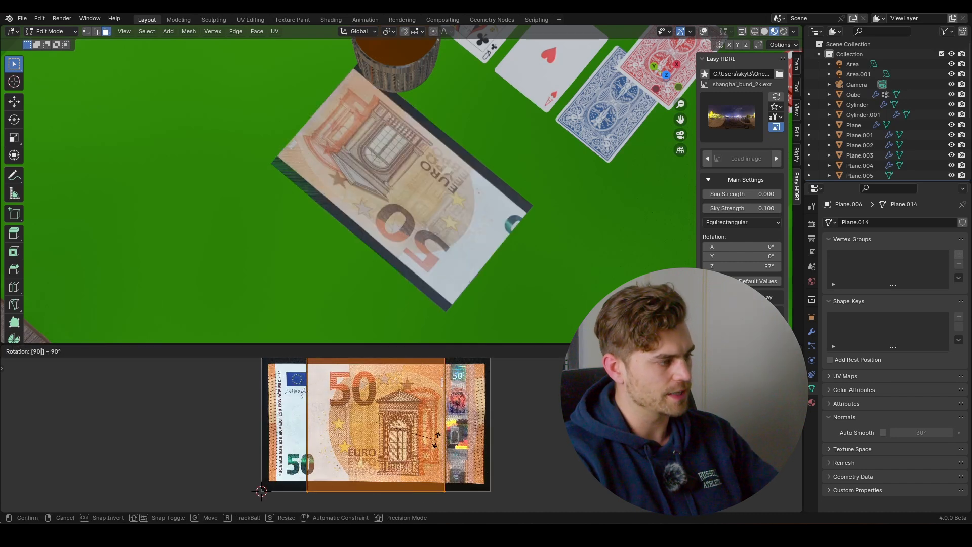
key("Return")
key("s")
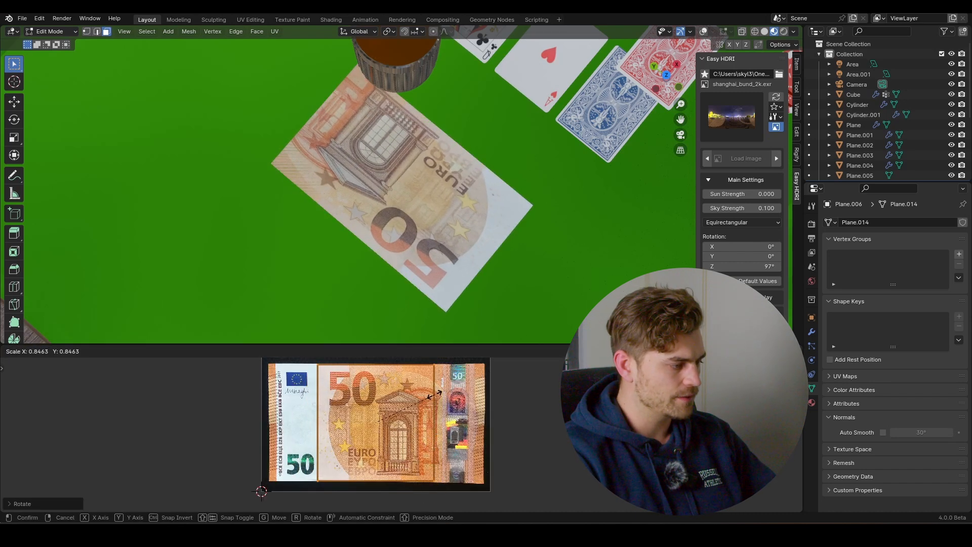
key("x")
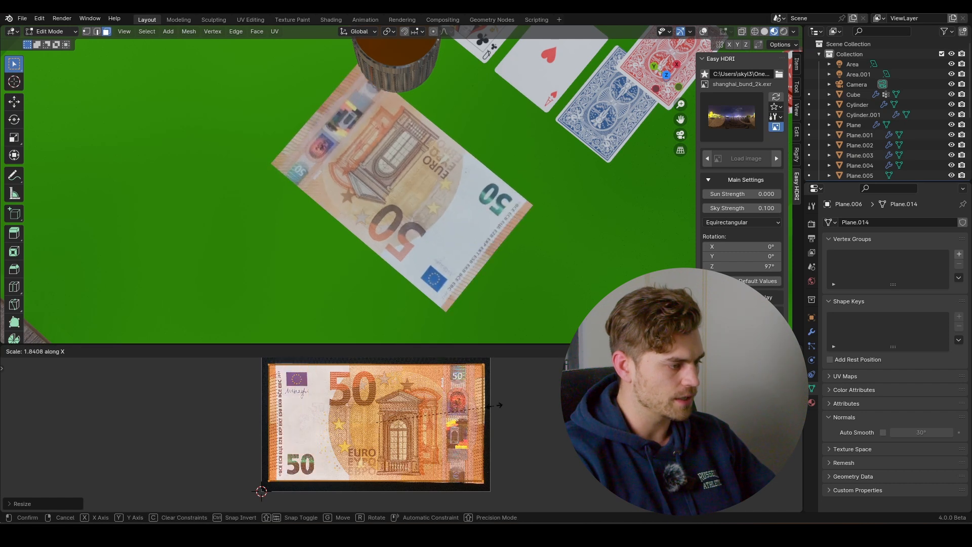
left_click(456, 348)
Stretch the banknote plane by about 1.3 along Y and raise it about 0.026 m along Z.
key("Tab")
key("s")
key("y")
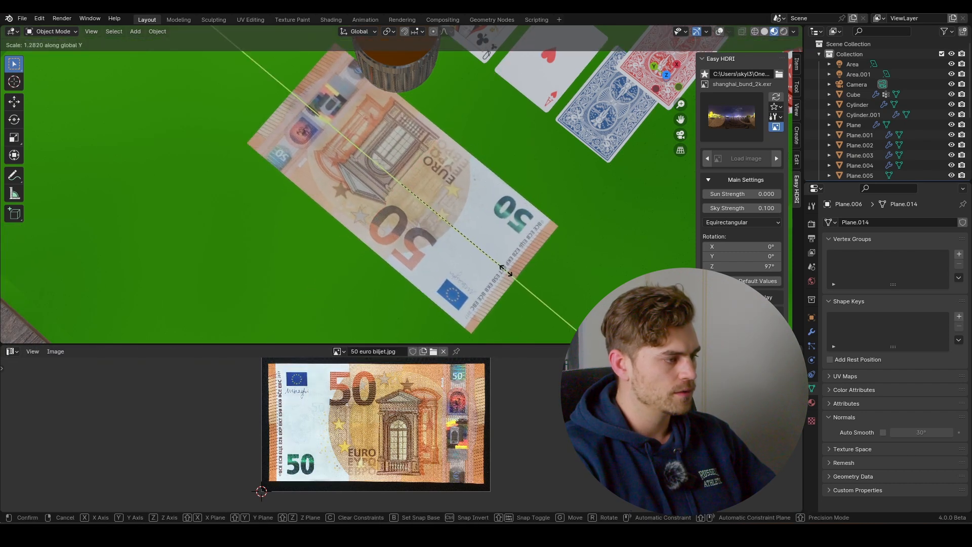
left_click(506, 271)
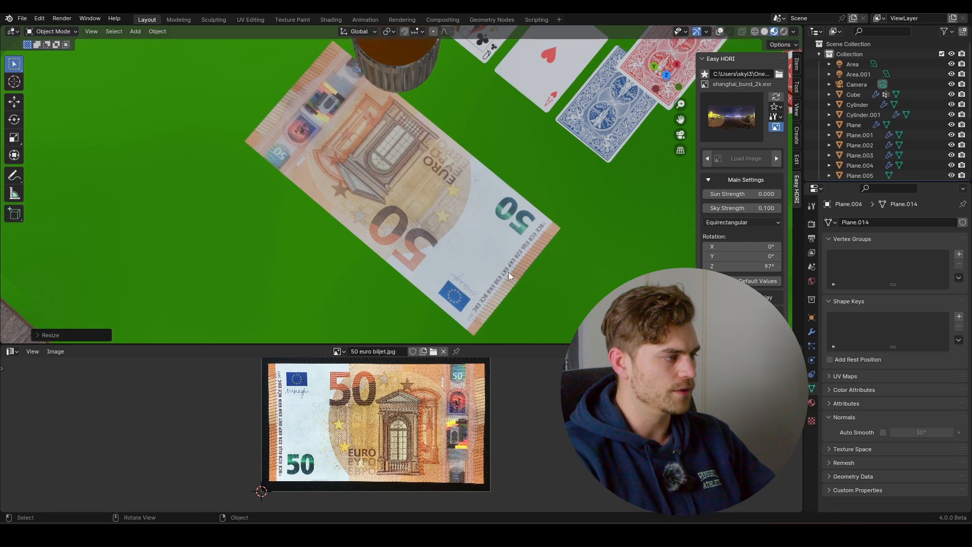
middle_click_drag(508, 272, 400, 209)
key("g")
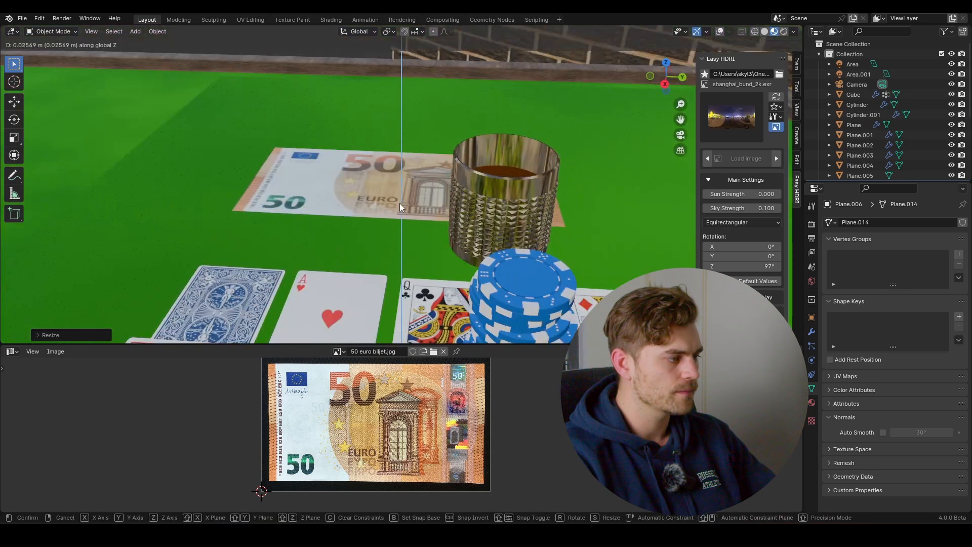
left_click(400, 204)
Add a Solidify modifier to the banknote with a thickness of 0.003 m.
middle_click_drag(480, 219, 557, 227)
left_click(811, 332)
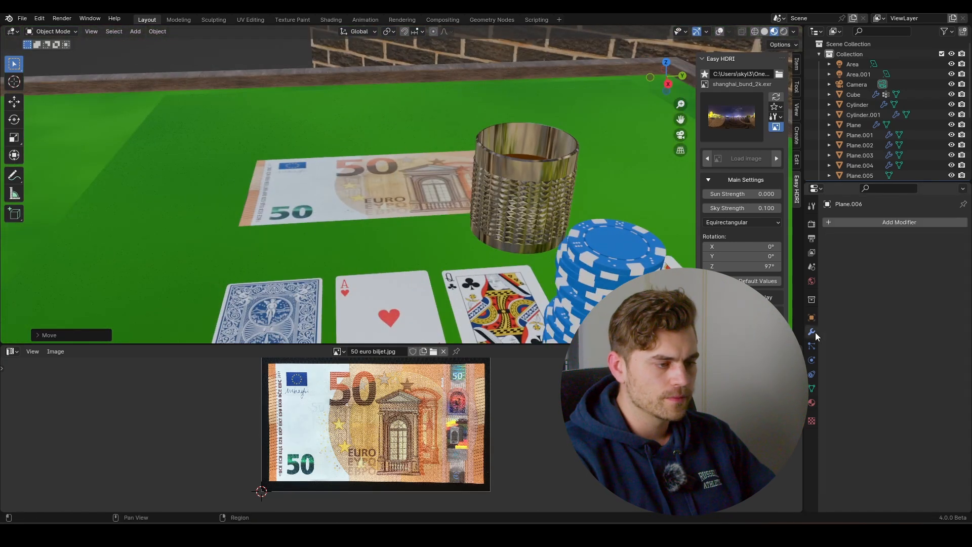
left_click(926, 226)
type("soli")
key("Return")
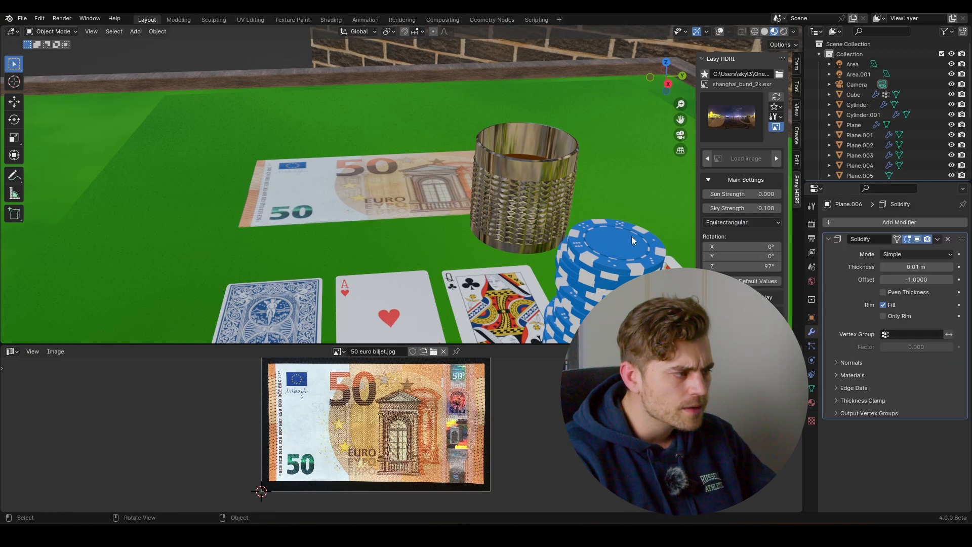
scroll(454, 235, "up", 5)
middle_click_drag(455, 235, 501, 221)
scroll(502, 217, "up", 2)
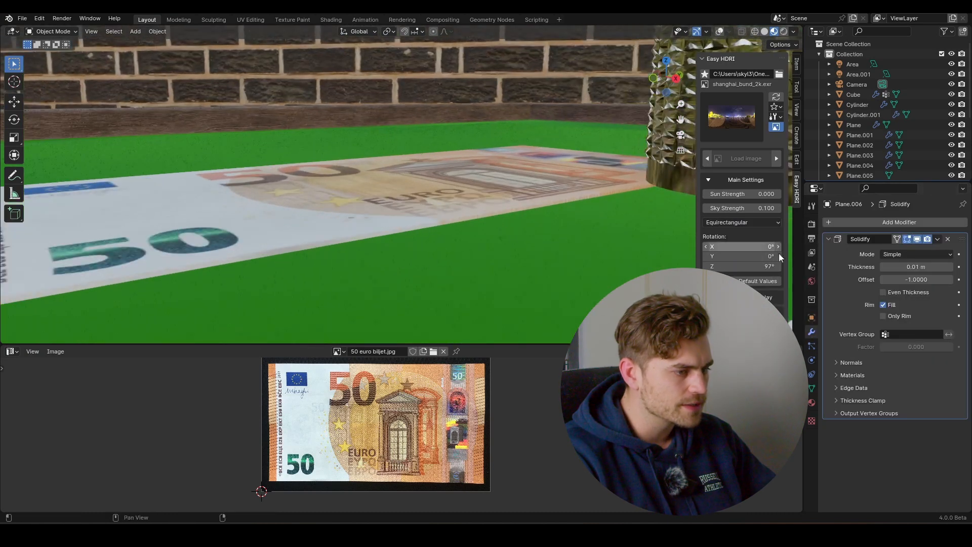
left_click_drag(916, 267, 911, 267)
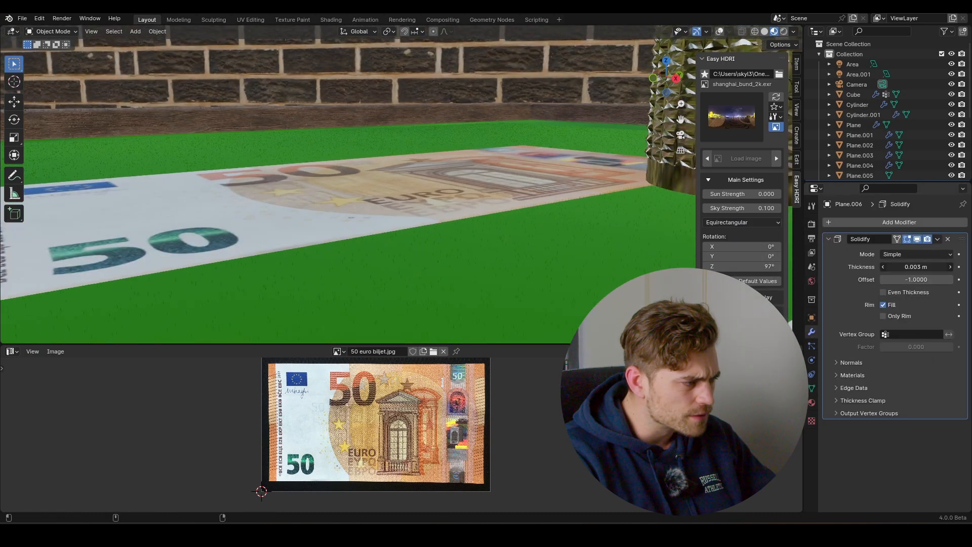
Adjust the banknote's height along Z so it rests on the felt, and scale it down.
middle_click_drag(507, 218, 427, 284)
scroll(469, 242, "down", 4)
key("g")
key("z")
left_click(454, 233)
key("s")
left_click(465, 219)
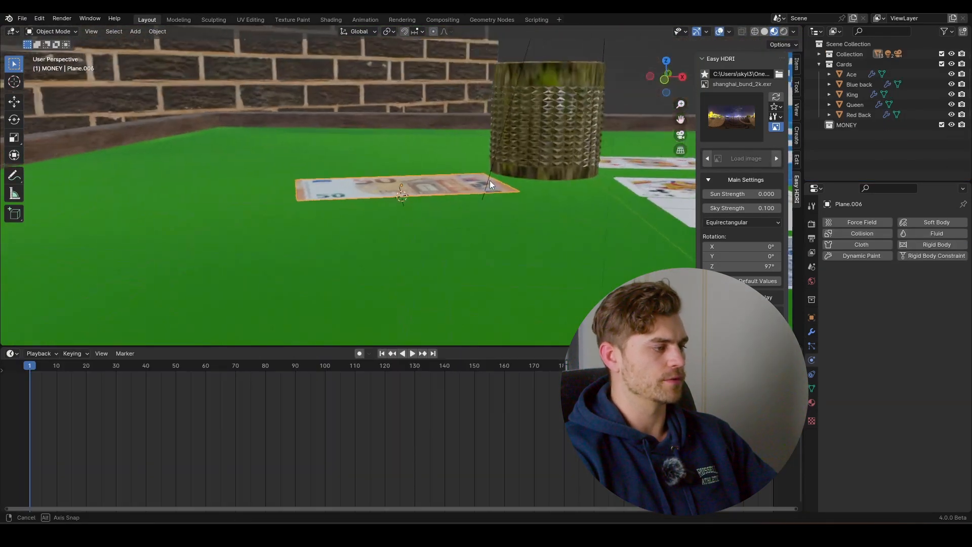
Add evenly spaced loop cuts across the banknote's length without sliding them.
middle_click_drag(490, 180, 437, 183)
key("Tab")
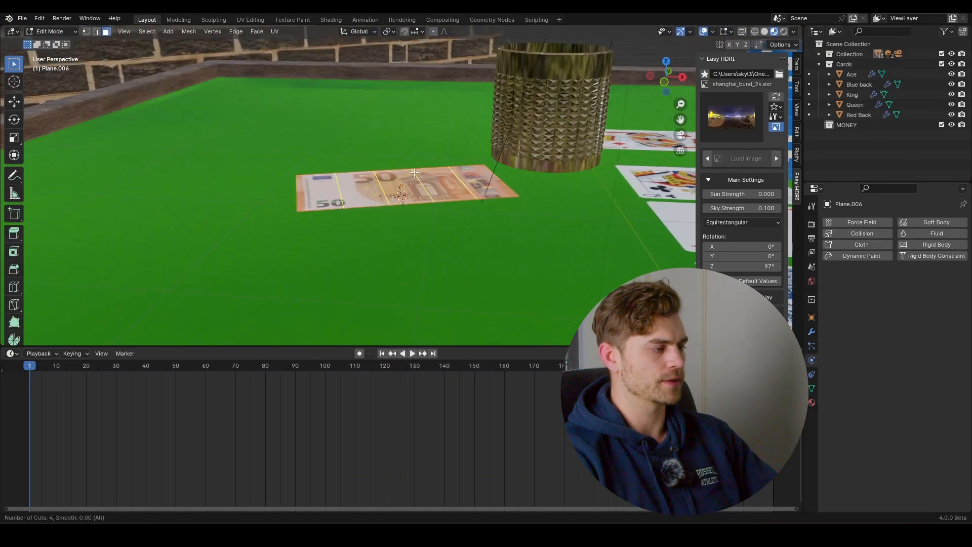
left_click(415, 173)
right_click(414, 174)
Raise an edge near the middle of the banknote about 0.016 m along Z to form a crease.
left_click(411, 186)
key("g")
key("z")
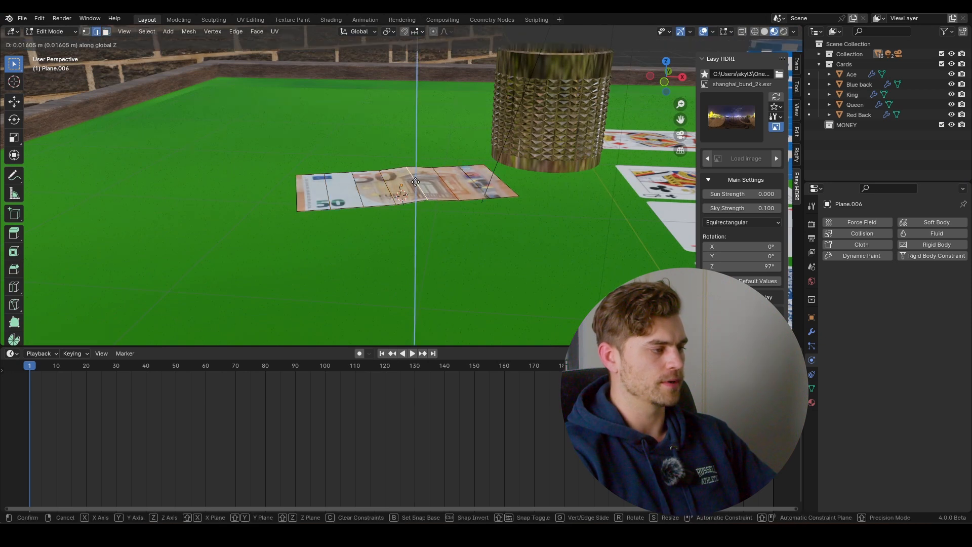
left_click(416, 181)
key("Tab")
Sculpt gentle waves into the banknote with the Draw brush in Sculpt Mode.
middle_click_drag(453, 184, 432, 227)
scroll(433, 226, "up", 2)
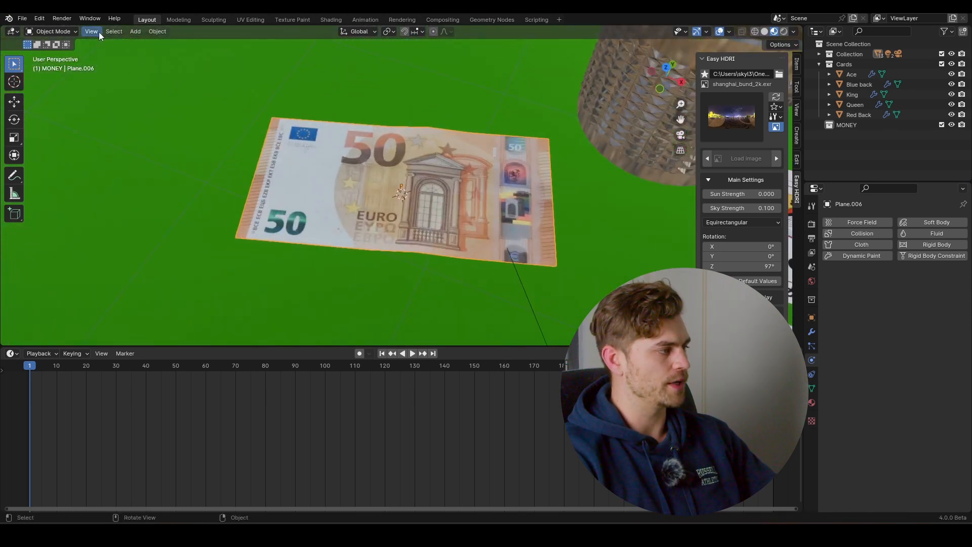
left_click(52, 32)
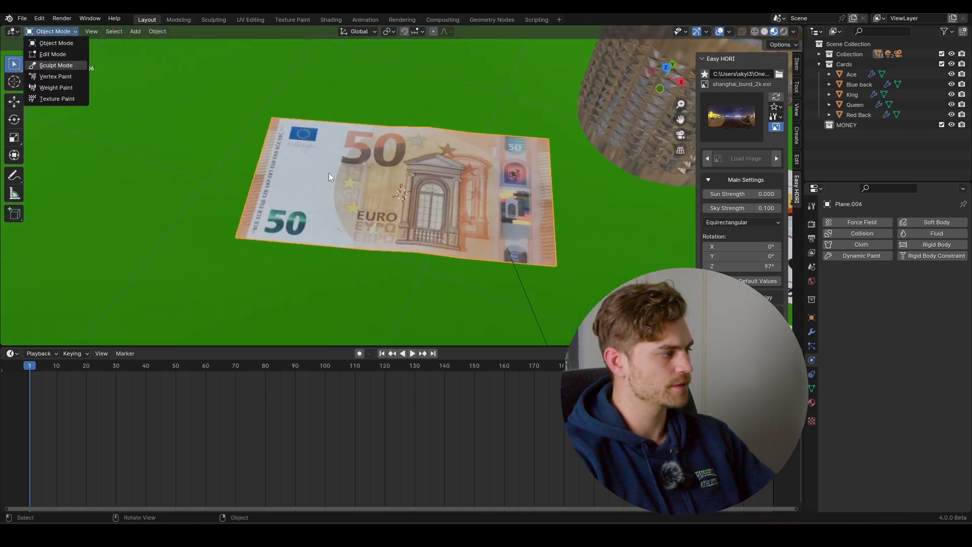
left_click_drag(495, 273, 516, 251)
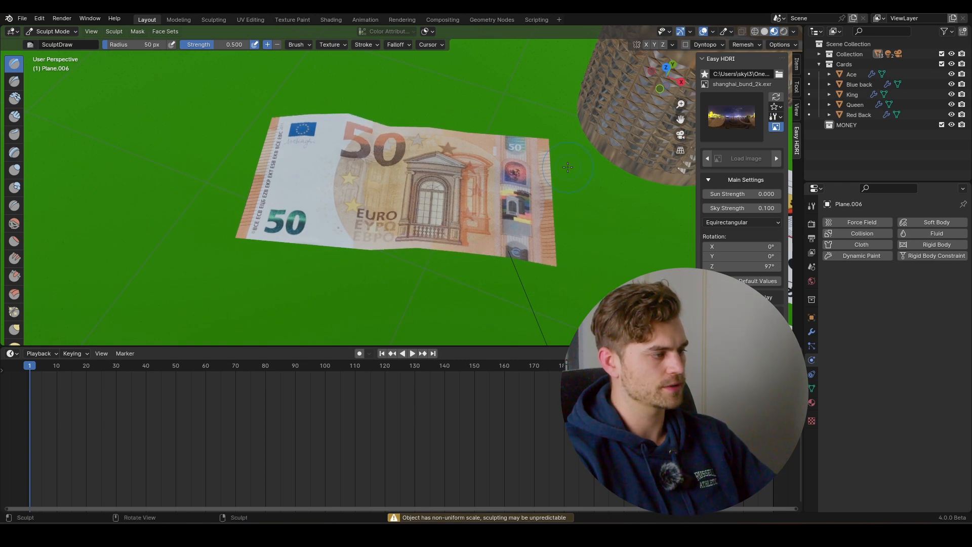
middle_click_drag(450, 162, 351, 134)
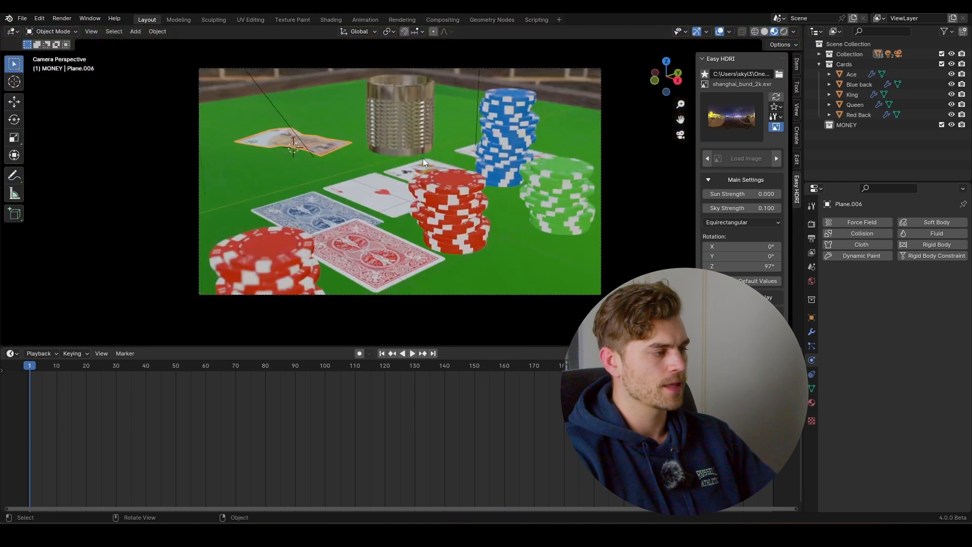
Scale the sculpted banknote down slightly in the camera view.
key("Home")
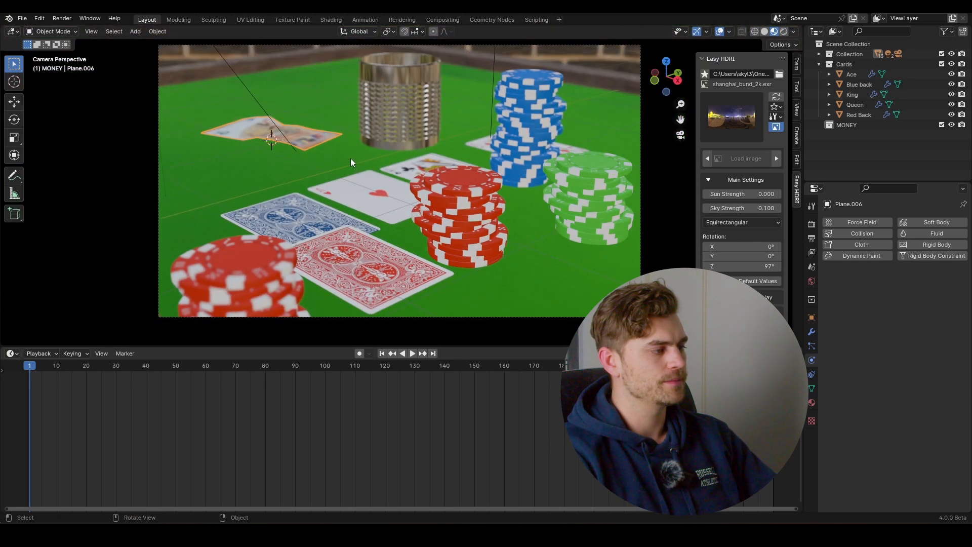
key("s")
left_click(366, 171)
Duplicate the banknote, rotate the copy about Z and place it partly over the first, toward the glass.
key("shift+d")
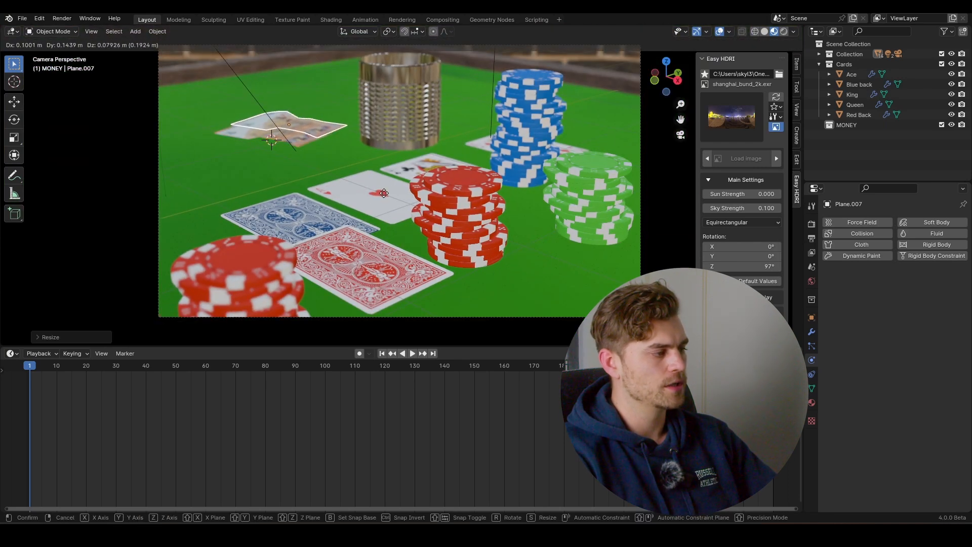
key("r")
key("z")
left_click(405, 115)
key("g")
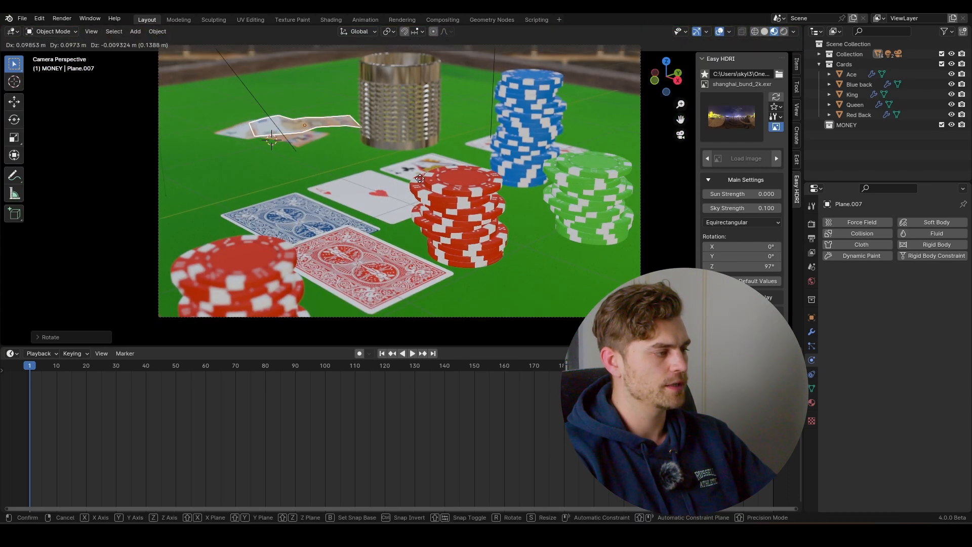
left_click(323, 132)
Nudge a couple of vertices on the second banknote in Edit Mode to vary its shape.
key("Tab")
key("1")
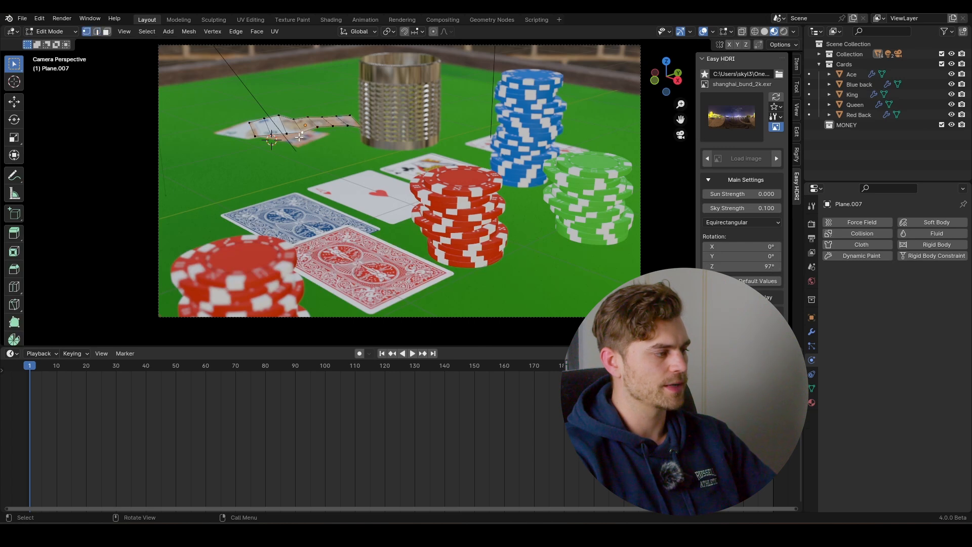
key("g")
left_click(300, 133)
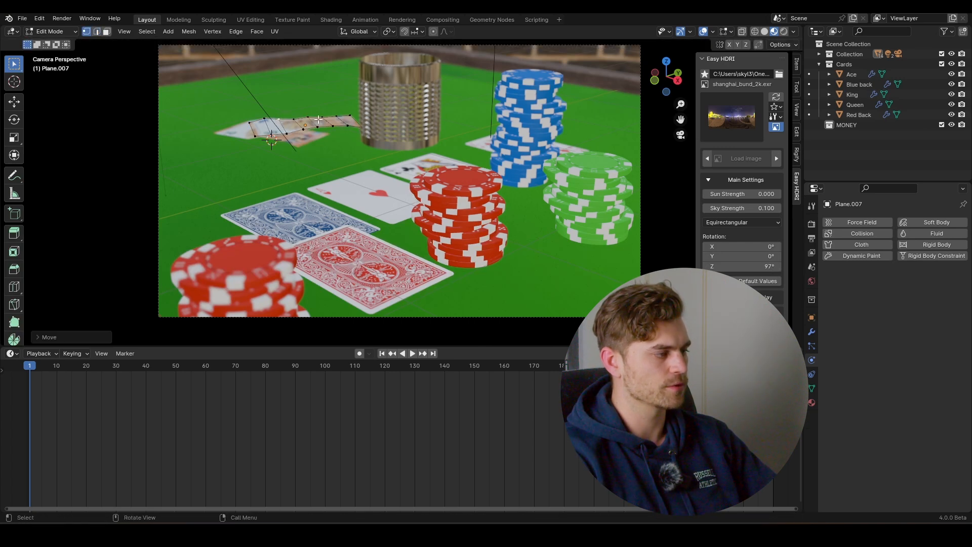
left_click(329, 127)
key("g")
left_click(330, 125)
key("Tab")
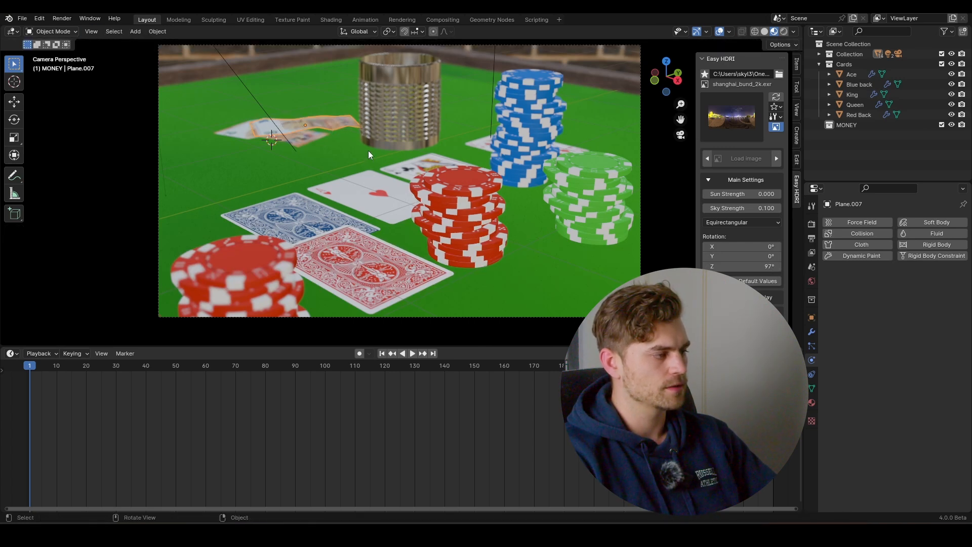
Duplicate the second banknote, rotate the copy about Z and adjust its height along Z on top of the pile.
middle_click_drag(369, 149, 369, 156)
key("shift+d")
left_click(343, 163)
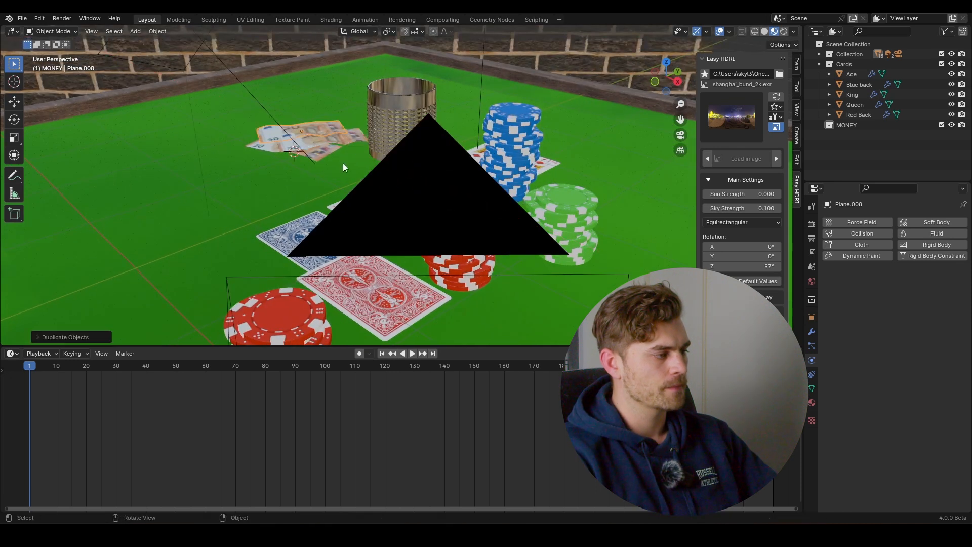
key("r")
key("z")
left_click(409, 131)
key("g")
key("z")
left_click(392, 171)
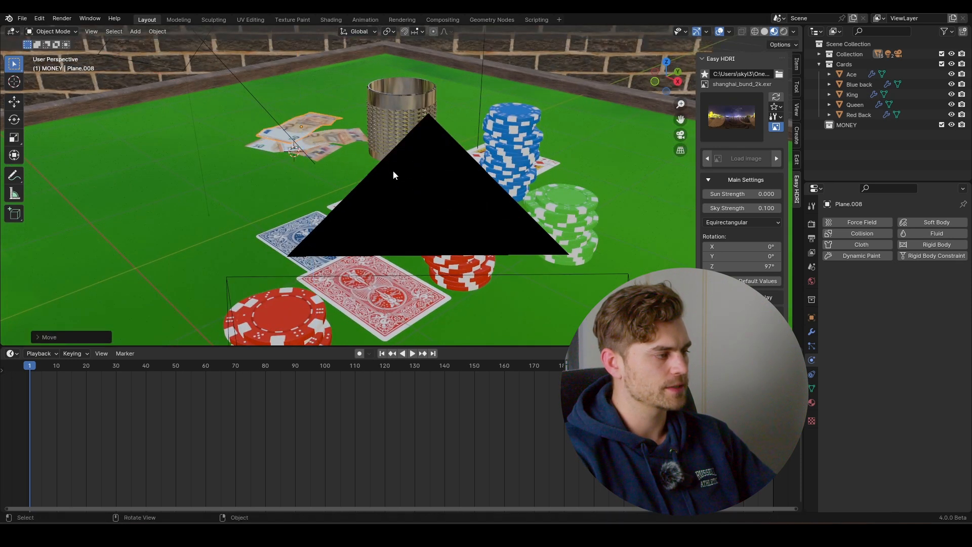
Tilt the third banknote on the pile and return to the camera view.
middle_click_drag(393, 171, 330, 163)
key("r")
left_click(410, 165)
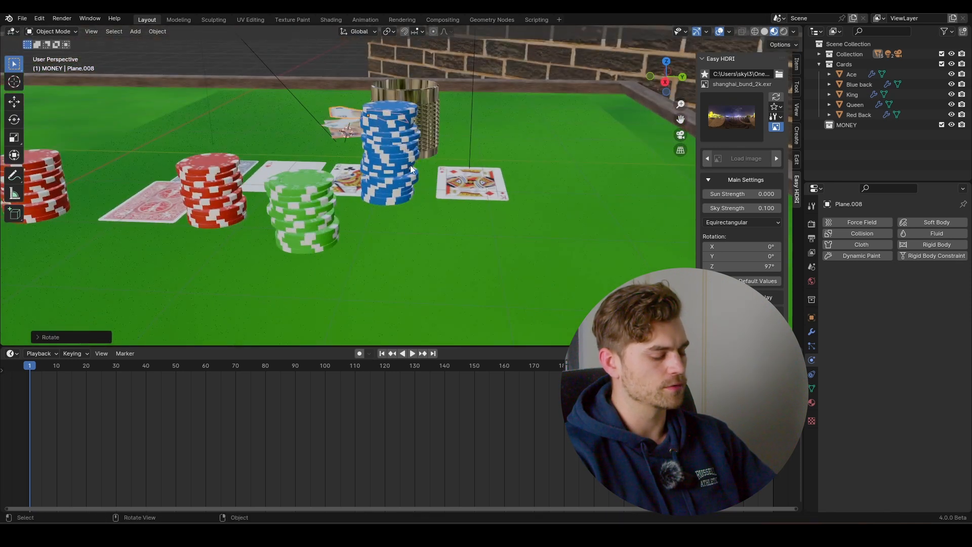
key("KP_0")
left_click(287, 121)
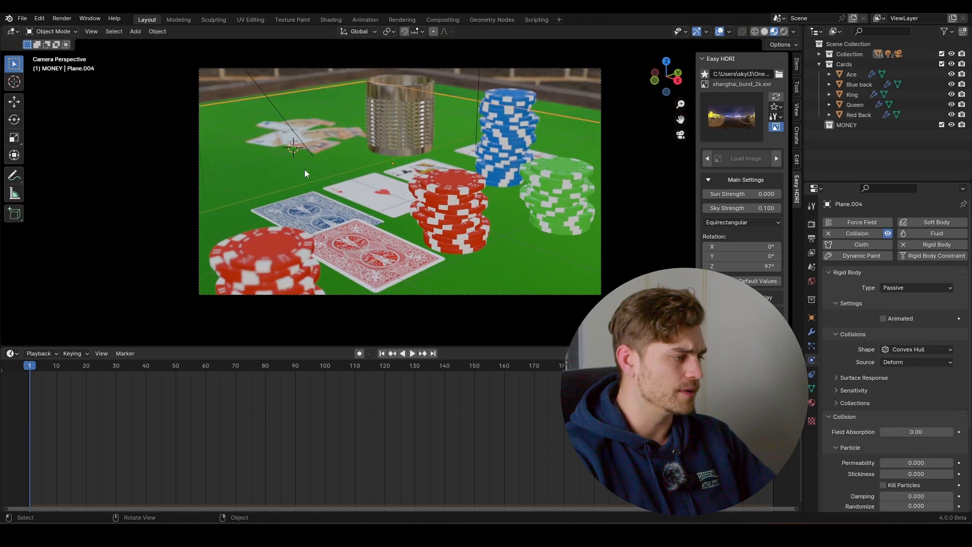
Duplicate the middle red chip stack, rotate the copy about Z and place it at the far left edge of the camera frame.
left_click(464, 206)
key("shift+d")
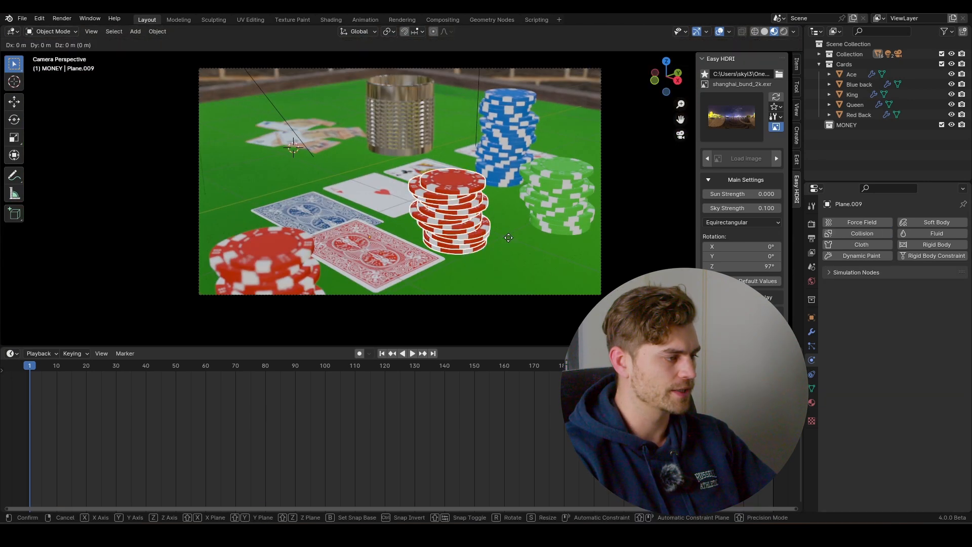
key("x")
left_click(296, 205)
key("r")
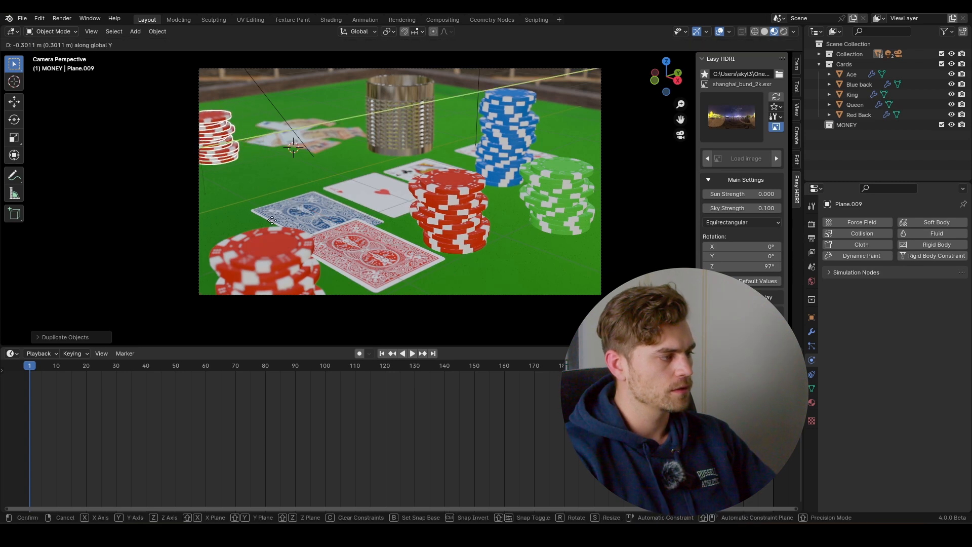
key("z")
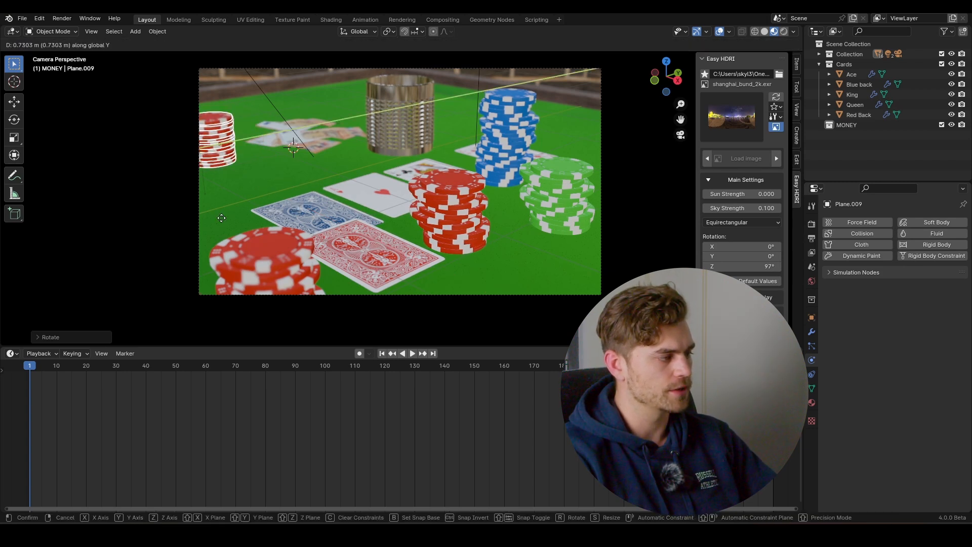
left_click(205, 229)
key("g")
key("y")
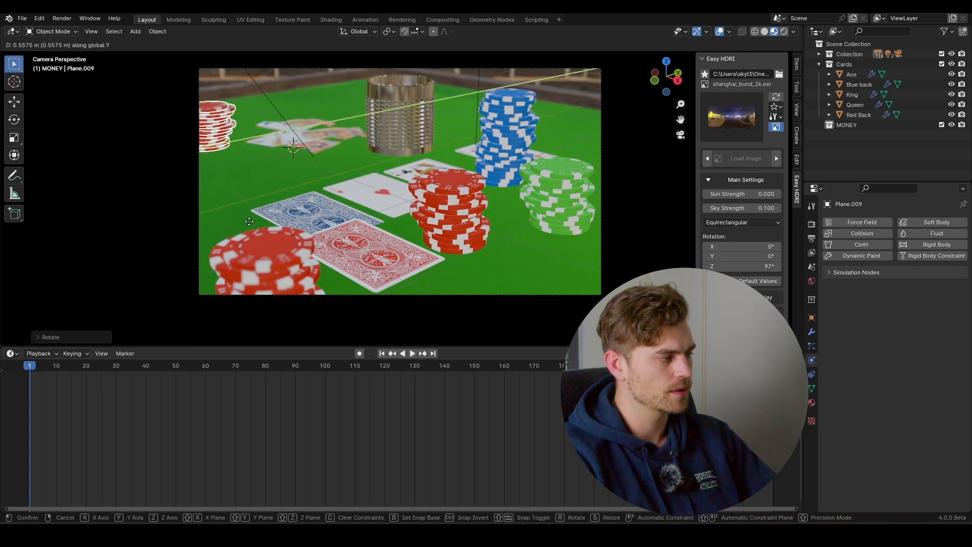
left_click(257, 218)
Duplicate the blue chip stack and move the copy along X and Y to stand behind the banknotes.
left_click(497, 123)
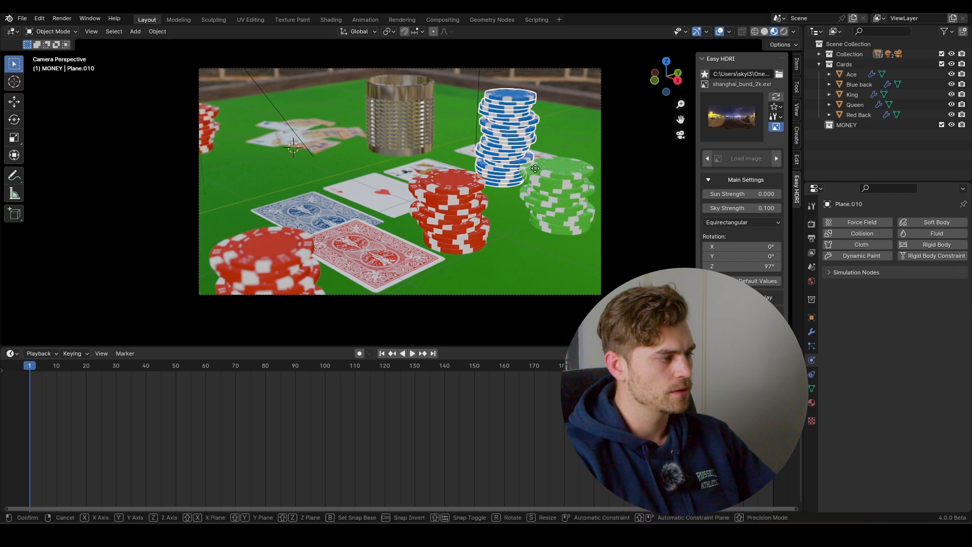
key("shift+d")
key("y")
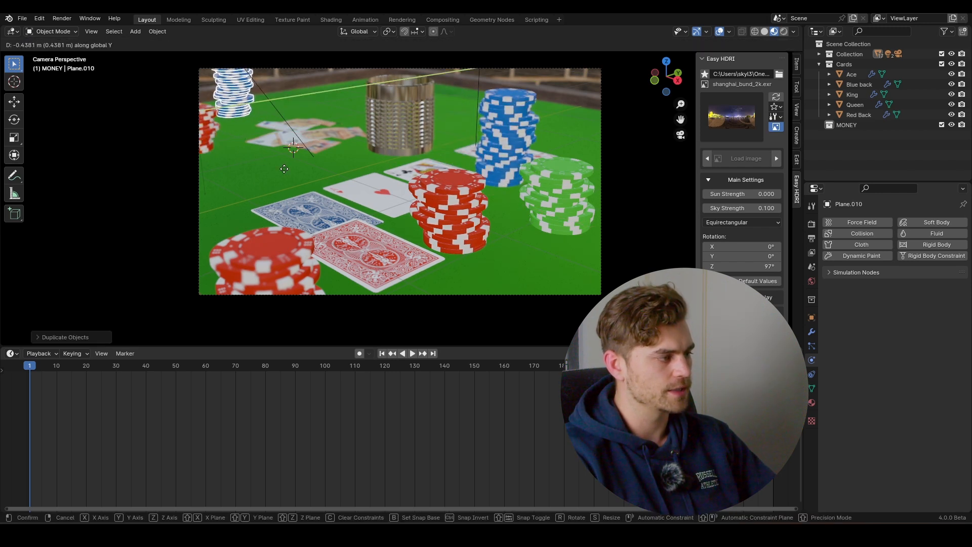
left_click(286, 168)
key("g")
key("x")
left_click(292, 177)
key("g")
key("x")
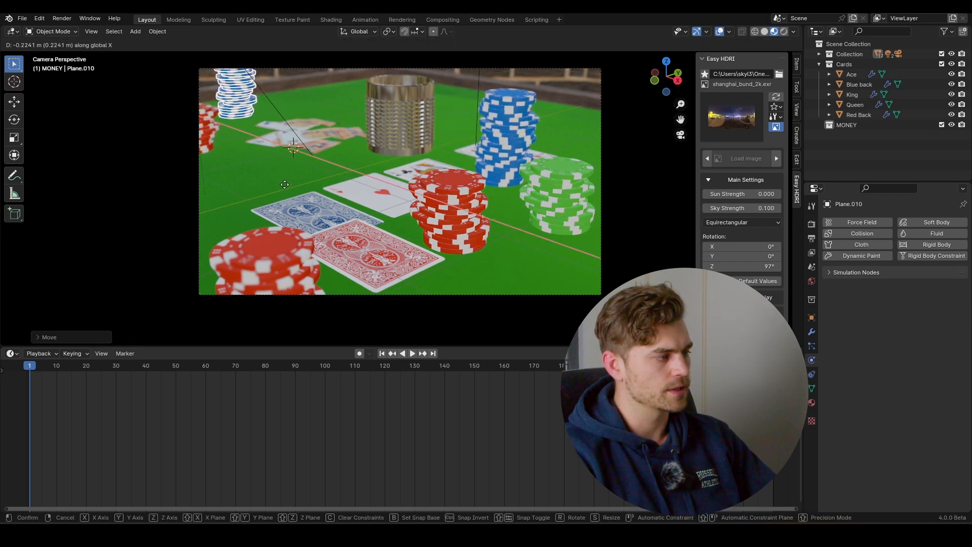
key("y")
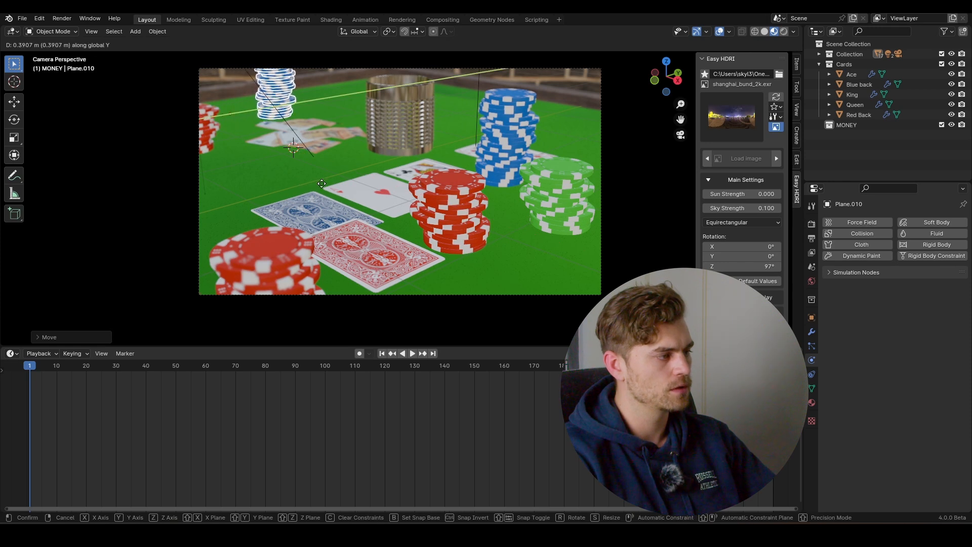
left_click(339, 183)
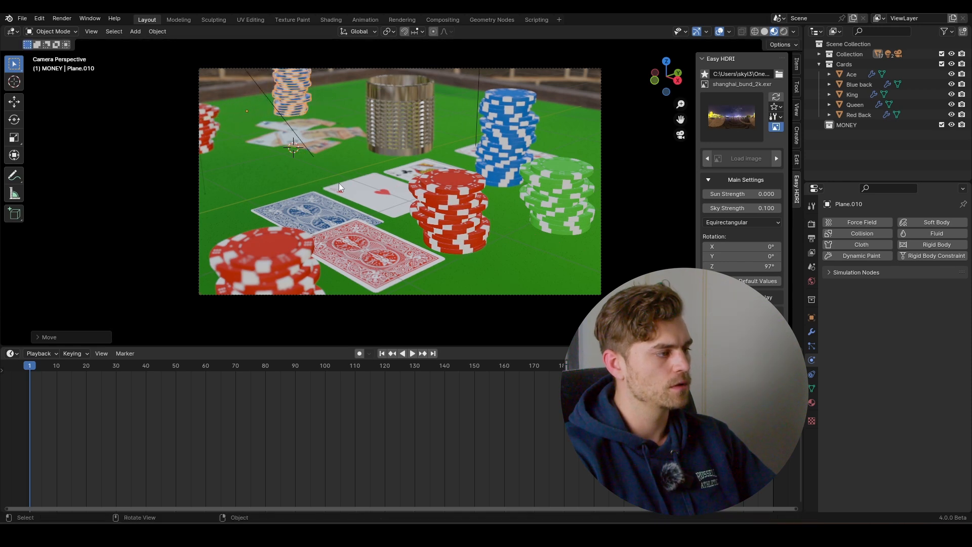
With rendered shading on, delete the topmost banknote and rotate the second one to lie flatter, shifting it toward the glass.
left_click(380, 177)
left_click(785, 32)
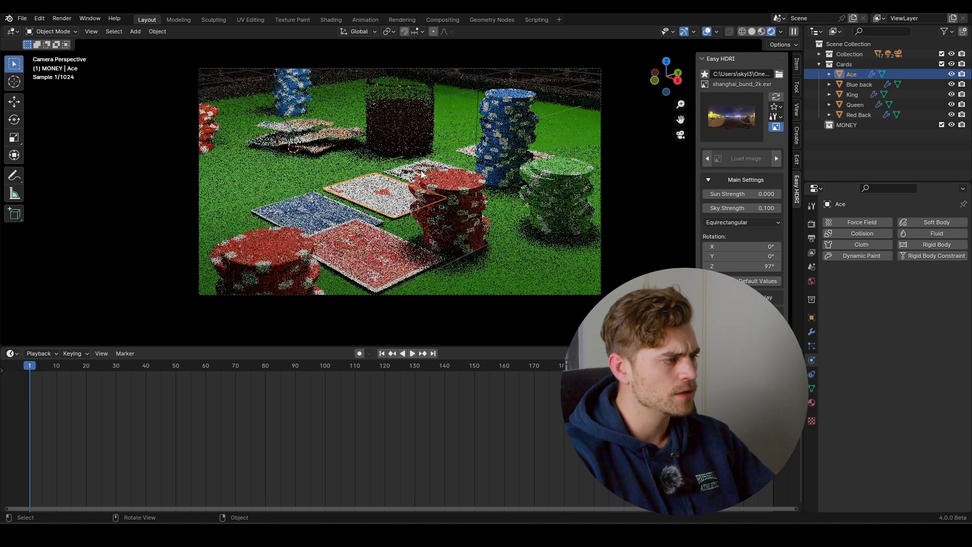
left_click(319, 134)
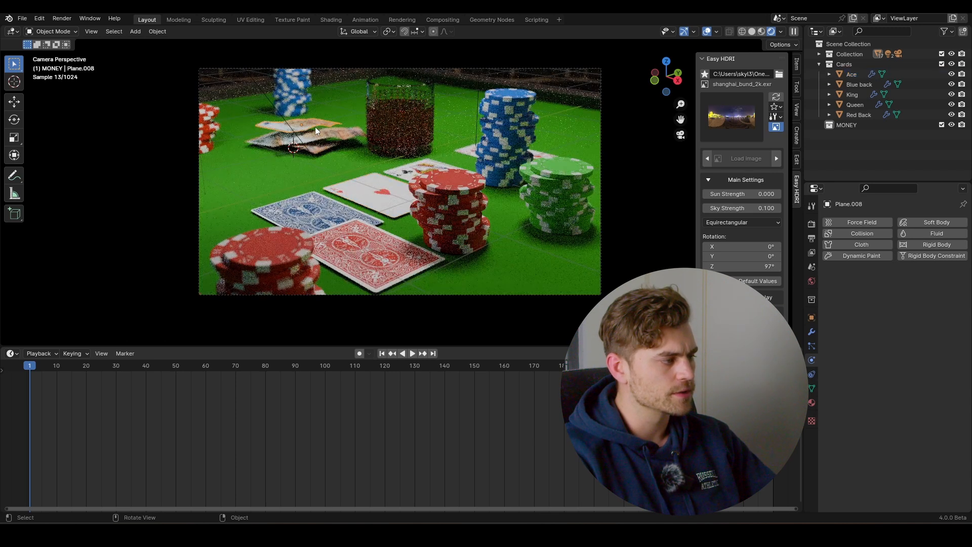
left_click(343, 142)
key("r")
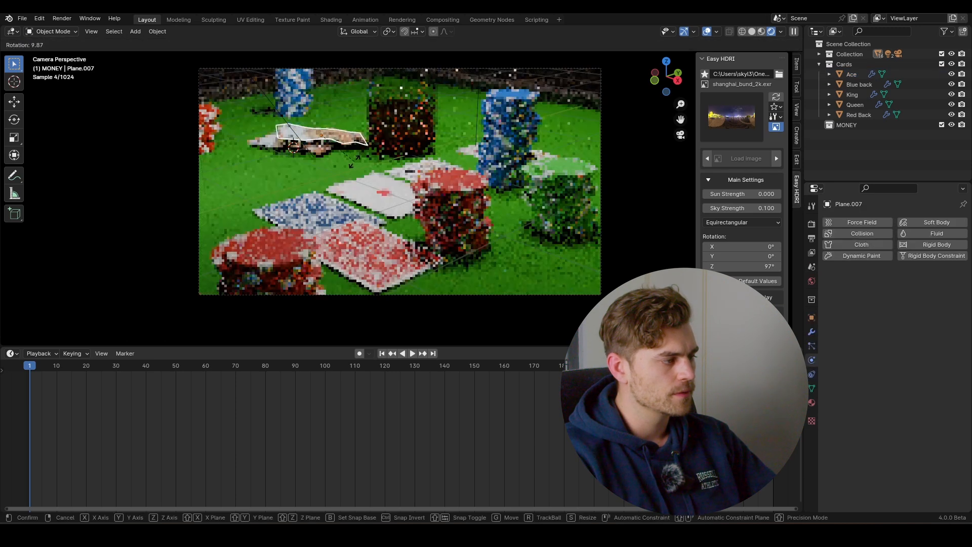
left_click(354, 161)
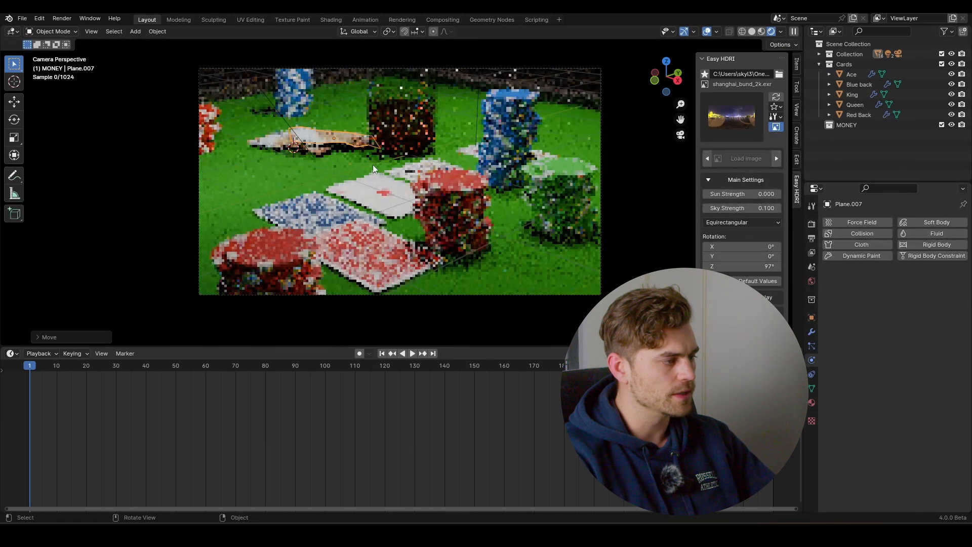
Lower the first banknote about 0.025 m along Z toward the felt.
left_click(337, 127)
left_click(336, 126)
key("shift+d")
key("z")
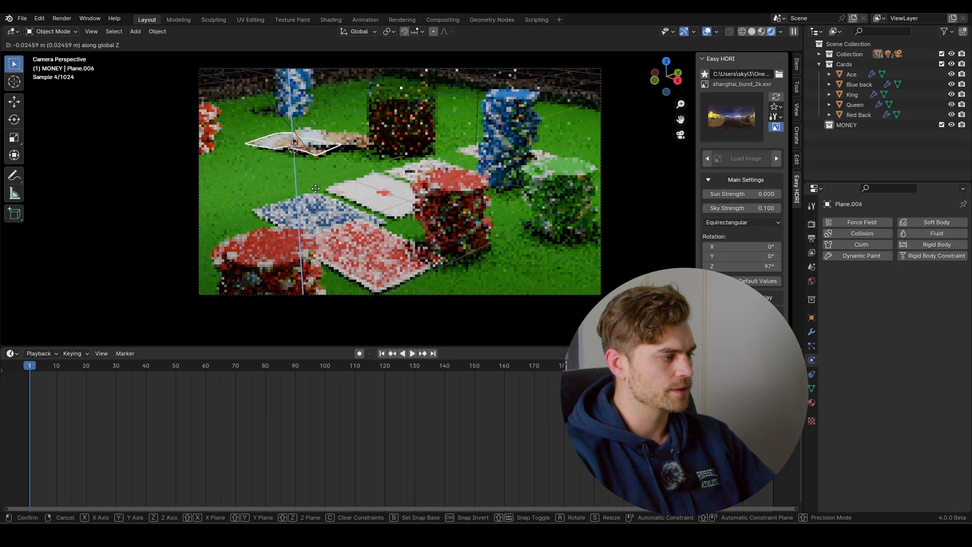
left_click(316, 187)
Select both banknotes and lower them together along Z until they rest on the felt.
left_click(324, 139, "shift")
key("g")
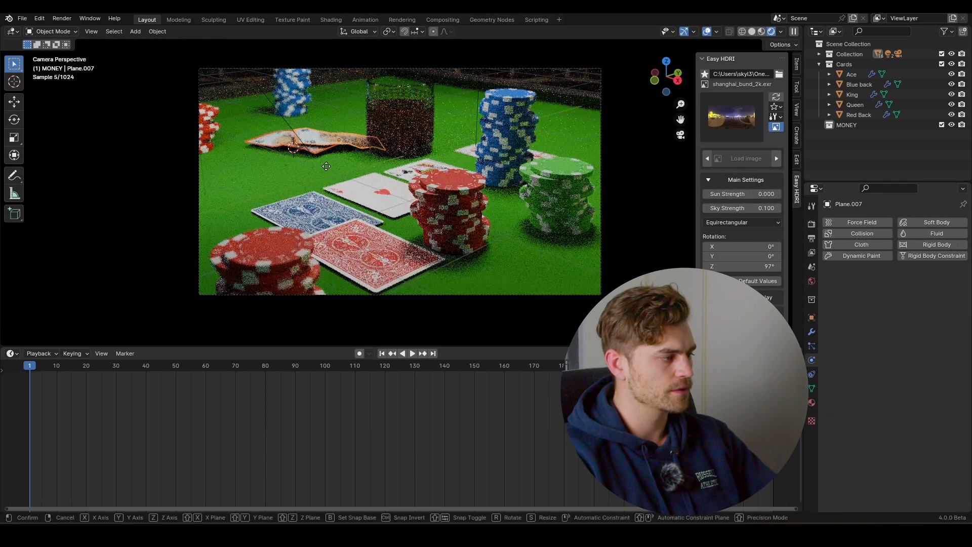
key("z")
left_click(326, 189)
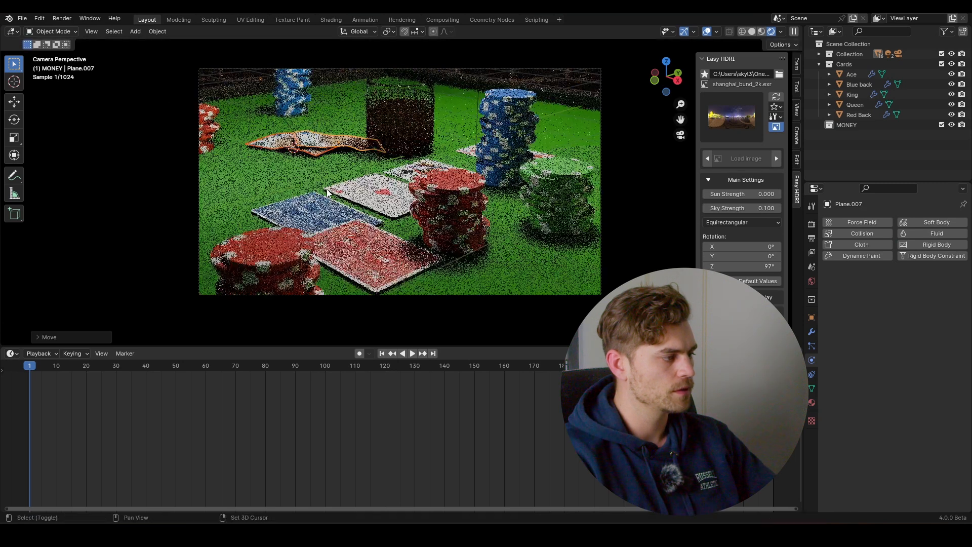
key("g")
key("z")
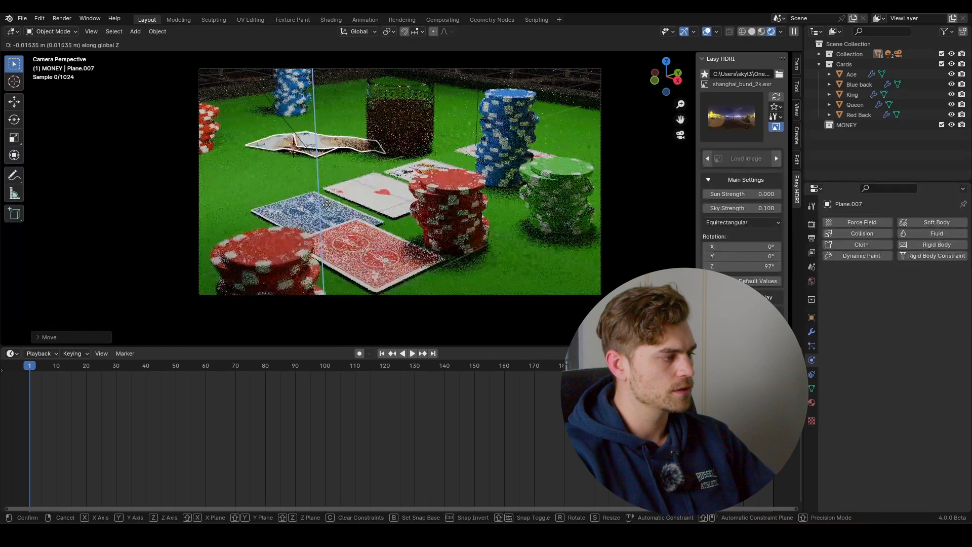
left_click(327, 207)
Compare the camera's depth of field on and off, keep it enabled and set the F-Stop to 0.6.
left_click(332, 106)
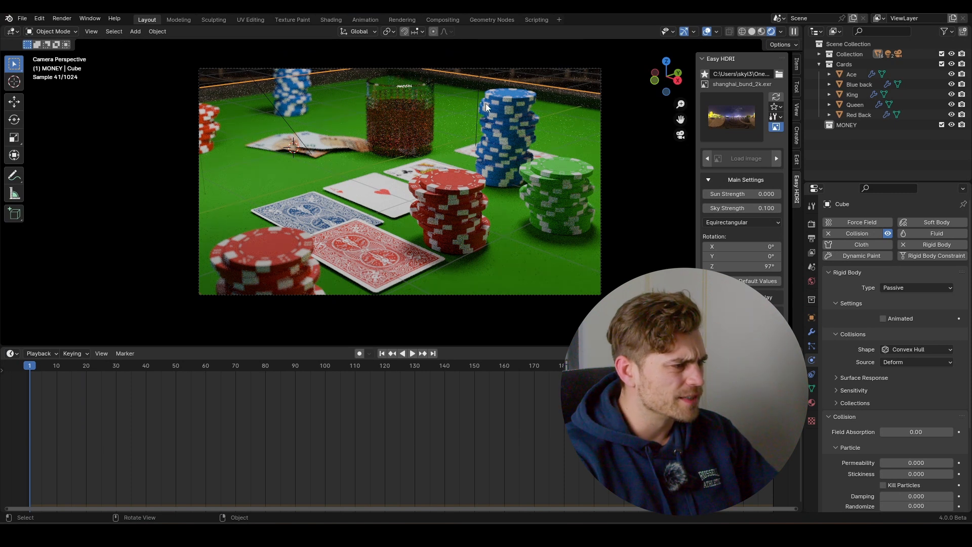
left_click(527, 68)
left_click(811, 359)
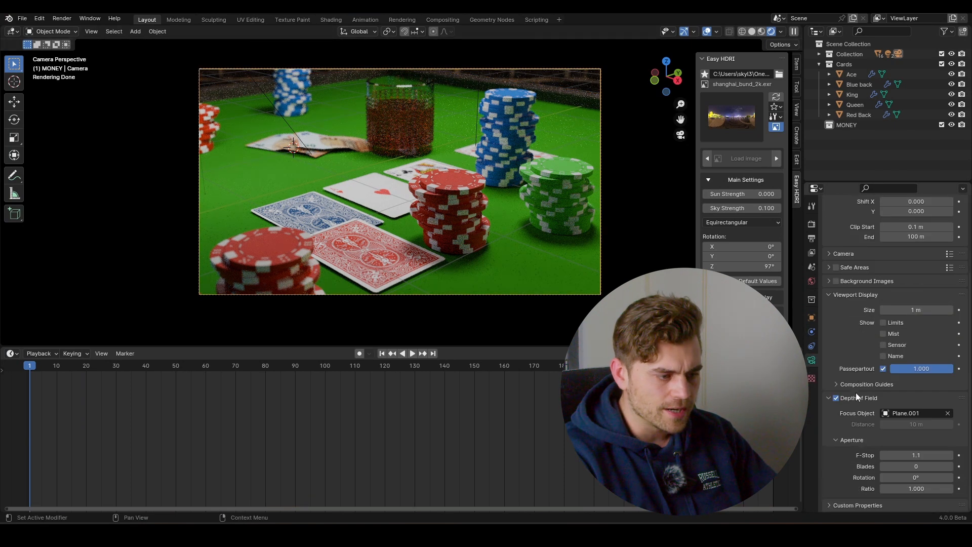
left_click(836, 398)
left_click(836, 397)
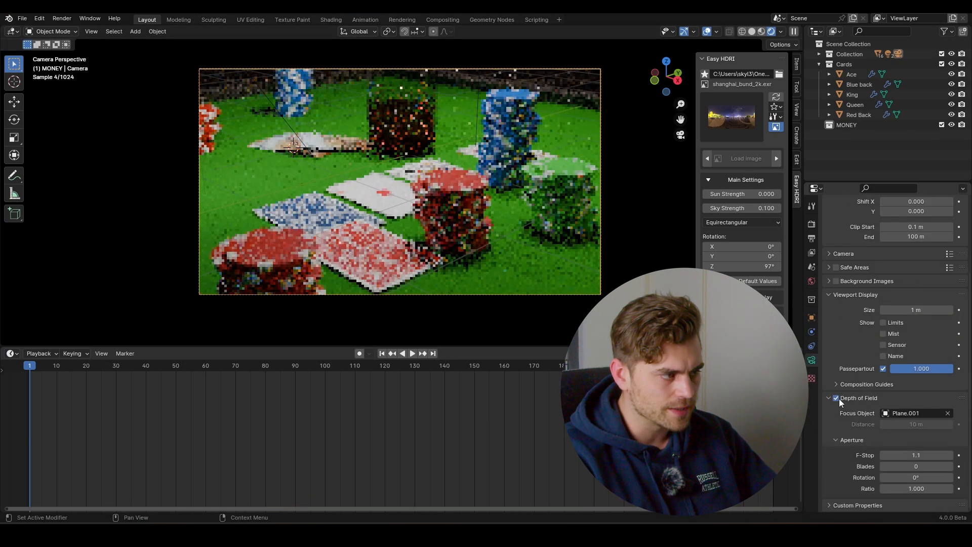
left_click_drag(916, 455, 891, 455)
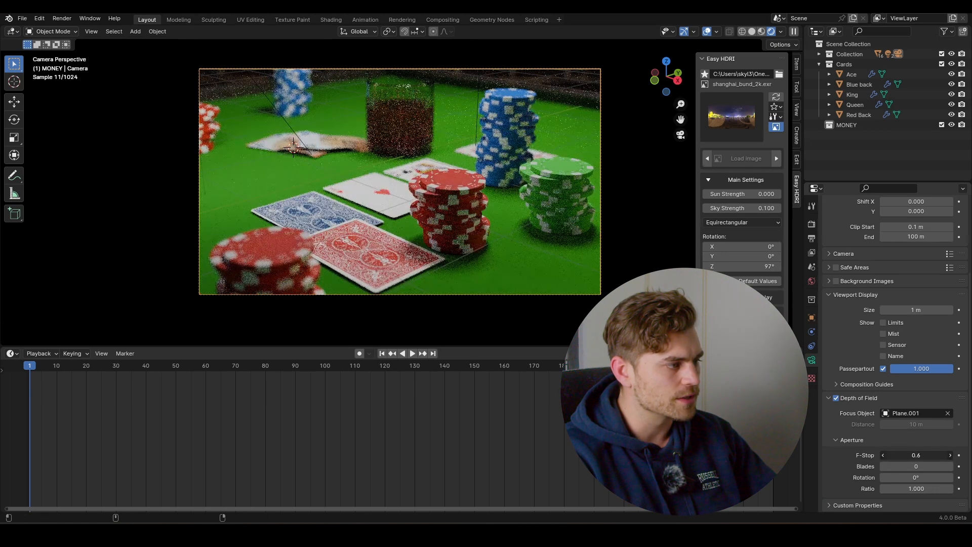
Select the glass and its drink, duplicate them together and shift the copies along X.
left_click(396, 126)
left_click(410, 123)
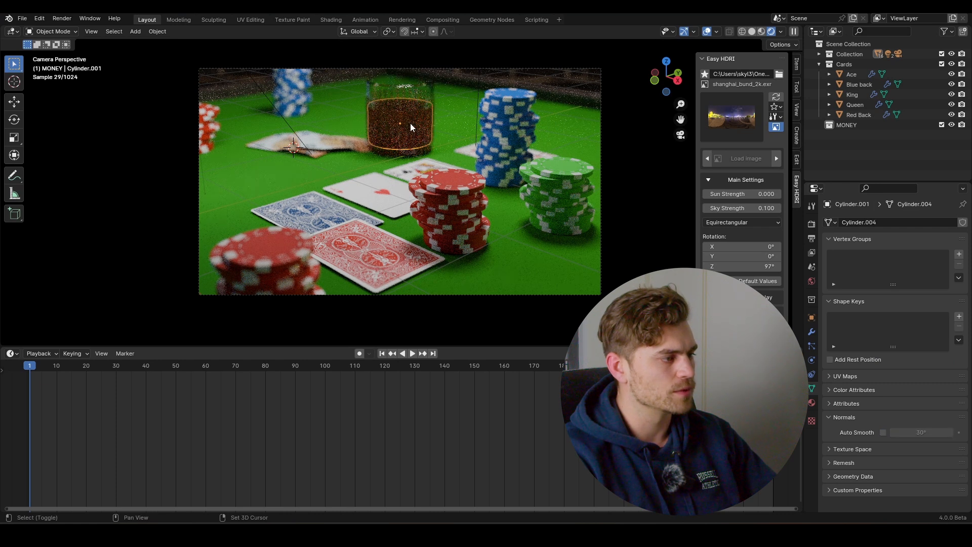
left_click(412, 106)
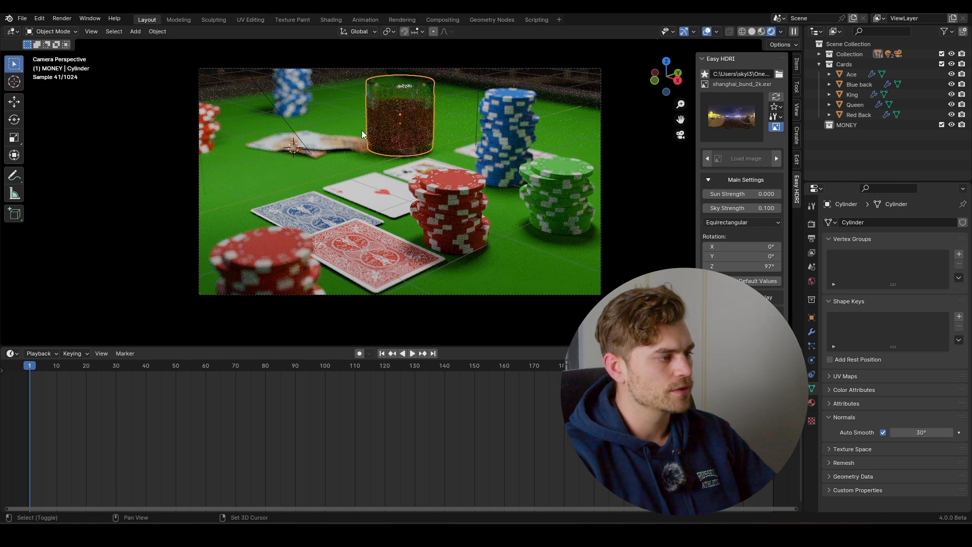
key("shift+d")
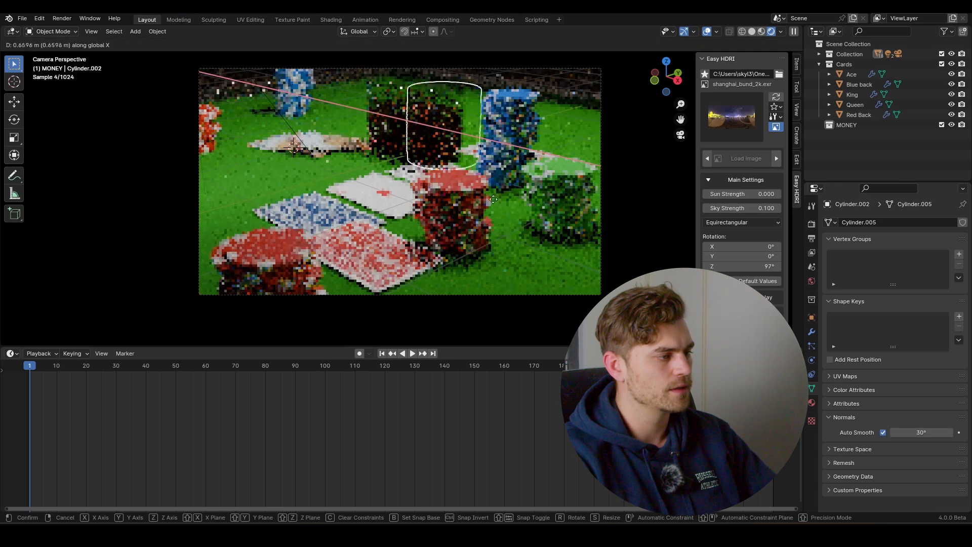
key("x")
left_click(574, 250)
Move the duplicated glass and drink along Y and X into the foreground, in front of the green chip stack.
key("g")
key("y")
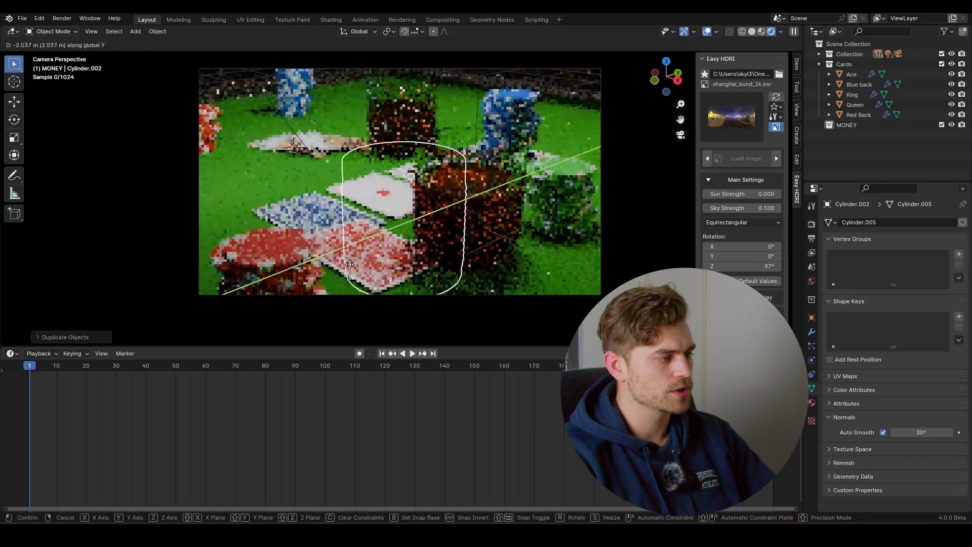
left_click(327, 269)
key("g")
key("x")
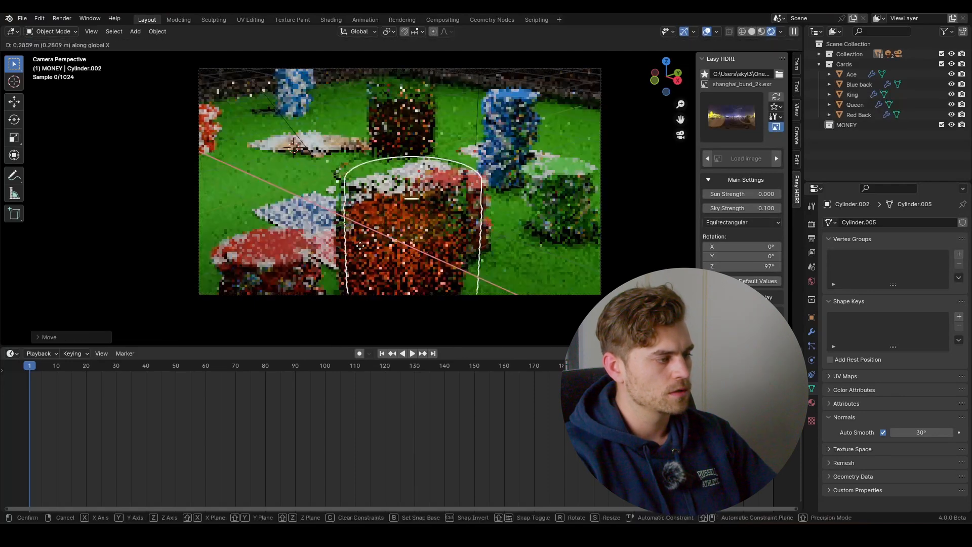
left_click(435, 267)
key("g")
key("y")
left_click(542, 210)
Delete the drink copy so the foreground glass is empty, then clear the glass selection by selecting the felt.
key("x")
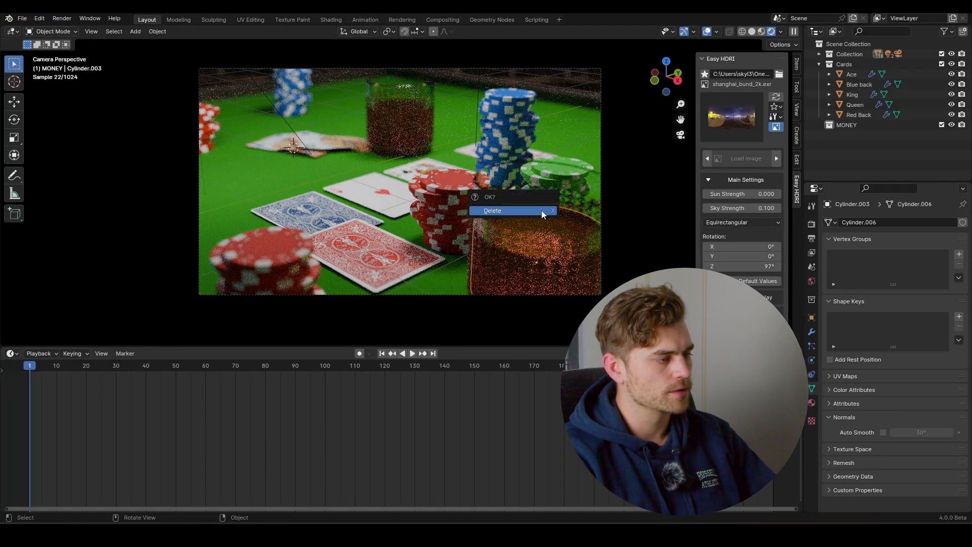
left_click(542, 210)
left_click(492, 239)
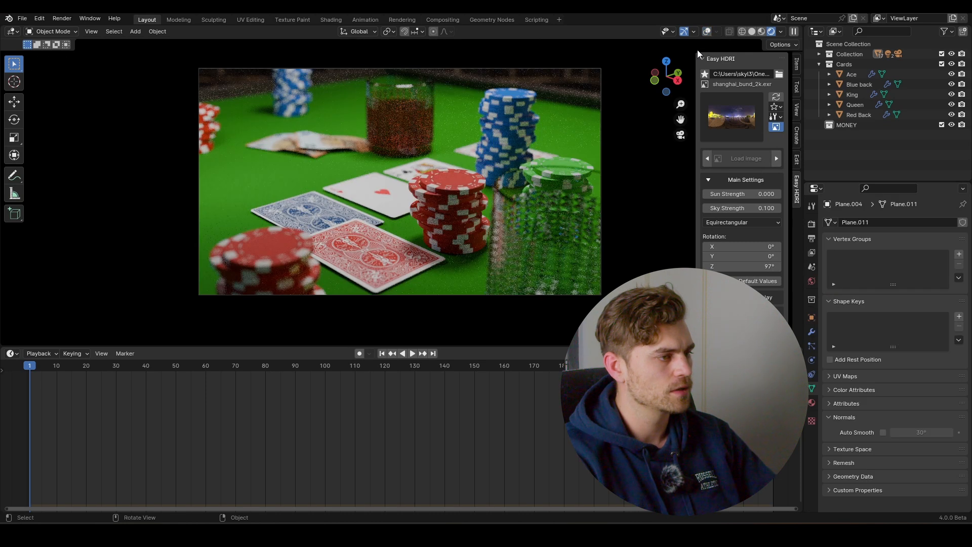
Duplicate the green chip stack and move the copy along X and Y to the opposite edge of the camera frame.
left_click(564, 160)
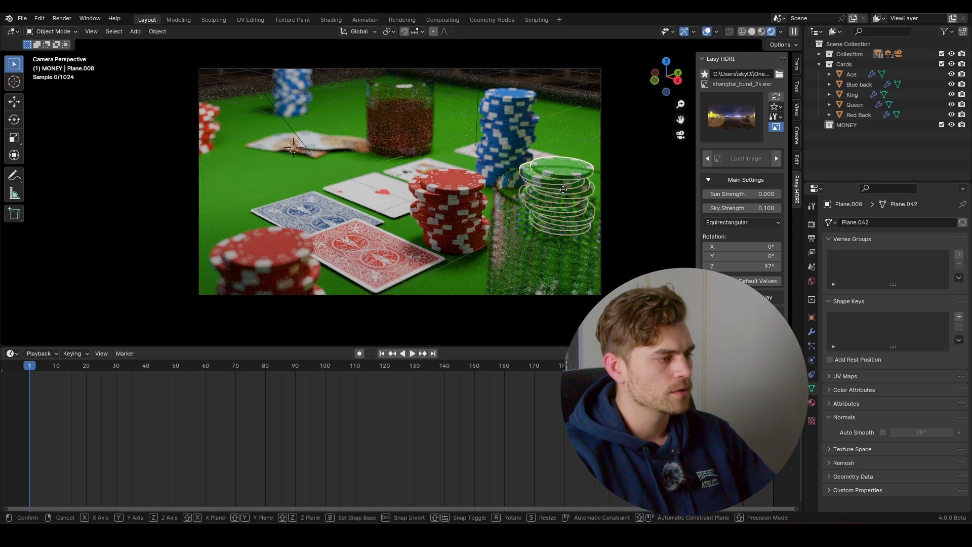
key("g")
key("x")
key("g")
key("y")
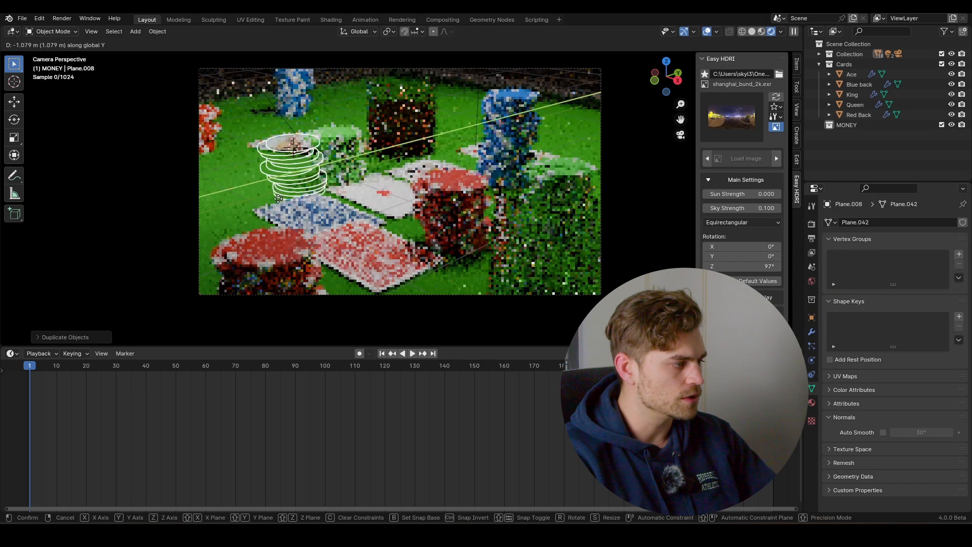
left_click(208, 217)
Rotate the duplicated green chip stack about Z and nudge it along X so it is partly cropped by the frame.
key("r")
key("z")
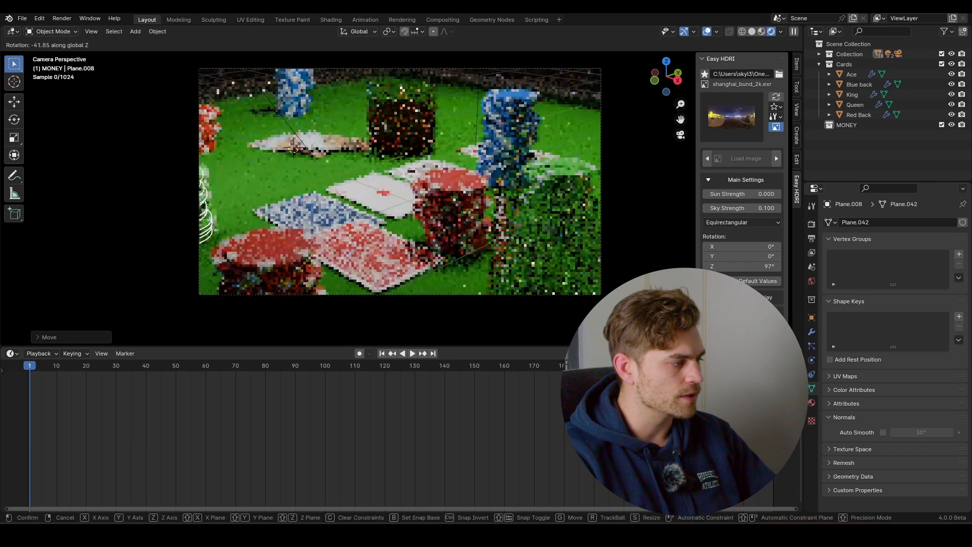
left_click(208, 277)
key("g")
key("x")
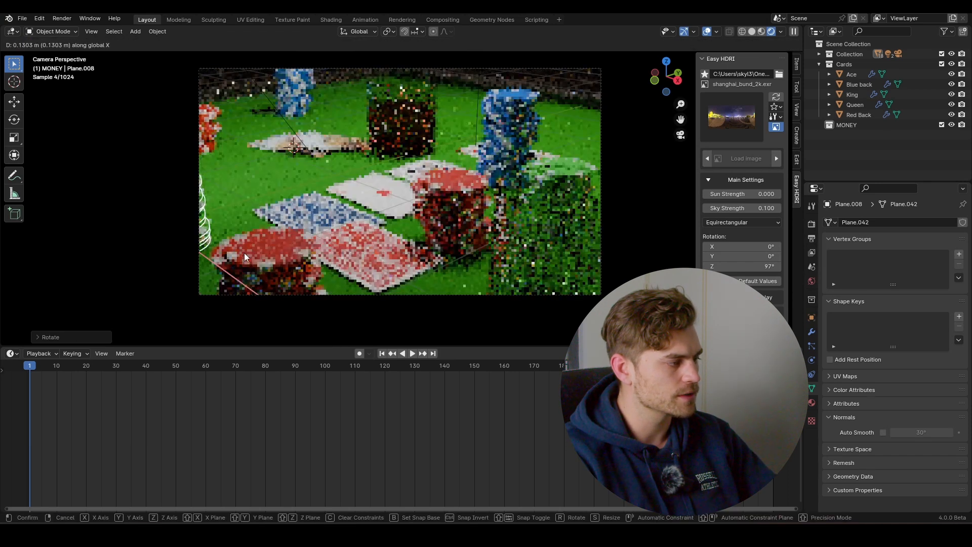
left_click(267, 159)
left_click(293, 184)
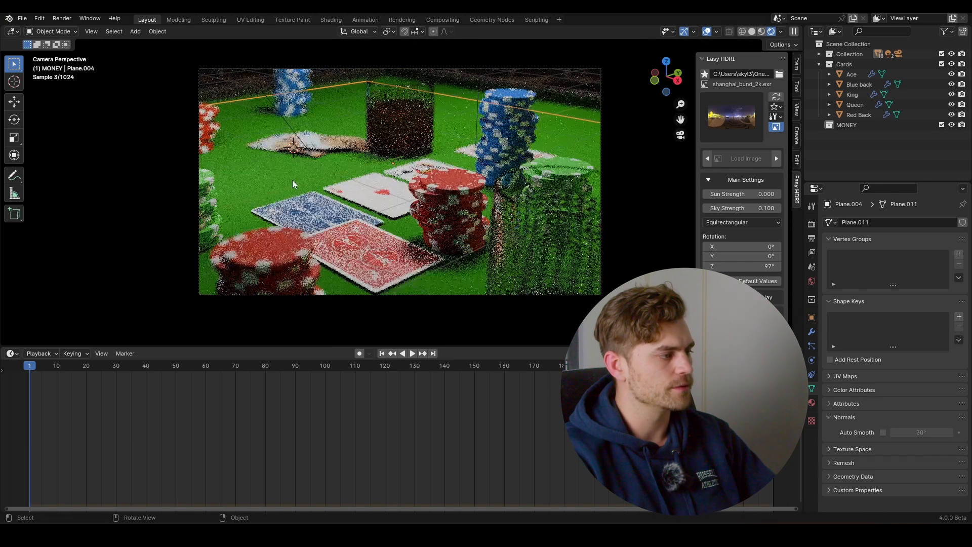
Add a cube and scale it up until it encloses the objects on the poker table.
key("shift+a")
mouse_move(384, 164)
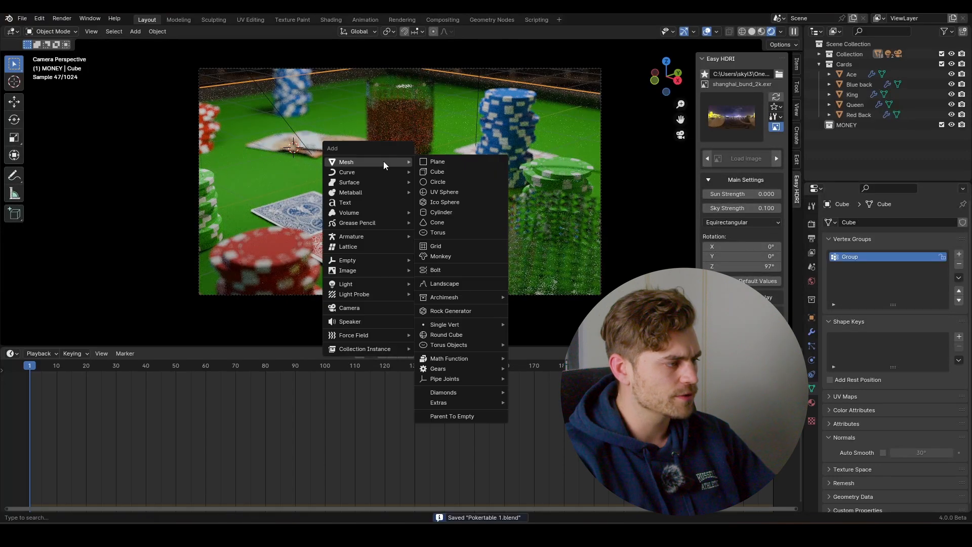
left_click(433, 172)
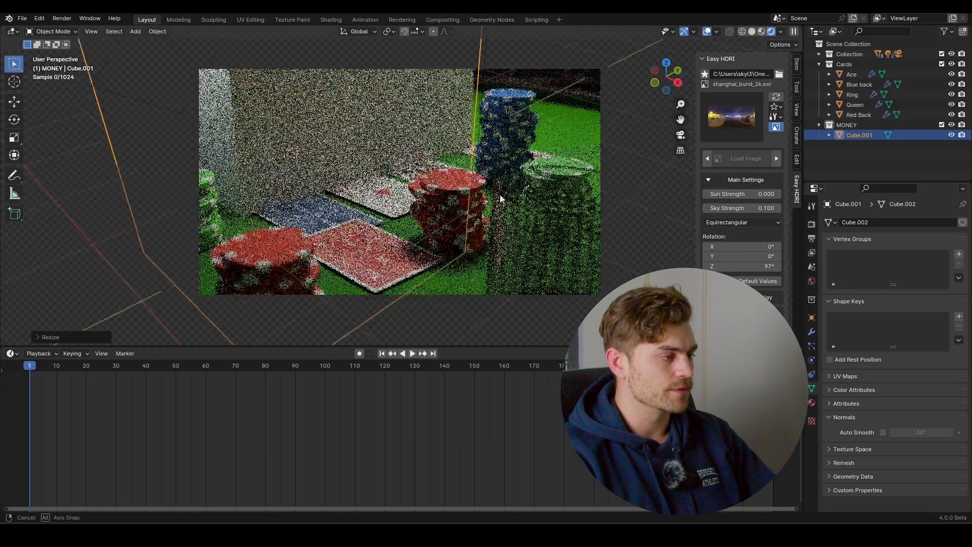
middle_click_drag(501, 197, 481, 240)
scroll(474, 197, "down", 5)
key("s")
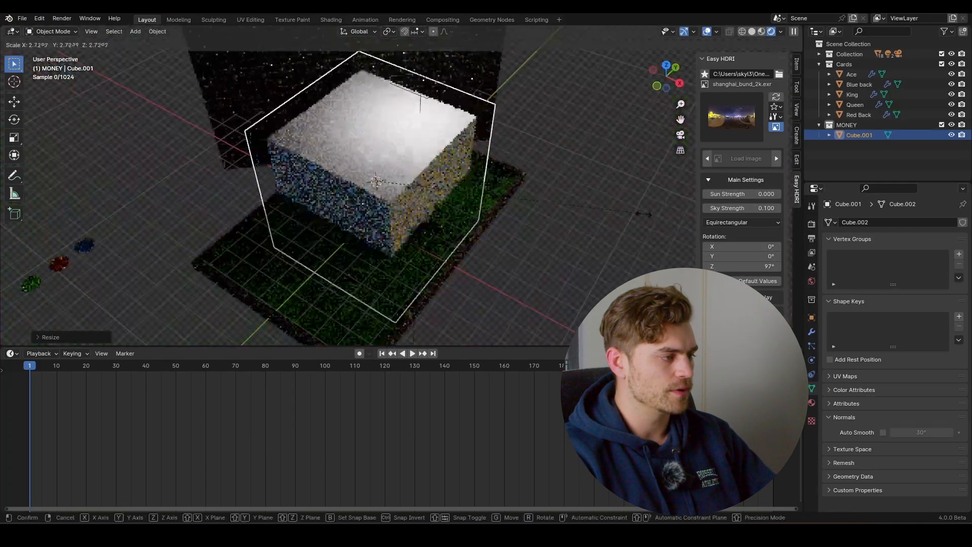
left_click(271, 319)
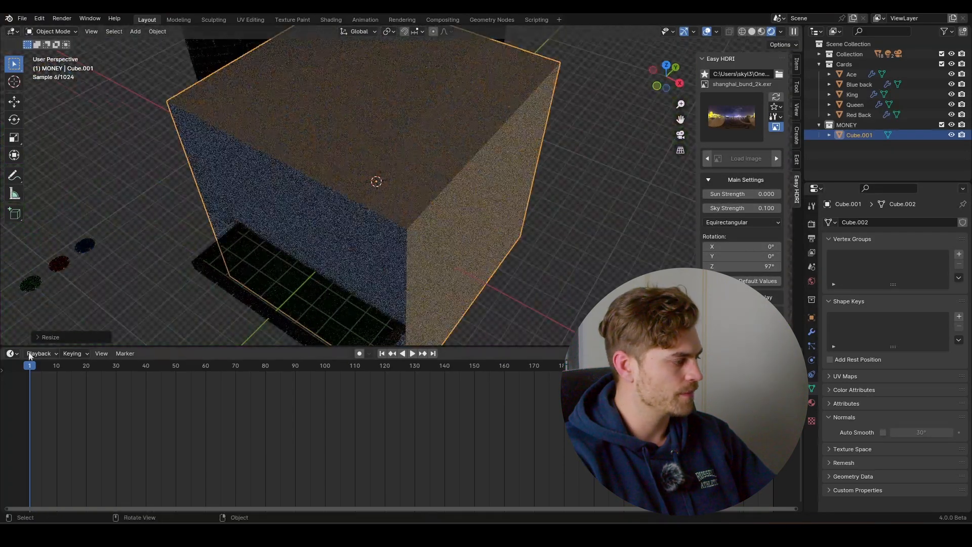
Replace the timeline with the Shader Editor and create a new material for the large cube.
left_click(10, 353)
left_click(60, 453)
left_click(421, 355)
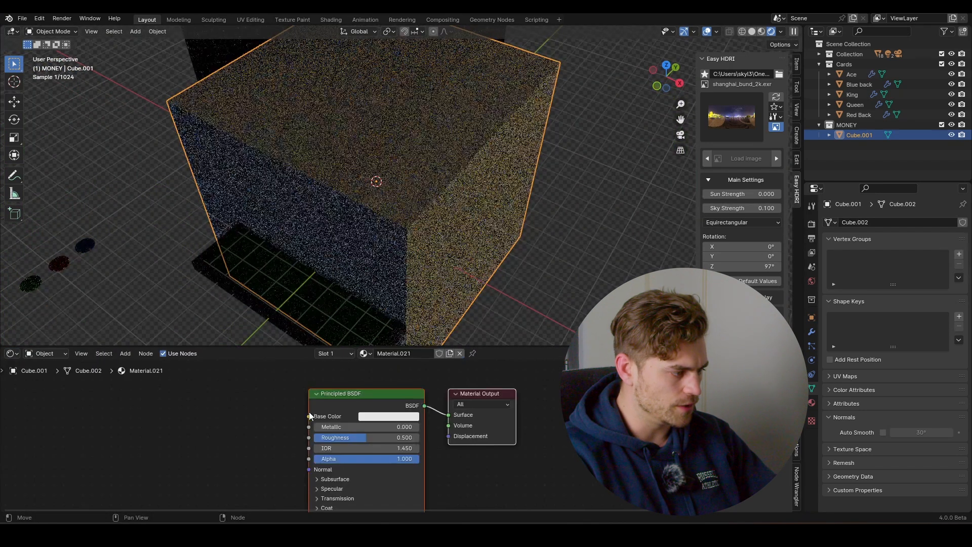
Replace the Principled BSDF with a Principled Volume feeding the Volume output, set Density to 0.08 and return to the camera view.
key("shift+a")
mouse_move(366, 399)
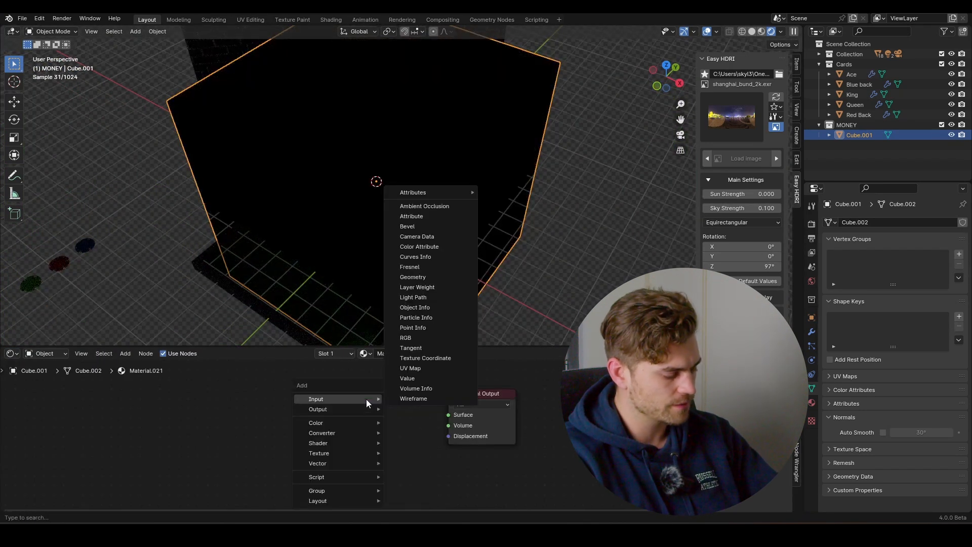
type("volume")
key("Return")
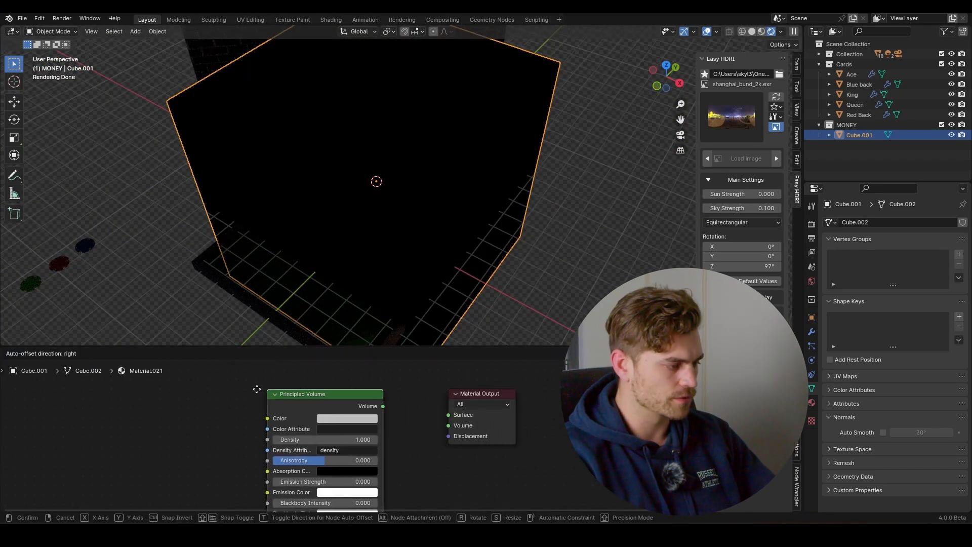
left_click(238, 386)
left_click_drag(354, 403, 453, 426)
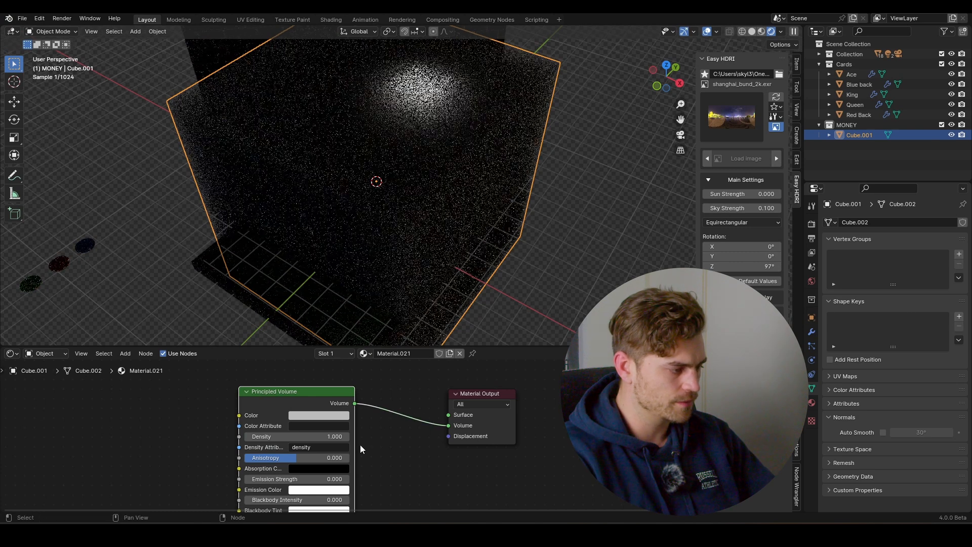
left_click_drag(337, 438, 290, 438)
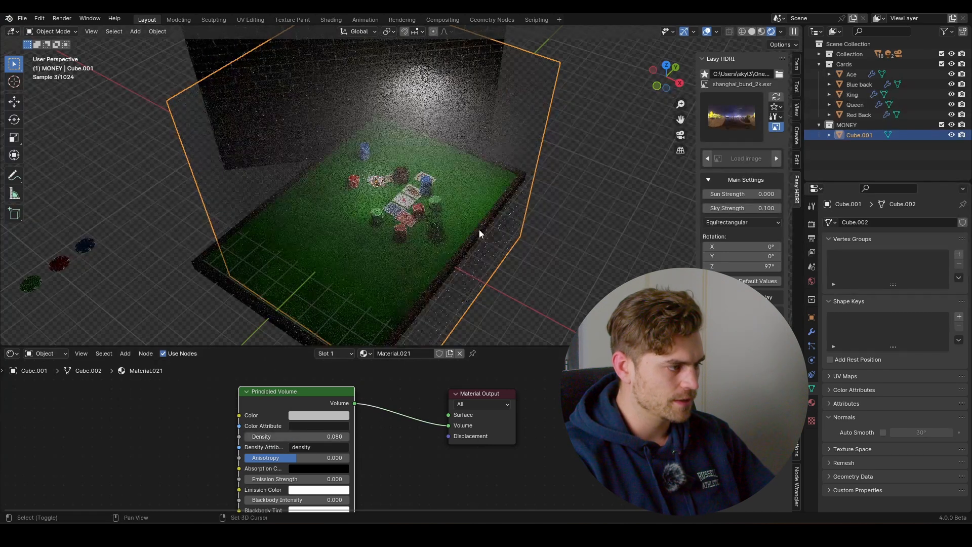
key("KP_0")
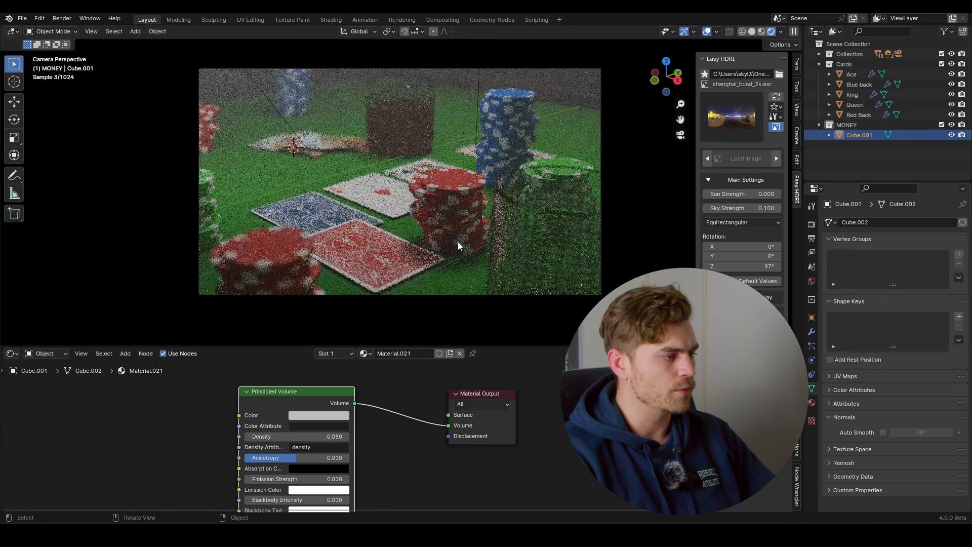
Add a Noise Texture and feed it through a Color Ramp into the Principled Volume's Color.
middle_click_drag(144, 444, 307, 446)
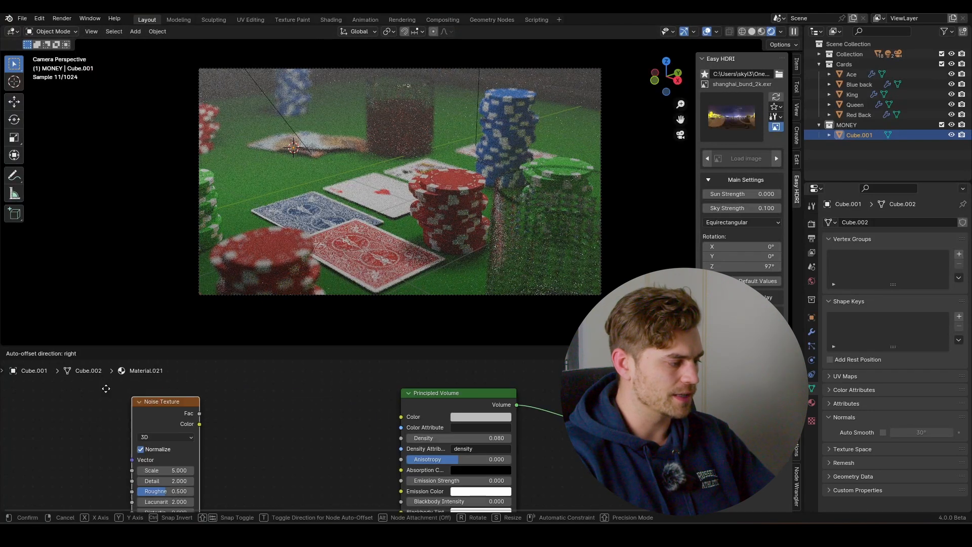
left_click(91, 382)
left_click_drag(194, 405, 315, 419)
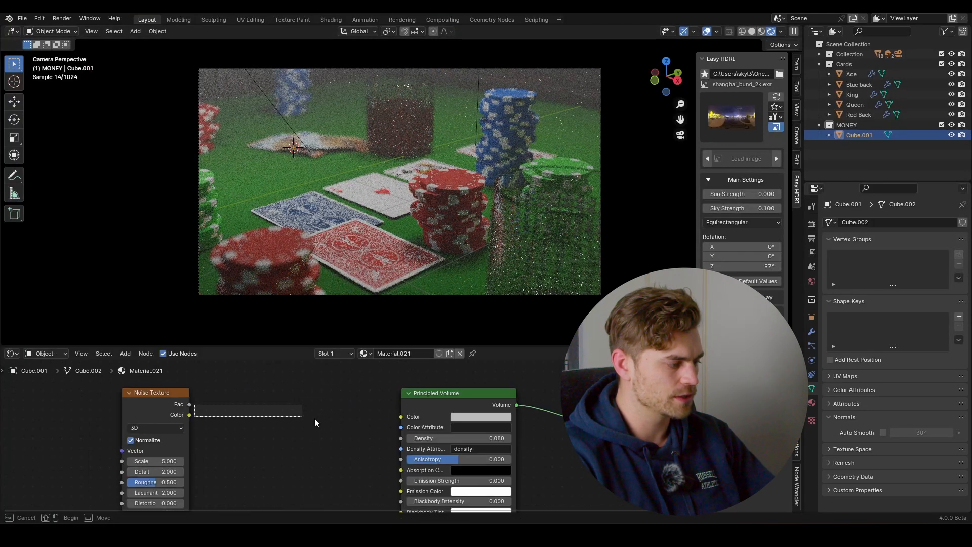
left_click_drag(189, 403, 401, 417)
middle_click_drag(326, 408, 417, 406)
left_click(318, 388)
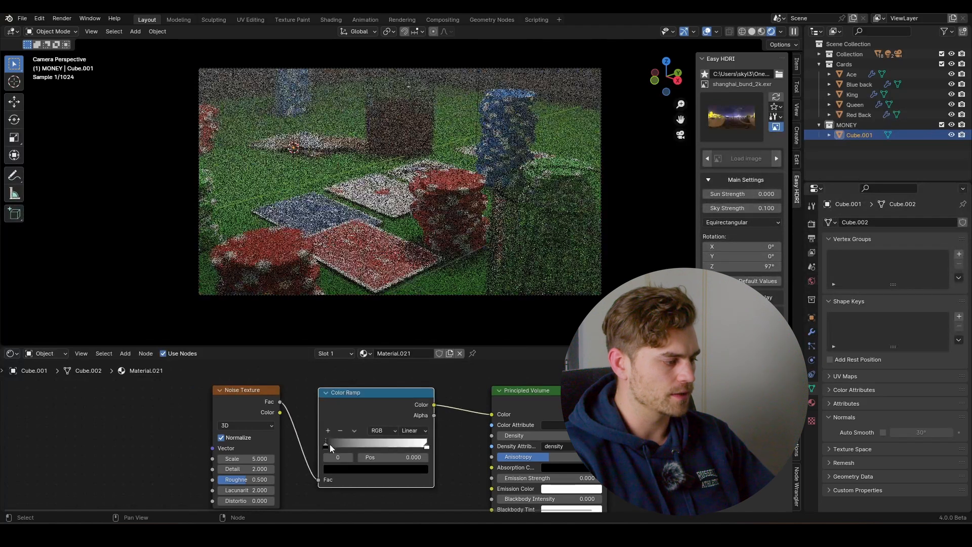
Tighten the Color Ramp by moving the black stop inward and the white stop to about 0.832.
left_click_drag(328, 446, 363, 450)
left_click(426, 446)
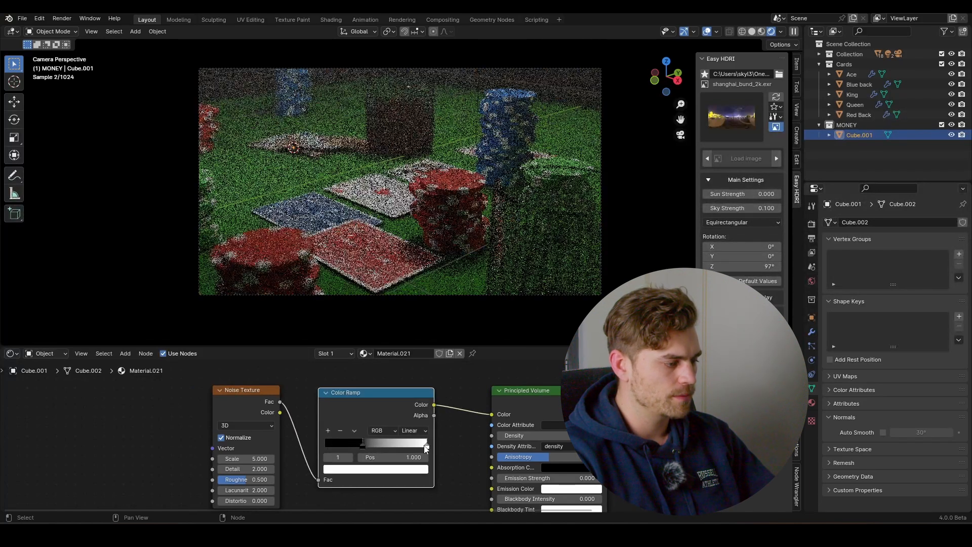
left_click_drag(426, 448, 406, 448)
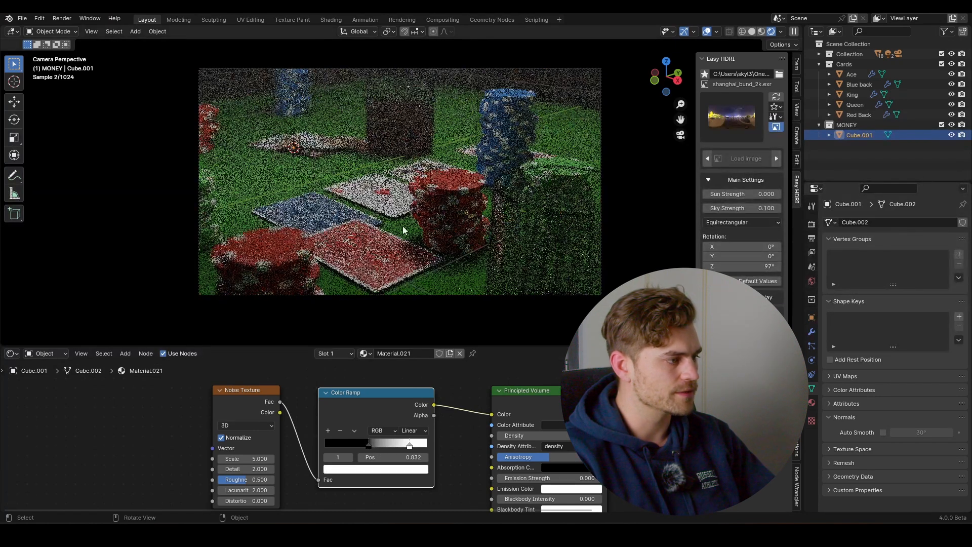
Select the felt, hide the viewport overlays to preview the hazy scene cleanly, and save the file.
left_click(339, 174)
left_click(708, 32)
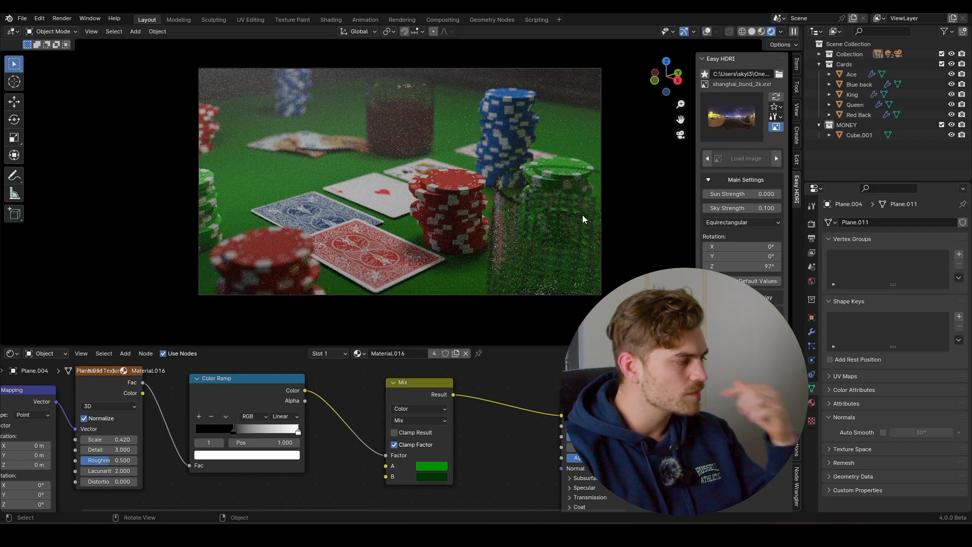
key("ctrl+s")
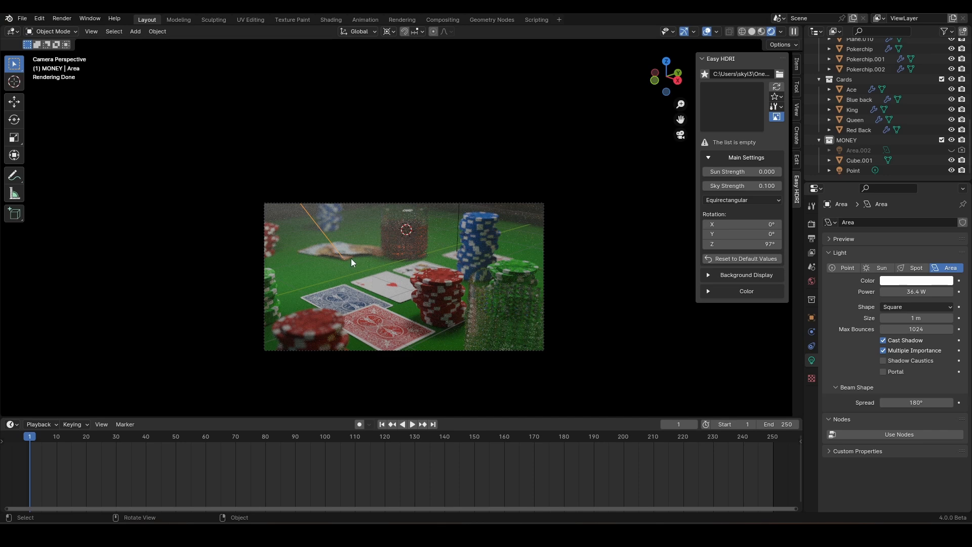
Duplicate the area light over the banknotes and place the copy farther out, beyond the red and blue chip stacks.
middle_click_drag(350, 258, 376, 242)
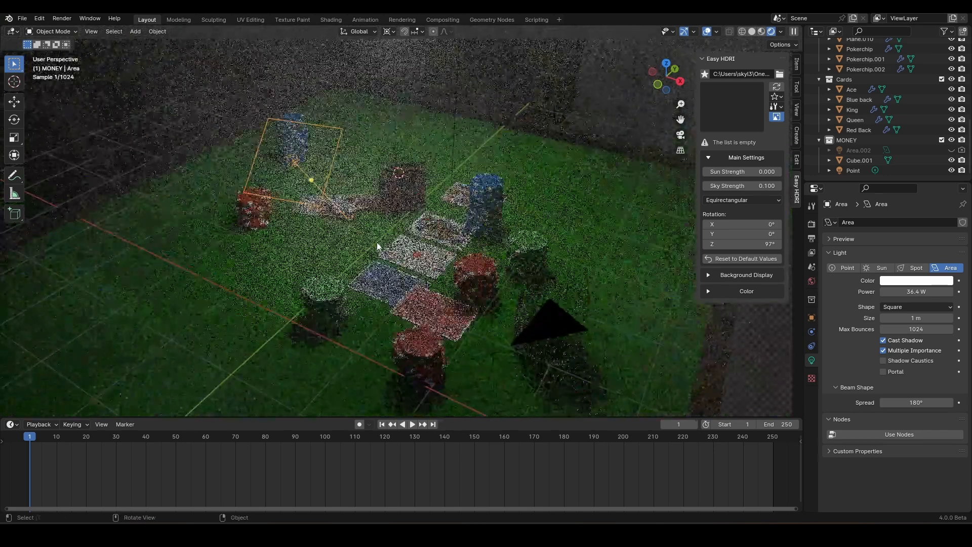
key("shift+d")
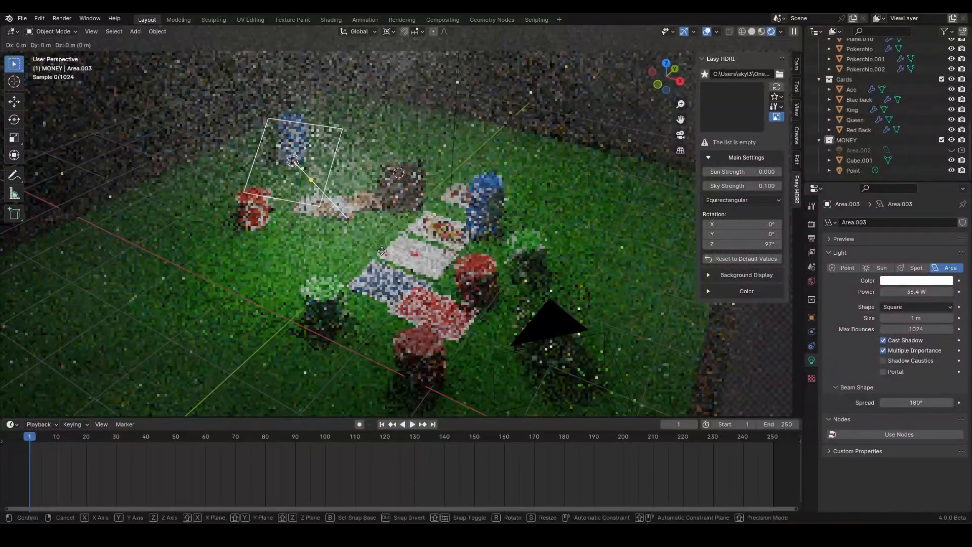
left_click(323, 217)
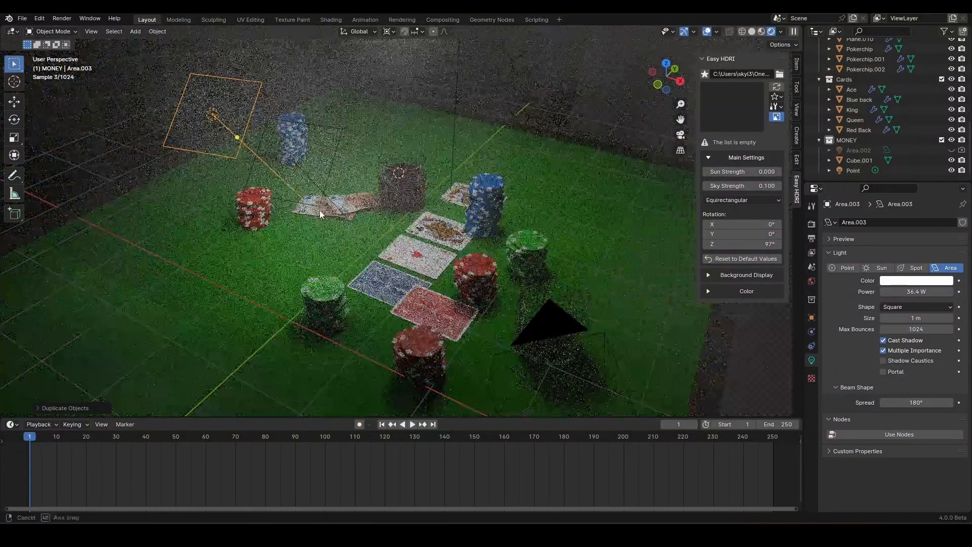
middle_click_drag(320, 210, 389, 209)
scroll(390, 209, "down", 2)
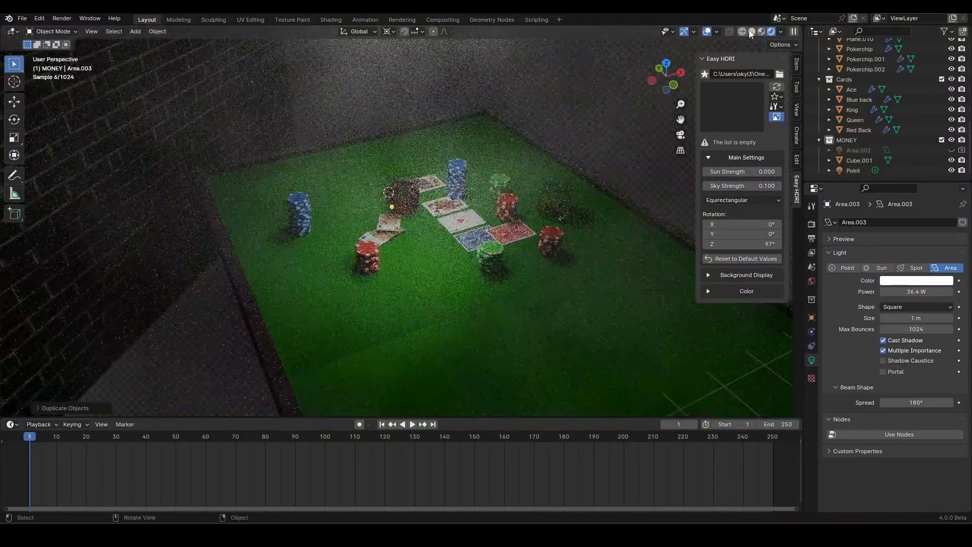
Clear the duplicated area light's rotation, and set its power to 370.4 W with a beam spread of 0°.
key("alt+r")
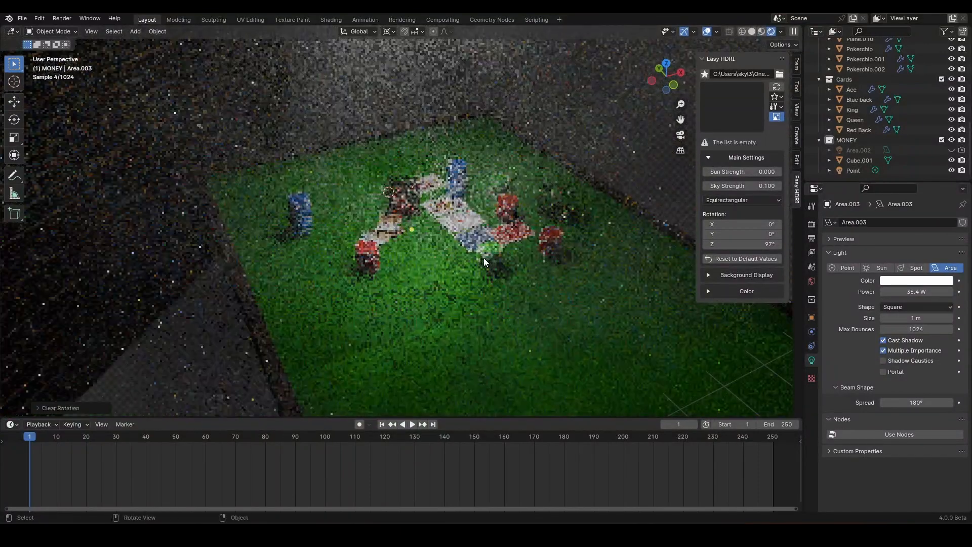
key("r")
key("x")
key("y")
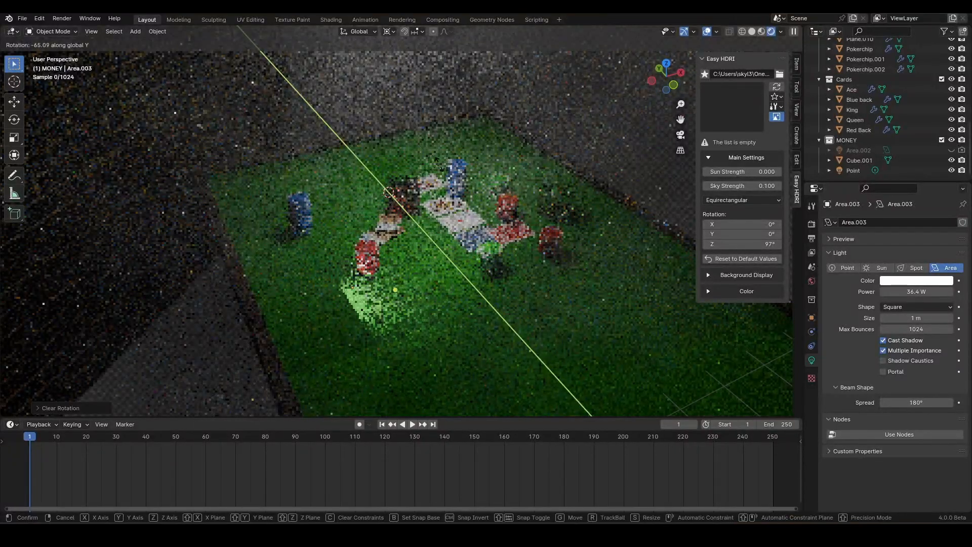
right_click(430, 312)
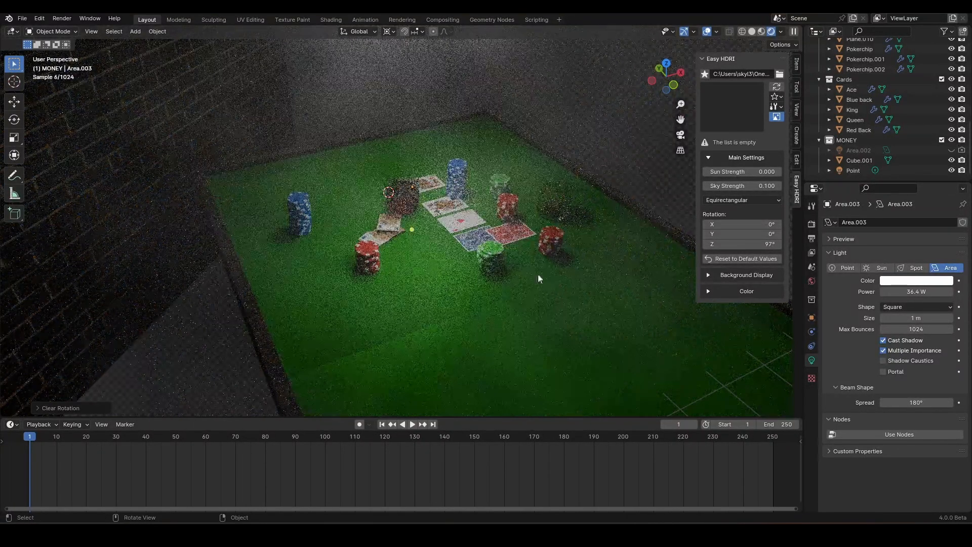
left_click_drag(910, 291, 908, 298)
left_click_drag(919, 403, 830, 403)
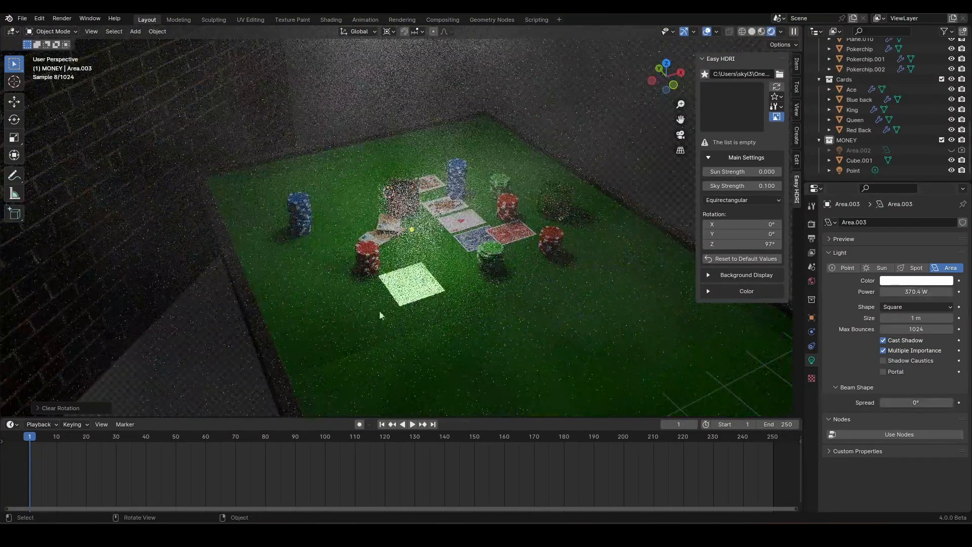
Change the transform pivot point and enlarge the area light about its own center until its beam covers much of the felt.
left_click_drag(353, 418, 353, 352)
key("s")
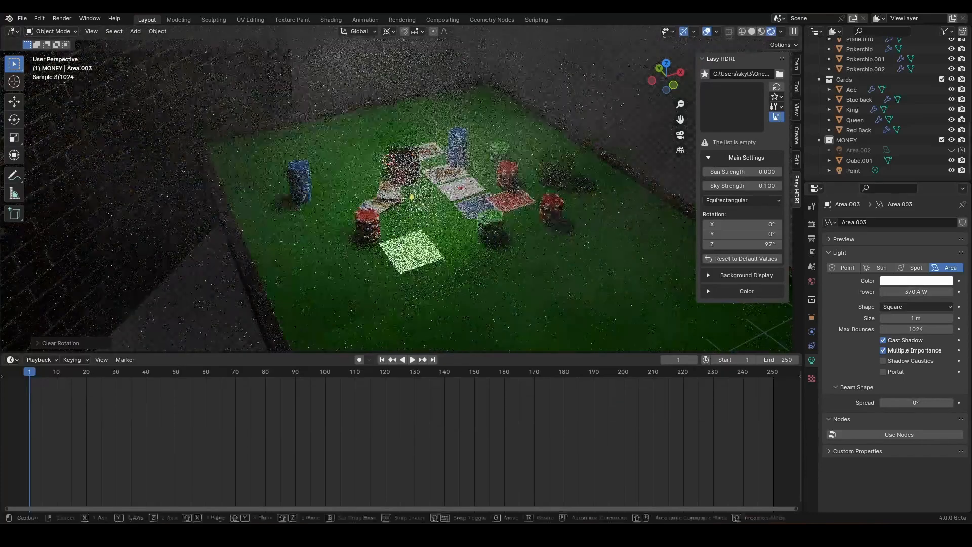
right_click(452, 139)
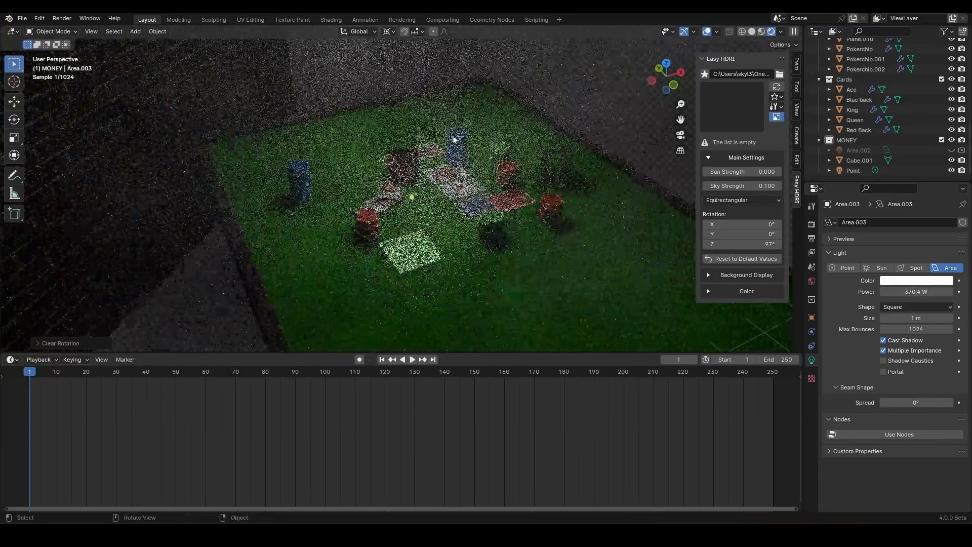
left_click(391, 33)
left_click(419, 90)
key("s")
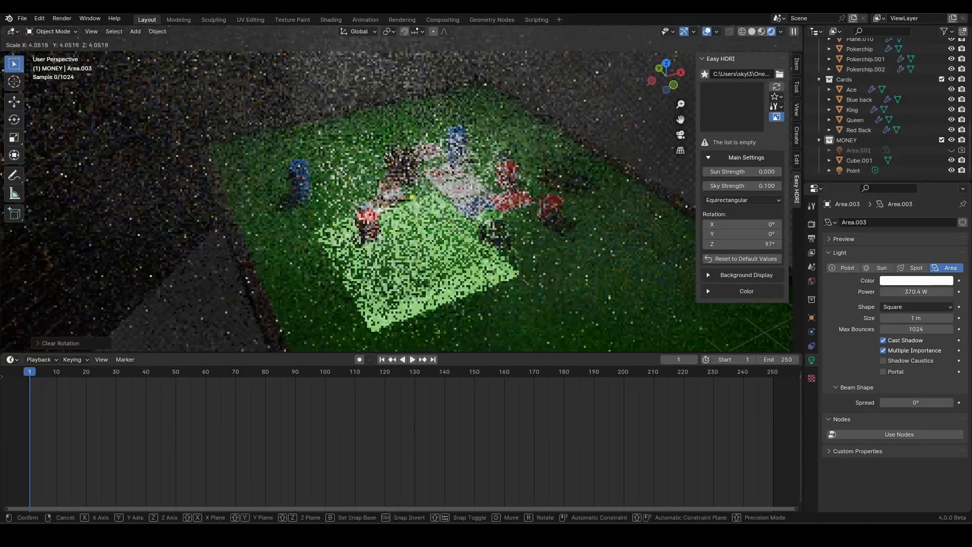
left_click(631, 282)
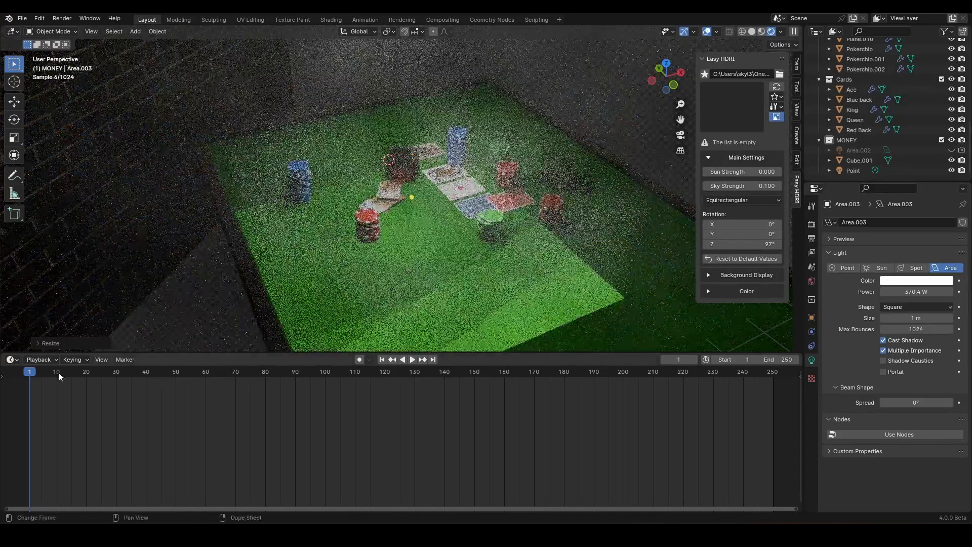
Turn the timeline area into a Shader Editor and enable nodes for the area light.
left_click(13, 359)
left_click(62, 452)
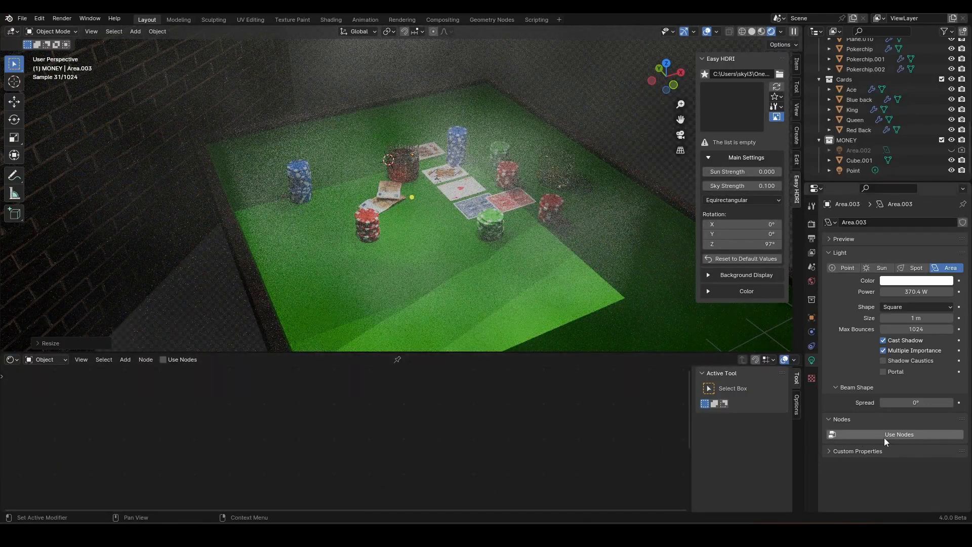
left_click(899, 436)
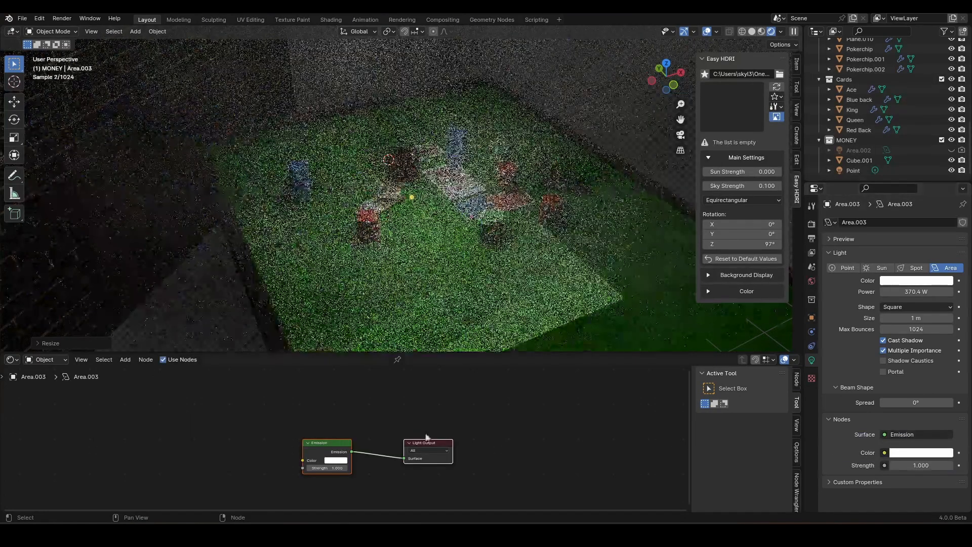
scroll(362, 446, "up", 5)
middle_click_drag(257, 442, 470, 404)
scroll(470, 404, "down", 6)
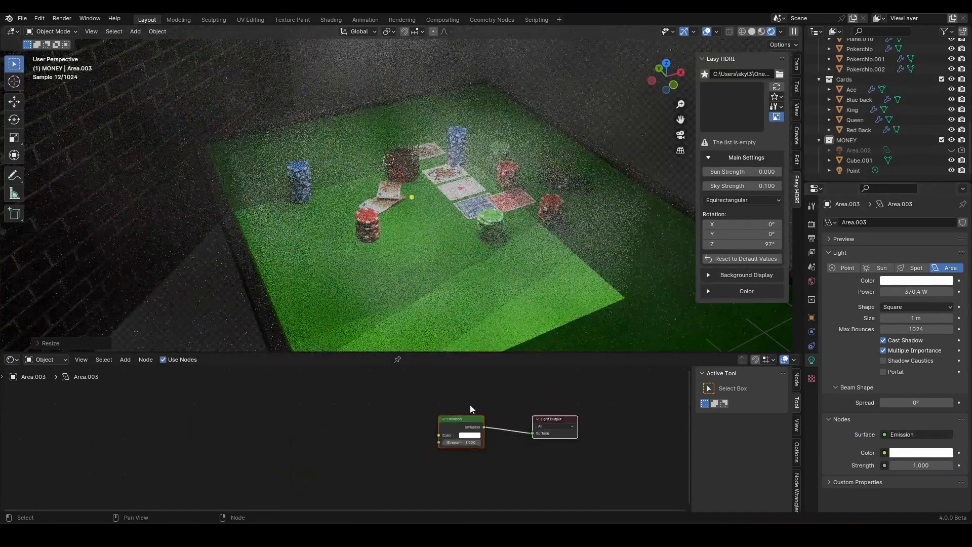
middle_click_drag(400, 422, 417, 413)
left_click(403, 415)
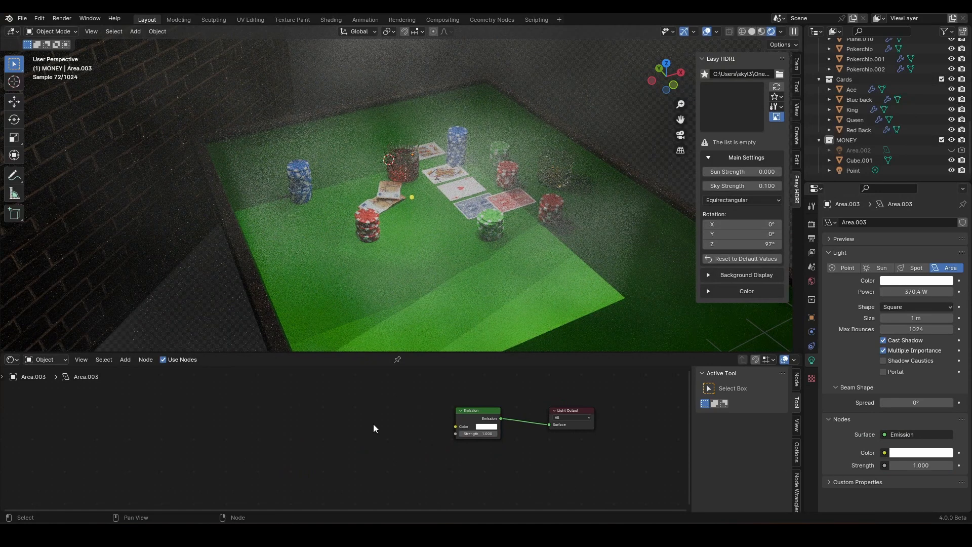
Add a Wave Texture to the light's node tree and connect its Color to the Emission Strength.
key("shift+a")
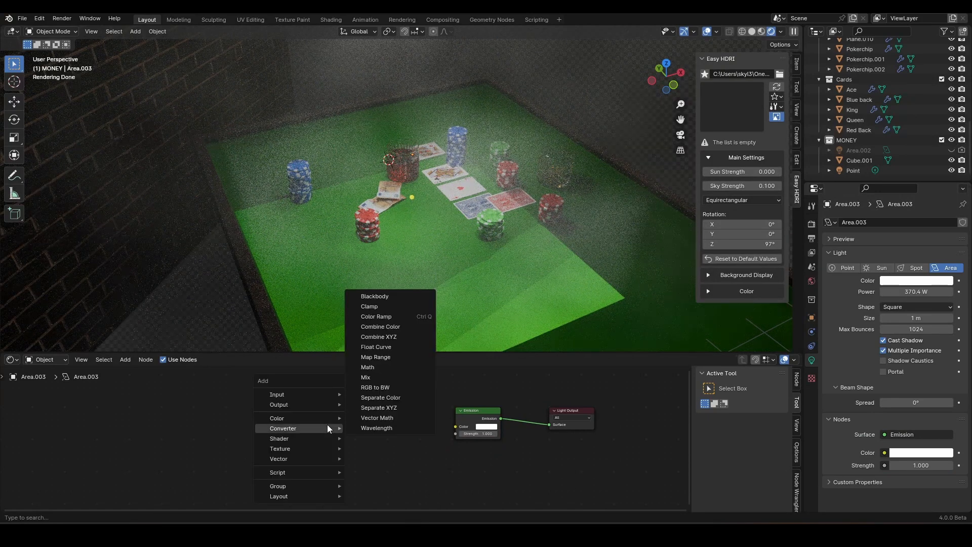
type("wave")
key("Return")
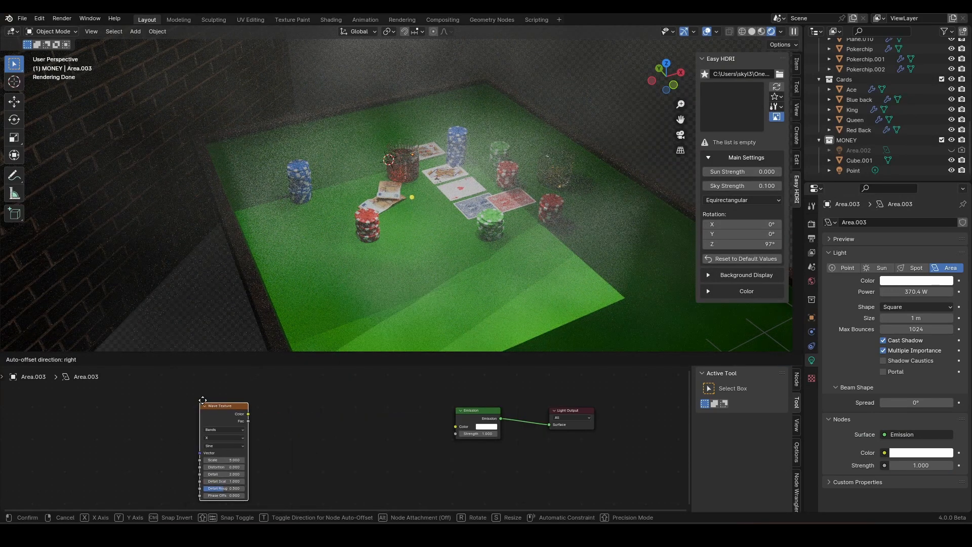
left_click(268, 420)
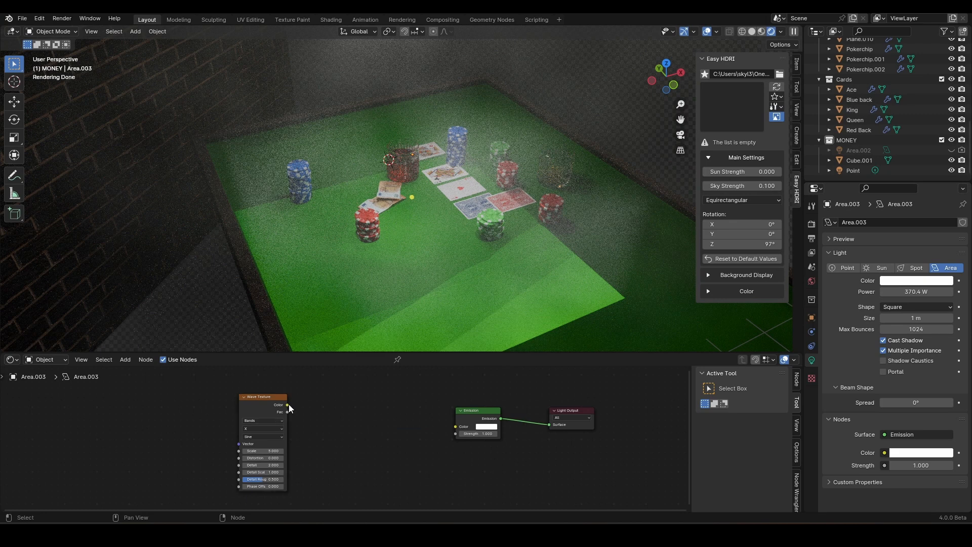
left_click_drag(454, 432, 455, 433)
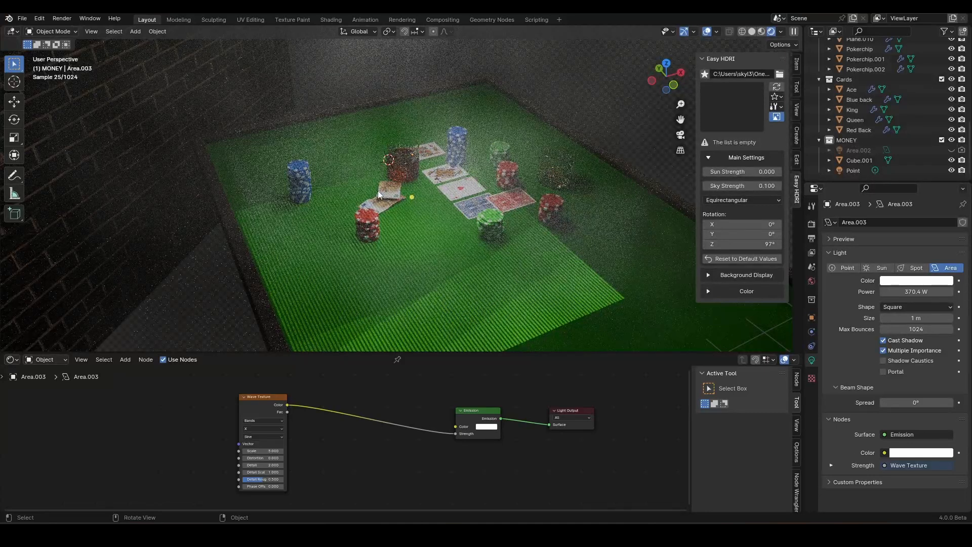
Set the Wave Texture's Scale to 1 to widen the light stripes on the table.
middle_click_drag(497, 293, 490, 263, "shift")
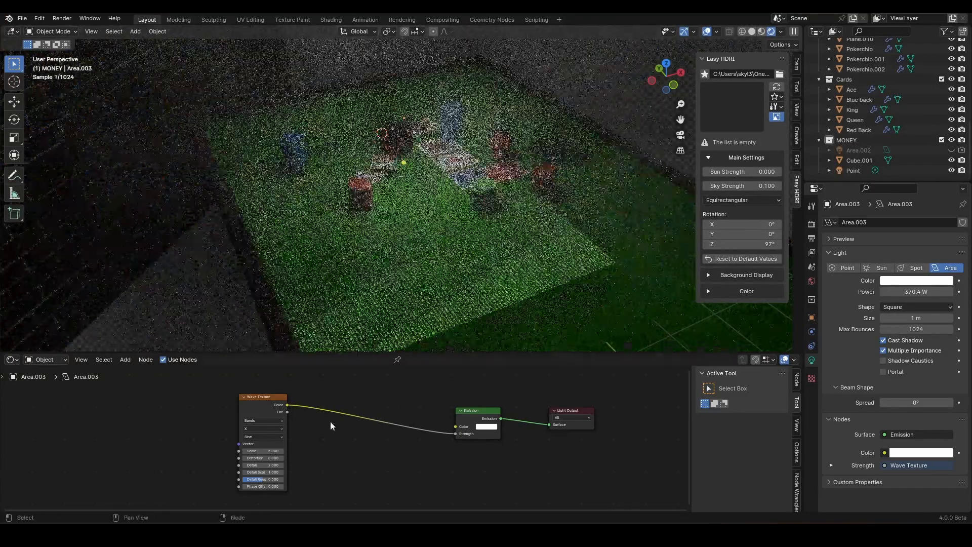
scroll(304, 446, "up", 4)
scroll(356, 412, "up", 2)
left_click(291, 398)
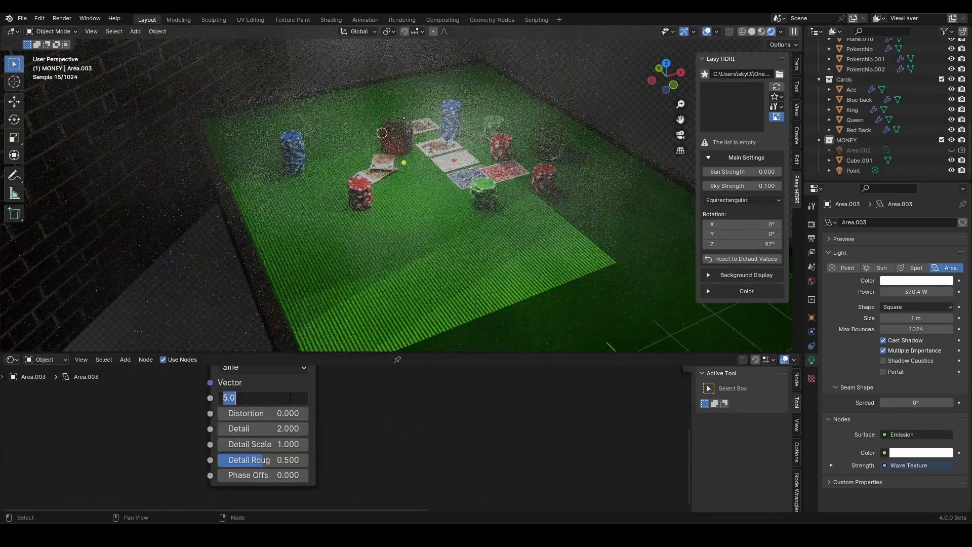
type("1")
key("Return")
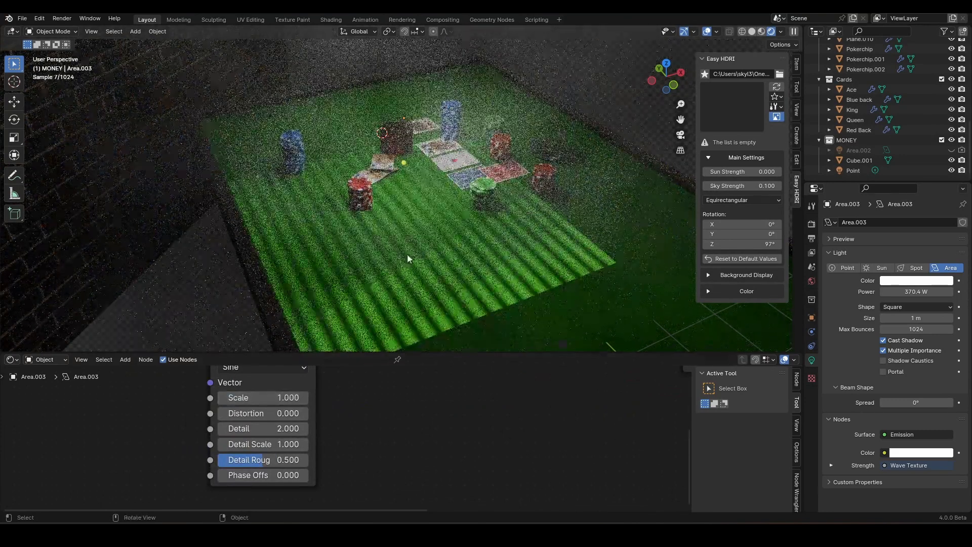
Insert a Color Ramp after the Wave Texture, pull the black stop inward and the white stop to 0.864, and check the camera view.
middle_click_drag(368, 398, 334, 463)
scroll(358, 425, "down", 3)
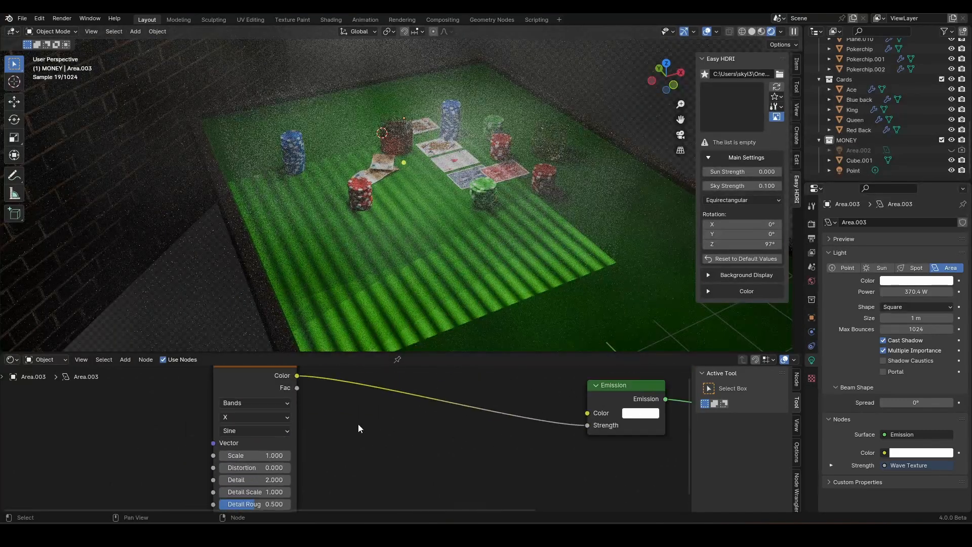
key("shift+a")
left_click(369, 389)
scroll(382, 420, "up", 2)
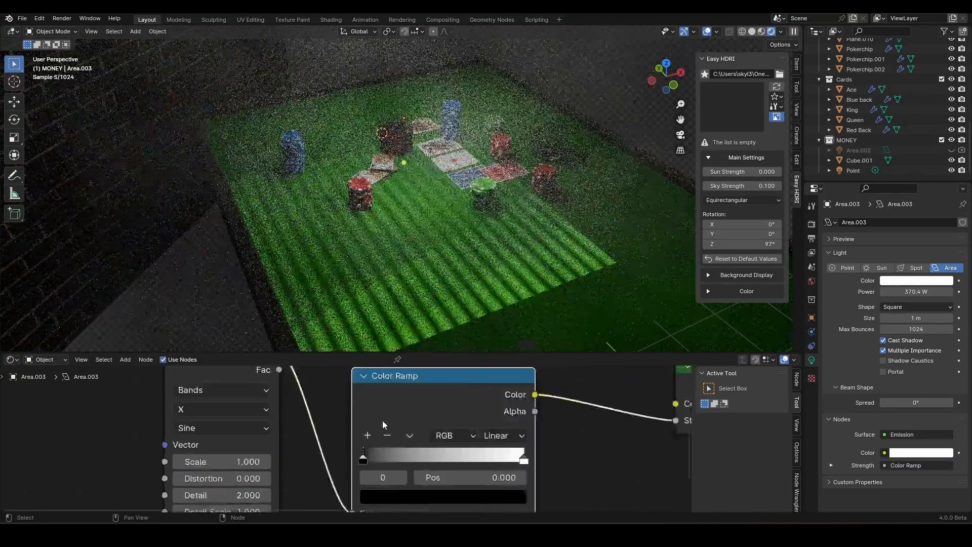
left_click_drag(368, 460, 400, 463)
left_click_drag(524, 459, 502, 459)
key("KP_0")
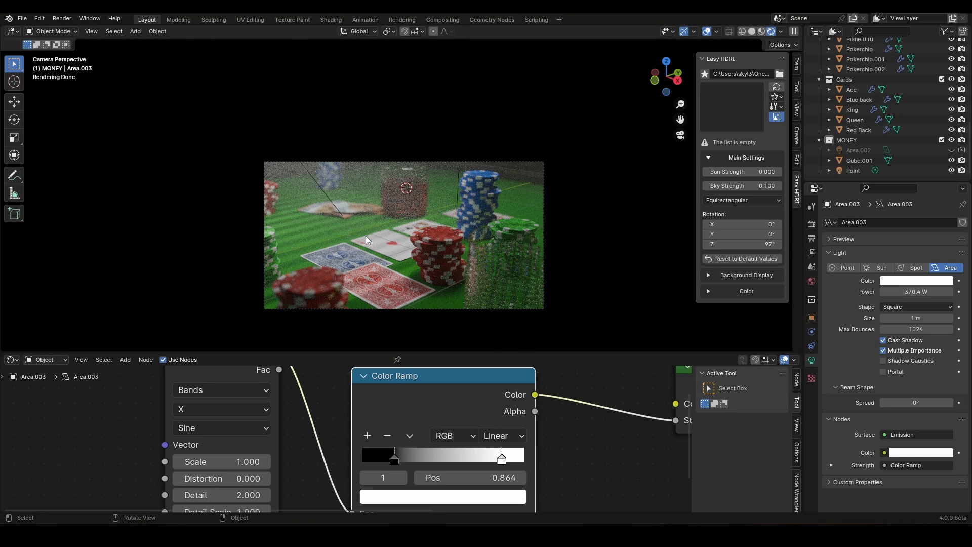
Reselect the striped area light, Area.003, and tilt it about the global Y axis.
middle_click_drag(366, 236, 174, 146)
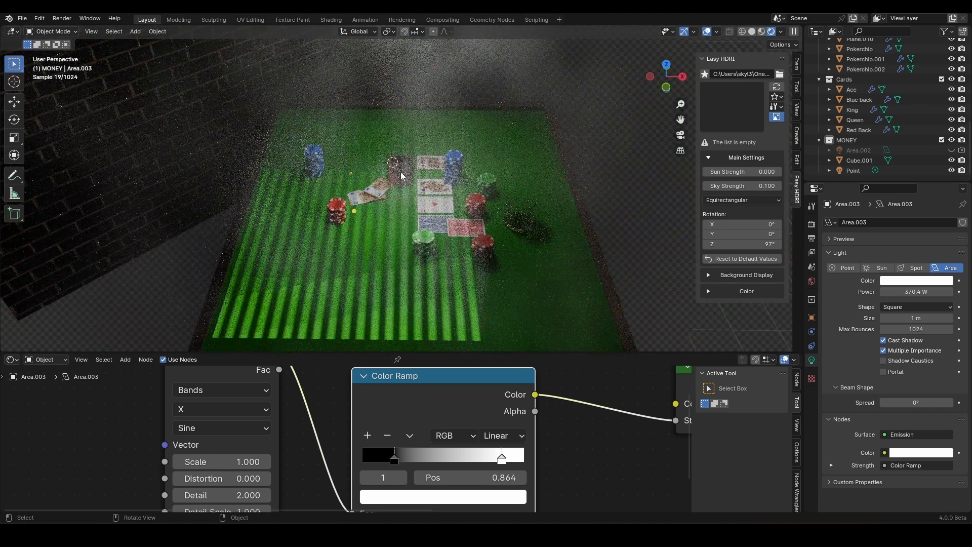
scroll(353, 160, "down", 2)
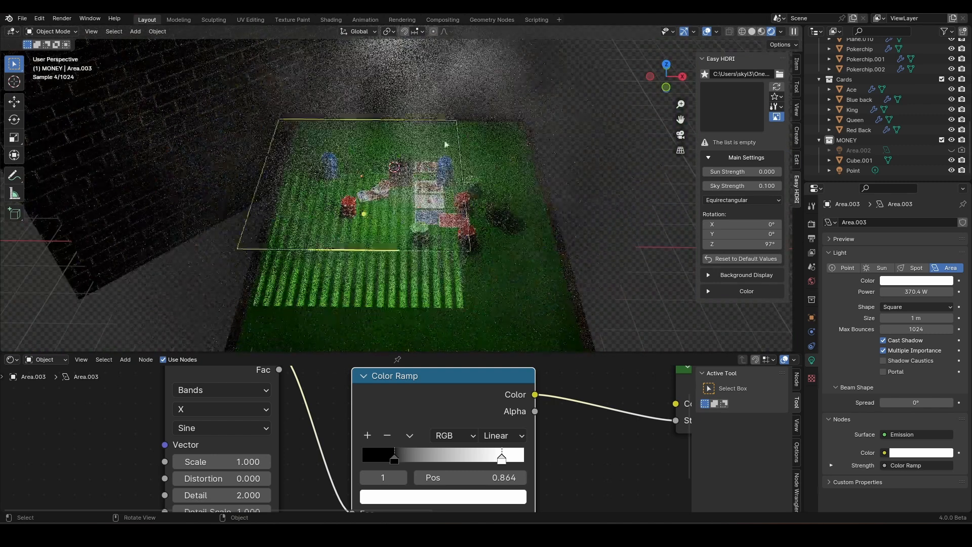
left_click(435, 250)
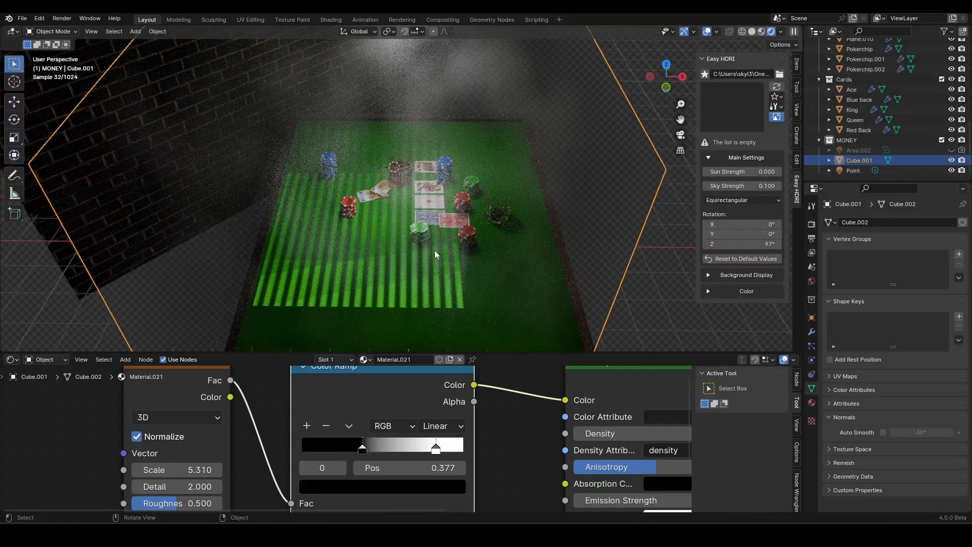
scroll(859, 152, "up", 5)
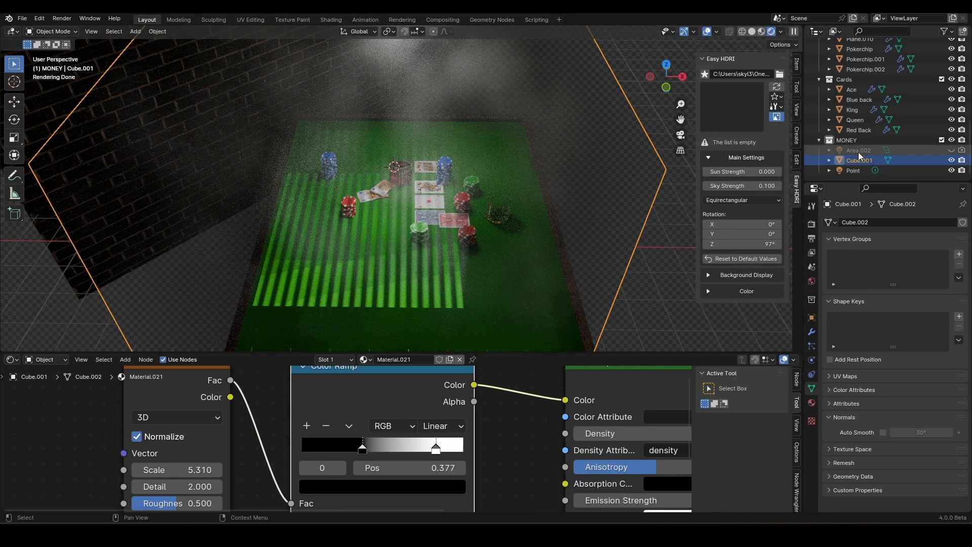
scroll(863, 127, "up", 5)
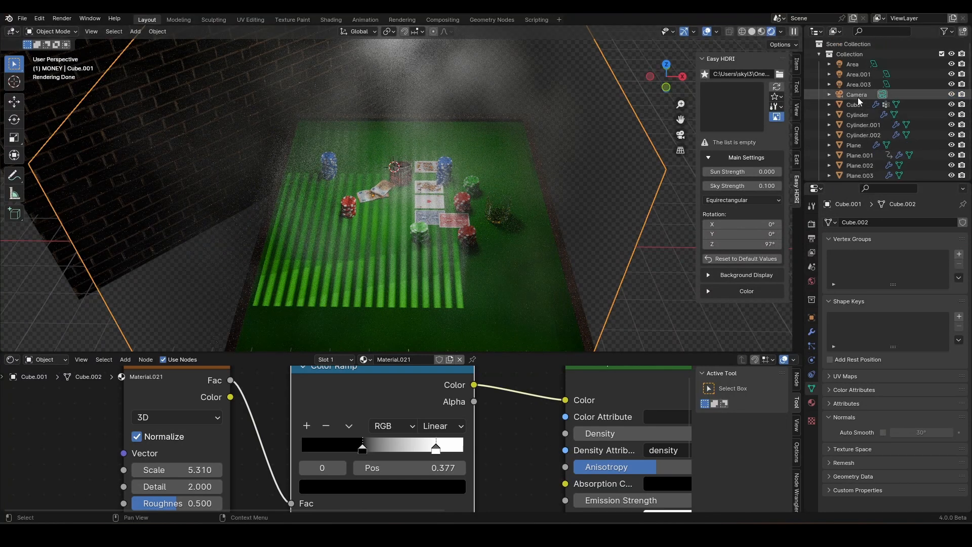
left_click(862, 85)
key("r")
key("y")
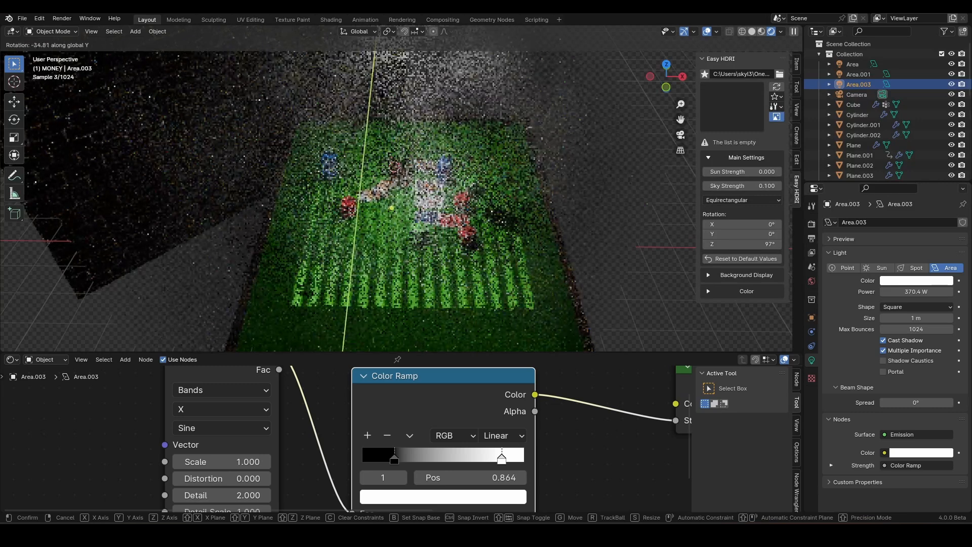
left_click(540, 146)
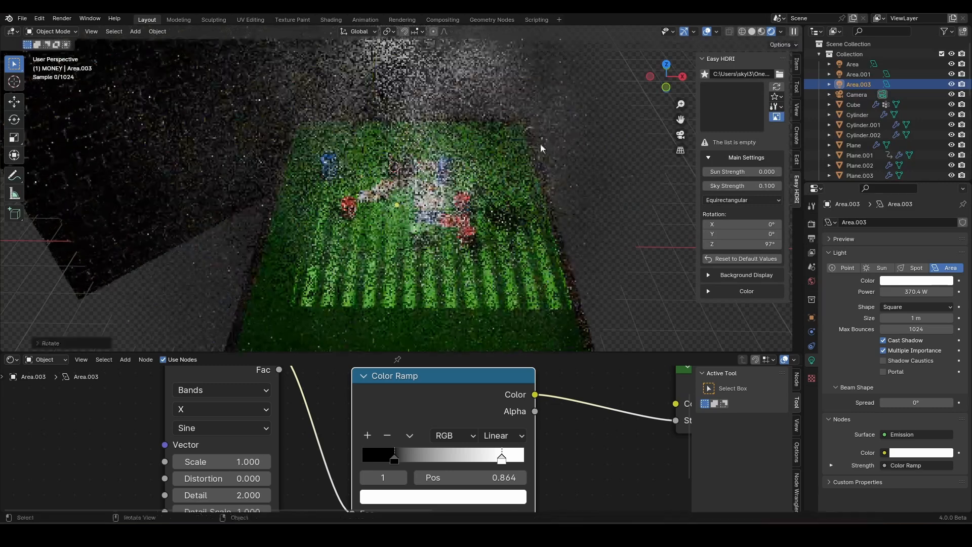
Move the tilted area light in the negative X direction over the chips and cards, and return to the camera view.
key("g")
key("x")
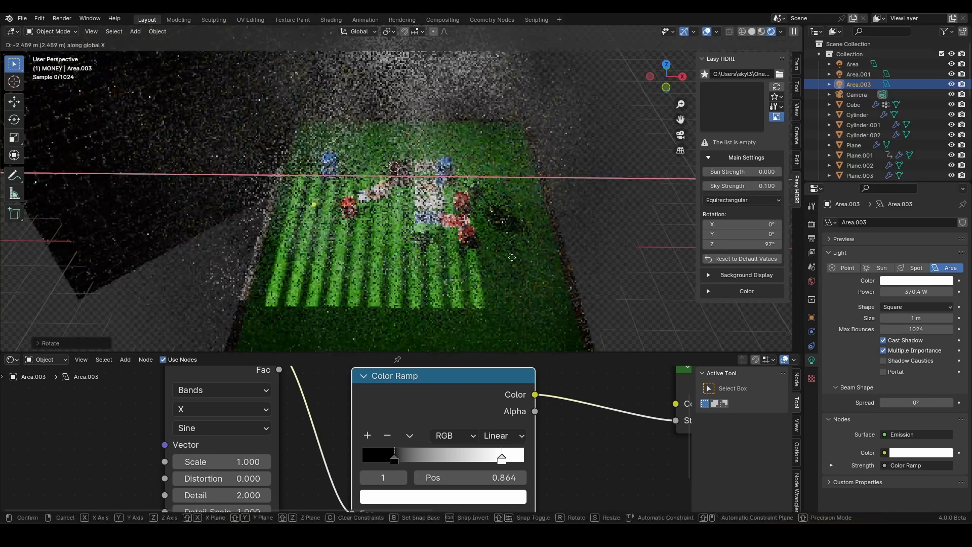
left_click(461, 260)
key("KP_0")
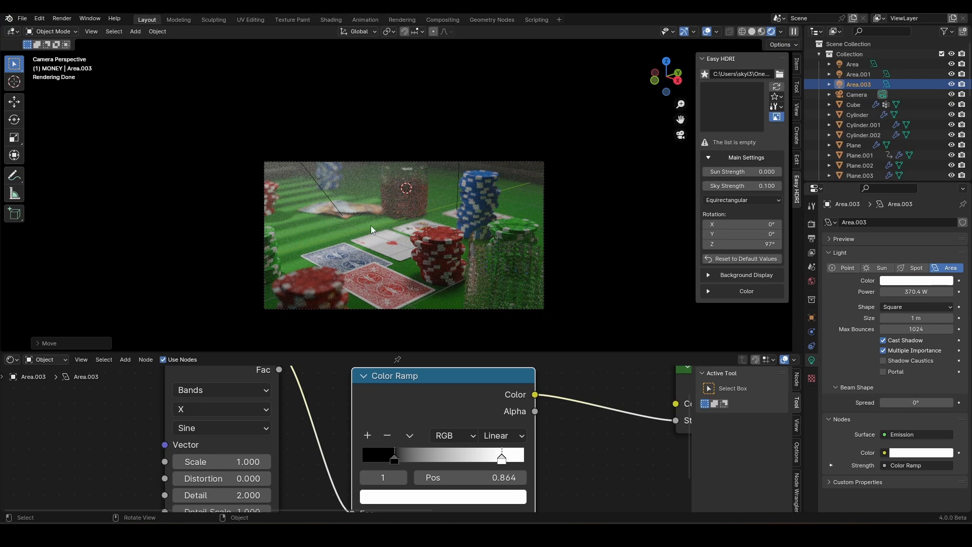
Scale the striped area light by about 1.4 along the global X axis and about 1.4 along Y.
key("s")
key("x")
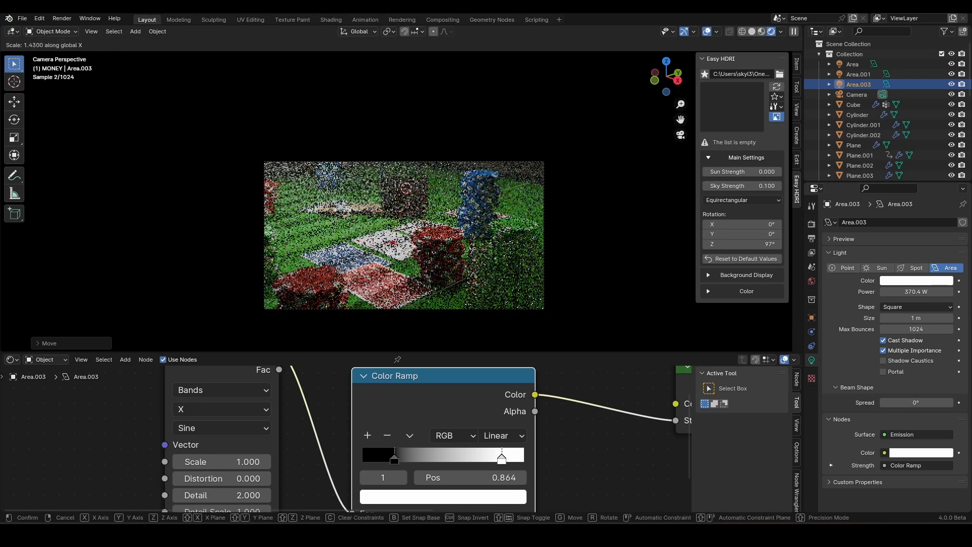
key("Return")
key("s")
key("y")
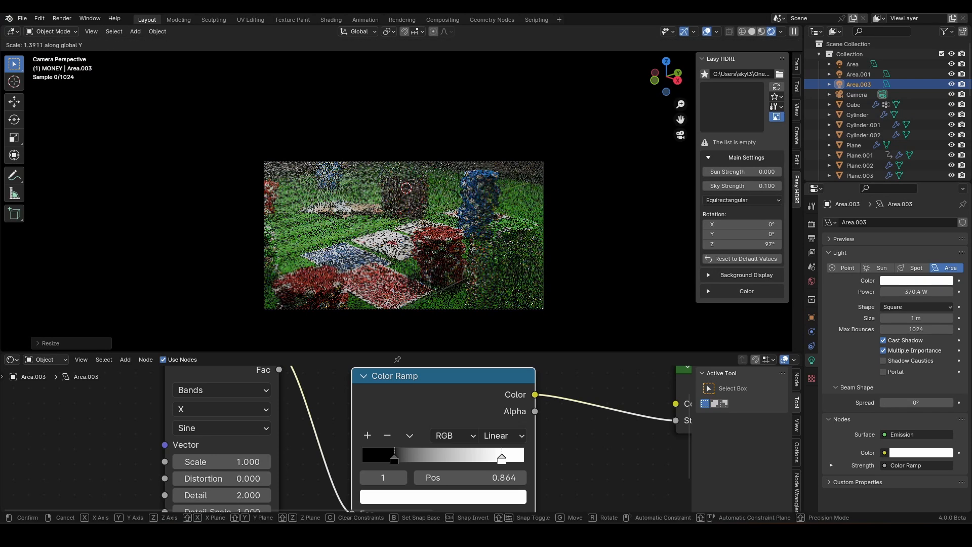
key("Return")
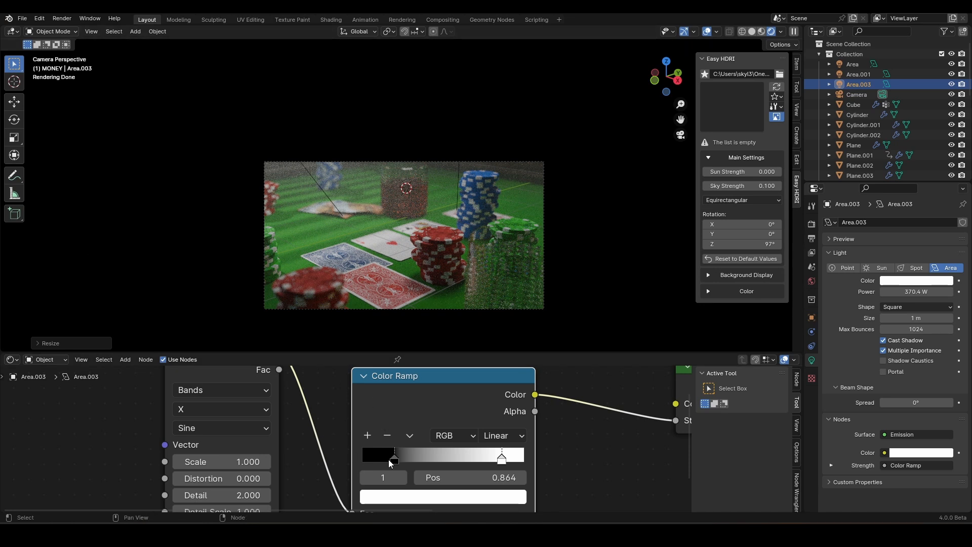
Soften the stripes with the Color Ramp's black stop at 0 and white stop at 0.823, and toggle the light's visibility to compare.
left_click_drag(389, 460, 360, 459)
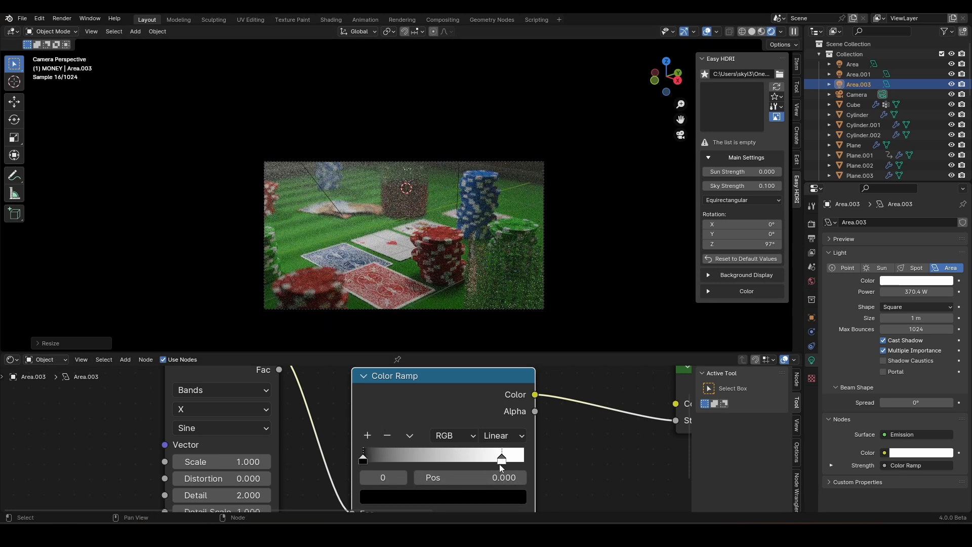
mouse_move(499, 463)
left_mouse_down()
mouse_move(432, 463)
mouse_move(495, 463)
left_mouse_up()
scroll(351, 433, "down", 3)
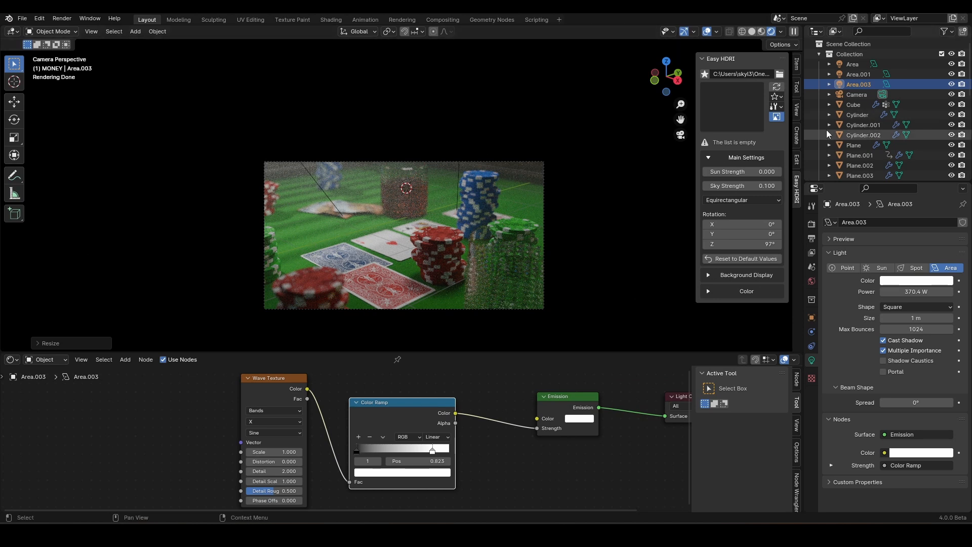
left_click(951, 84)
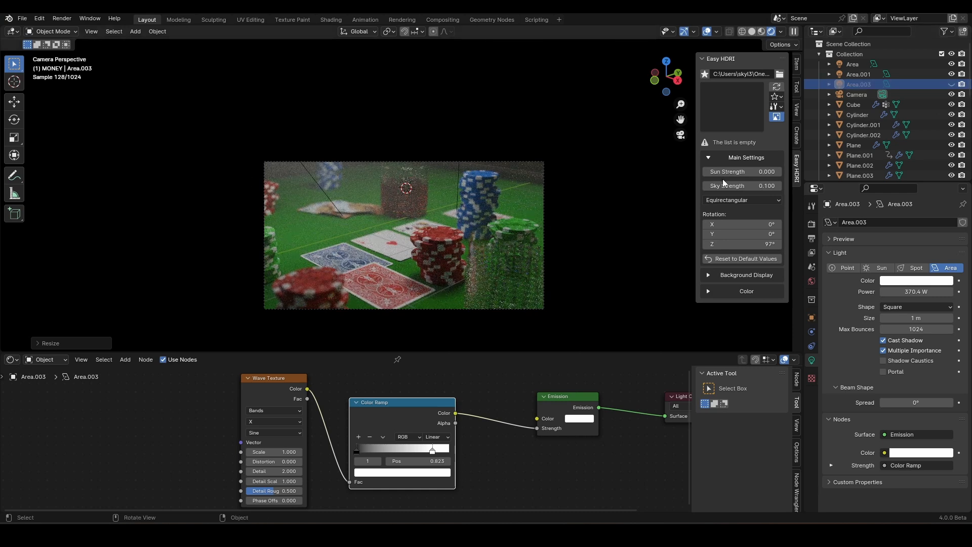
left_click(951, 84)
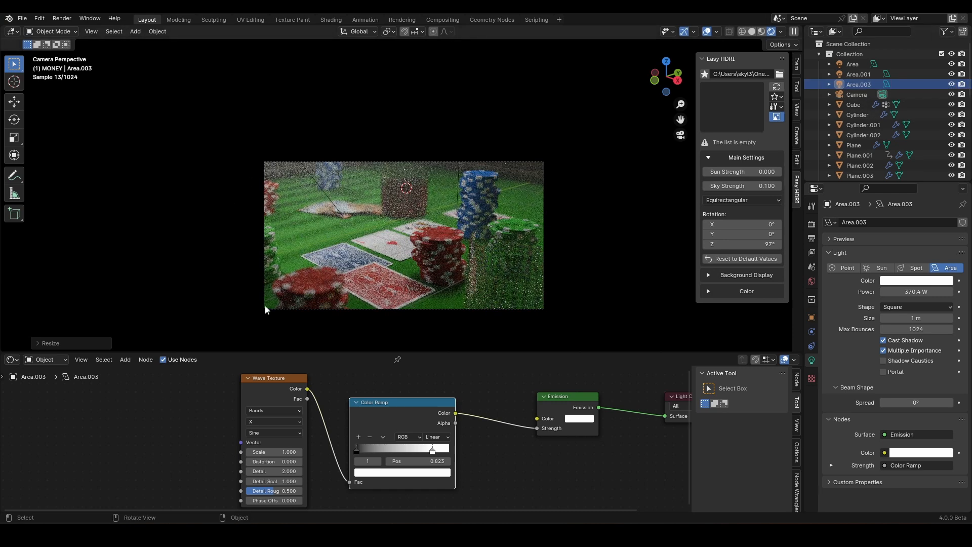